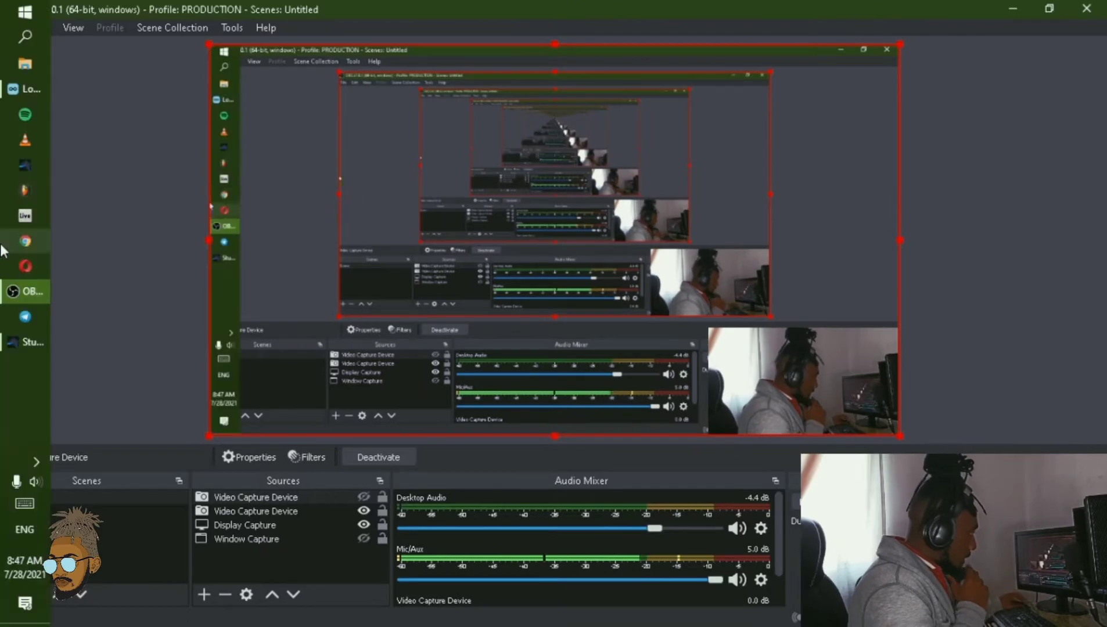
- Switch to Loopcloud, review the melody loops and the BPM lock option, and preview the SD_EMPRESS_melody_Whirlpool_100_Ab loop
{"action": "left_click", "coordinate": [16, 88]}
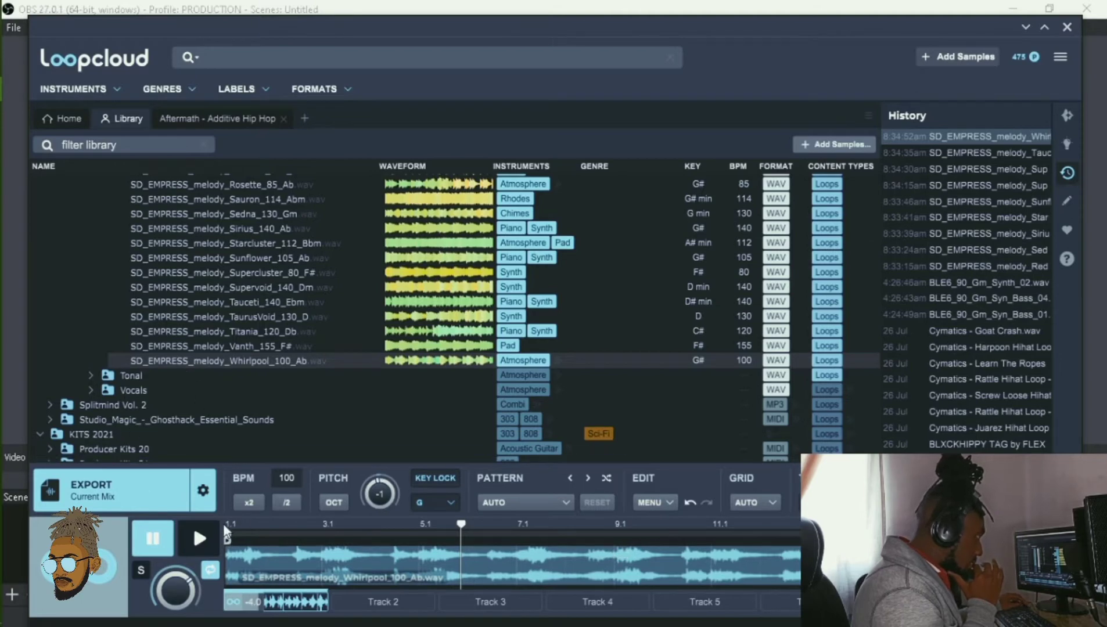
{"action": "scroll", "coordinate": [261, 310], "scroll_direction": "up", "scroll_amount": 3}
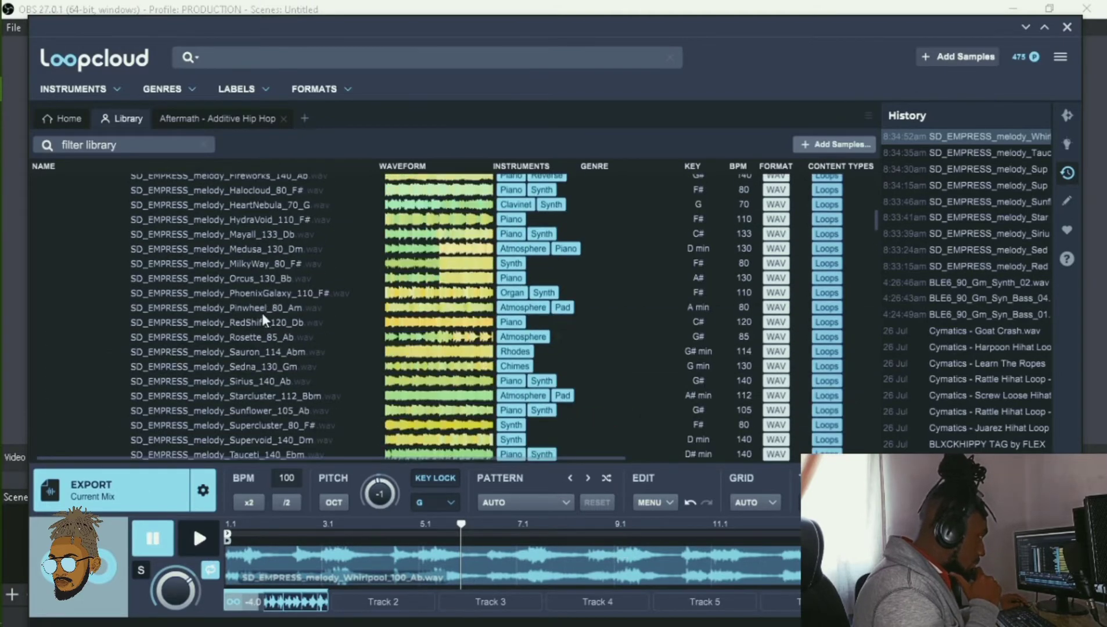
{"action": "scroll", "coordinate": [262, 313], "scroll_direction": "down", "scroll_amount": 3}
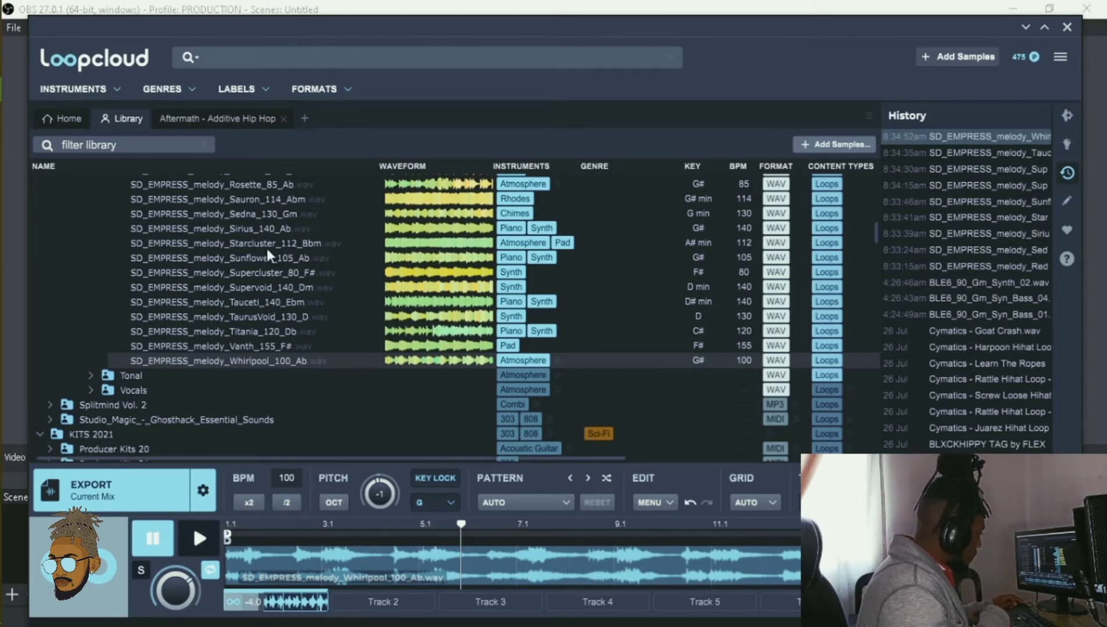
{"action": "right_click", "coordinate": [295, 478]}
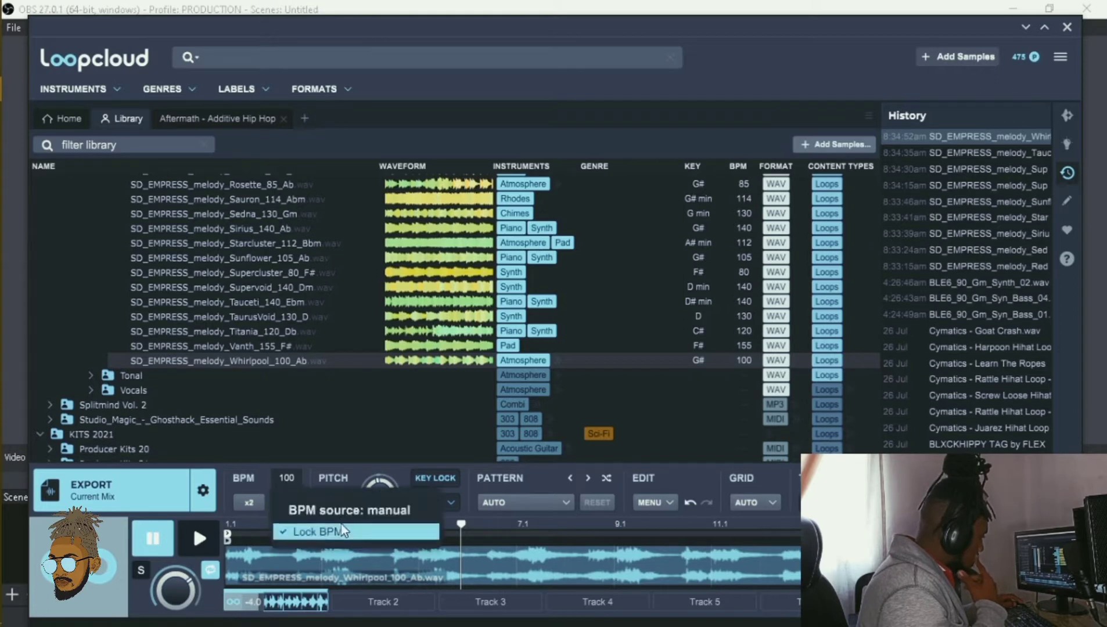
{"action": "left_click", "coordinate": [312, 477]}
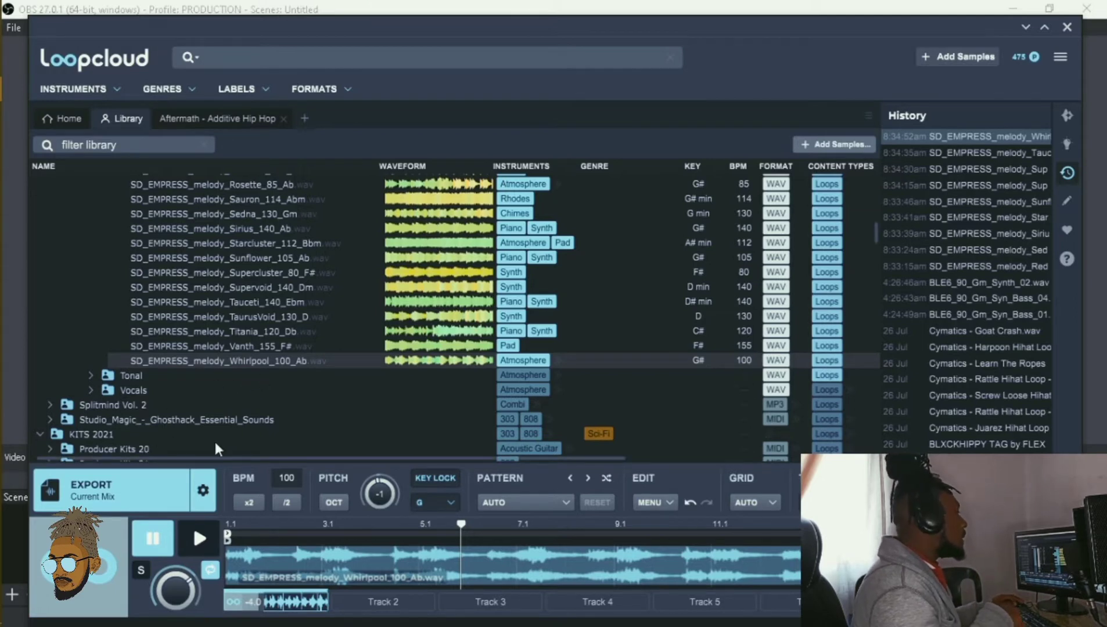
{"action": "left_click", "coordinate": [204, 537]}
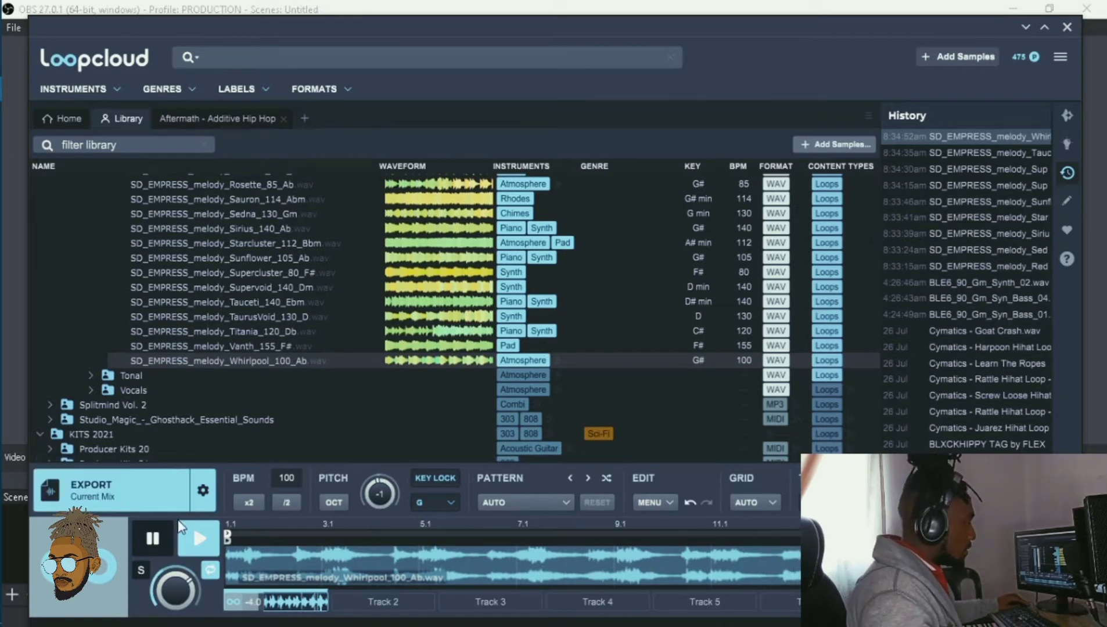
{"action": "left_click", "coordinate": [156, 540]}
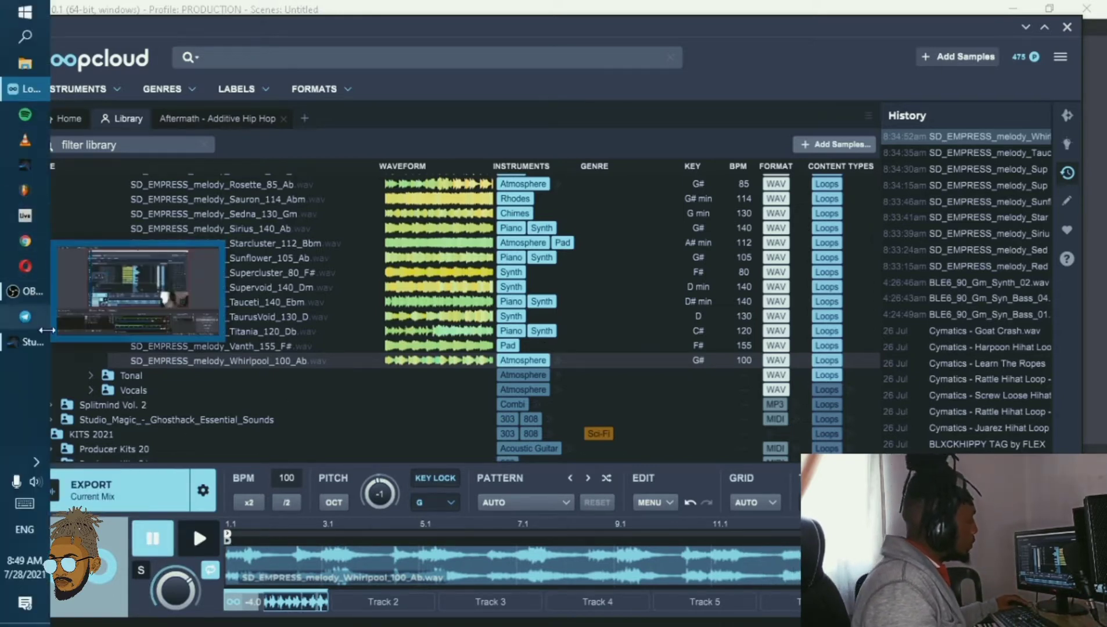
- Bring the current Whirlpool mix from Loopcloud into the Studio One song as an audio track starting at bar 1
{"action": "left_click", "coordinate": [34, 346]}
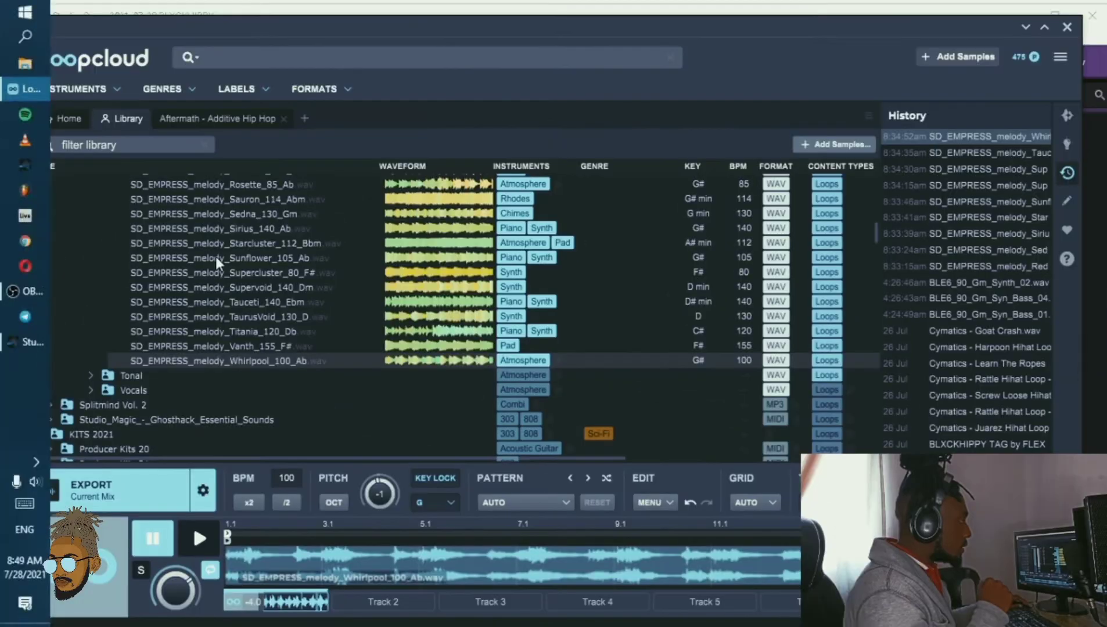
{"action": "left_click_drag", "start_coordinate": [91, 460], "coordinate": [260, 135]}
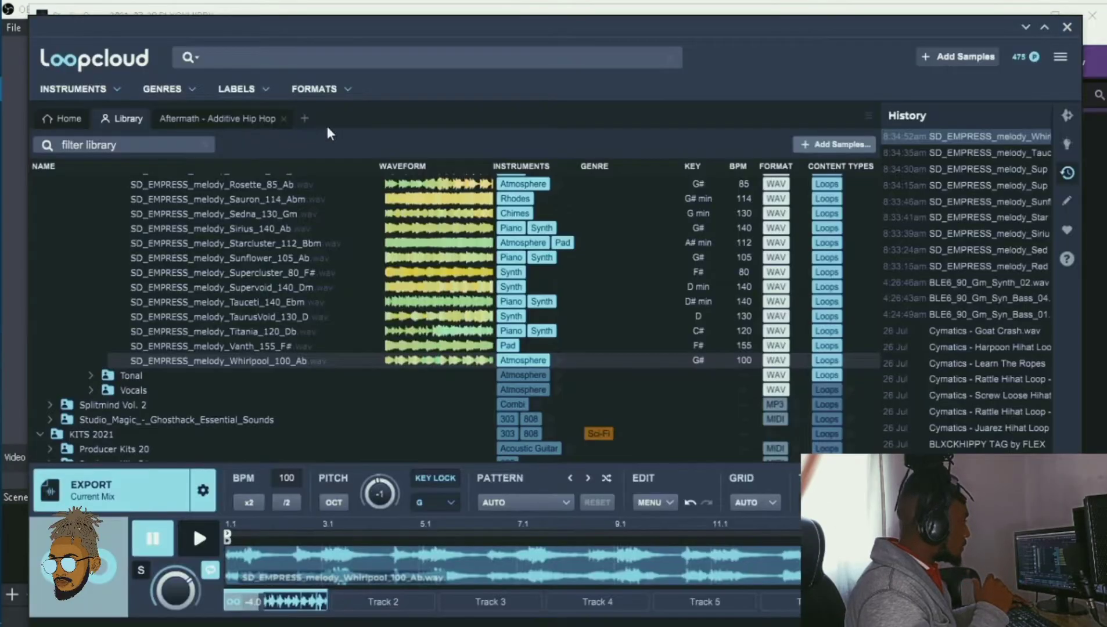
{"action": "left_click", "coordinate": [23, 339]}
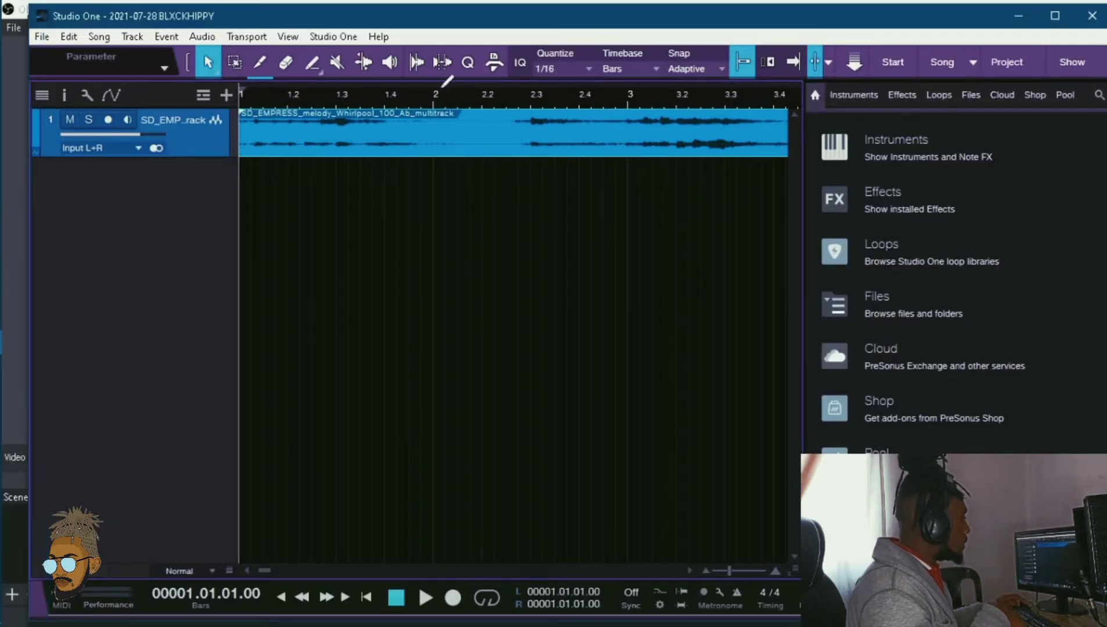
- Hide the browser and split the Whirlpool audio event at bar 9
{"action": "left_click_drag", "start_coordinate": [443, 94], "coordinate": [470, 45]}
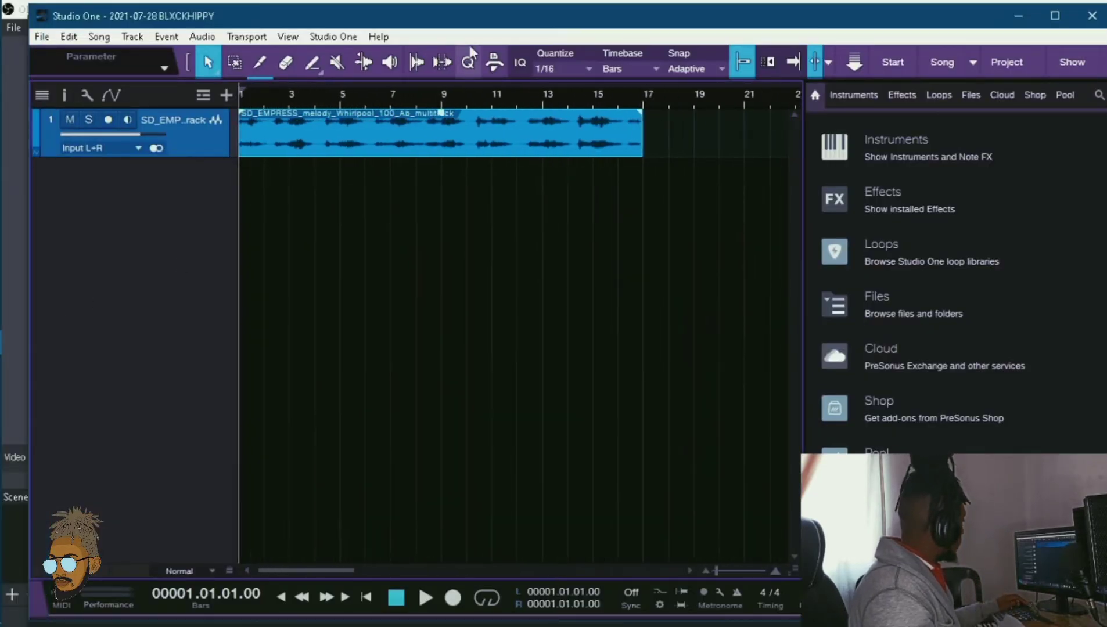
{"action": "key", "text": "F5"}
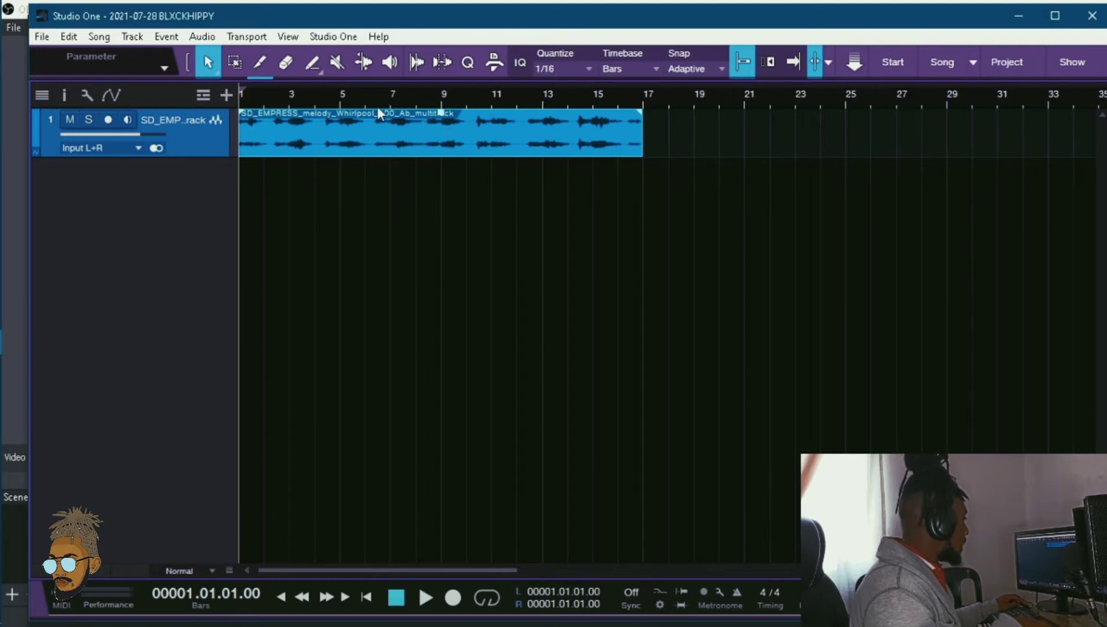
{"action": "left_click", "coordinate": [259, 64]}
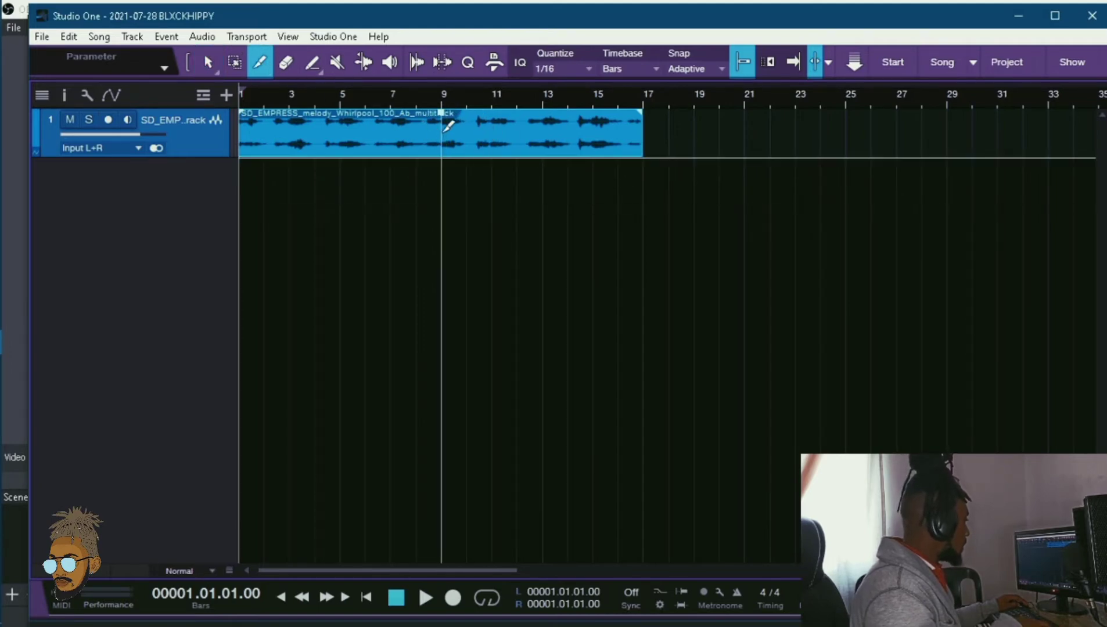
{"action": "left_click", "coordinate": [442, 125]}
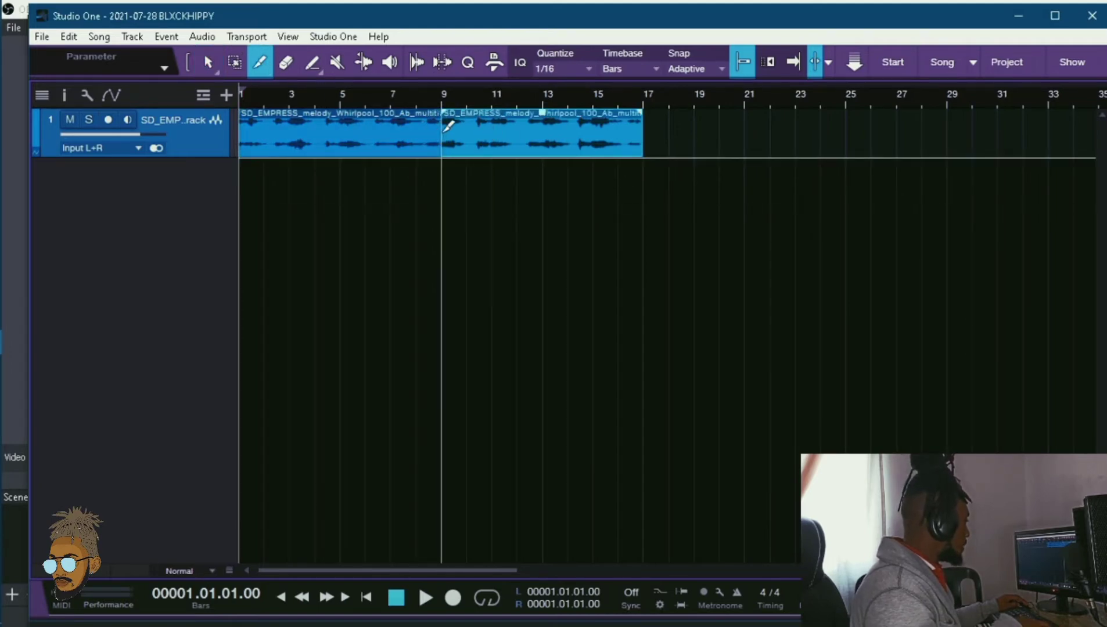
- Play the song from bar 9 and split the Whirlpool audio at bars 5 and 13 into four-bar events
{"action": "left_click", "coordinate": [443, 99]}
{"action": "key", "text": "f"}
{"action": "key", "text": "space"}
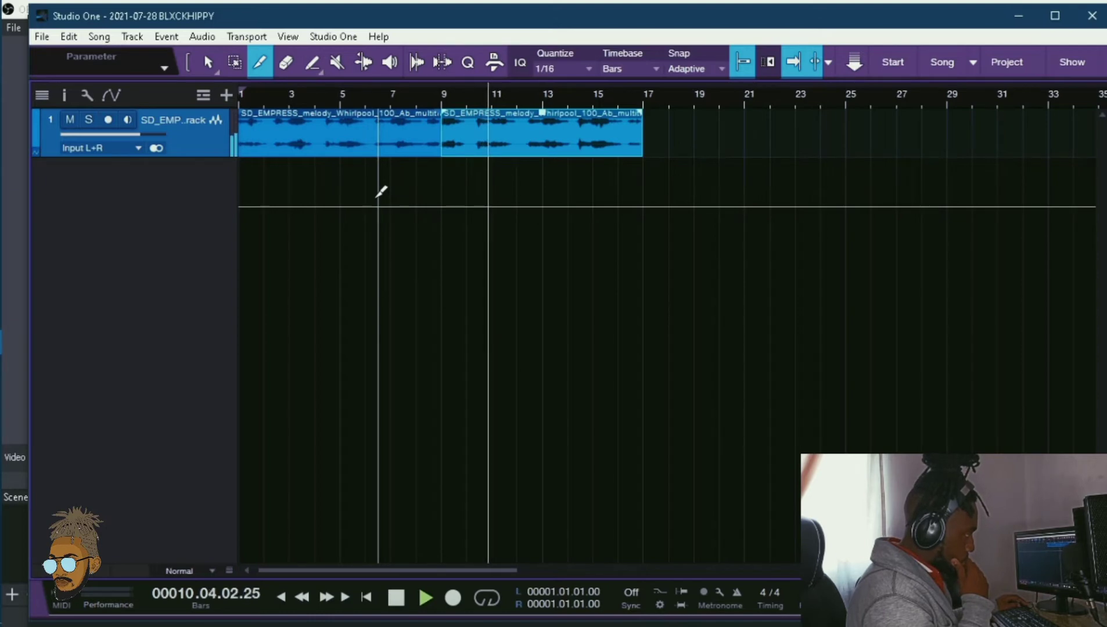
{"action": "left_click", "coordinate": [341, 124]}
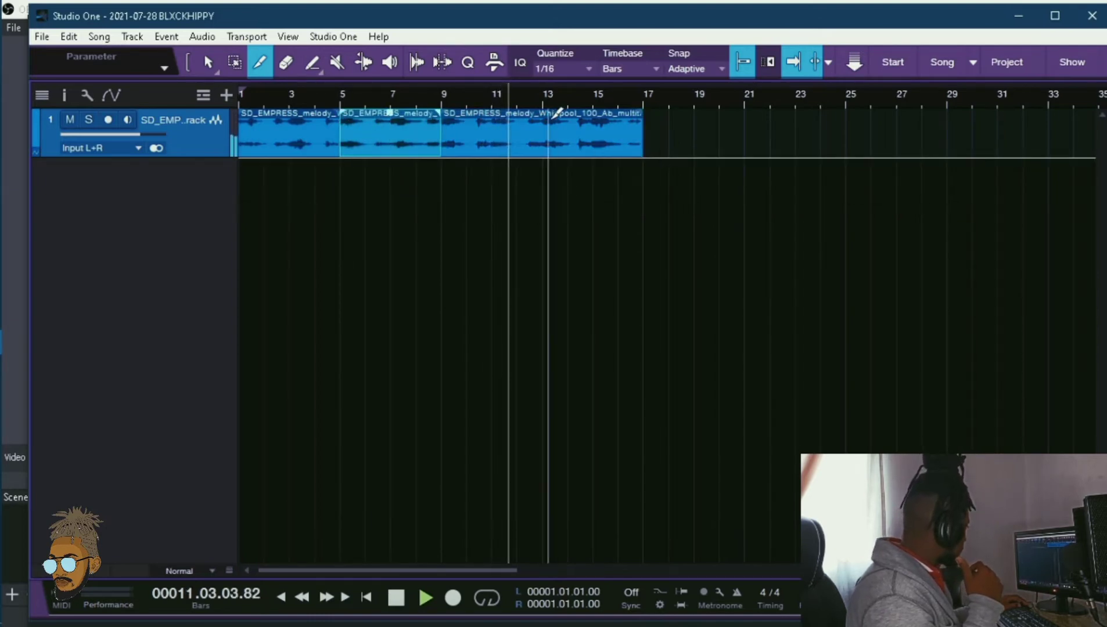
{"action": "left_click", "coordinate": [543, 120]}
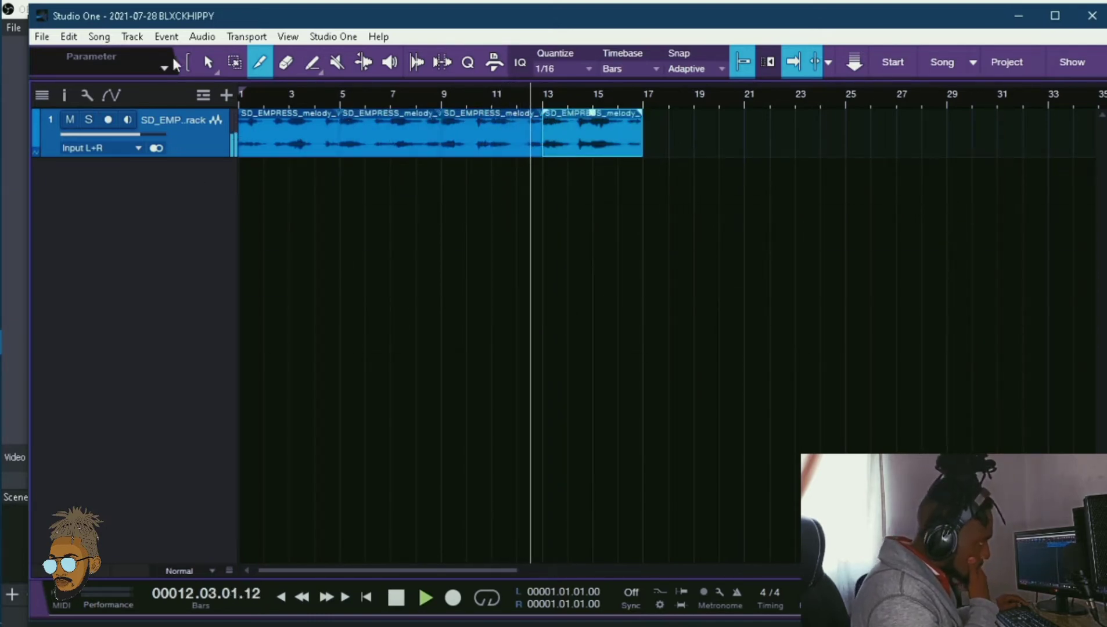
{"action": "left_click", "coordinate": [209, 62]}
{"action": "key", "text": "space"}
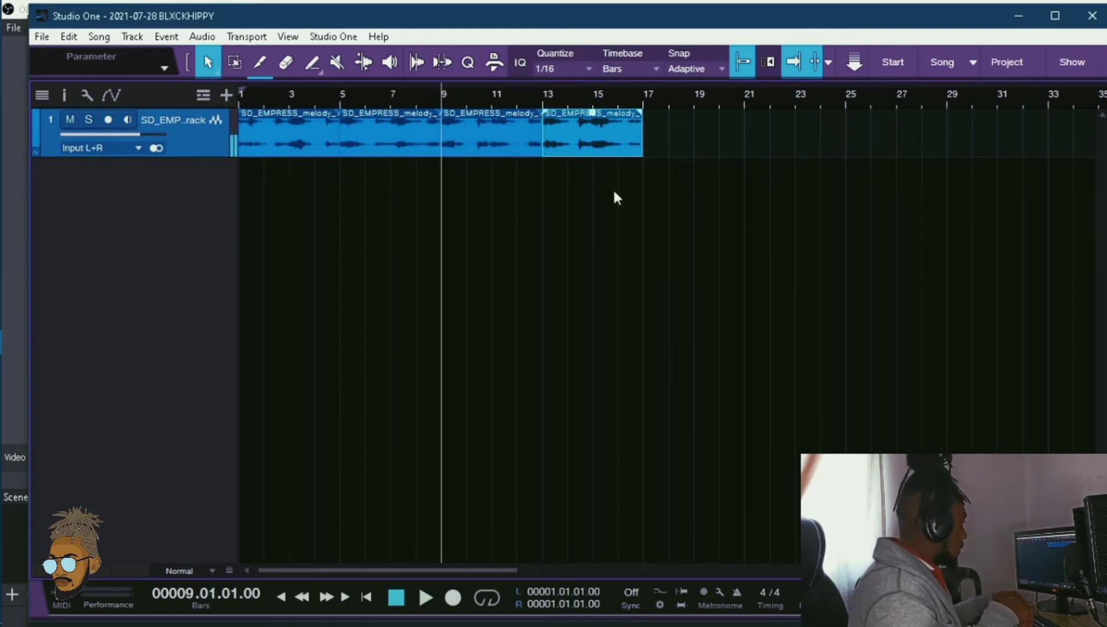
- Play from the beginning, shift the last three events to start at bar 9, and duplicate the first four-bar event at bar 5
{"action": "key", "text": "comma"}
{"action": "key", "text": "space"}
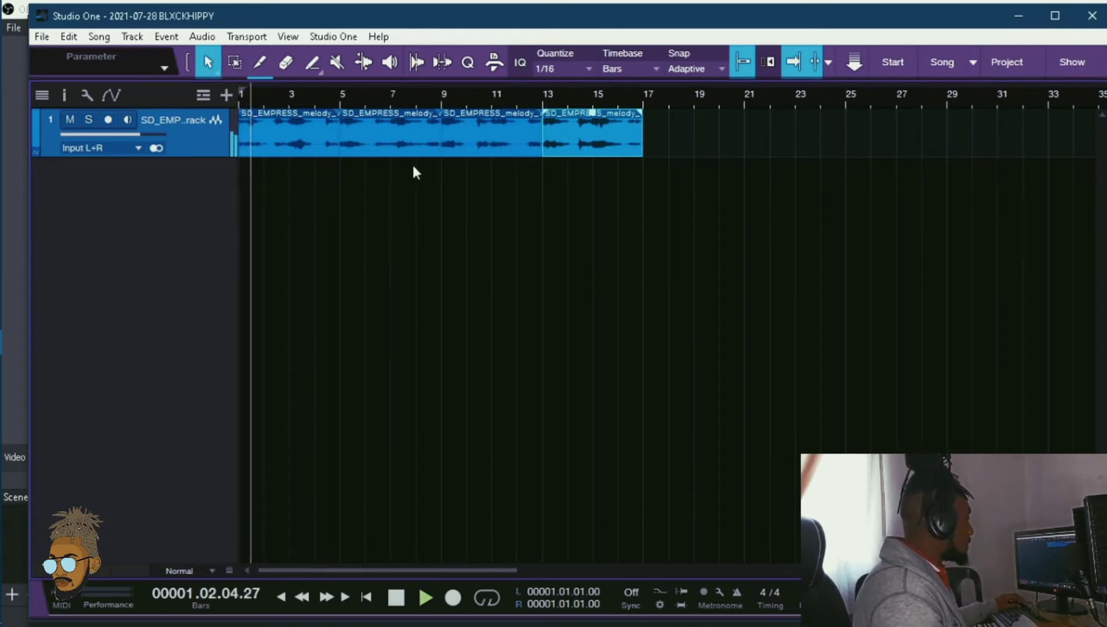
{"action": "left_click_drag", "start_coordinate": [840, 355], "coordinate": [507, 129]}
{"action": "left_click", "coordinate": [299, 145]}
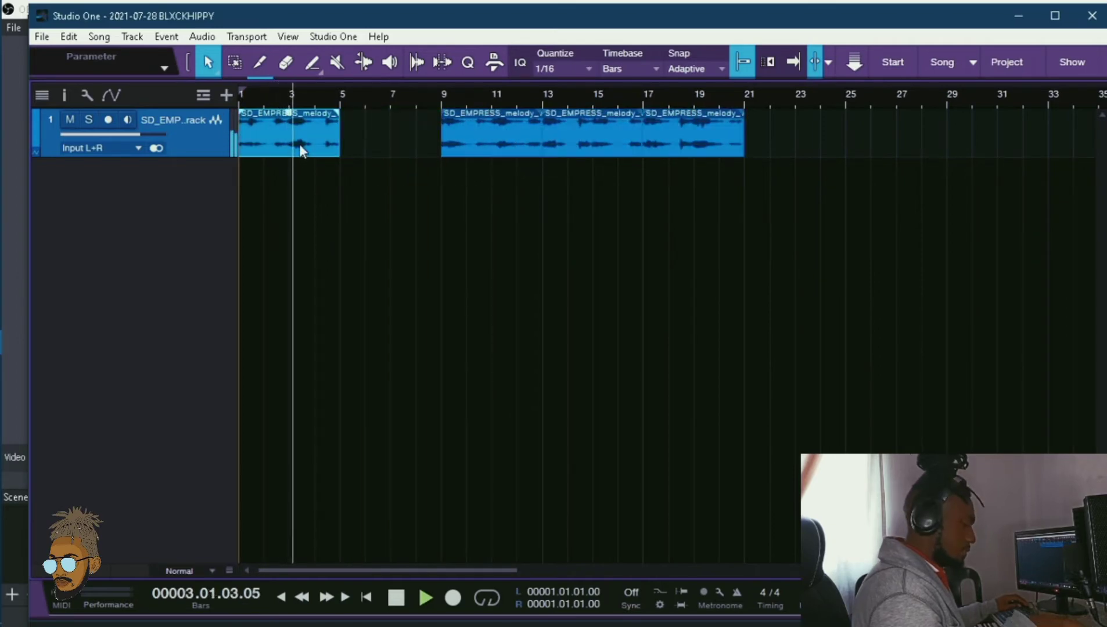
{"action": "key", "text": "d"}
- Move the three events starting at bar 9 onto a second audio track and stop playback
{"action": "left_click_drag", "start_coordinate": [852, 256], "coordinate": [494, 183]}
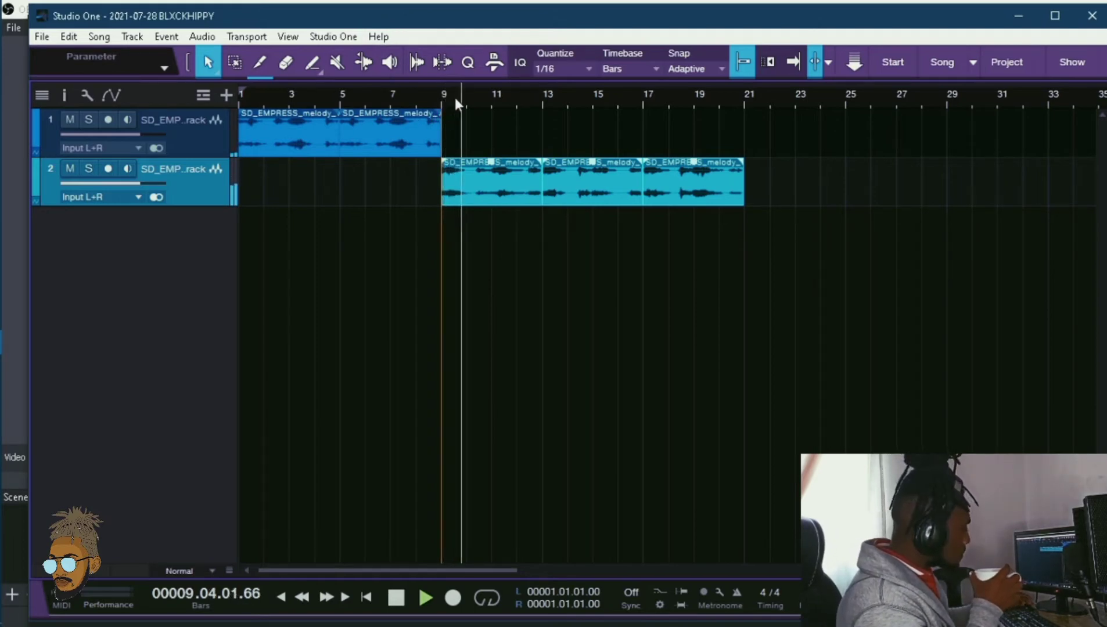
{"action": "left_click", "coordinate": [396, 598]}
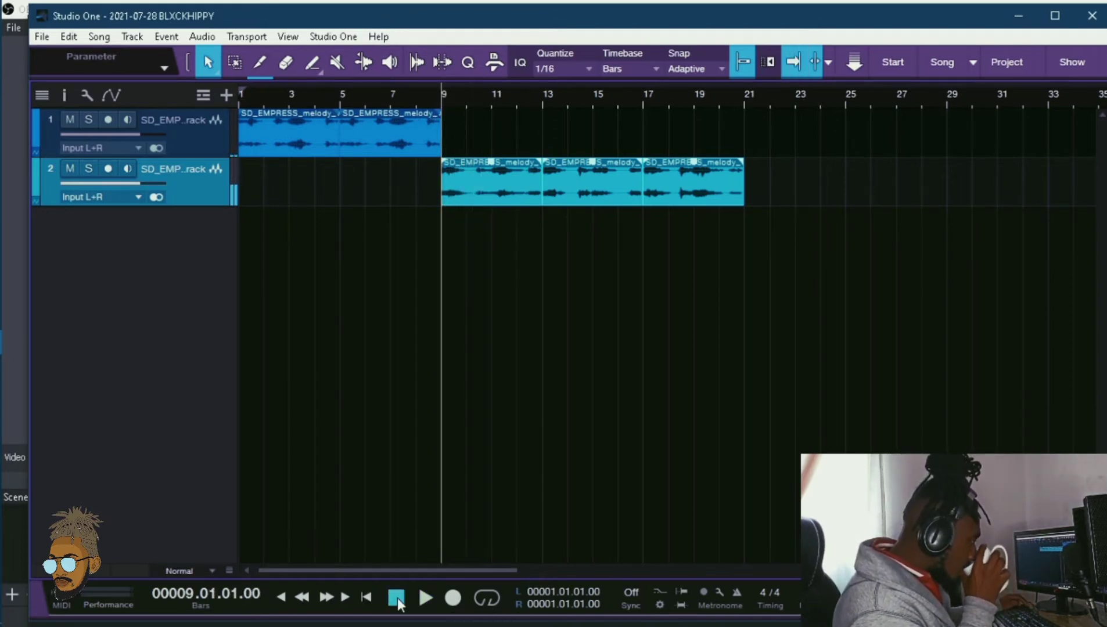
{"action": "mouse_move", "coordinate": [19, 570]}
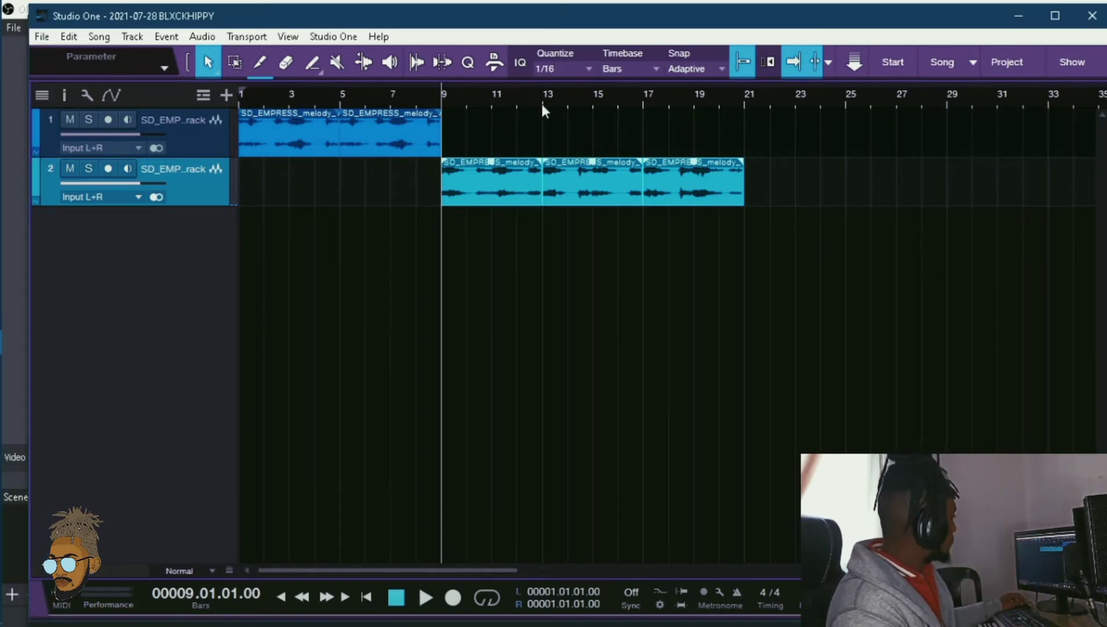
- Audition the second track from bar 9, shift its last two events to bar 17, and duplicate the bar 9 event at bar 13
{"action": "key", "text": "w"}
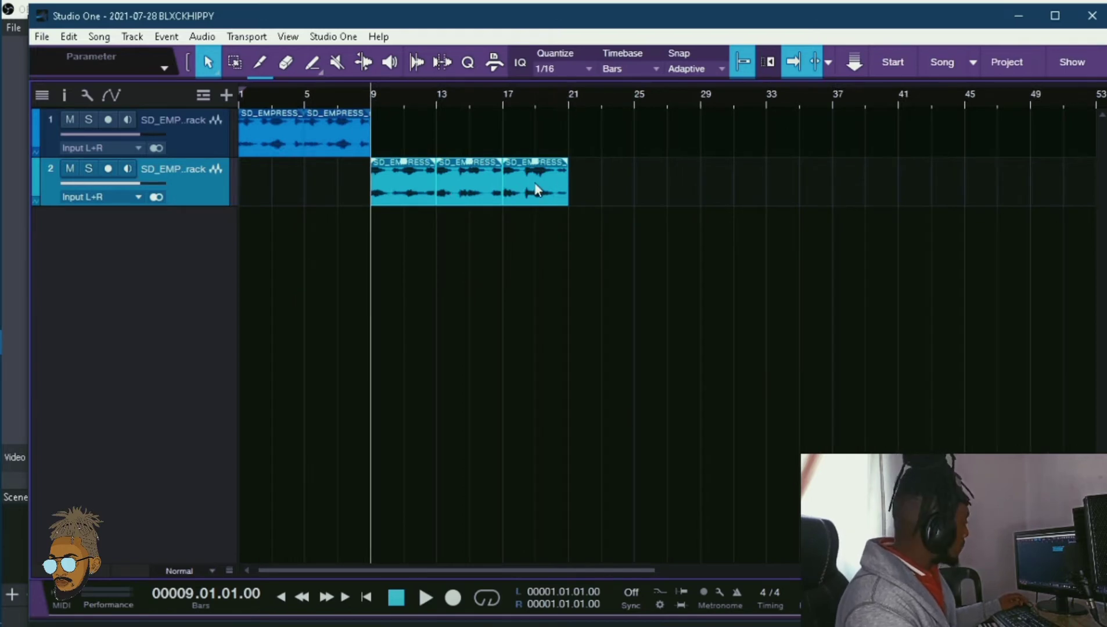
{"action": "key", "text": "space"}
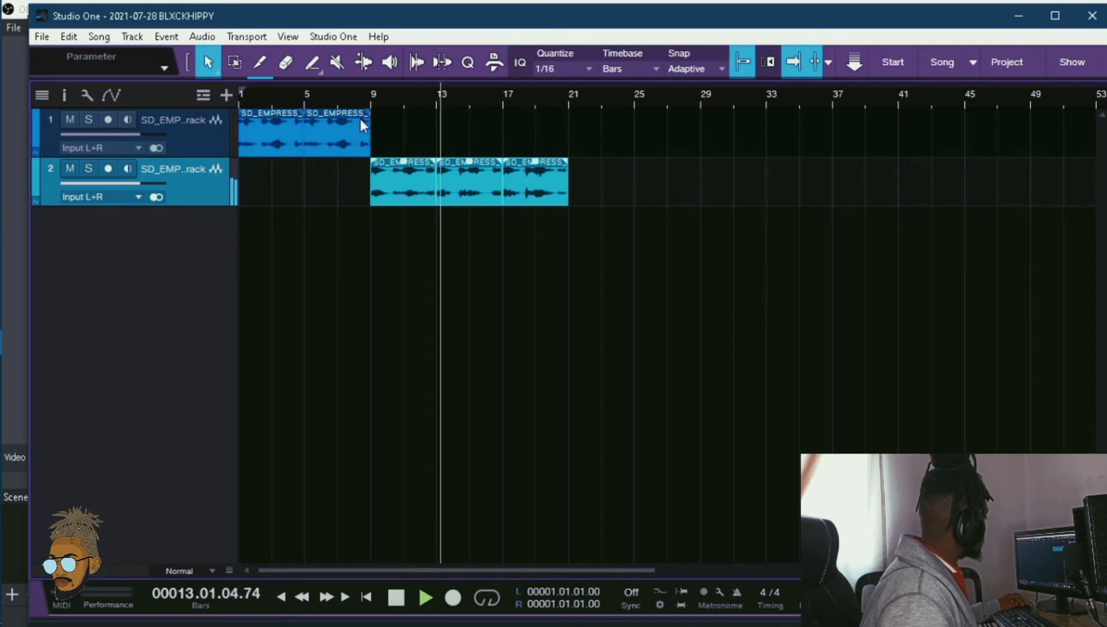
{"action": "key", "text": "space"}
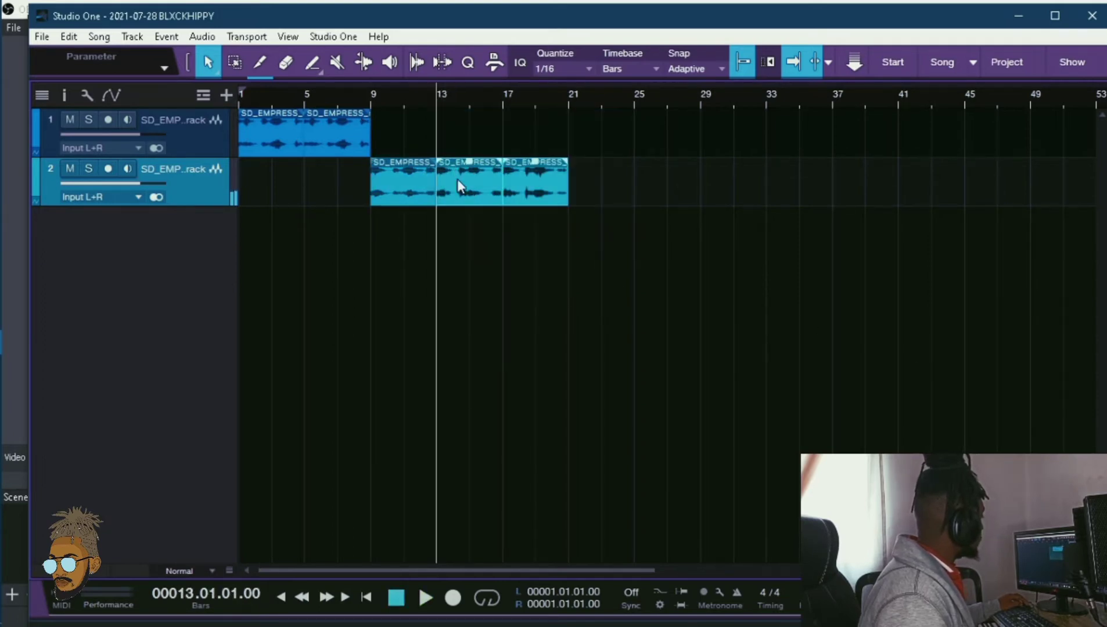
{"action": "left_click_drag", "start_coordinate": [457, 179], "coordinate": [540, 195]}
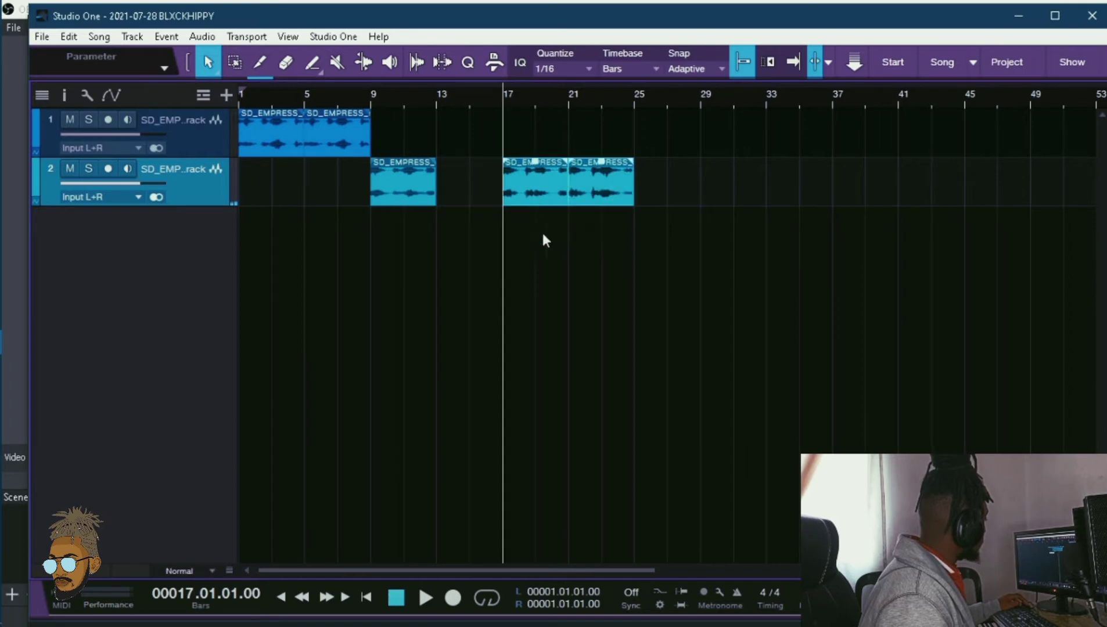
{"action": "left_click", "coordinate": [398, 189]}
{"action": "key", "text": "d"}
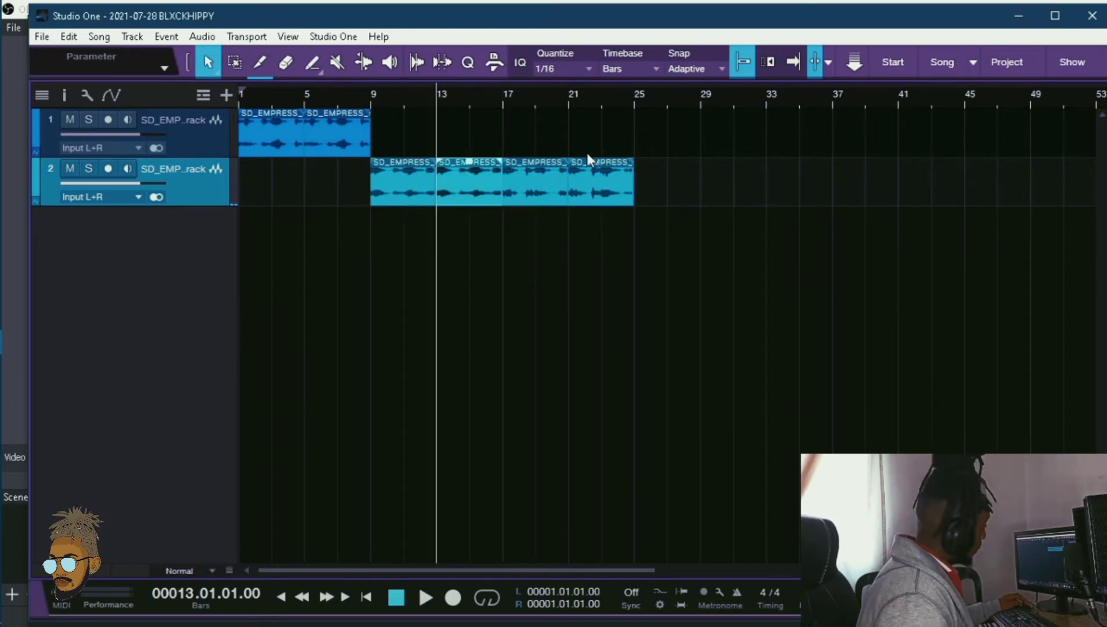
- Switch the transport time display to seconds and play the arrangement from the start
{"action": "left_click", "coordinate": [507, 97]}
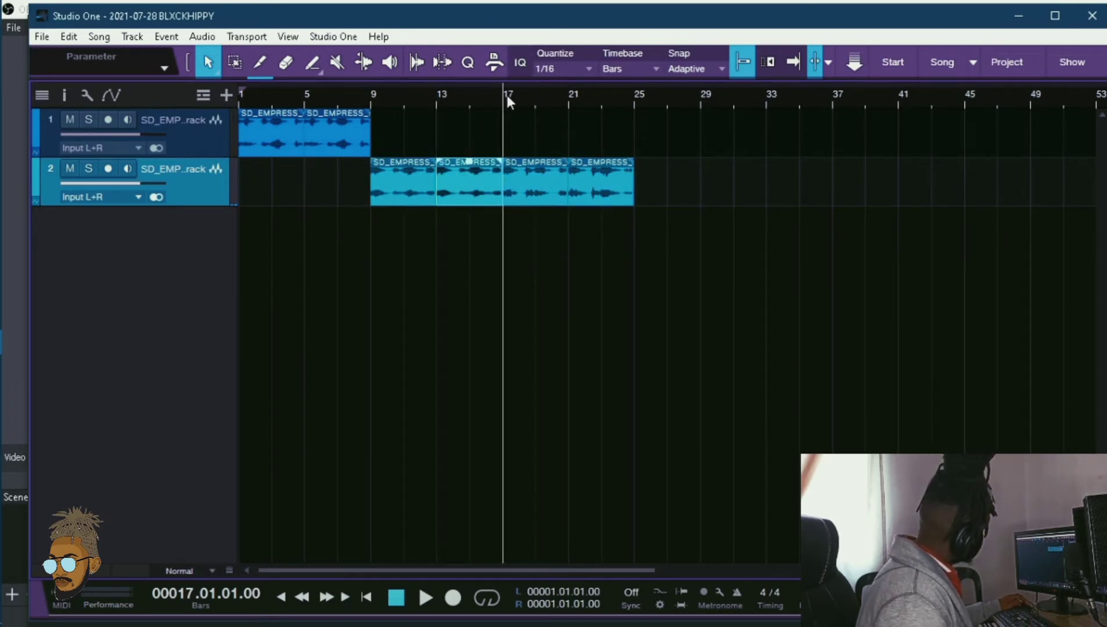
{"action": "left_click", "coordinate": [199, 606]}
{"action": "left_click", "coordinate": [220, 537]}
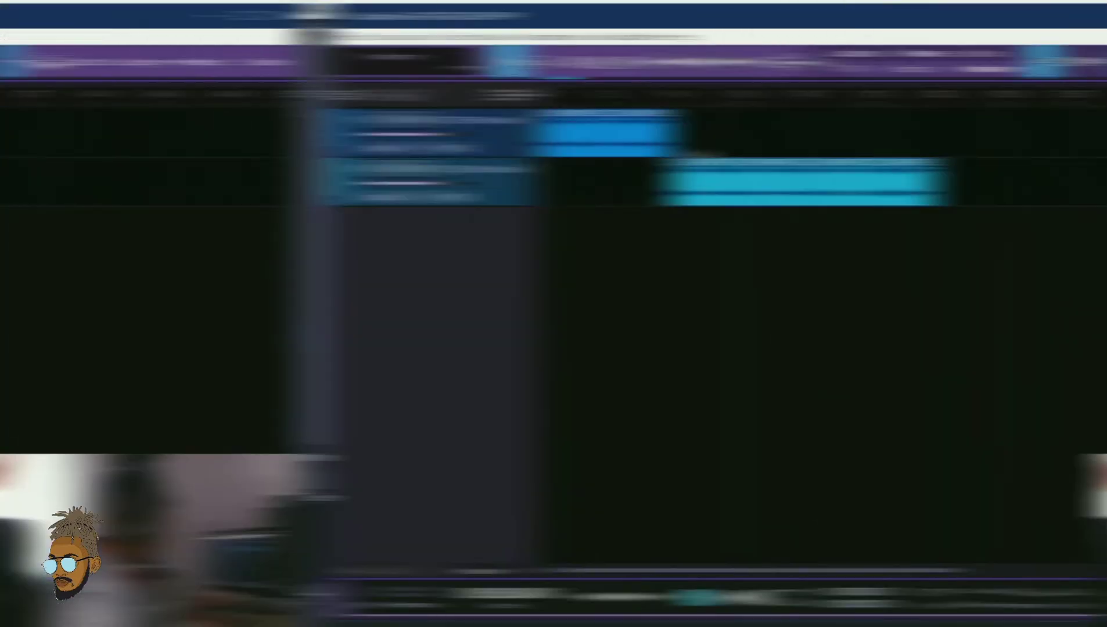
{"action": "key", "text": "space"}
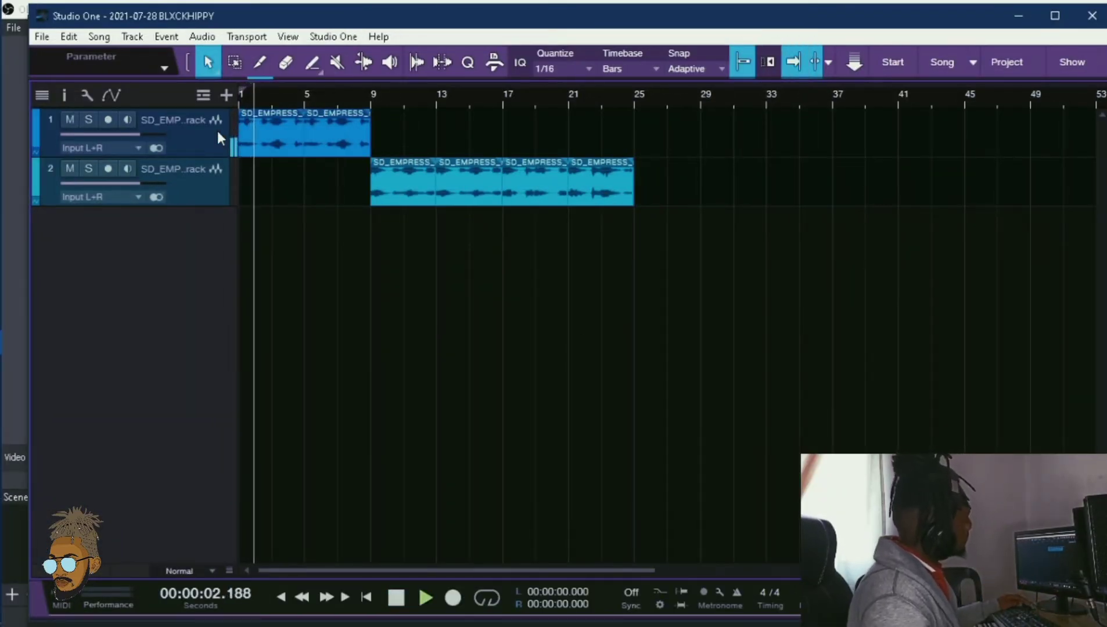
{"action": "key", "text": "space"}
- Add the RC-20 Retro Color effect as an insert on the first track and move its window clear of the track list
{"action": "left_click", "coordinate": [205, 139]}
{"action": "key", "text": "F3"}
{"action": "left_click", "coordinate": [442, 235]}
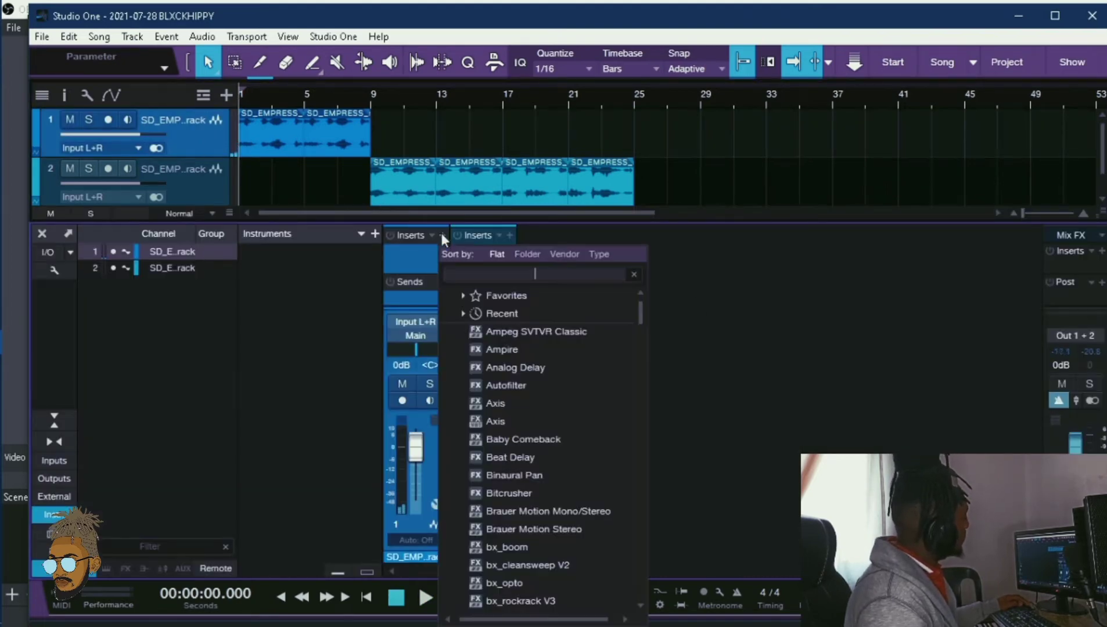
{"action": "type", "text": "rc"}
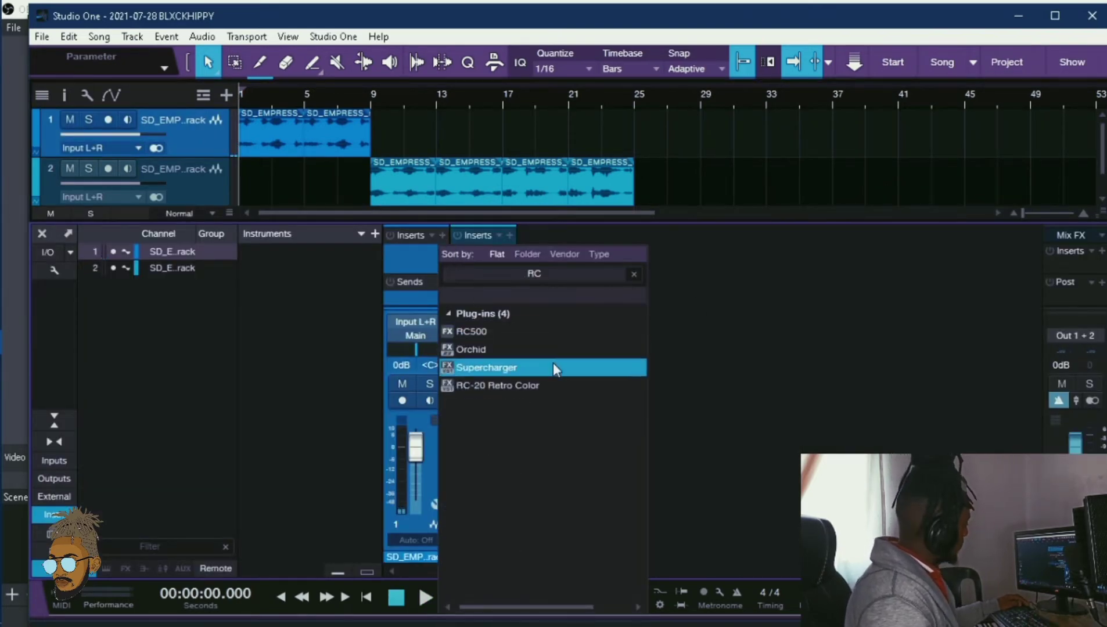
{"action": "left_click", "coordinate": [553, 362]}
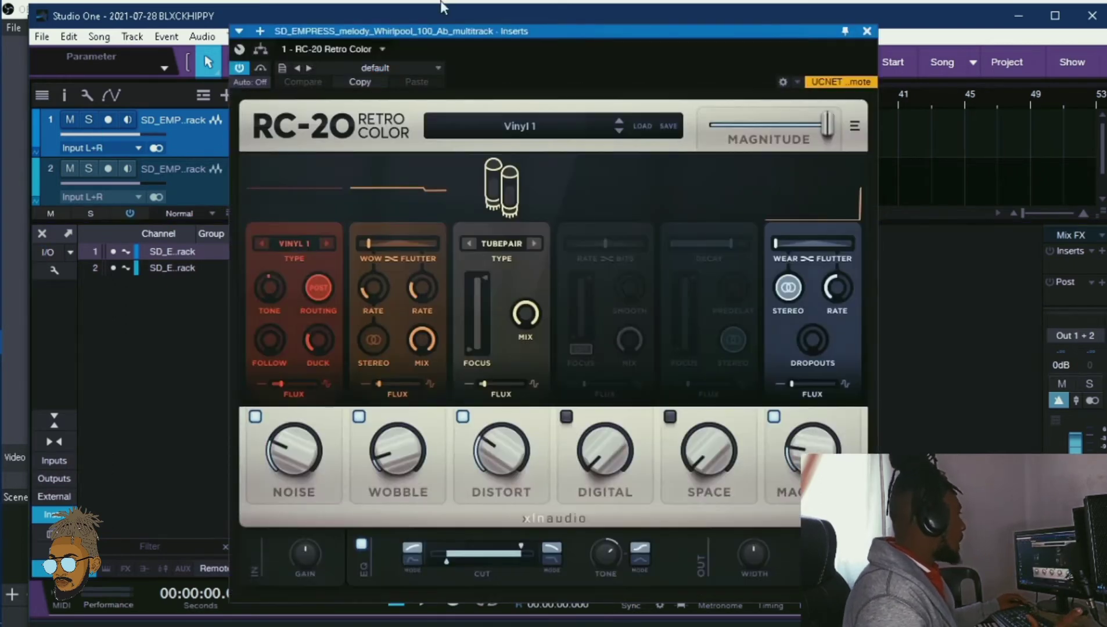
{"action": "left_click_drag", "start_coordinate": [445, 52], "coordinate": [555, 35]}
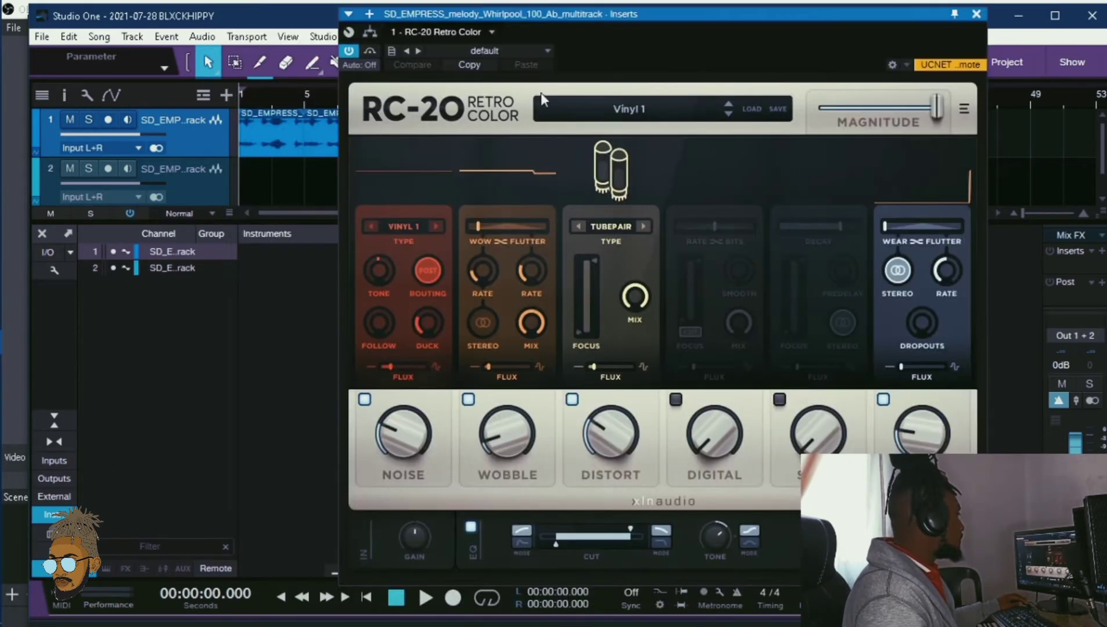
- During playback, set RC-20's Noise to 4% and Wobble to 23%, enable and raise Space, and set the output width to 140%
{"action": "key", "text": "space"}
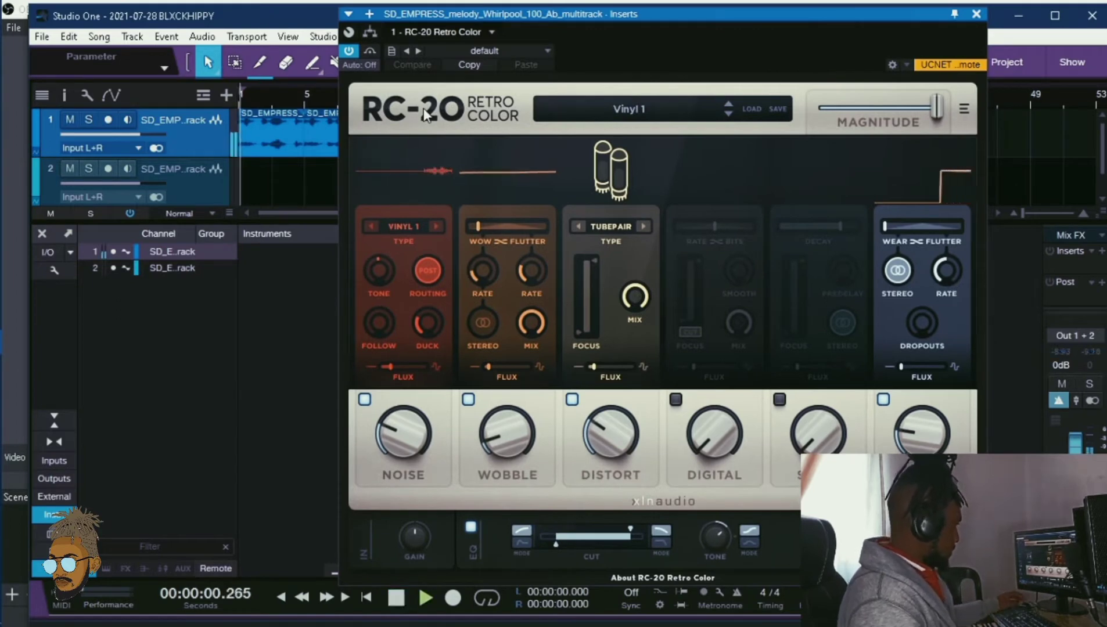
{"action": "left_click_drag", "start_coordinate": [417, 407], "coordinate": [419, 491]}
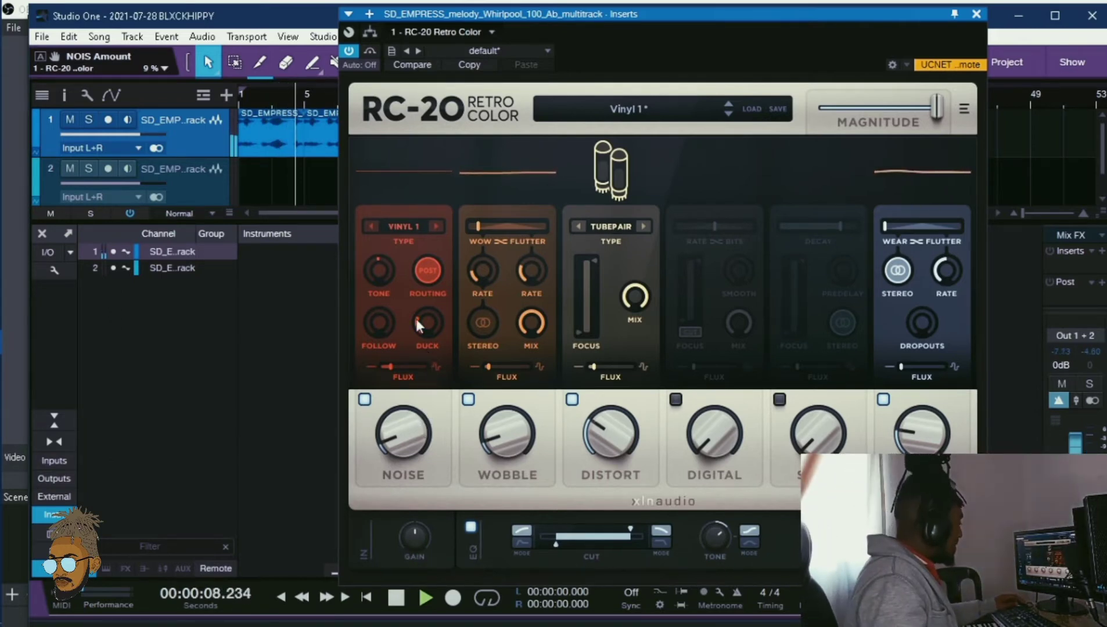
{"action": "mouse_move", "coordinate": [413, 428]}
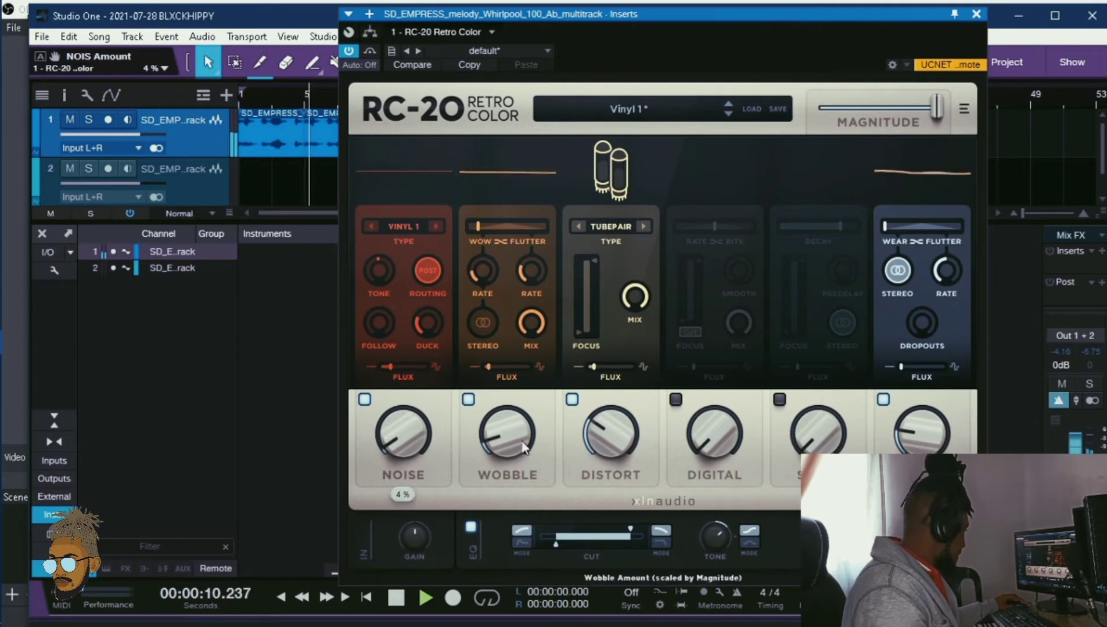
{"action": "left_click_drag", "start_coordinate": [504, 437], "coordinate": [531, 405]}
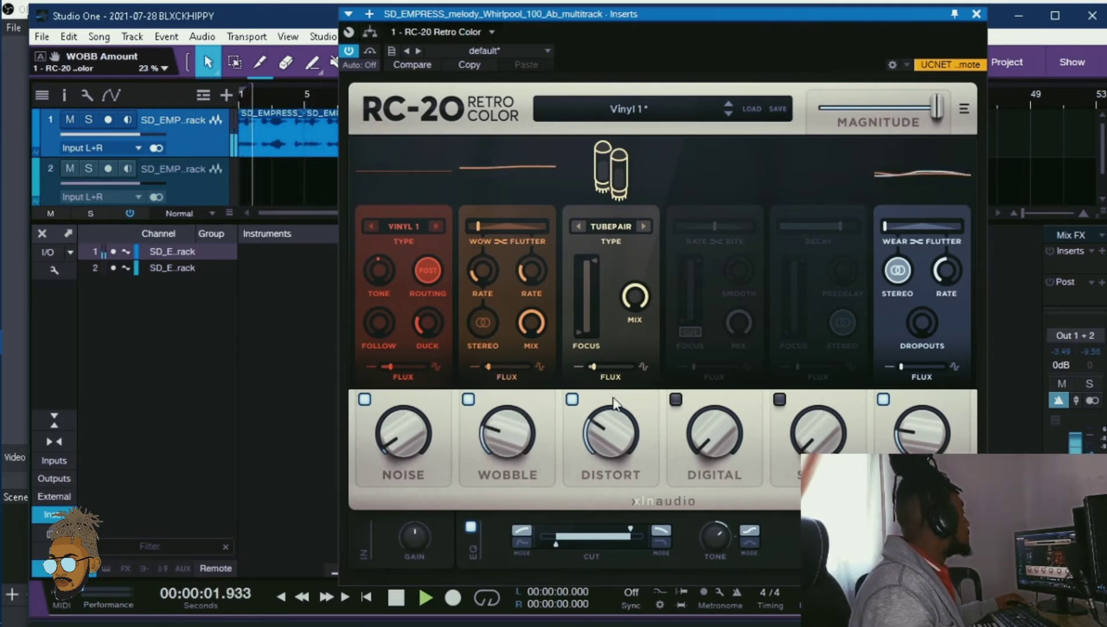
{"action": "left_click", "coordinate": [779, 400]}
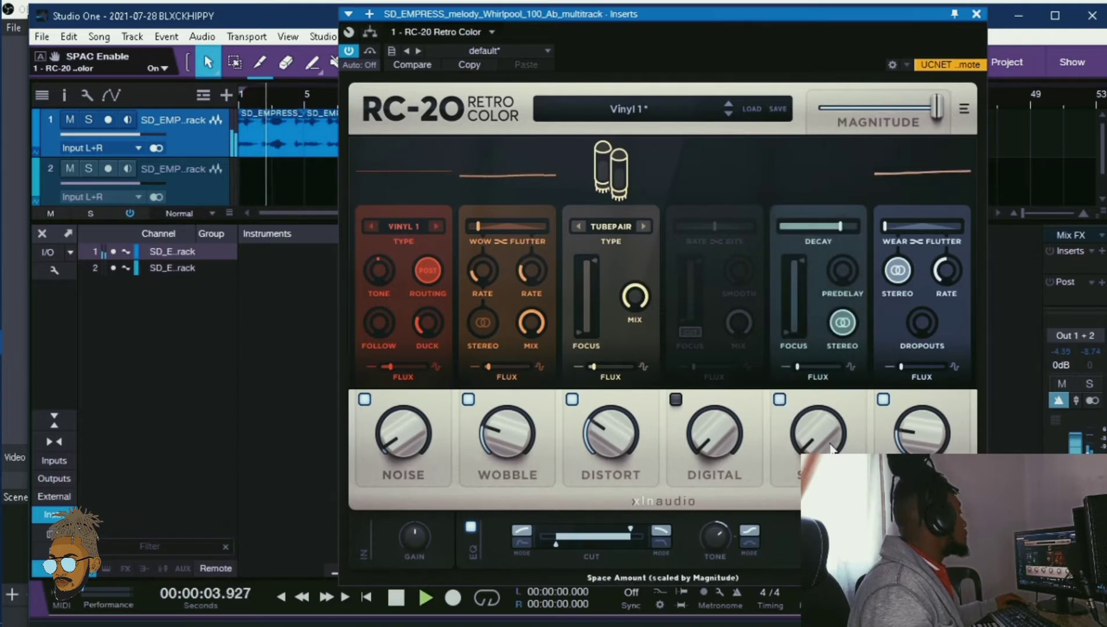
{"action": "left_click_drag", "start_coordinate": [821, 419], "coordinate": [813, 381]}
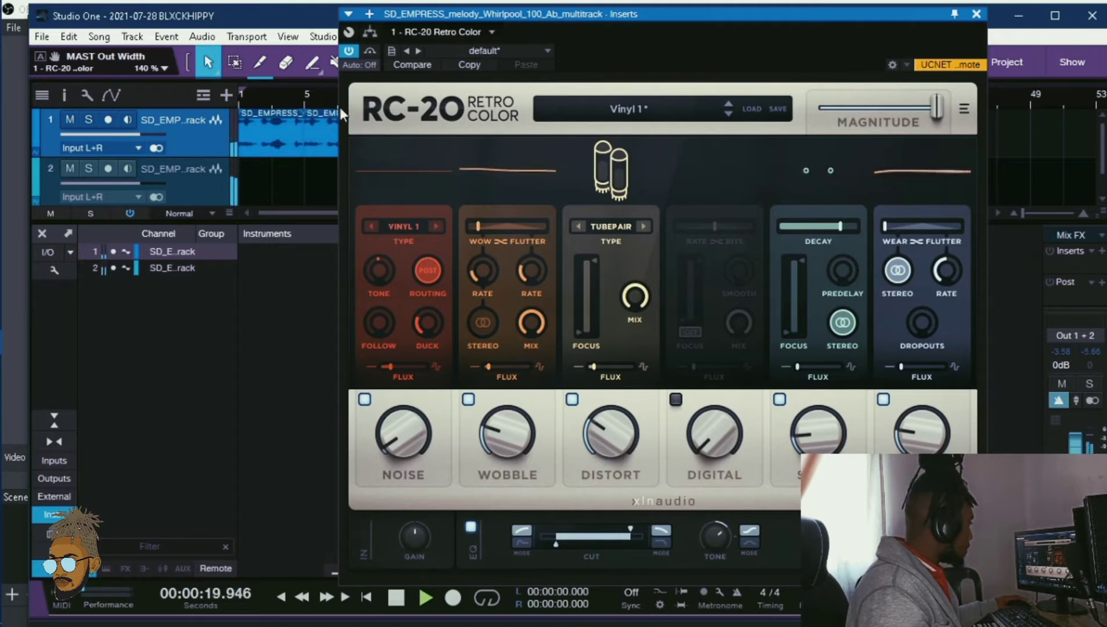
- Copy the RC-20 insert with its settings from the first channel to the second and close its effect window
{"action": "left_click", "coordinate": [978, 14]}
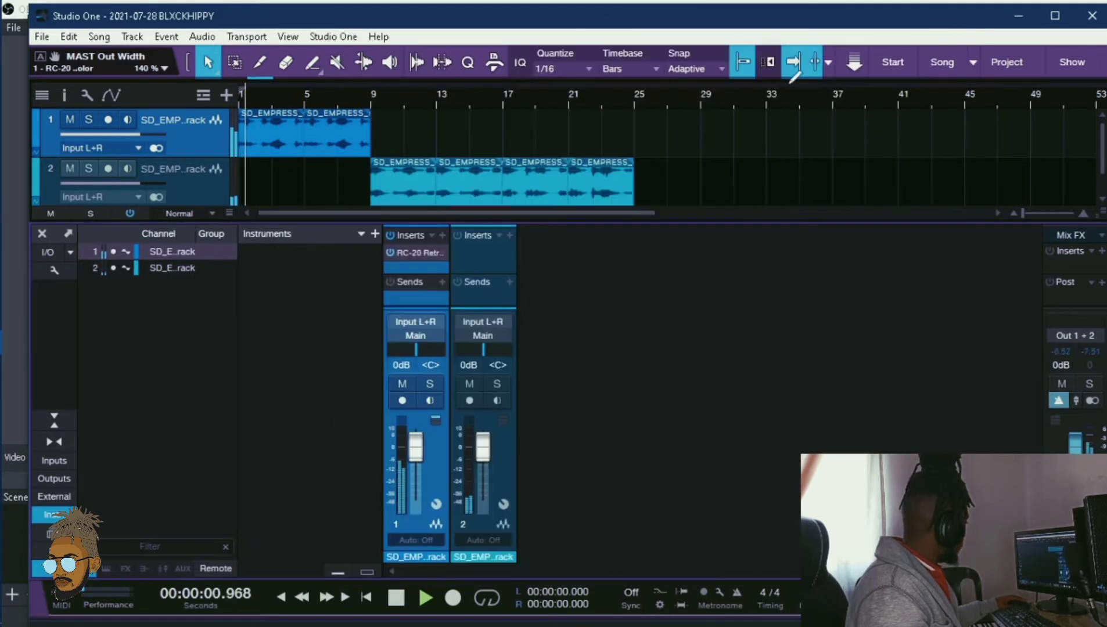
{"action": "left_click_drag", "start_coordinate": [410, 253], "coordinate": [483, 260]}
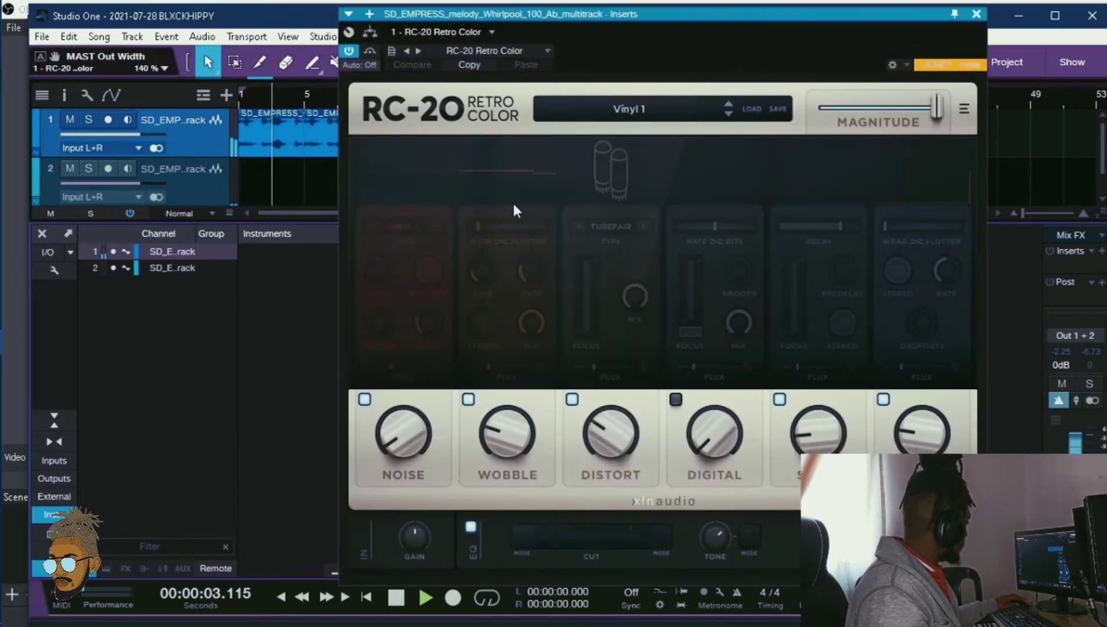
{"action": "left_click", "coordinate": [975, 14]}
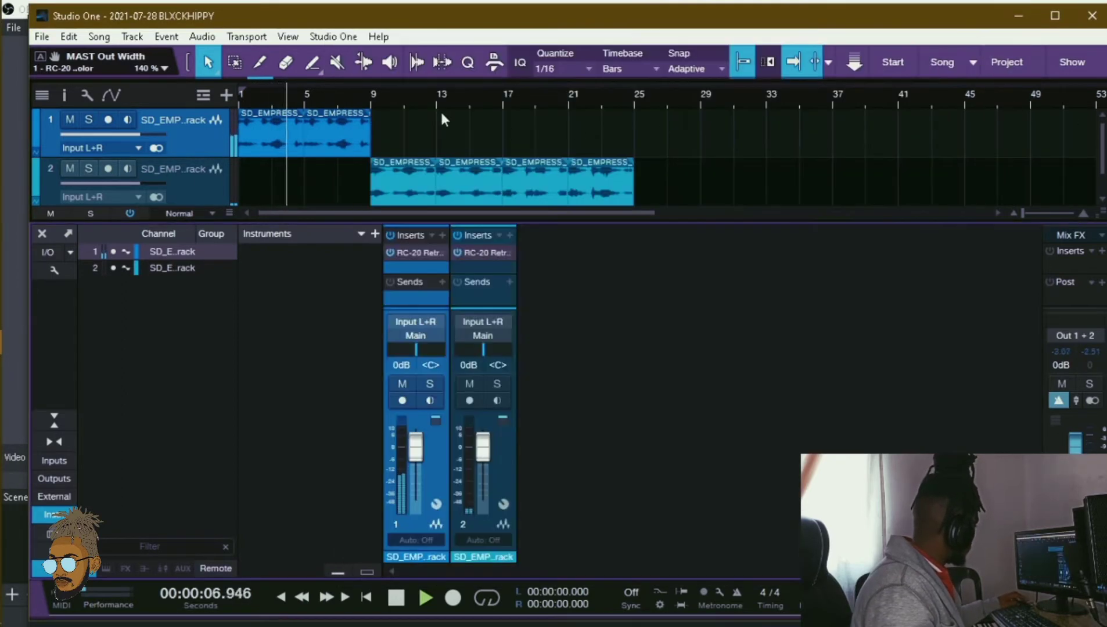
- Duplicate the second track and move the two events at bars 17 and 21 onto the new third track
{"action": "scroll", "coordinate": [464, 149], "scroll_direction": "down", "scroll_amount": 1}
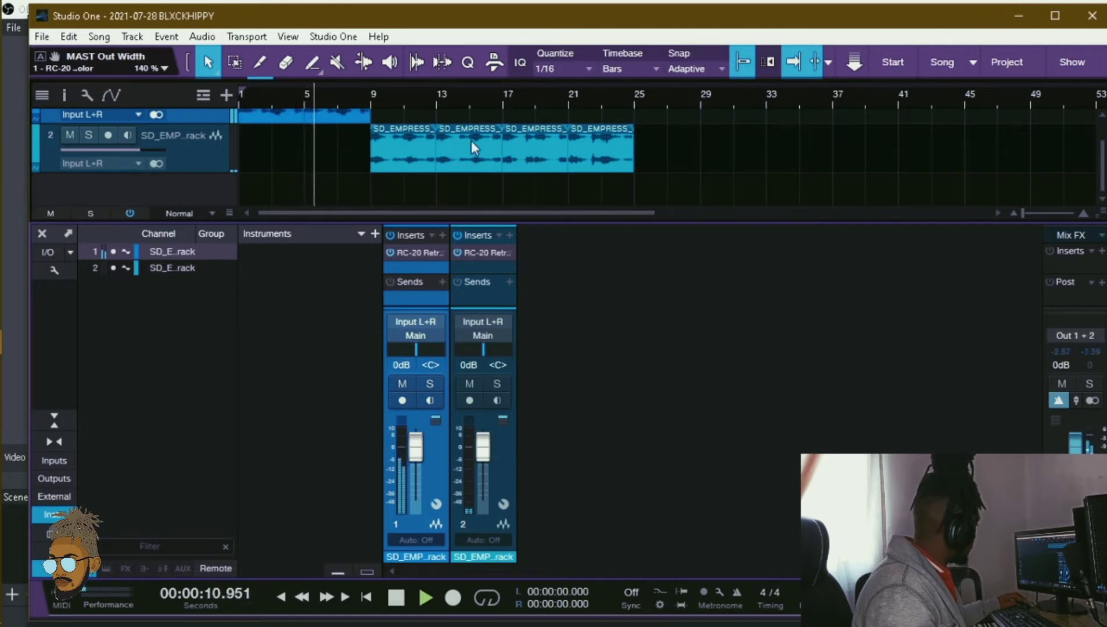
{"action": "left_click", "coordinate": [555, 157]}
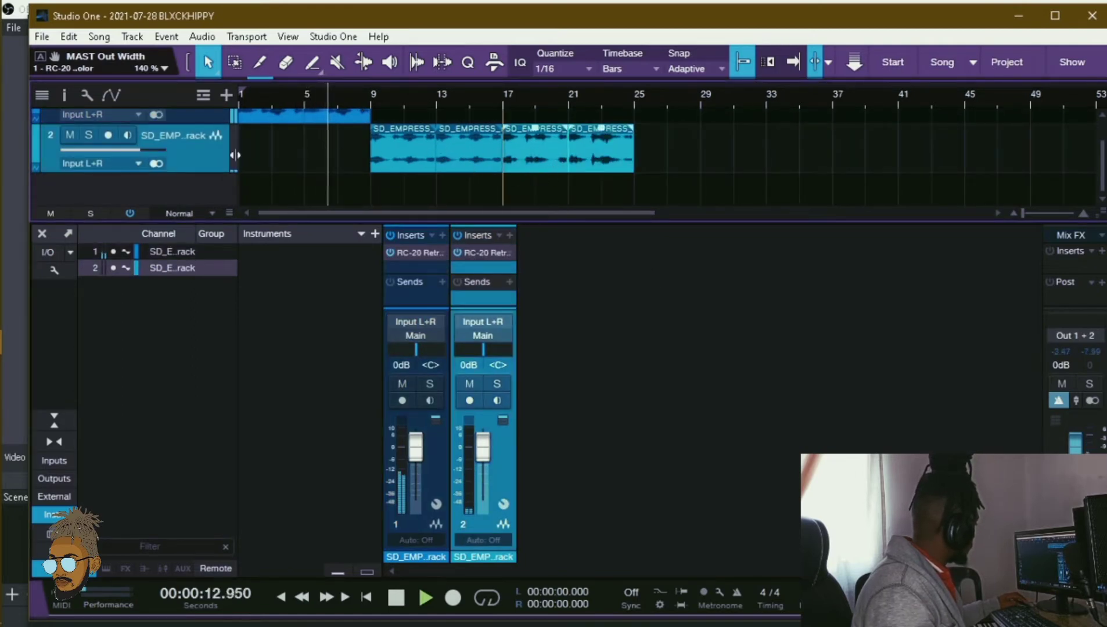
{"action": "right_click", "coordinate": [212, 156]}
{"action": "left_click", "coordinate": [285, 268]}
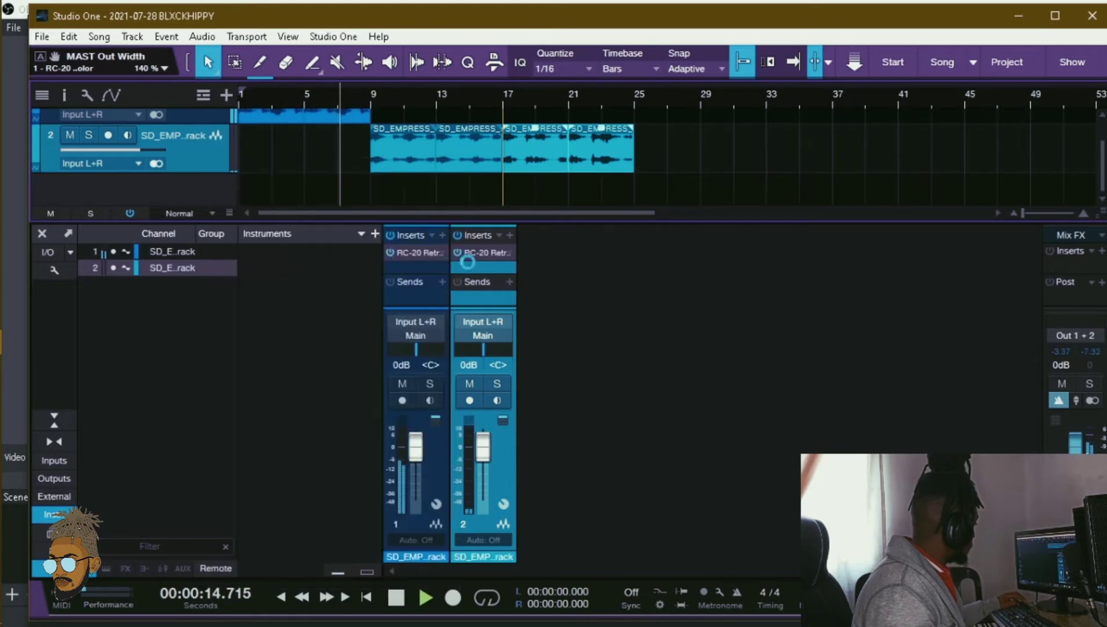
{"action": "scroll", "coordinate": [553, 153], "scroll_direction": "down", "scroll_amount": 2}
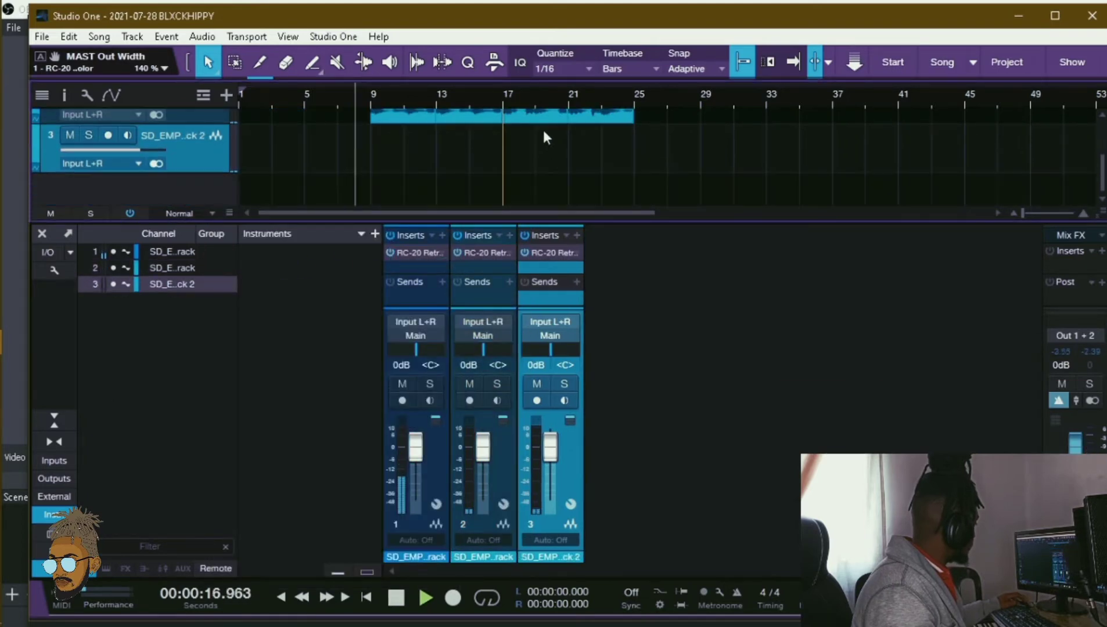
{"action": "left_click_drag", "start_coordinate": [667, 174], "coordinate": [553, 161]}
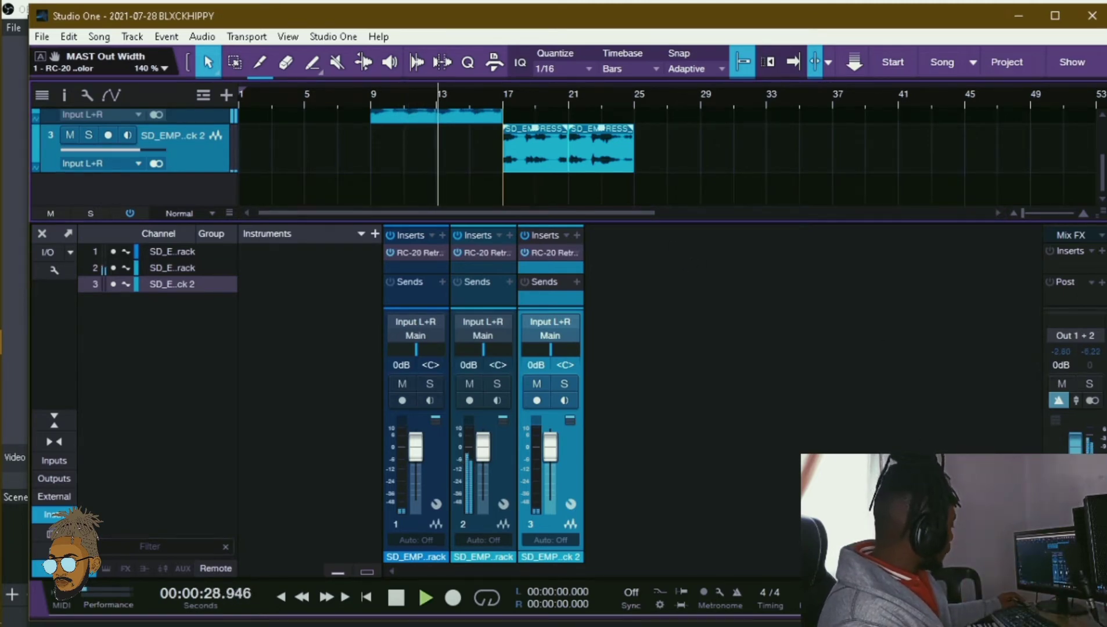
- Hide the mixer console, move the third track's bar 21 event to bar 25, and duplicate its bar 17 event at bar 21
{"action": "key", "text": "F3"}
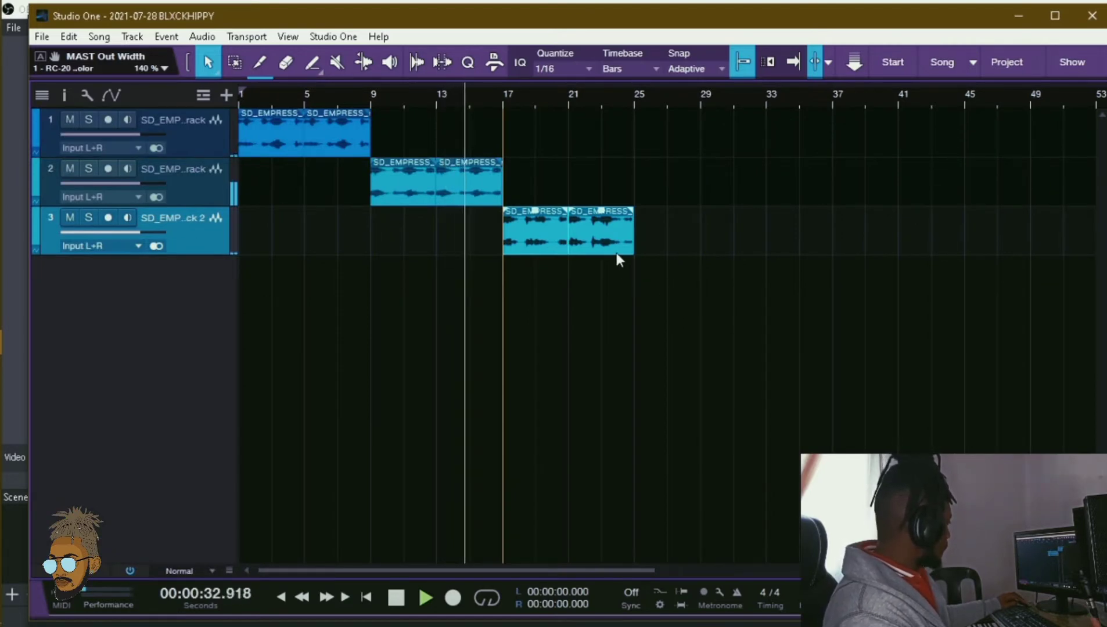
{"action": "left_click_drag", "start_coordinate": [601, 243], "coordinate": [669, 241]}
{"action": "left_click", "coordinate": [537, 243]}
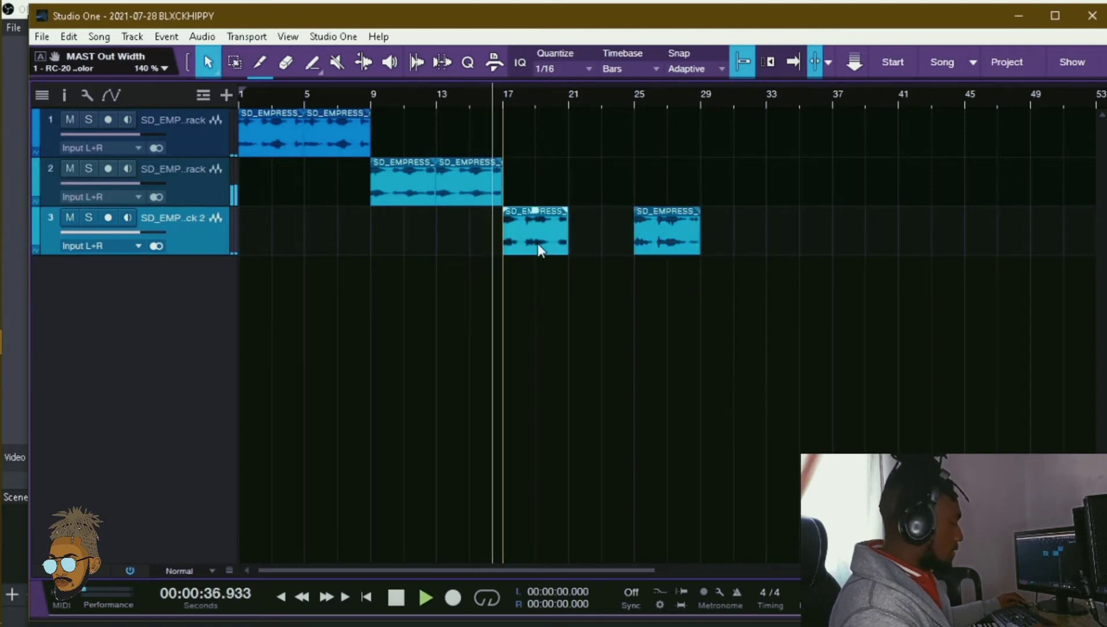
{"action": "key", "text": "d"}
- Duplicate the third track with its events, keeping only the bar 25 event on the copy and deleting that event from the original
{"action": "right_click", "coordinate": [221, 236]}
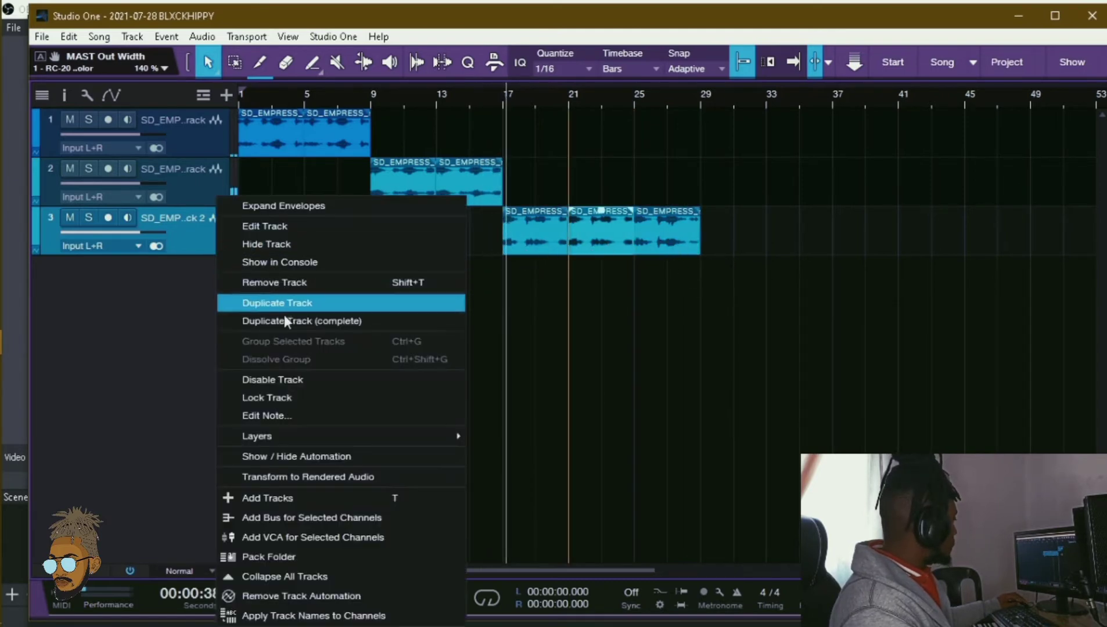
{"action": "left_click", "coordinate": [283, 321]}
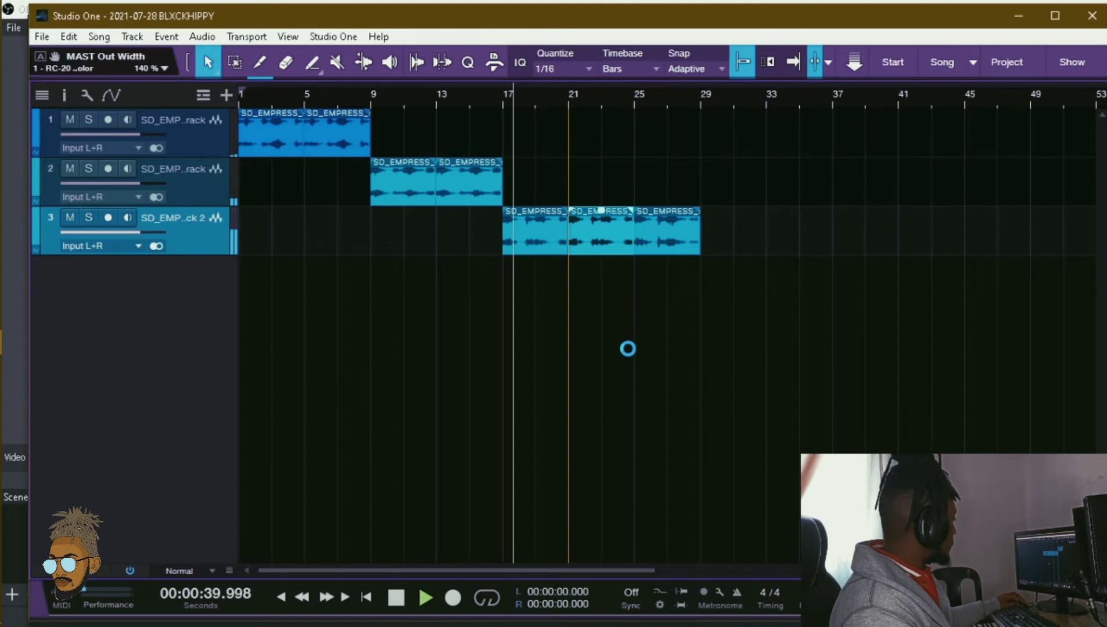
{"action": "key", "text": "space"}
{"action": "left_click_drag", "start_coordinate": [601, 353], "coordinate": [537, 277]}
{"action": "key", "text": "l"}
{"action": "key", "text": "Delete"}
{"action": "left_click", "coordinate": [656, 232]}
{"action": "key", "text": "Delete"}
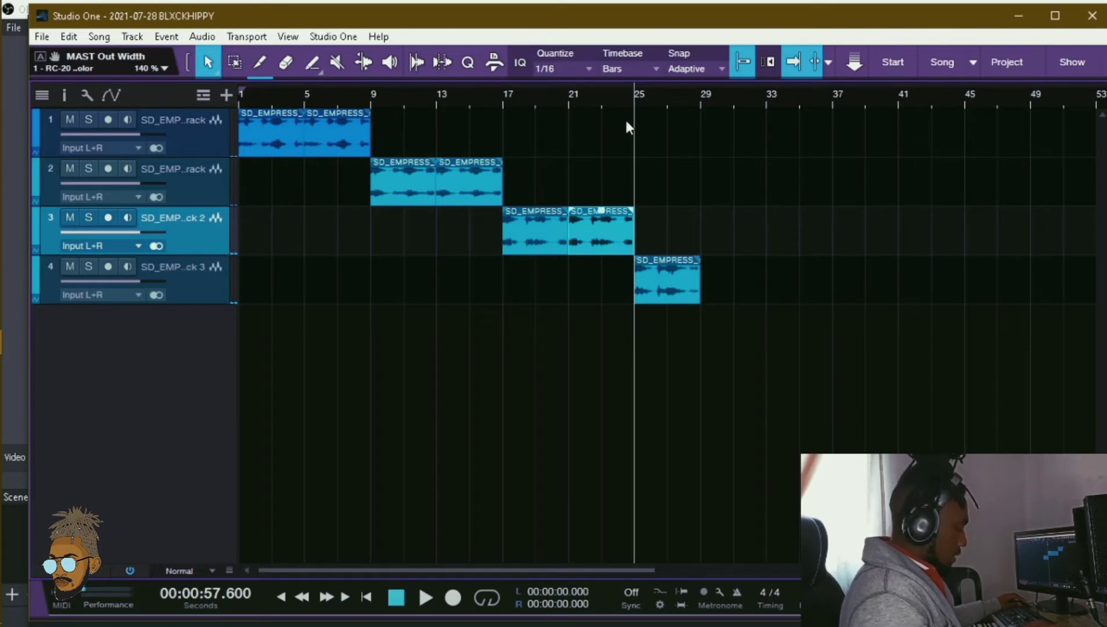
- Duplicate the fourth track's bar 25 event at bar 29
{"action": "key", "text": "d"}
{"action": "key", "text": "Delete"}
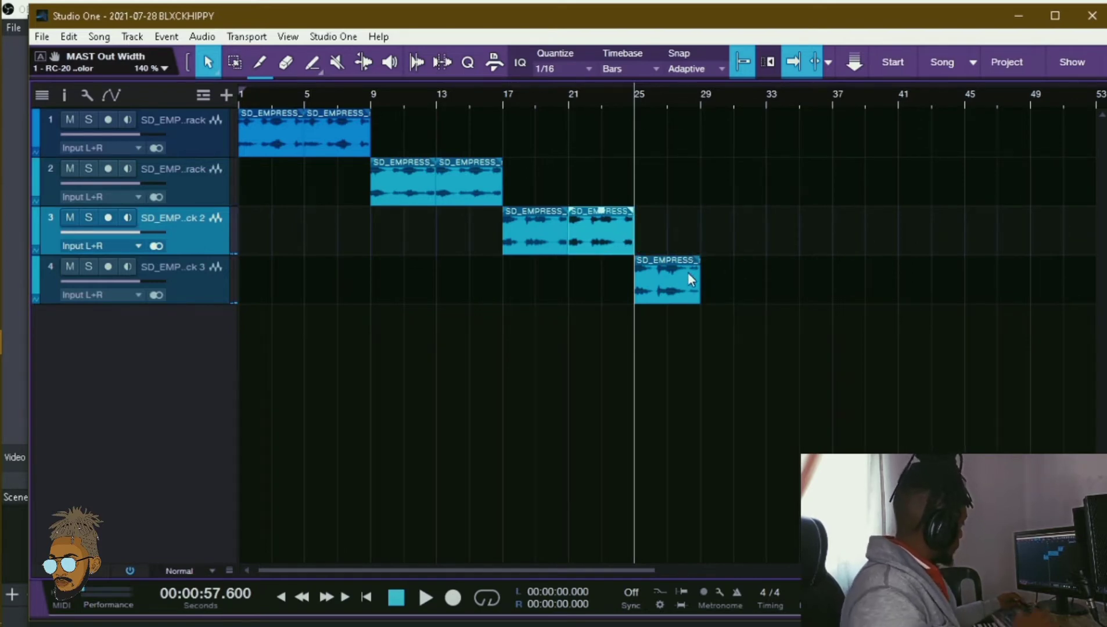
{"action": "left_click", "coordinate": [686, 288]}
{"action": "key", "text": "d"}
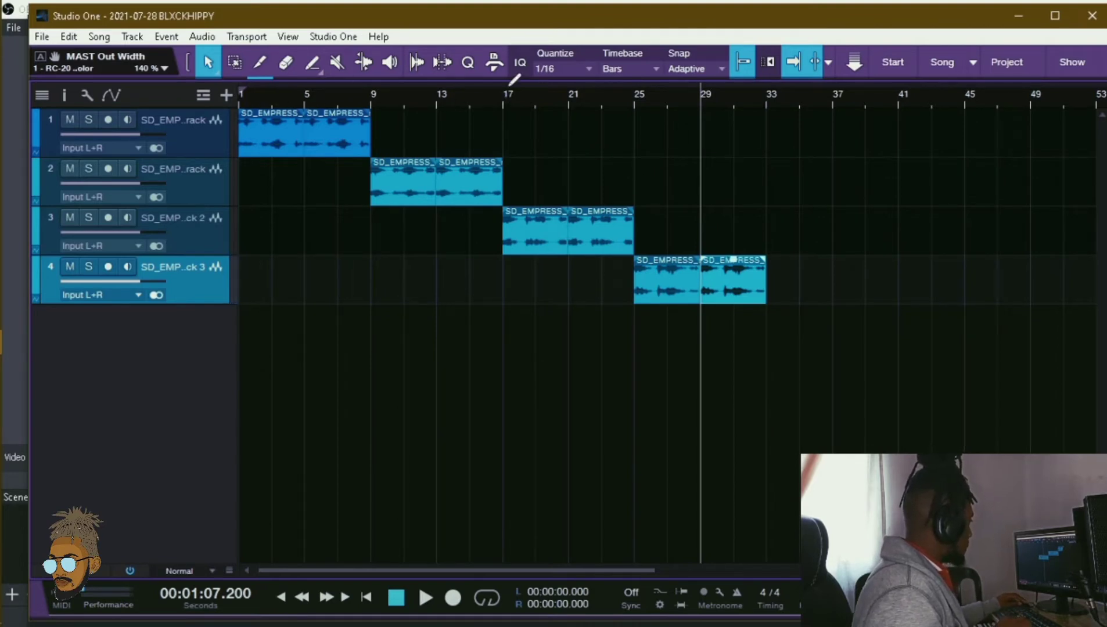
- Set the loop range from bar 17 to bar 25 and briefly audition the third track from bar 17
{"action": "left_click_drag", "start_coordinate": [505, 93], "coordinate": [169, 88]}
{"action": "key", "text": "Home"}
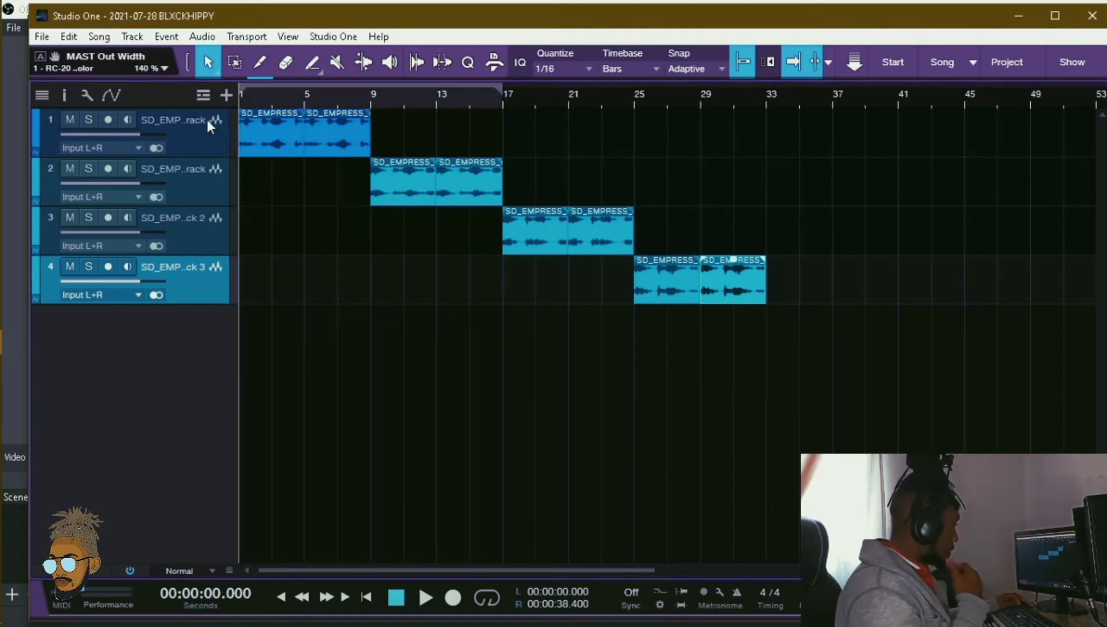
{"action": "left_click", "coordinate": [506, 88]}
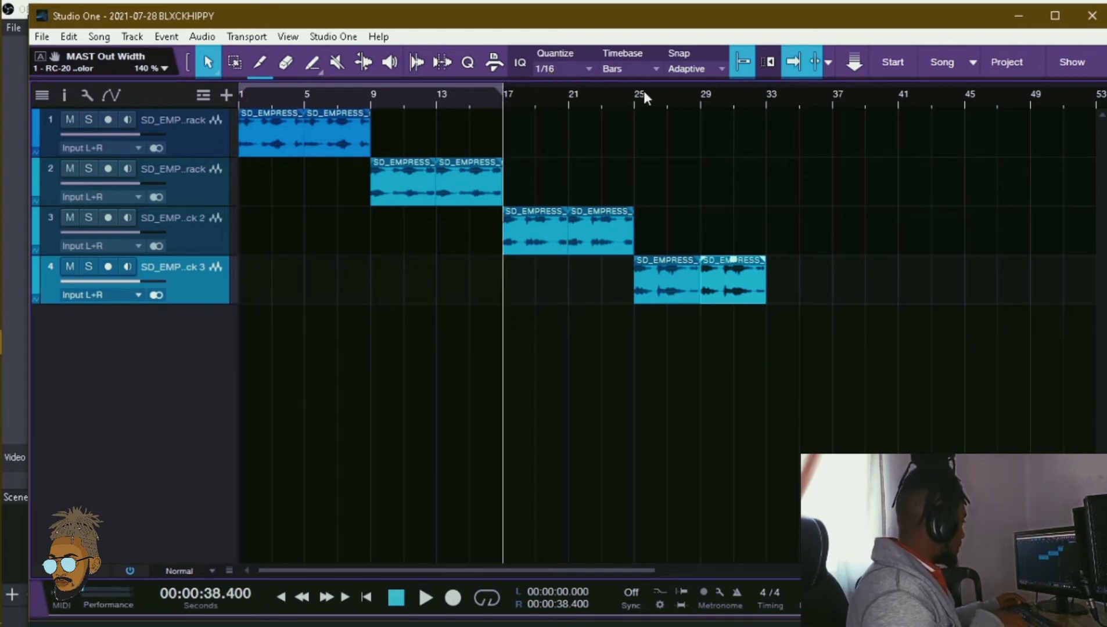
{"action": "left_click_drag", "start_coordinate": [639, 88], "coordinate": [504, 95]}
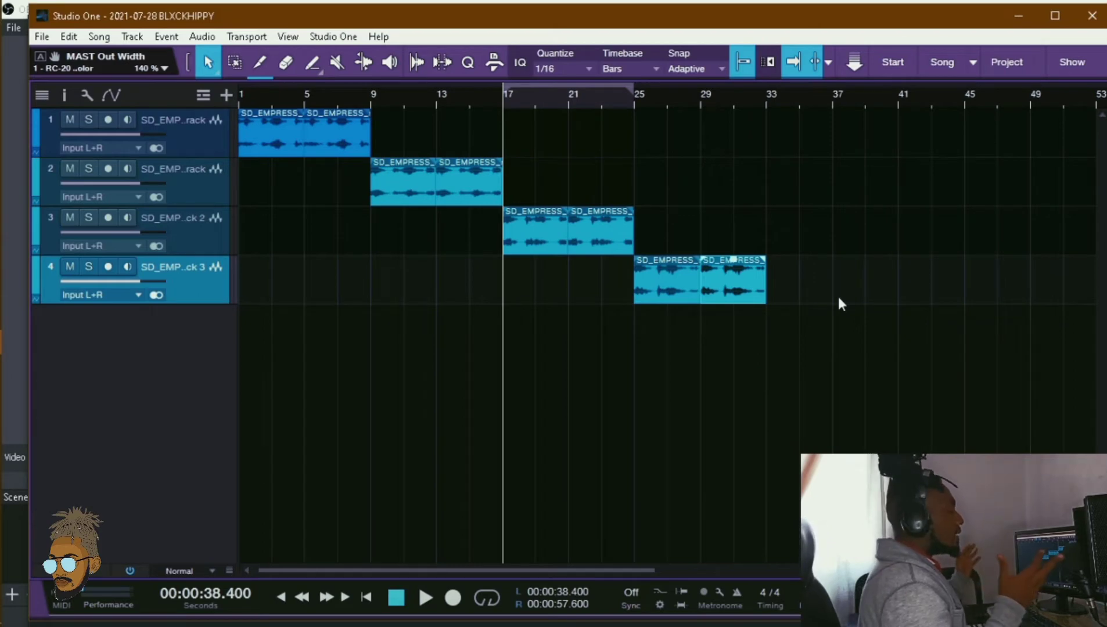
{"action": "key", "text": "space"}
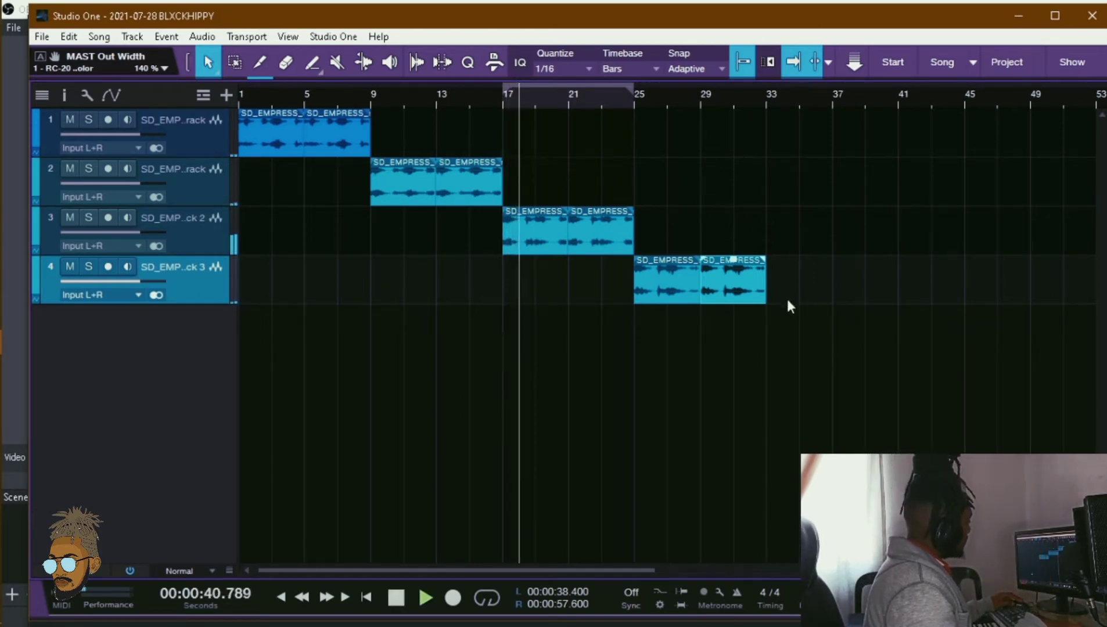
{"action": "key", "text": "space"}
- Move both fourth-track events to start at bar 33 and duplicate the third track's two events at bar 25
{"action": "left_click_drag", "start_coordinate": [794, 316], "coordinate": [684, 243]}
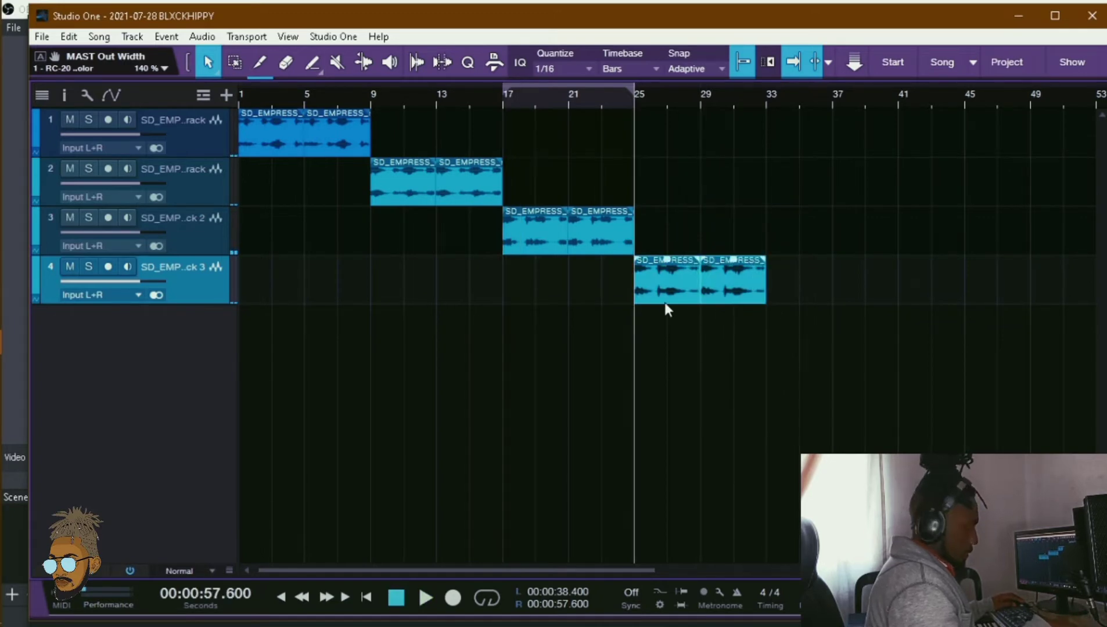
{"action": "left_click_drag", "start_coordinate": [679, 299], "coordinate": [822, 289]}
{"action": "left_click_drag", "start_coordinate": [684, 351], "coordinate": [527, 188]}
{"action": "key", "text": "d"}
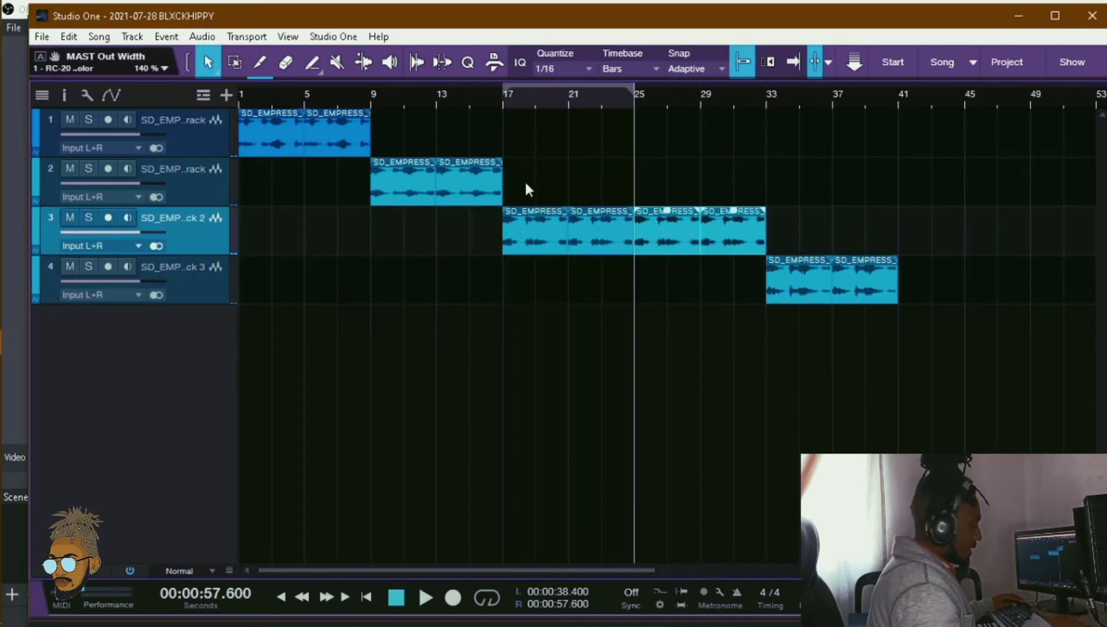
- Play from bar 17, set the loop range from bar 17 to bar 33, and enable looping
{"action": "left_click", "coordinate": [499, 95]}
{"action": "key", "text": "space"}
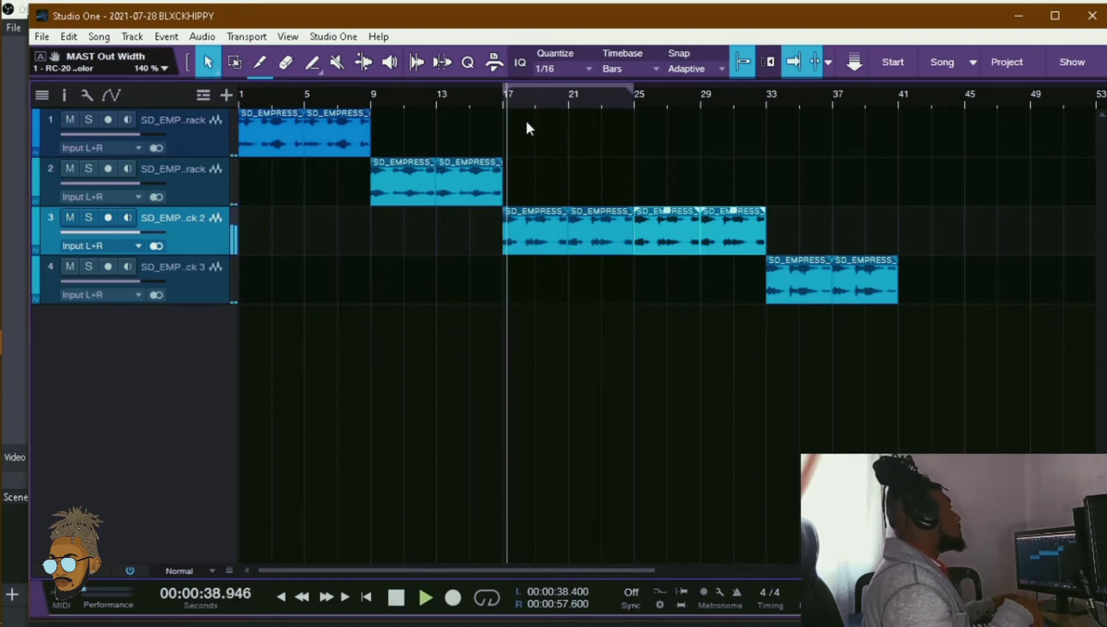
{"action": "left_click_drag", "start_coordinate": [637, 86], "coordinate": [767, 100]}
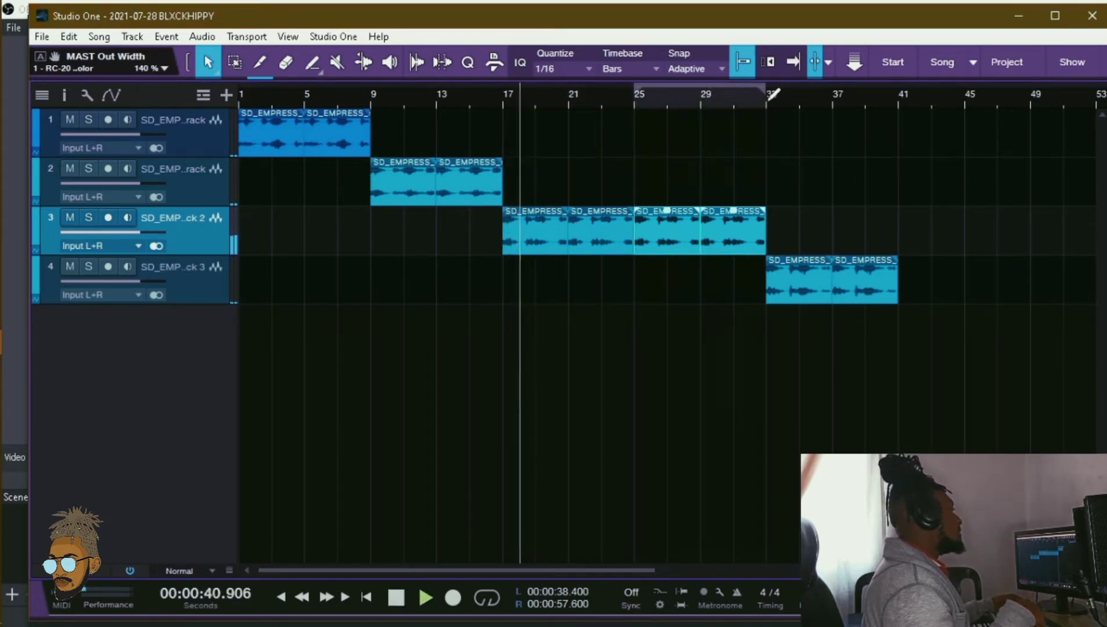
{"action": "left_click_drag", "start_coordinate": [633, 93], "coordinate": [502, 108]}
{"action": "key", "text": "slash"}
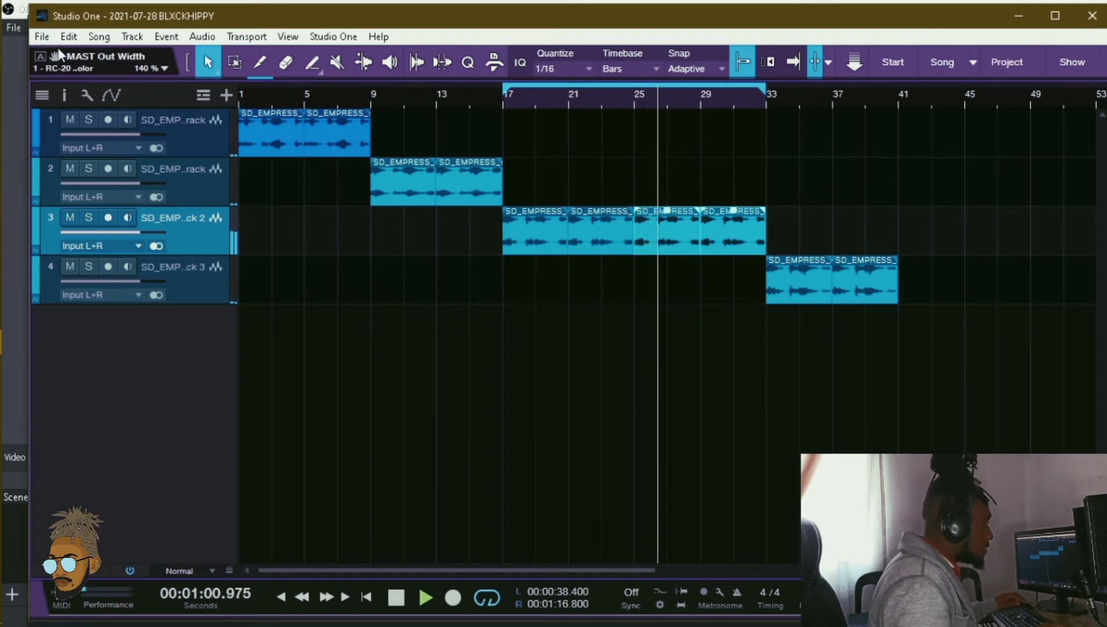
- Audition the fourth track from bar 33 and duplicate its two events at bar 41
{"action": "left_click", "coordinate": [398, 600]}
{"action": "left_click_drag", "start_coordinate": [929, 351], "coordinate": [818, 269]}
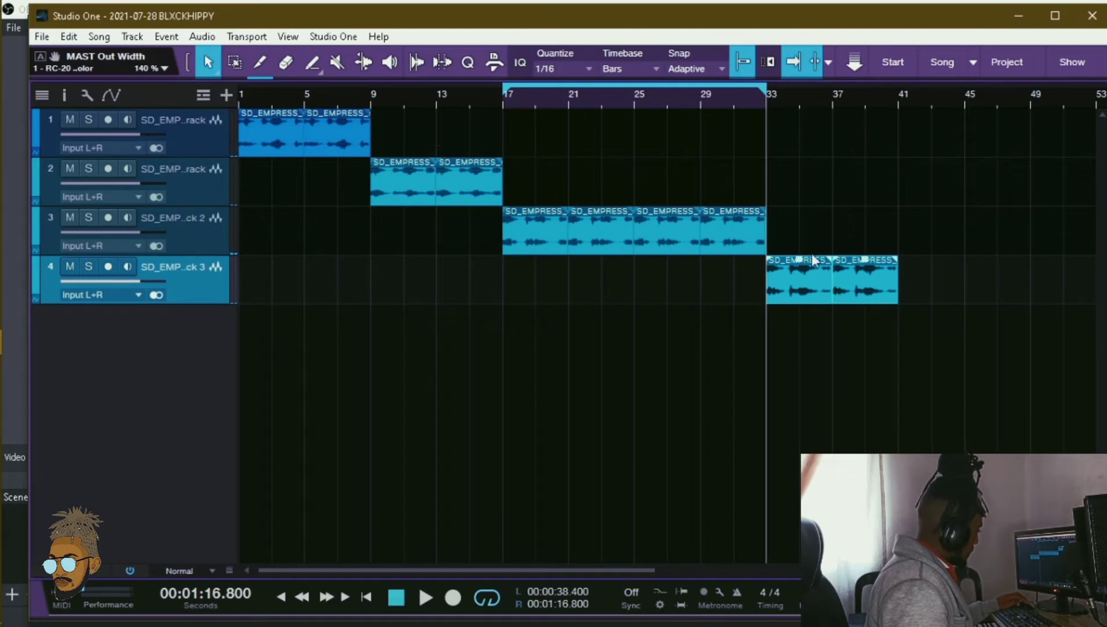
{"action": "key", "text": "space"}
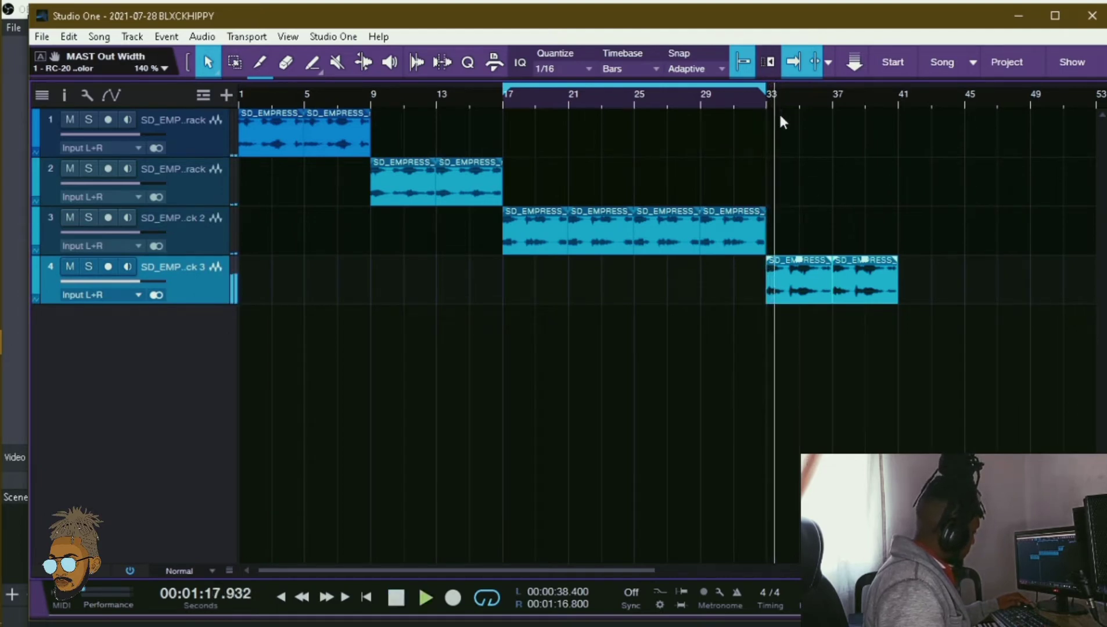
{"action": "key", "text": "d"}
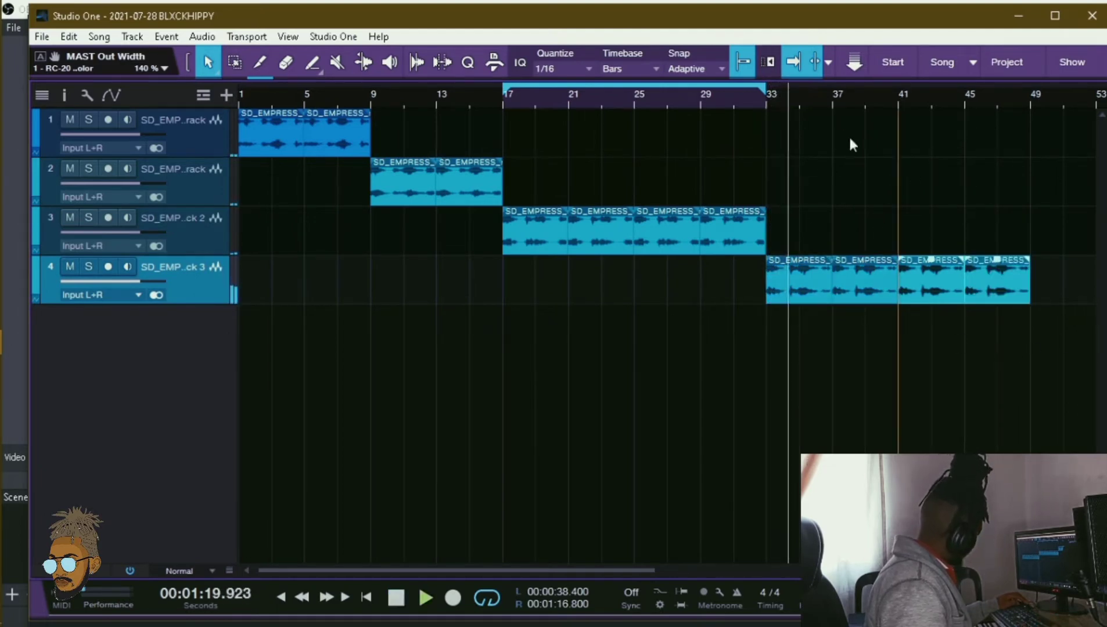
- Stop playback and duplicate the third track's four events at bar 33, above the fourth-track section
{"action": "left_click_drag", "start_coordinate": [952, 100], "coordinate": [916, 84]}
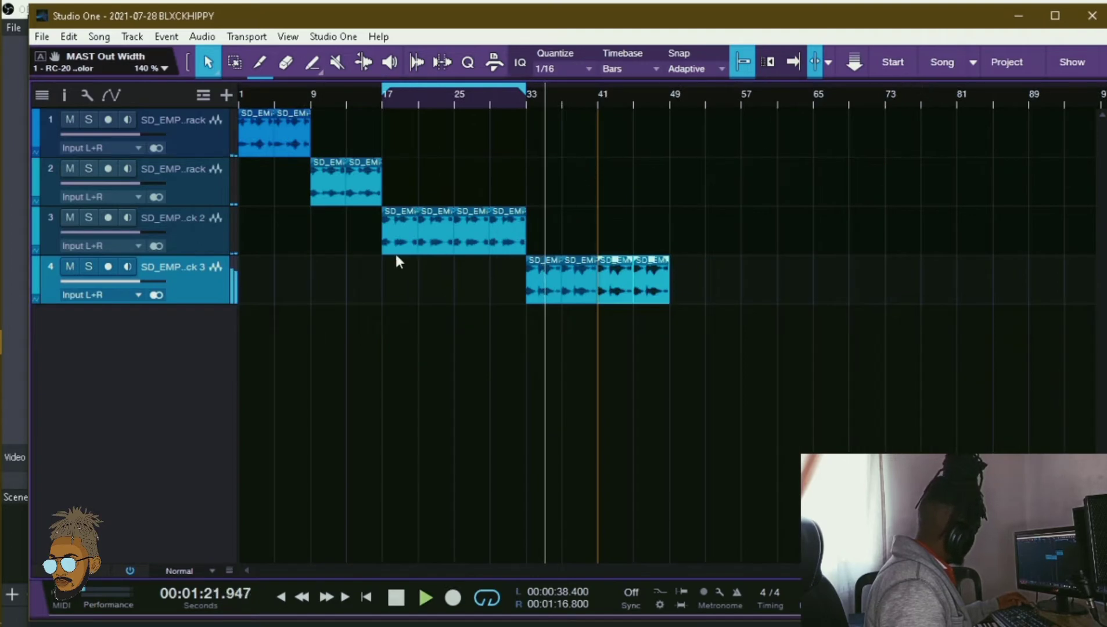
{"action": "left_click_drag", "start_coordinate": [598, 225], "coordinate": [369, 237]}
{"action": "key", "text": "space"}
{"action": "key", "text": "d"}
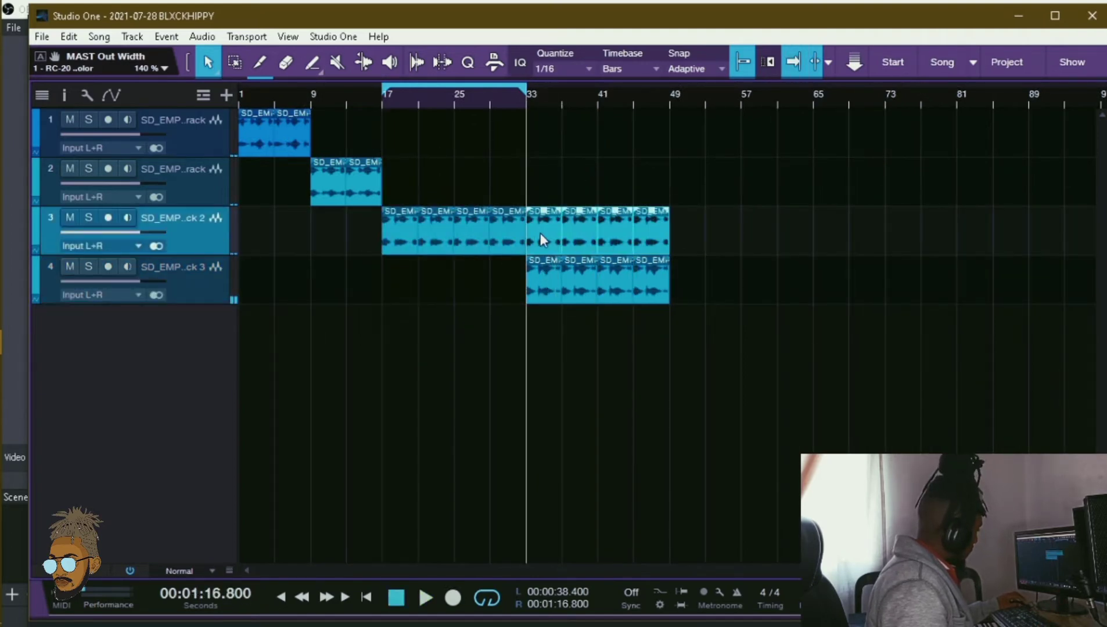
- Move the third track's four duplicated events from bar 33 to bar 49 and return the playback position to bar 17
{"action": "left_click_drag", "start_coordinate": [540, 233], "coordinate": [682, 214]}
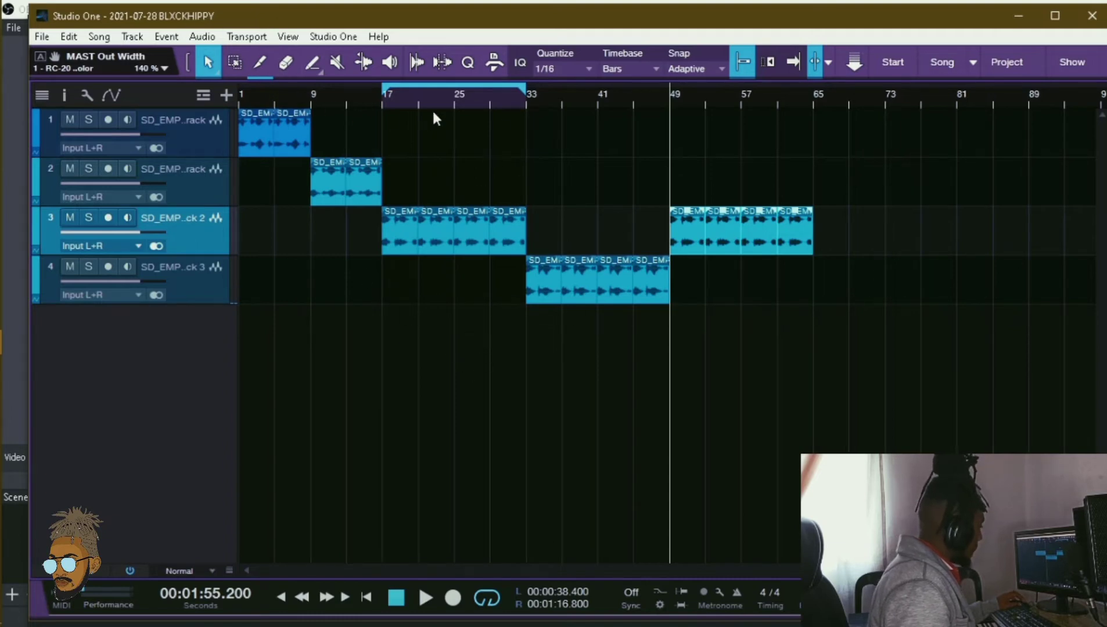
{"action": "left_click", "coordinate": [383, 98]}
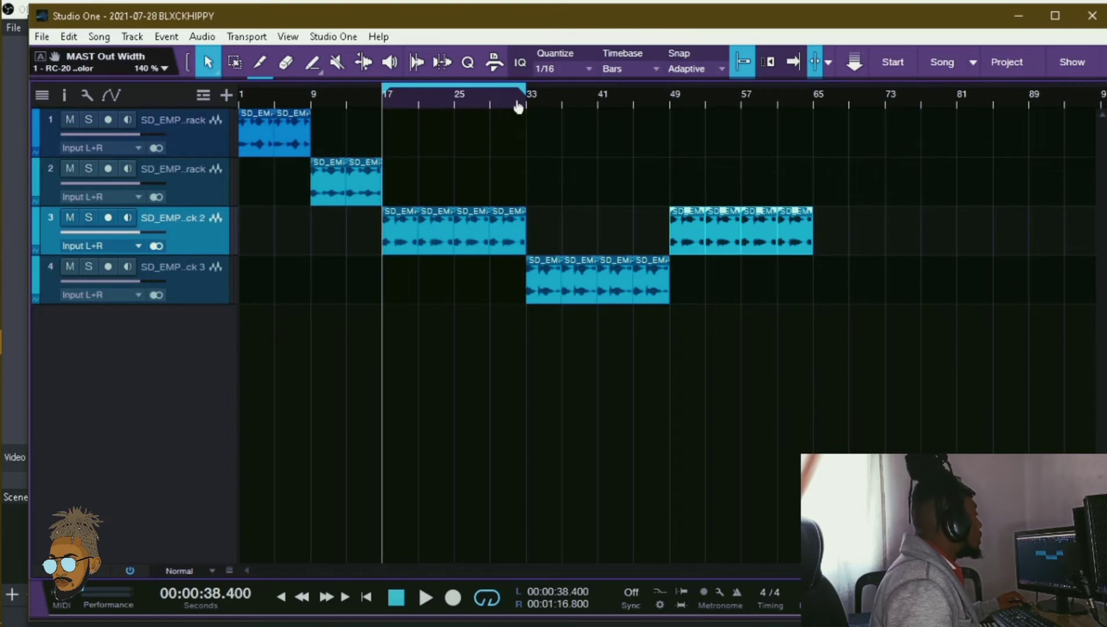
- Bring the BFR_115_Cm_Soulful_Drums_Hihat loop from Loopcloud into the Studio One song on a new fifth track at bar 17
{"action": "left_click_drag", "start_coordinate": [516, 103], "coordinate": [148, 383]}
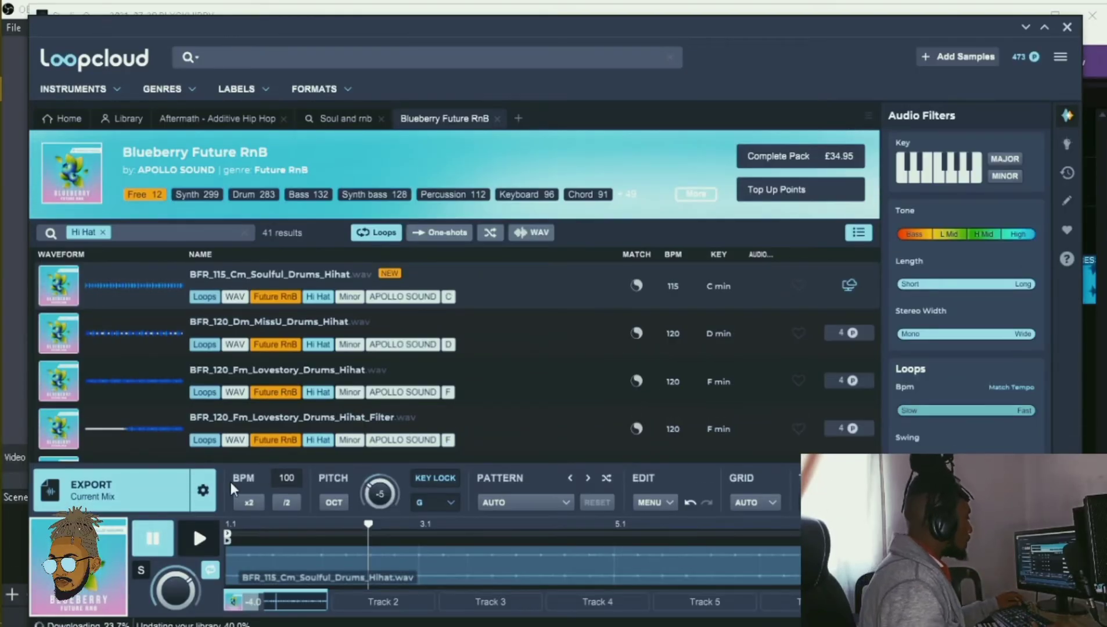
{"action": "left_click_drag", "start_coordinate": [157, 493], "coordinate": [381, 340]}
{"action": "left_click", "coordinate": [244, 7]}
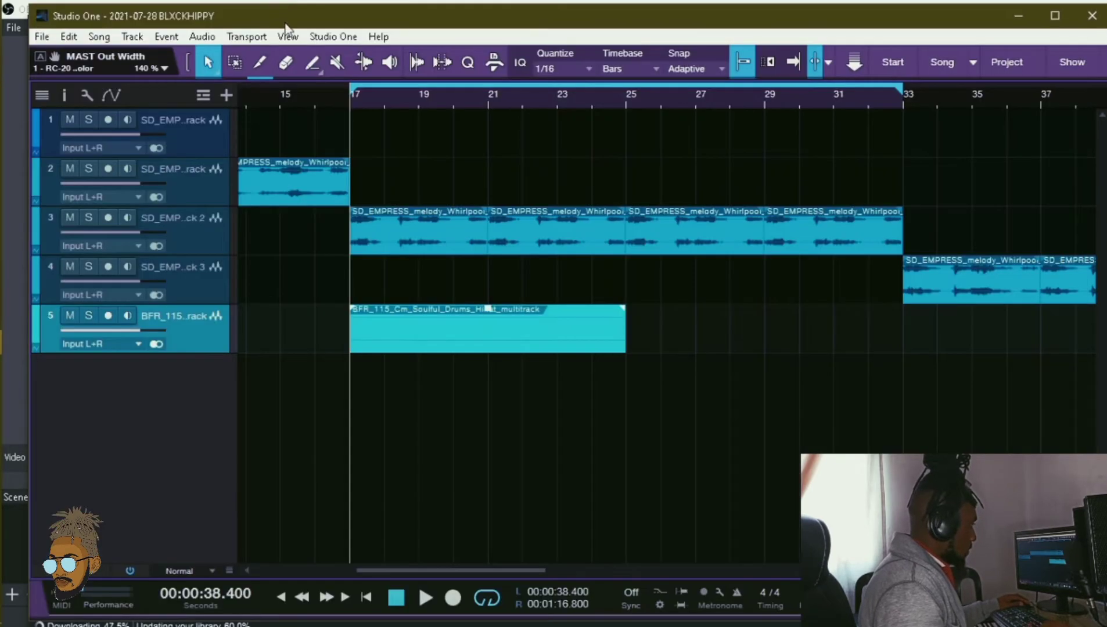
- Normalize the hi-hat loop's audio and lower its event volume to about half while auditioning it
{"action": "key", "text": "space"}
{"action": "right_click", "coordinate": [498, 343]}
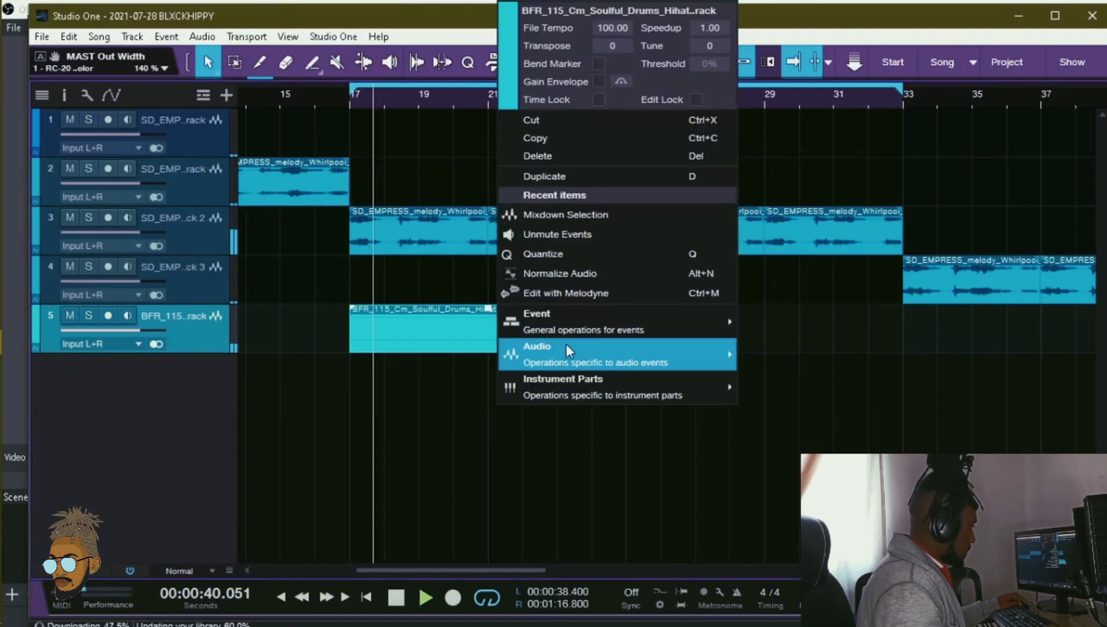
{"action": "left_click", "coordinate": [569, 274]}
{"action": "key", "text": "space"}
{"action": "left_click_drag", "start_coordinate": [489, 310], "coordinate": [509, 335]}
{"action": "key", "text": "space"}
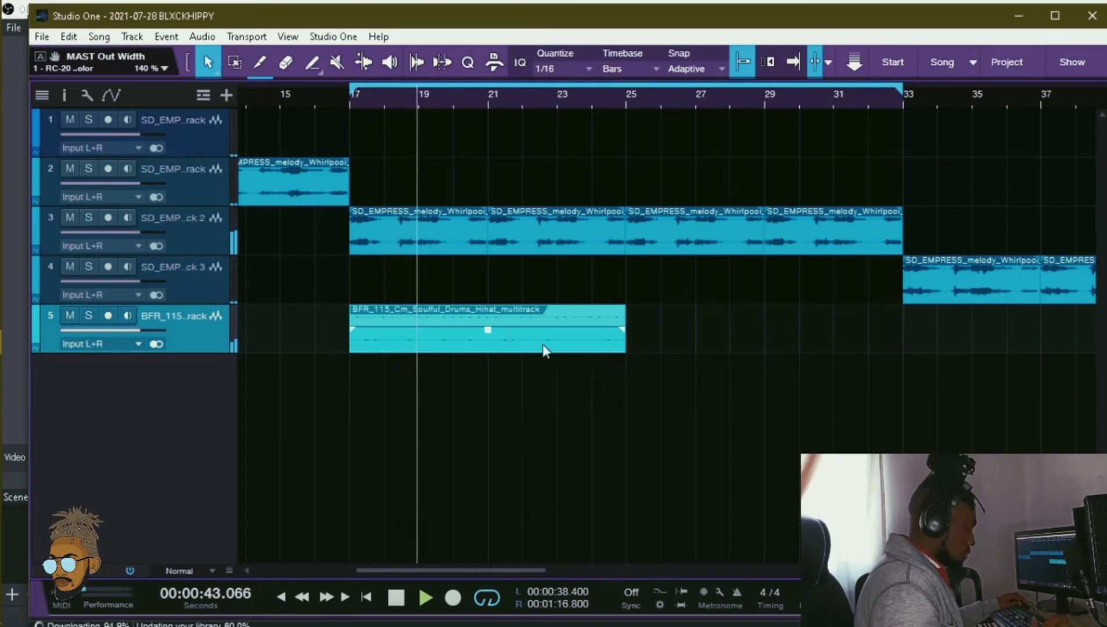
- Duplicate the hi-hat event at bar 25, and copy both hi-hat events to bar 49
{"action": "key", "text": "d"}
{"action": "scroll", "coordinate": [726, 94], "scroll_direction": "down", "scroll_amount": 5}
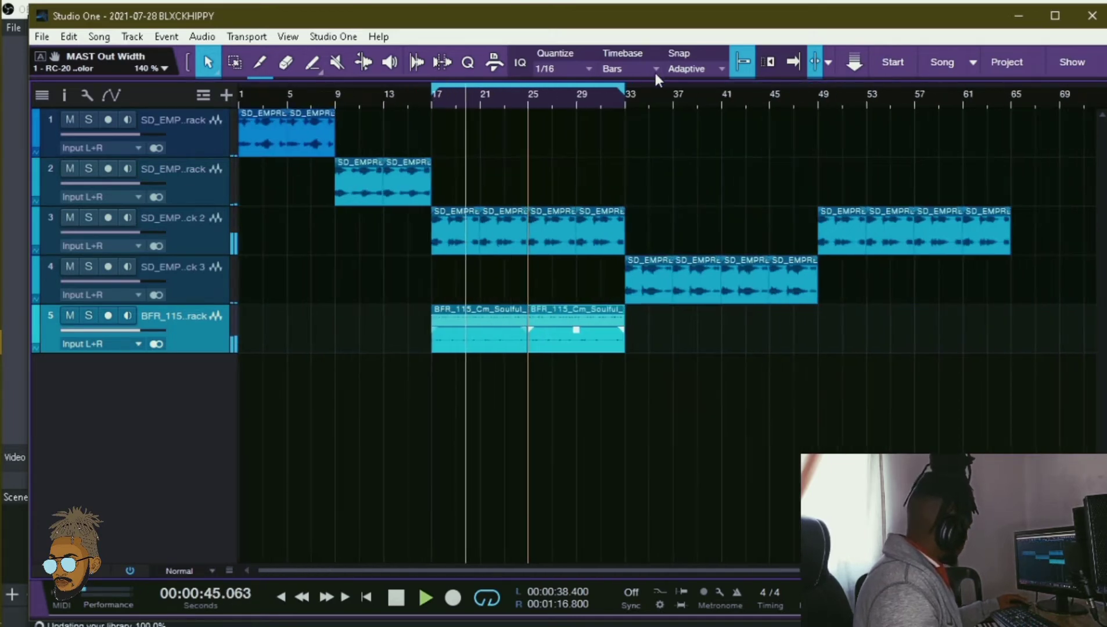
{"action": "left_click_drag", "start_coordinate": [602, 403], "coordinate": [447, 344]}
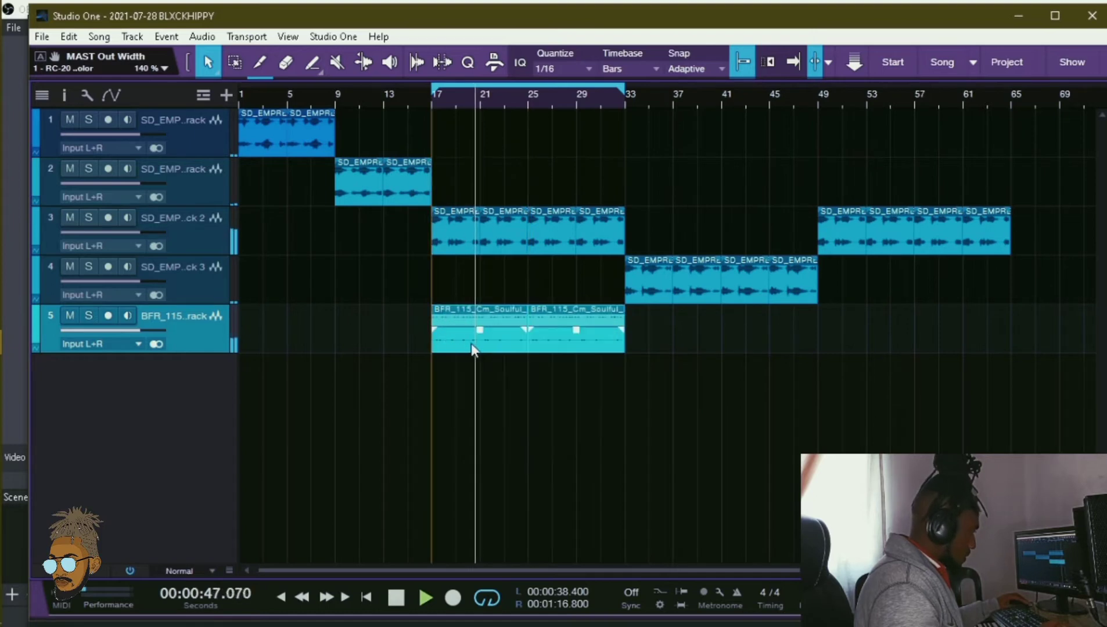
{"action": "key", "text": "d"}
{"action": "left_click_drag", "start_coordinate": [656, 346], "coordinate": [855, 322]}
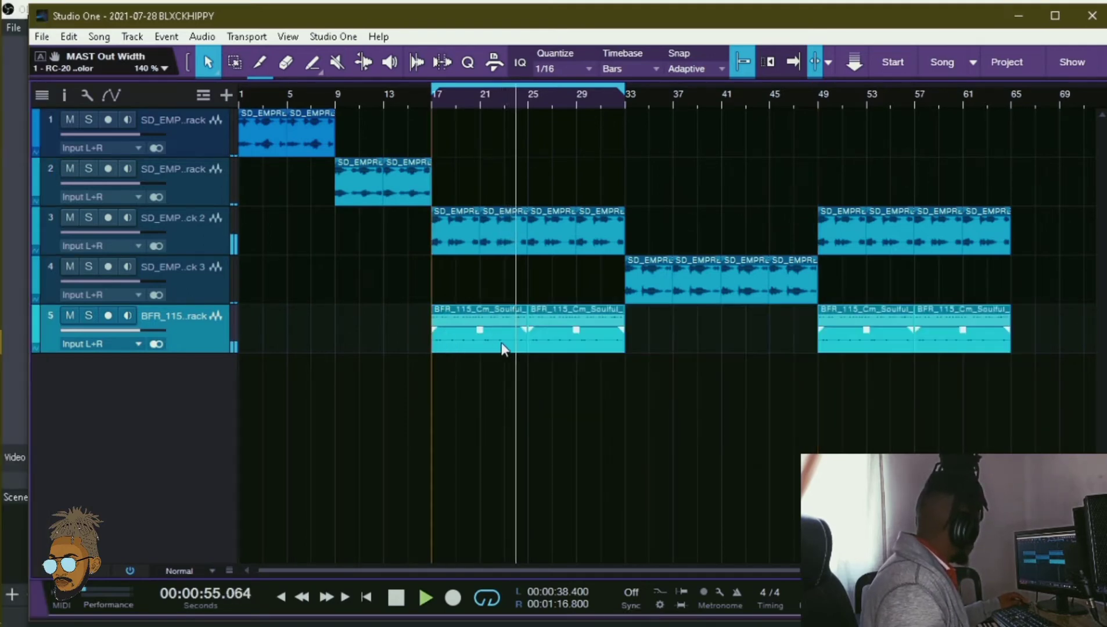
- Raise the volume of the selected hi-hat events slightly and stop playback
{"action": "left_click_drag", "start_coordinate": [481, 330], "coordinate": [484, 329]}
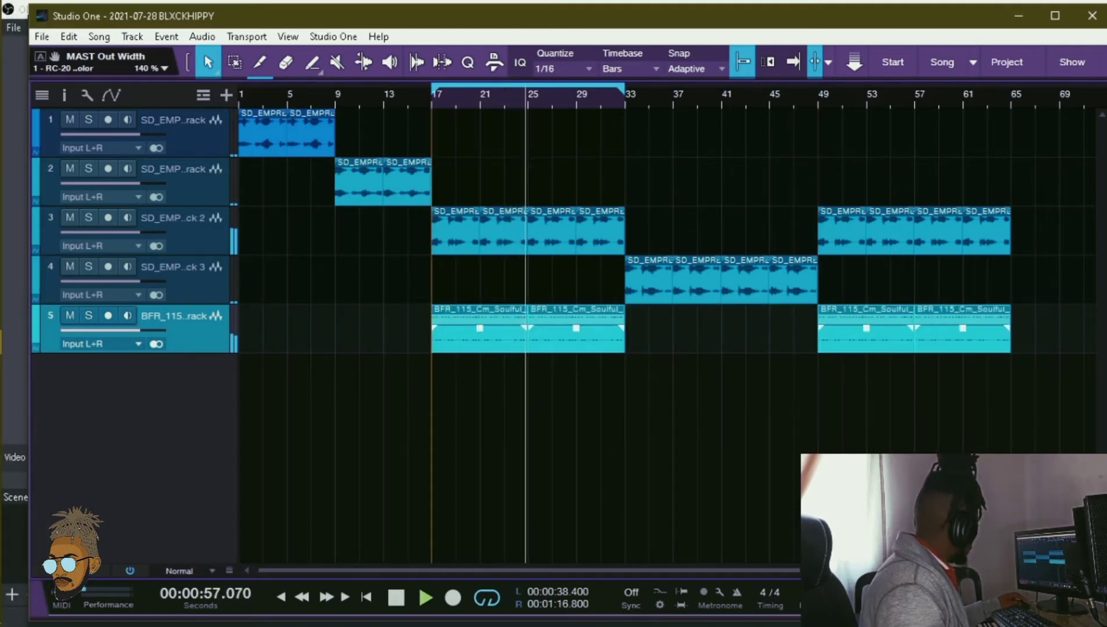
{"action": "key", "text": "space"}
{"action": "key", "text": "F3"}
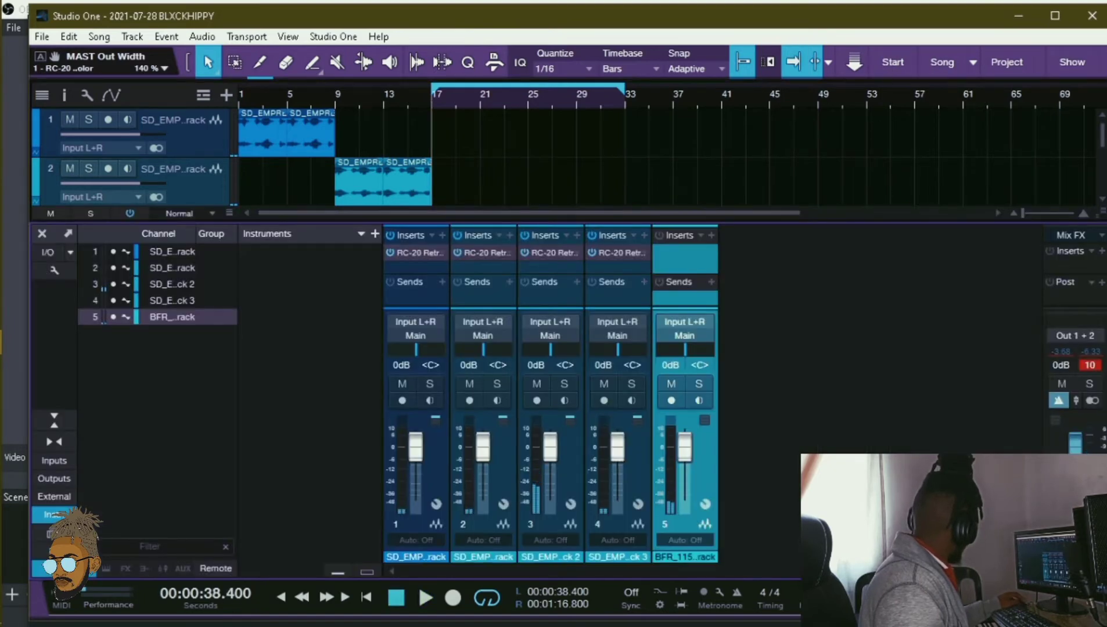
{"action": "key", "text": "F3"}
- Add a SampleOne track loaded with Cymatics - Room Service Clap and create an empty part from bar 17 to bar 33
{"action": "key", "text": "F5"}
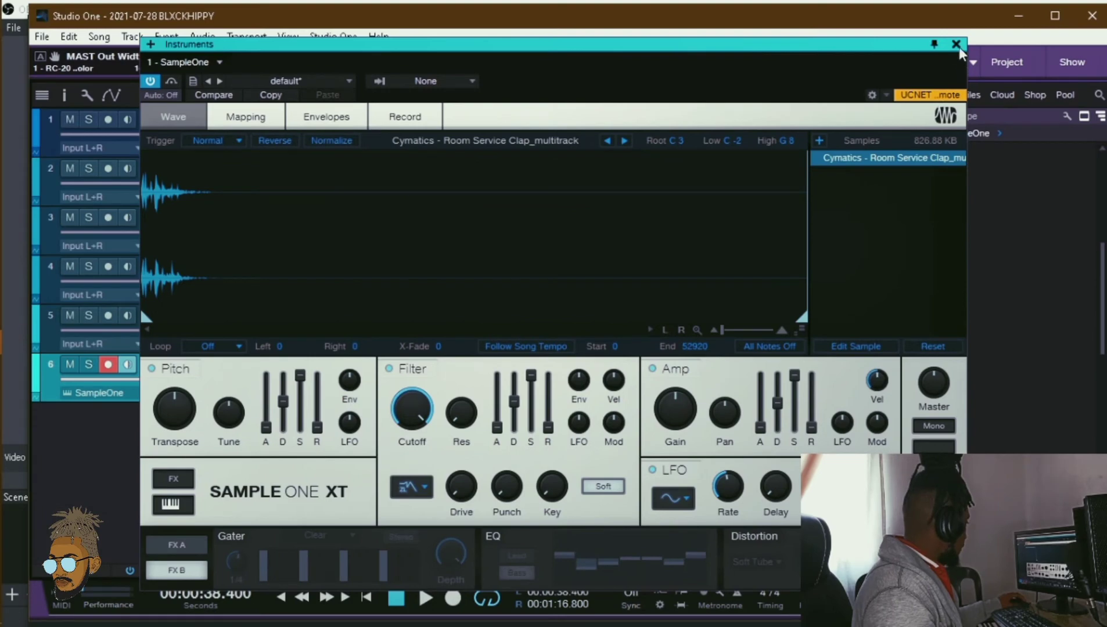
{"action": "left_click", "coordinate": [956, 45]}
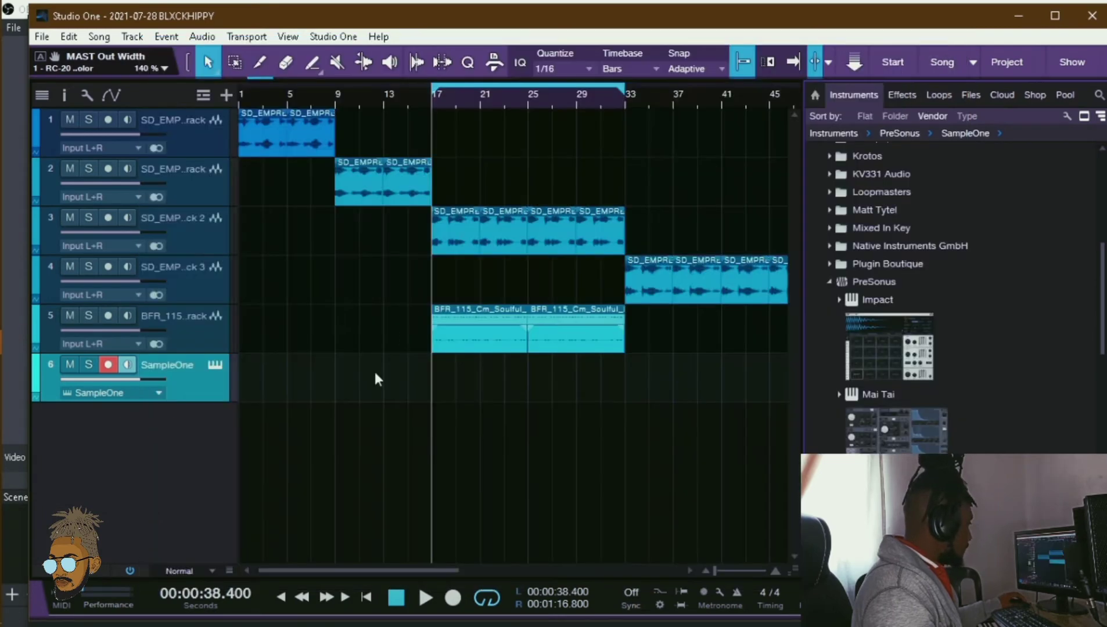
{"action": "double_click", "coordinate": [453, 395]}
{"action": "double_click", "coordinate": [536, 397]}
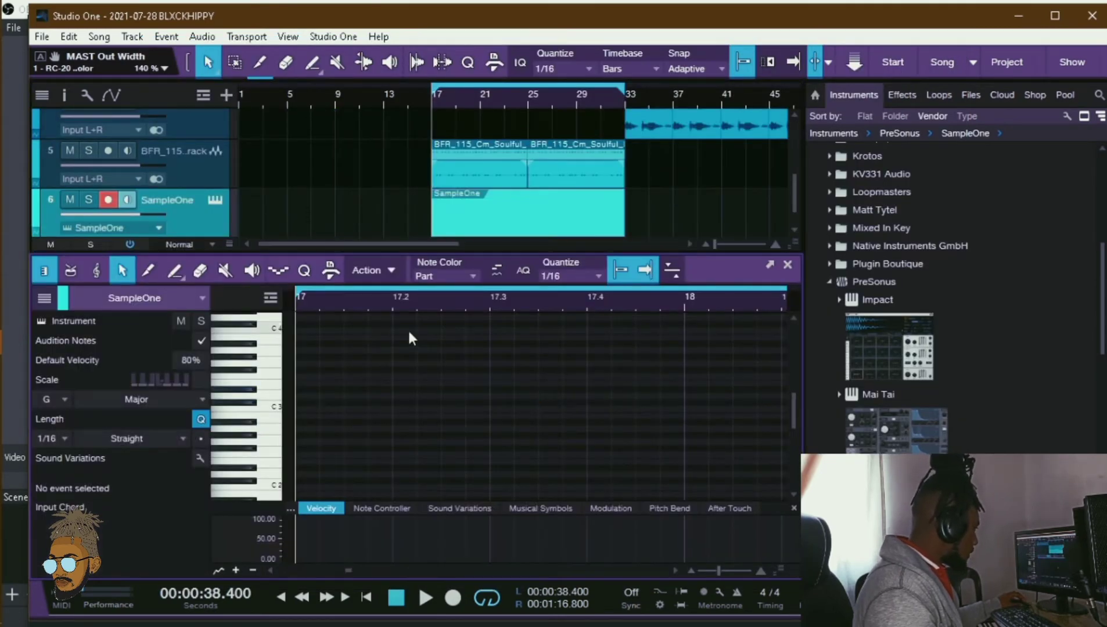
- Place a 1/16 C3 clap note on beat 3 of bar 17, audition it, and duplicate it to beat 3 of bar 18
{"action": "double_click", "coordinate": [491, 407]}
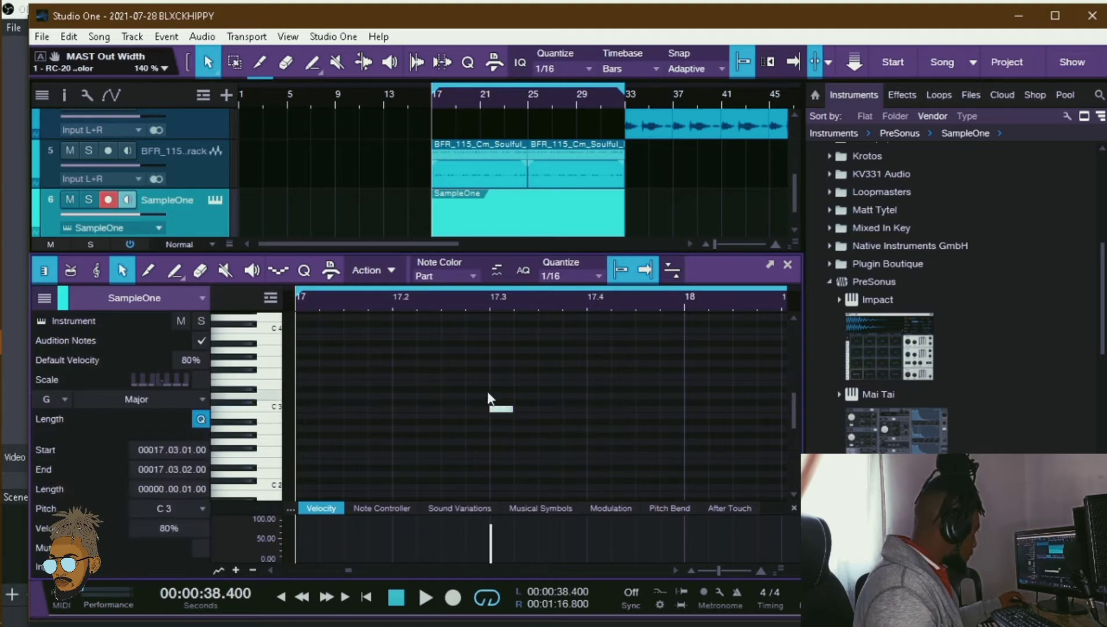
{"action": "key", "text": "space"}
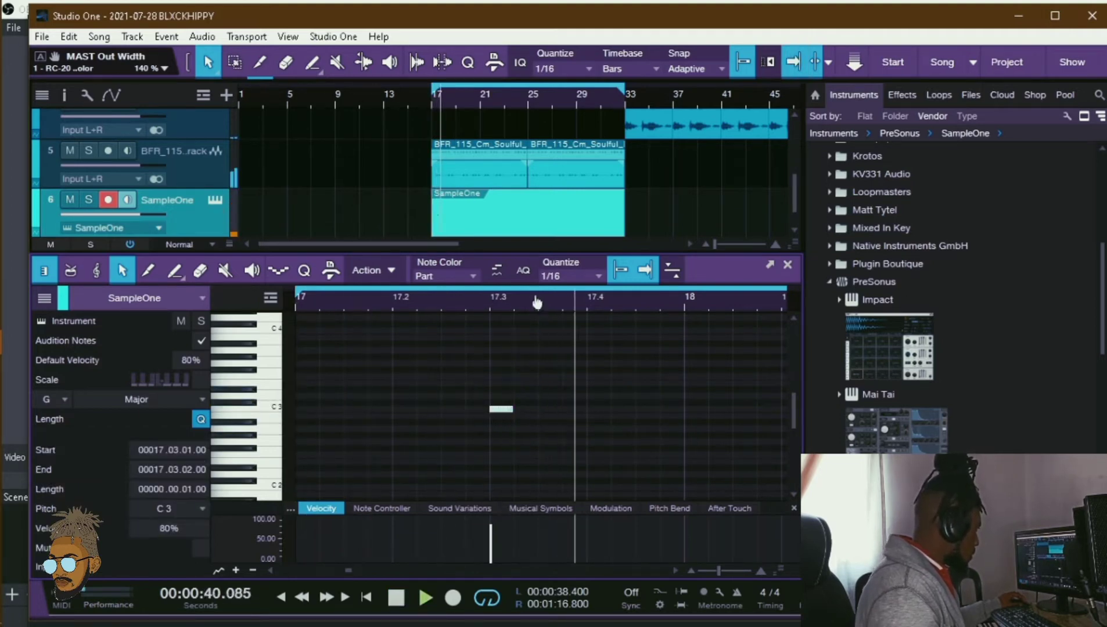
{"action": "left_click_drag", "start_coordinate": [535, 297], "coordinate": [411, 281]}
{"action": "key", "text": "space"}
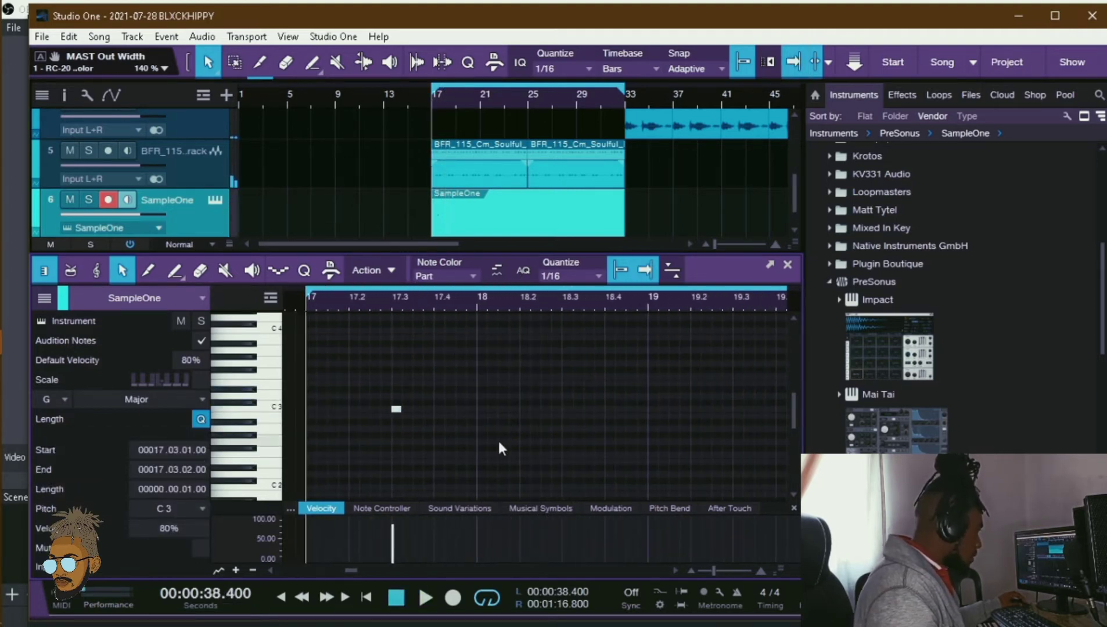
{"action": "key", "text": "d"}
{"action": "left_click_drag", "start_coordinate": [409, 408], "coordinate": [565, 408]}
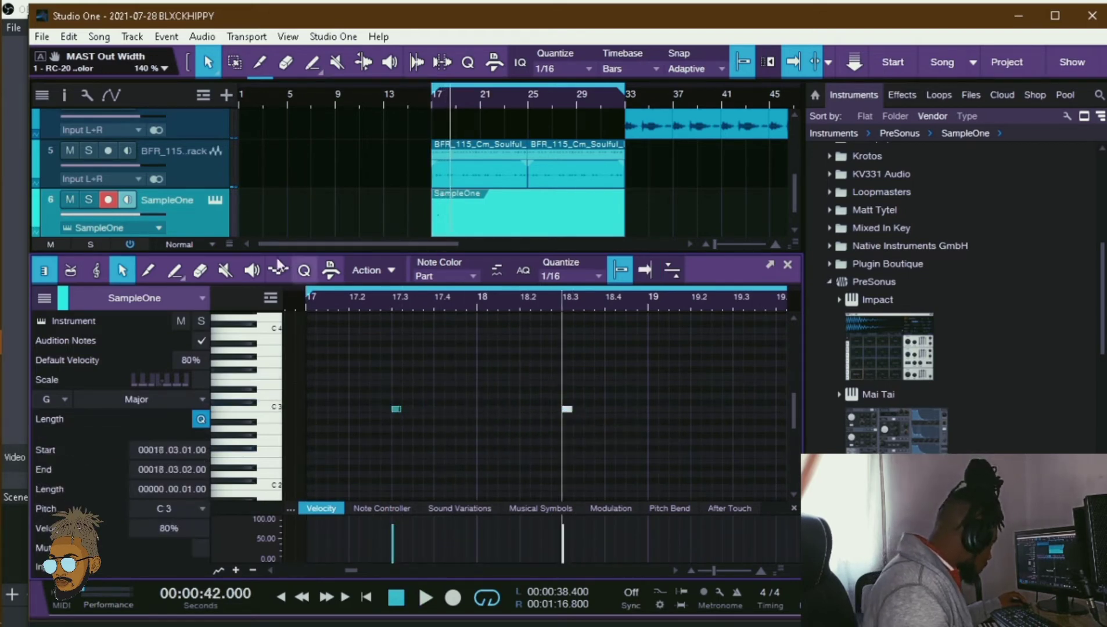
- Add Cymatics - Magic Clap from the Loopcloud library to SampleOne as a second sample
{"action": "left_click", "coordinate": [220, 203]}
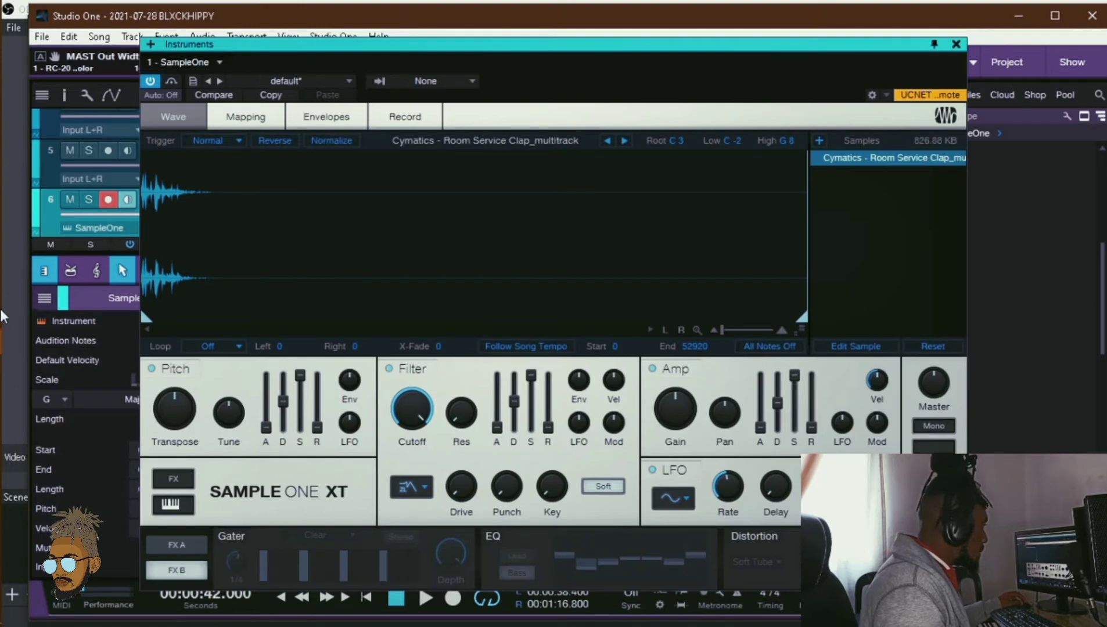
{"action": "mouse_move", "coordinate": [2, 317]}
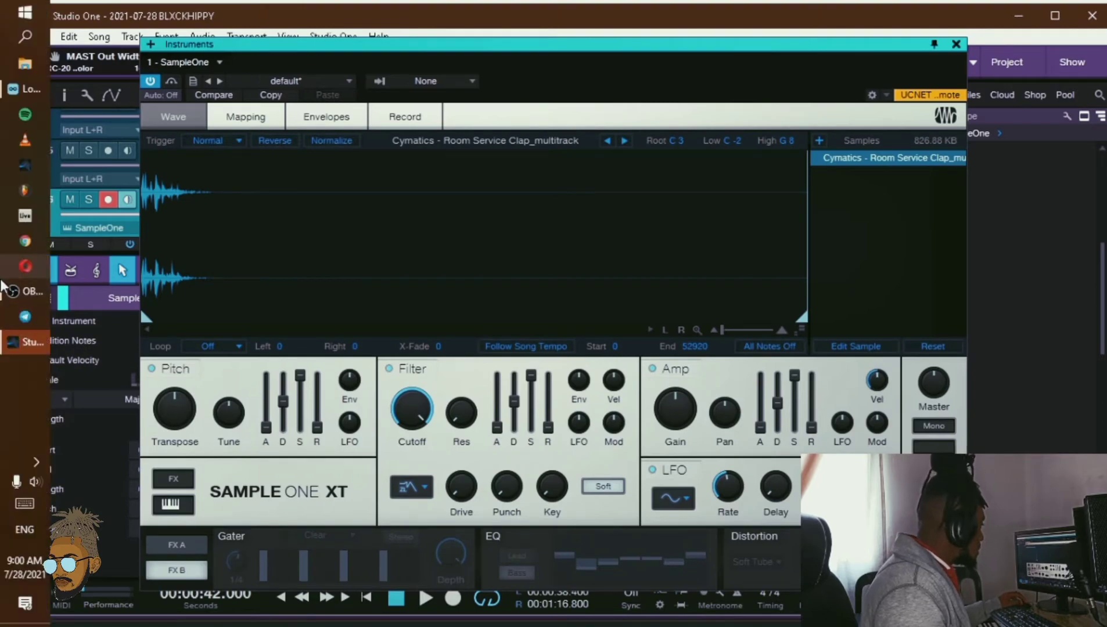
{"action": "left_click", "coordinate": [29, 92]}
{"action": "left_click", "coordinate": [198, 225]}
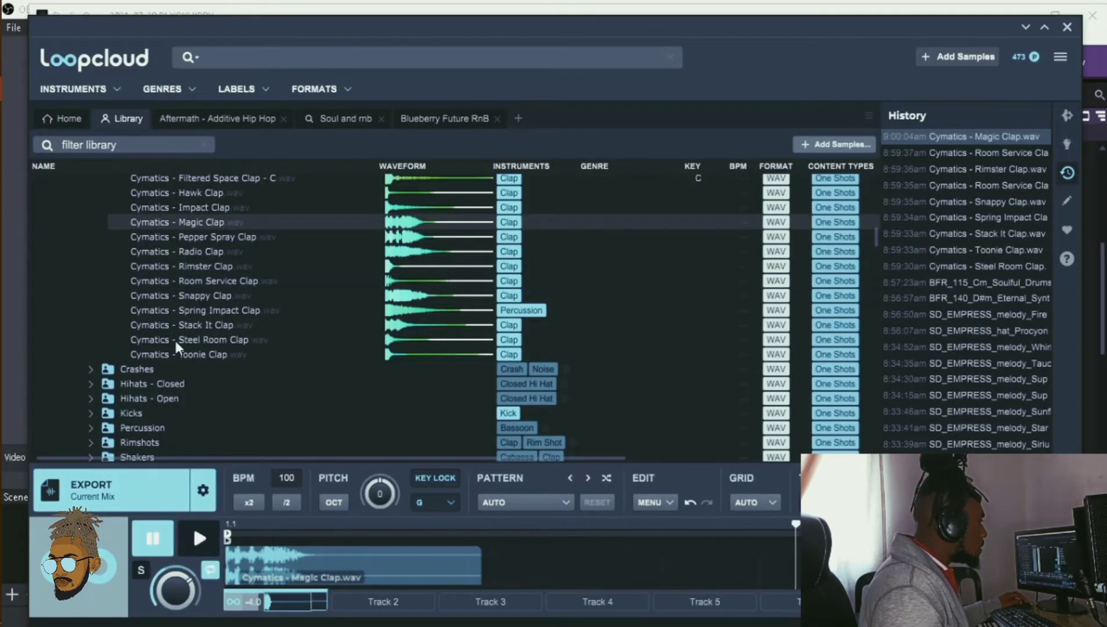
{"action": "left_click_drag", "start_coordinate": [137, 480], "coordinate": [827, 198]}
{"action": "mouse_move", "coordinate": [9, 267]}
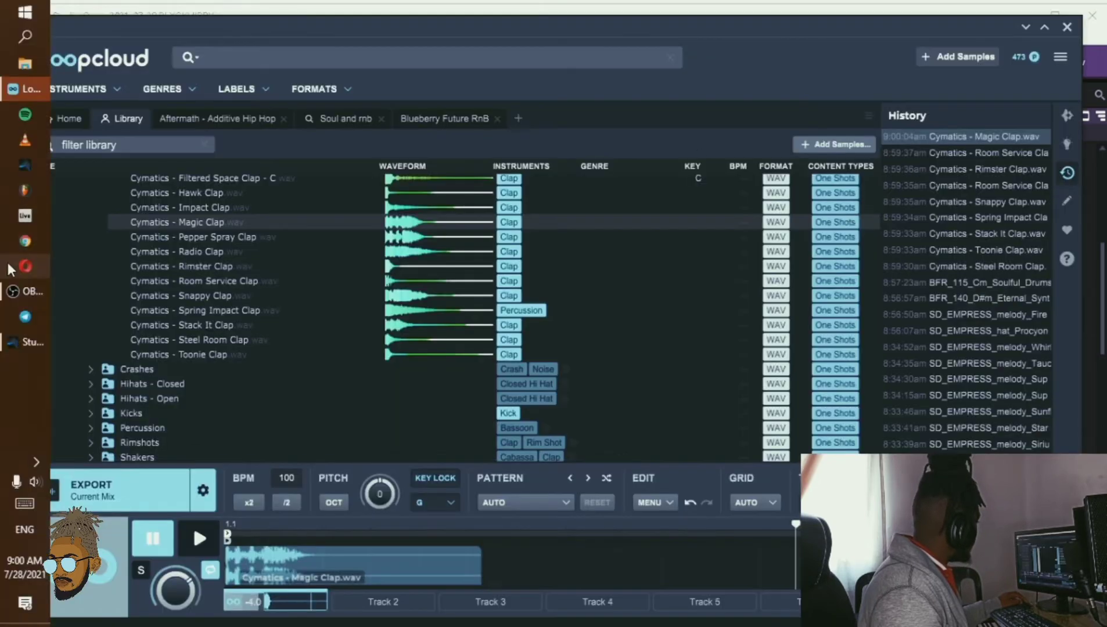
{"action": "left_click", "coordinate": [25, 341]}
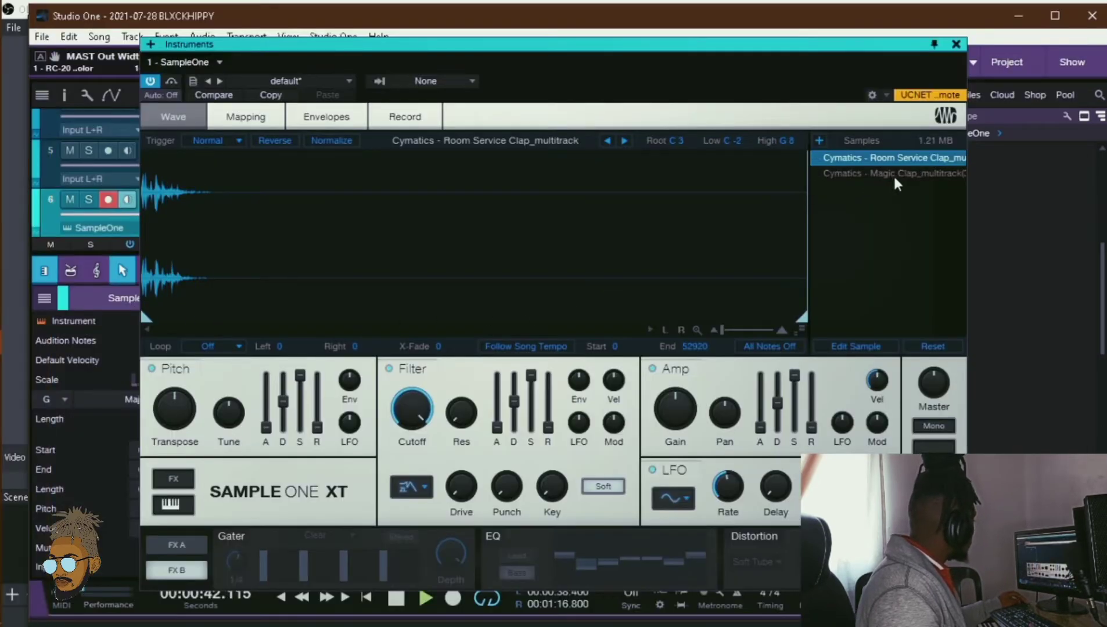
{"action": "left_click", "coordinate": [957, 44]}
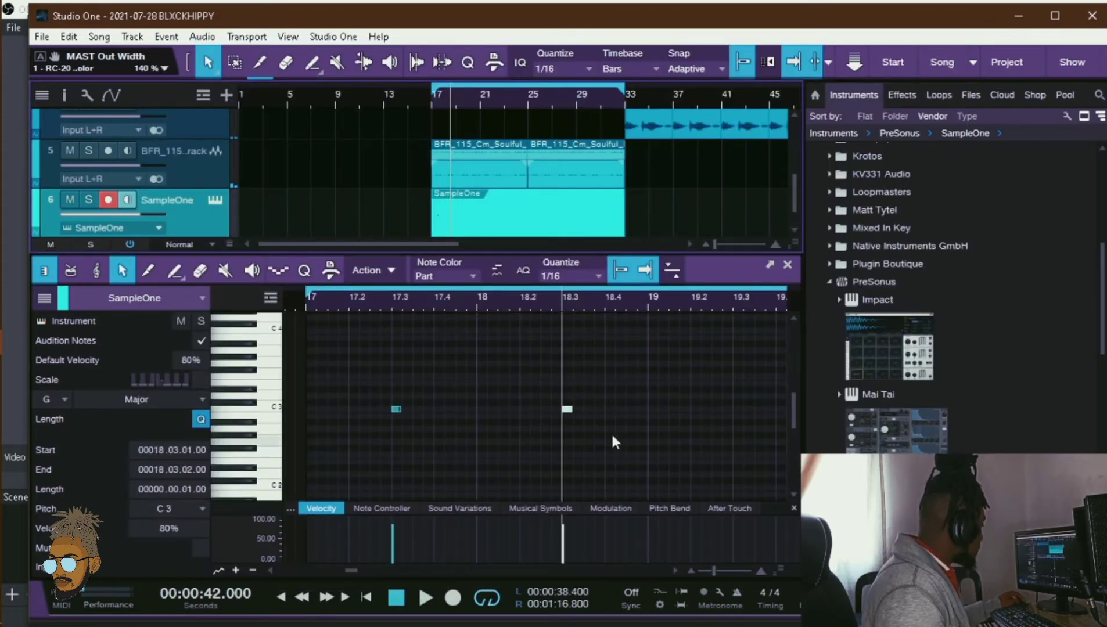
- Duplicate the C3 clap notes so beat 3 of every bar through bar 32 has one
{"action": "left_click_drag", "start_coordinate": [614, 444], "coordinate": [350, 348]}
{"action": "key", "text": "d"}
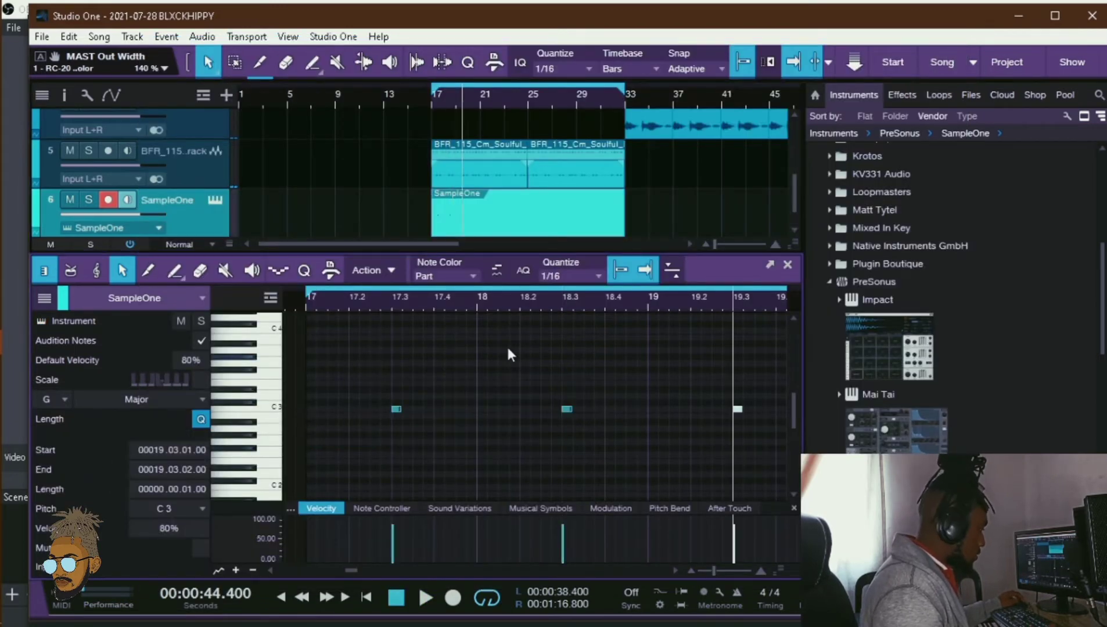
{"action": "scroll", "coordinate": [540, 301], "scroll_direction": "down", "scroll_amount": 8}
{"action": "left_click_drag", "start_coordinate": [464, 453], "coordinate": [374, 393]}
{"action": "key", "text": "d"}
{"action": "key", "text": "d"}
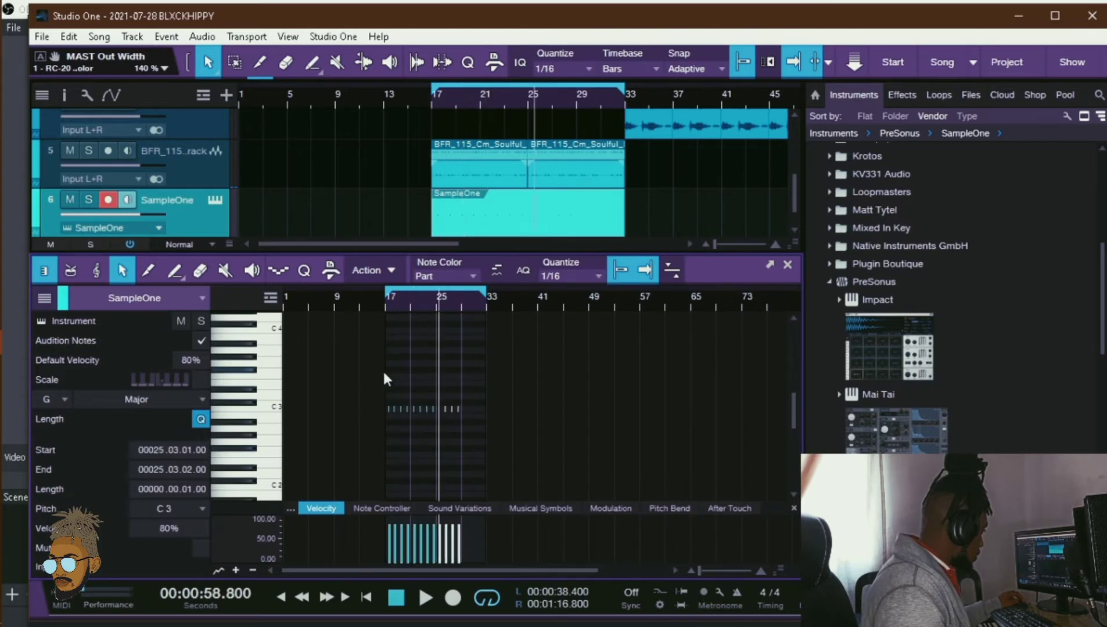
{"action": "key", "text": "d"}
- Play the clap pattern from bar 17 and lower SampleOne's amp gain to about -4 dB
{"action": "left_click", "coordinate": [382, 300]}
{"action": "key", "text": "space"}
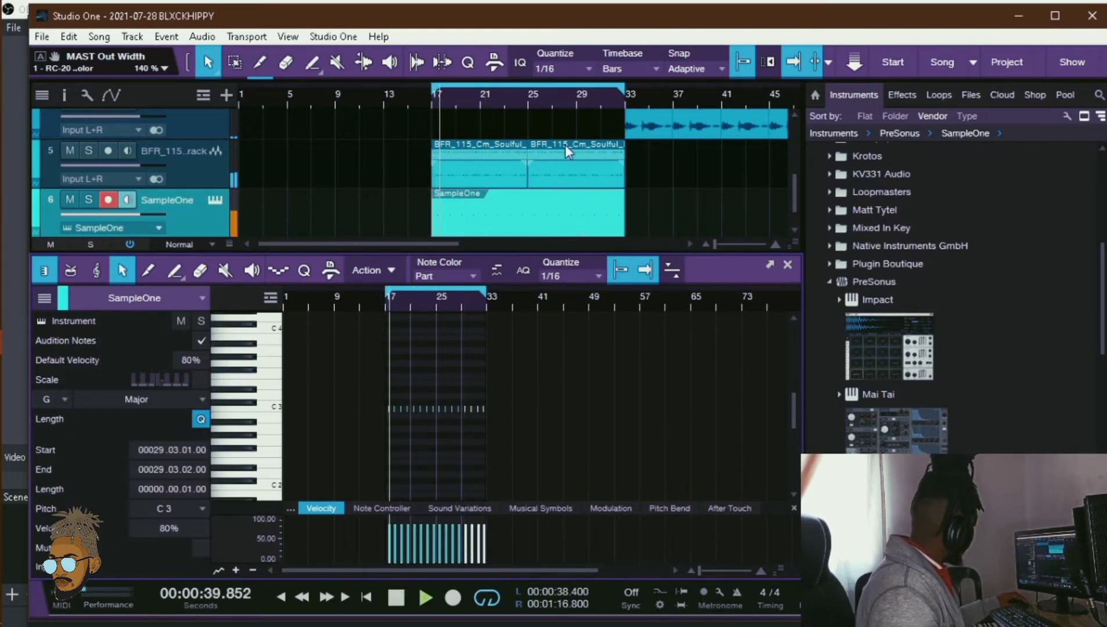
{"action": "left_click", "coordinate": [212, 200]}
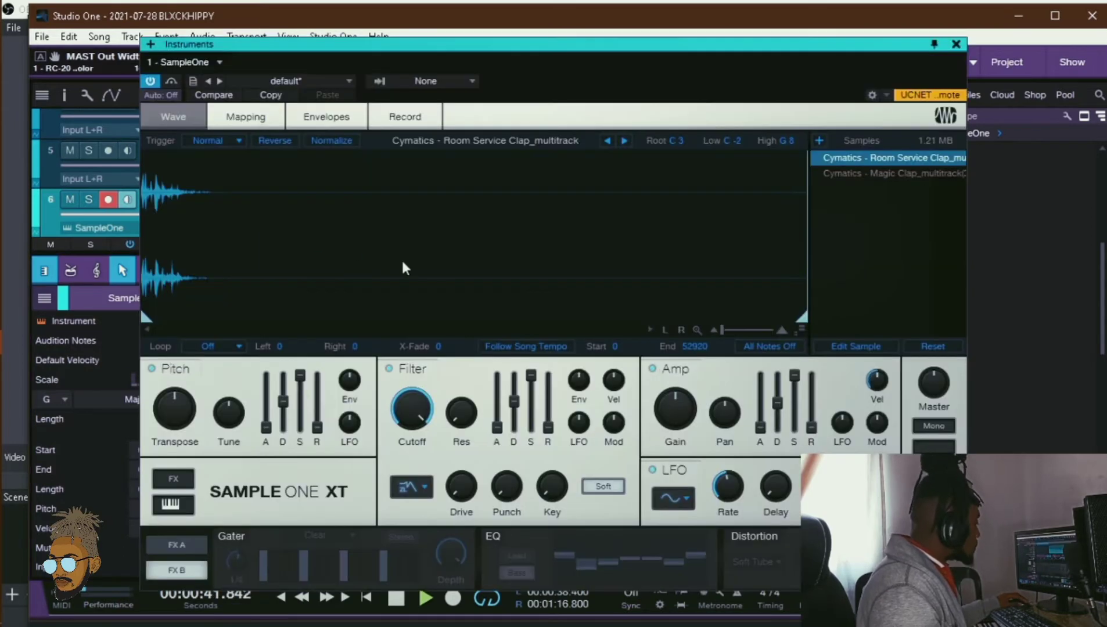
{"action": "left_click_drag", "start_coordinate": [667, 414], "coordinate": [672, 400]}
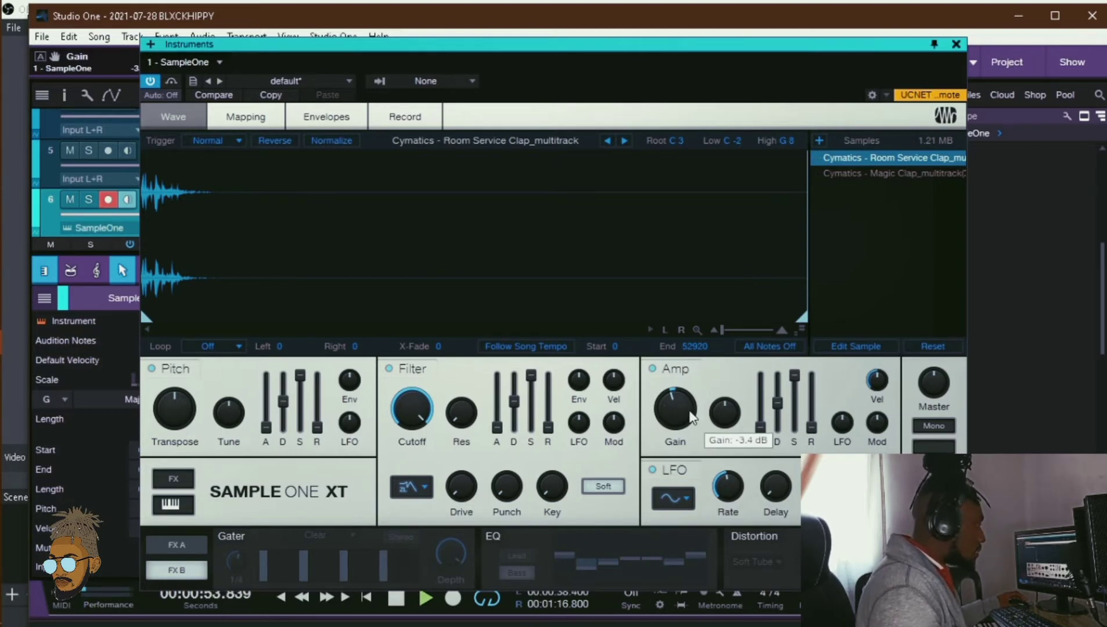
{"action": "left_click_drag", "start_coordinate": [690, 410], "coordinate": [660, 424]}
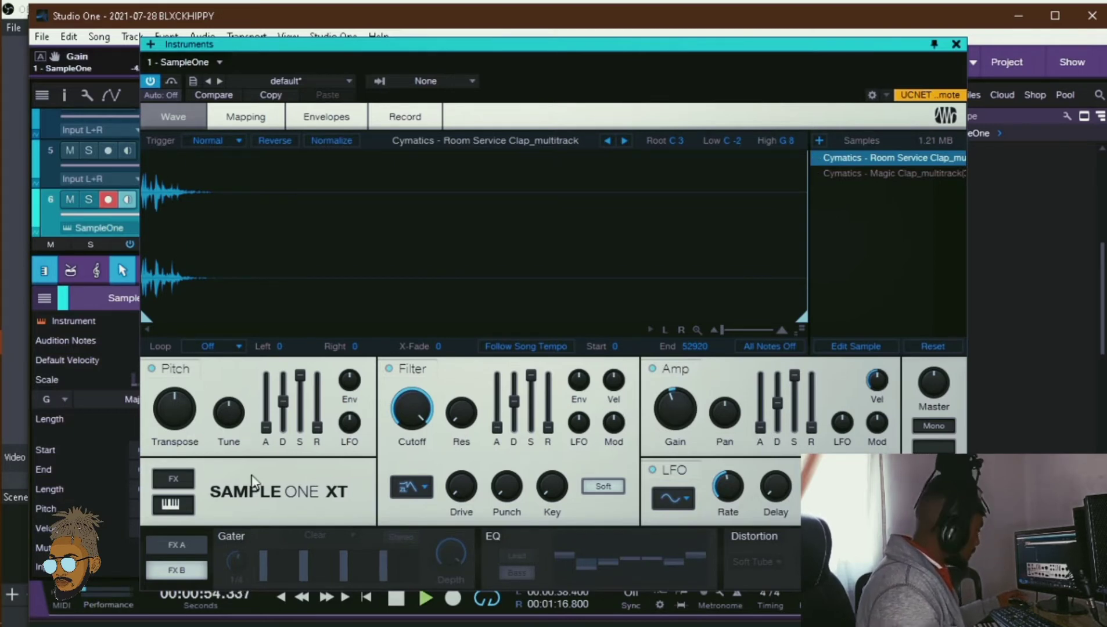
- Turn on SampleOne's EQ with its second-highest band raised slightly, and set the amp gain to -5.3 dB
{"action": "left_click", "coordinate": [497, 536]}
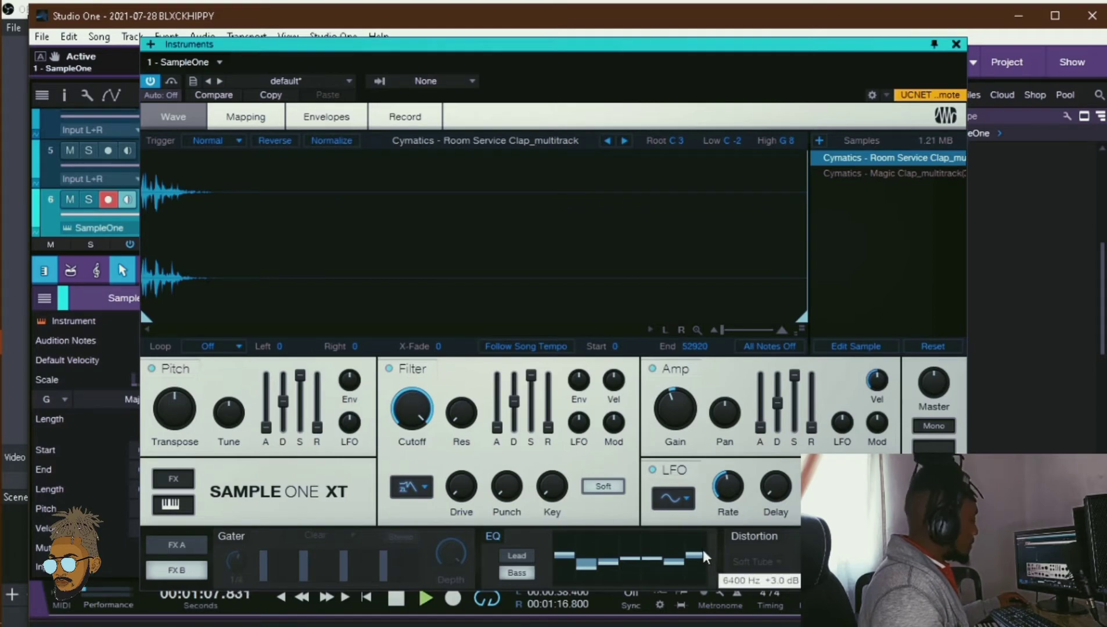
{"action": "left_click_drag", "start_coordinate": [674, 561], "coordinate": [671, 558]}
{"action": "scroll", "coordinate": [675, 551], "scroll_direction": "up", "scroll_amount": 3}
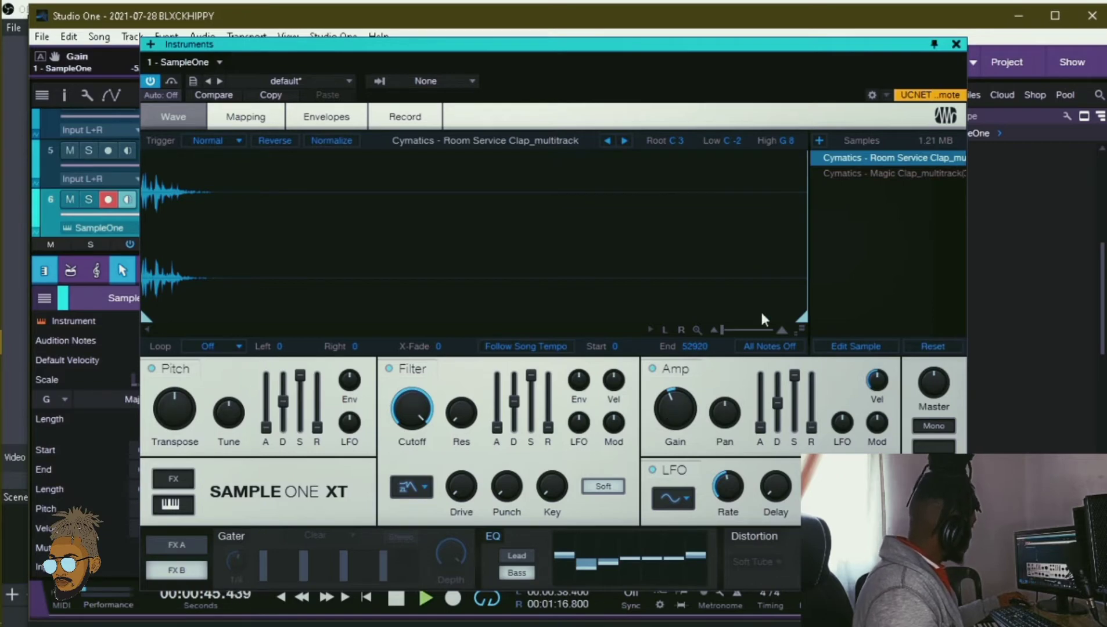
{"action": "left_click", "coordinate": [955, 44]}
- Look through the PreSonus instruments for another sound source and stop playback
{"action": "left_click", "coordinate": [531, 182]}
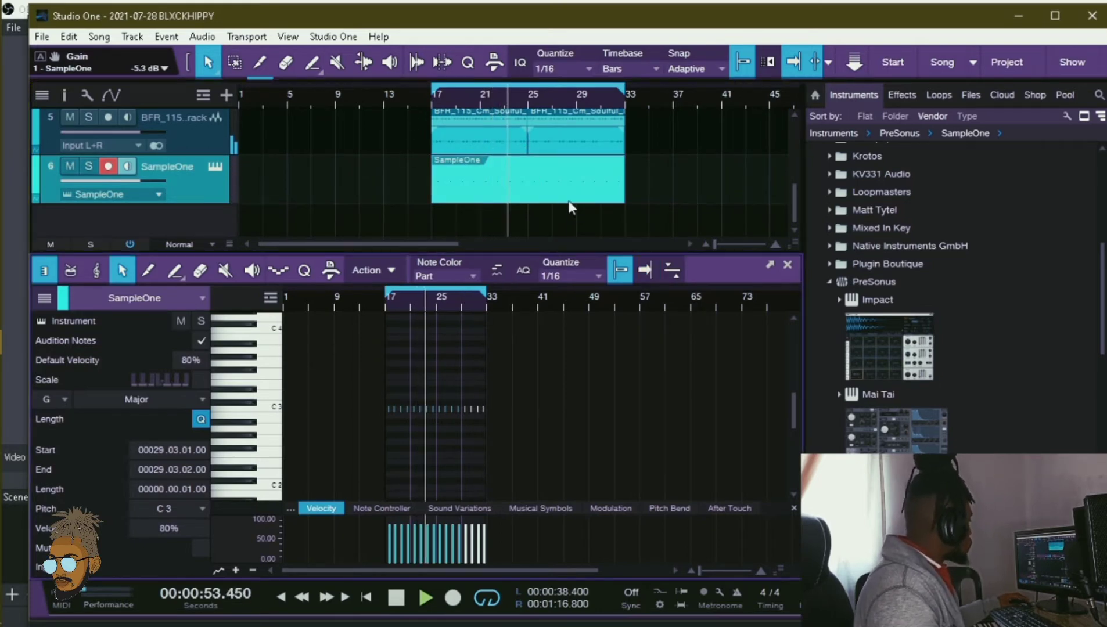
{"action": "scroll", "coordinate": [897, 392], "scroll_direction": "down", "scroll_amount": 1}
{"action": "scroll", "coordinate": [900, 389], "scroll_direction": "down", "scroll_amount": 2}
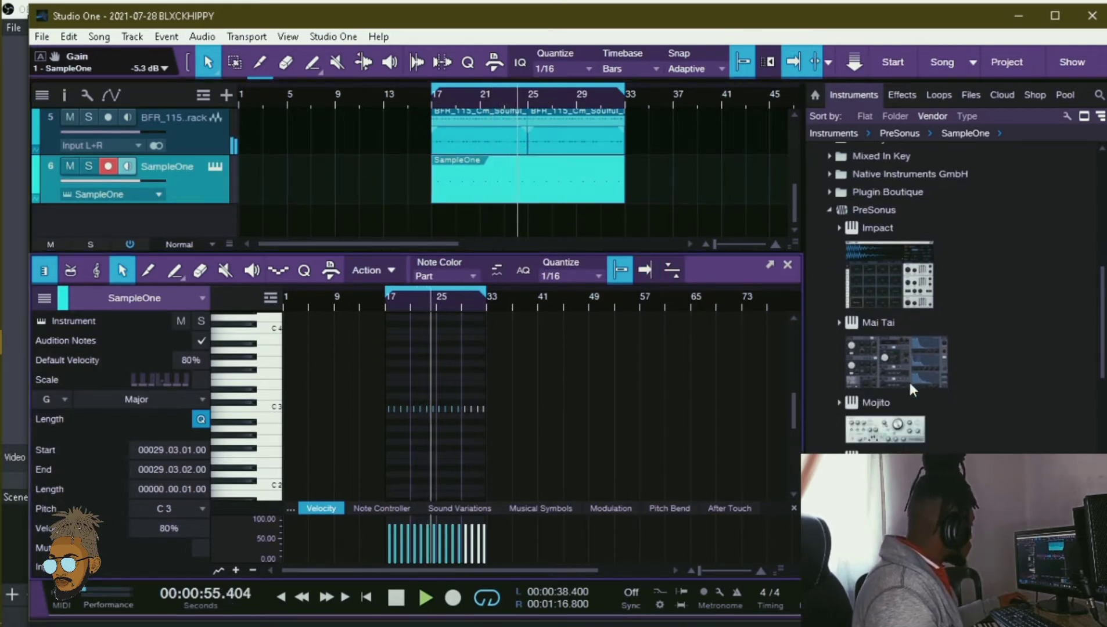
{"action": "left_click", "coordinate": [393, 601]}
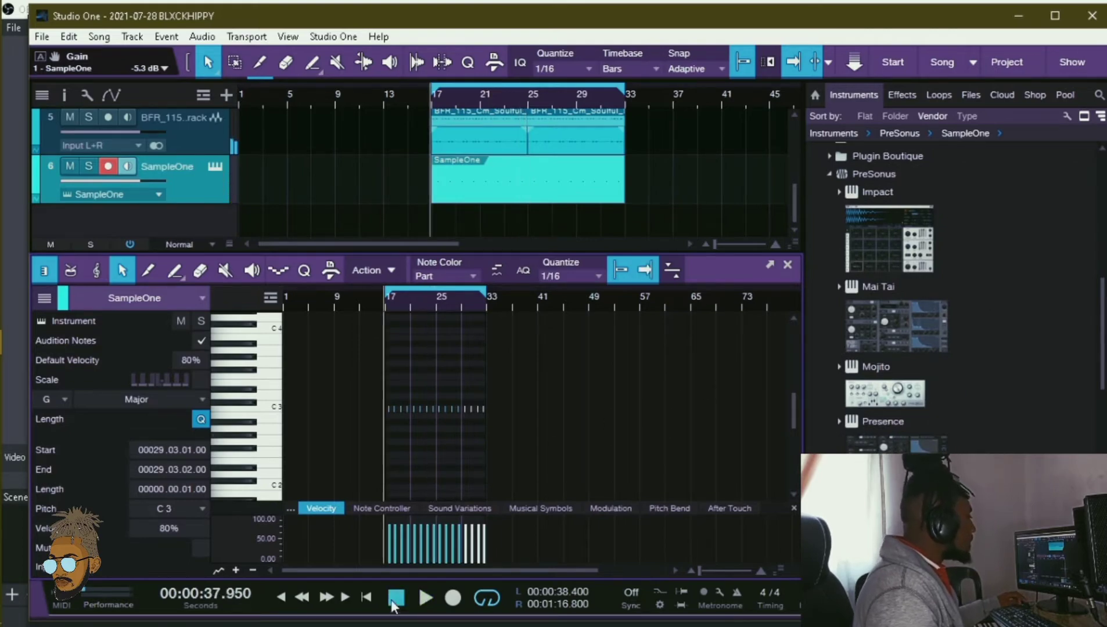
- Switch to Loopcloud and load its "Cymatics - Jagged Kick - G#" sample into a new SampleOne track in Studio One
{"action": "left_click", "coordinate": [21, 90]}
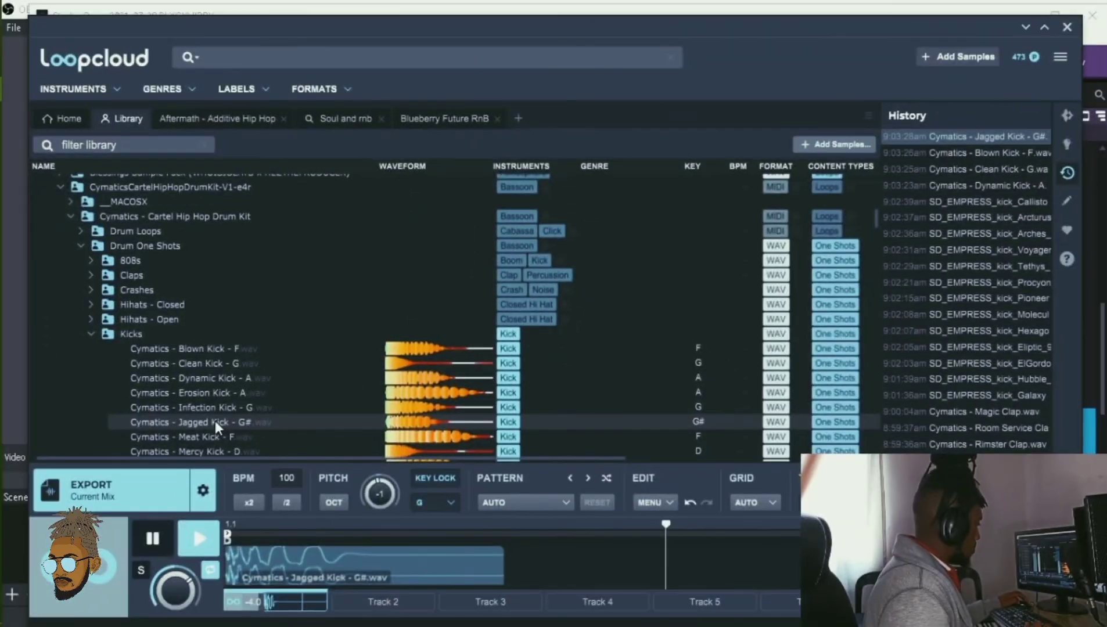
{"action": "left_click_drag", "start_coordinate": [116, 483], "coordinate": [434, 194]}
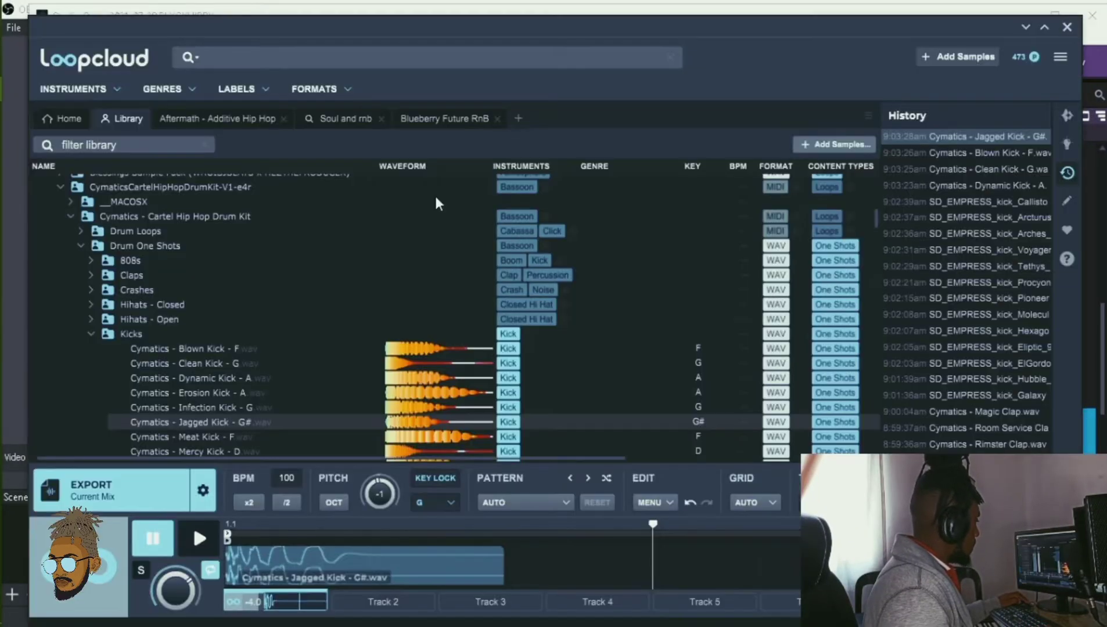
{"action": "mouse_move", "coordinate": [7, 301]}
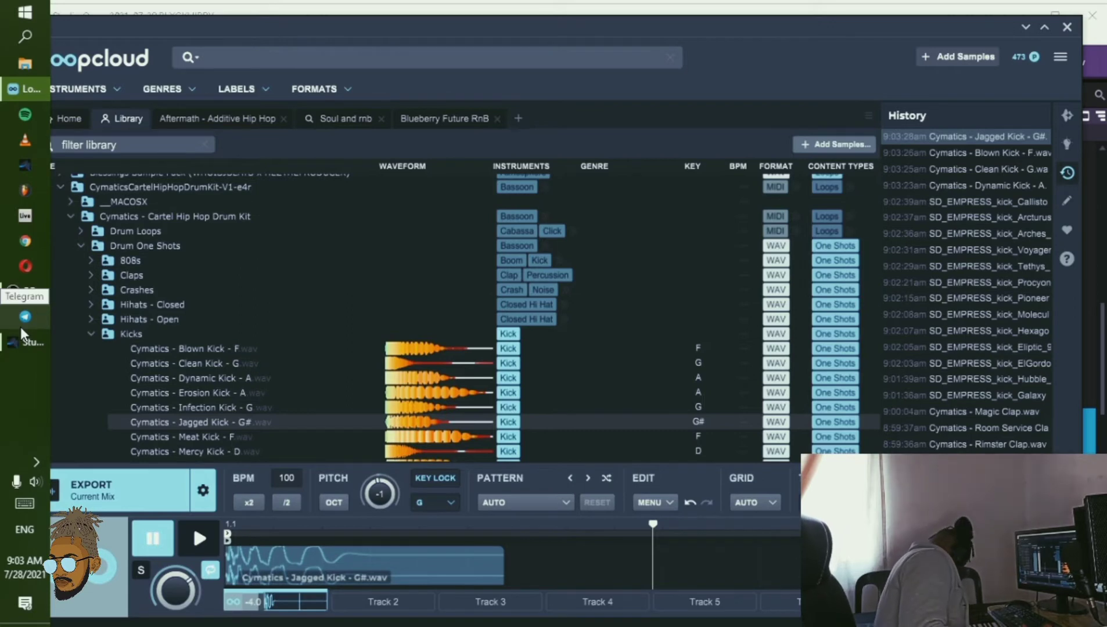
{"action": "left_click", "coordinate": [1067, 27]}
{"action": "left_click", "coordinate": [643, 343]}
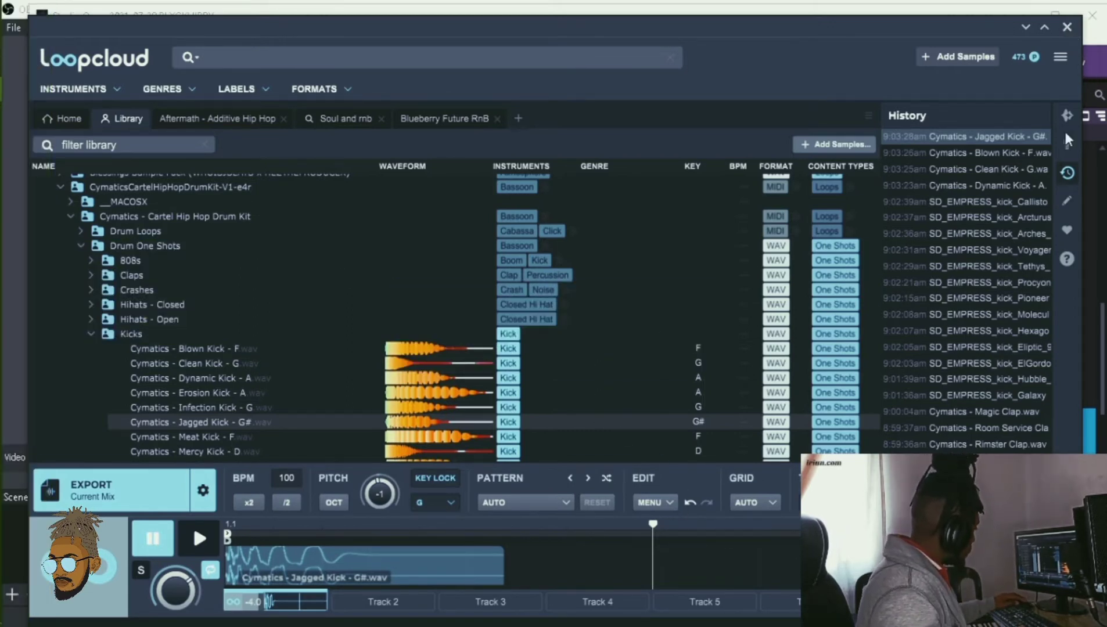
{"action": "left_click", "coordinate": [909, 8]}
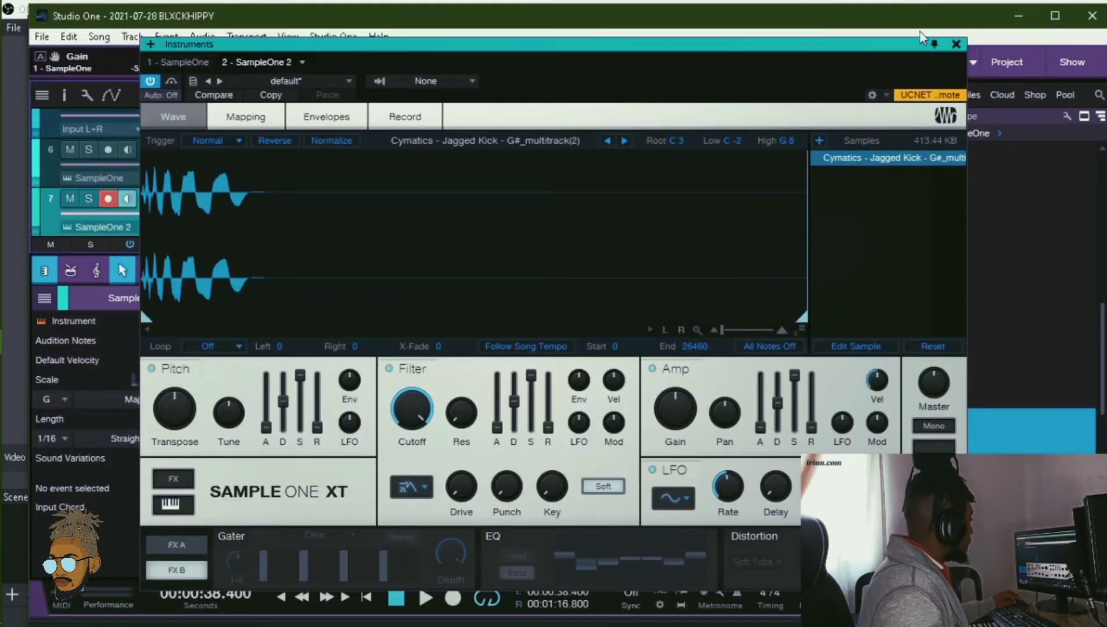
{"action": "left_click", "coordinate": [955, 45]}
- Set the audio device block size to 512 samples in the audio setup options
{"action": "left_click", "coordinate": [333, 36]}
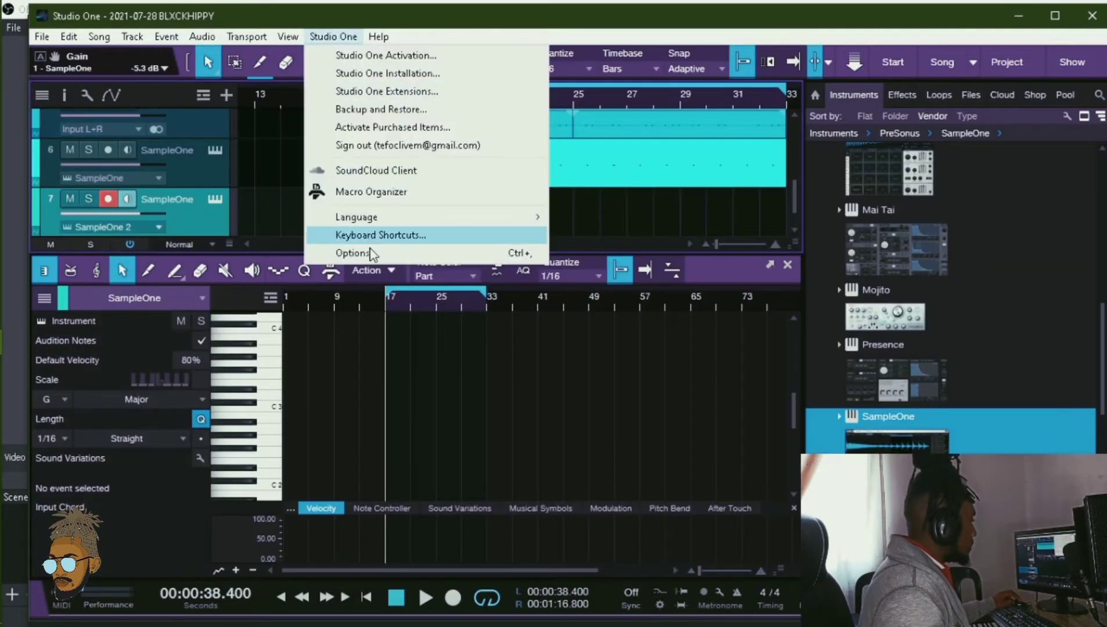
{"action": "left_click", "coordinate": [489, 253]}
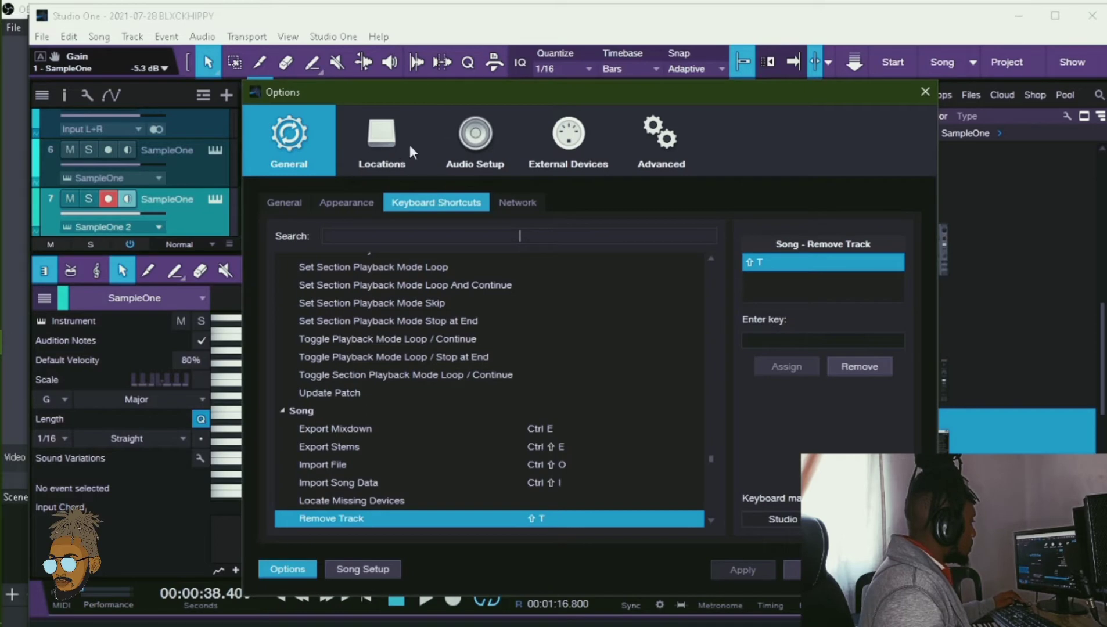
{"action": "left_click", "coordinate": [475, 146]}
{"action": "left_click", "coordinate": [476, 281]}
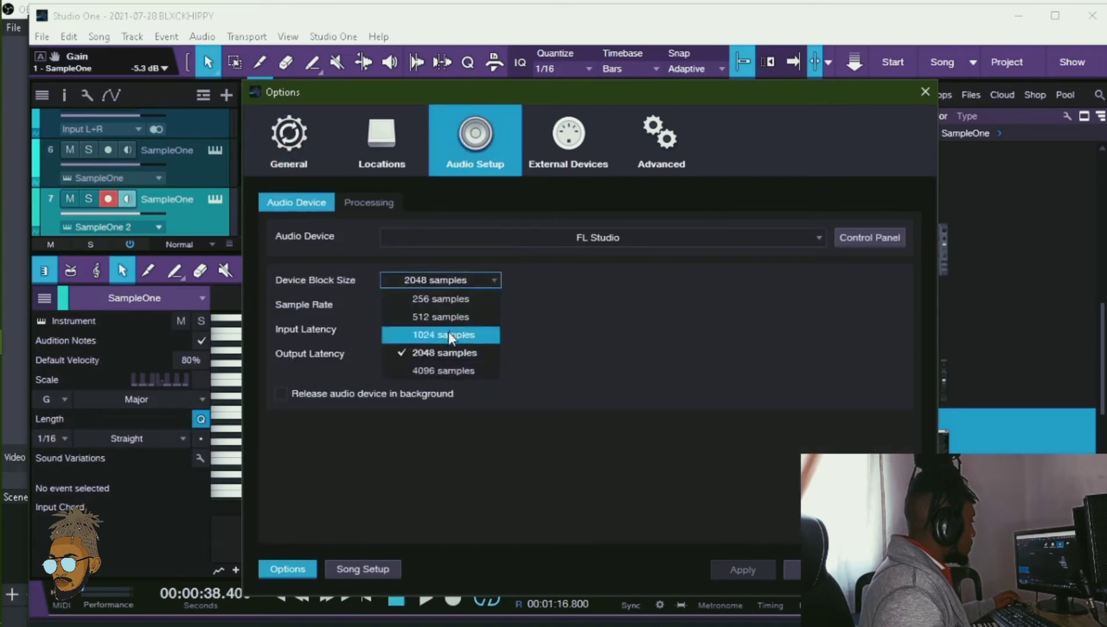
{"action": "left_click", "coordinate": [442, 317]}
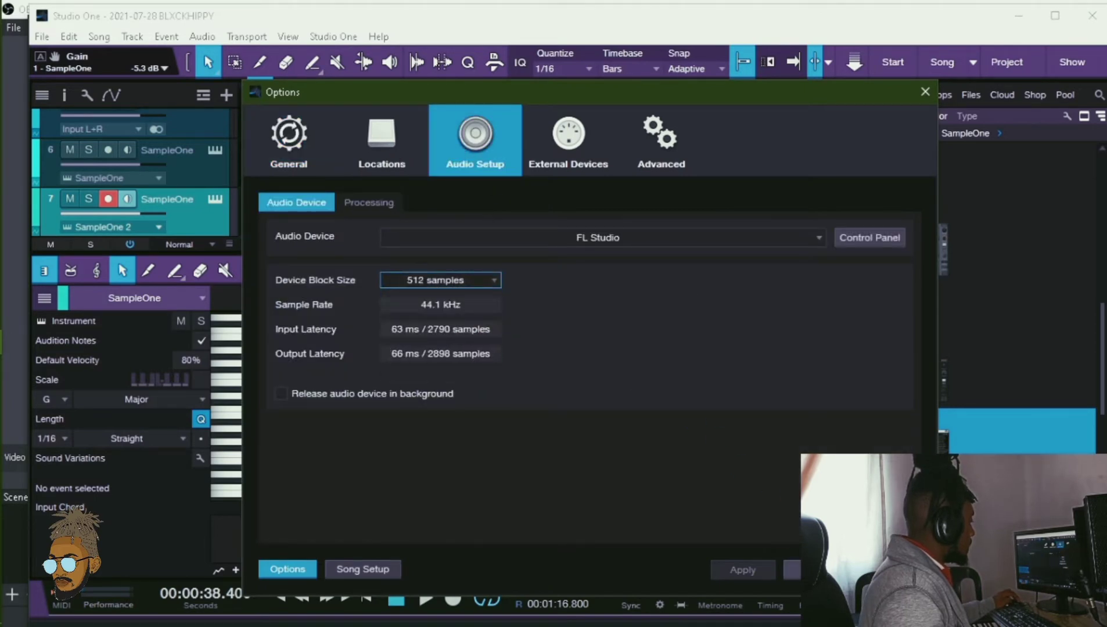
{"action": "left_click", "coordinate": [792, 569]}
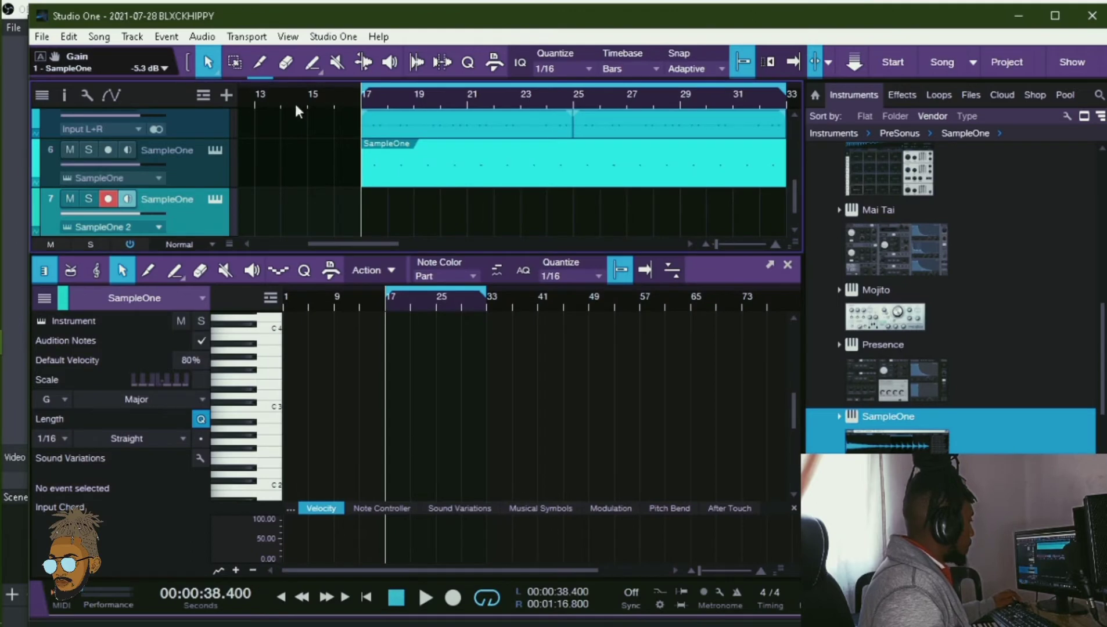
- Record a kick pattern on C3 with the new SampleOne 2 track, starting from bar 15
{"action": "left_click", "coordinate": [307, 92]}
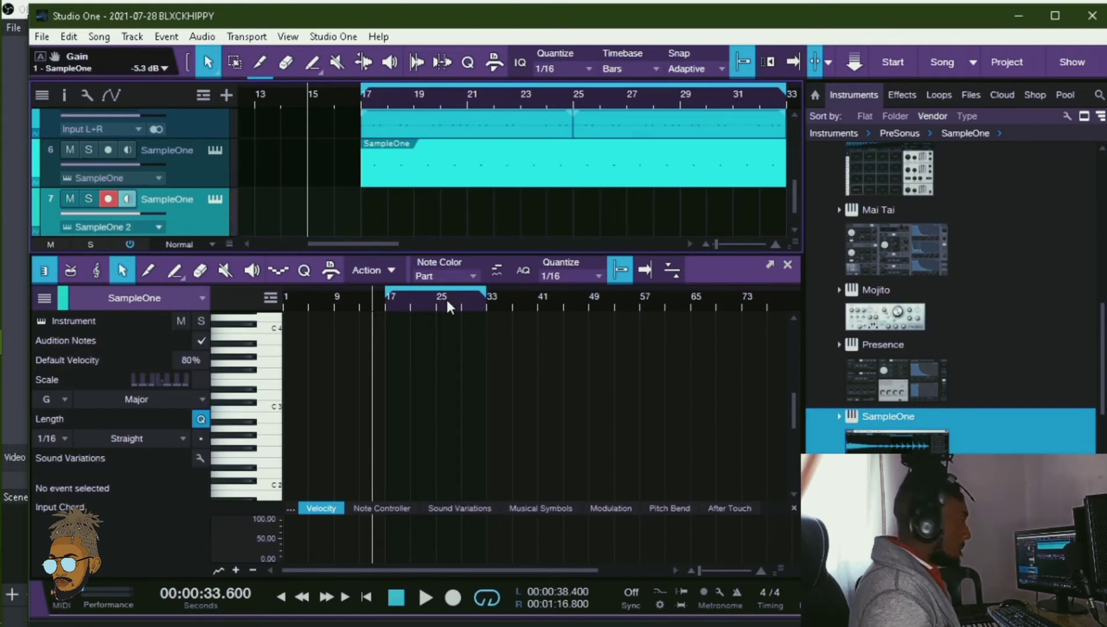
{"action": "key", "text": "space"}
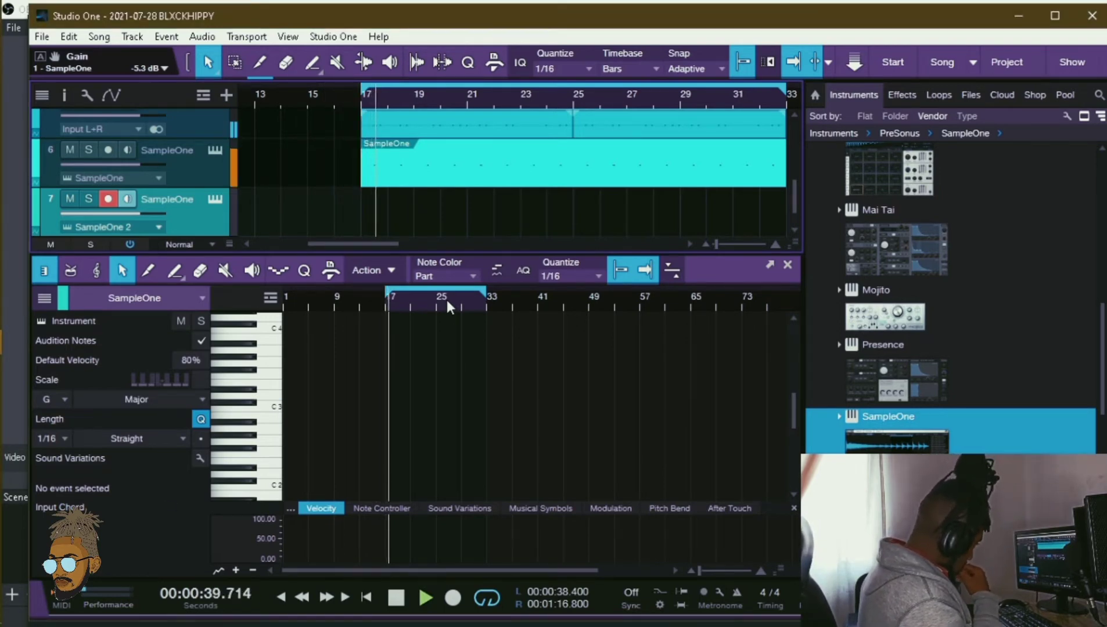
{"action": "key", "text": "space"}
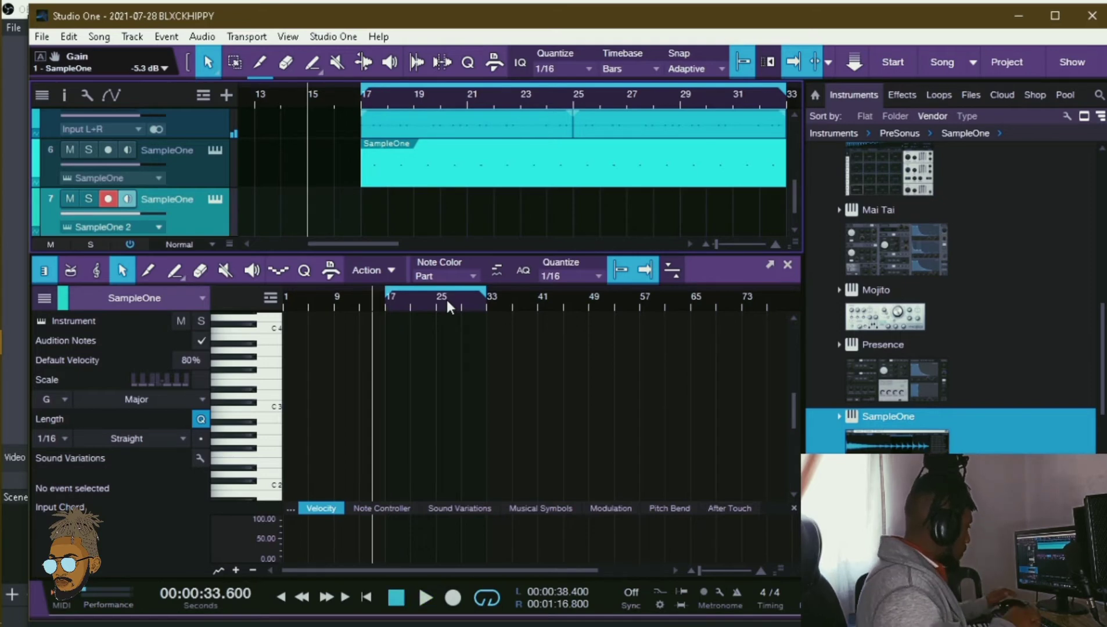
{"action": "key", "text": "KP_Multiply"}
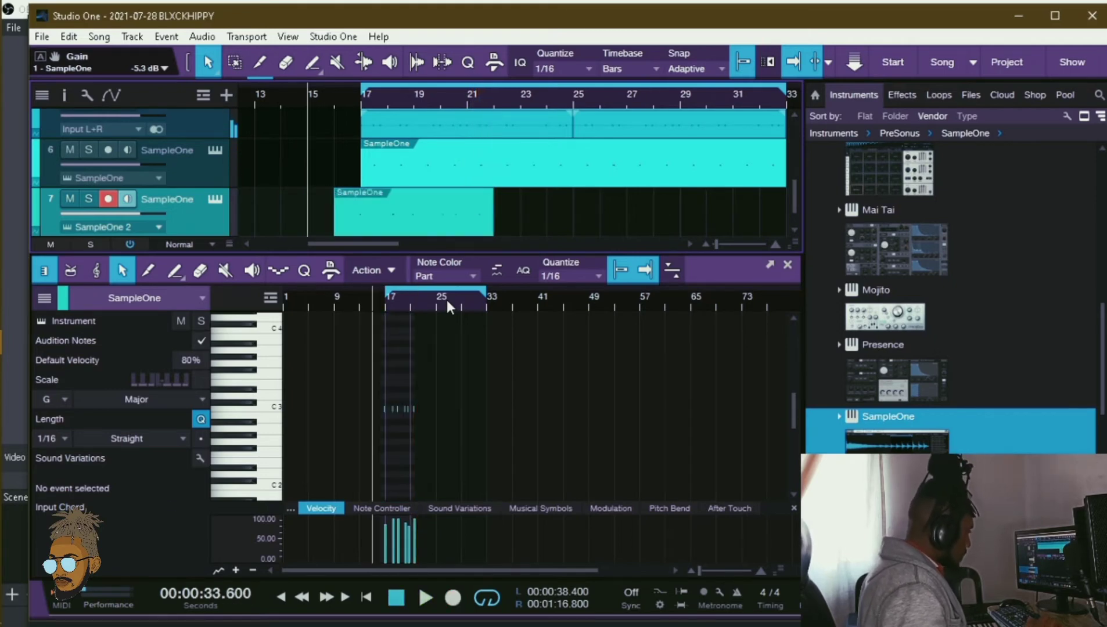
{"action": "key", "text": "space"}
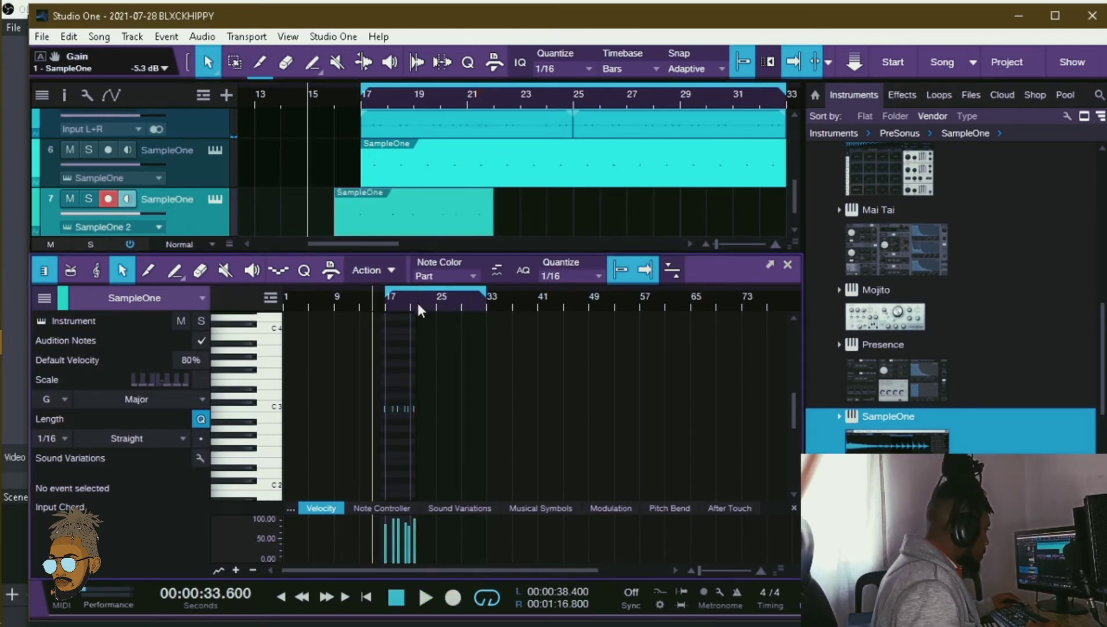
- Delete the last recorded kick note in bar 21 and place the playhead at bar 17
{"action": "left_click_drag", "start_coordinate": [419, 303], "coordinate": [408, 418]}
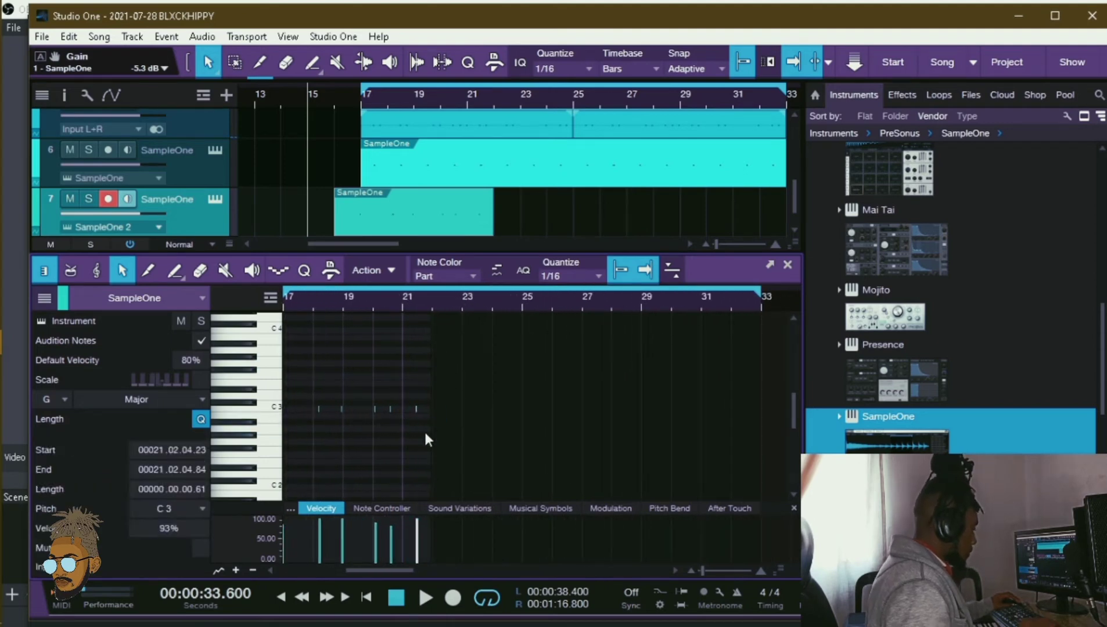
{"action": "key", "text": "Delete"}
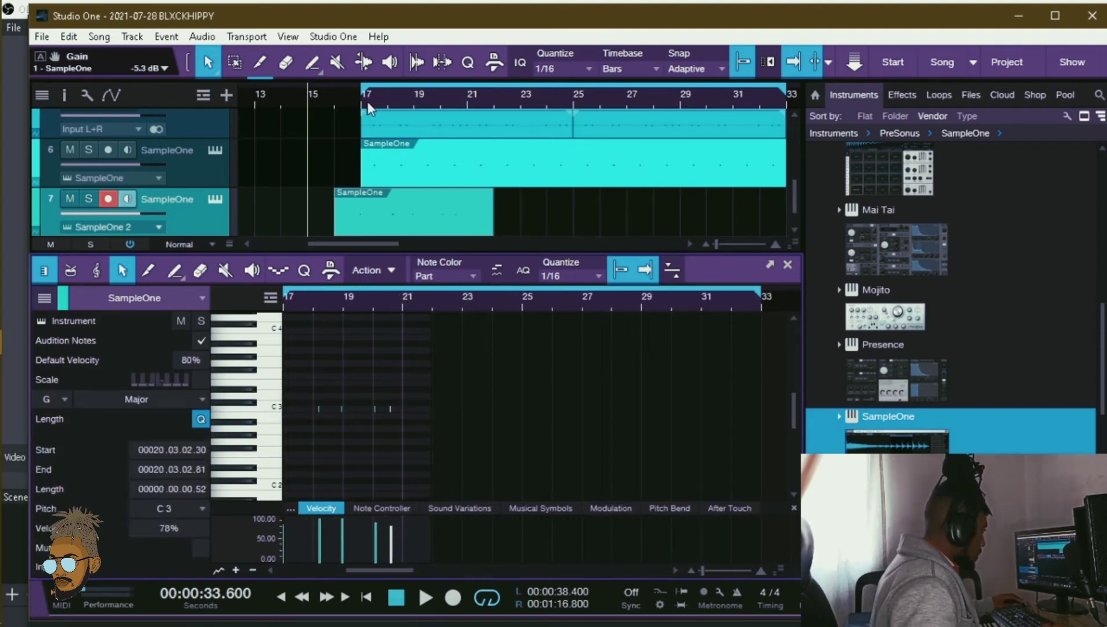
{"action": "left_click", "coordinate": [361, 107]}
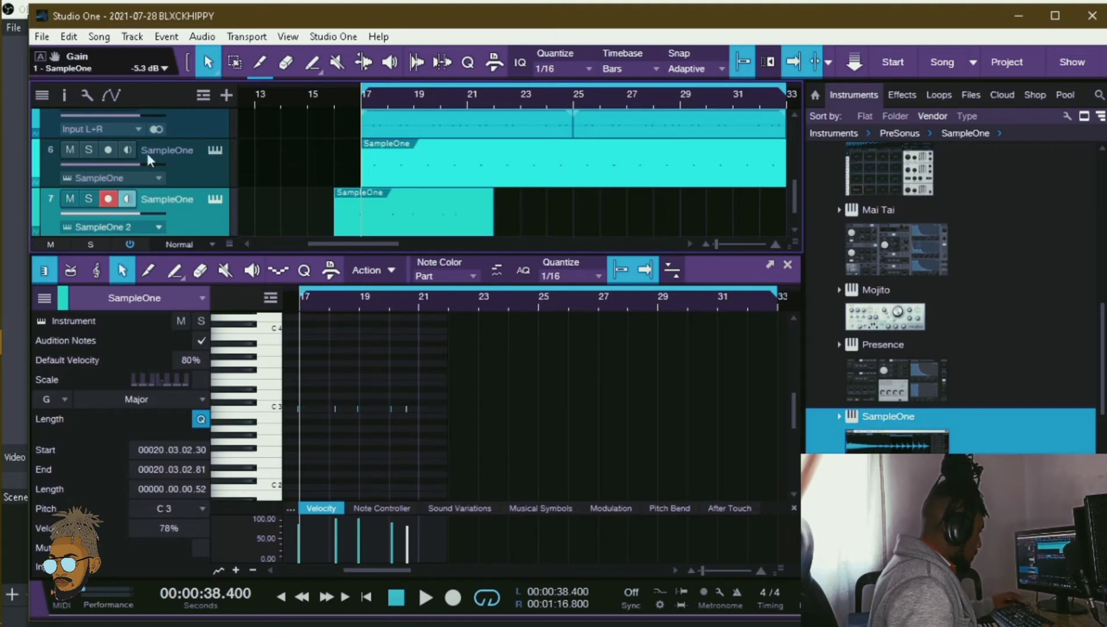
- Move all the kick notes together so the first one starts exactly on bar 17, and play the pattern
{"action": "left_click_drag", "start_coordinate": [425, 426], "coordinate": [280, 382]}
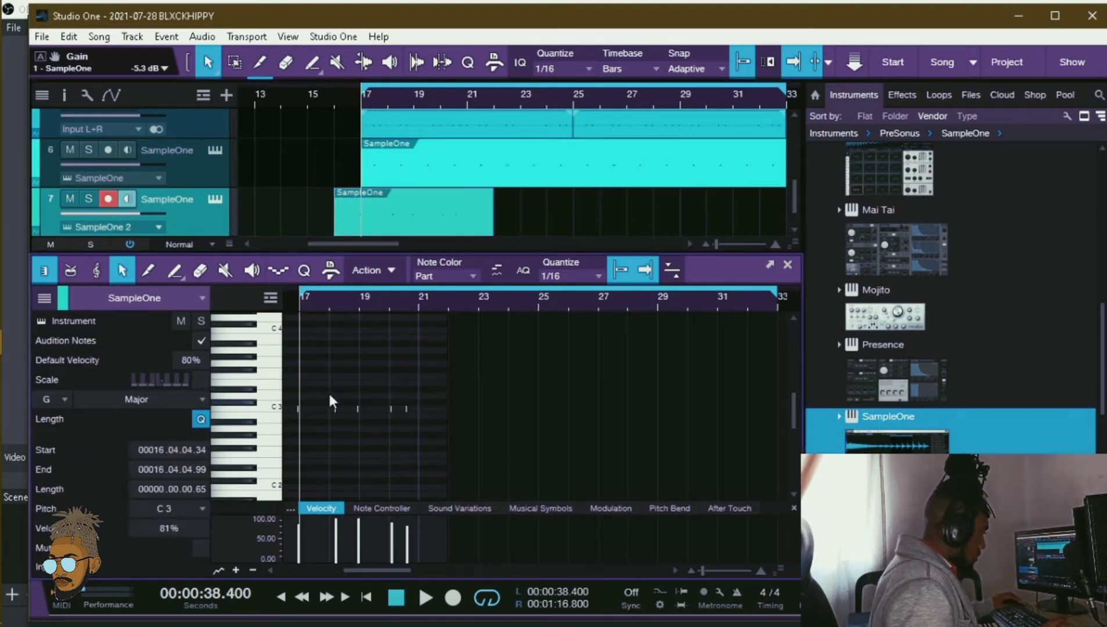
{"action": "left_click_drag", "start_coordinate": [311, 304], "coordinate": [303, 409]}
{"action": "left_click_drag", "start_coordinate": [369, 314], "coordinate": [405, 287]}
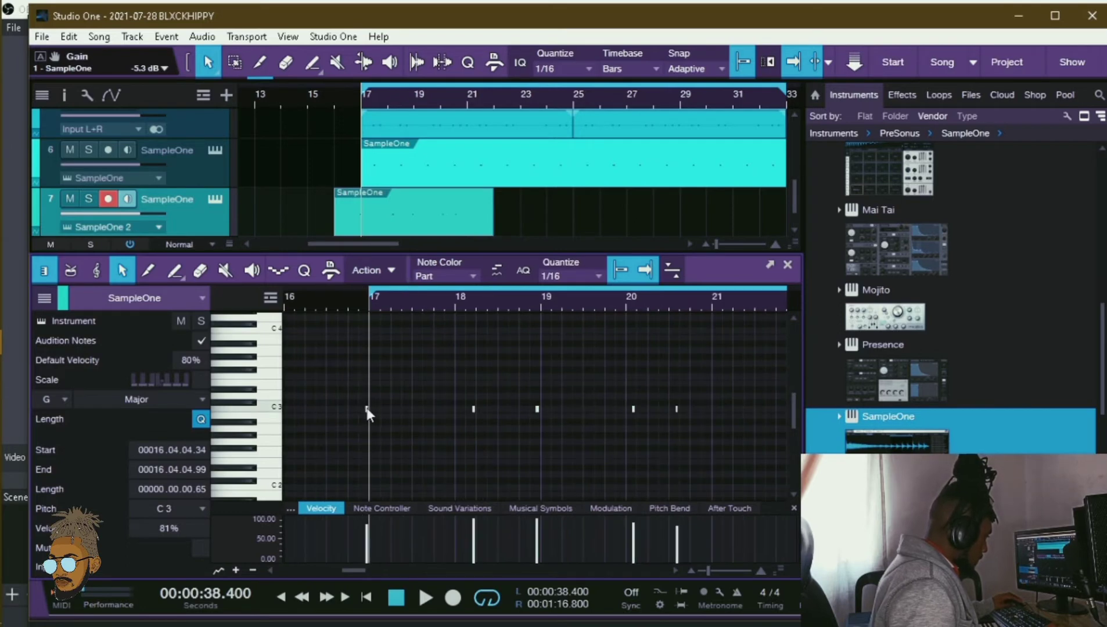
{"action": "left_click_drag", "start_coordinate": [370, 409], "coordinate": [375, 409]}
{"action": "key", "text": "space"}
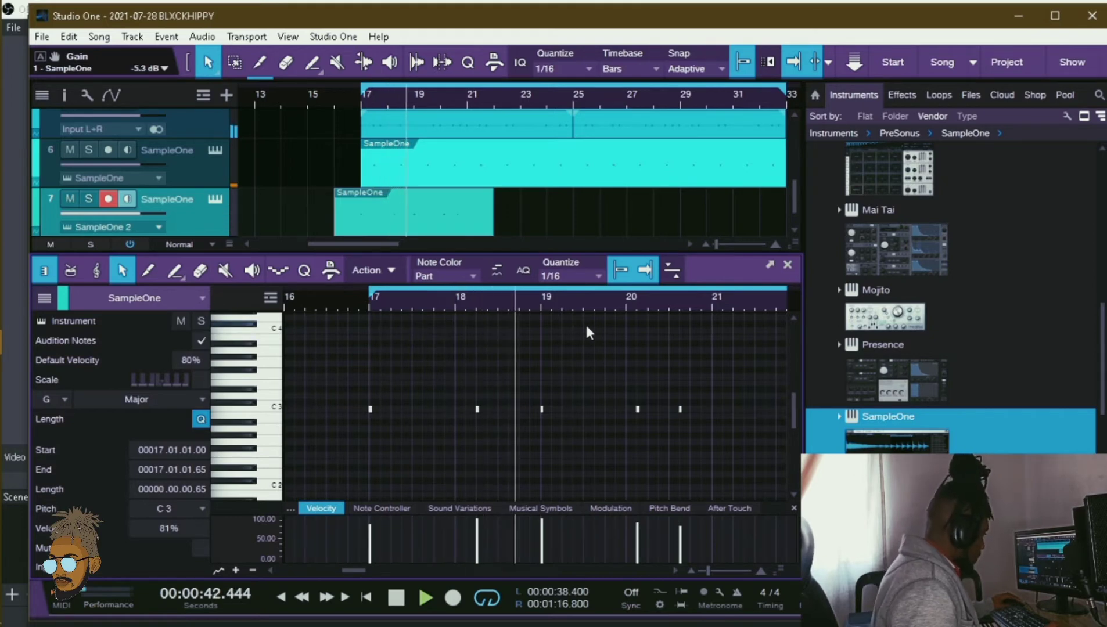
- Duplicate the kick notes to start again at bar 21, and resize the kick part to span bars 17 to 25
{"action": "left_click_drag", "start_coordinate": [632, 298], "coordinate": [600, 298]}
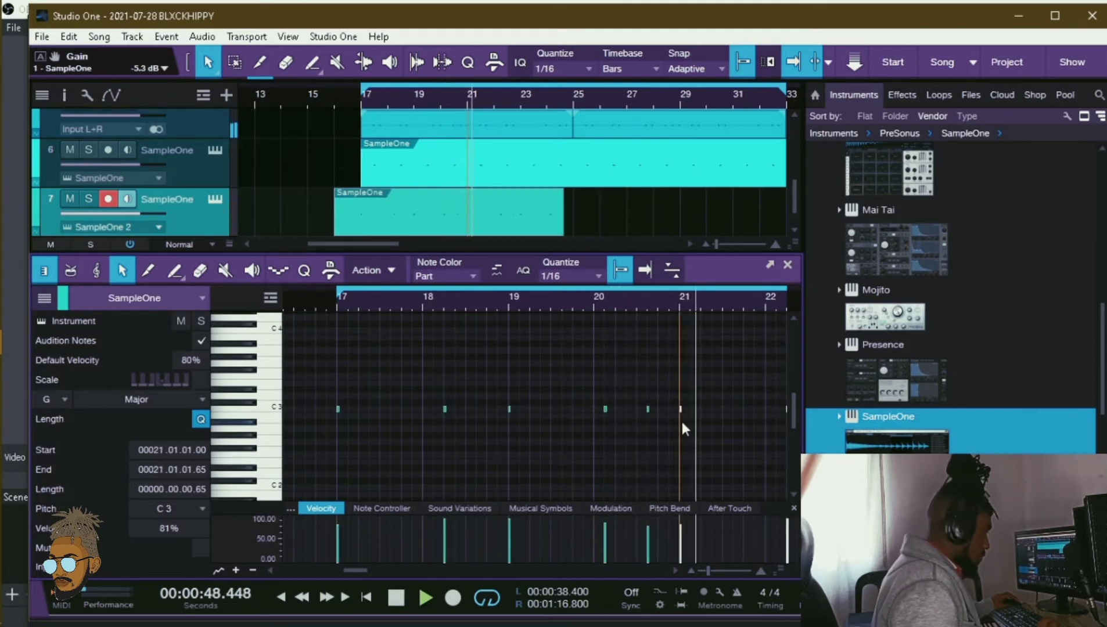
{"action": "left_click_drag", "start_coordinate": [608, 301], "coordinate": [558, 276]}
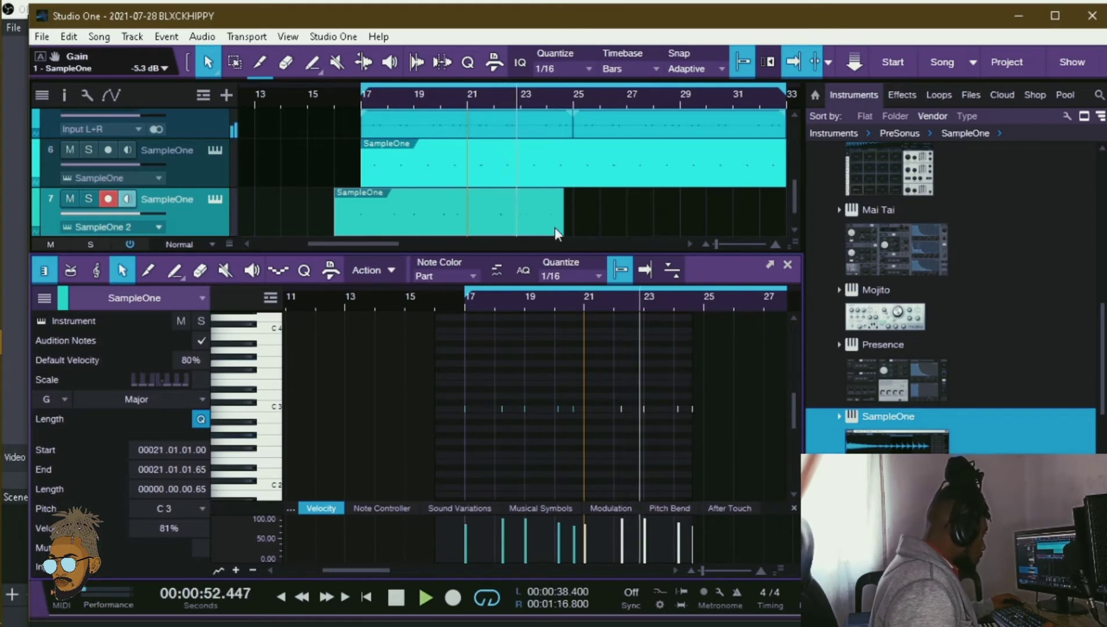
{"action": "left_click_drag", "start_coordinate": [563, 230], "coordinate": [576, 230]}
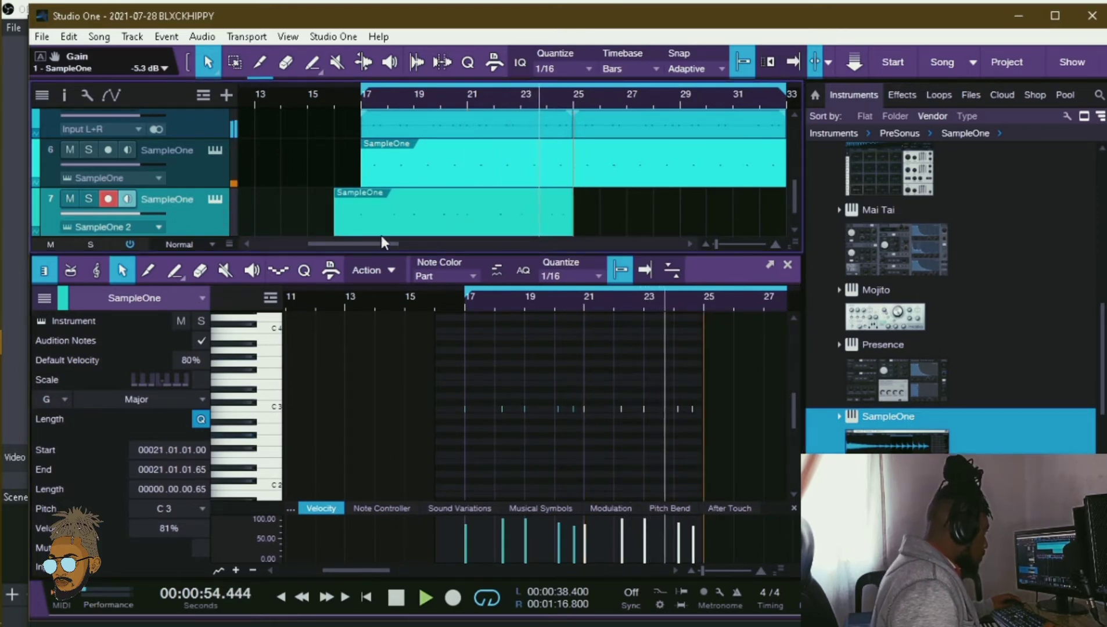
{"action": "left_click_drag", "start_coordinate": [335, 220], "coordinate": [361, 221]}
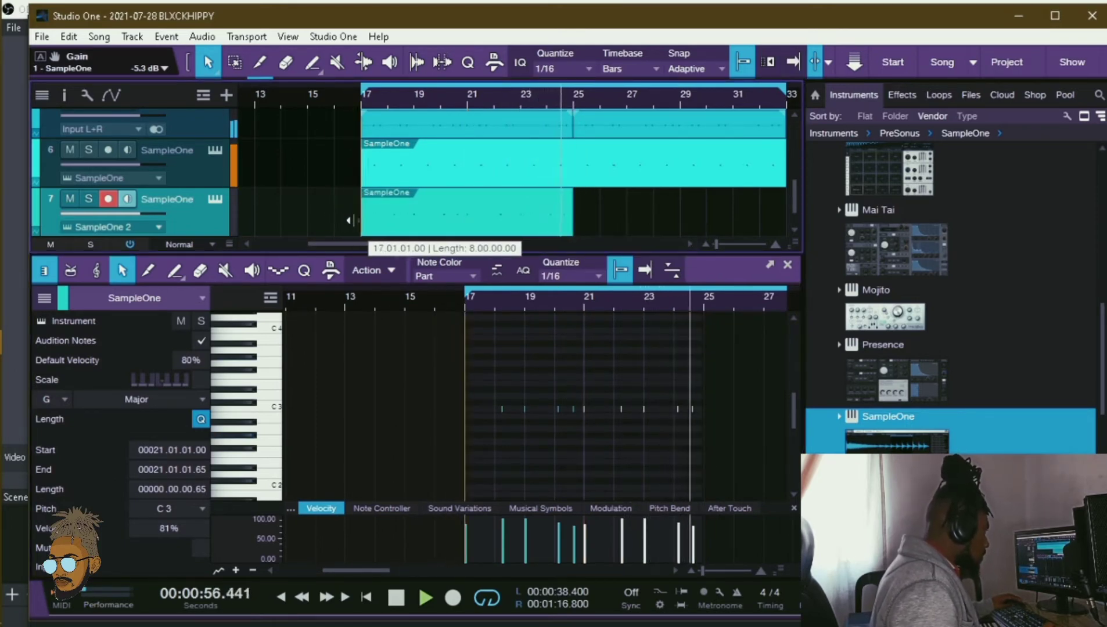
- Duplicate the eight-bar kick pattern from bar 25 and extend the kick part's end to bar 33
{"action": "left_click_drag", "start_coordinate": [701, 439], "coordinate": [436, 366]}
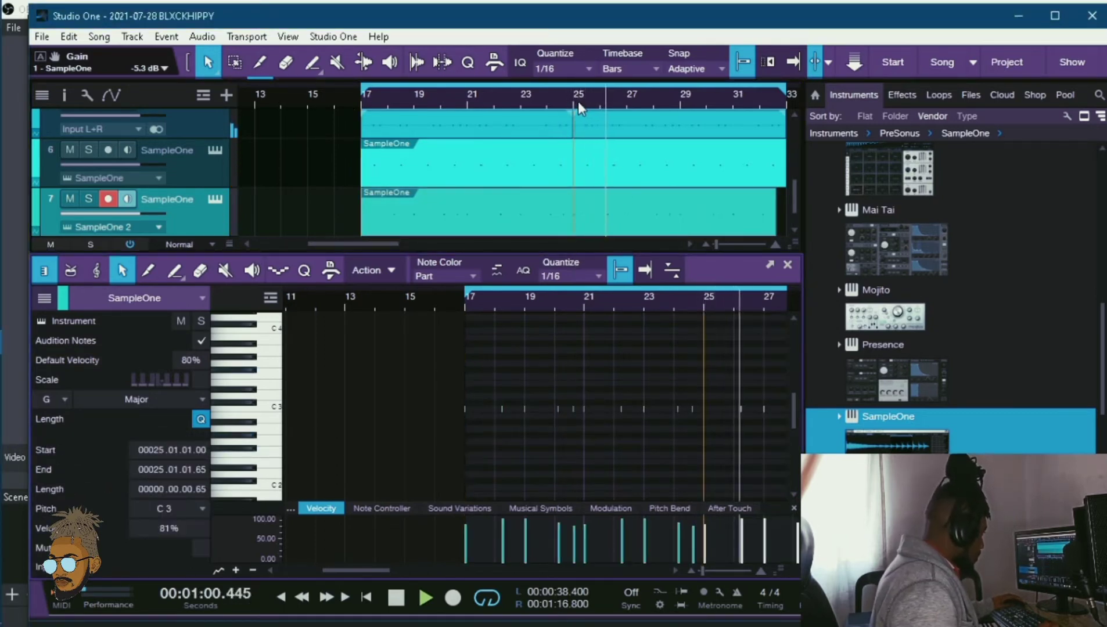
{"action": "left_click_drag", "start_coordinate": [578, 101], "coordinate": [495, 93]}
{"action": "left_click_drag", "start_coordinate": [602, 212], "coordinate": [614, 213]}
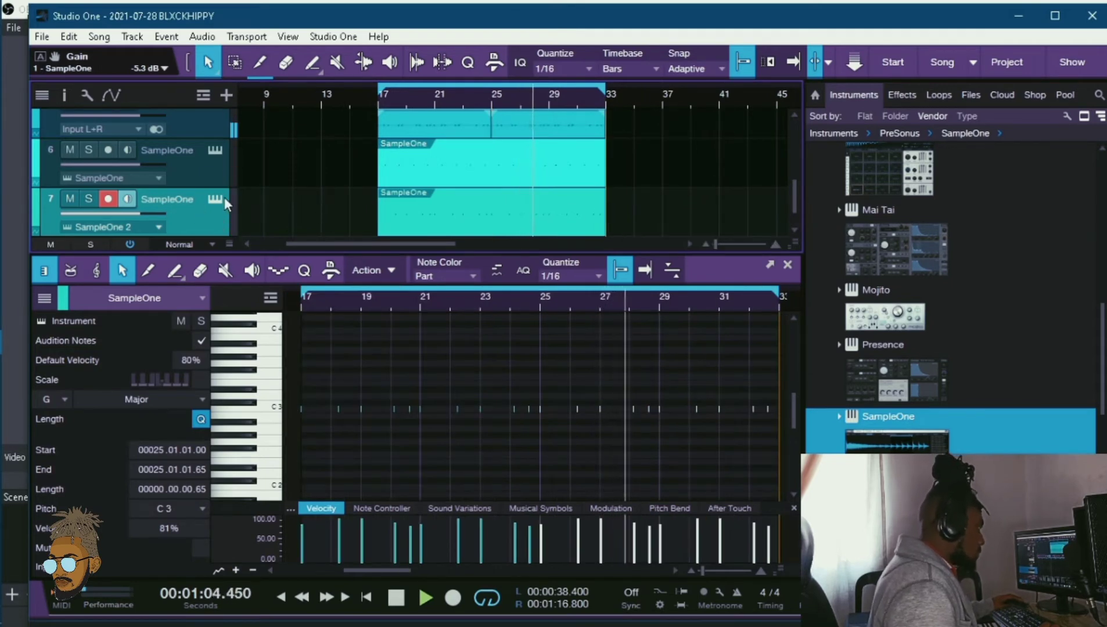
- Set the transpose of the kick's SampleOne to -2 during playback, and hide the instrument window and note editor
{"action": "left_click", "coordinate": [216, 199]}
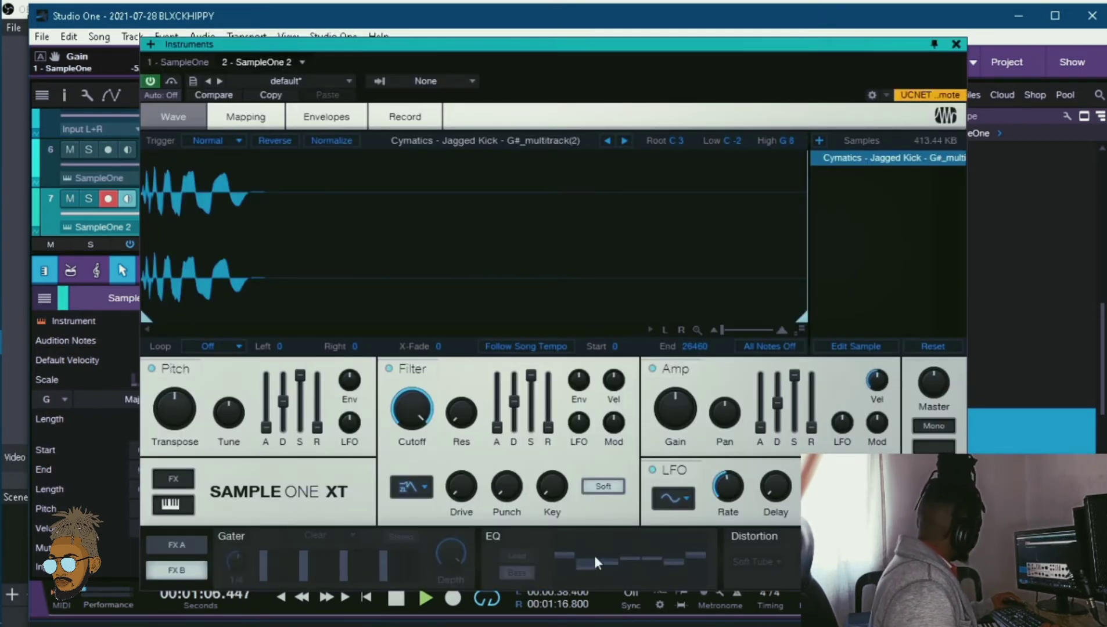
{"action": "mouse_move", "coordinate": [168, 414]}
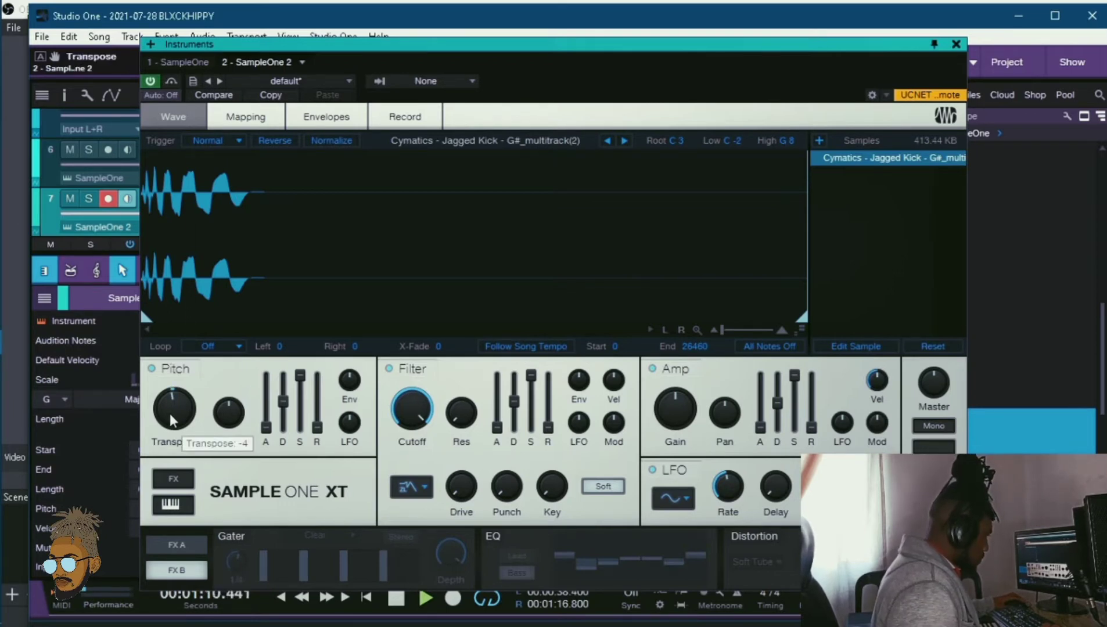
{"action": "scroll", "coordinate": [170, 413], "scroll_direction": "down", "scroll_amount": 5}
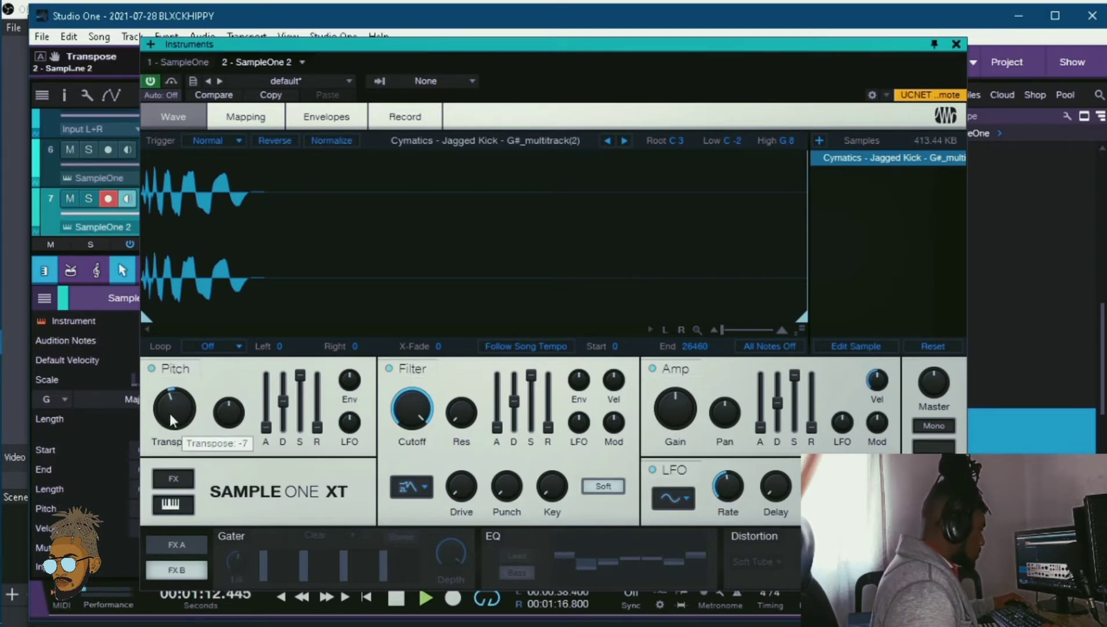
{"action": "scroll", "coordinate": [170, 413], "scroll_direction": "down", "scroll_amount": 2}
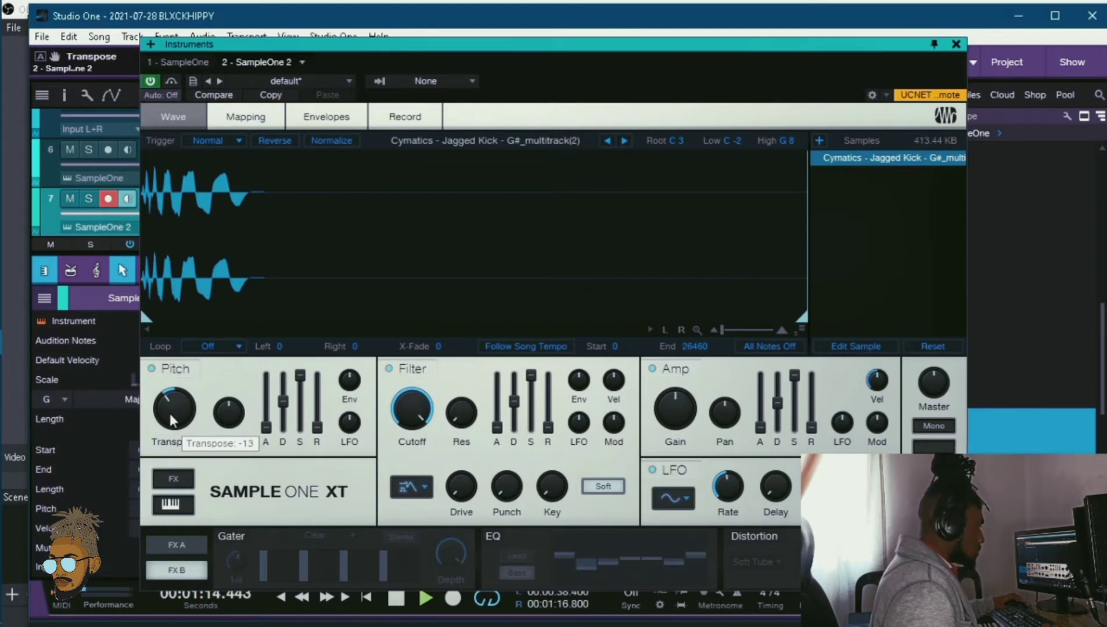
{"action": "scroll", "coordinate": [170, 413], "scroll_direction": "up", "scroll_amount": 4}
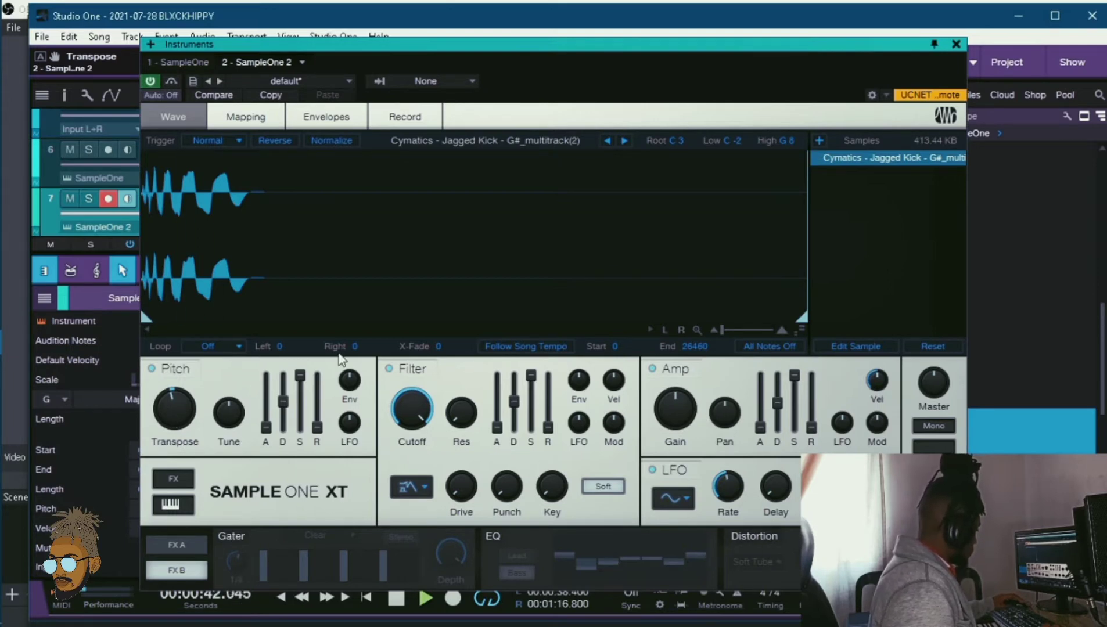
{"action": "scroll", "coordinate": [188, 420], "scroll_direction": "up", "scroll_amount": 3}
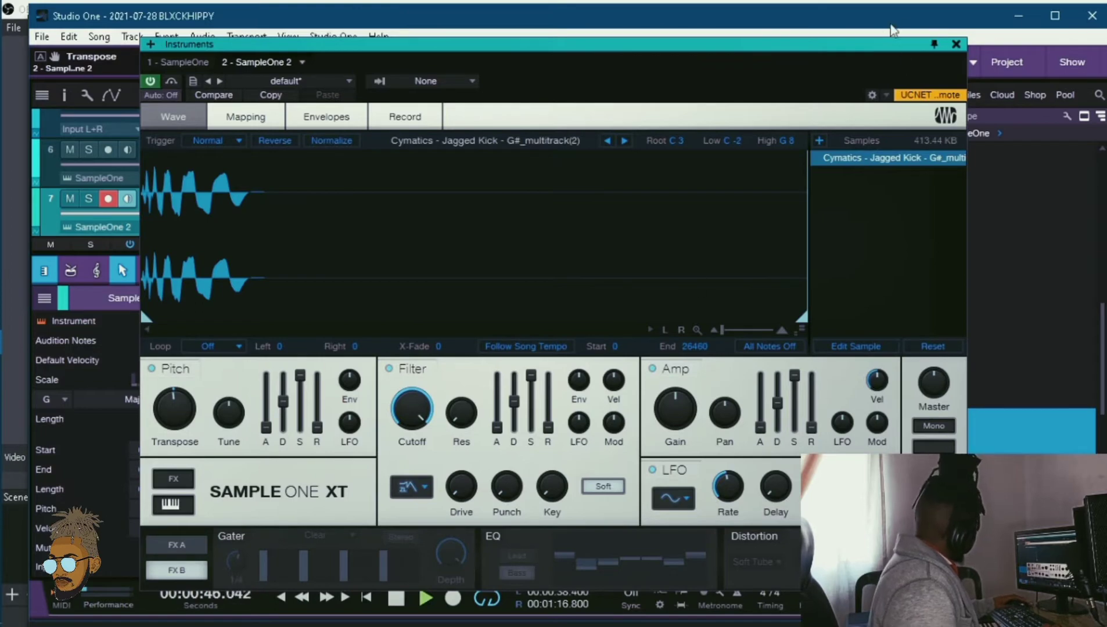
{"action": "left_click", "coordinate": [955, 44]}
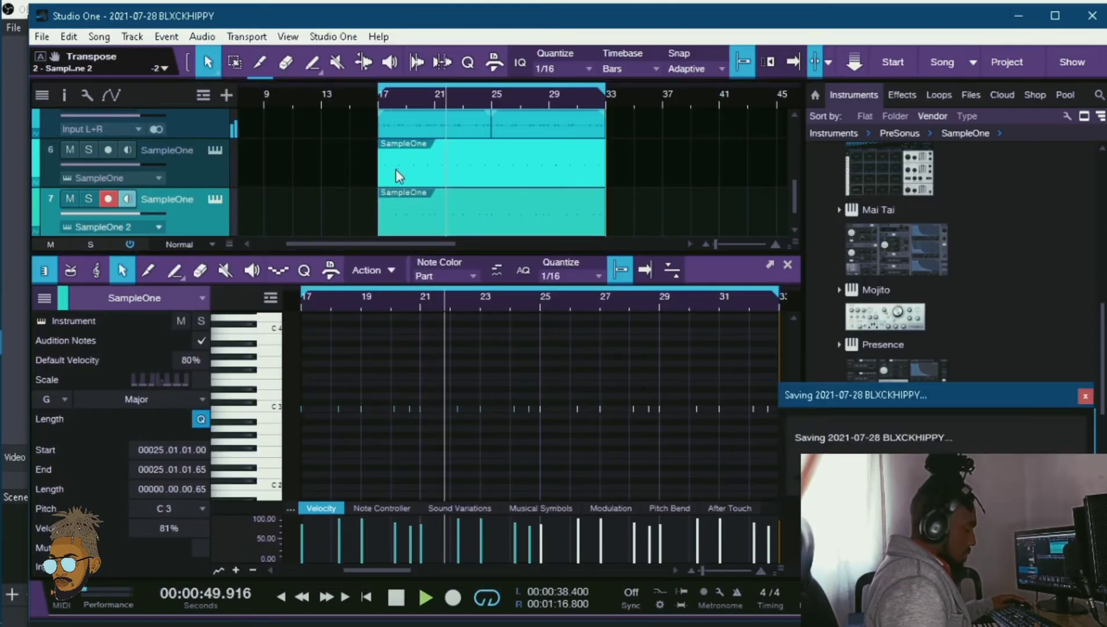
{"action": "key", "text": "F2"}
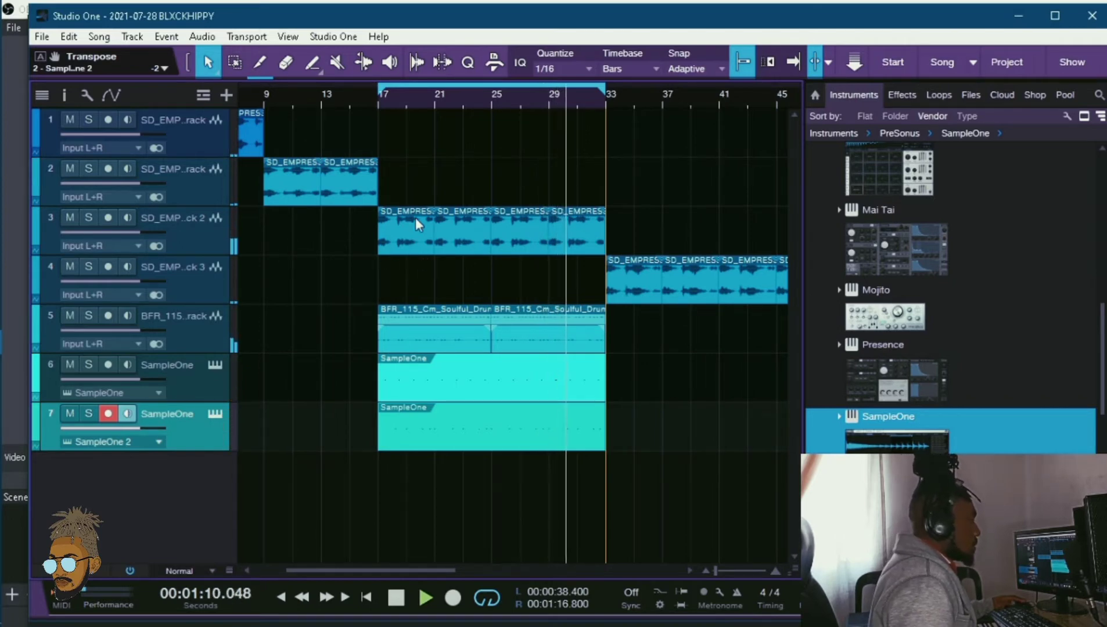
- Open the first melody event at bar 17 on track 3 for editing with Melodyne
{"action": "right_click", "coordinate": [405, 235]}
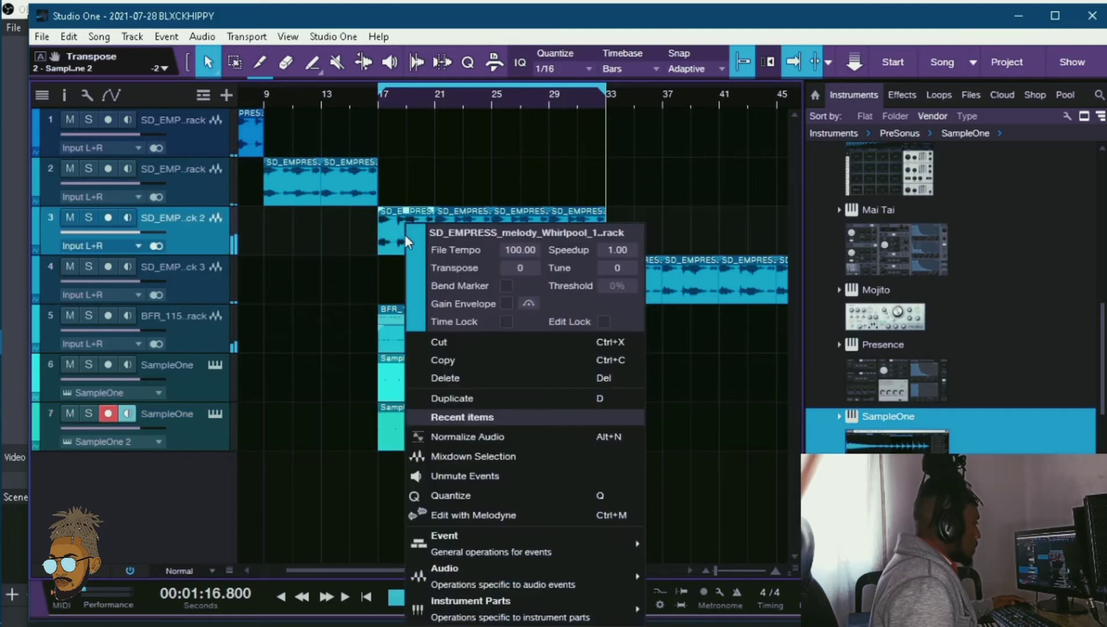
{"action": "left_click", "coordinate": [476, 515]}
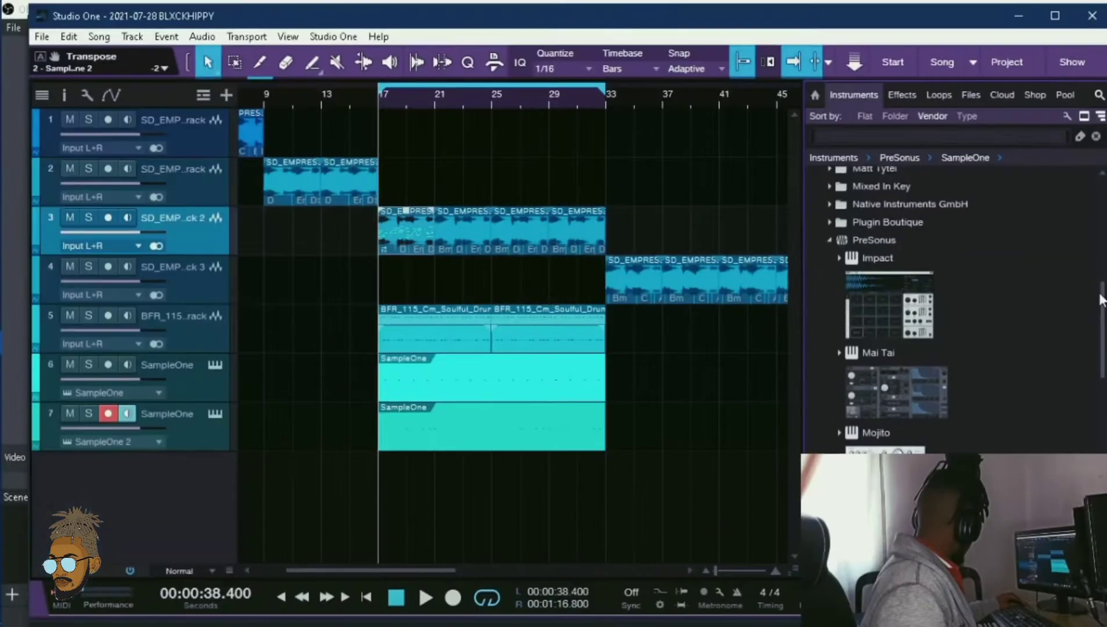
- Add Loopmasters' Bass Master as a new instrument track below the kick track
{"action": "scroll", "coordinate": [1045, 285], "scroll_direction": "up", "scroll_amount": 2}
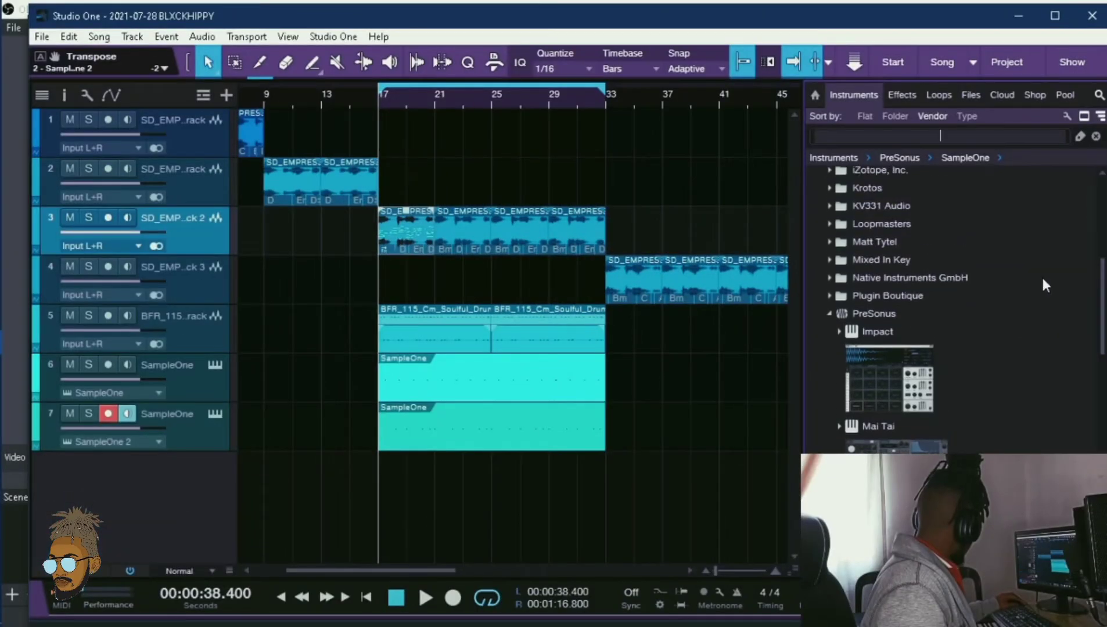
{"action": "left_click", "coordinate": [831, 223]}
{"action": "left_click", "coordinate": [880, 242]}
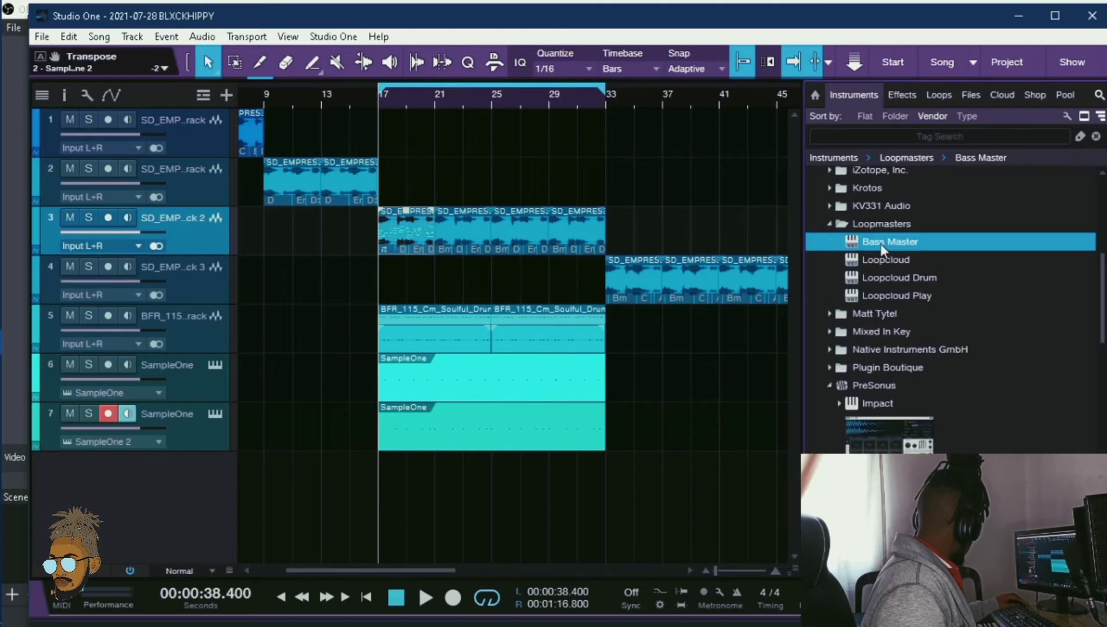
{"action": "left_click_drag", "start_coordinate": [873, 240], "coordinate": [133, 474]}
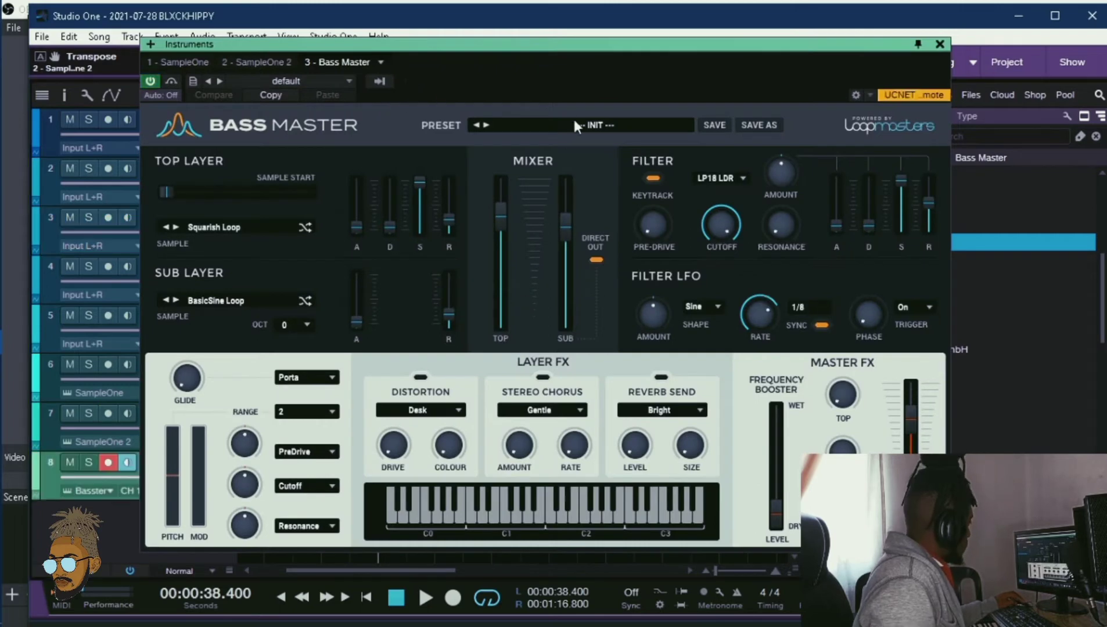
- Load the factory preset Chillin' Out from the Smooth category in Bass Master, and close the instrument window
{"action": "left_click", "coordinate": [574, 123]}
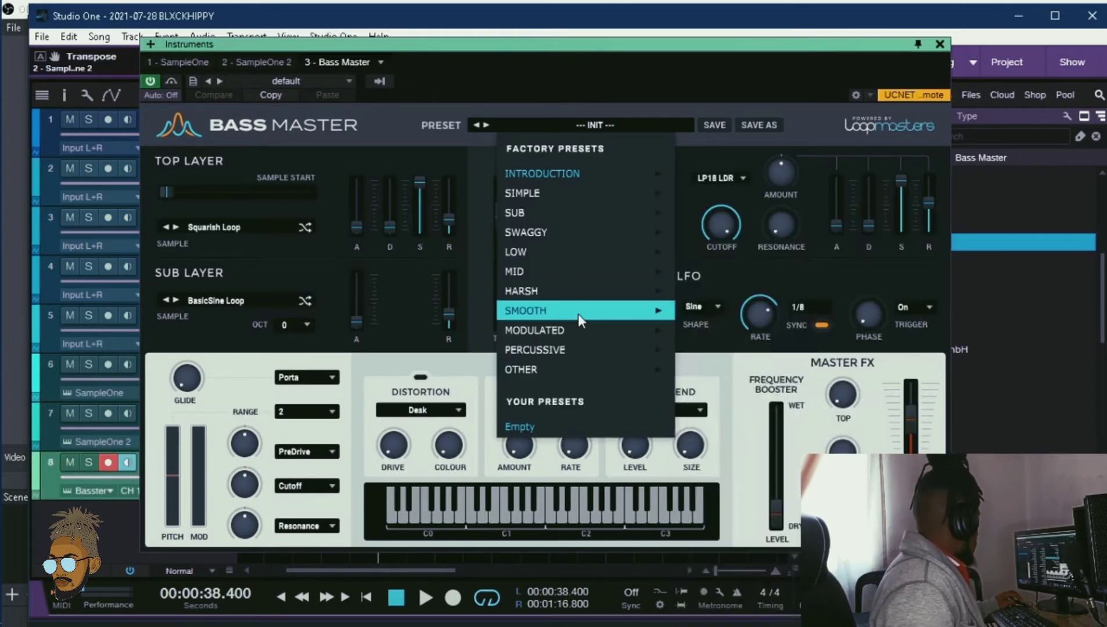
{"action": "mouse_move", "coordinate": [579, 316]}
{"action": "left_click", "coordinate": [752, 395]}
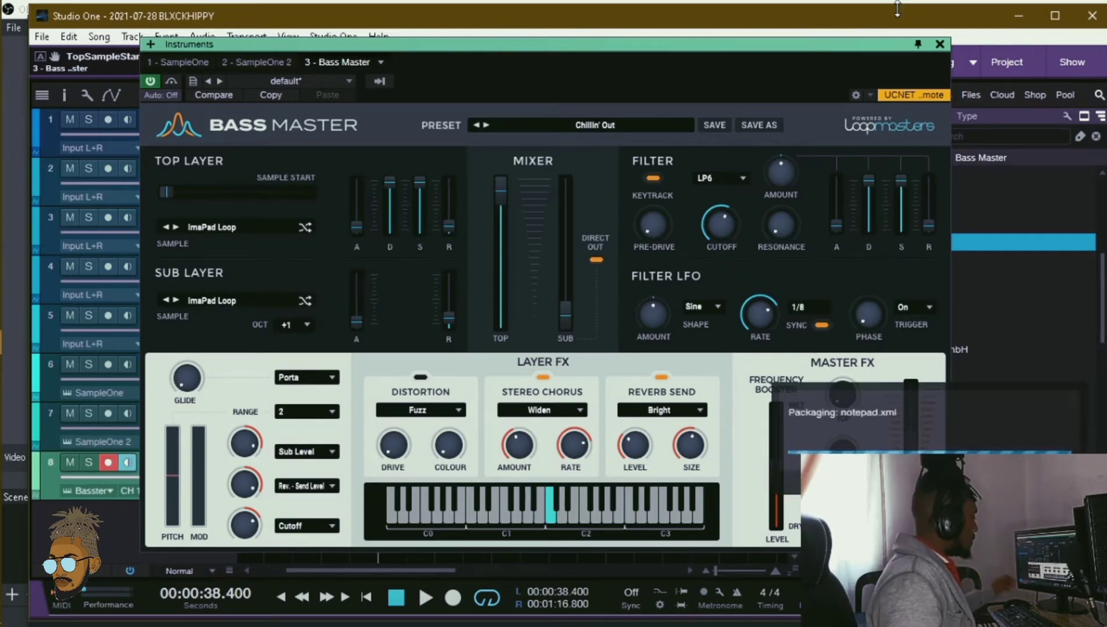
{"action": "left_click", "coordinate": [938, 45]}
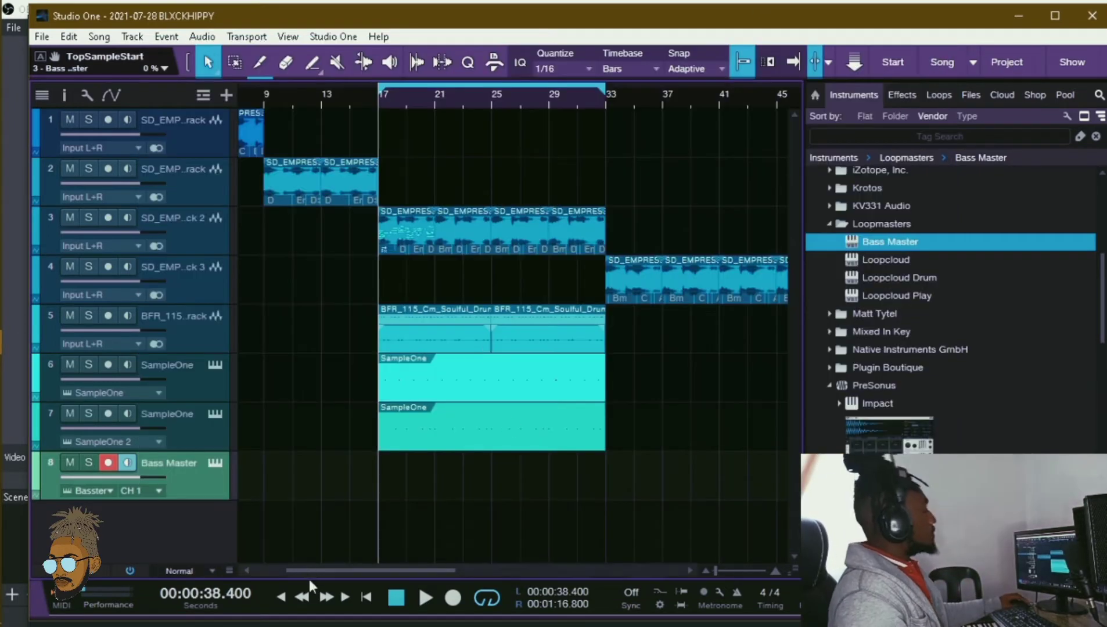
- Create an empty Bass Master part spanning bars 17 to 33, and enable the G Major scale in its note editor
{"action": "double_click", "coordinate": [381, 489]}
{"action": "double_click", "coordinate": [409, 484]}
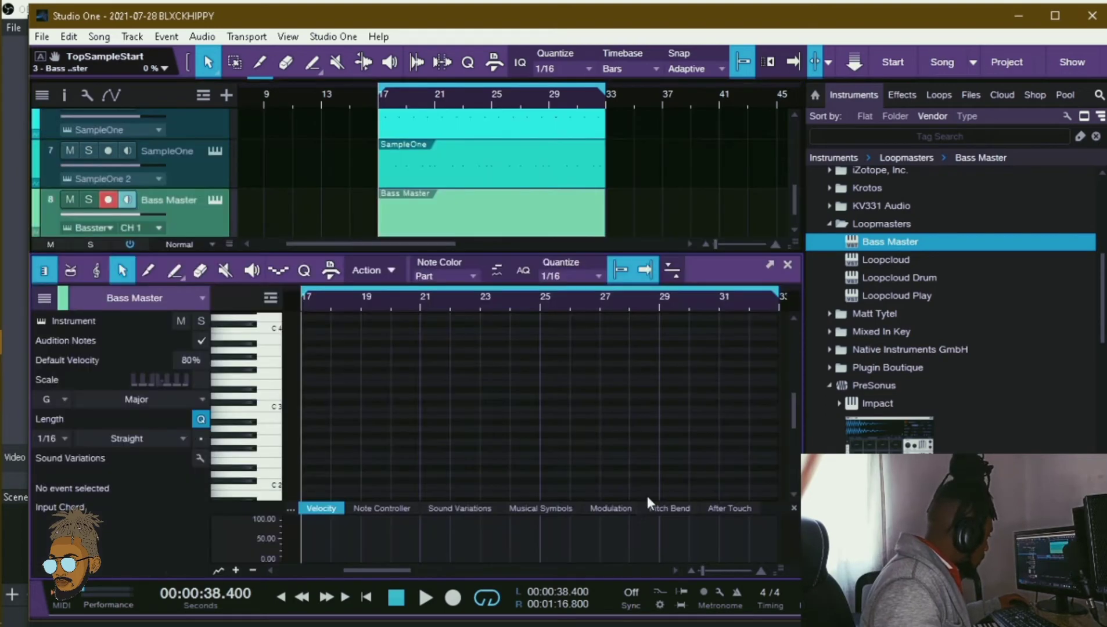
{"action": "key", "text": "F5"}
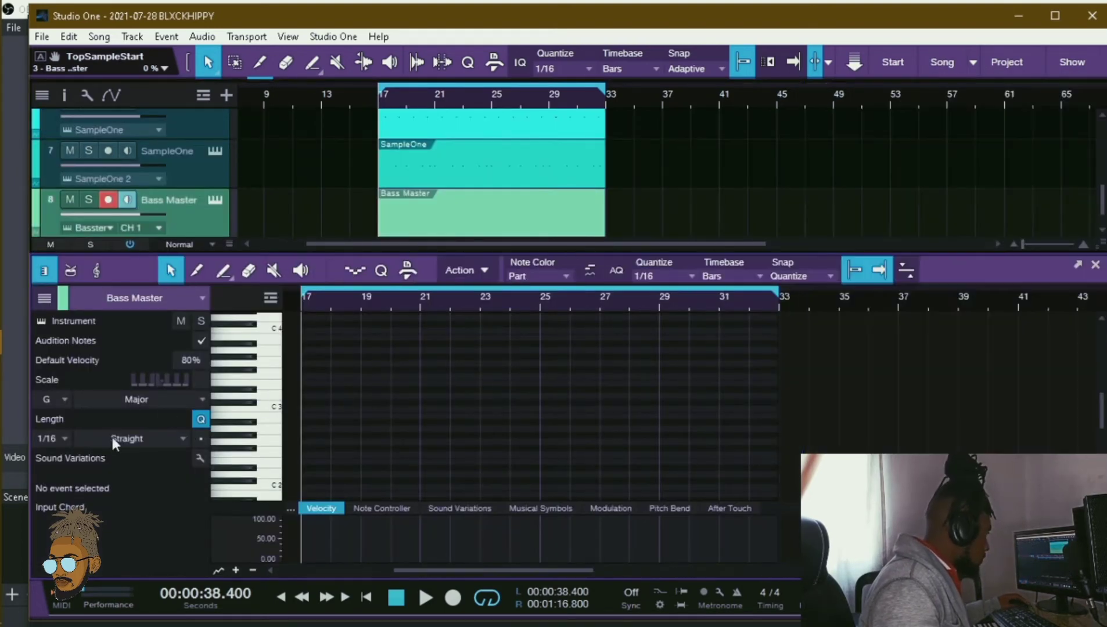
{"action": "left_click", "coordinate": [201, 380]}
{"action": "left_click_drag", "start_coordinate": [391, 306], "coordinate": [464, 311]}
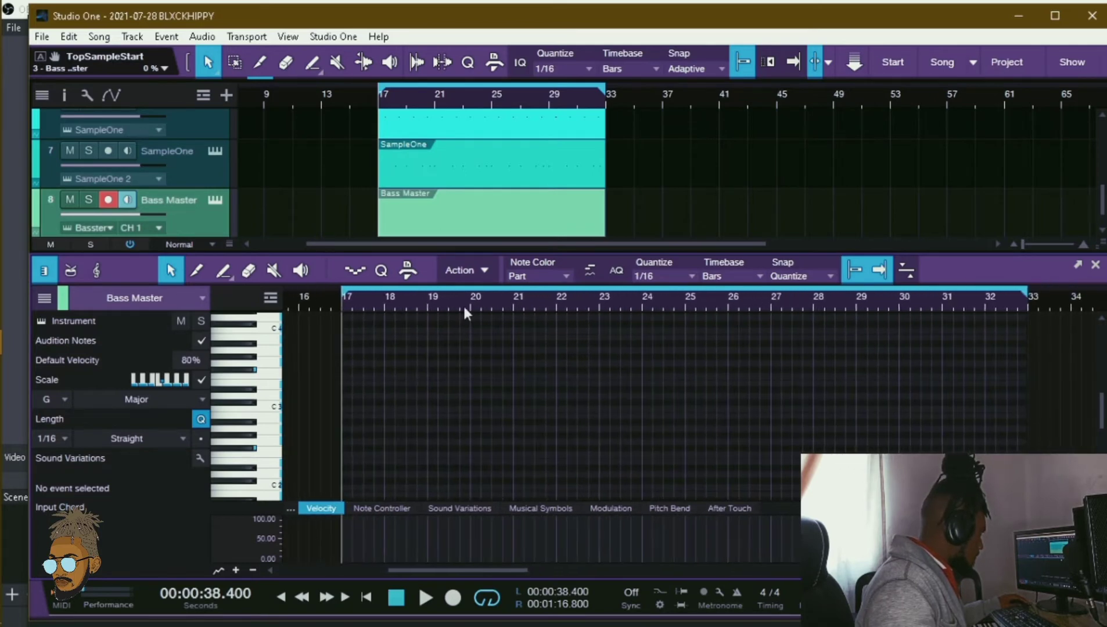
- Draw a two-bar G 1 bass note starting at bar 17, and set the playback position to its start
{"action": "scroll", "coordinate": [469, 189], "scroll_direction": "down", "scroll_amount": 1}
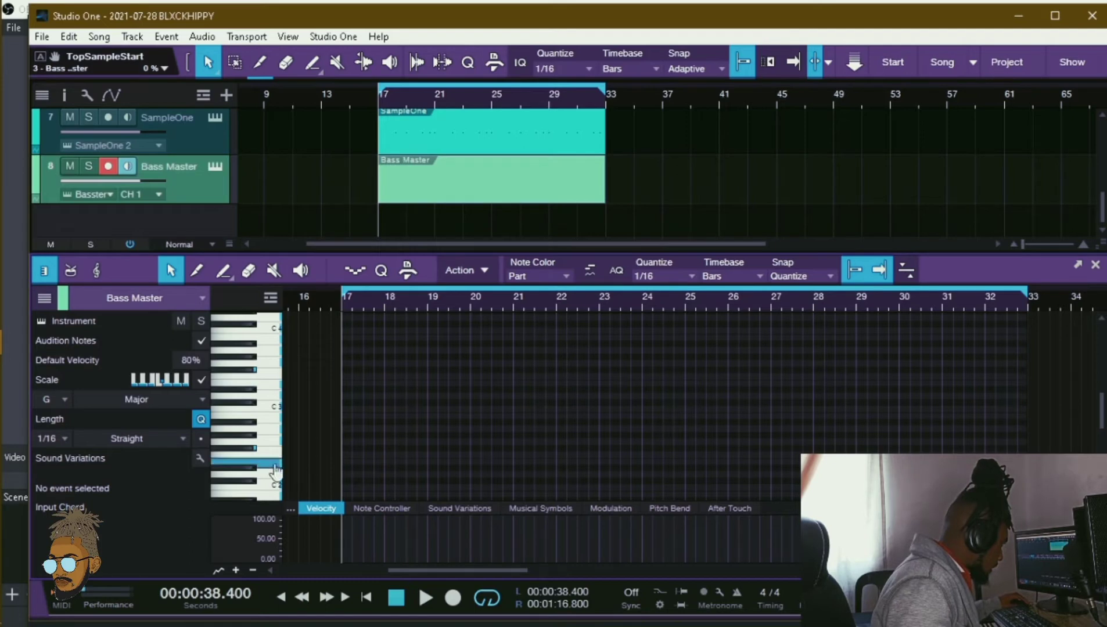
{"action": "scroll", "coordinate": [274, 339], "scroll_direction": "up", "scroll_amount": 3}
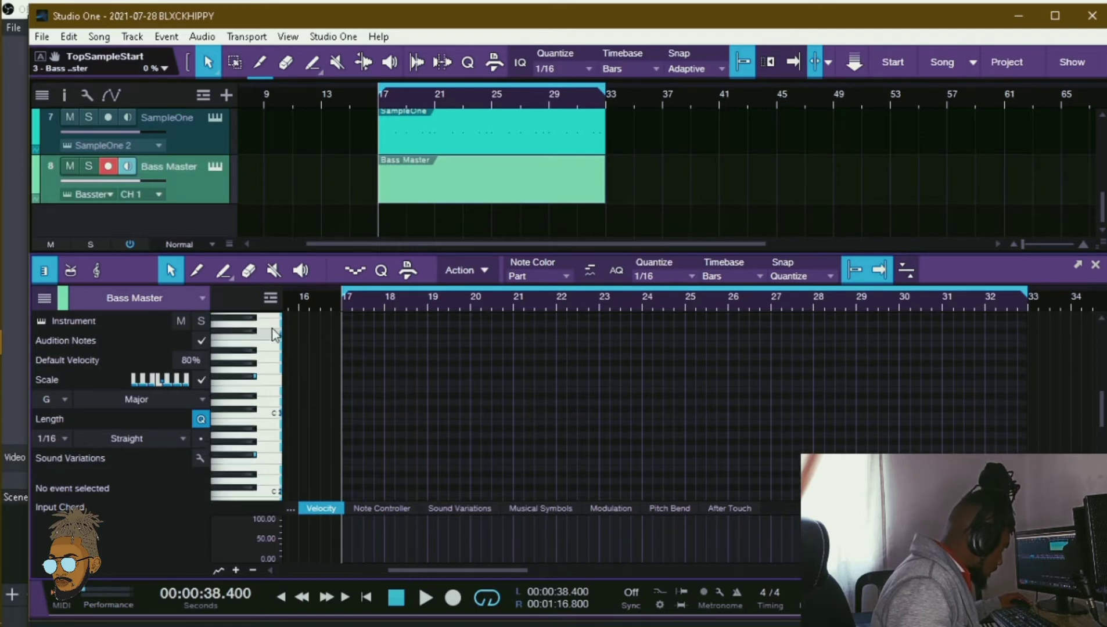
{"action": "scroll", "coordinate": [279, 339], "scroll_direction": "up", "scroll_amount": 1}
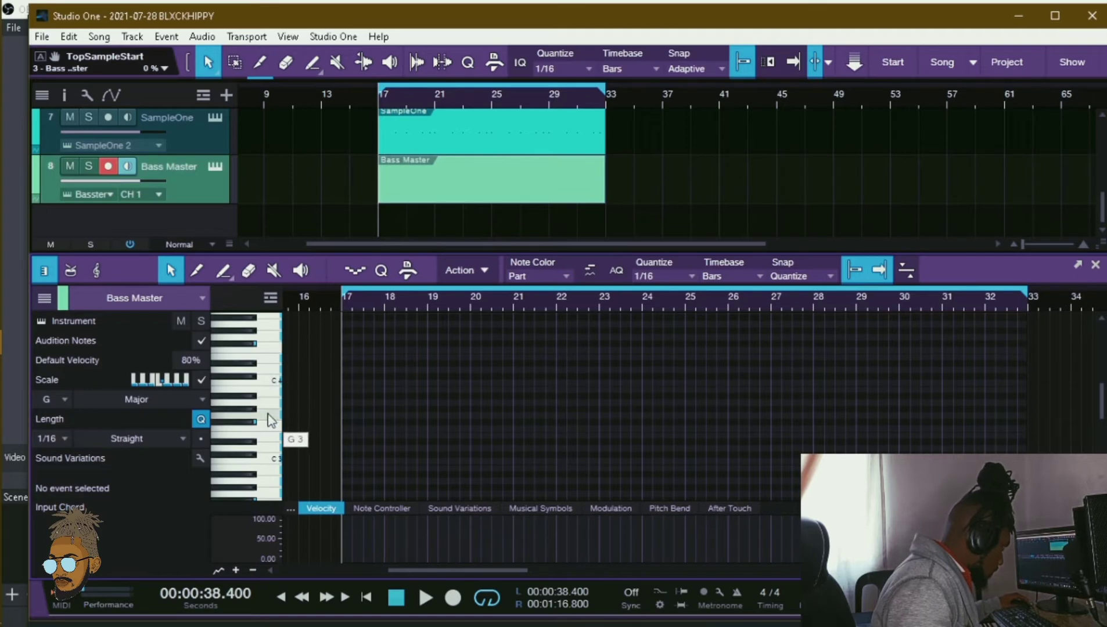
{"action": "scroll", "coordinate": [273, 429], "scroll_direction": "down", "scroll_amount": 5}
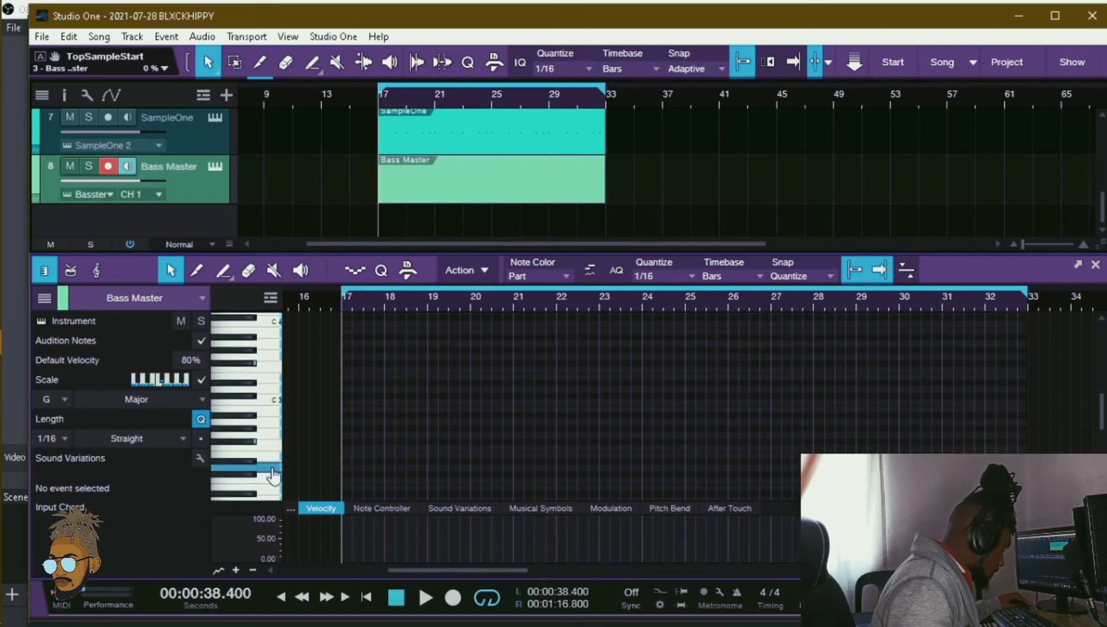
{"action": "scroll", "coordinate": [273, 476], "scroll_direction": "down", "scroll_amount": 8}
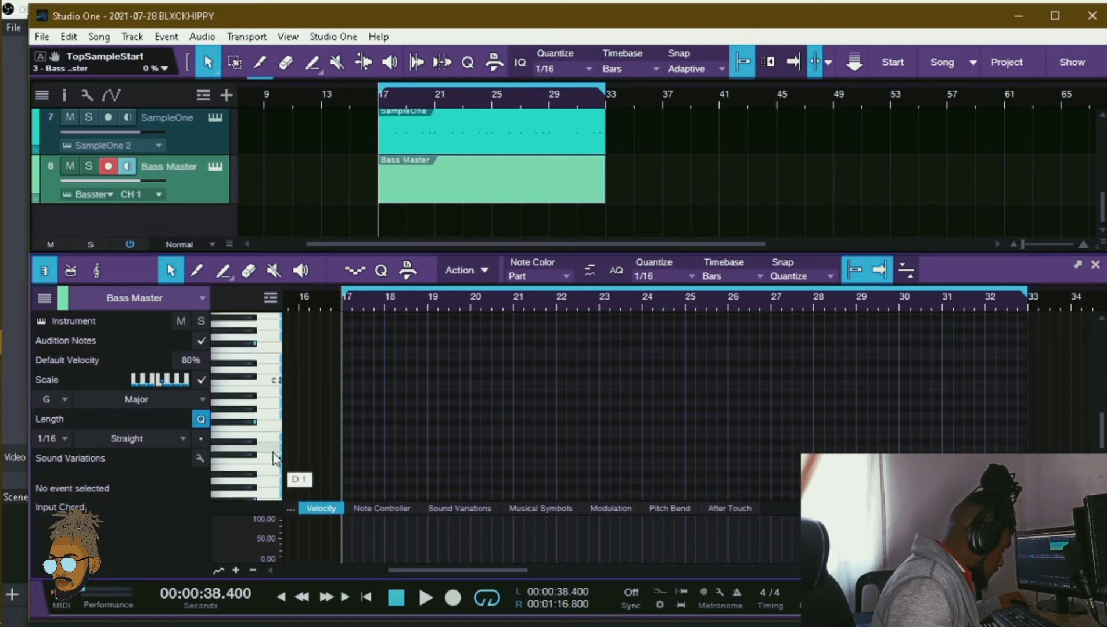
{"action": "scroll", "coordinate": [274, 458], "scroll_direction": "down", "scroll_amount": 1}
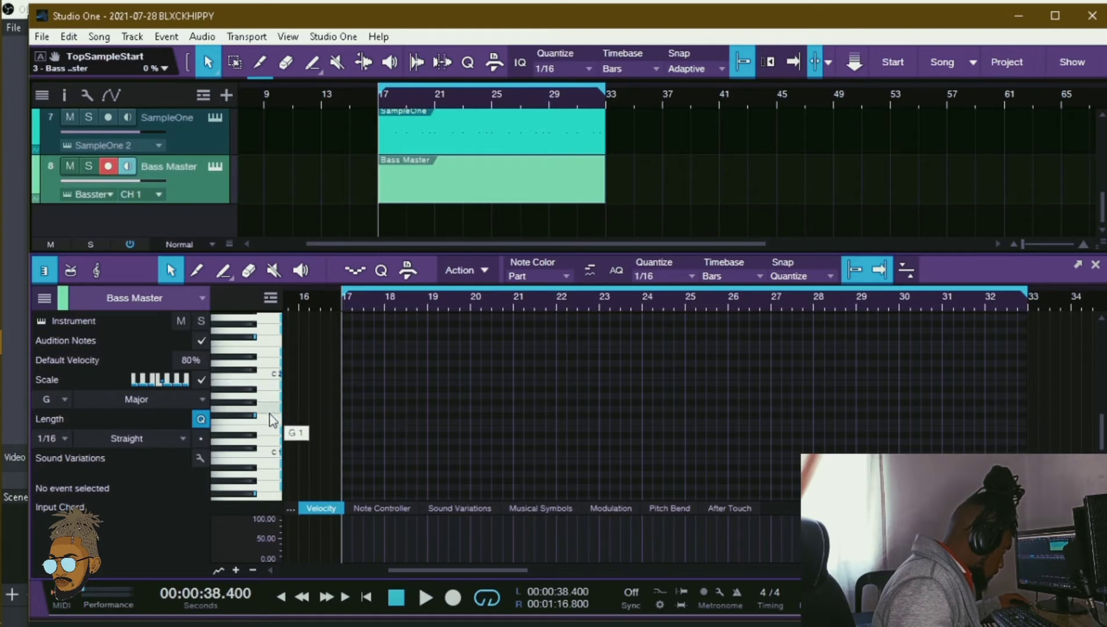
{"action": "left_click", "coordinate": [344, 412]}
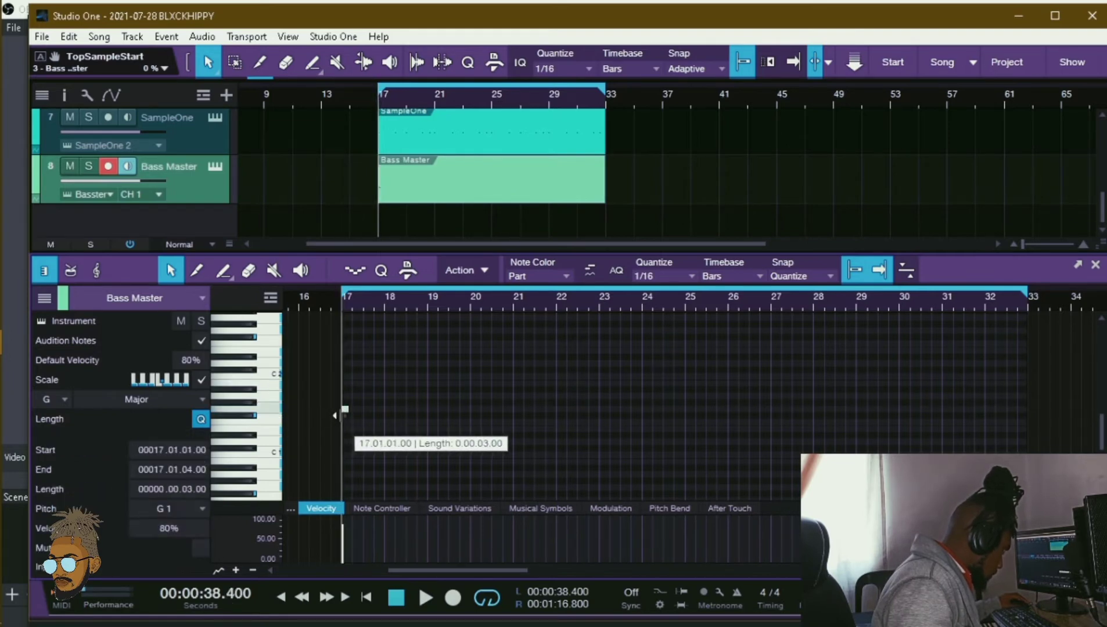
{"action": "left_click_drag", "start_coordinate": [346, 413], "coordinate": [427, 421]}
{"action": "left_click", "coordinate": [337, 304]}
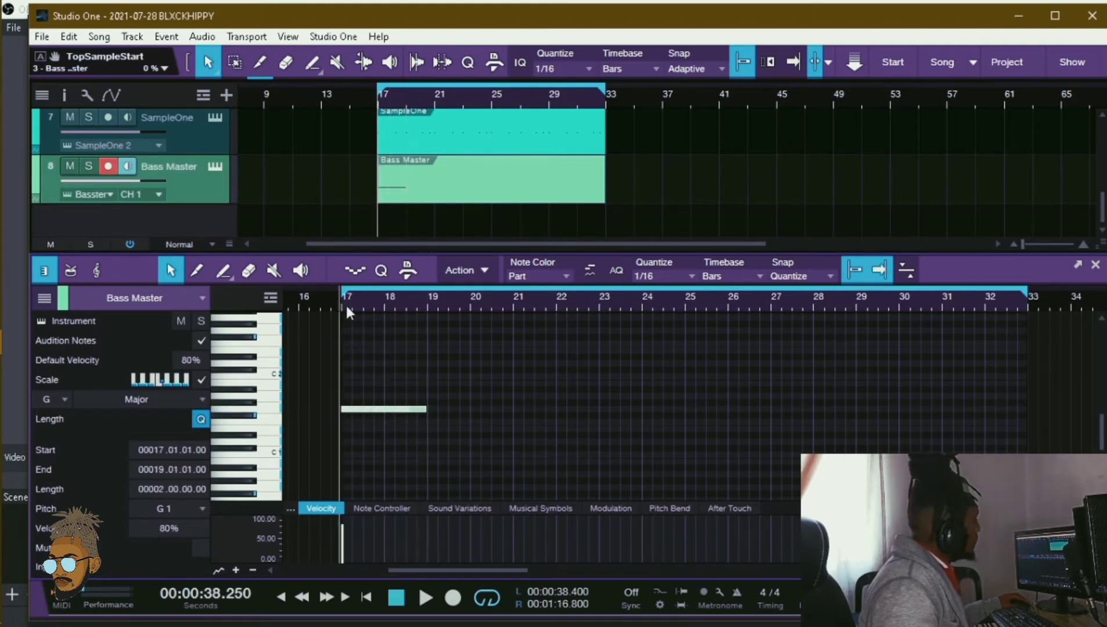
- Mute the melody on track 3 and play the bass note with the drums from bar 17
{"action": "key", "text": "space"}
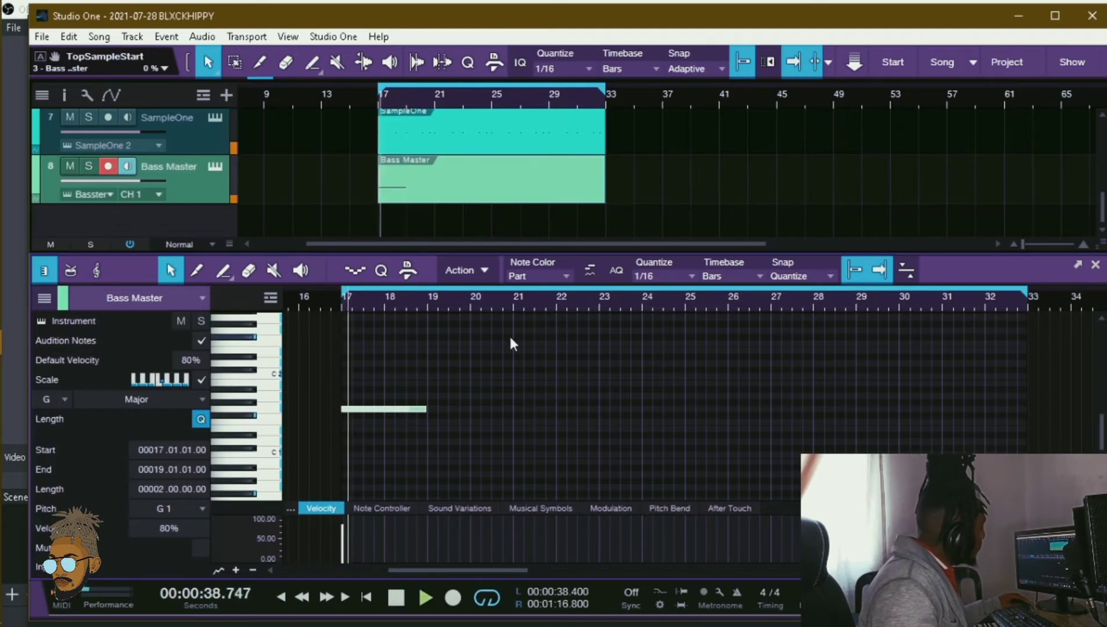
{"action": "key", "text": "space"}
{"action": "scroll", "coordinate": [323, 198], "scroll_direction": "up", "scroll_amount": 4}
{"action": "scroll", "coordinate": [279, 210], "scroll_direction": "down", "scroll_amount": 4}
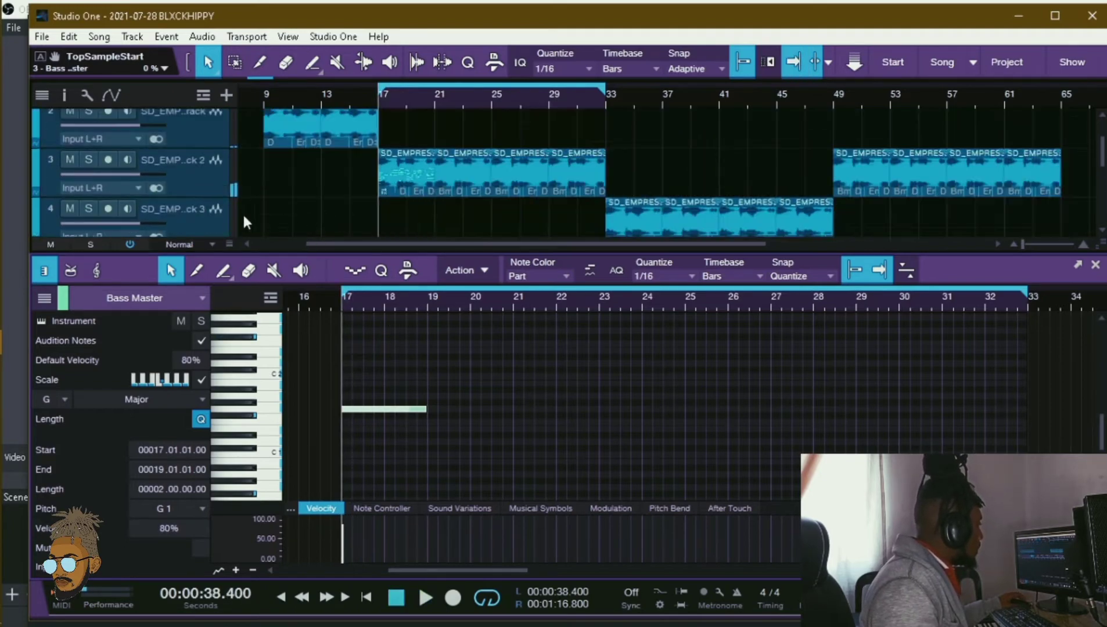
{"action": "scroll", "coordinate": [247, 180], "scroll_direction": "up", "scroll_amount": 4}
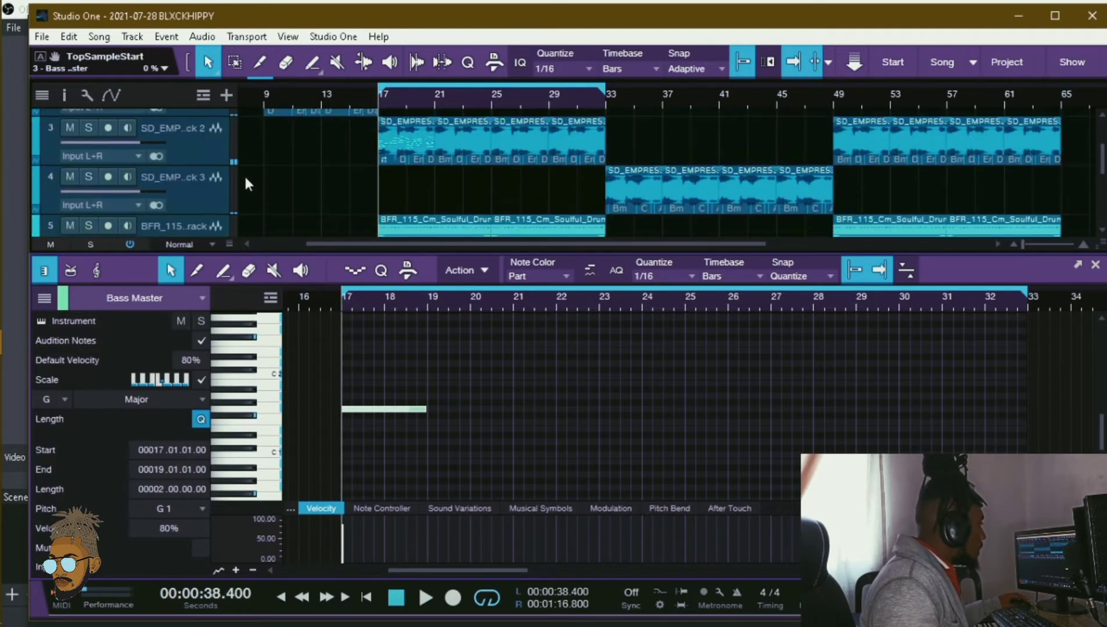
{"action": "key", "text": "space"}
{"action": "key", "text": "space"}
{"action": "left_click", "coordinate": [70, 128]}
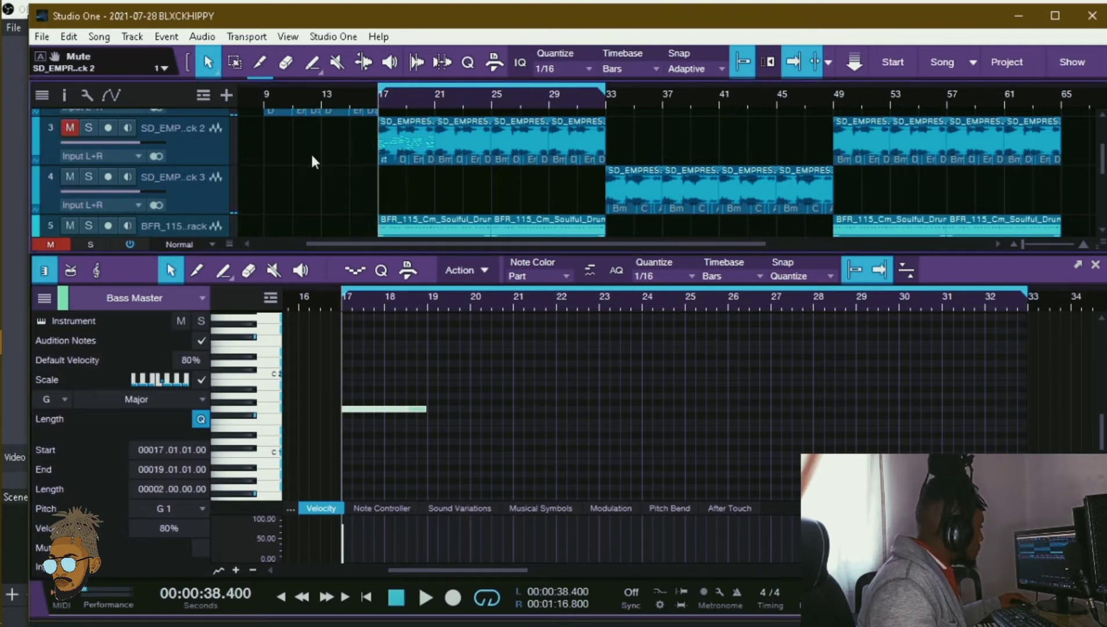
{"action": "key", "text": "space"}
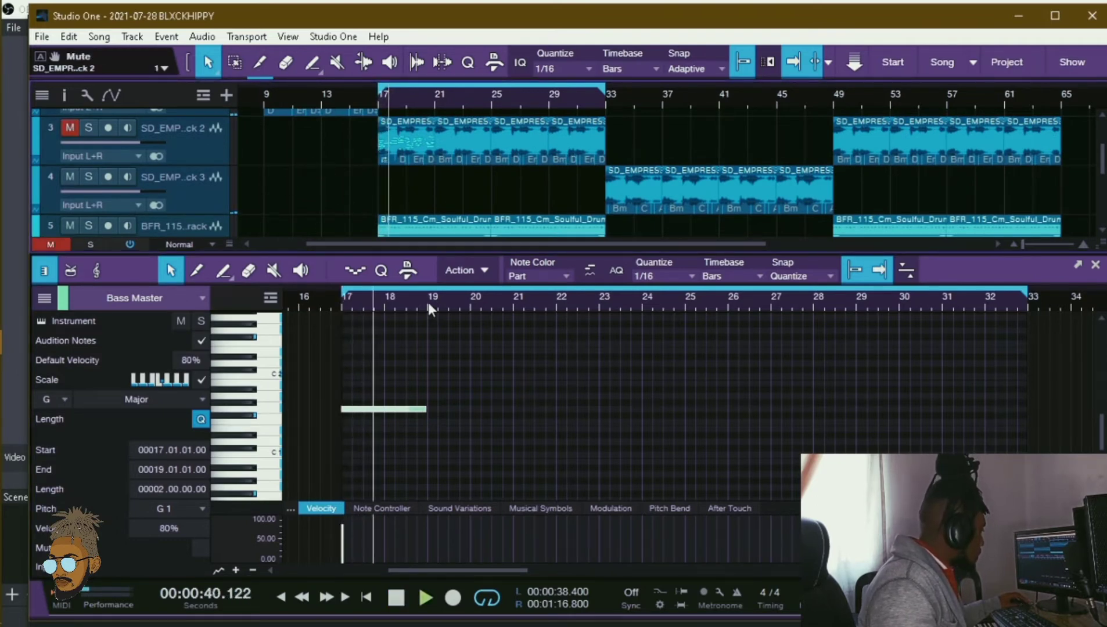
{"action": "scroll", "coordinate": [428, 308], "scroll_direction": "up", "scroll_amount": 2}
{"action": "key", "text": "space"}
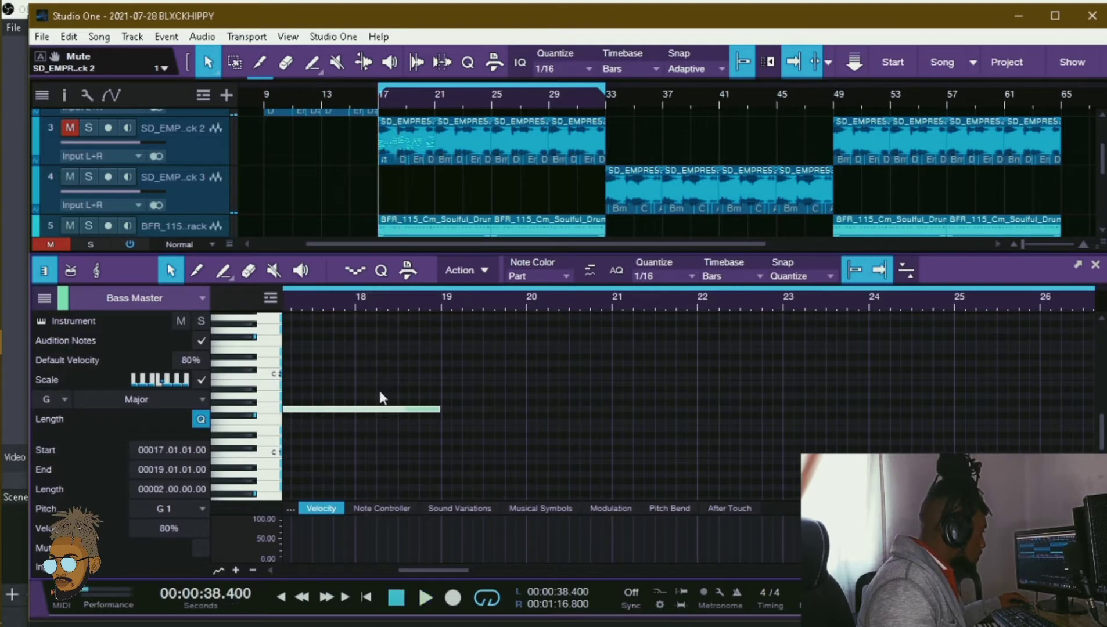
{"action": "key", "text": "space"}
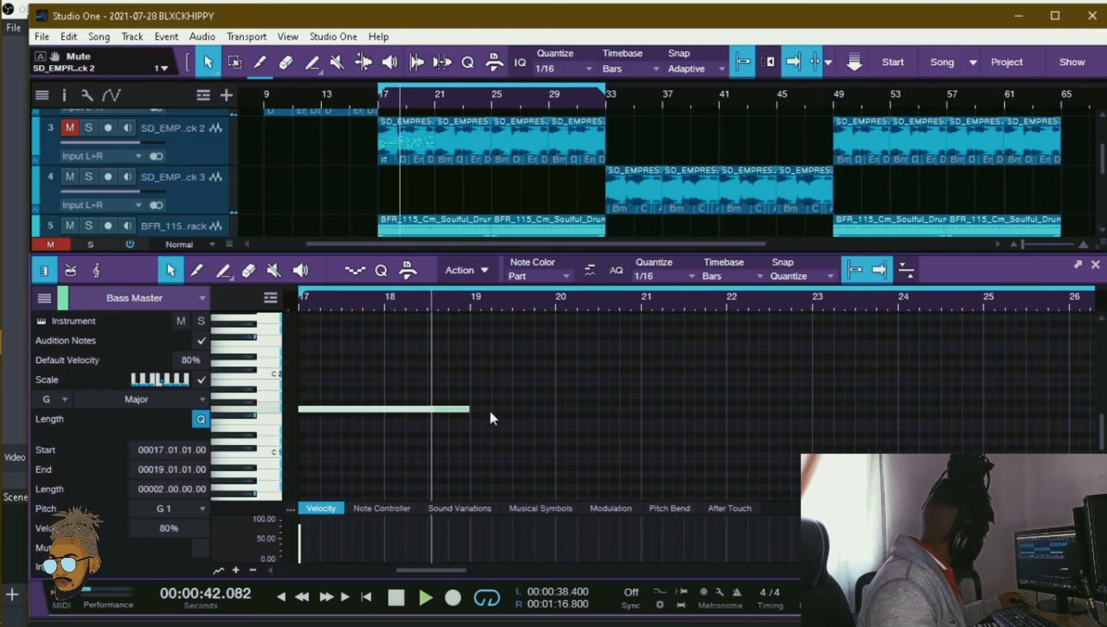
- Duplicate the bass note to bar 19 and set the copy's pitch to A 1 while auditioning the line
{"action": "key", "text": "ctrl+d"}
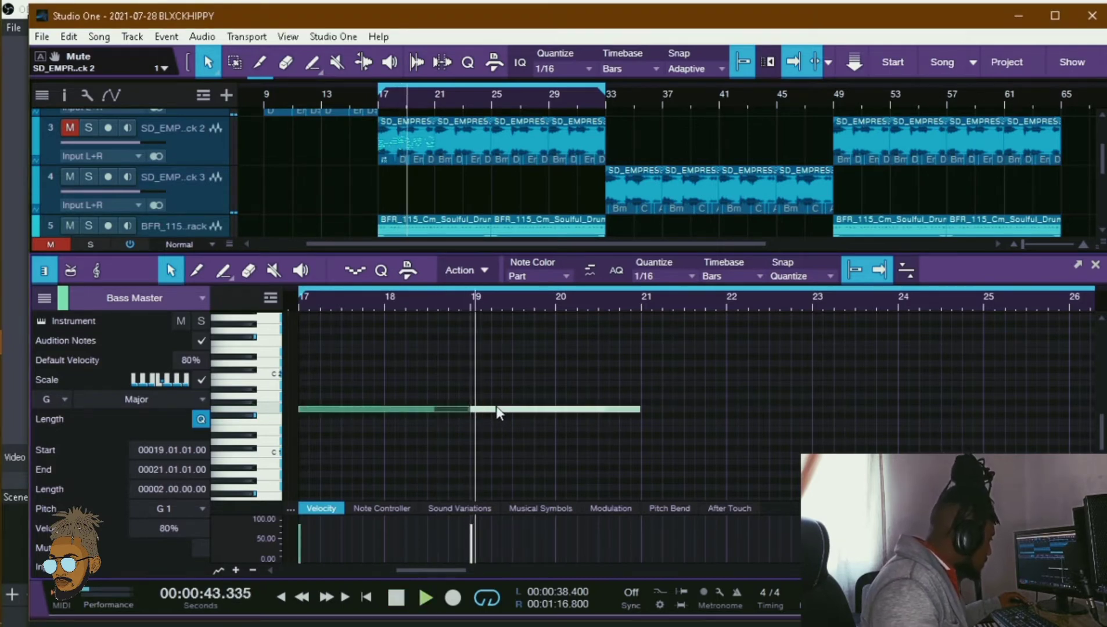
{"action": "left_click_drag", "start_coordinate": [497, 409], "coordinate": [495, 387]}
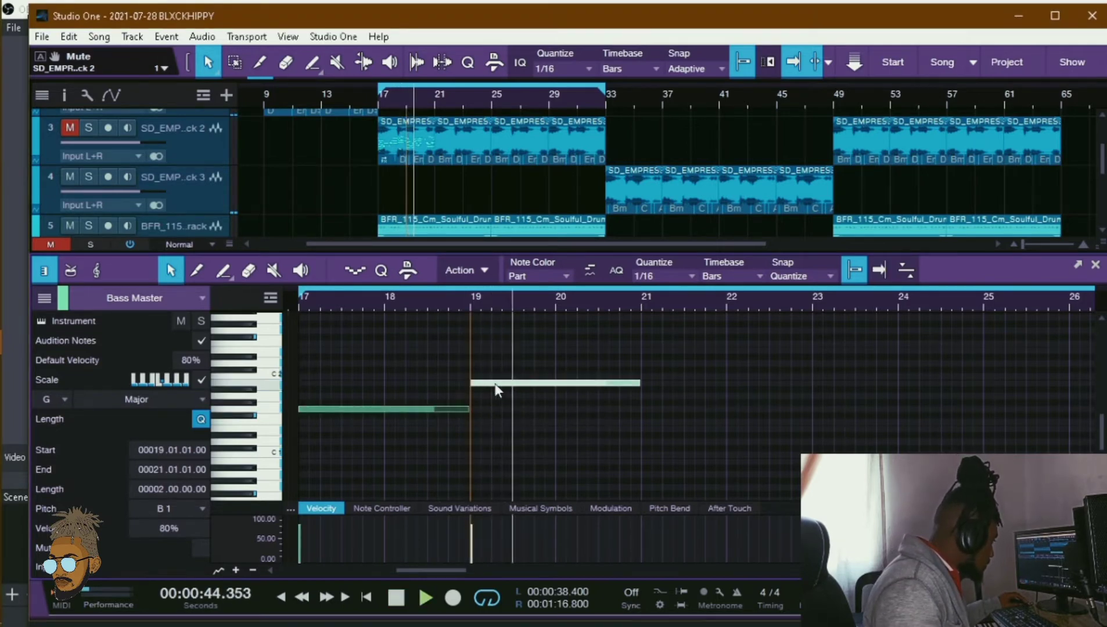
{"action": "left_click", "coordinate": [294, 298]}
{"action": "key", "text": "space"}
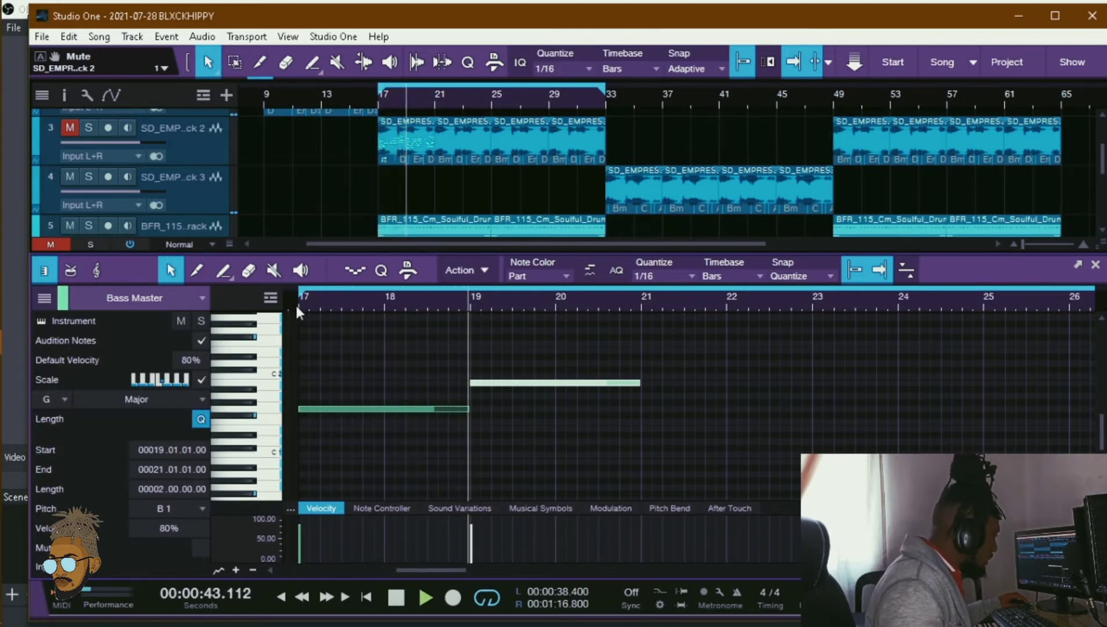
{"action": "key", "text": "space"}
{"action": "key", "text": "space"}
{"action": "scroll", "coordinate": [156, 512], "scroll_direction": "down", "scroll_amount": 1}
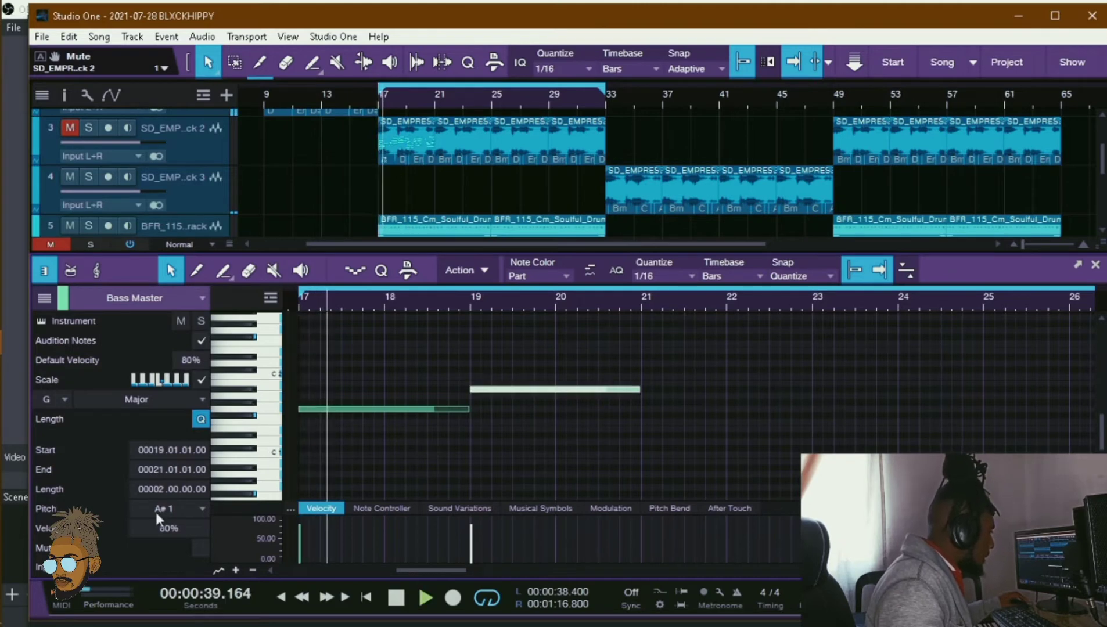
{"action": "scroll", "coordinate": [156, 512], "scroll_direction": "down", "scroll_amount": 1}
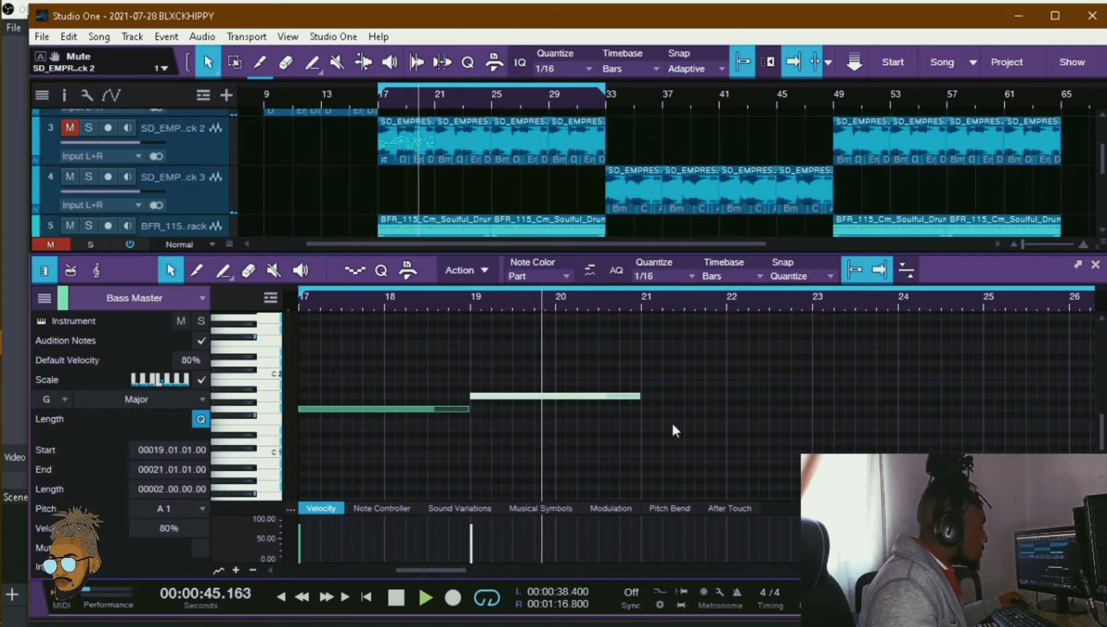
- Duplicate both bass notes to start again at bar 21, and set the pitch of the note at bar 23 to F# 1
{"action": "left_click_drag", "start_coordinate": [673, 425], "coordinate": [410, 381]}
{"action": "key", "text": "d"}
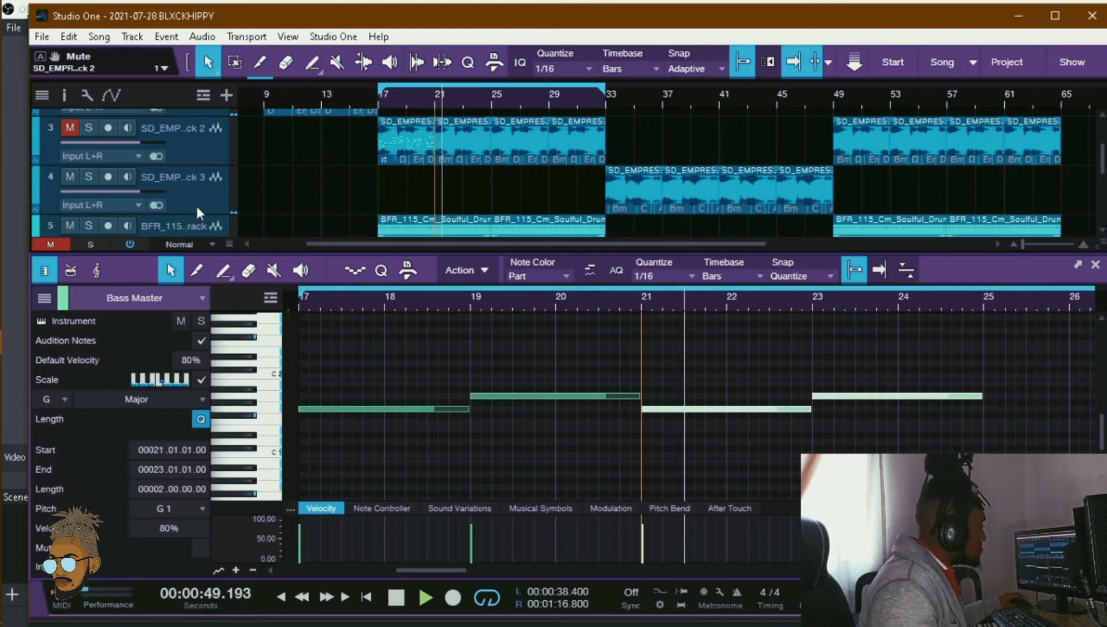
{"action": "scroll", "coordinate": [196, 205], "scroll_direction": "down", "scroll_amount": 3}
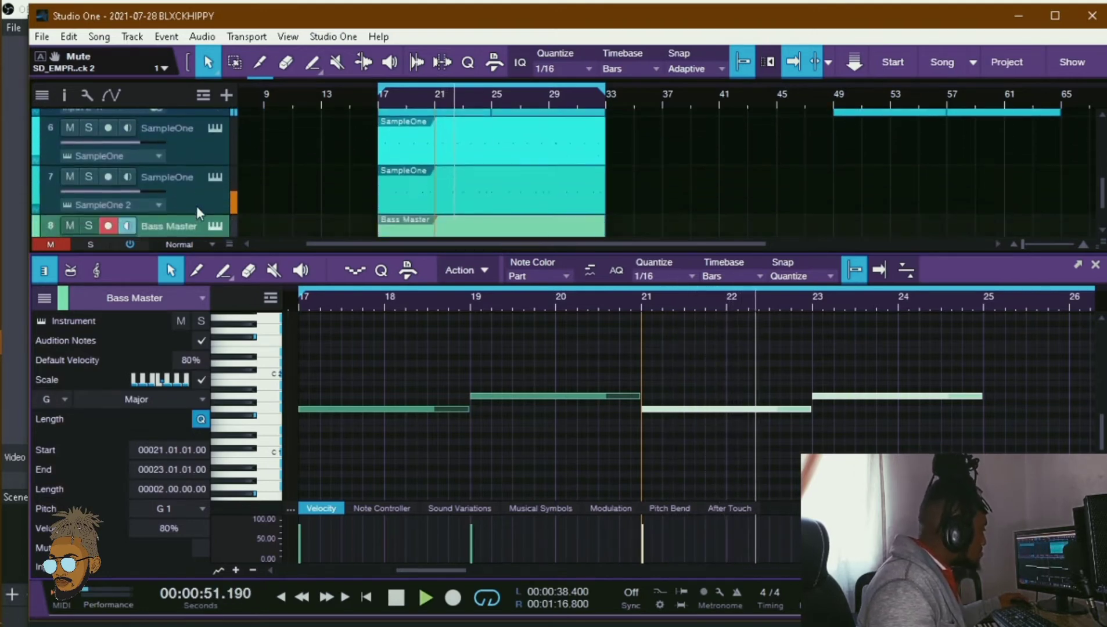
{"action": "scroll", "coordinate": [197, 205], "scroll_direction": "down", "scroll_amount": 1}
{"action": "left_click", "coordinate": [900, 396]}
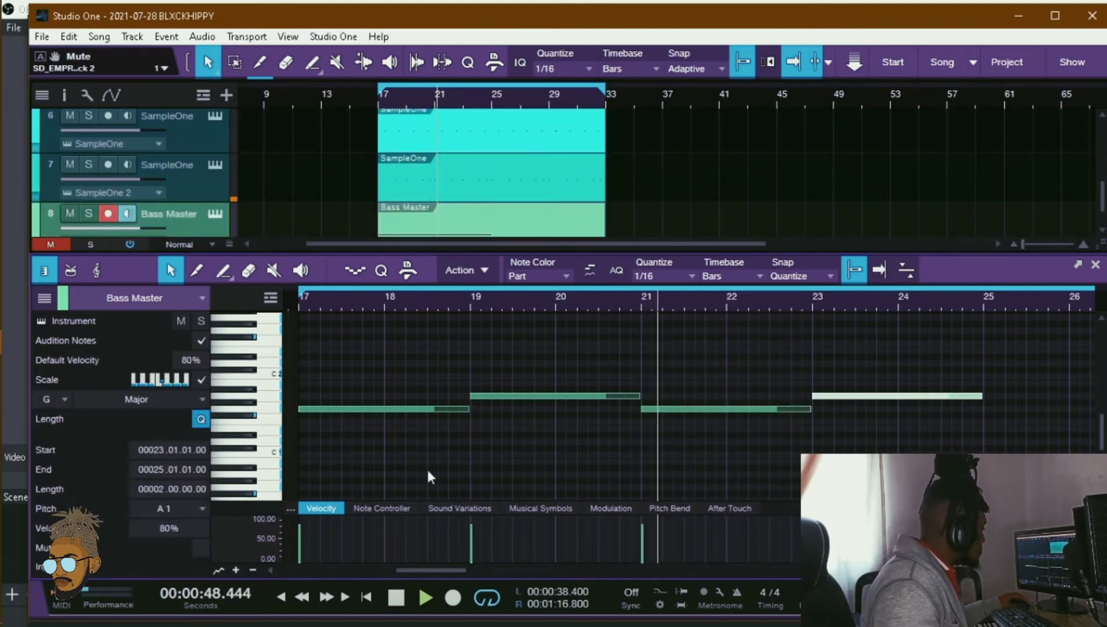
{"action": "scroll", "coordinate": [161, 509], "scroll_direction": "down", "scroll_amount": 3}
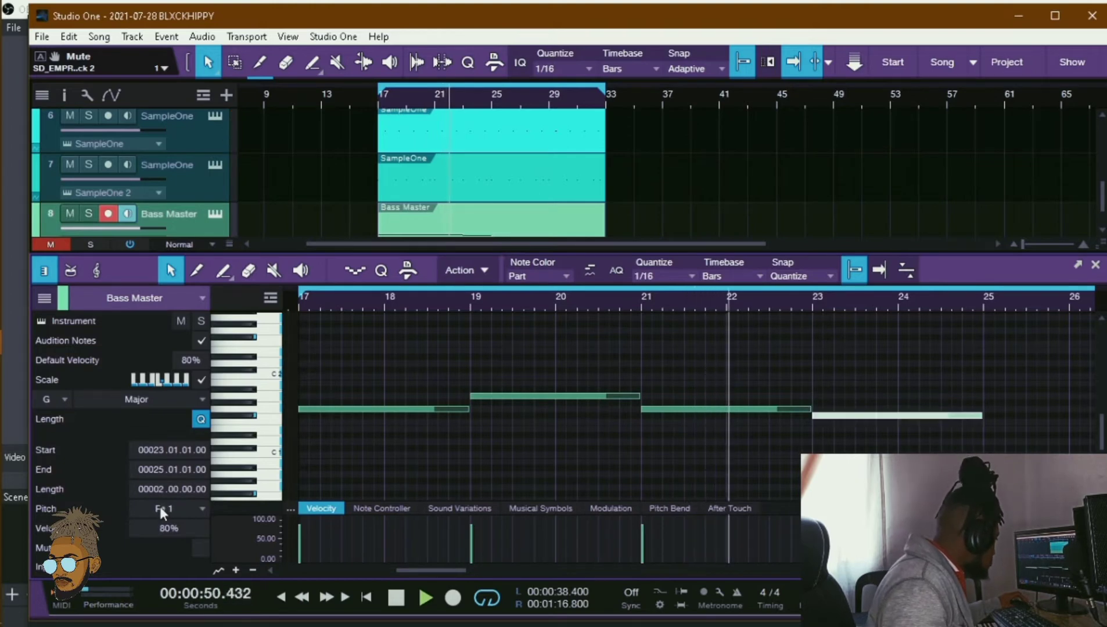
- Audition several pitches for the bass note at bar 23 during playback, and set it to E 1
{"action": "scroll", "coordinate": [160, 508], "scroll_direction": "down", "scroll_amount": 2}
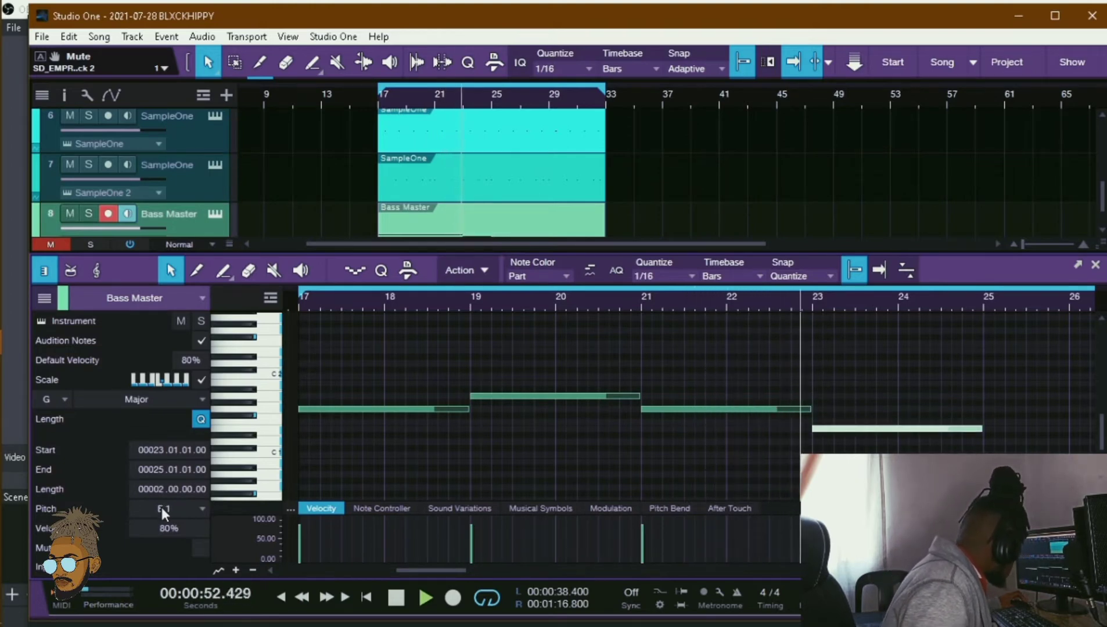
{"action": "scroll", "coordinate": [161, 507], "scroll_direction": "up", "scroll_amount": 1}
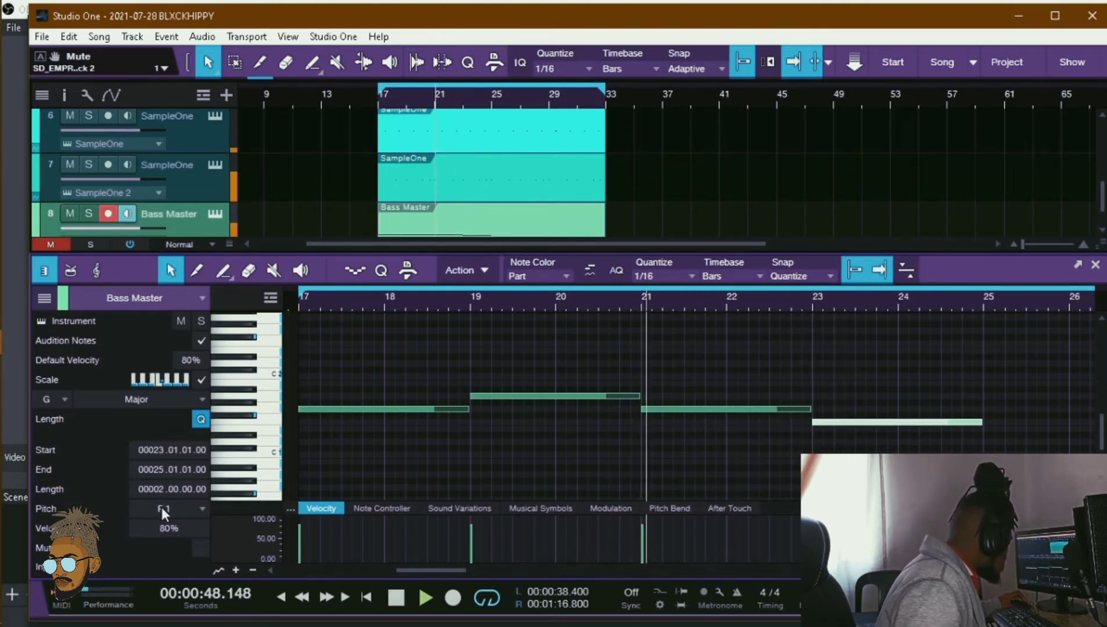
{"action": "scroll", "coordinate": [162, 507], "scroll_direction": "up", "scroll_amount": 1}
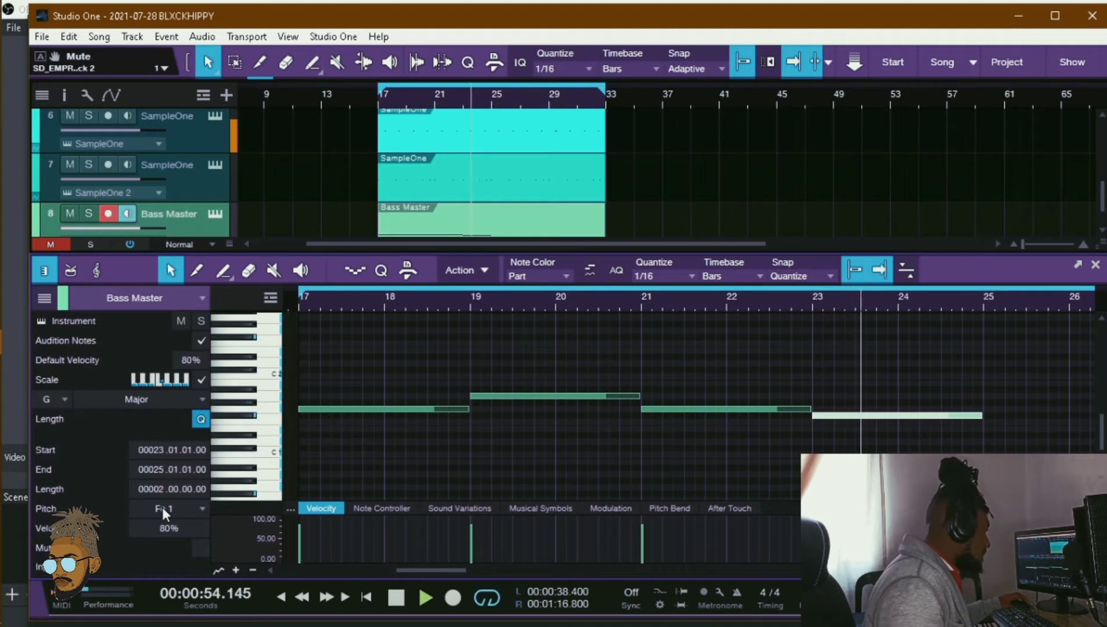
{"action": "scroll", "coordinate": [161, 507], "scroll_direction": "down", "scroll_amount": 3}
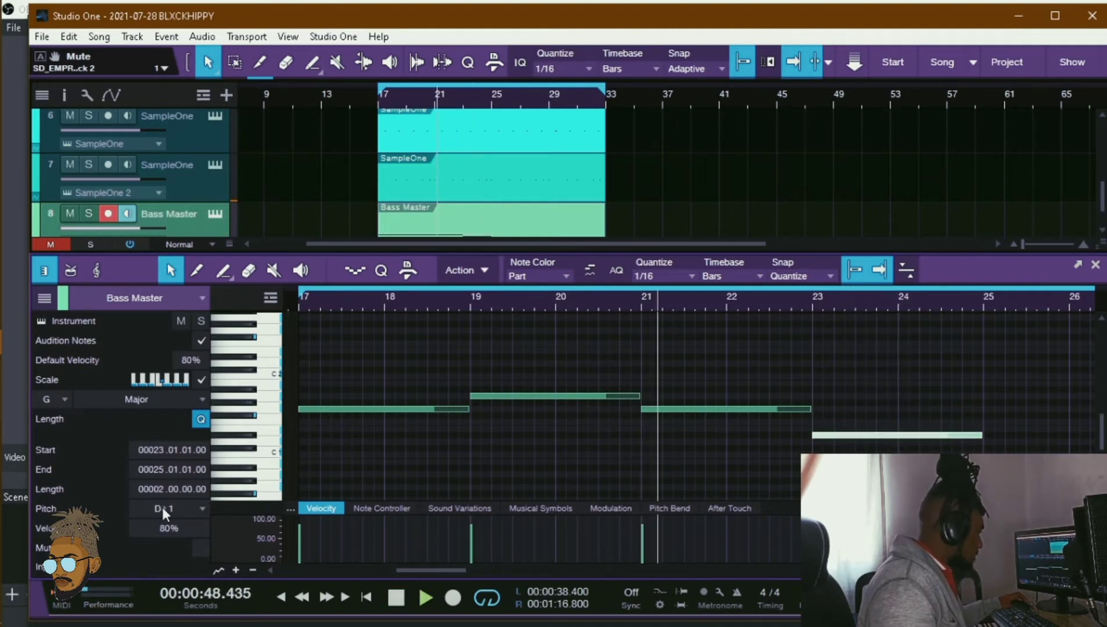
{"action": "scroll", "coordinate": [162, 506], "scroll_direction": "down", "scroll_amount": 3}
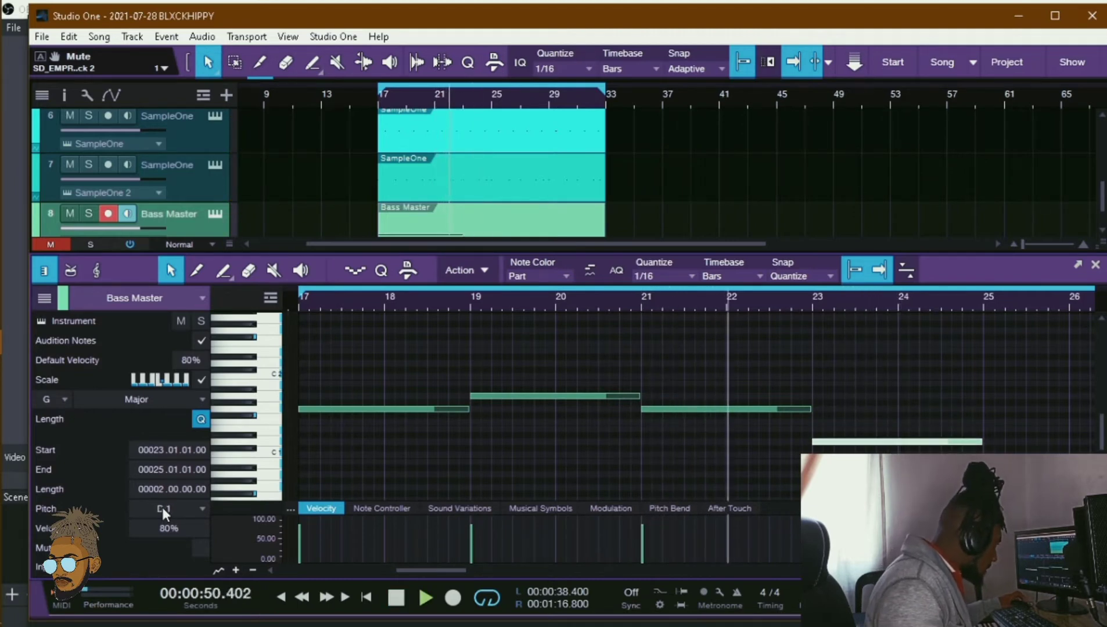
{"action": "scroll", "coordinate": [161, 507], "scroll_direction": "up", "scroll_amount": 2}
{"action": "scroll", "coordinate": [162, 507], "scroll_direction": "up", "scroll_amount": 2}
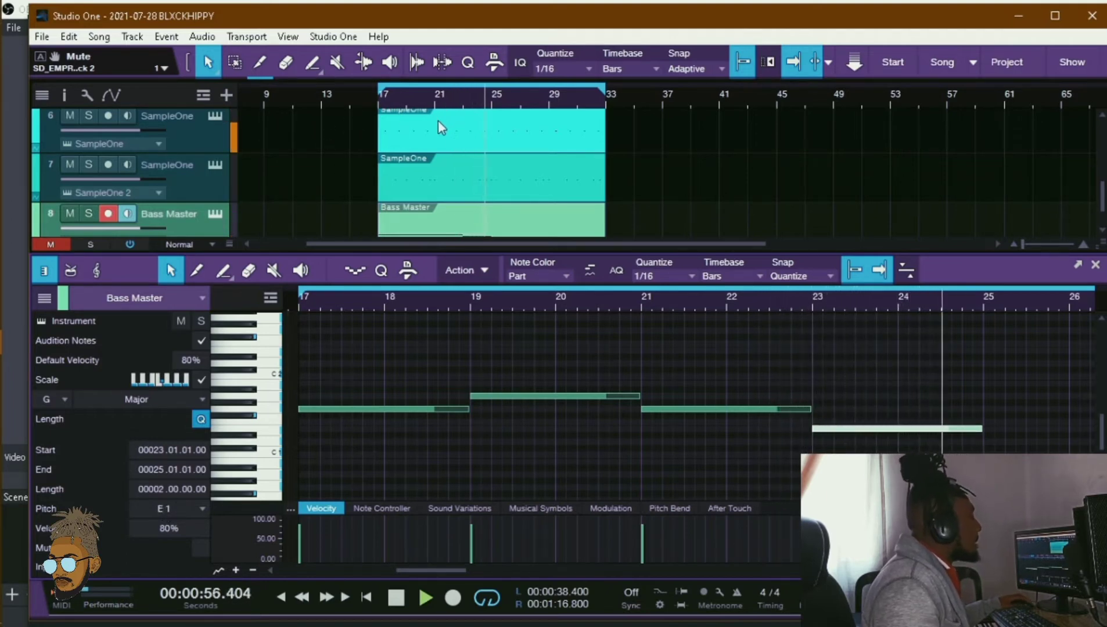
{"action": "key", "text": "space"}
{"action": "key", "text": "space"}
{"action": "key", "text": "space"}
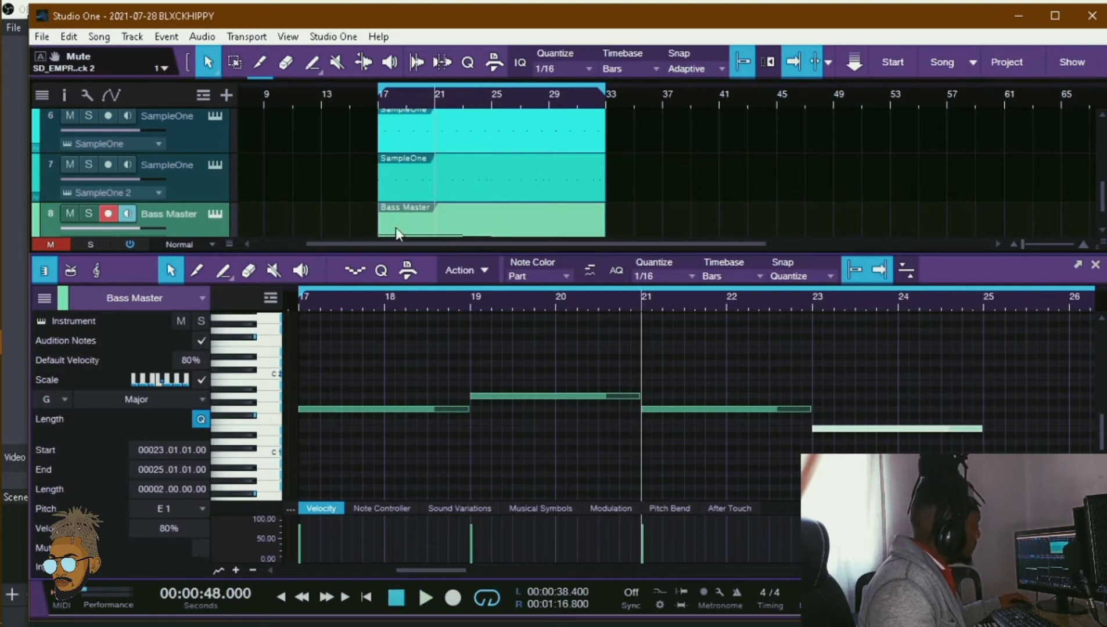
- Load the Gentle preset from the Smooth category in Bass Master, and play the bass line from bar 17
{"action": "left_click", "coordinate": [380, 102]}
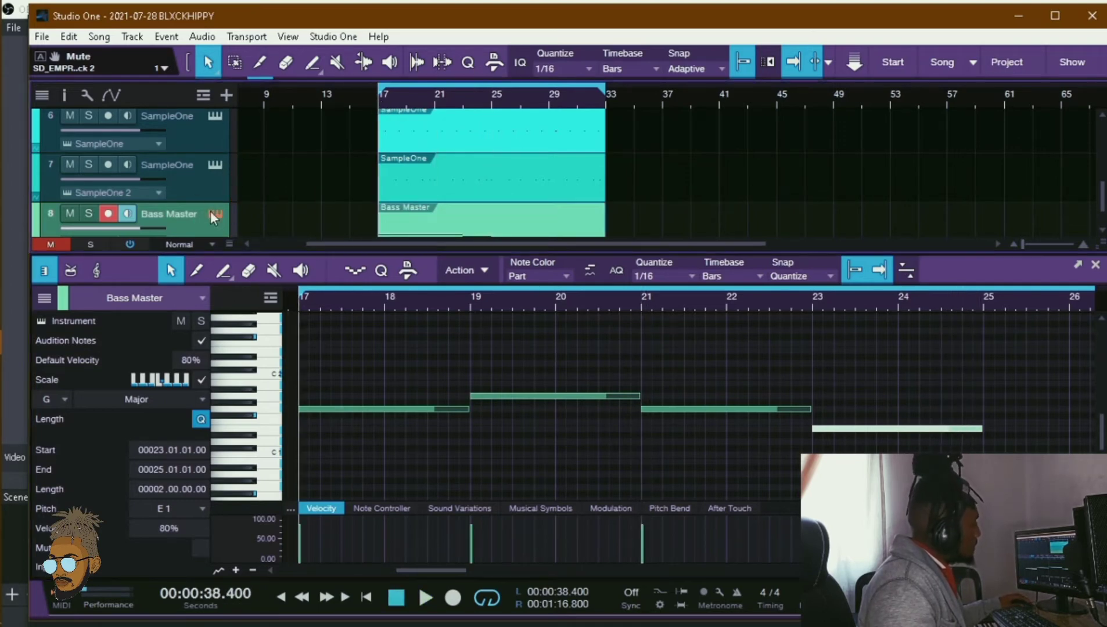
{"action": "left_click", "coordinate": [215, 214]}
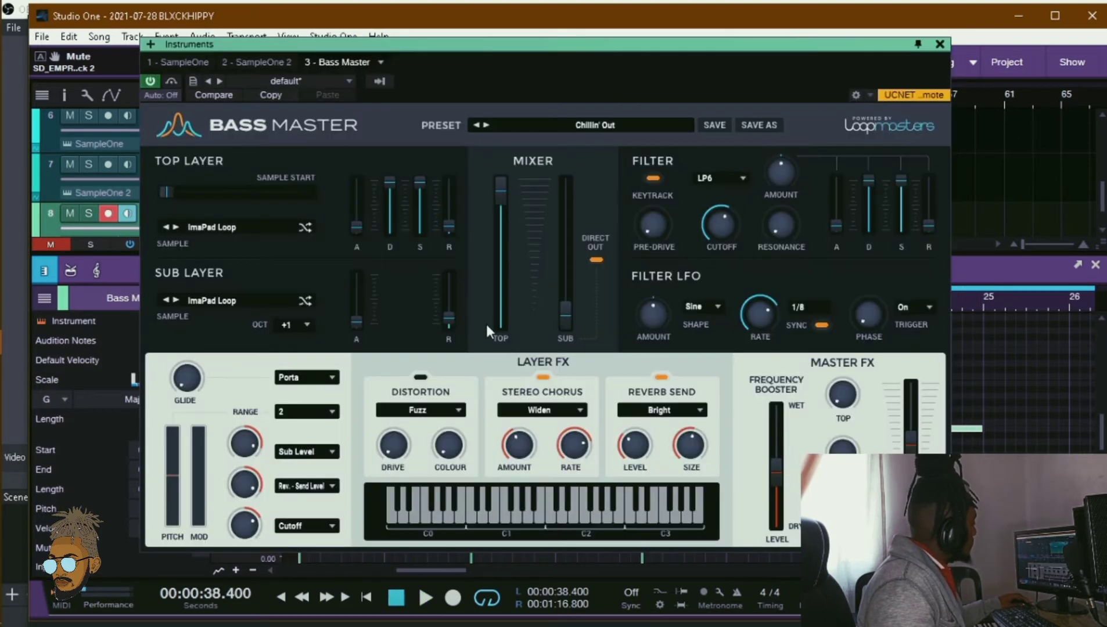
{"action": "left_click", "coordinate": [549, 131]}
{"action": "mouse_move", "coordinate": [569, 312]}
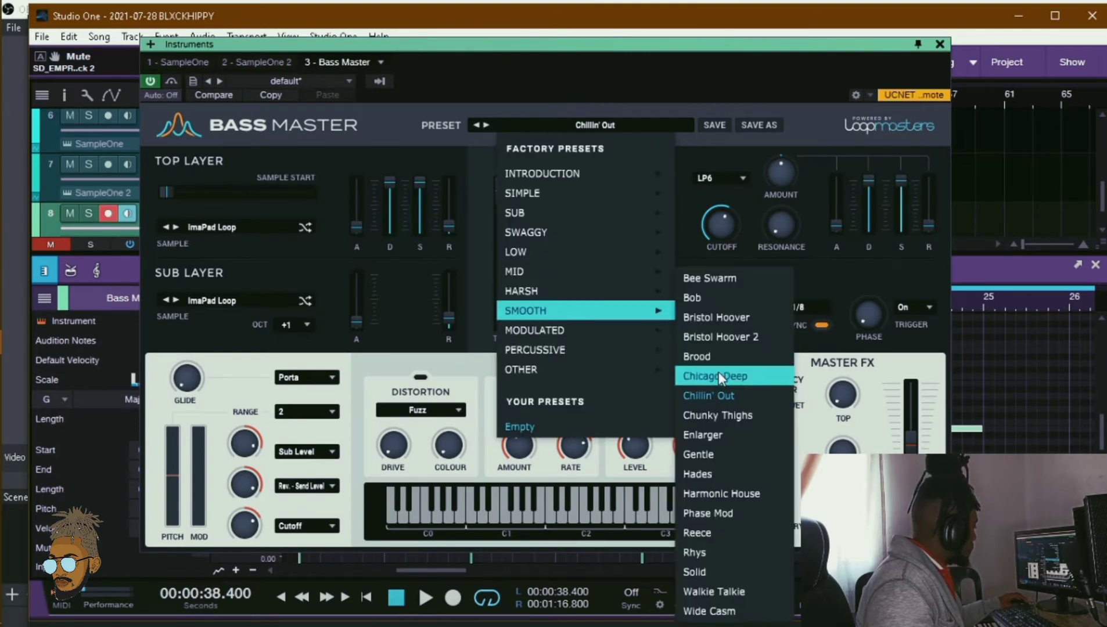
{"action": "left_click", "coordinate": [705, 454]}
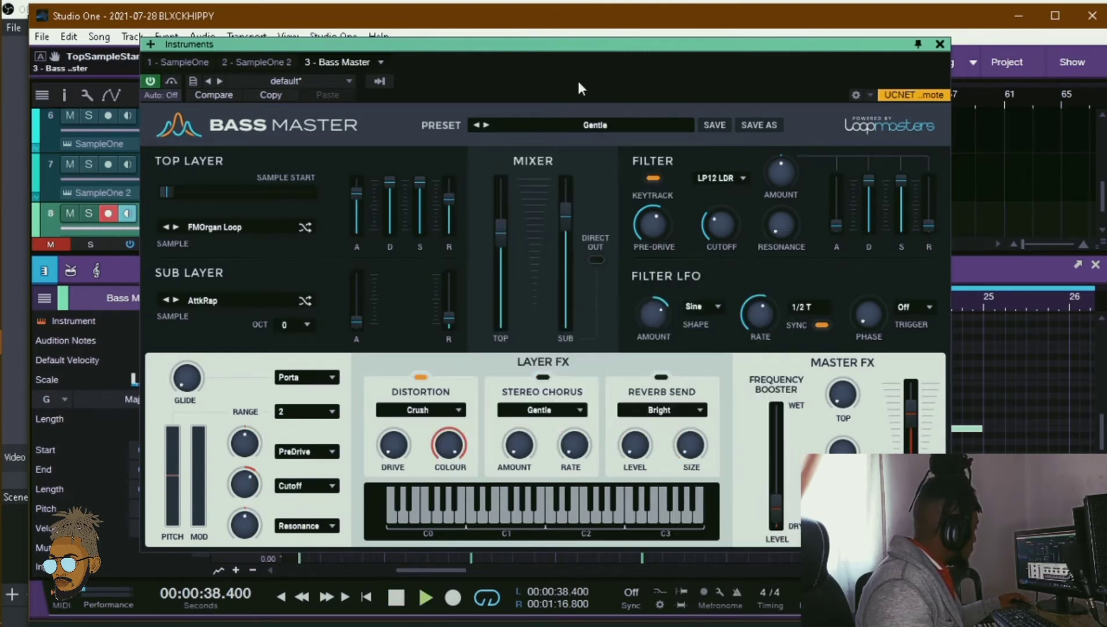
{"action": "left_click", "coordinate": [939, 44]}
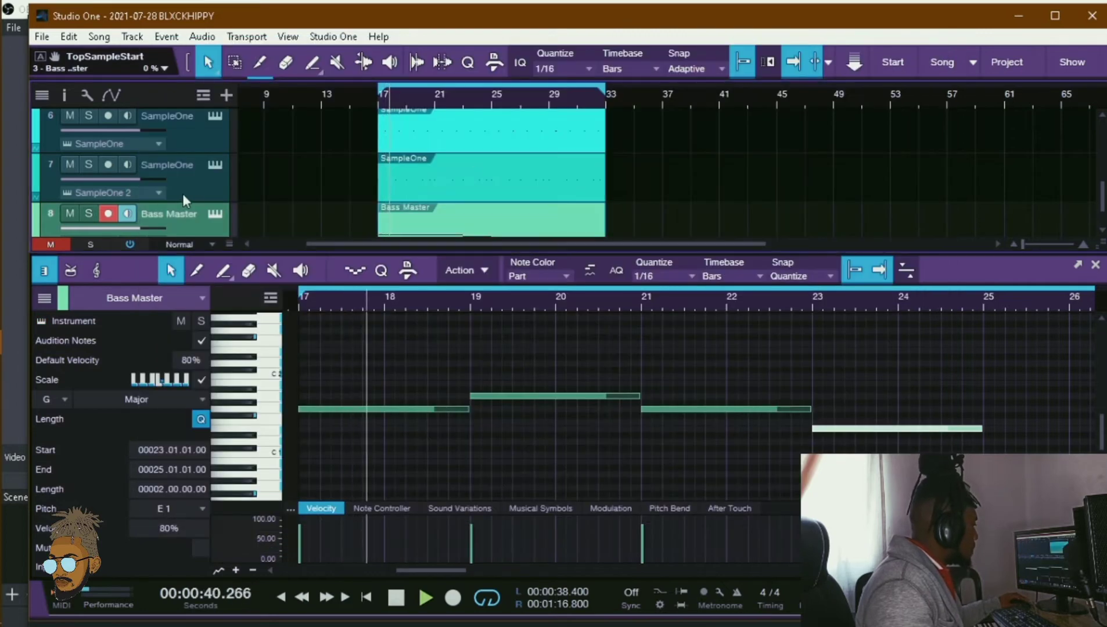
{"action": "key", "text": "space"}
{"action": "key", "text": "space"}
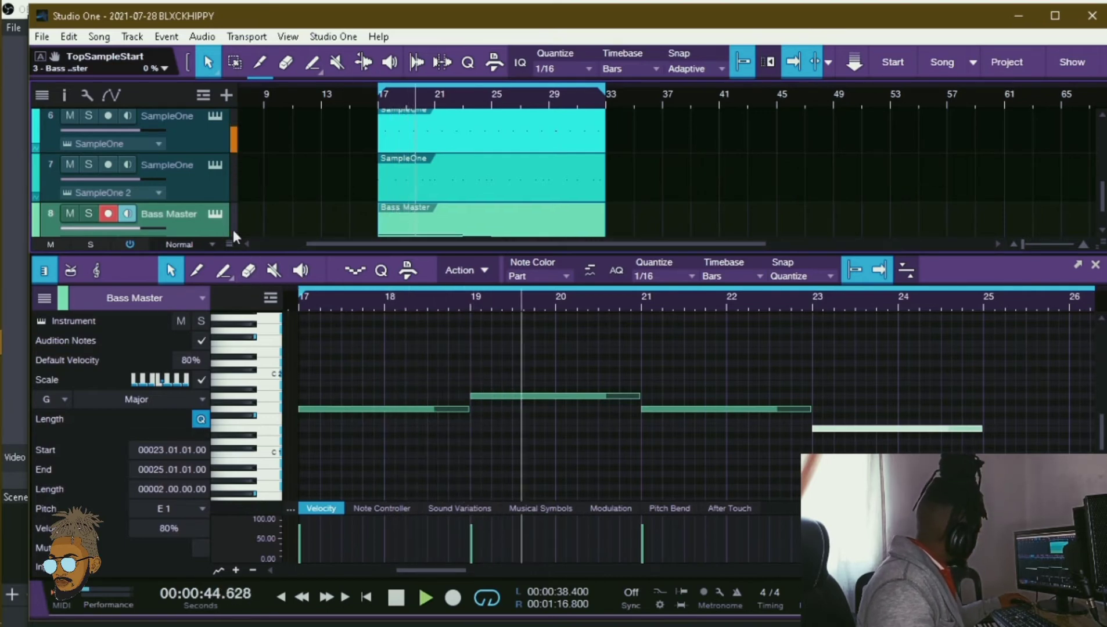
- Clear the bass track's solo and lower Bass Master's master level to -12.7 dB while playing the full mix
{"action": "left_click", "coordinate": [215, 213]}
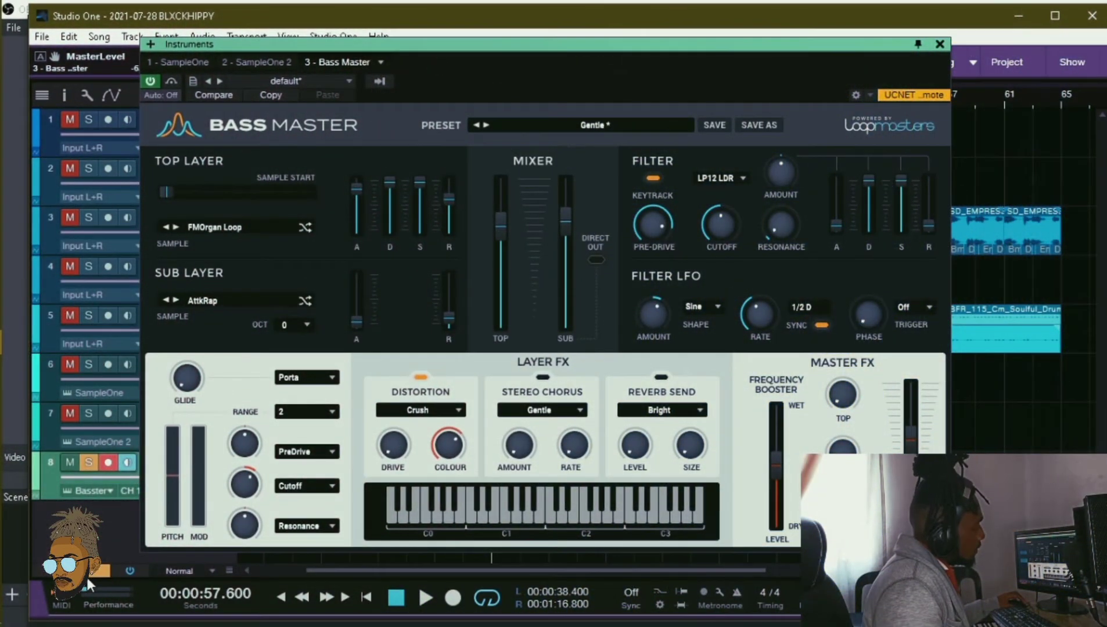
{"action": "key", "text": "space"}
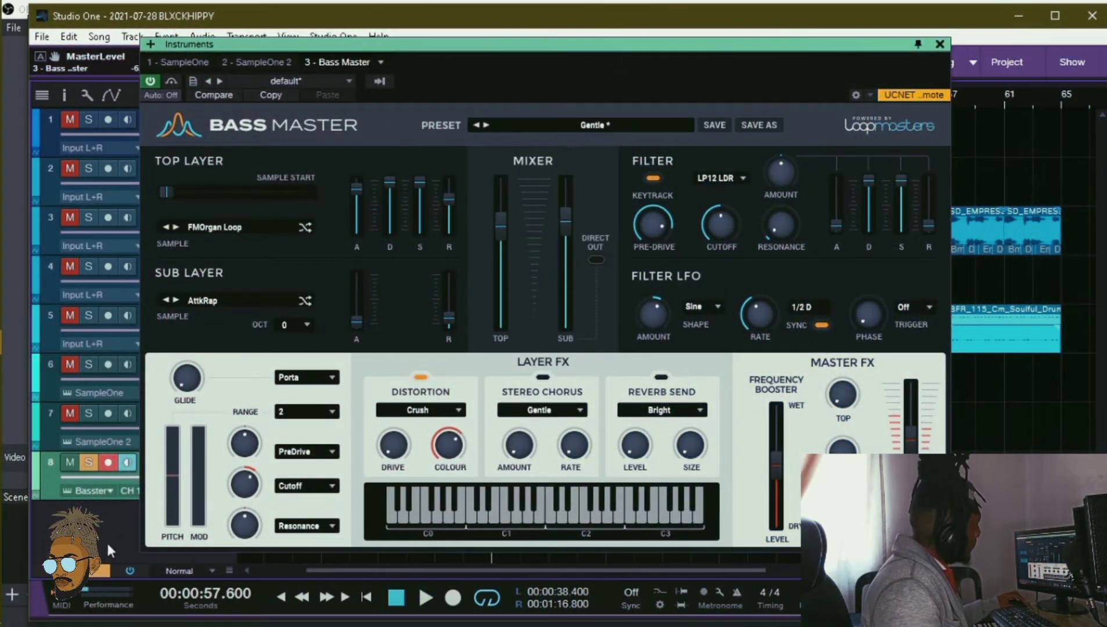
{"action": "left_click", "coordinate": [95, 573]}
{"action": "key", "text": "space"}
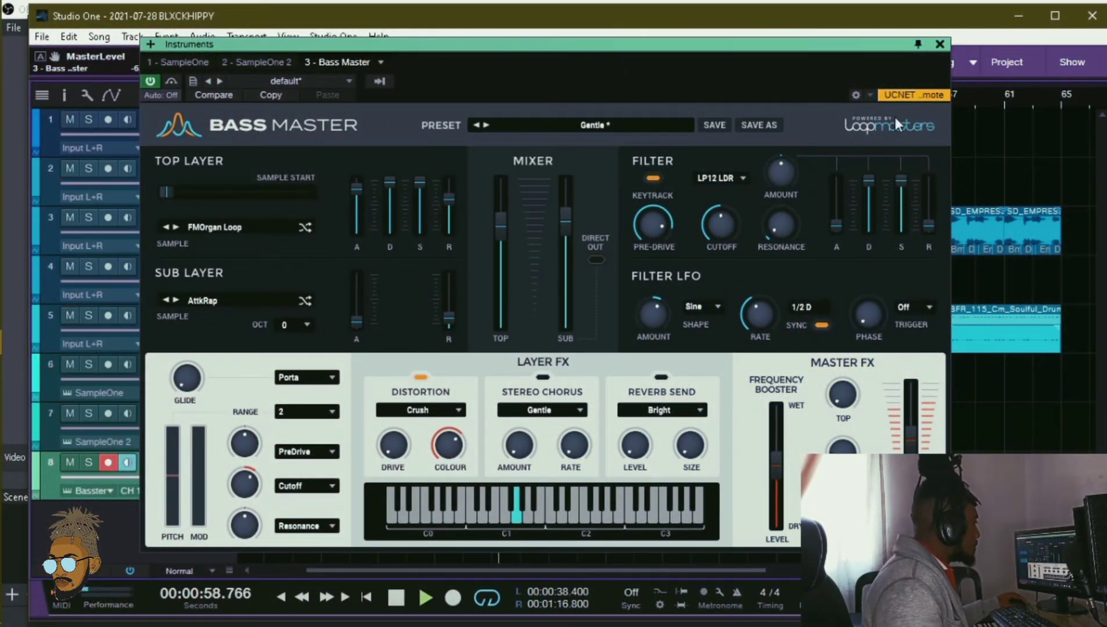
{"action": "left_click", "coordinate": [939, 44]}
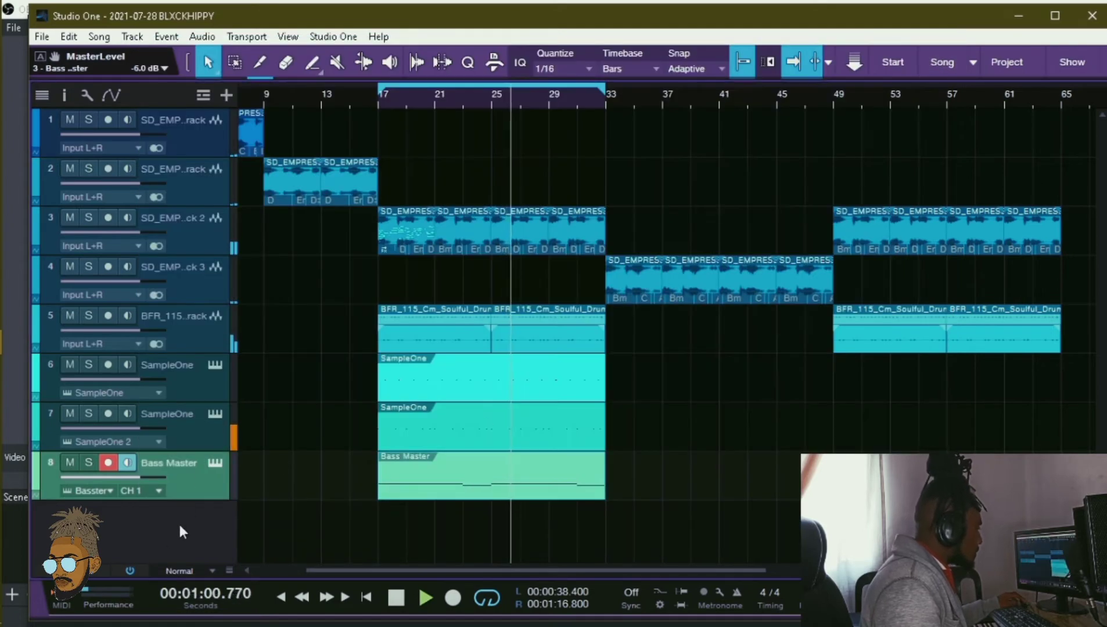
{"action": "key", "text": "space"}
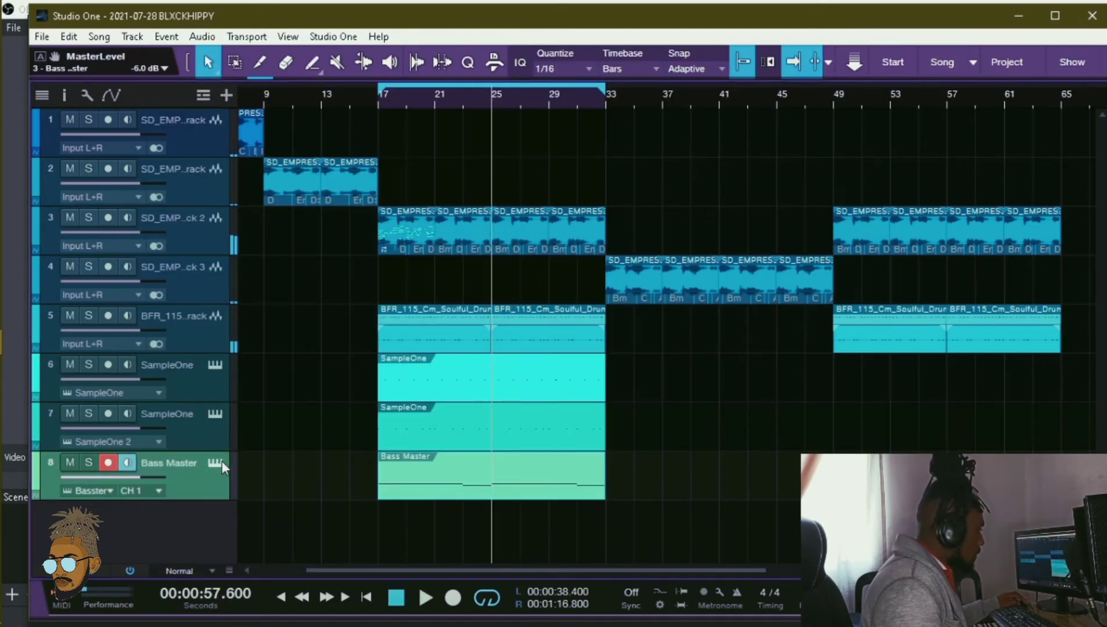
{"action": "left_click", "coordinate": [218, 462]}
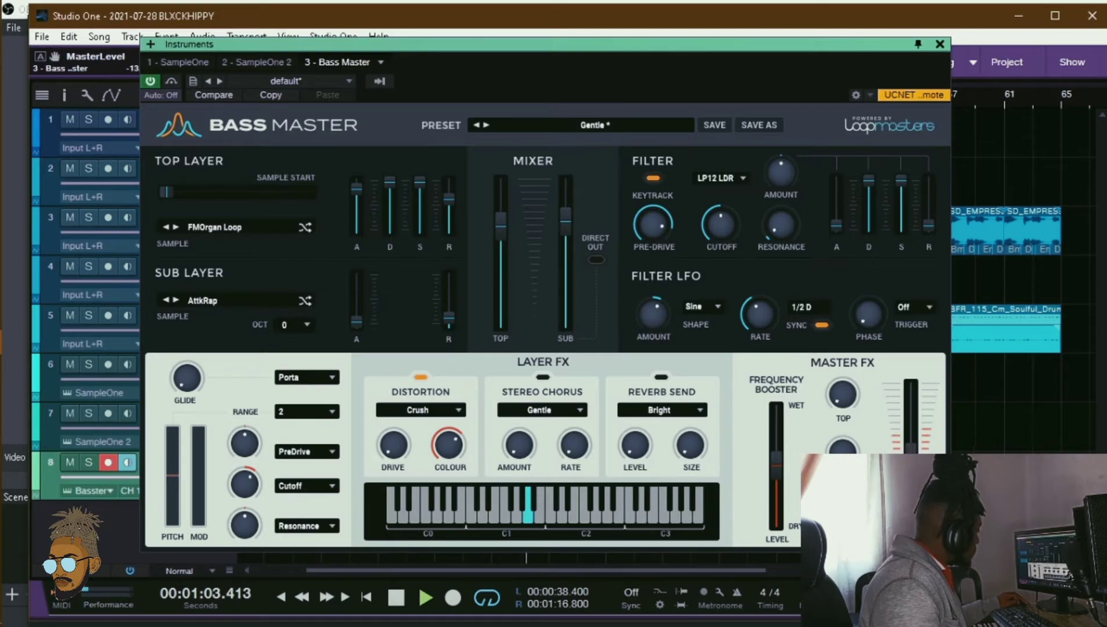
- Adjust the system speaker volume, check the audio levels in OBS, and return to Studio One to close the Bass Master window
{"action": "mouse_move", "coordinate": [13, 465]}
{"action": "left_click", "coordinate": [35, 482]}
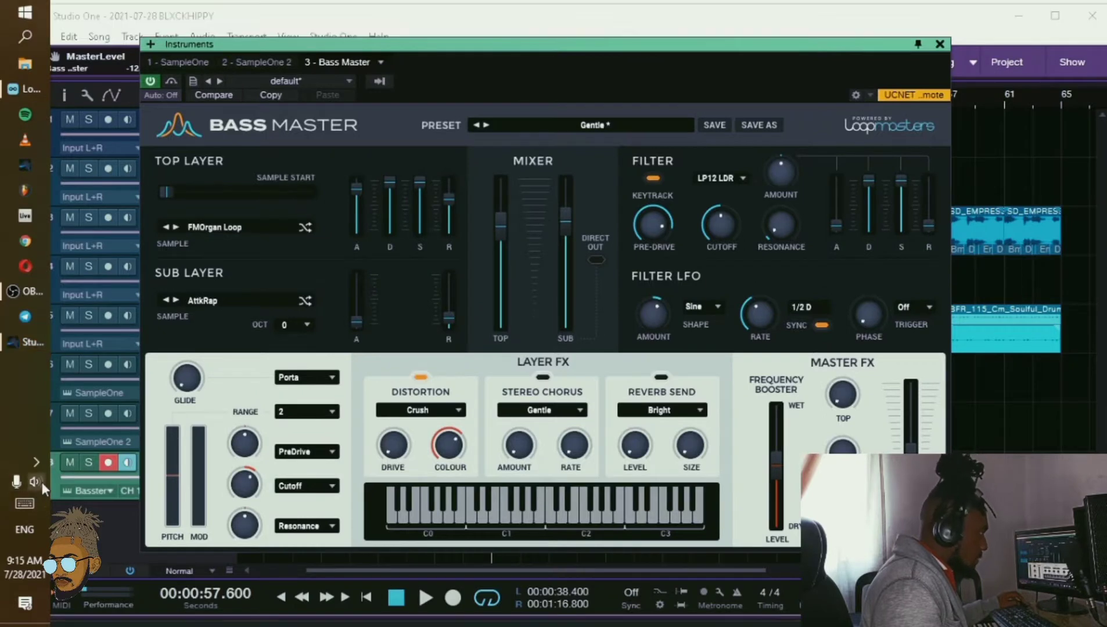
{"action": "left_click", "coordinate": [35, 483]}
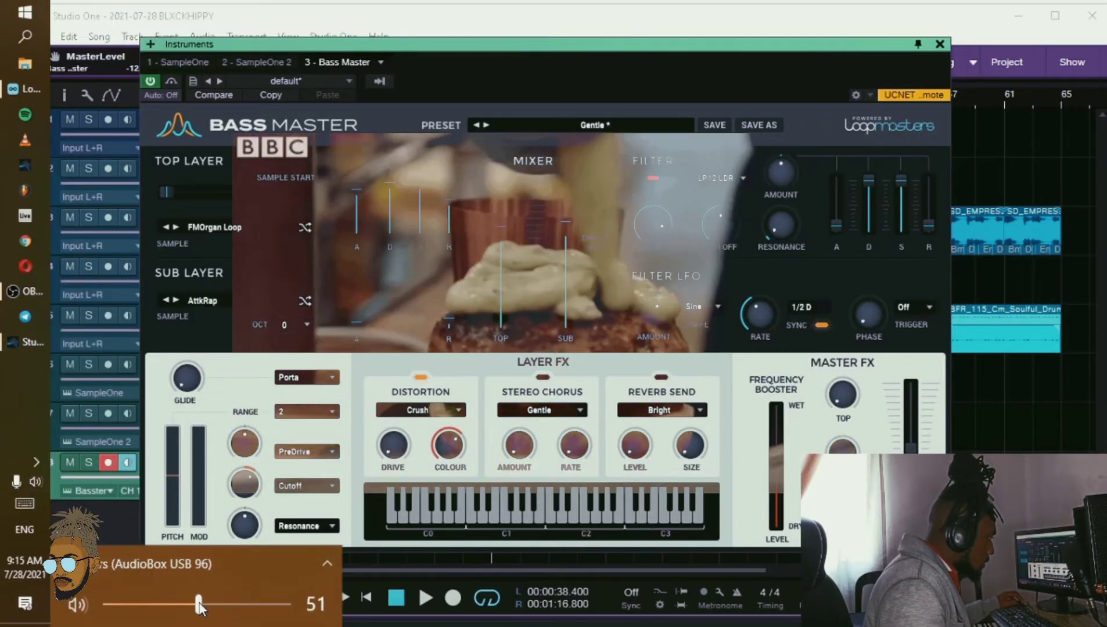
{"action": "left_click_drag", "start_coordinate": [199, 605], "coordinate": [196, 605]}
{"action": "left_click", "coordinate": [17, 292]}
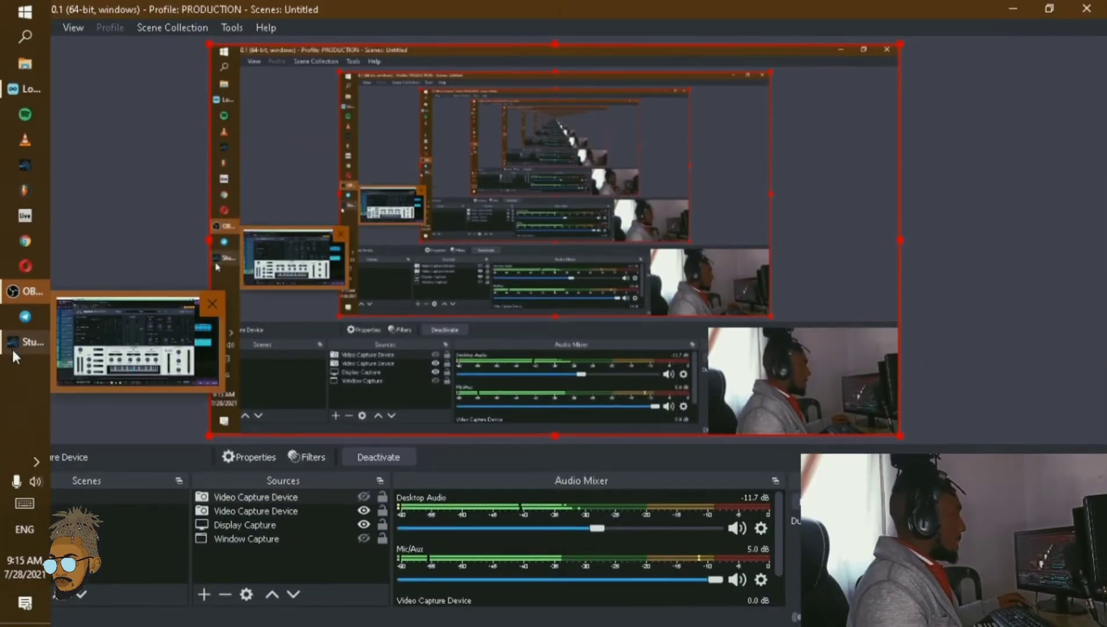
{"action": "left_click", "coordinate": [16, 356]}
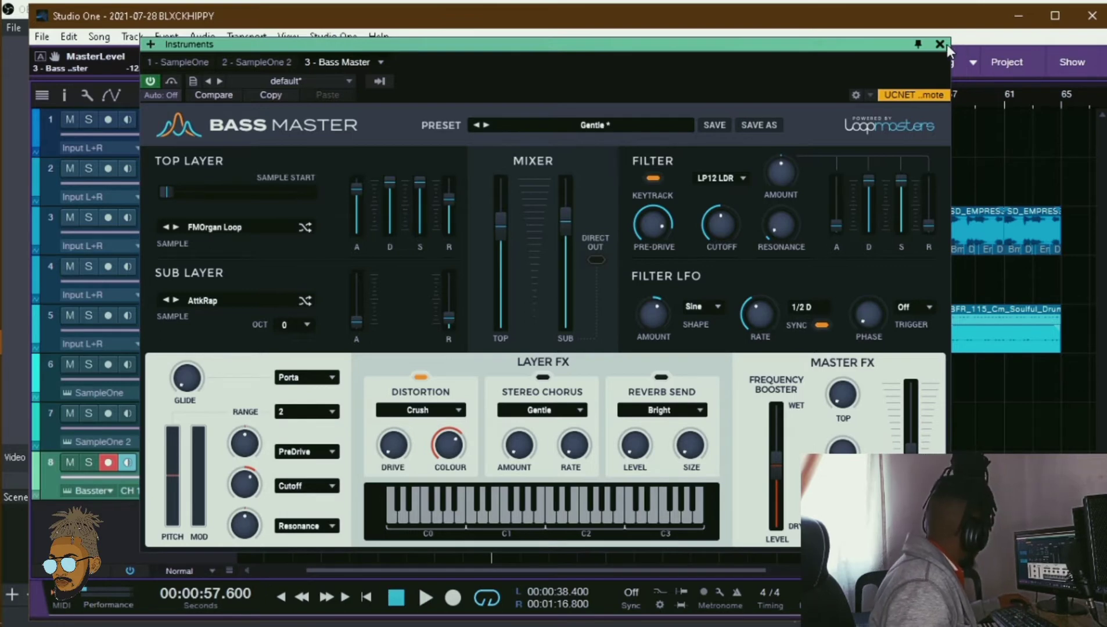
{"action": "left_click", "coordinate": [938, 44]}
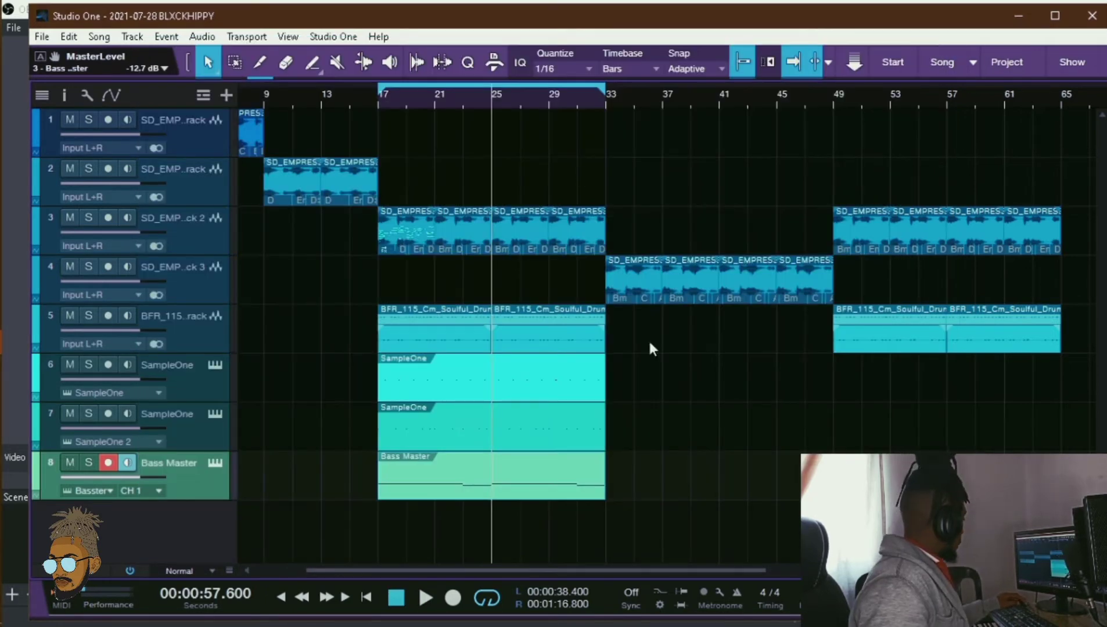
- Set the track height to Small and add PreSonus Impact as a new instrument track below the bass
{"action": "left_click", "coordinate": [225, 572]}
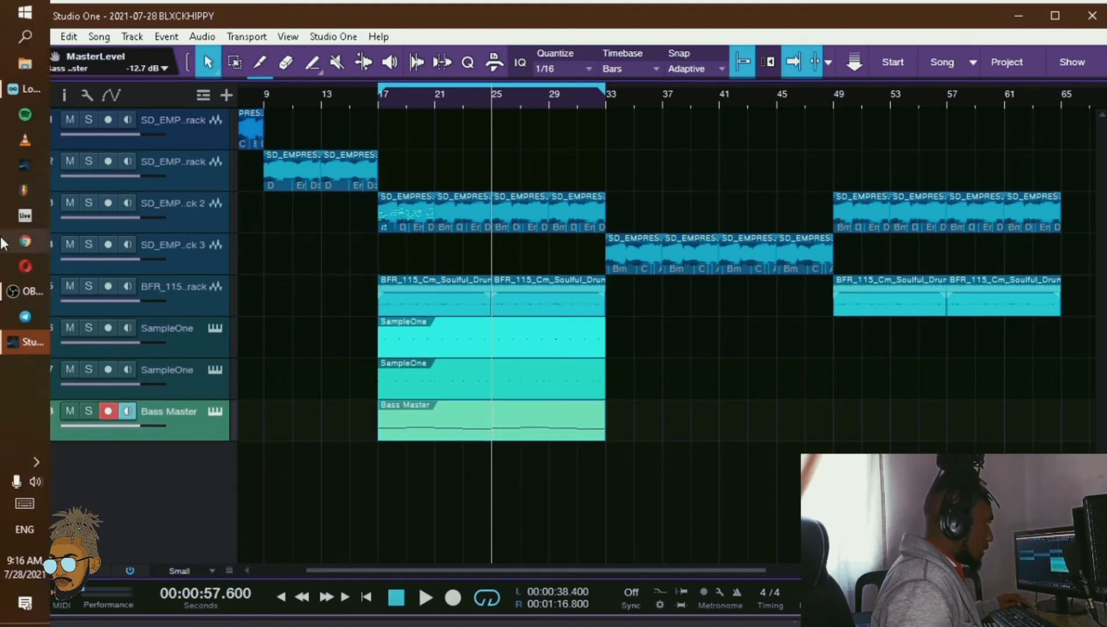
{"action": "mouse_move", "coordinate": [14, 93]}
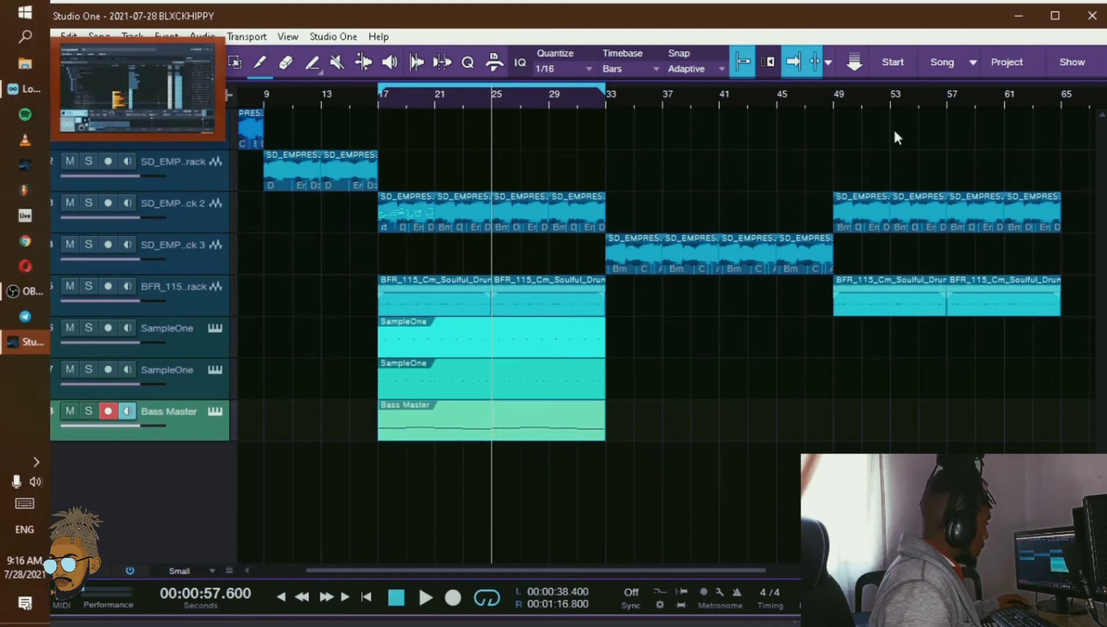
{"action": "left_click", "coordinate": [1078, 597]}
{"action": "scroll", "coordinate": [904, 373], "scroll_direction": "down", "scroll_amount": 3}
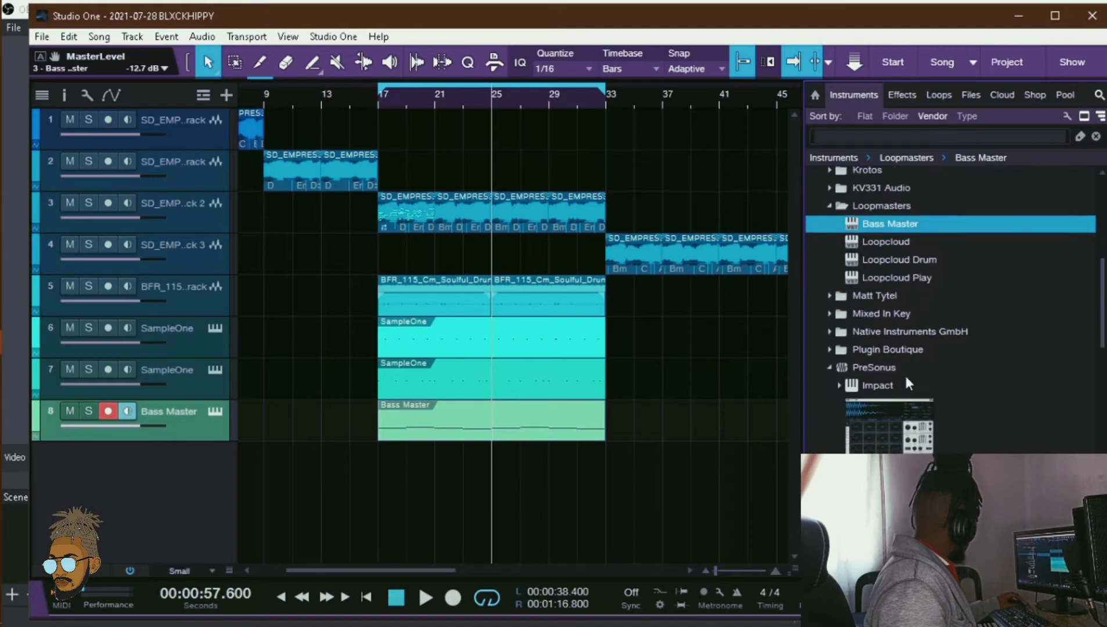
{"action": "left_click_drag", "start_coordinate": [905, 389], "coordinate": [646, 489]}
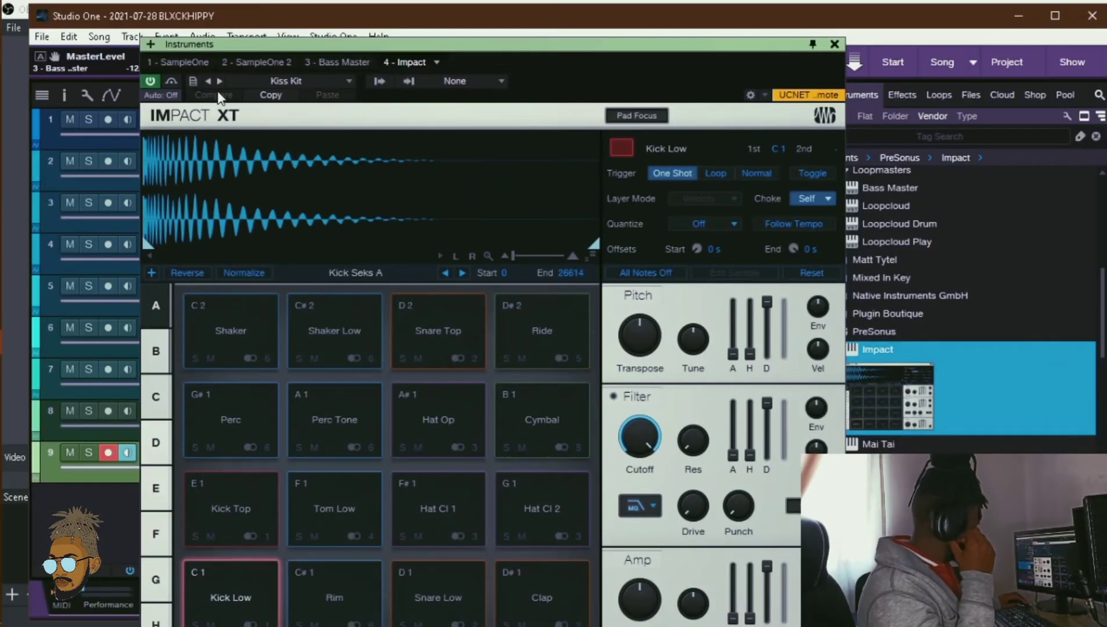
- Load the empty default preset in Impact XT in place of the Kiss Kit
{"action": "left_click", "coordinate": [243, 87]}
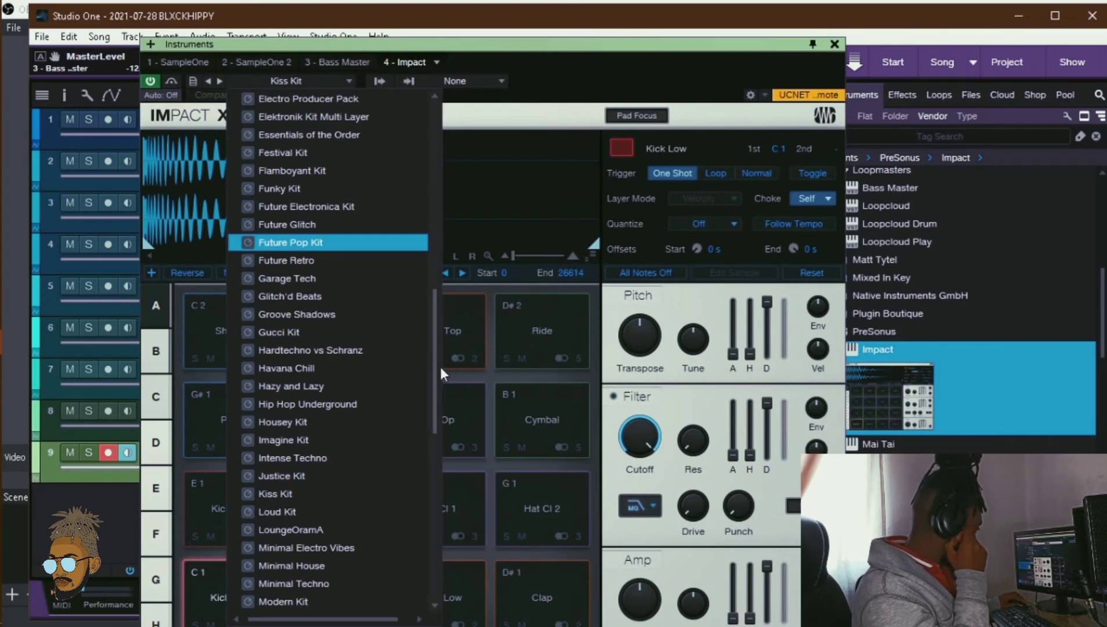
{"action": "left_click_drag", "start_coordinate": [434, 366], "coordinate": [436, 143]}
{"action": "left_click", "coordinate": [392, 100]}
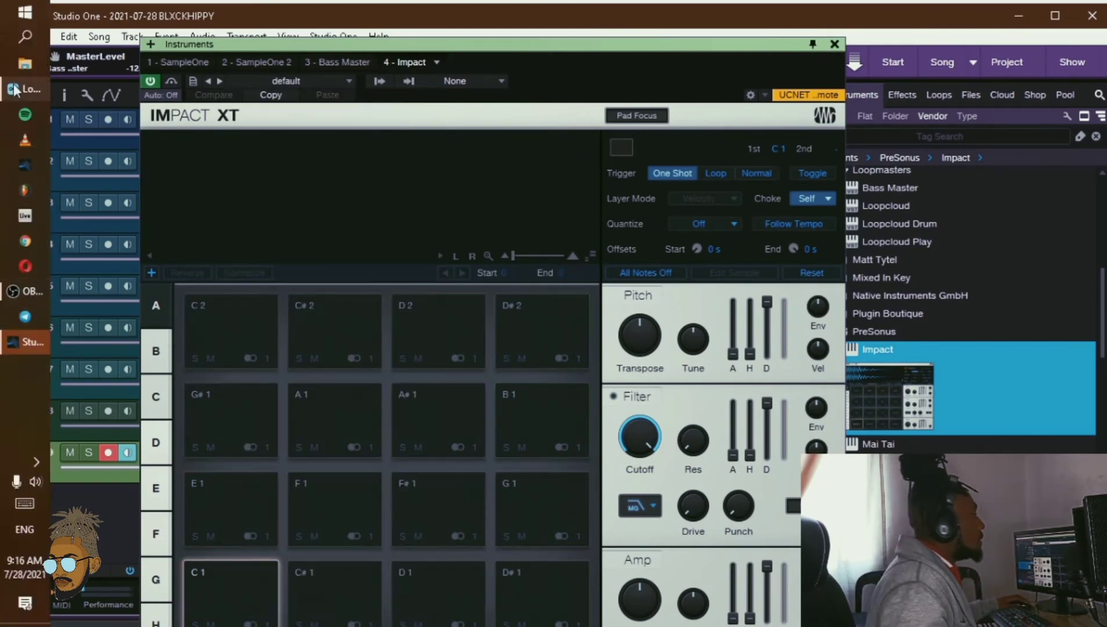
- Switch to Loopcloud and audition the Attack, Brightness and Coiled rimshots in the Cymatics Cartel Hip Hop Drum Kit's Rimshots folder
{"action": "left_click", "coordinate": [24, 88]}
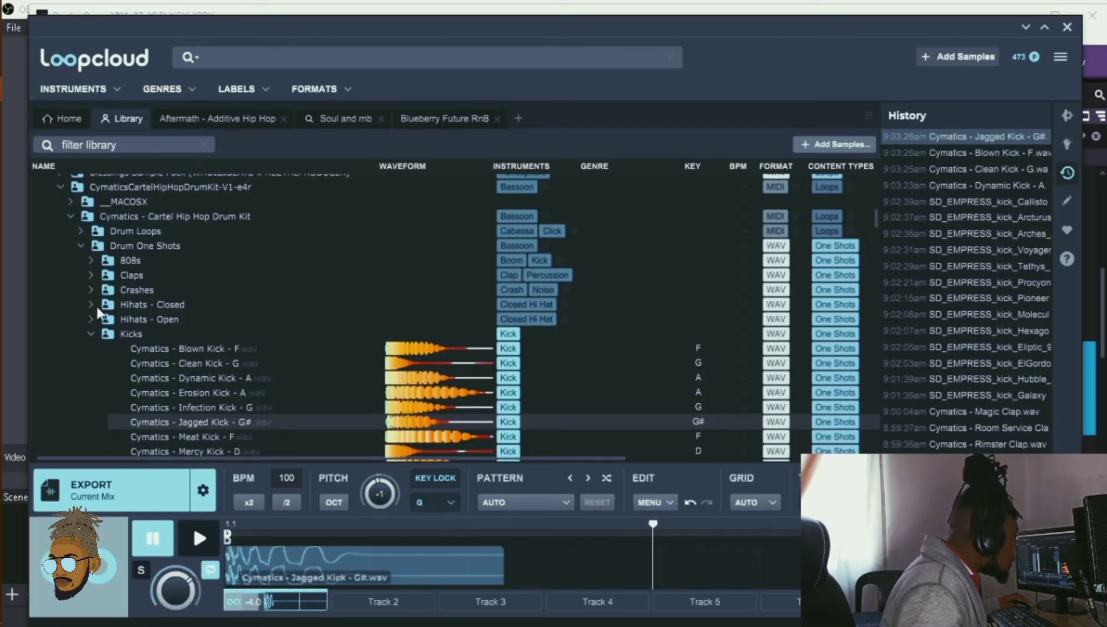
{"action": "left_click", "coordinate": [91, 333]}
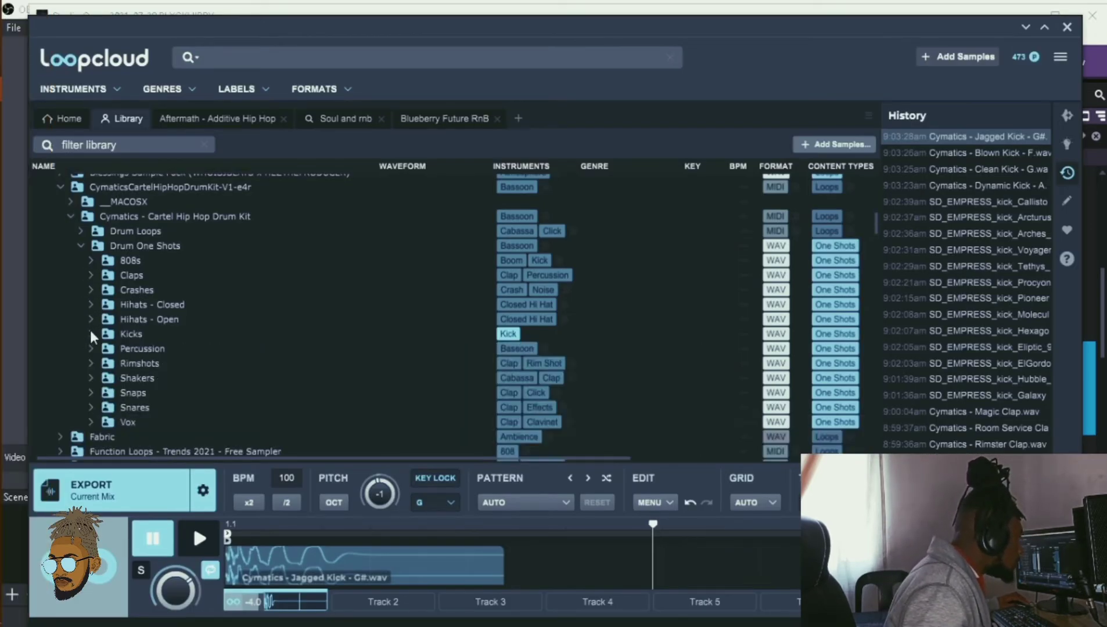
{"action": "left_click", "coordinate": [90, 363]}
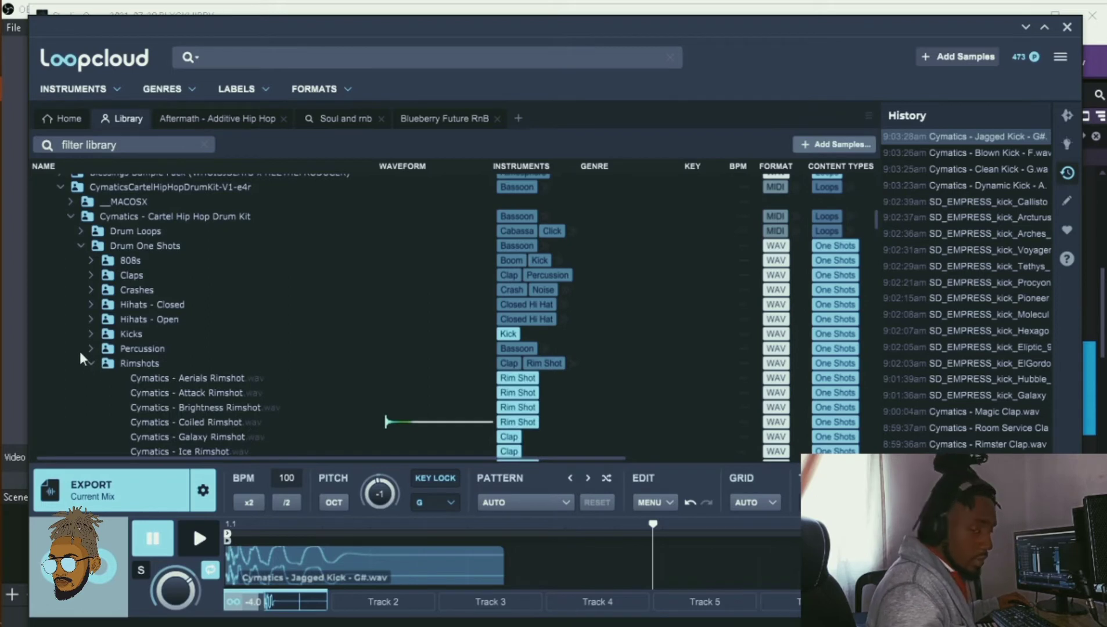
{"action": "left_click", "coordinate": [225, 397]}
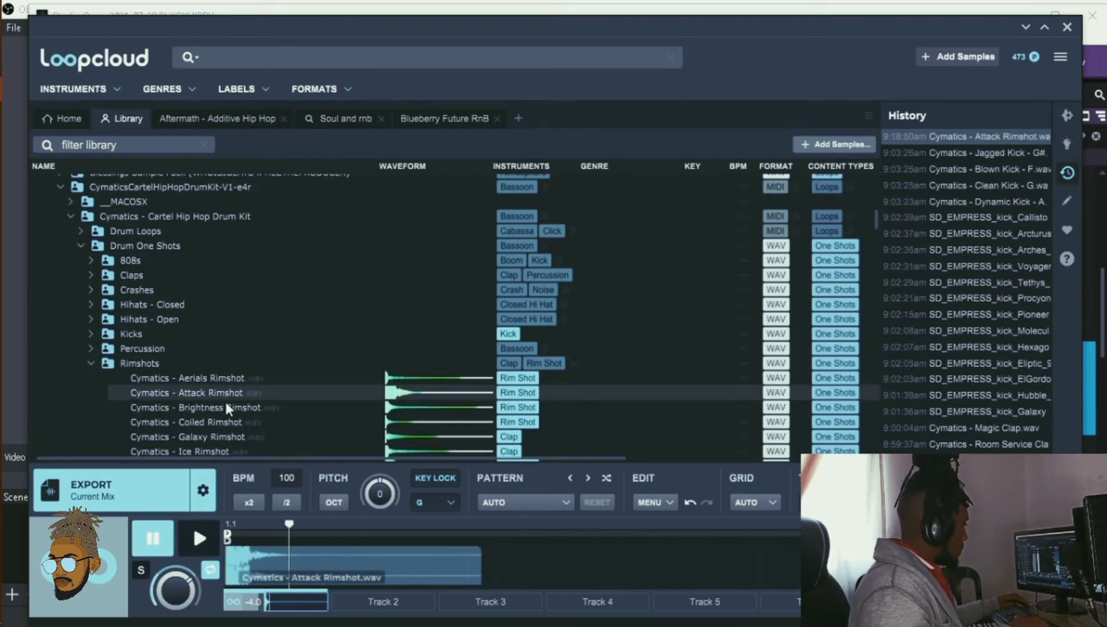
{"action": "left_click", "coordinate": [230, 406]}
{"action": "left_click", "coordinate": [223, 423]}
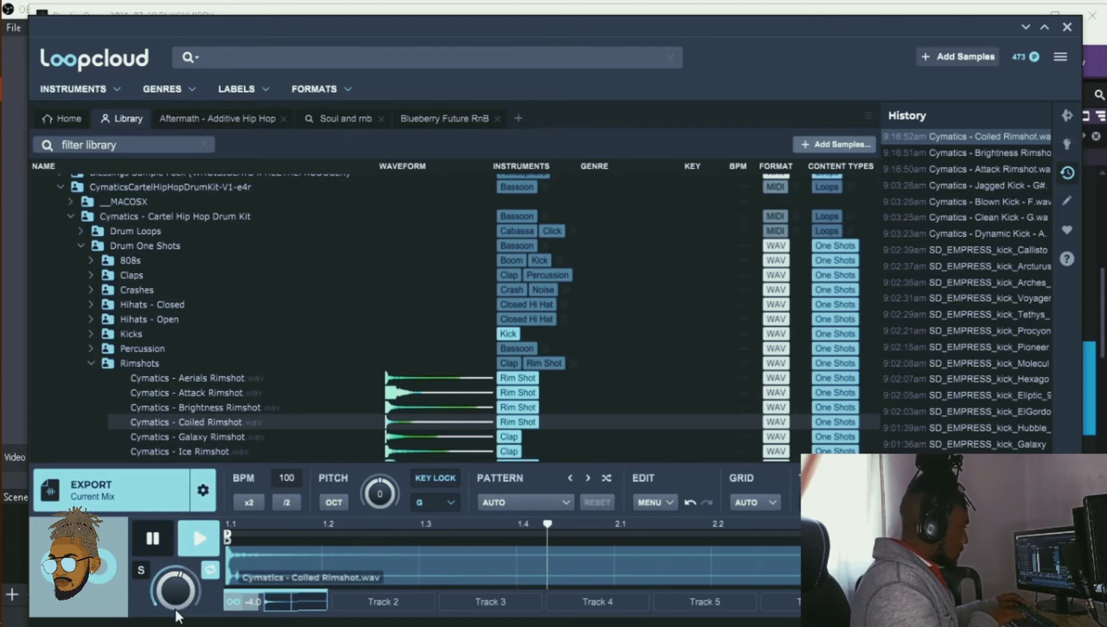
- Audition the Galaxy, Ice, Omega, Orange Stick and Pluto rimshots in the Rimshots folder
{"action": "left_click", "coordinate": [219, 437]}
{"action": "left_click", "coordinate": [228, 446]}
{"action": "scroll", "coordinate": [275, 361], "scroll_direction": "down", "scroll_amount": 2}
{"action": "key", "text": "Down"}
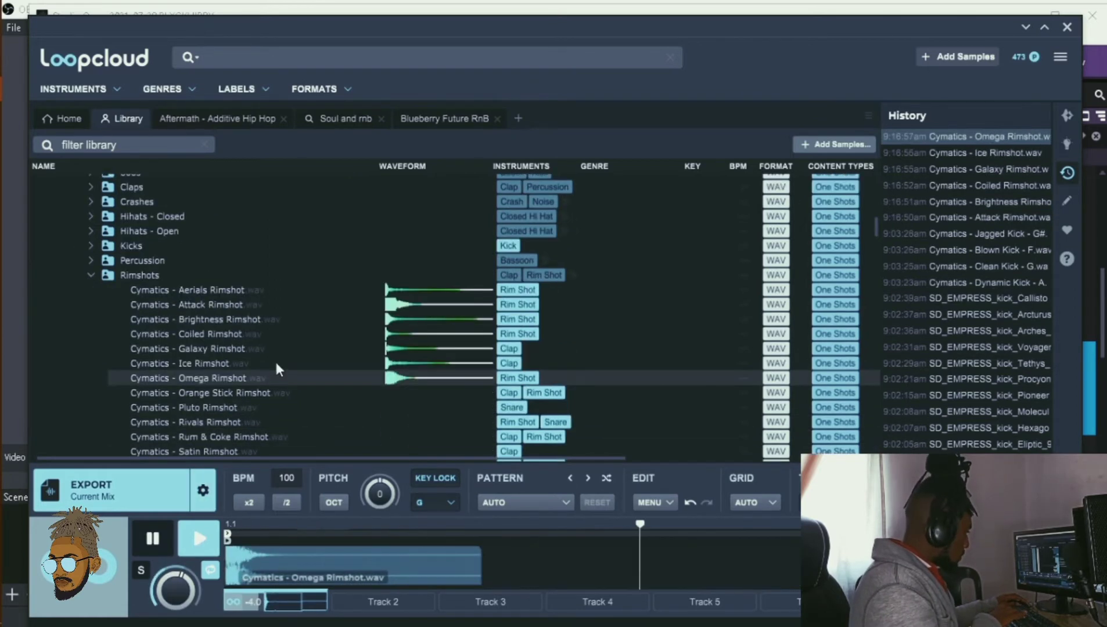
{"action": "key", "text": "Down"}
{"action": "key", "text": "Up"}
{"action": "key", "text": "Down"}
{"action": "key", "text": "Down"}
{"action": "key", "text": "Down"}
{"action": "key", "text": "Down"}
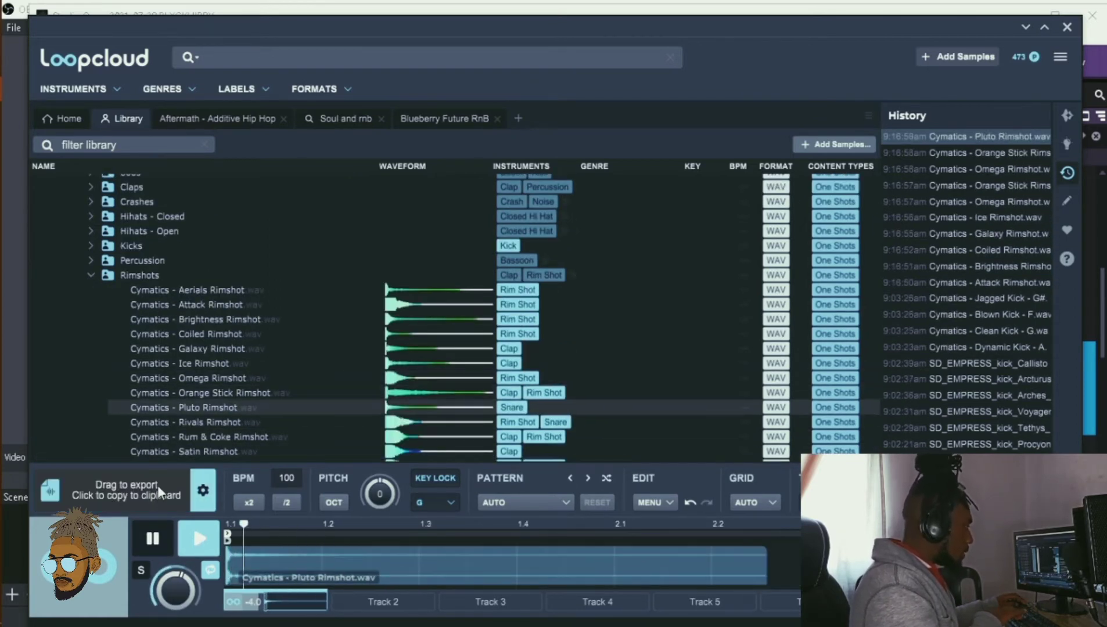
- Audition the rimshots around Rivals, Rum & Coke and Satin, and load the Omega Rimshot onto Impact XT's C 2 pad
{"action": "key", "text": "Down"}
{"action": "key", "text": "Up"}
{"action": "key", "text": "Up"}
{"action": "key", "text": "Up"}
{"action": "key", "text": "Up"}
{"action": "key", "text": "Up"}
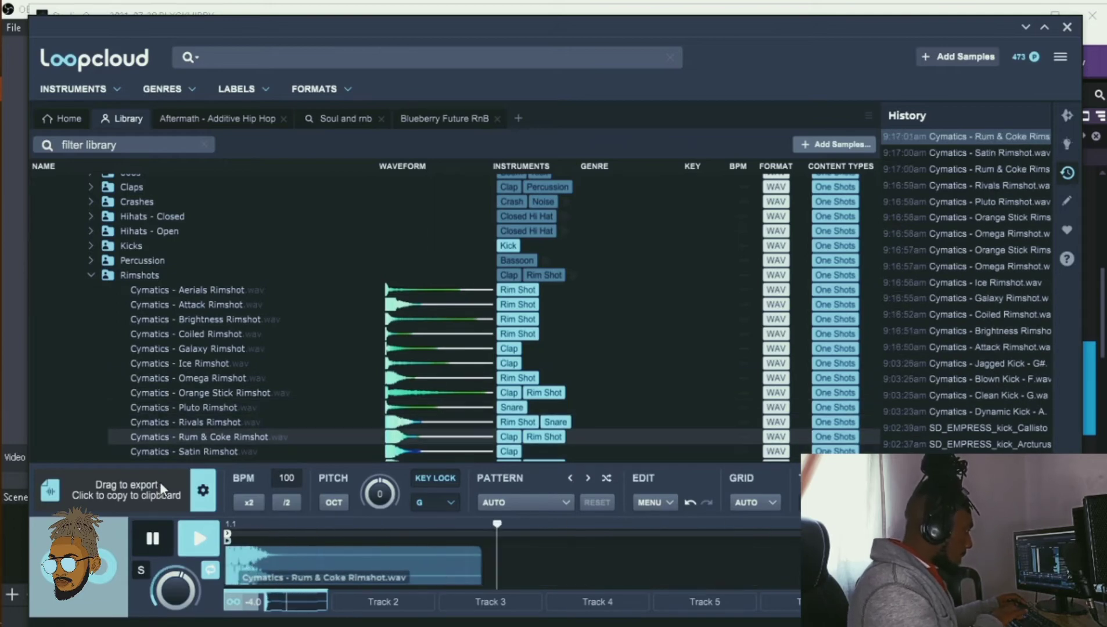
{"action": "left_click_drag", "start_coordinate": [170, 476], "coordinate": [268, 326]}
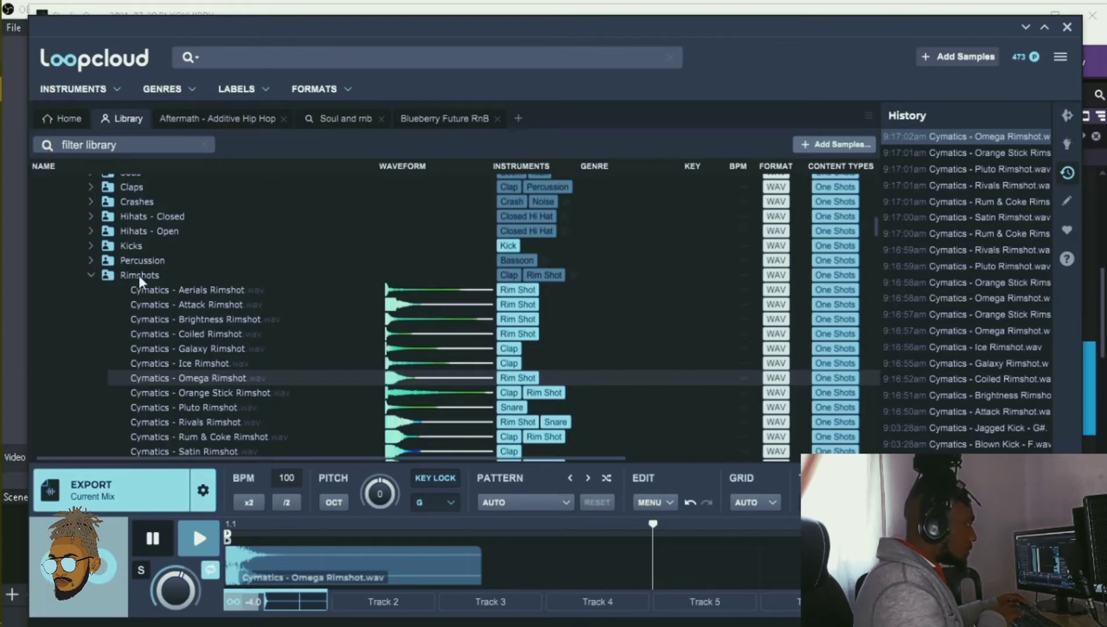
- Audition the Warble, Winter, Viral and Snarify rimshots and load the Viral Rimshot onto Impact XT's C# 2 pad
{"action": "scroll", "coordinate": [163, 322], "scroll_direction": "down", "scroll_amount": 8}
{"action": "scroll", "coordinate": [184, 278], "scroll_direction": "up", "scroll_amount": 4}
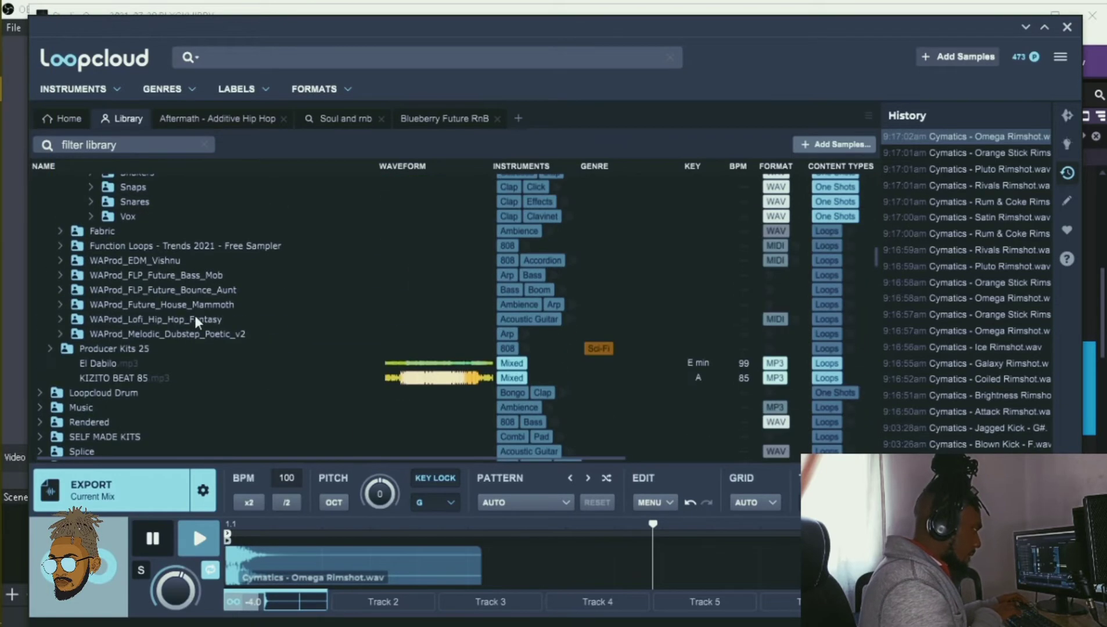
{"action": "left_click", "coordinate": [206, 297]}
{"action": "left_click", "coordinate": [212, 309]}
{"action": "left_click", "coordinate": [216, 297]}
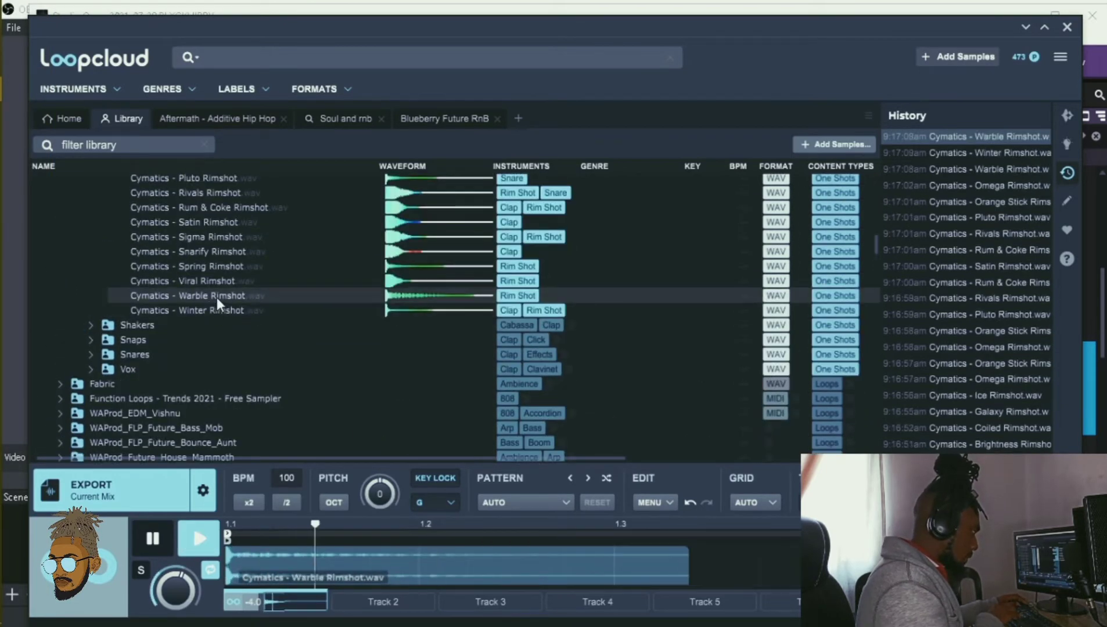
{"action": "left_click", "coordinate": [226, 311]}
{"action": "left_click", "coordinate": [226, 277]}
{"action": "left_click", "coordinate": [239, 252]}
{"action": "left_click", "coordinate": [247, 281]}
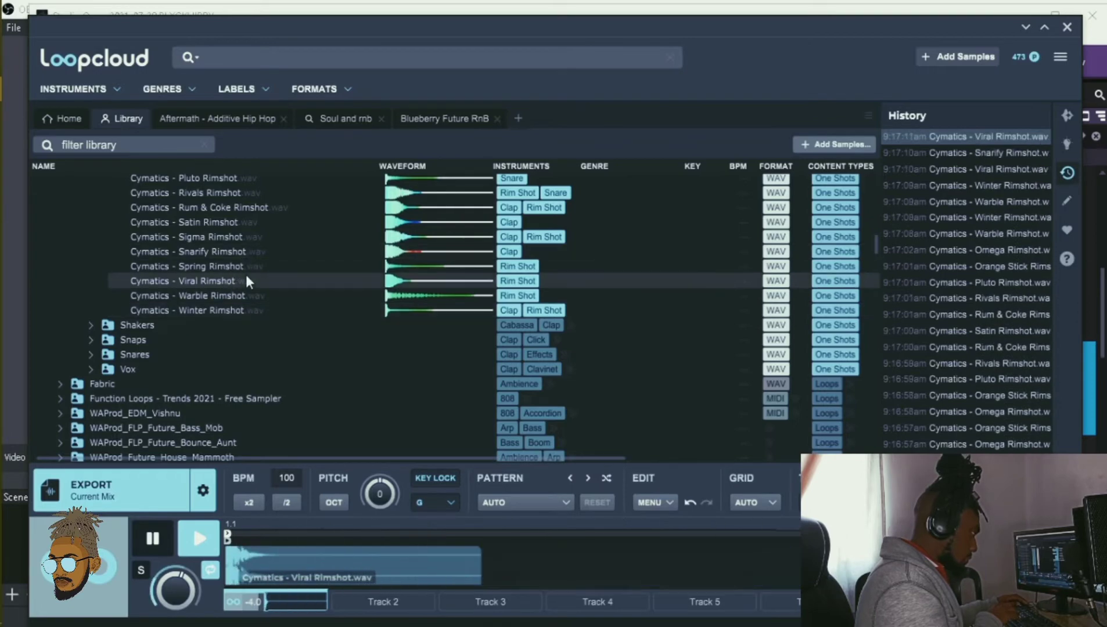
{"action": "left_click_drag", "start_coordinate": [154, 474], "coordinate": [348, 337]}
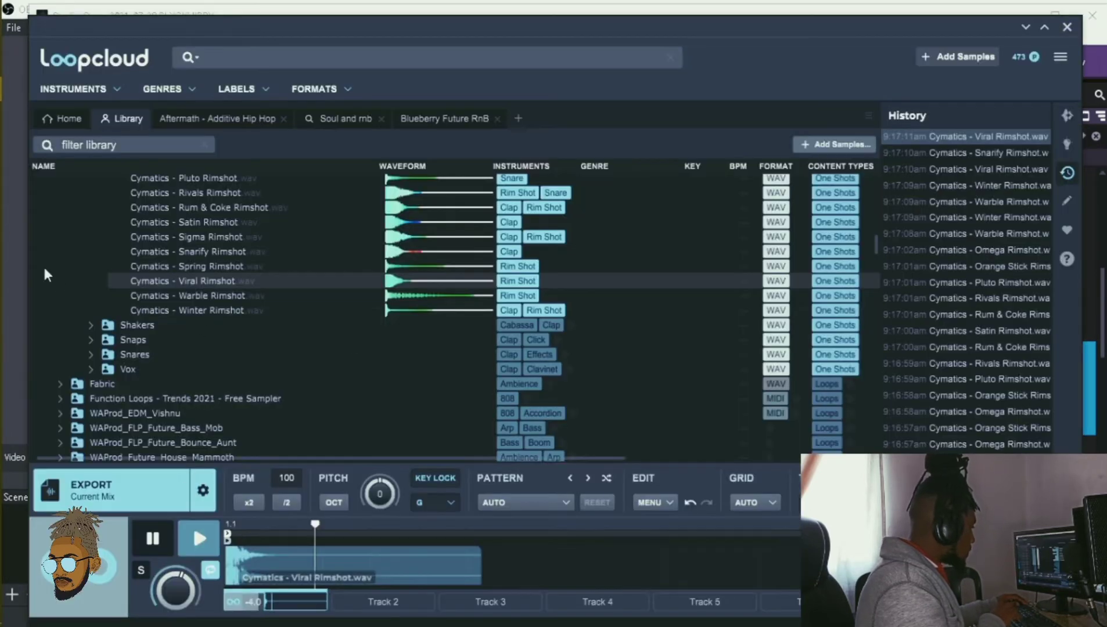
- Collapse the Rimshots folder and expand the Percussion folder of the Cymatics drum kit
{"action": "scroll", "coordinate": [258, 353], "scroll_direction": "up", "scroll_amount": 7}
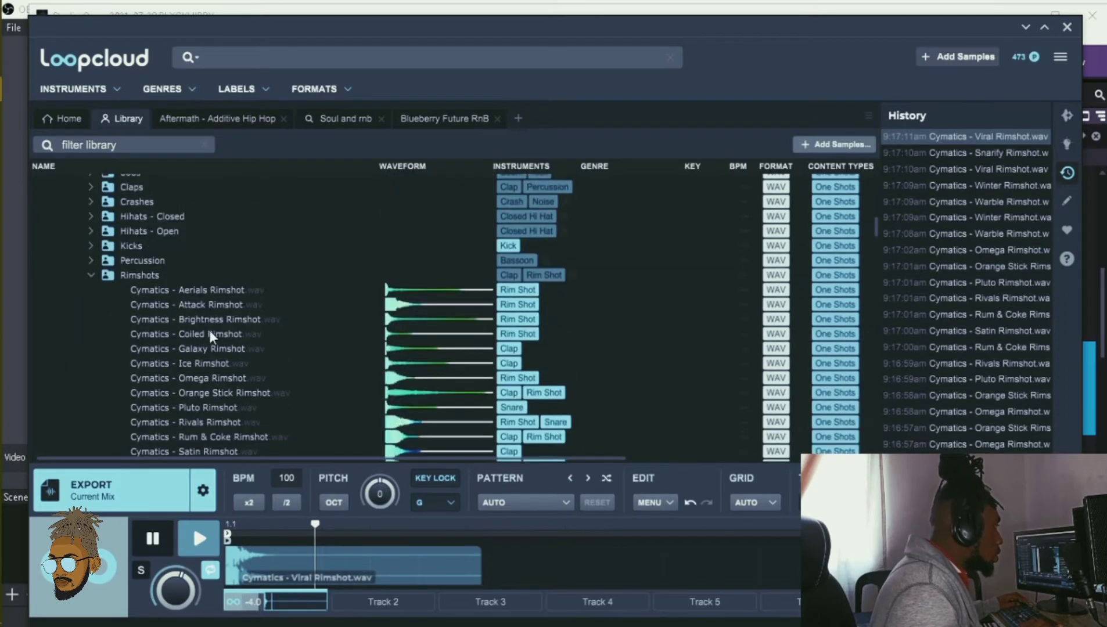
{"action": "left_click", "coordinate": [91, 275]}
{"action": "left_click", "coordinate": [90, 261]}
- Audition the Bitcoin, Crunchwrap, Chase, Cash, Bubble and Credit percs, and load Cash Perc onto Impact XT's D 2 pad
{"action": "left_click", "coordinate": [174, 319]}
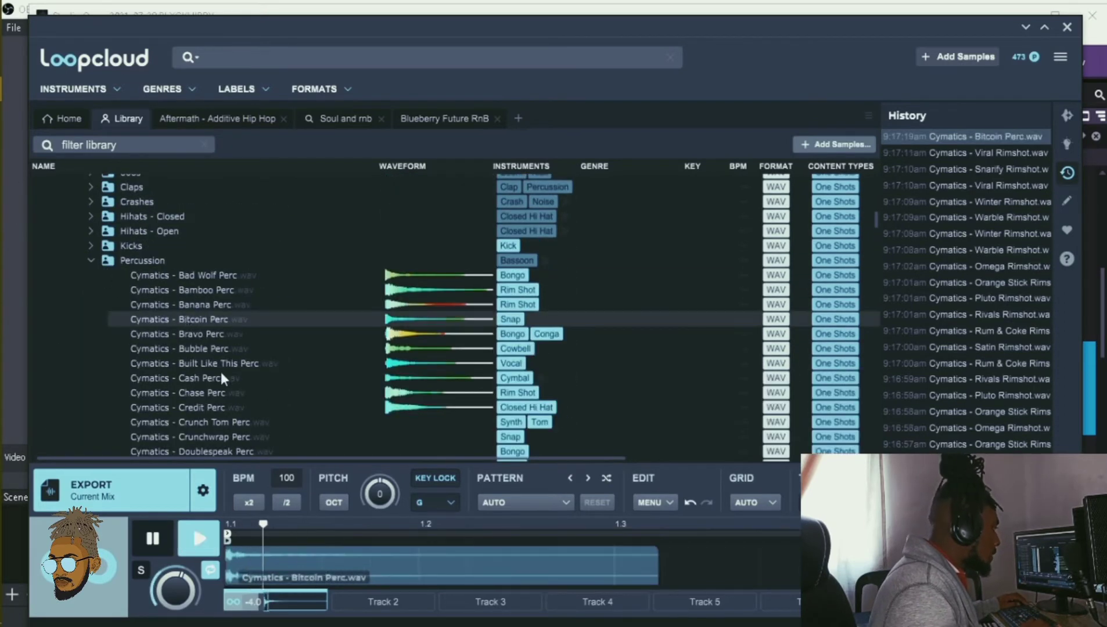
{"action": "left_click_drag", "start_coordinate": [220, 437], "coordinate": [249, 388]}
{"action": "left_click", "coordinate": [249, 390]}
{"action": "left_click", "coordinate": [263, 378]}
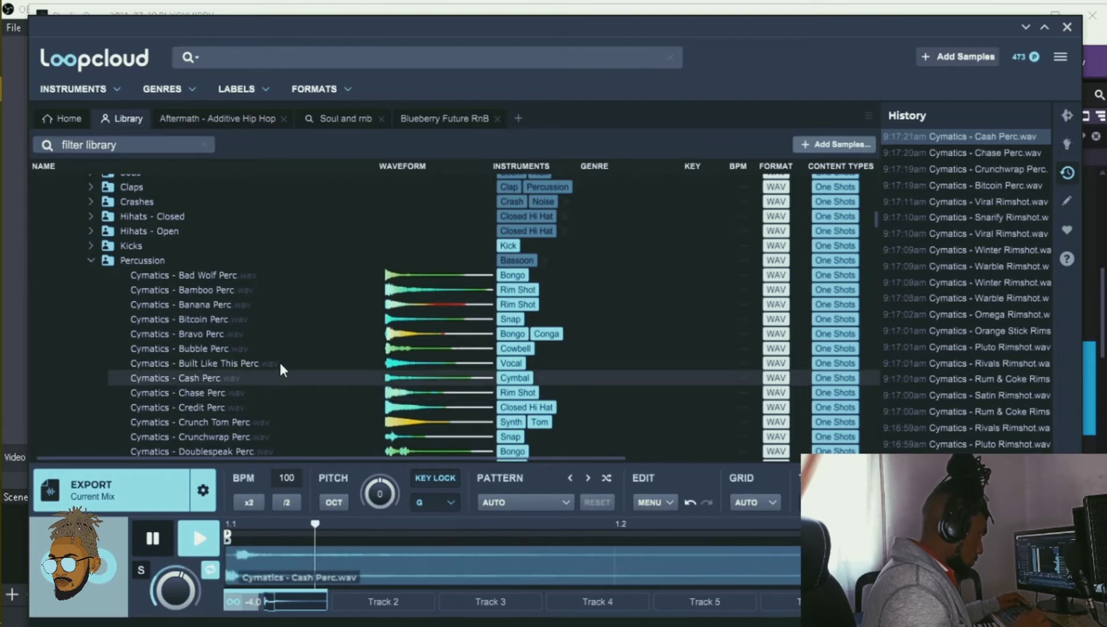
{"action": "left_click", "coordinate": [288, 348]}
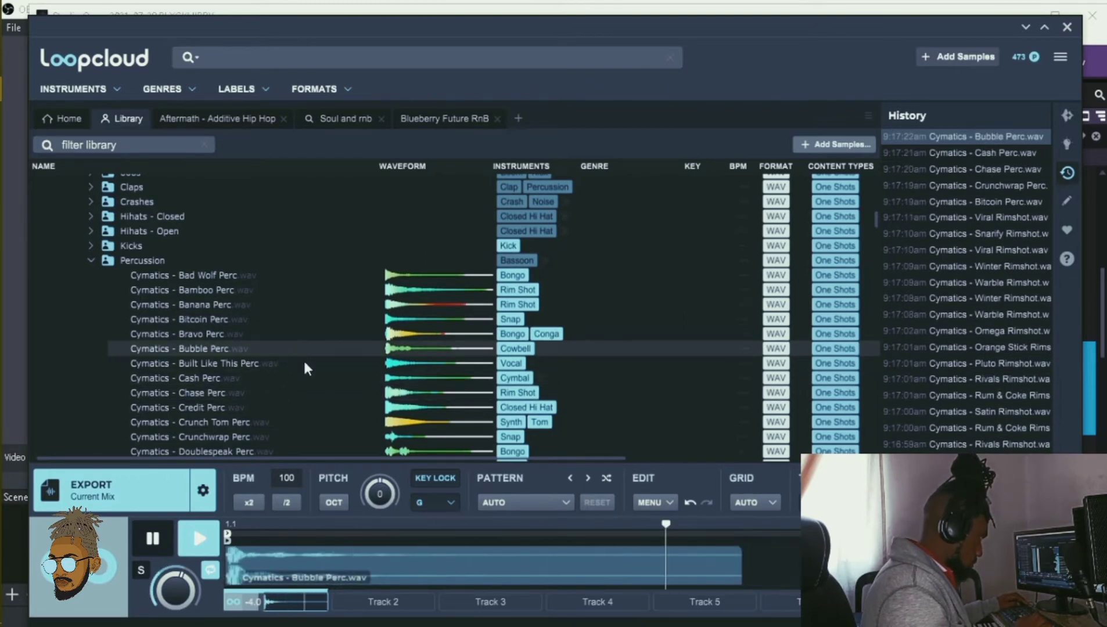
{"action": "left_click", "coordinate": [306, 407]}
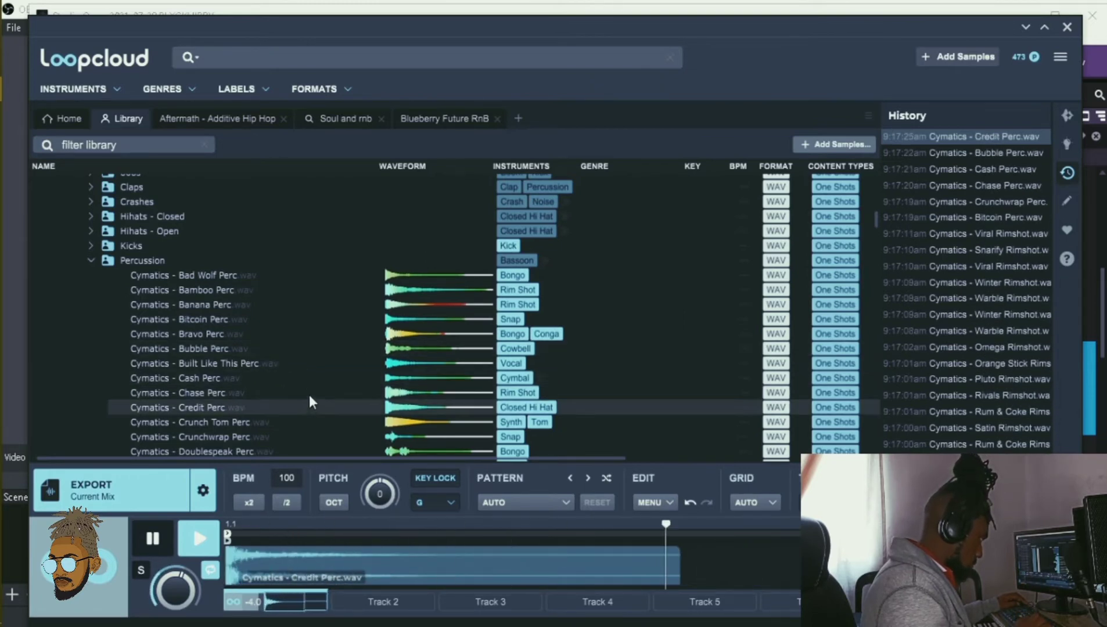
{"action": "left_click", "coordinate": [309, 395]}
{"action": "left_click", "coordinate": [313, 377]}
{"action": "left_click_drag", "start_coordinate": [135, 482], "coordinate": [461, 320]}
- Audition Locked Perc 1 and Mafia Triangle Perc, and load Mafia Triangle Perc onto the next empty Impact XT pad
{"action": "scroll", "coordinate": [200, 411], "scroll_direction": "down", "scroll_amount": 7}
{"action": "left_click", "coordinate": [266, 367]}
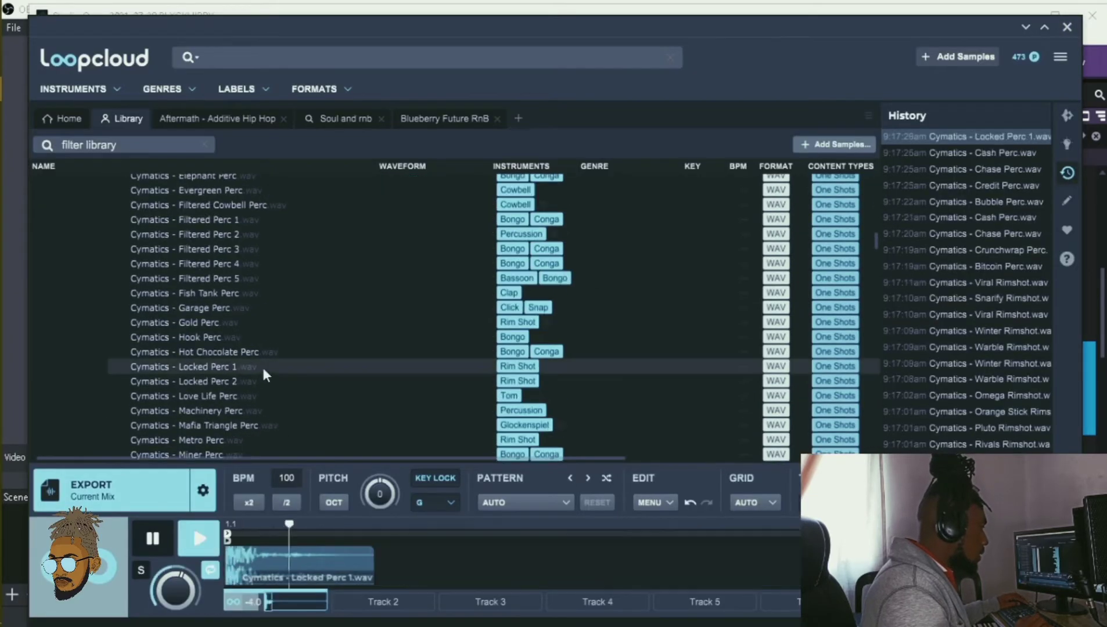
{"action": "left_click", "coordinate": [260, 425]}
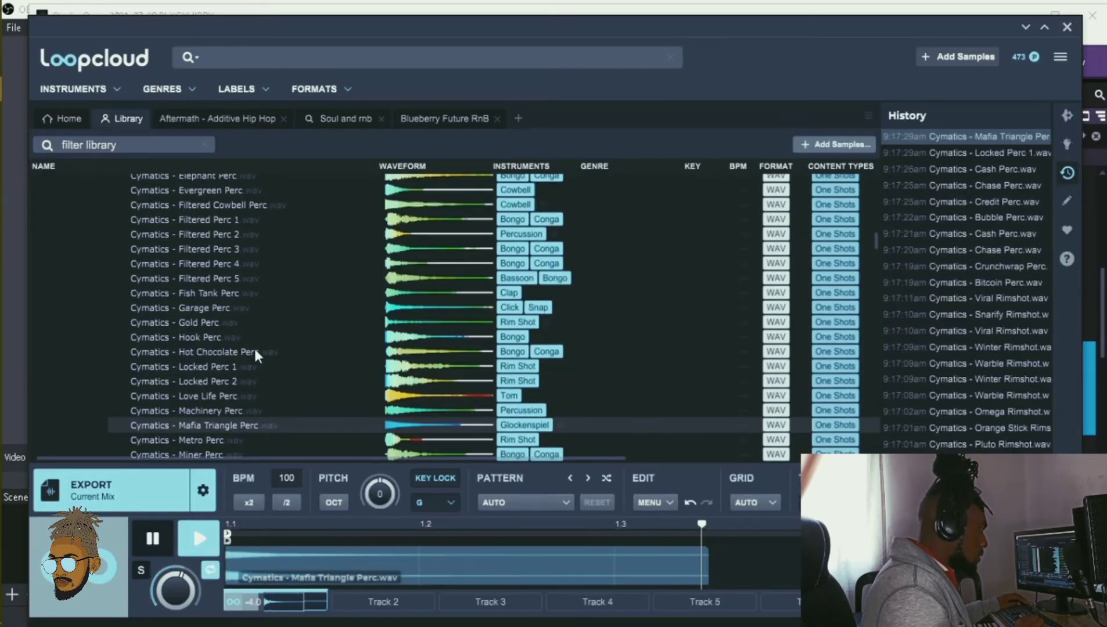
{"action": "left_click_drag", "start_coordinate": [150, 490], "coordinate": [467, 315]}
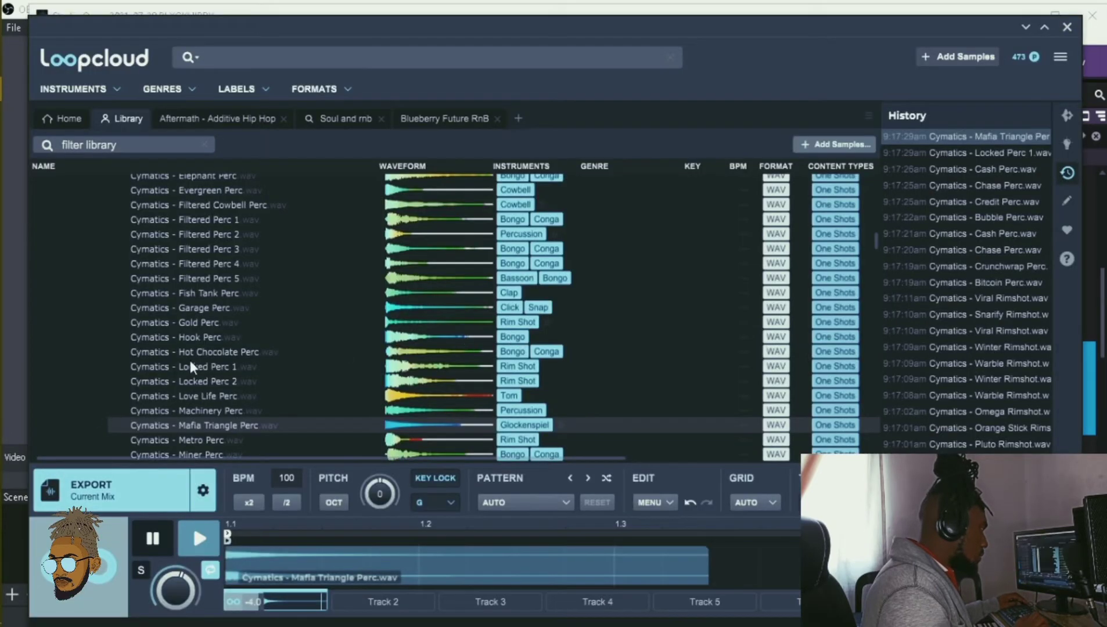
- Audition the Locked Perc 1, Hot Chocolate, Hook, Gold, Garage and Metro percussion samples
{"action": "left_click", "coordinate": [224, 367]}
{"action": "left_click", "coordinate": [222, 351]}
{"action": "left_click", "coordinate": [220, 337]}
{"action": "left_click", "coordinate": [222, 323]}
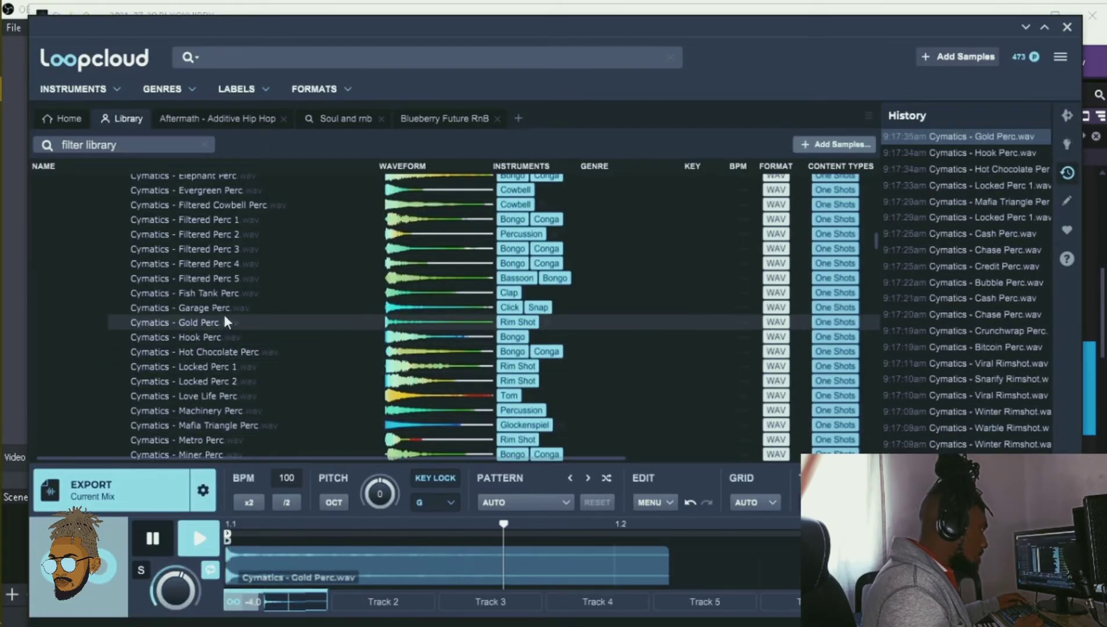
{"action": "left_click", "coordinate": [224, 311]}
{"action": "left_click", "coordinate": [253, 440]}
- Audition the Payoff, Resampled Bongo, Plastic, Ping and Pill percs, and load Pill Perc onto an empty Impact XT pad
{"action": "scroll", "coordinate": [268, 421], "scroll_direction": "down", "scroll_amount": 3}
{"action": "left_click", "coordinate": [246, 347]}
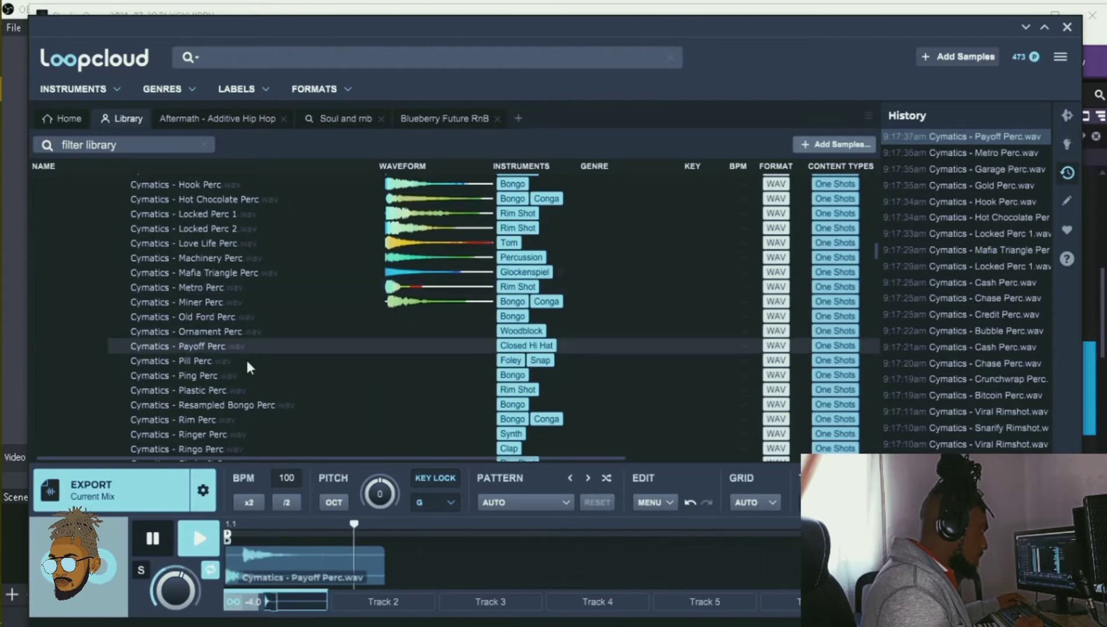
{"action": "left_click", "coordinate": [251, 404]}
{"action": "left_click", "coordinate": [270, 389]}
{"action": "left_click", "coordinate": [271, 375]}
{"action": "left_click", "coordinate": [276, 362]}
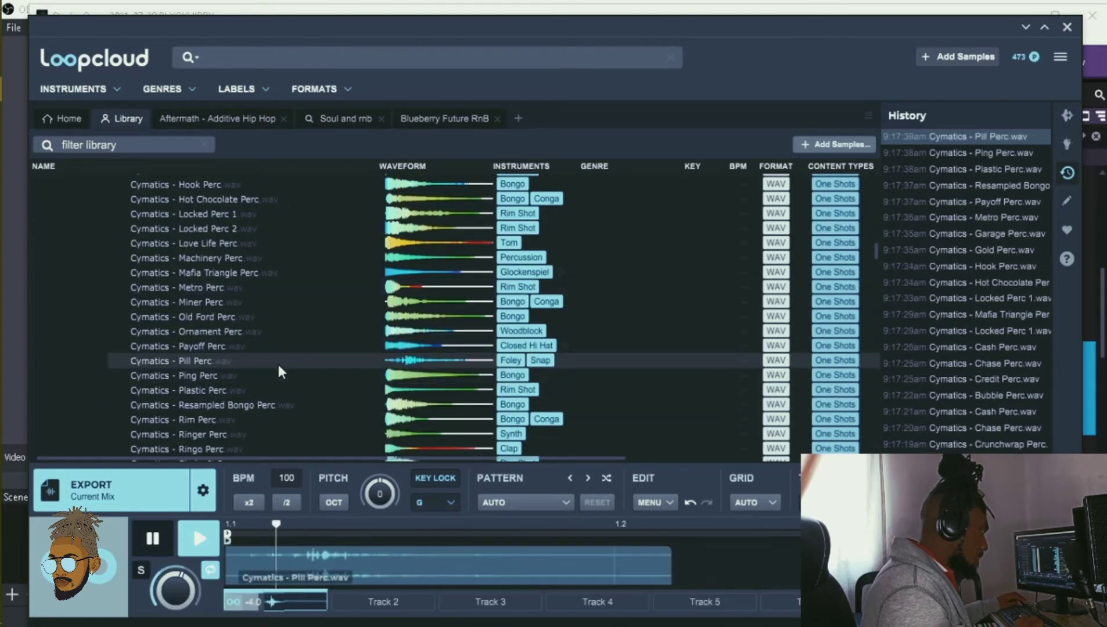
{"action": "left_click_drag", "start_coordinate": [202, 487], "coordinate": [467, 392]}
- Audition the Rim, Tube, Underwater Snare, Wave and Weird Tile percs, and load Underwater Snare Perc onto Impact XT's A 1 pad
{"action": "left_click", "coordinate": [186, 420]}
{"action": "scroll", "coordinate": [214, 412], "scroll_direction": "down", "scroll_amount": 3}
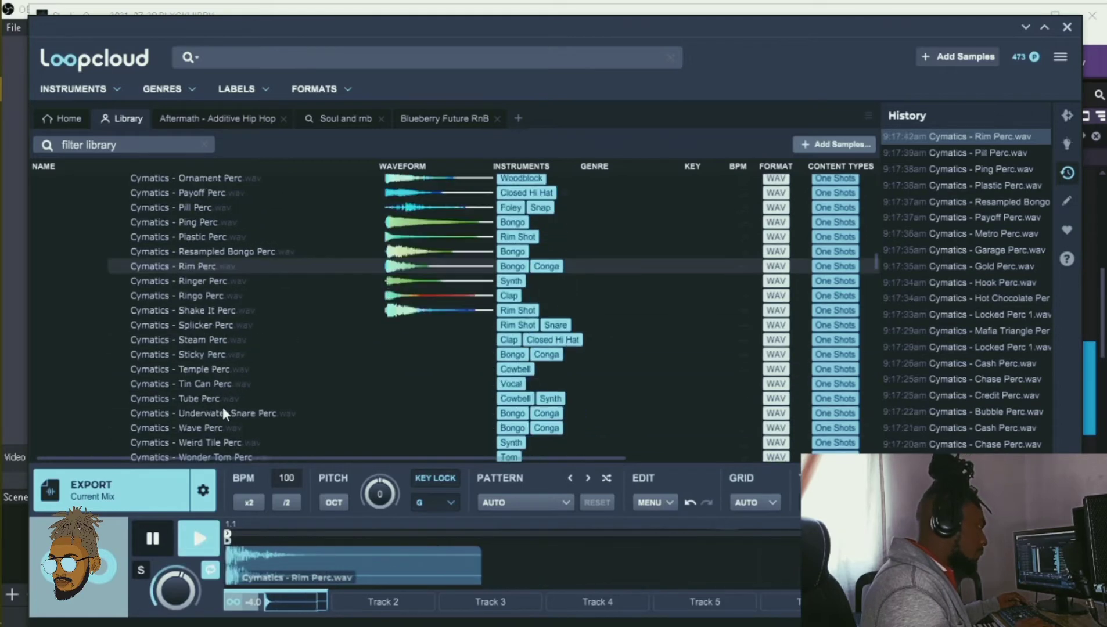
{"action": "left_click", "coordinate": [224, 399]}
{"action": "left_click", "coordinate": [264, 413]}
{"action": "left_click", "coordinate": [244, 428]}
{"action": "left_click", "coordinate": [226, 442]}
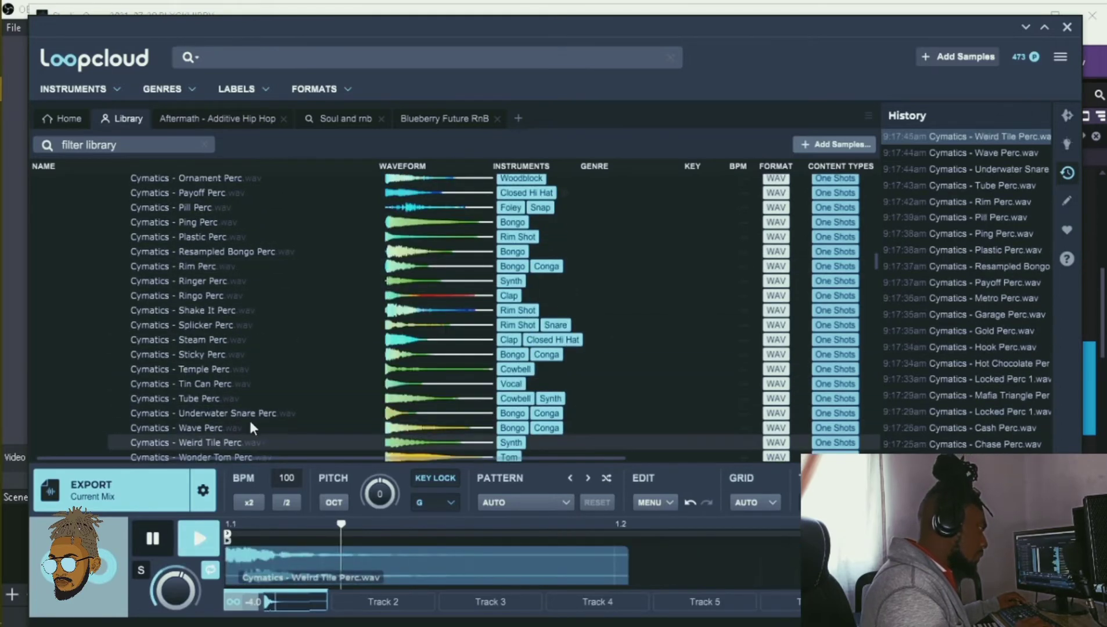
{"action": "scroll", "coordinate": [232, 366], "scroll_direction": "down", "scroll_amount": 4}
{"action": "left_click", "coordinate": [248, 262]}
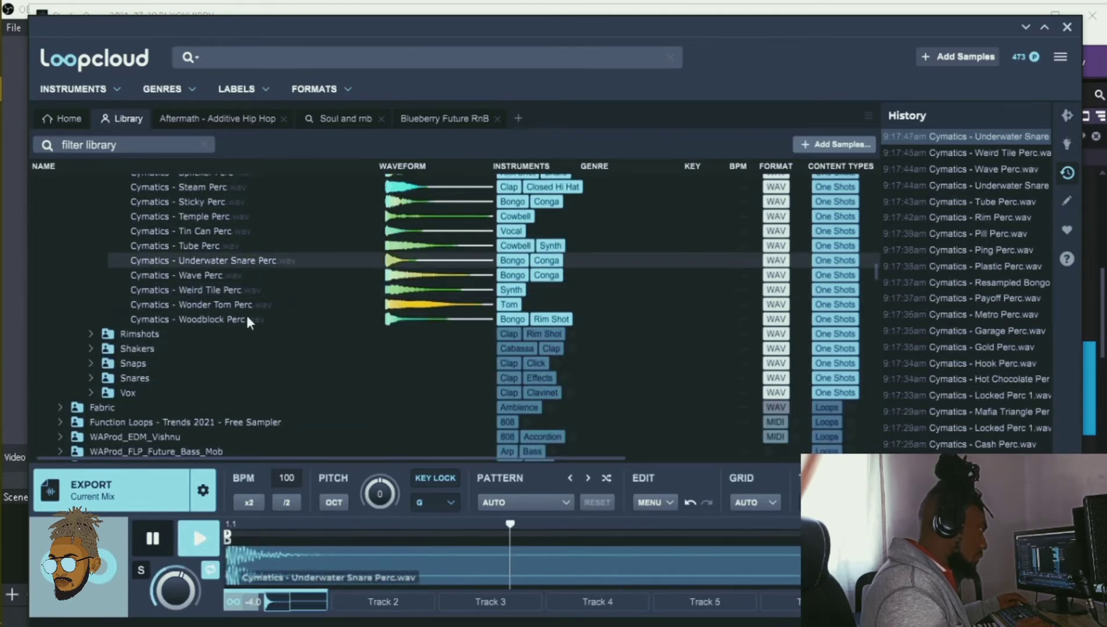
{"action": "left_click_drag", "start_coordinate": [232, 461], "coordinate": [349, 433]}
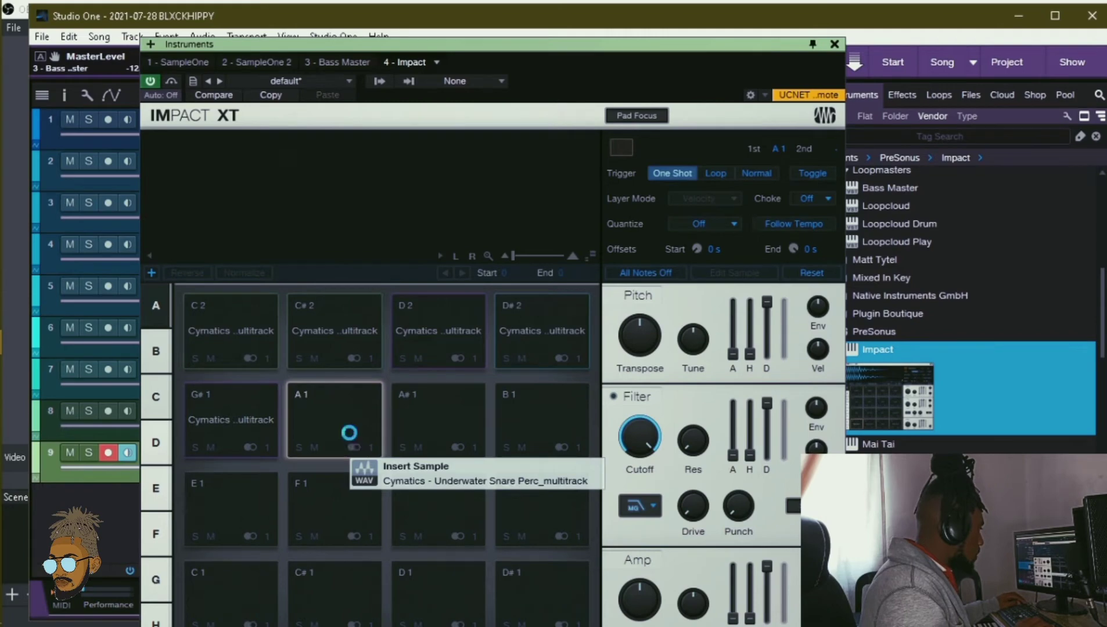
- Close the Impact XT window and record a rimshot part on the Impact track for bars 17 to 21, starting from bar 15
{"action": "left_click", "coordinate": [1028, 26]}
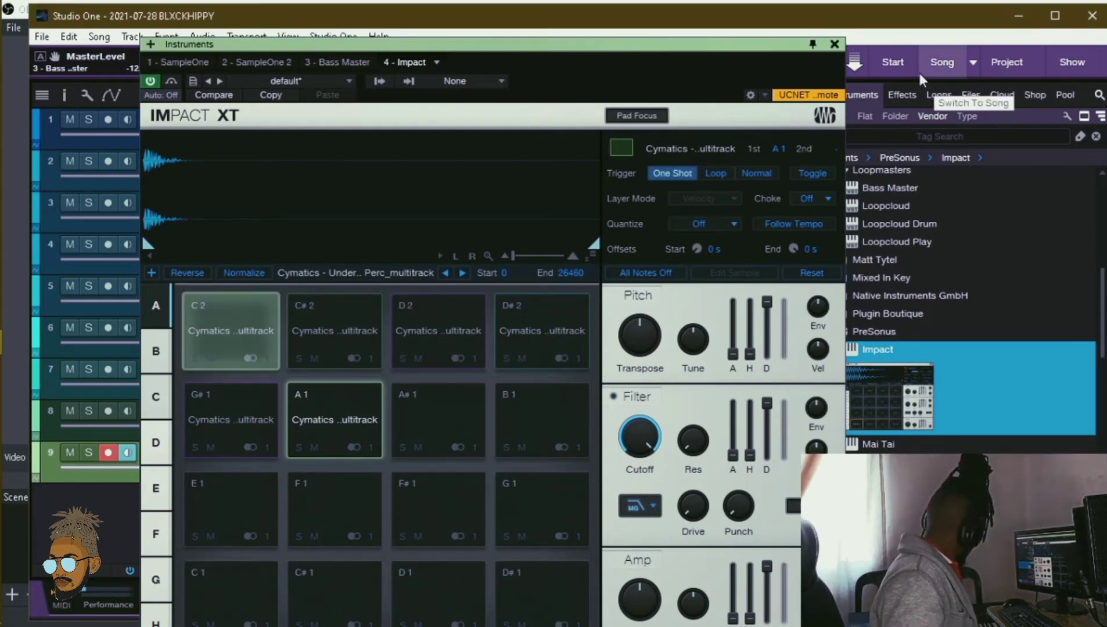
{"action": "left_click", "coordinate": [834, 45]}
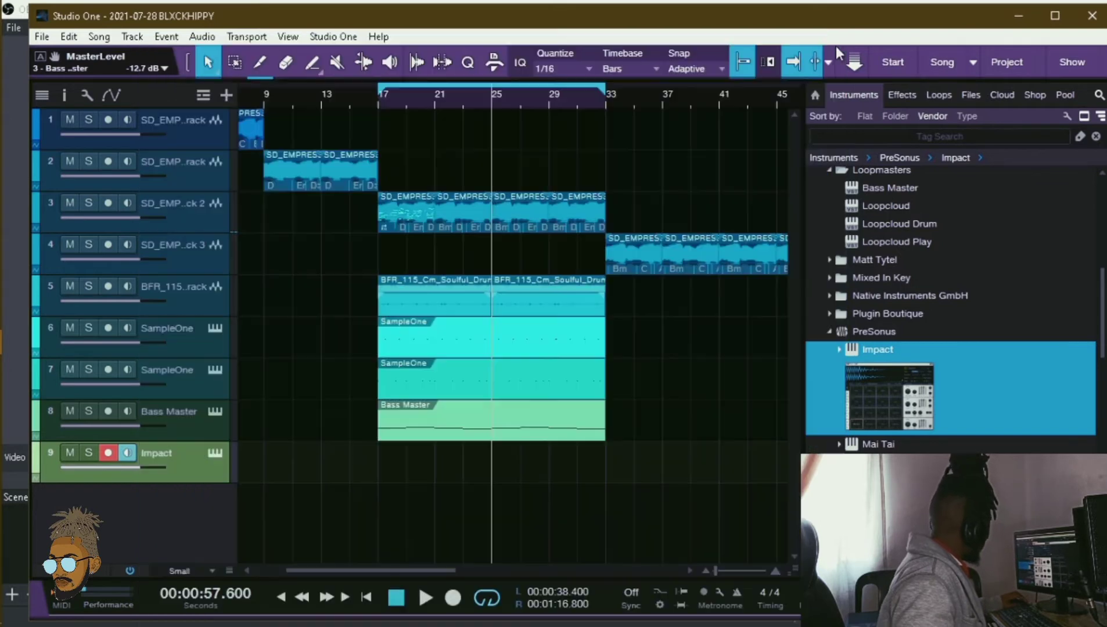
{"action": "left_click", "coordinate": [350, 99]}
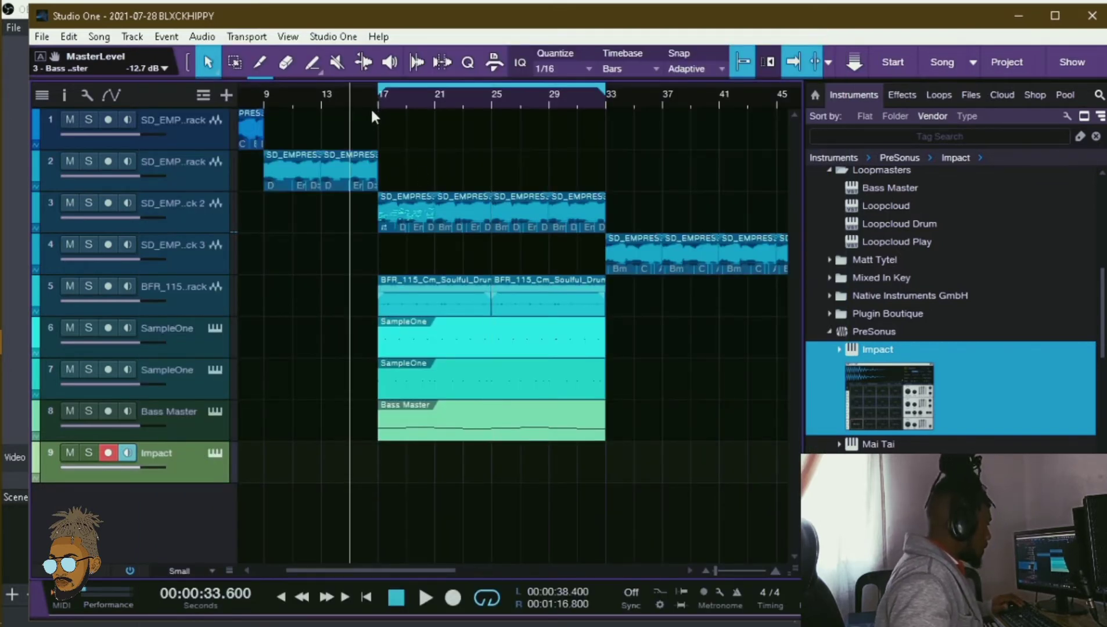
{"action": "key", "text": "KP_Multiply"}
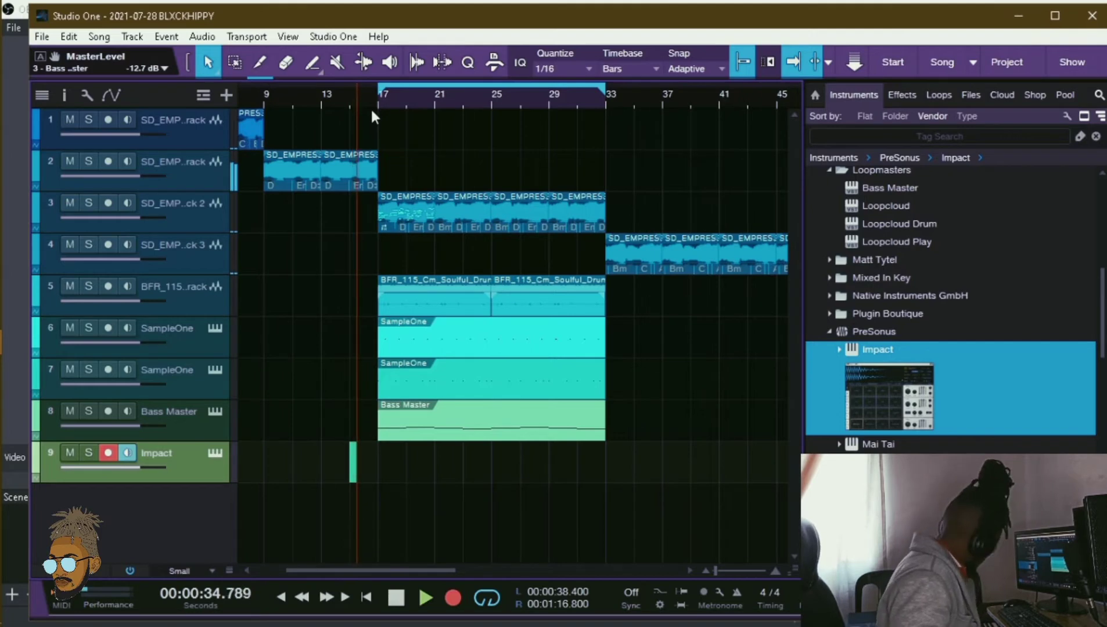
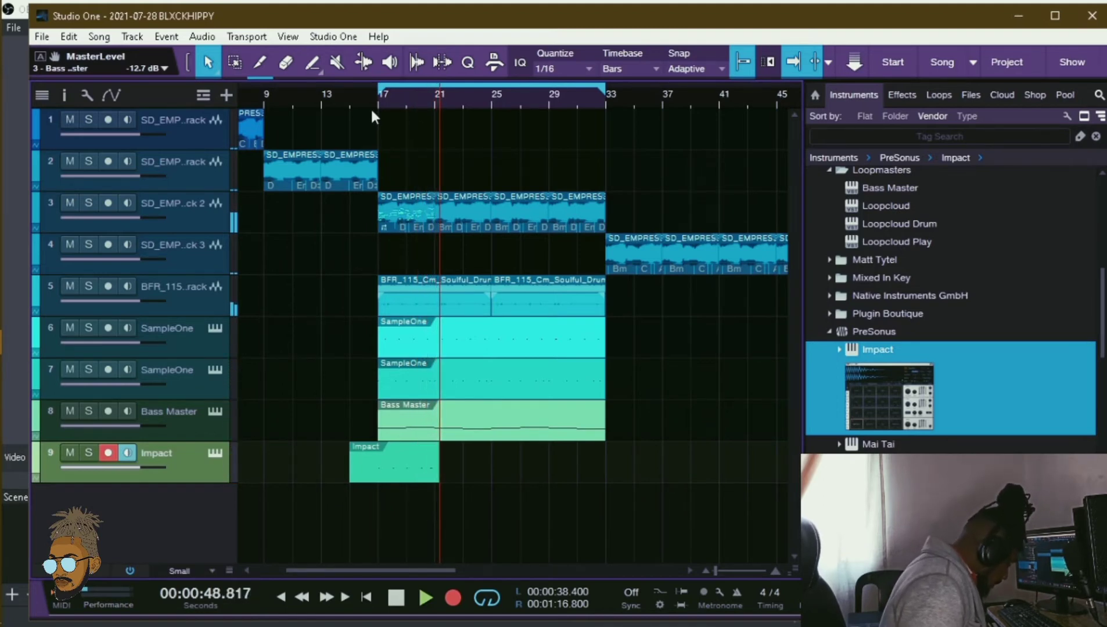
{"action": "key", "text": "space"}
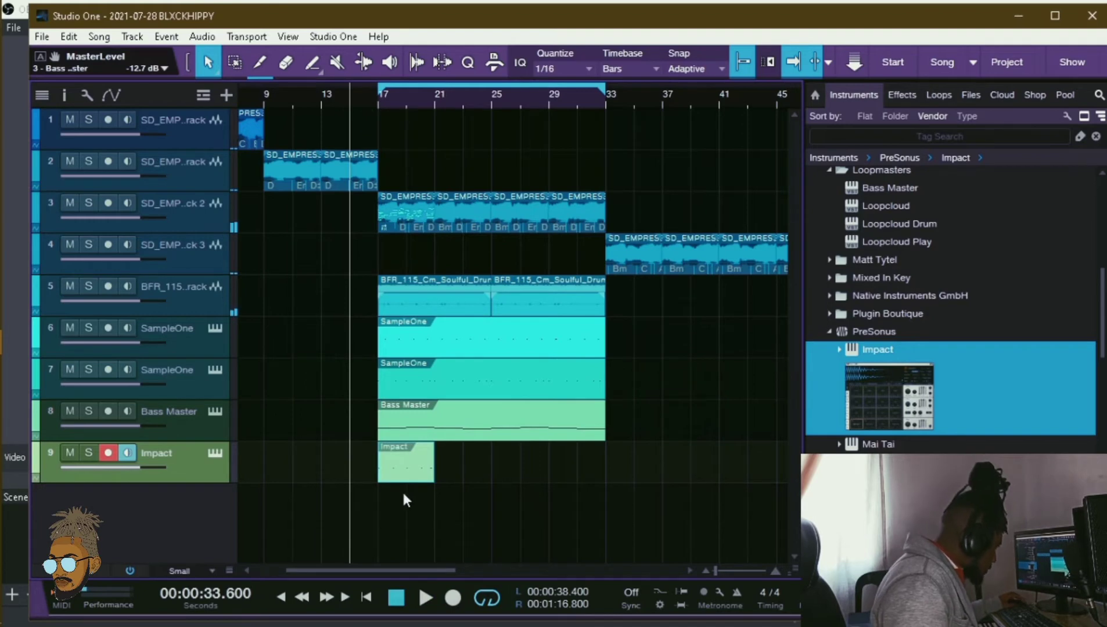
- Open the recorded Impact part in the note editor and move all its notes so the first one starts at 17.01.03.00
{"action": "key", "text": "F2"}
{"action": "left_click", "coordinate": [485, 308]}
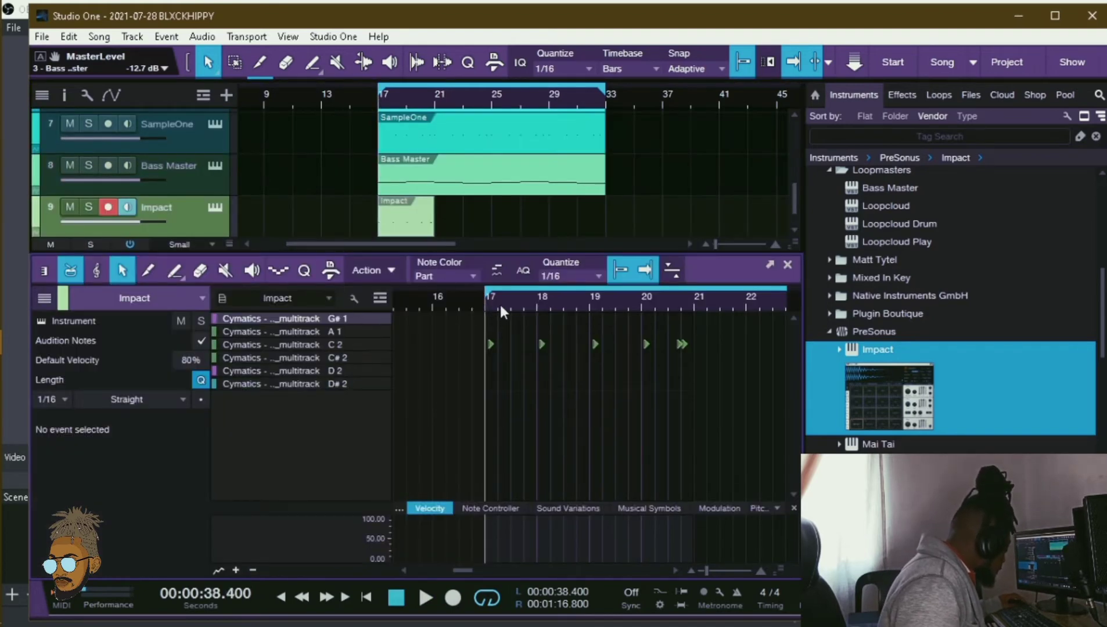
{"action": "left_click_drag", "start_coordinate": [502, 307], "coordinate": [472, 311]}
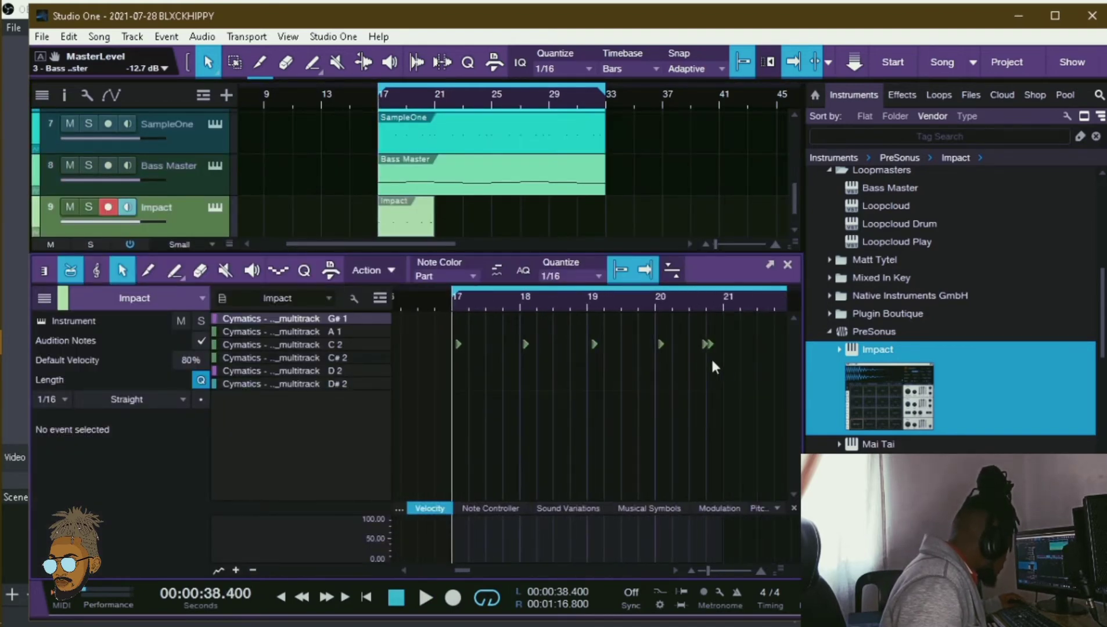
{"action": "left_click_drag", "start_coordinate": [730, 364], "coordinate": [499, 346]}
- Play the Impact pattern from bar 17 to check the timing of its rimshot hits against the beat
{"action": "left_click", "coordinate": [445, 310]}
{"action": "key", "text": "space"}
{"action": "key", "text": "space"}
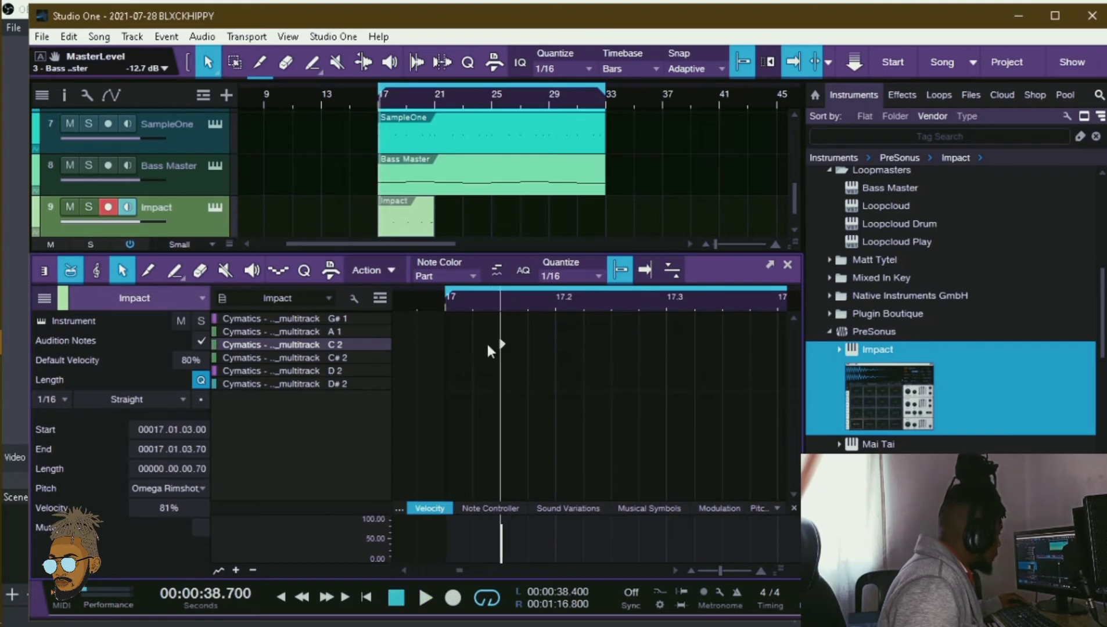
{"action": "left_click", "coordinate": [445, 309]}
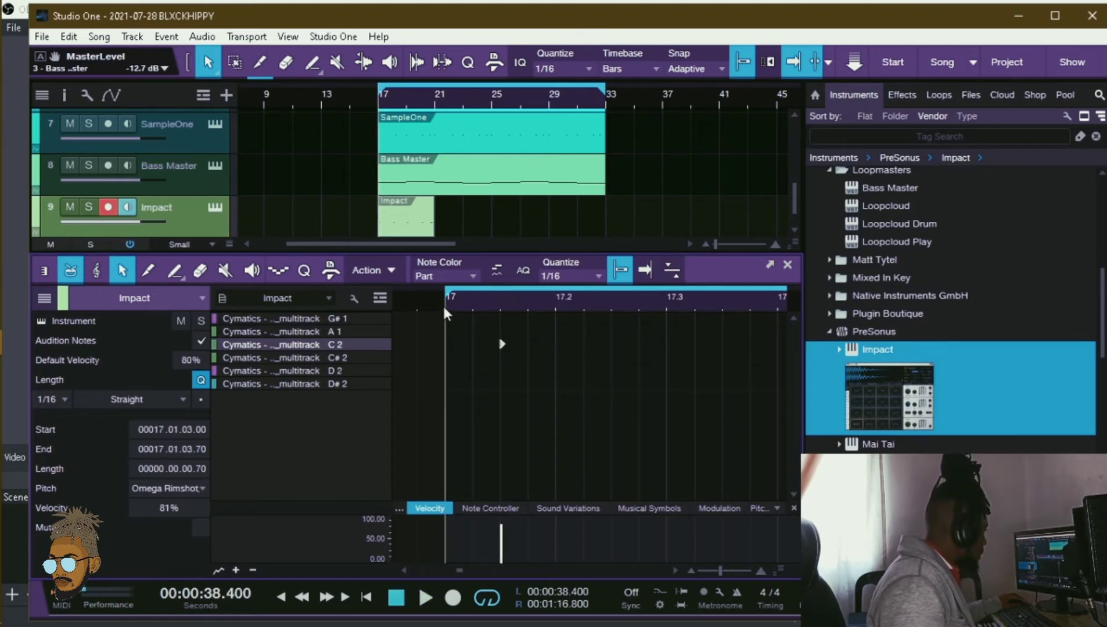
{"action": "key", "text": "space"}
{"action": "left_click_drag", "start_coordinate": [502, 303], "coordinate": [439, 273]}
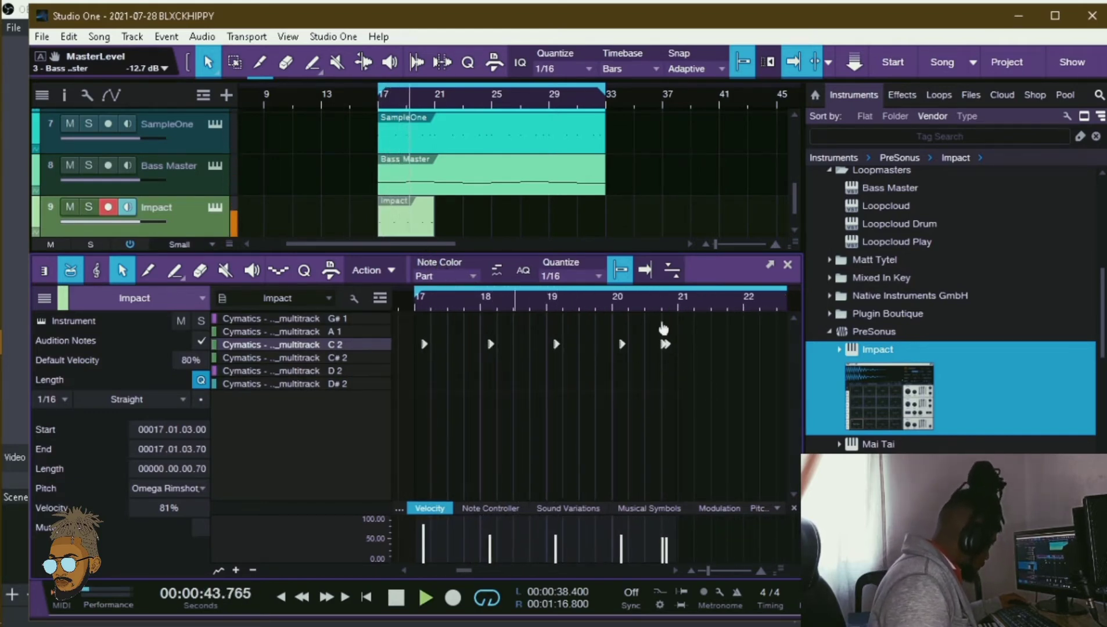
{"action": "left_click_drag", "start_coordinate": [670, 307], "coordinate": [695, 313]}
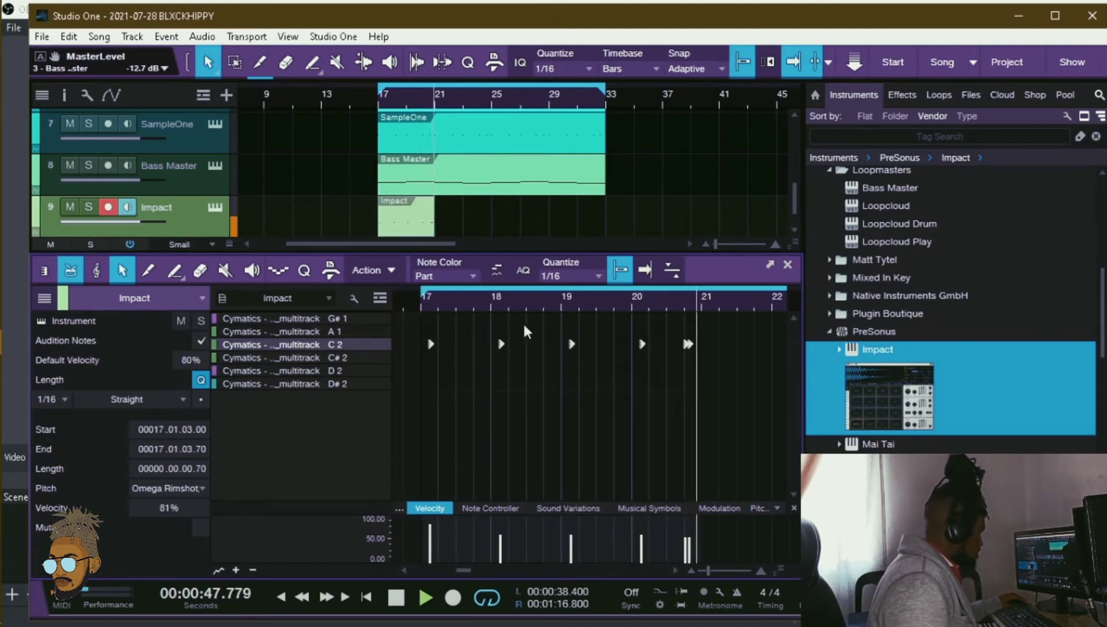
- Stop playback, duplicate the rimshot notes until the Impact part fills bars 17 to 33, and return the playhead to bar 17
{"action": "key", "text": "space"}
{"action": "left_click_drag", "start_coordinate": [727, 355], "coordinate": [381, 340]}
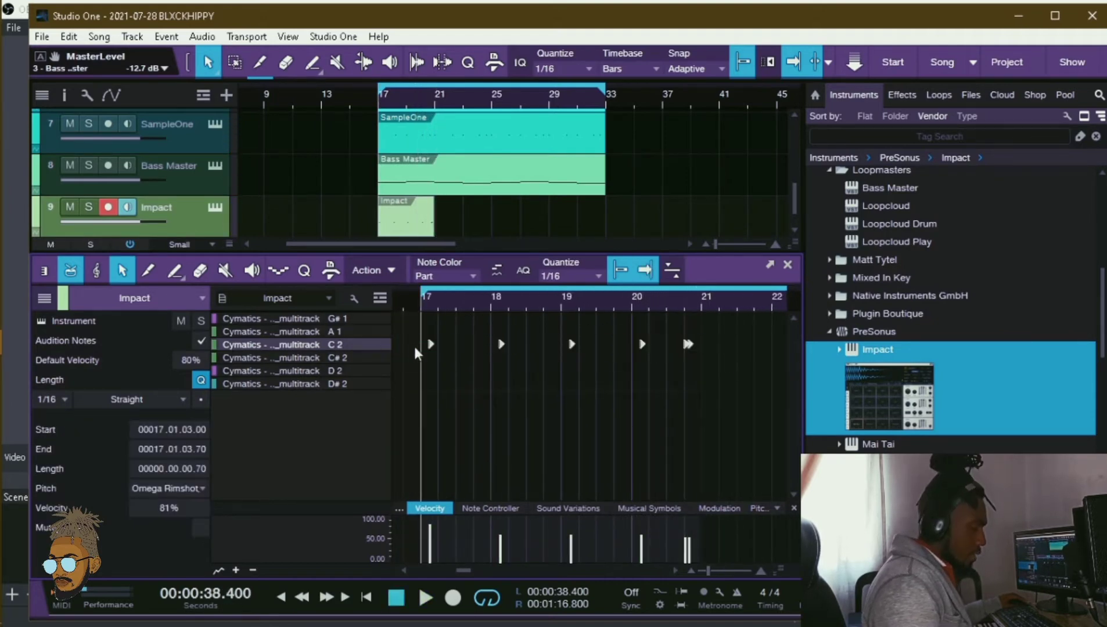
{"action": "key", "text": "d"}
{"action": "left_click_drag", "start_coordinate": [618, 295], "coordinate": [555, 265]}
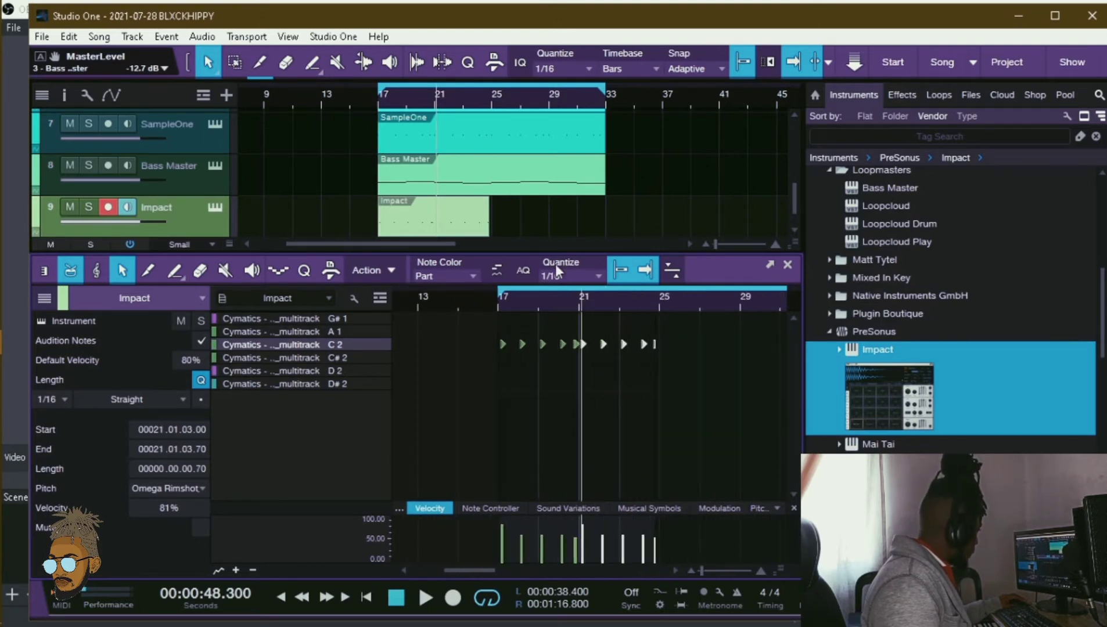
{"action": "left_click_drag", "start_coordinate": [489, 219], "coordinate": [492, 218]}
{"action": "left_click_drag", "start_coordinate": [684, 396], "coordinate": [510, 330]}
{"action": "key", "text": "d"}
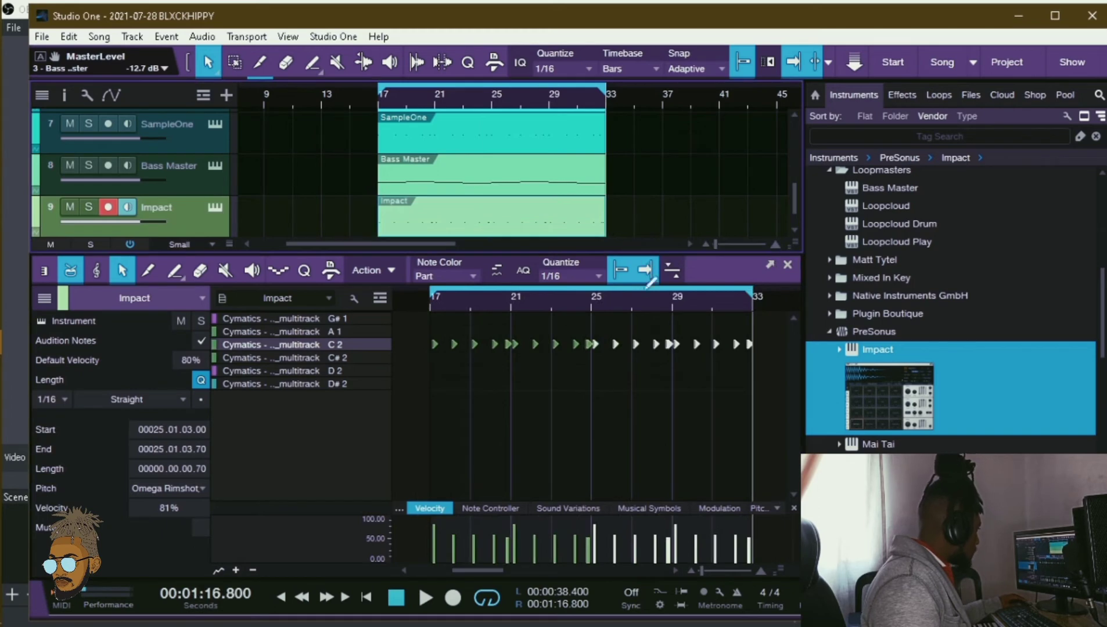
{"action": "right_click", "coordinate": [487, 231]}
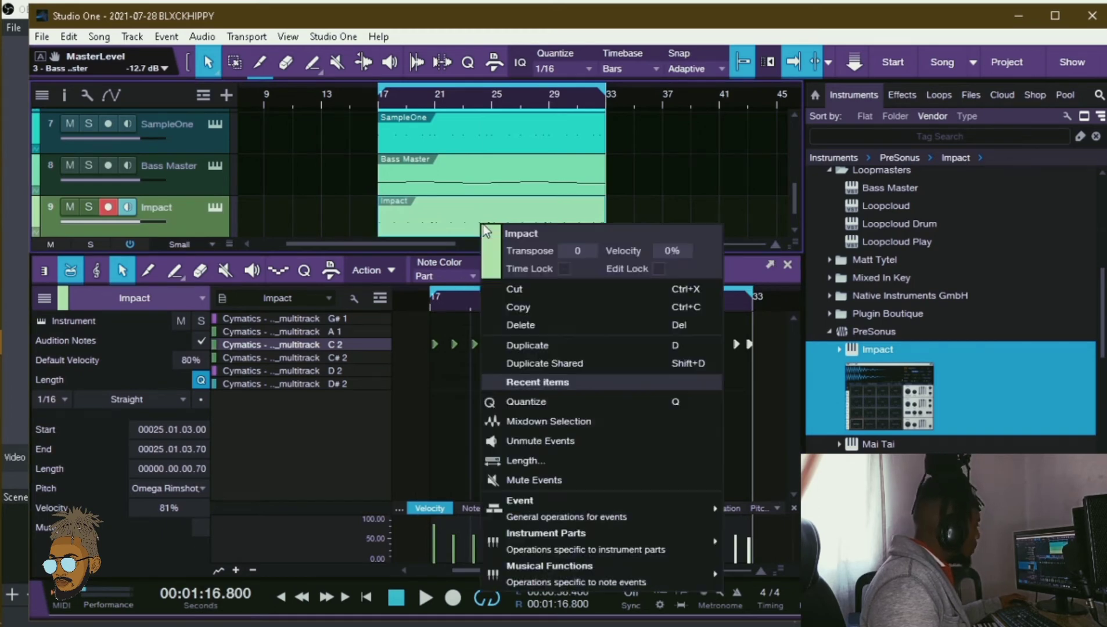
{"action": "left_click", "coordinate": [377, 97]}
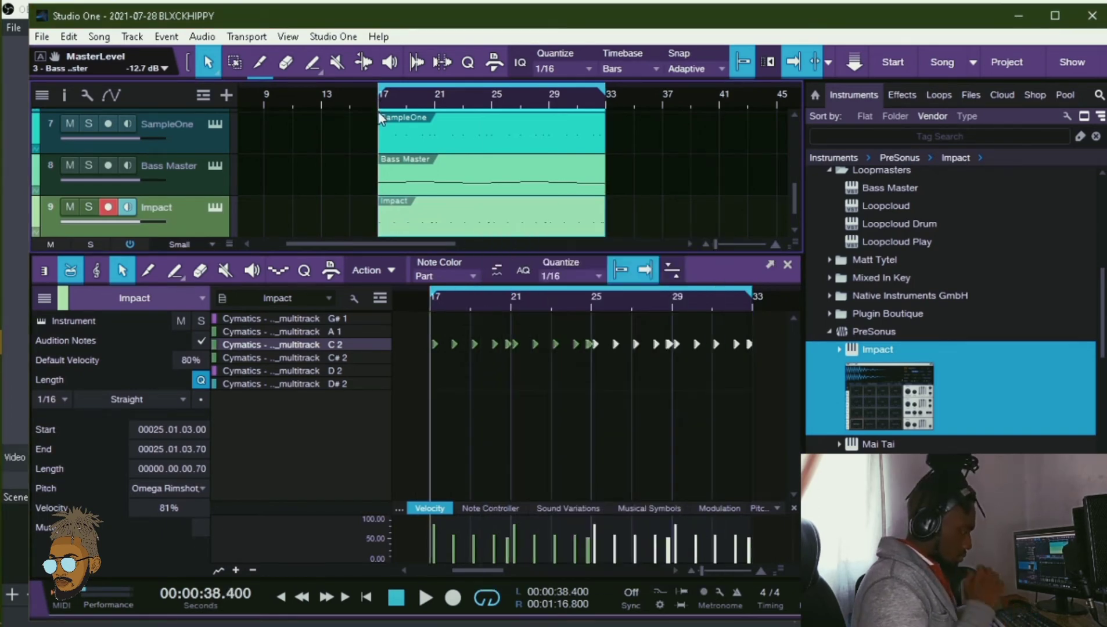
{"action": "key", "text": "shift+s"}
{"action": "key", "text": "space"}
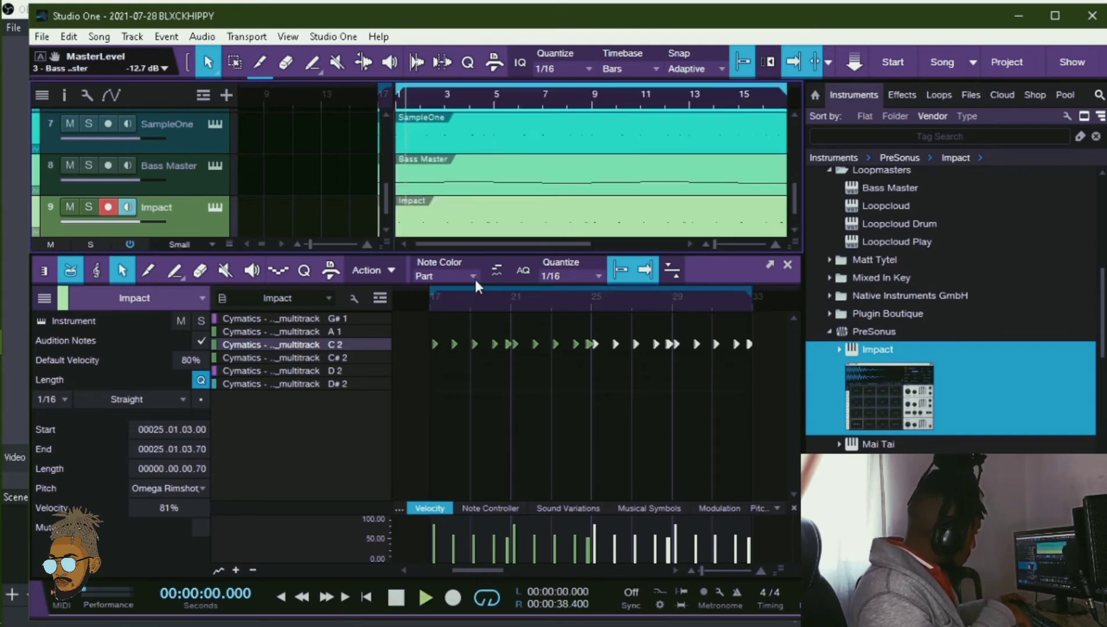
{"action": "key", "text": "space"}
{"action": "left_click", "coordinate": [828, 63]}
{"action": "left_click", "coordinate": [864, 170]}
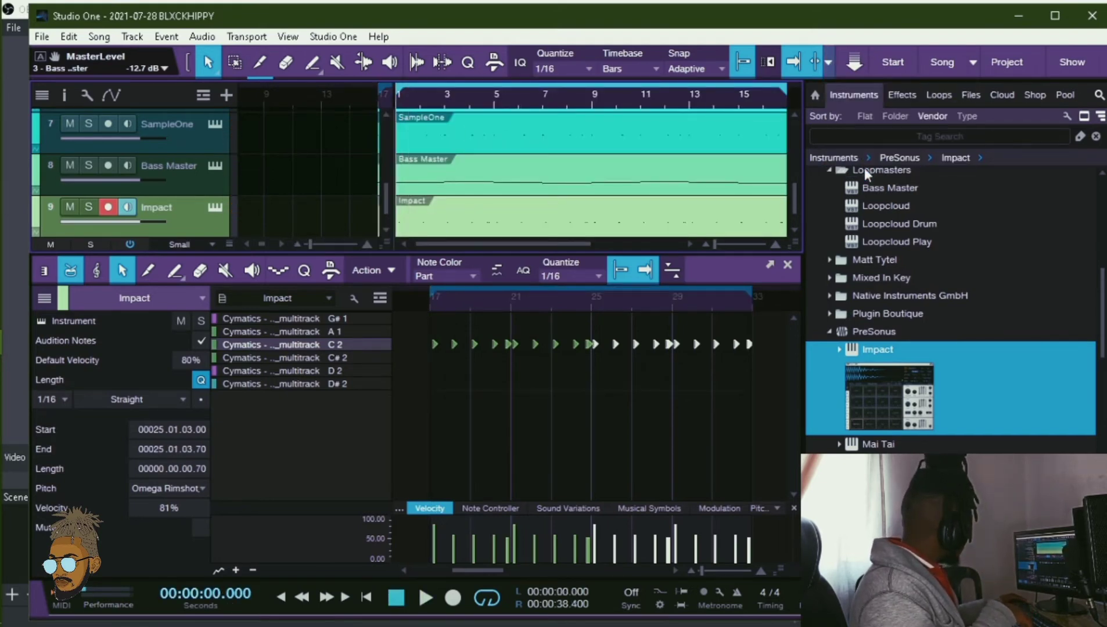
- Play the beat from bar 17 with the extended rimshot pattern and save the song
{"action": "key", "text": "space"}
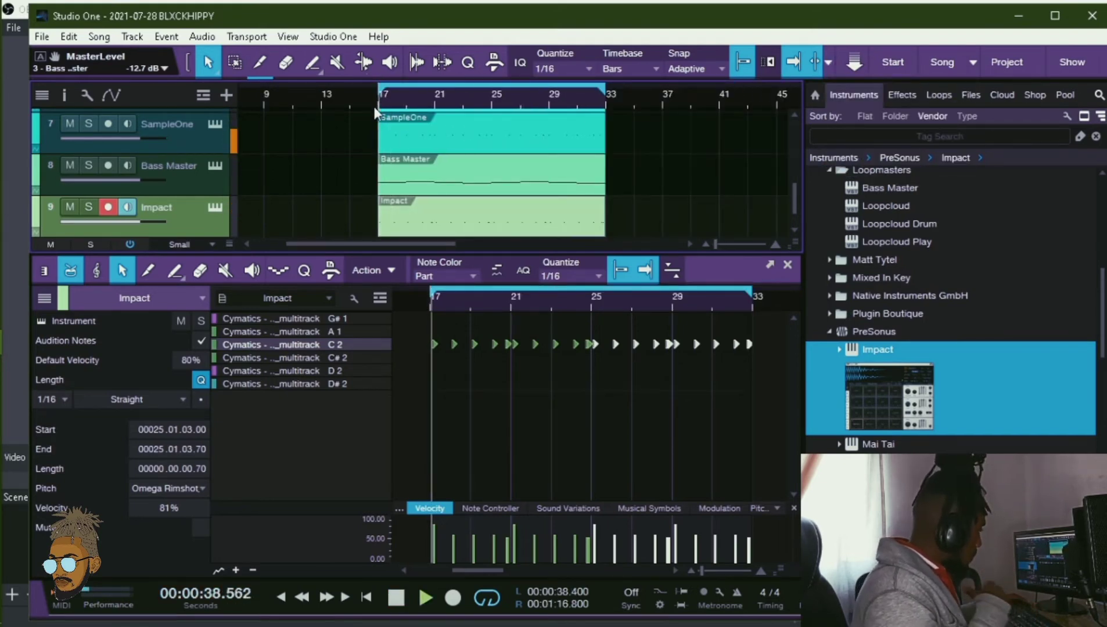
{"action": "key", "text": "ctrl+s"}
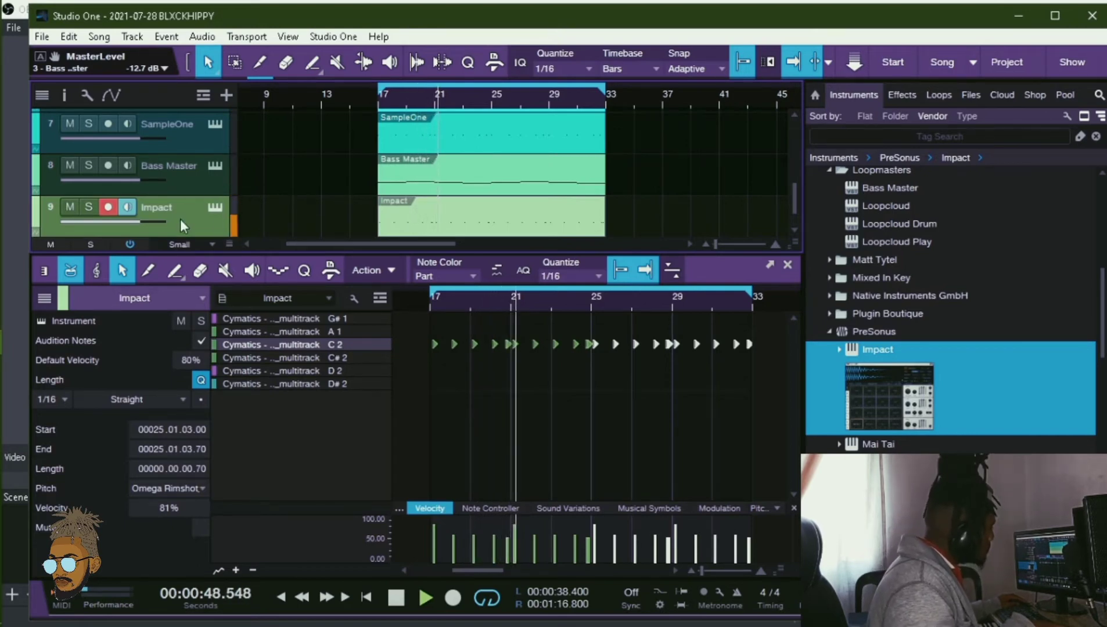
- In Impact XT, slightly lower the C 2 rimshot's filter cutoff, set its gain to -8.3 dB and resonance to 12 %, and save the song
{"action": "left_click", "coordinate": [219, 207]}
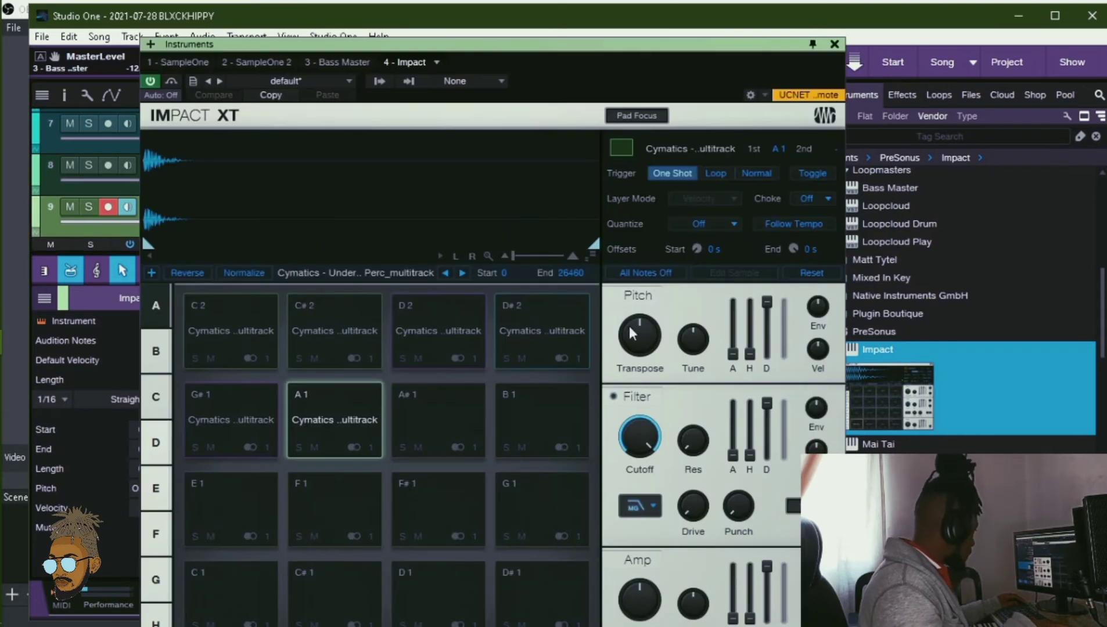
{"action": "mouse_move", "coordinate": [634, 436]}
{"action": "left_mouse_down"}
{"action": "mouse_move", "coordinate": [631, 450]}
{"action": "mouse_move", "coordinate": [642, 423]}
{"action": "left_mouse_up"}
{"action": "left_click", "coordinate": [222, 310]}
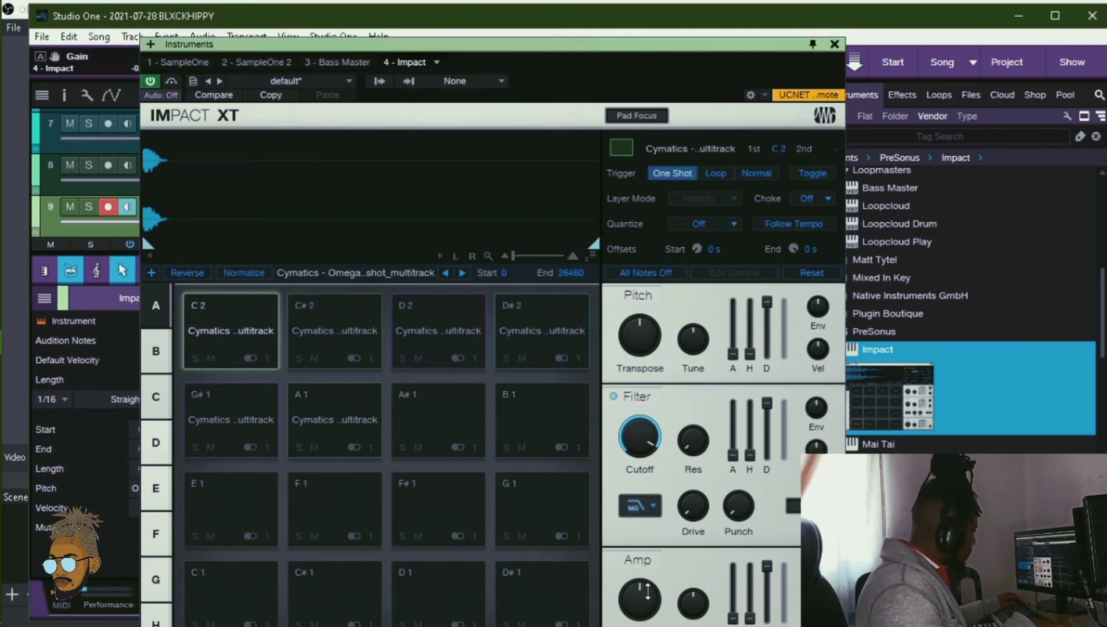
{"action": "left_click_drag", "start_coordinate": [647, 592], "coordinate": [637, 601]}
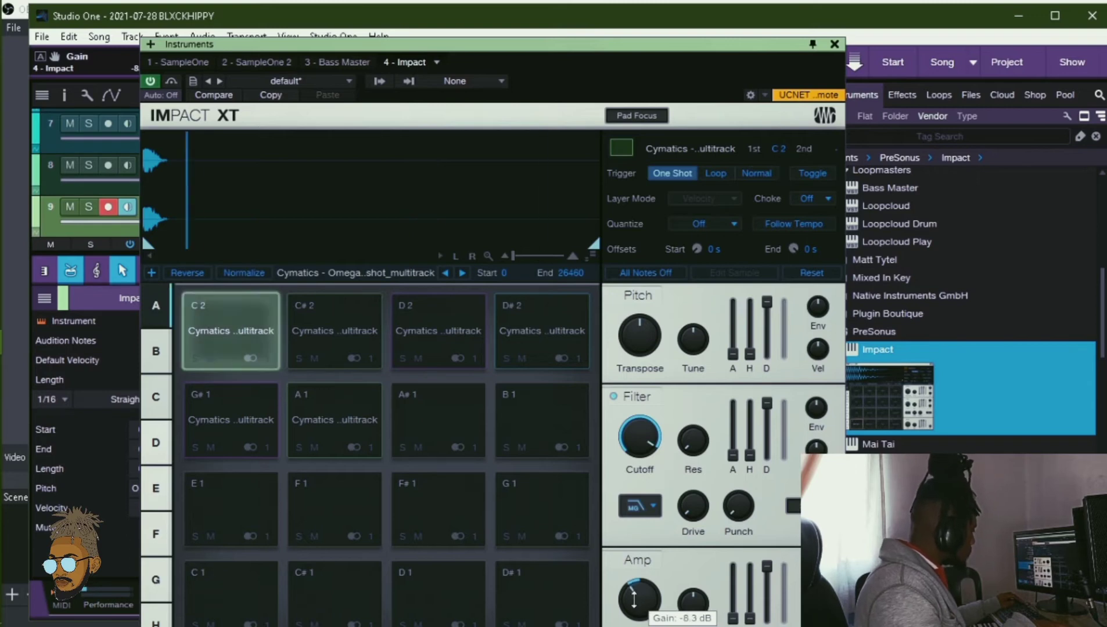
{"action": "left_click_drag", "start_coordinate": [696, 446], "coordinate": [689, 414]}
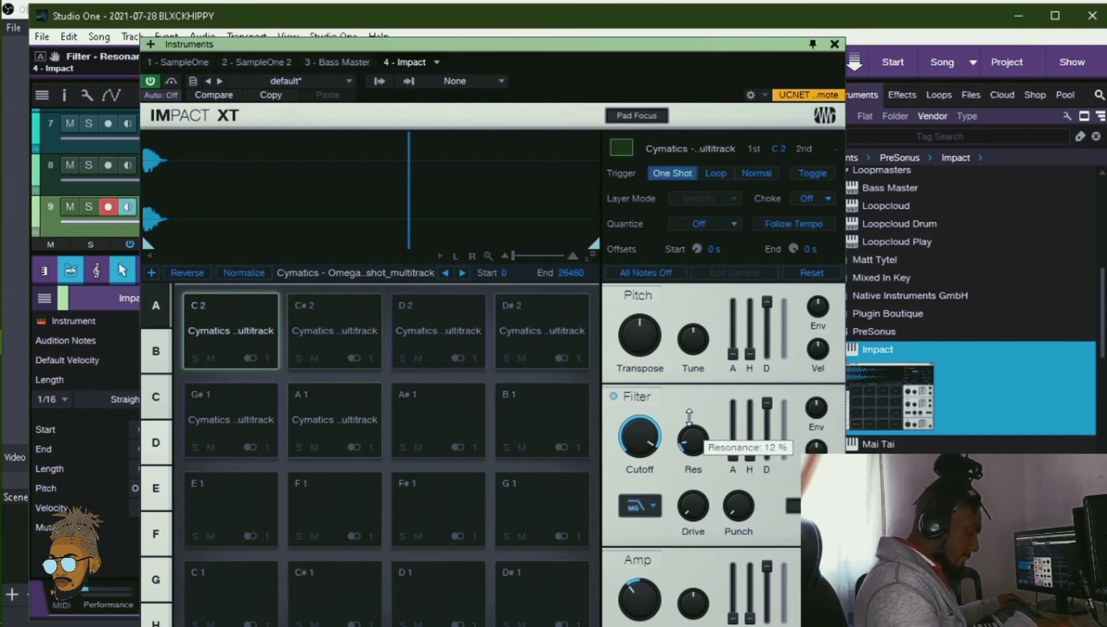
{"action": "key", "text": "ctrl+s"}
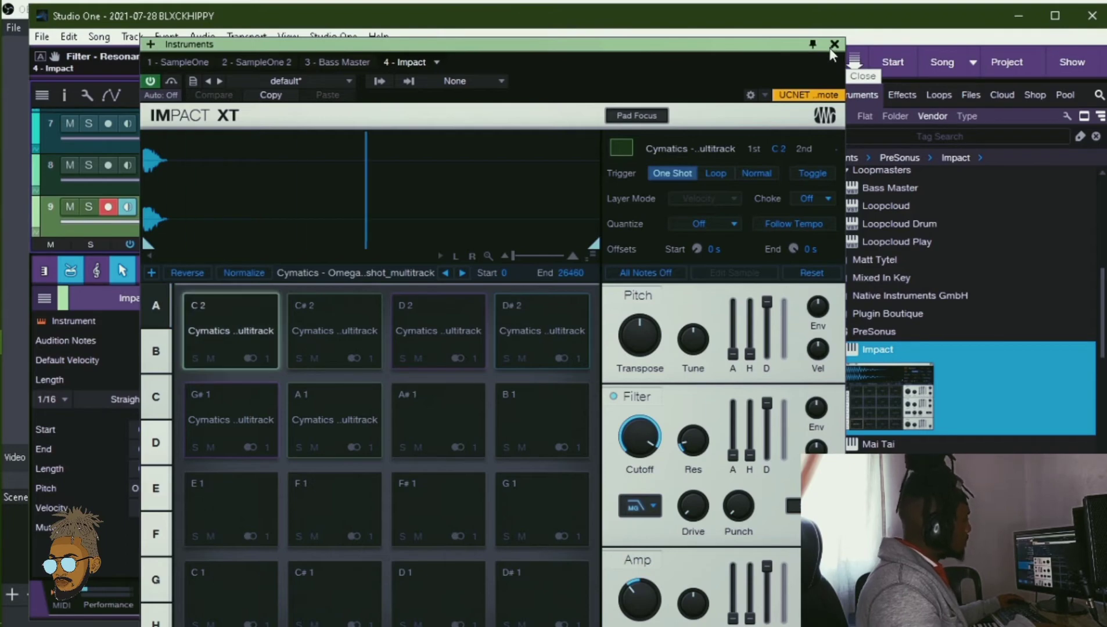
{"action": "left_click", "coordinate": [832, 46]}
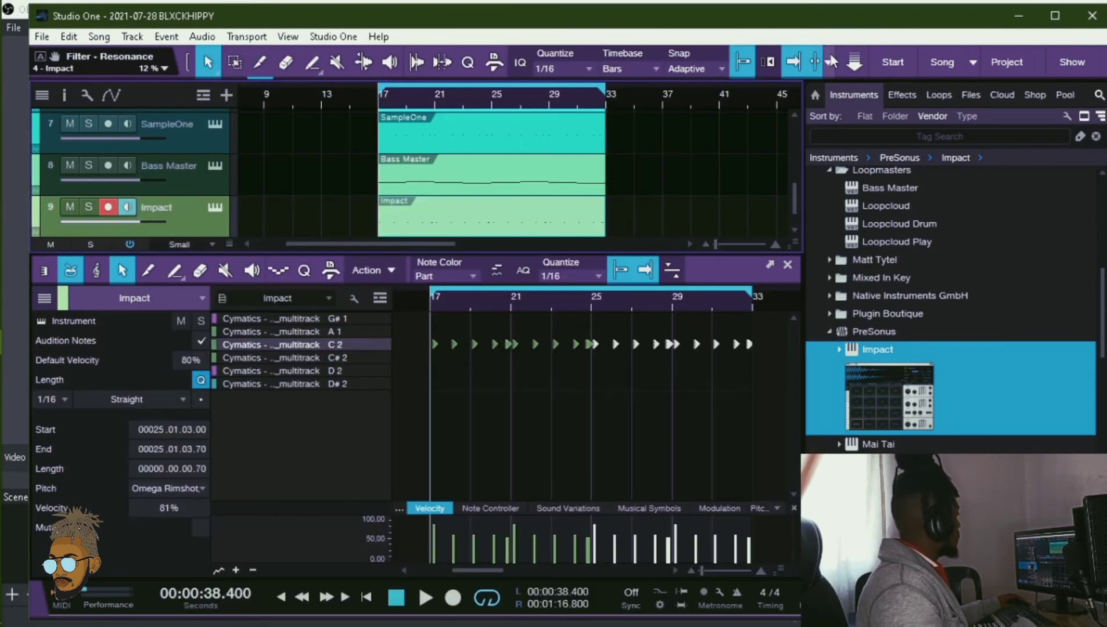
- Mix down the Impact part from bars 17 to 33 to a new audio track and start renaming that track with "PE"
{"action": "right_click", "coordinate": [469, 217]}
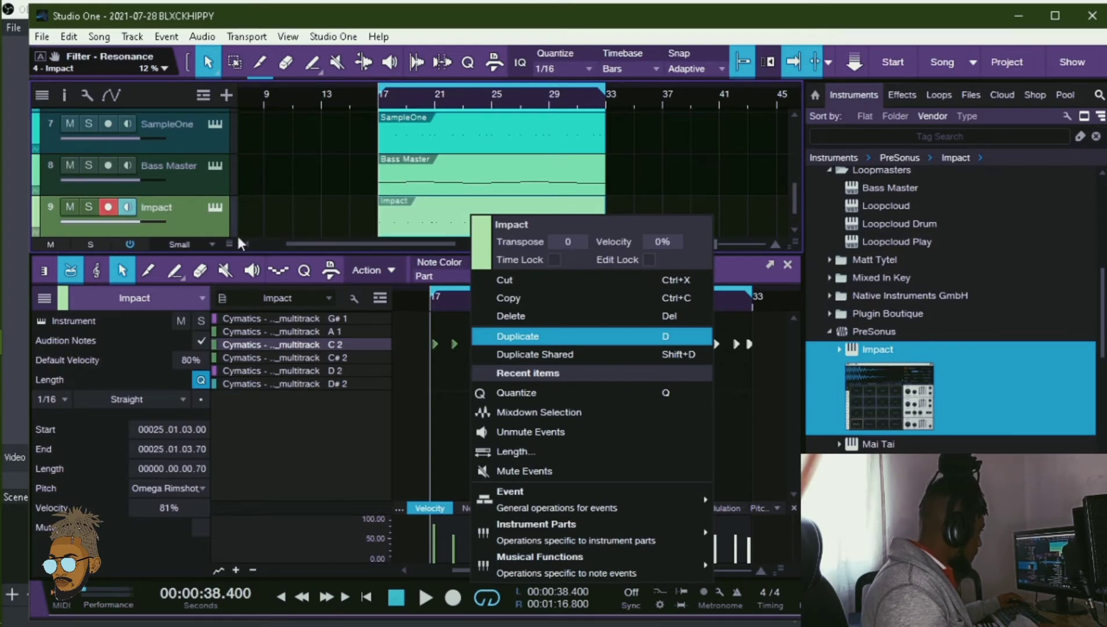
{"action": "left_click", "coordinate": [556, 430]}
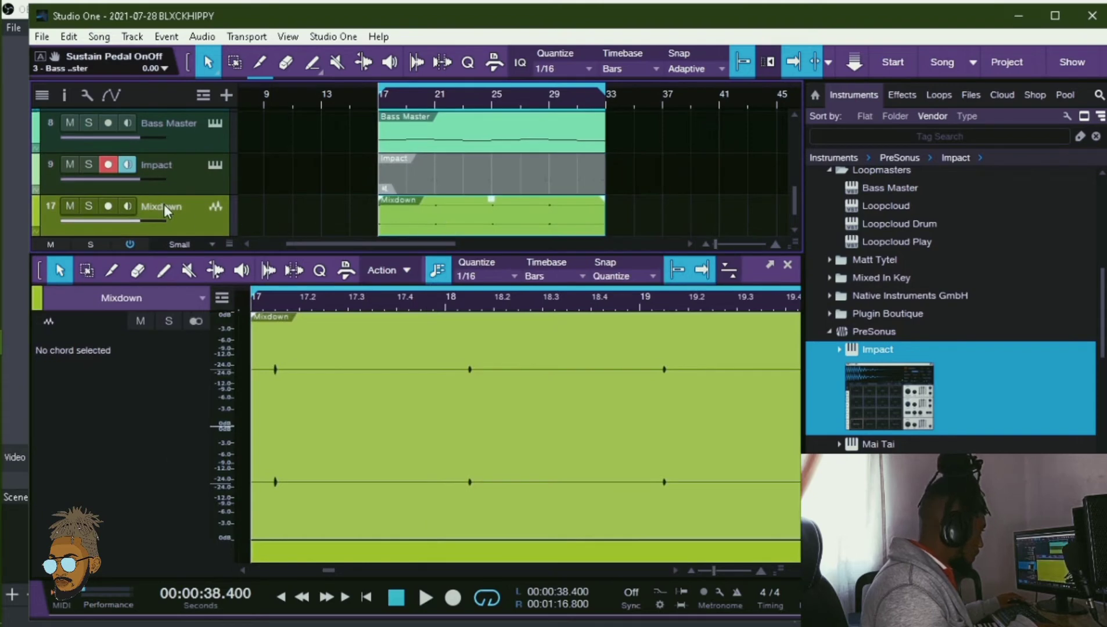
{"action": "double_click", "coordinate": [164, 205]}
{"action": "type", "text": "PE"}
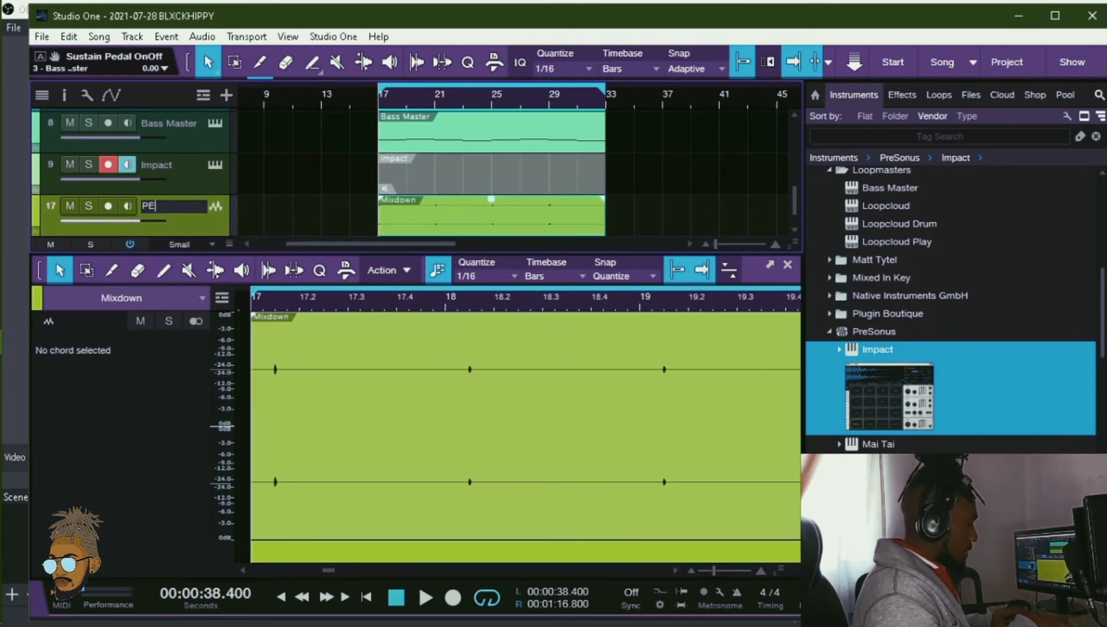
- Name the new mixdown audio track PERC
{"action": "type", "text": "RC"}
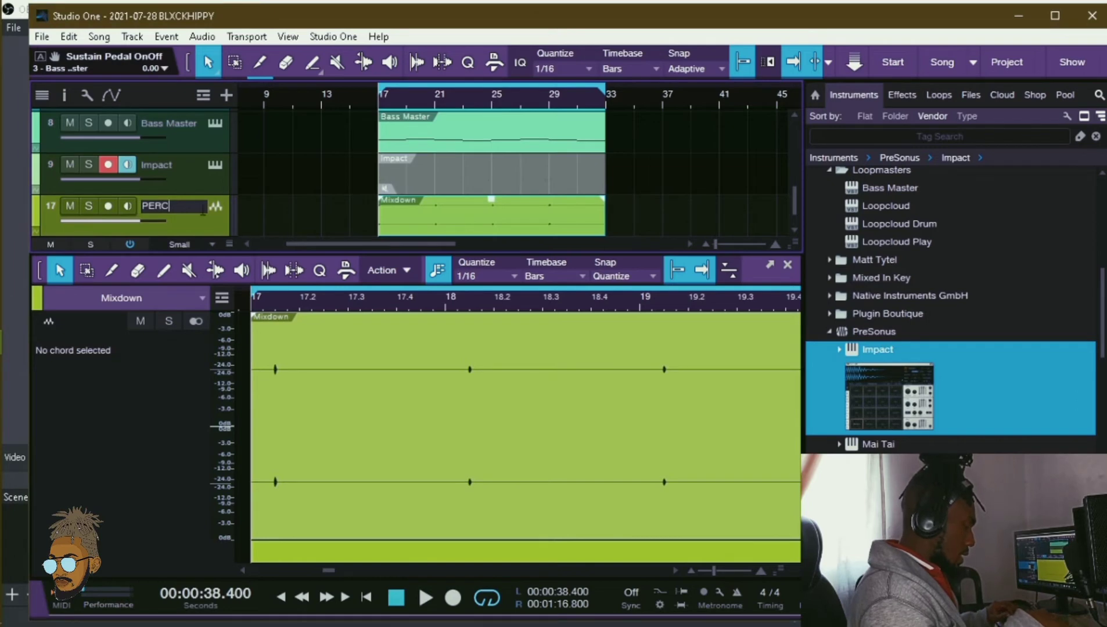
{"action": "key", "text": "Return"}
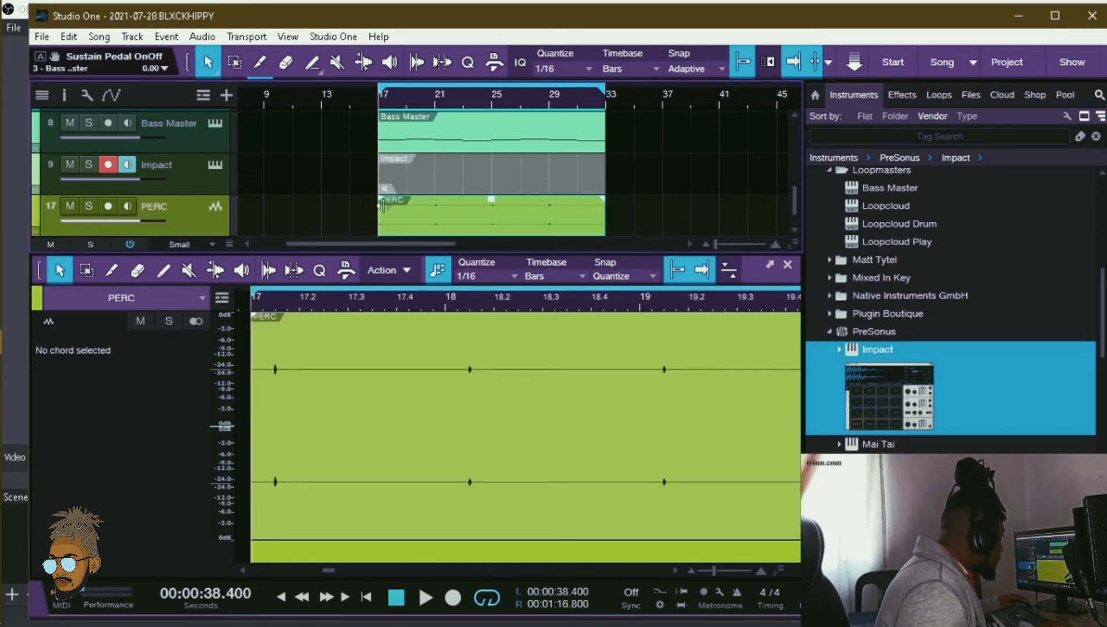
- Unmute the Impact part and mute all of its C 2 notes from bar 17 to 33
{"action": "right_click", "coordinate": [448, 187]}
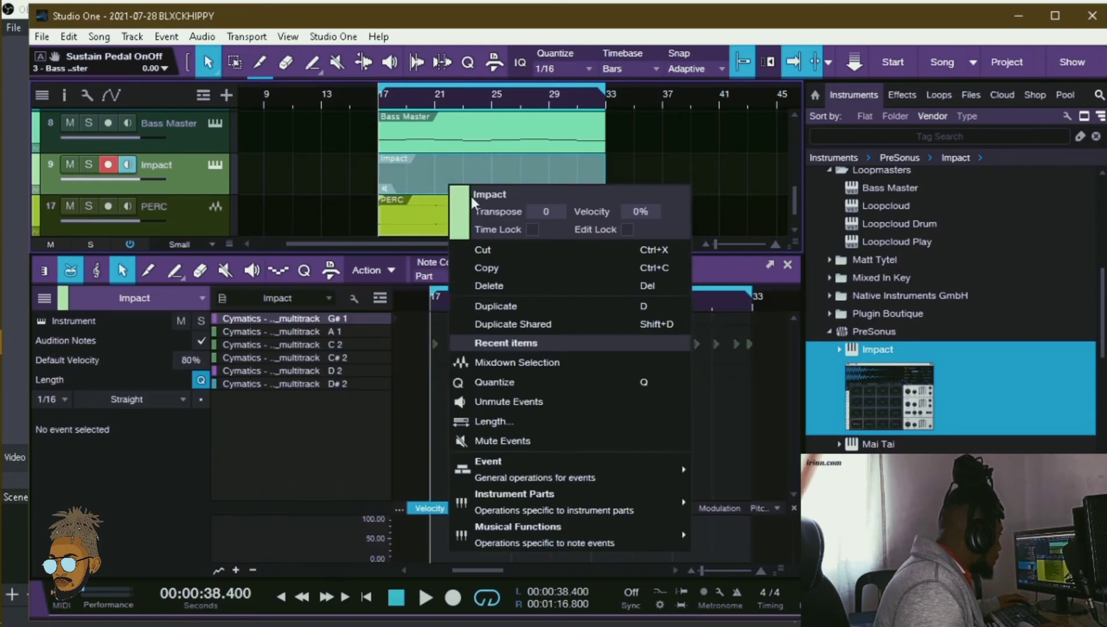
{"action": "left_click", "coordinate": [547, 405]}
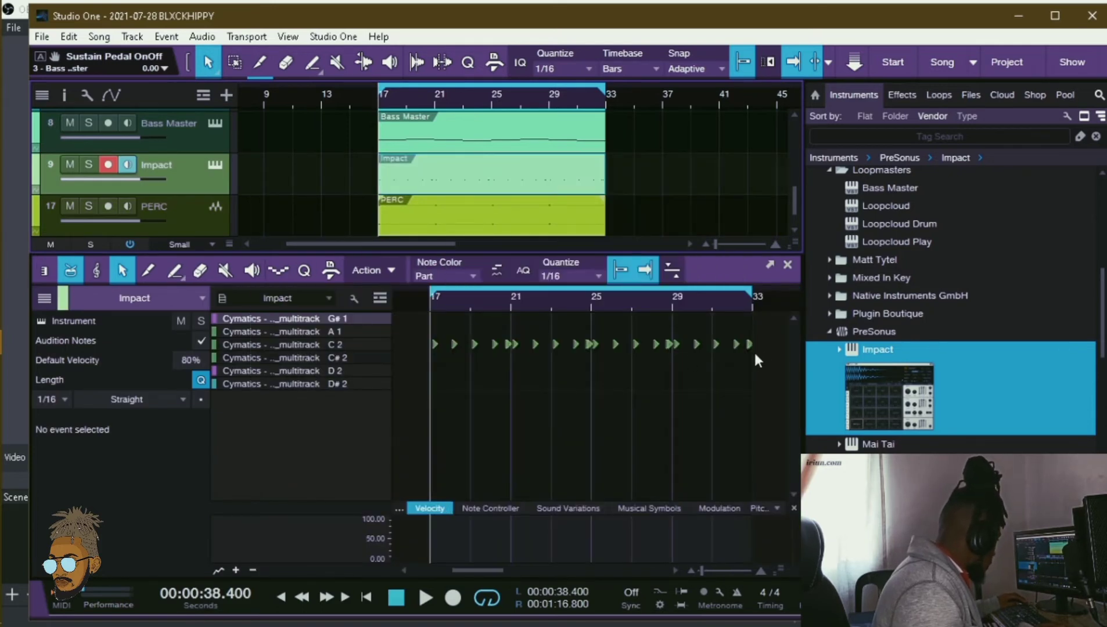
{"action": "left_click_drag", "start_coordinate": [755, 360], "coordinate": [385, 312]}
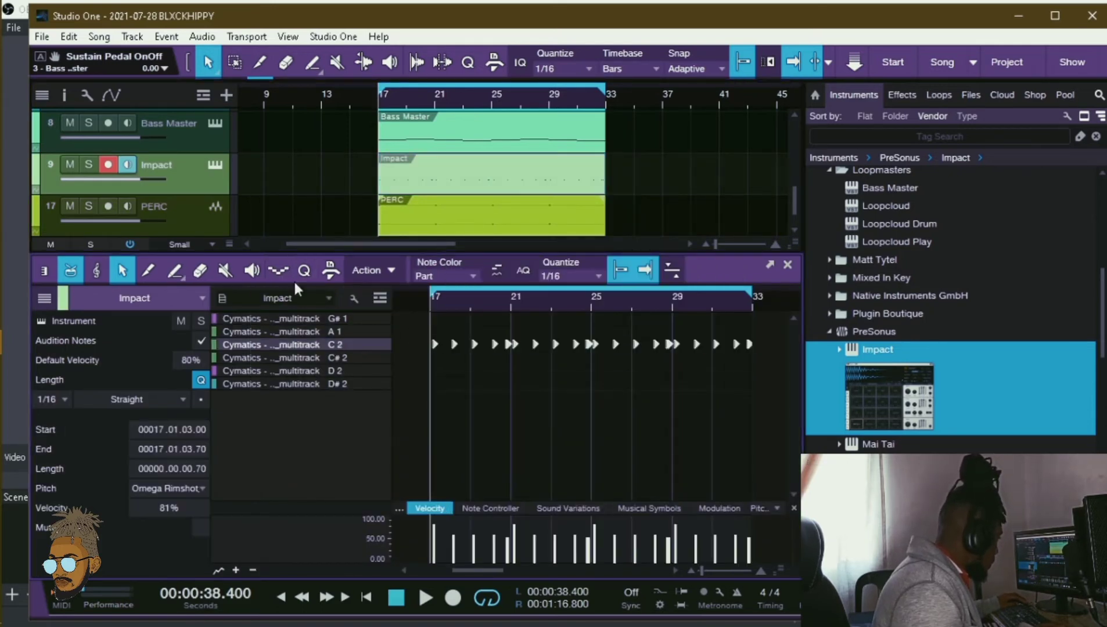
{"action": "left_click", "coordinate": [223, 271]}
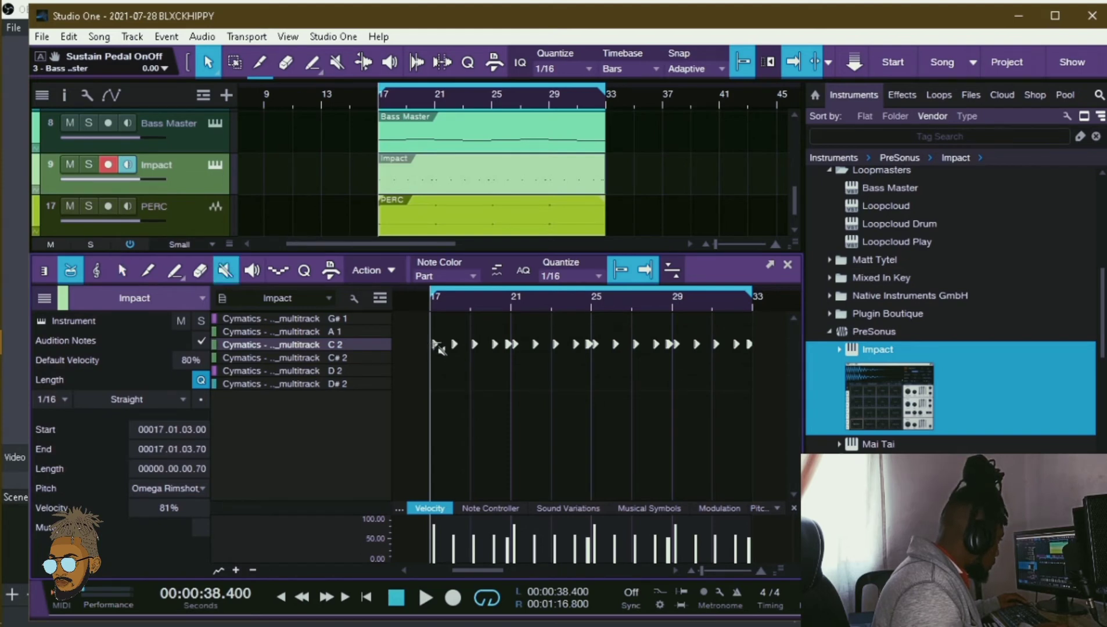
{"action": "left_click", "coordinate": [436, 345]}
{"action": "left_click", "coordinate": [121, 271]}
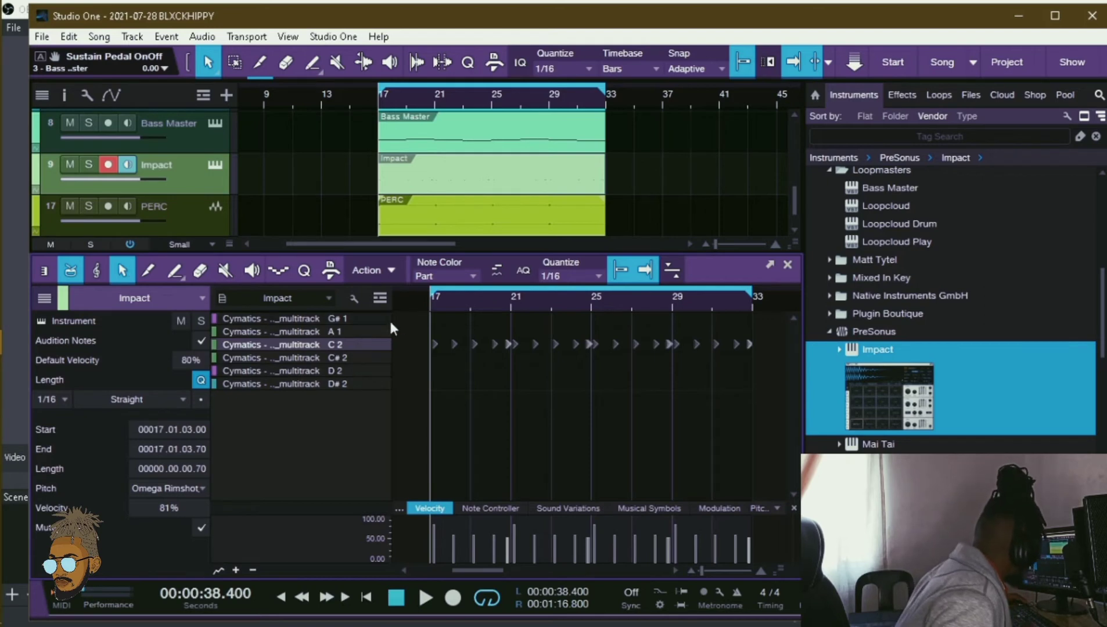
- Audition the D 2 sample and record four hits of it on the Impact track between bars 17 and 21, starting from bar 15
{"action": "left_click", "coordinate": [338, 367]}
{"action": "left_click", "coordinate": [337, 366]}
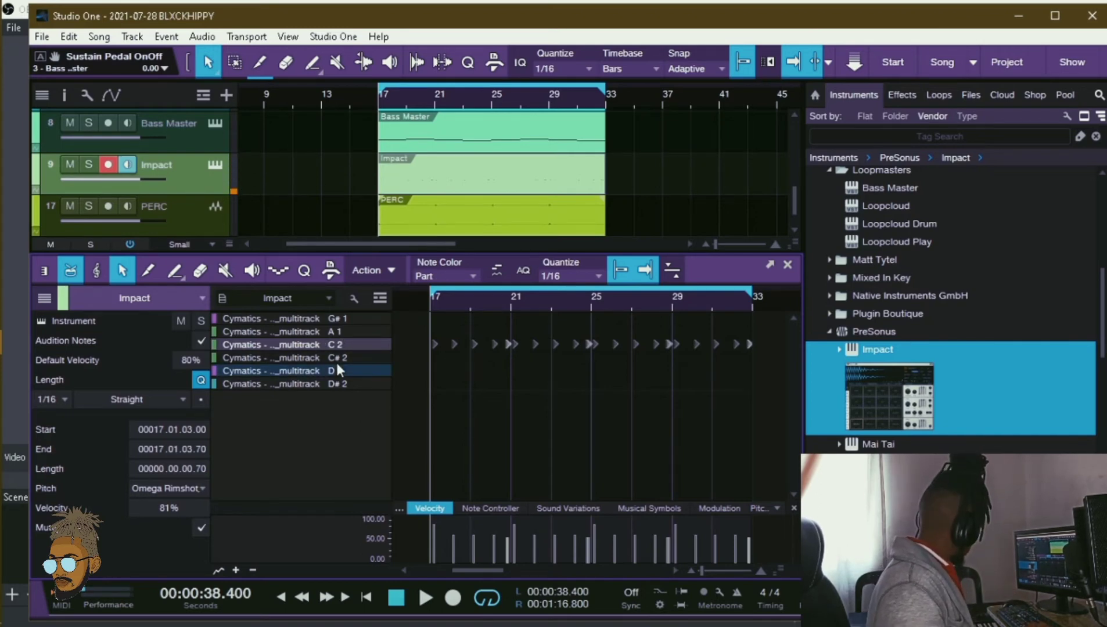
{"action": "left_click", "coordinate": [337, 365]}
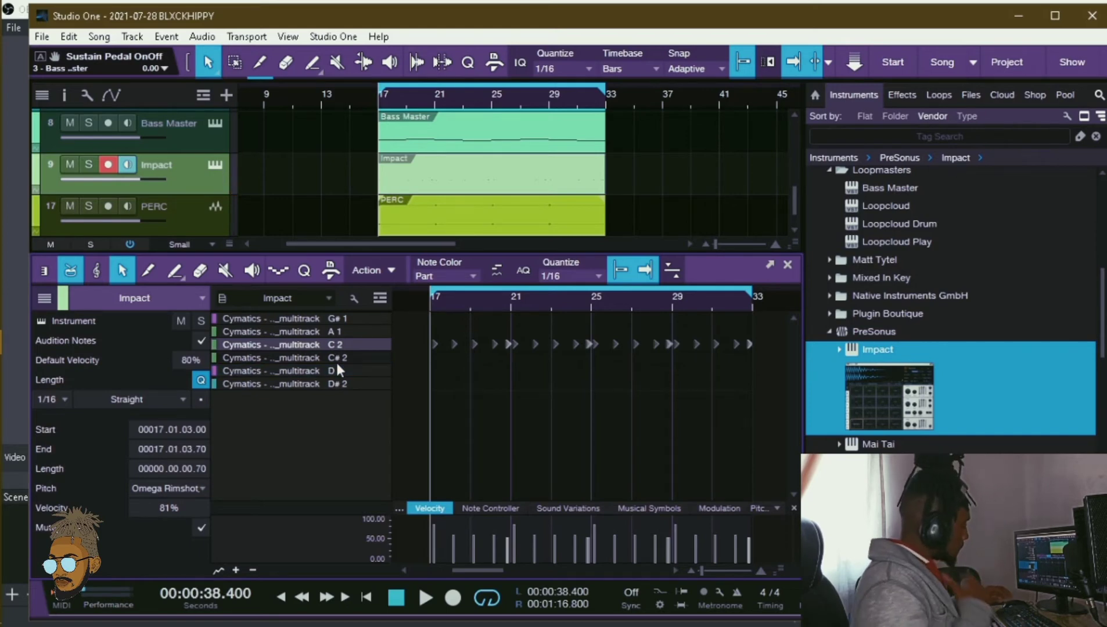
{"action": "left_click", "coordinate": [349, 103]}
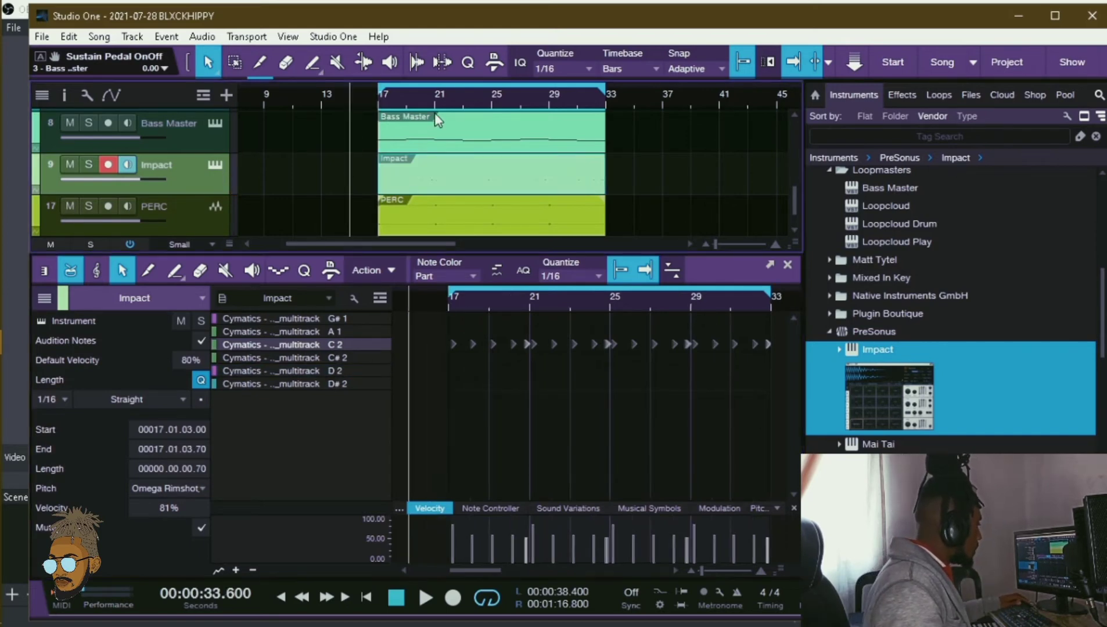
{"action": "scroll", "coordinate": [395, 168], "scroll_direction": "down", "scroll_amount": 1}
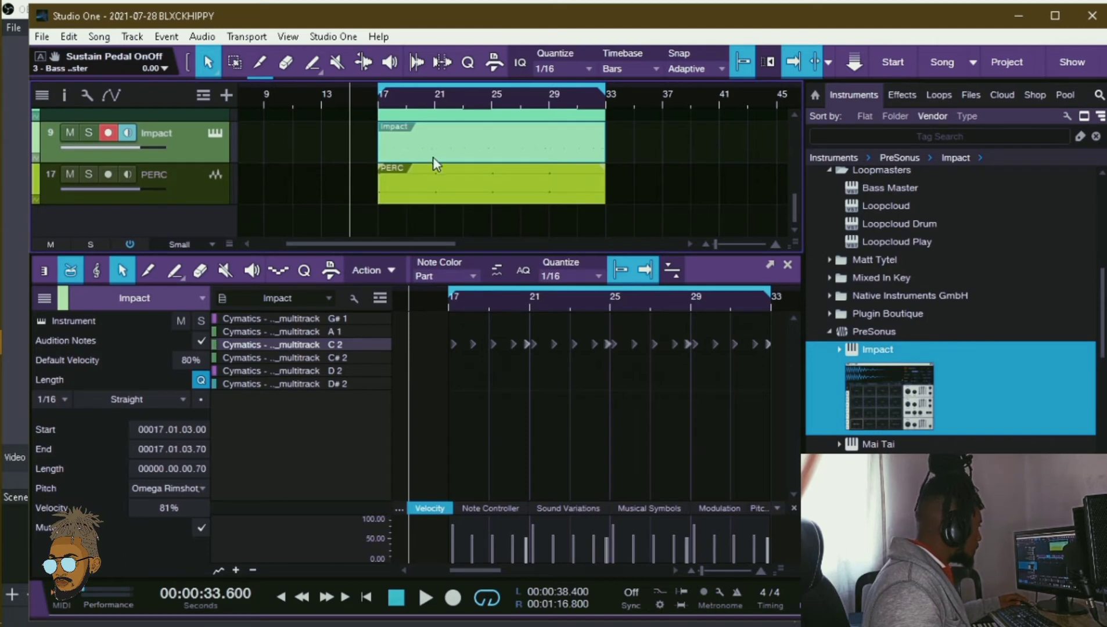
{"action": "key", "text": "KP_Multiply"}
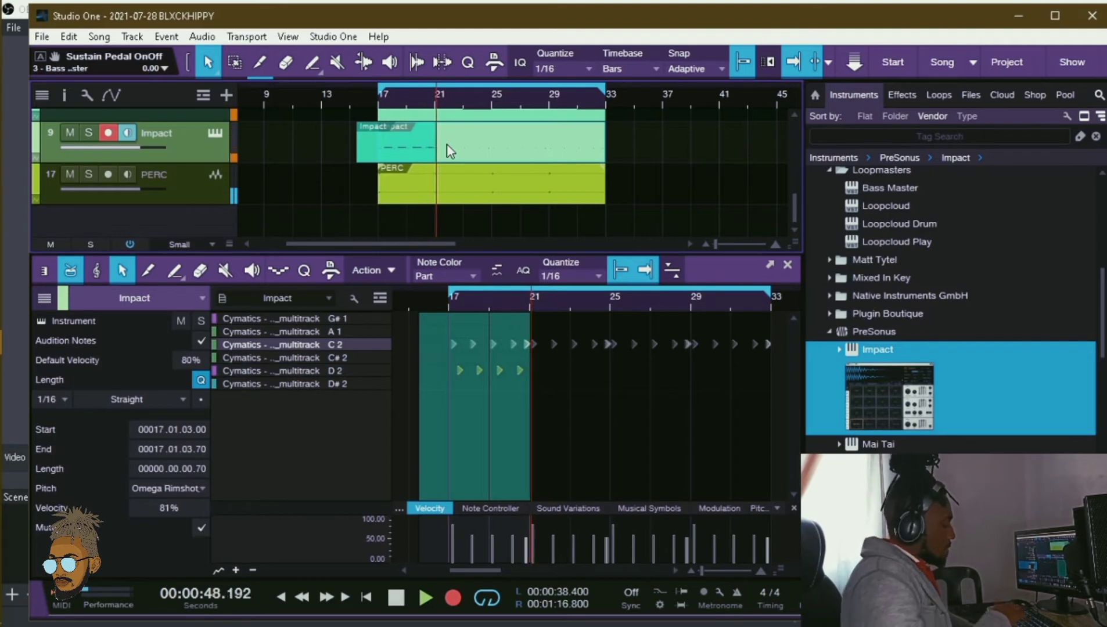
{"action": "key", "text": "space"}
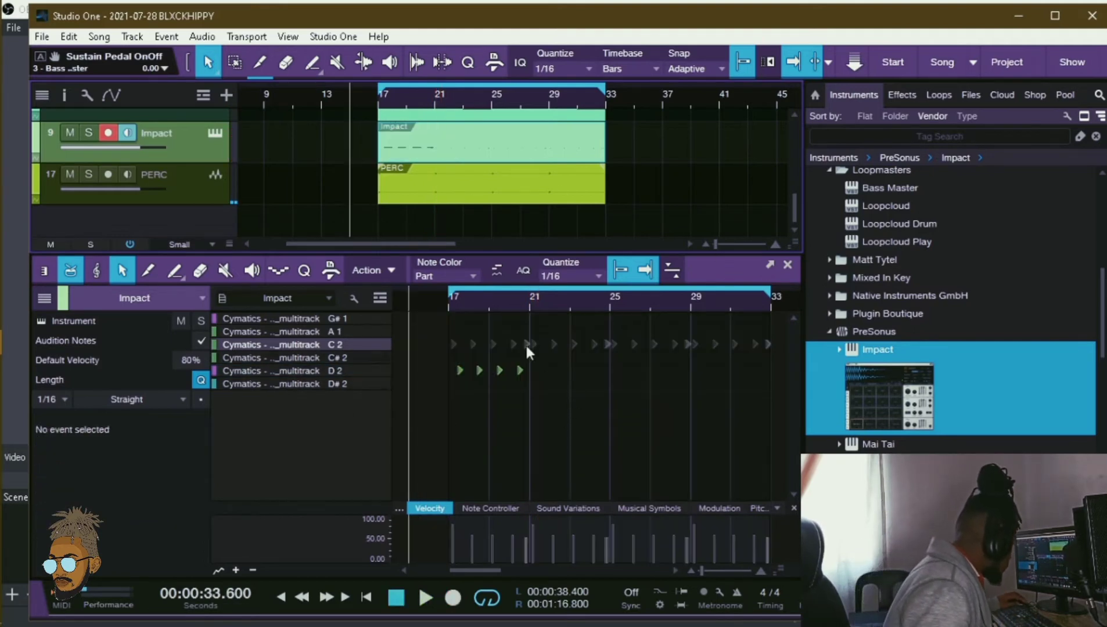
- Select the four recorded D 2 notes and align them to the grid, with the first starting at 17.03.01.00
{"action": "left_click_drag", "start_coordinate": [614, 502], "coordinate": [504, 378]}
{"action": "scroll", "coordinate": [439, 359], "scroll_direction": "up", "scroll_amount": 2}
{"action": "scroll", "coordinate": [546, 352], "scroll_direction": "up", "scroll_amount": 3}
{"action": "left_click_drag", "start_coordinate": [483, 300], "coordinate": [438, 265]}
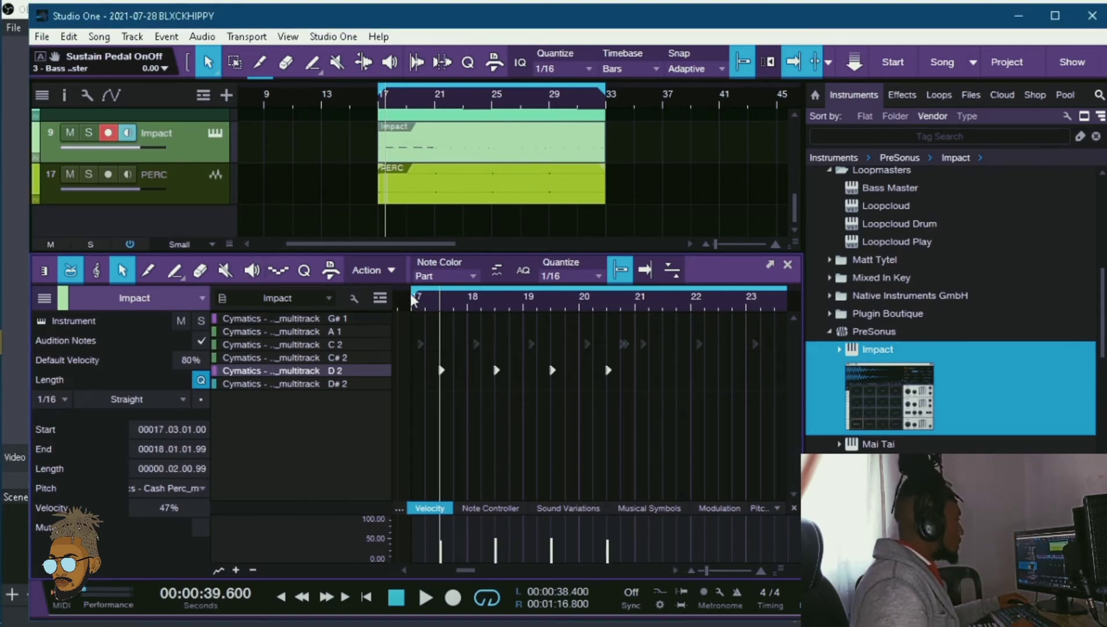
- During playback, duplicate the four D 2 notes into bars 21 to 25 and all eight into bars 25 to 33
{"action": "key", "text": "space"}
{"action": "left_click_drag", "start_coordinate": [413, 307], "coordinate": [475, 302]}
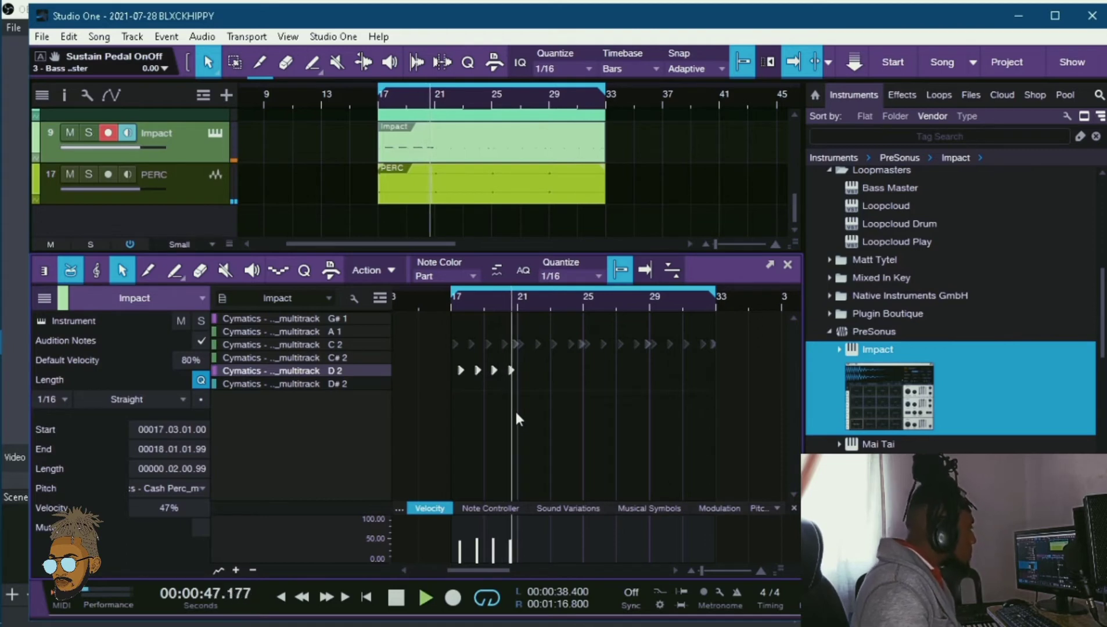
{"action": "key", "text": "ctrl+d"}
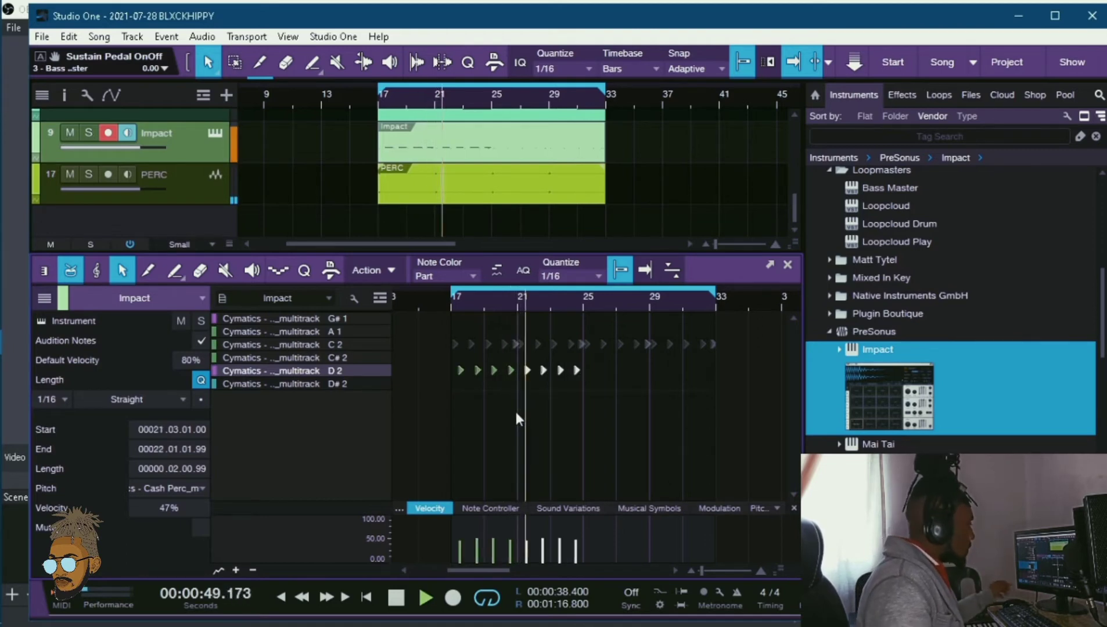
{"action": "left_click_drag", "start_coordinate": [694, 465], "coordinate": [443, 360]}
{"action": "key", "text": "ctrl+d"}
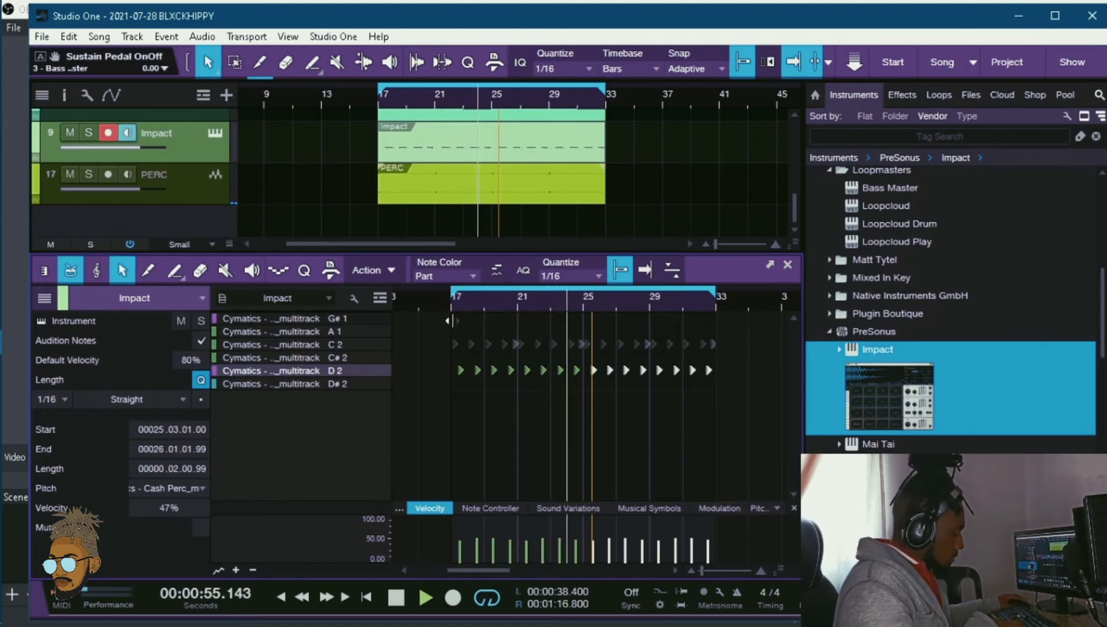
{"action": "key", "text": "space"}
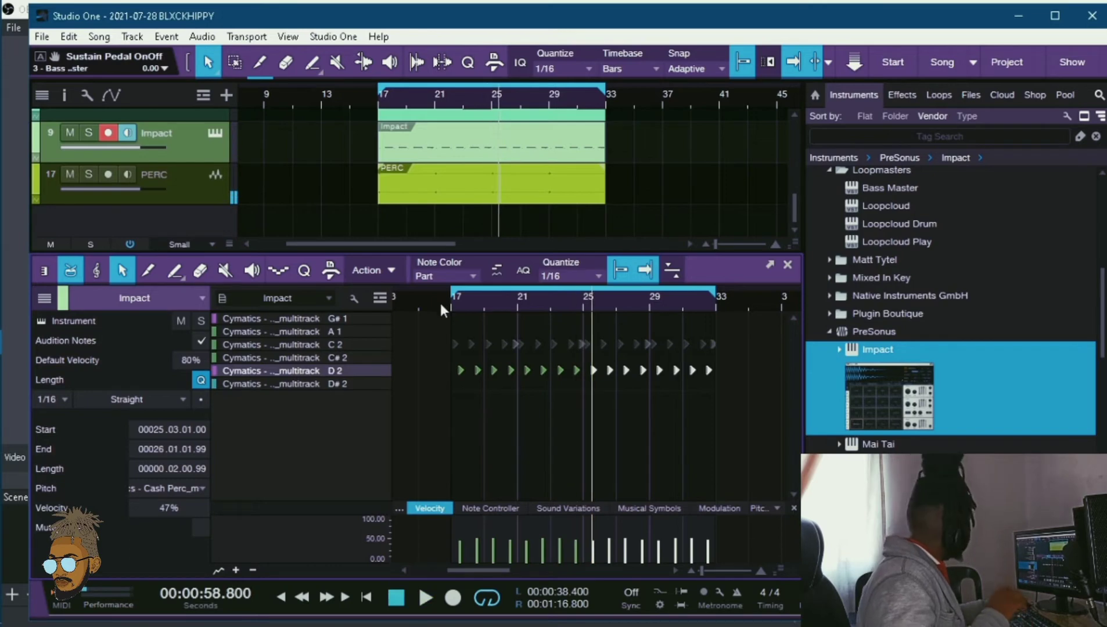
- Mix down the Impact part to a new audio track and name the track PERC 2
{"action": "right_click", "coordinate": [422, 150]}
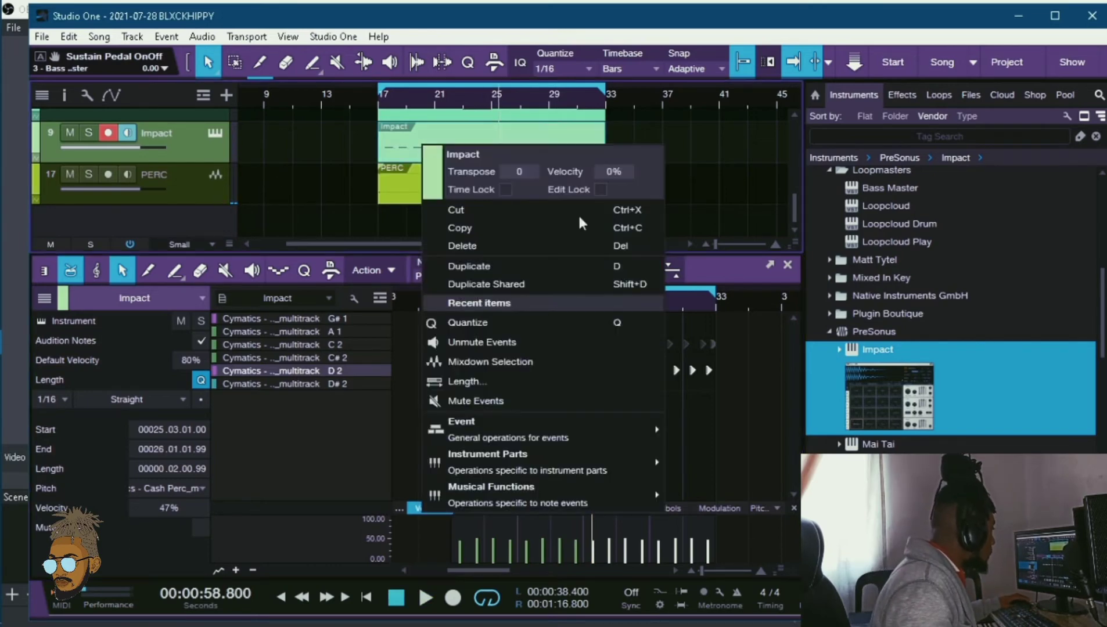
{"action": "left_click", "coordinate": [459, 362]}
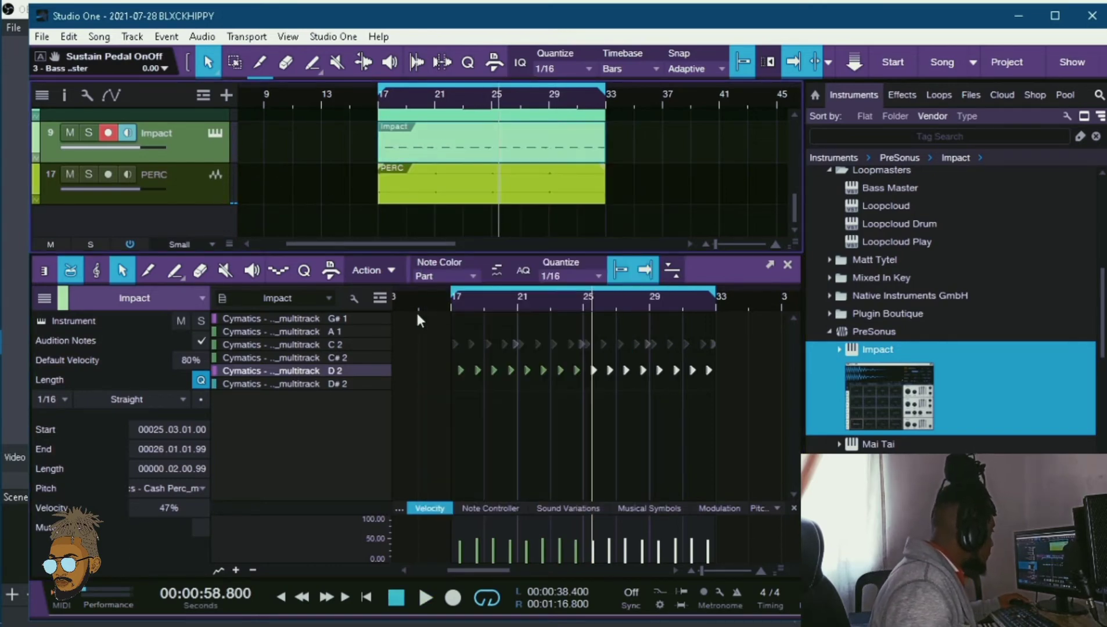
{"action": "double_click", "coordinate": [165, 177]}
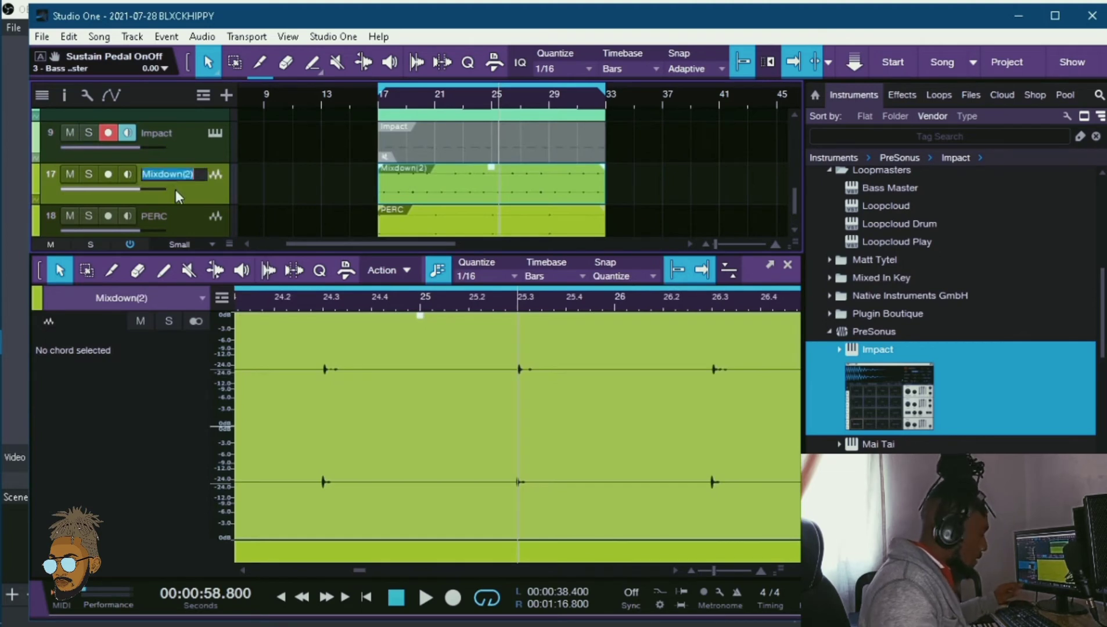
{"action": "type", "text": "PERC 2"}
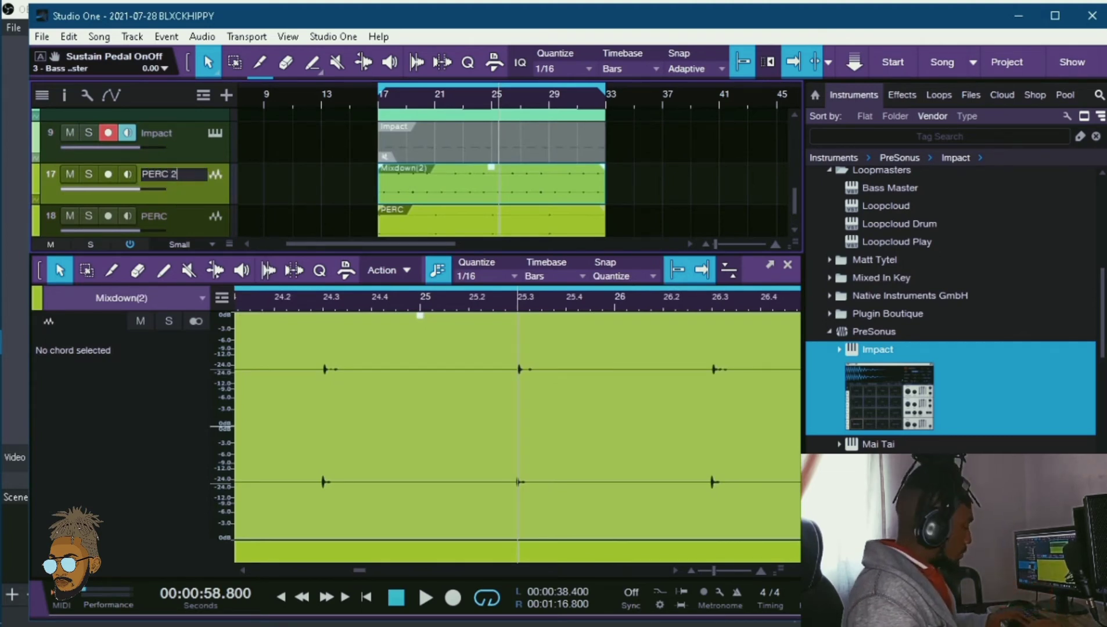
{"action": "key", "text": "Return"}
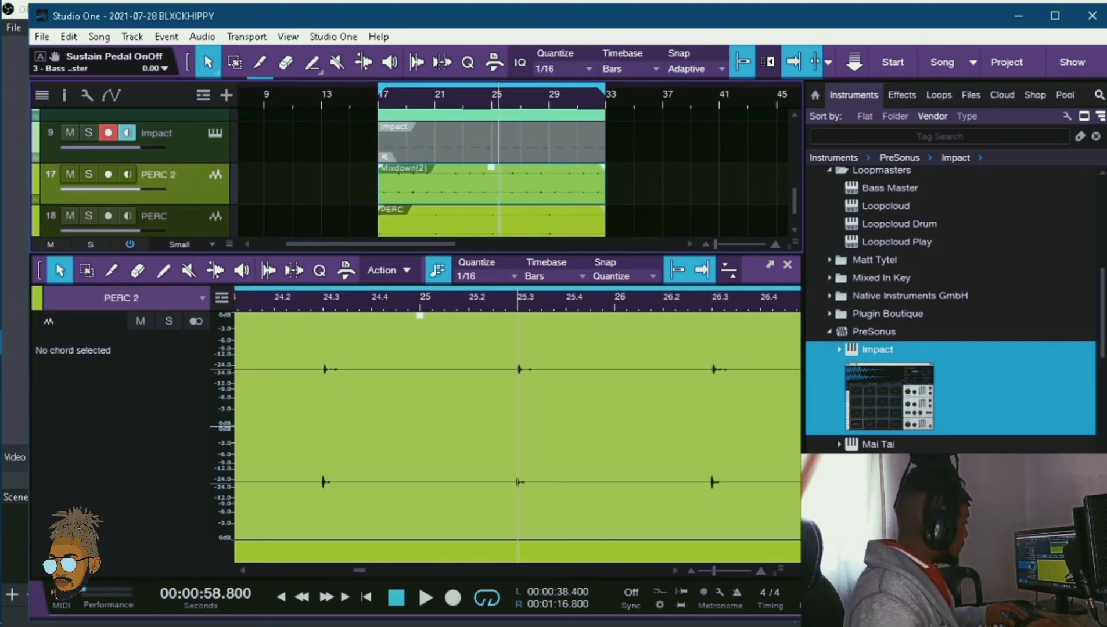
- Unmute the Impact part again and mute all of its D 2 notes from bar 17 to 33
{"action": "right_click", "coordinate": [427, 144]}
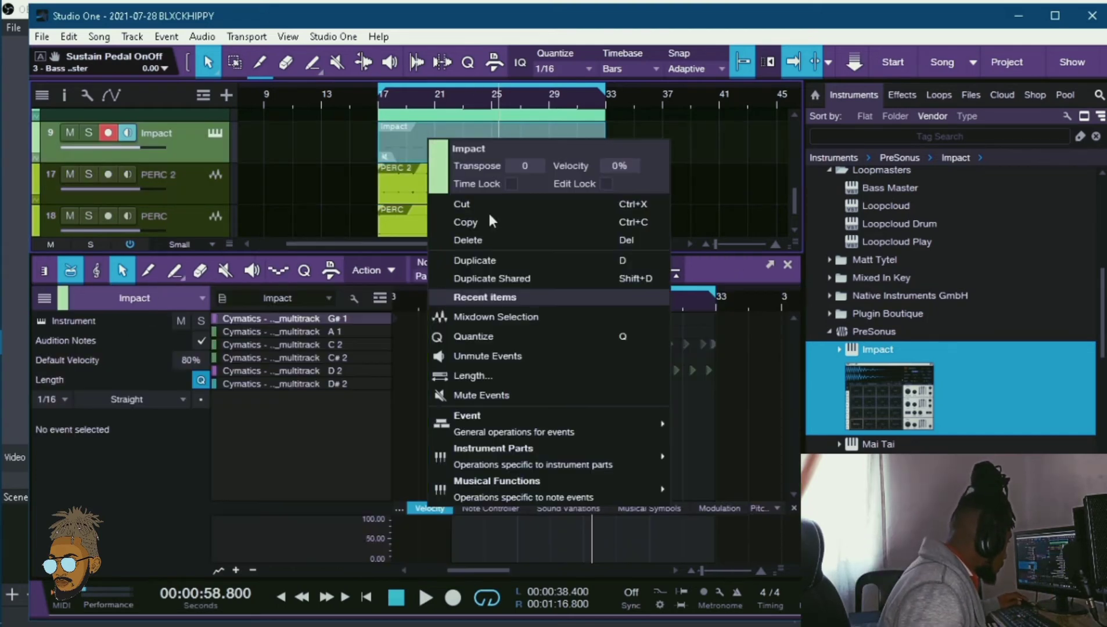
{"action": "left_click", "coordinate": [531, 340]}
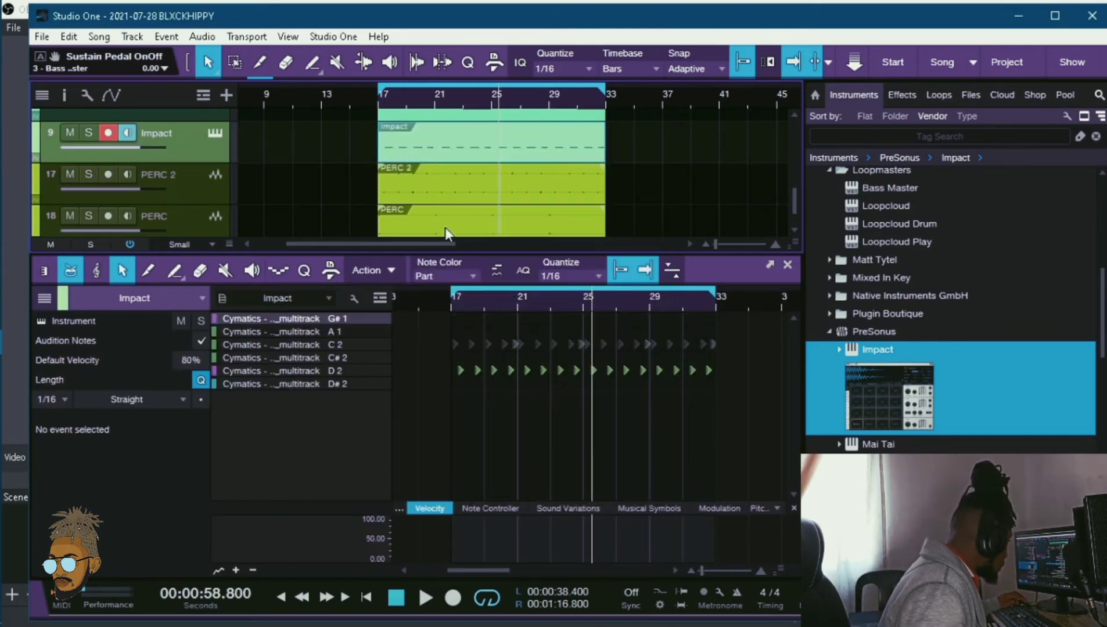
{"action": "left_click", "coordinate": [380, 106]}
{"action": "left_click_drag", "start_coordinate": [723, 499], "coordinate": [437, 353]}
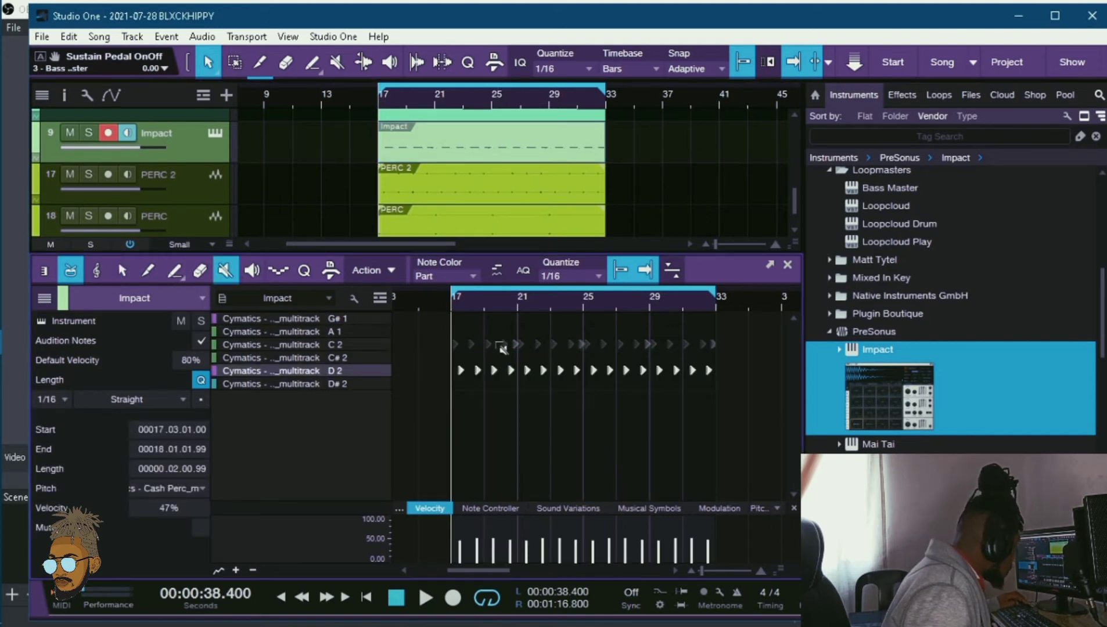
{"action": "left_click", "coordinate": [519, 371]}
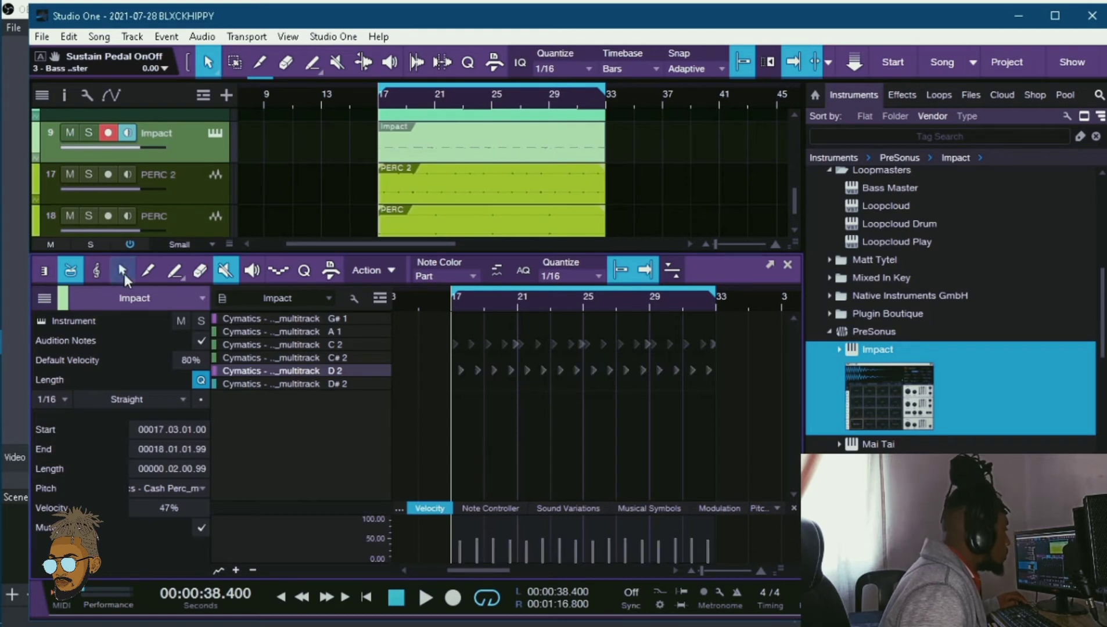
{"action": "left_click", "coordinate": [122, 271]}
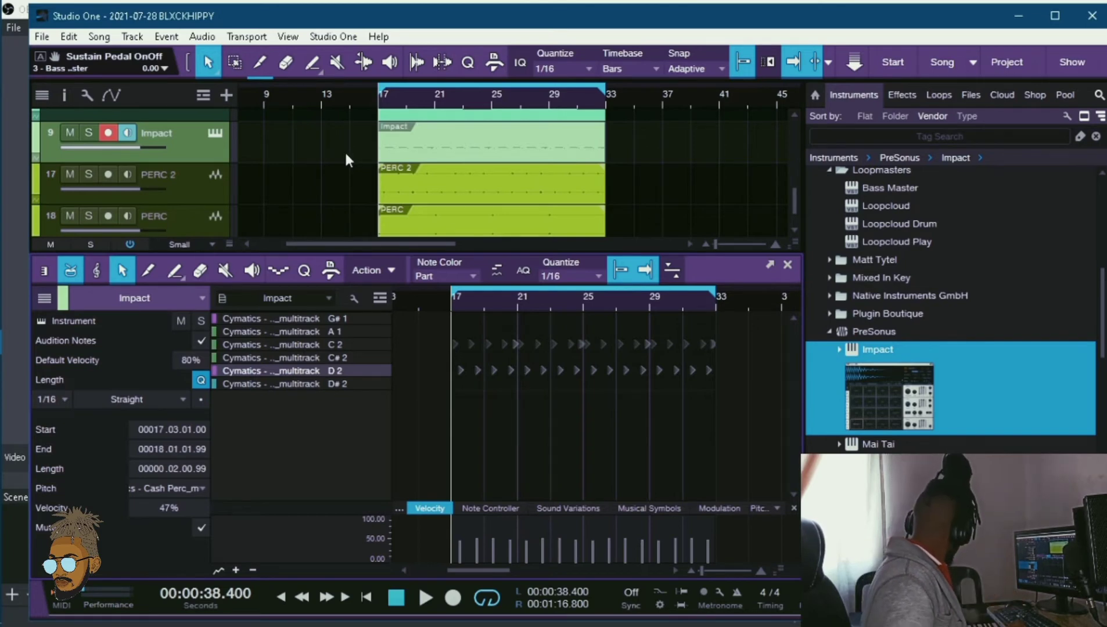
- Record two D# 2 hits on the Impact track from bar 17 and align them to the grid, with the first starting at 18.04.01.00
{"action": "key", "text": "KP_Multiply"}
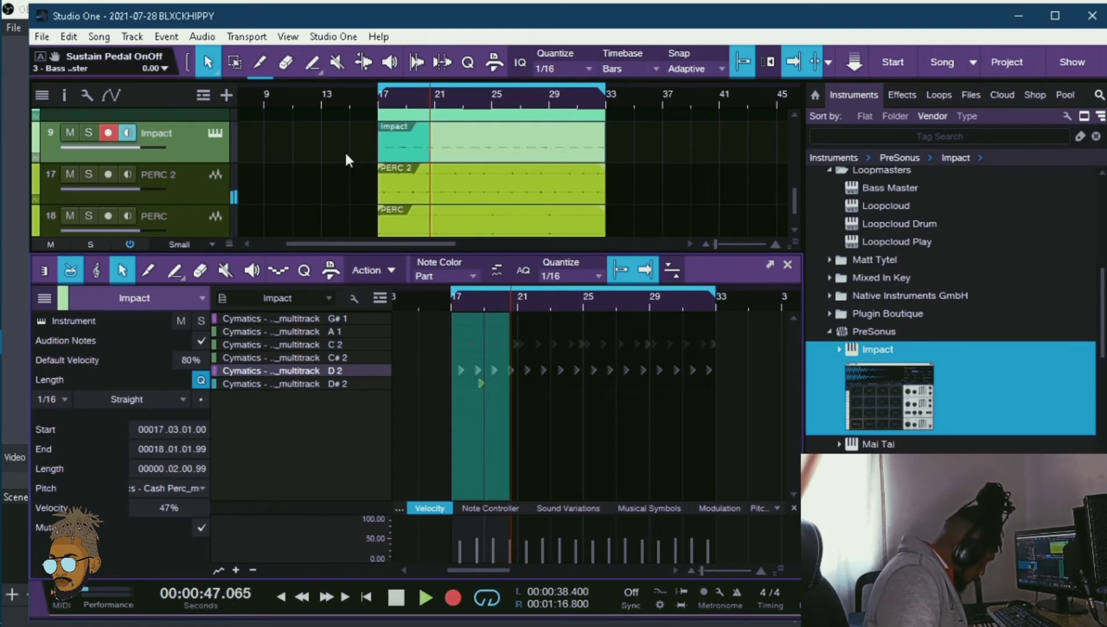
{"action": "key", "text": "space"}
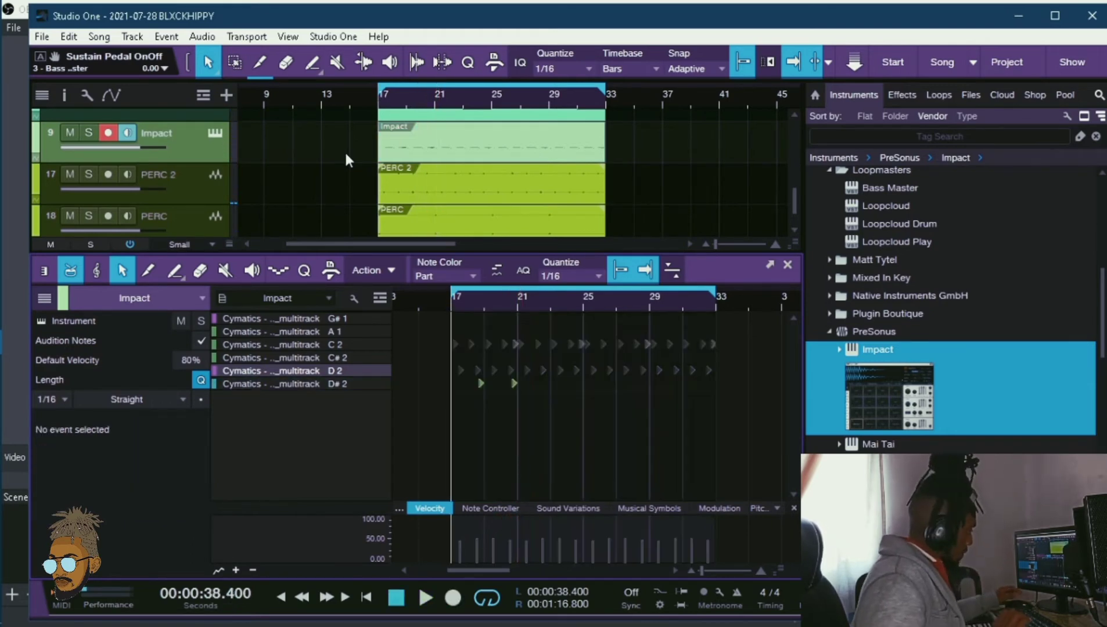
{"action": "left_click_drag", "start_coordinate": [502, 302], "coordinate": [509, 321]}
{"action": "left_click_drag", "start_coordinate": [559, 498], "coordinate": [436, 384]}
{"action": "left_click_drag", "start_coordinate": [449, 313], "coordinate": [553, 422]}
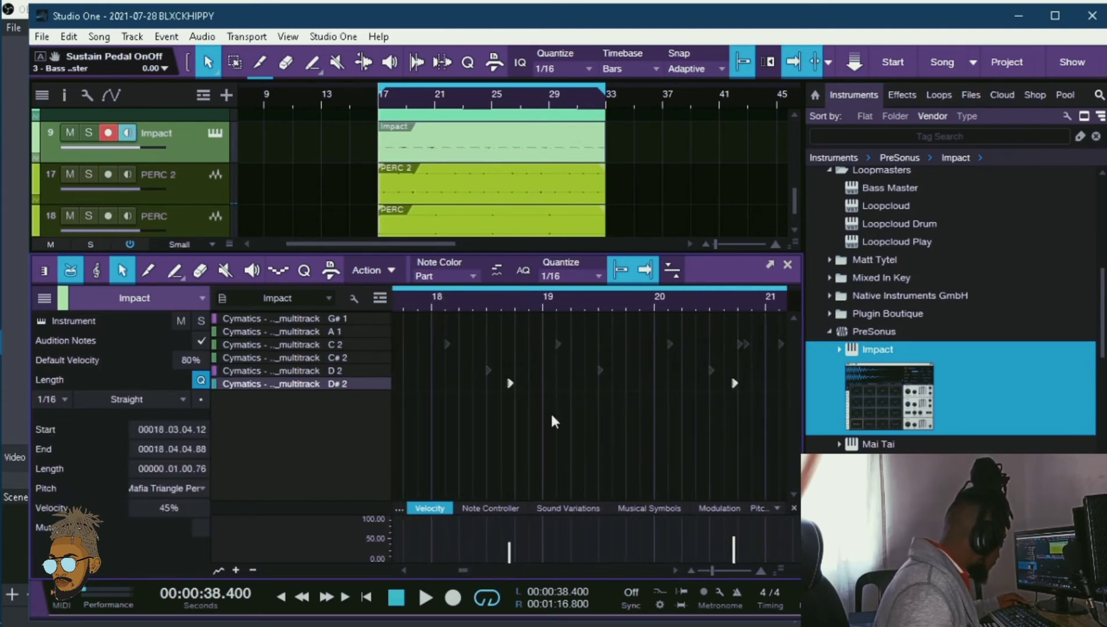
{"action": "left_click_drag", "start_coordinate": [508, 382], "coordinate": [514, 383]}
- Play the song from bar 17 to check the timing of the two D# 2 notes
{"action": "mouse_move", "coordinate": [436, 298]}
{"action": "left_mouse_down"}
{"action": "mouse_move", "coordinate": [465, 292]}
{"action": "mouse_move", "coordinate": [446, 298]}
{"action": "left_mouse_up"}
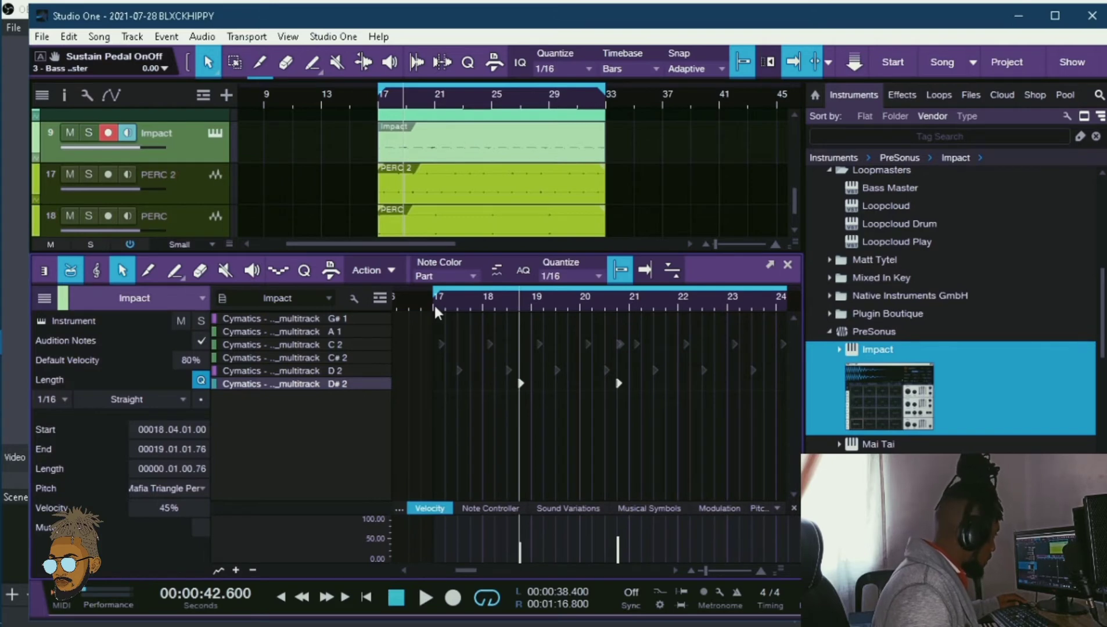
{"action": "left_click", "coordinate": [434, 303]}
{"action": "key", "text": "space"}
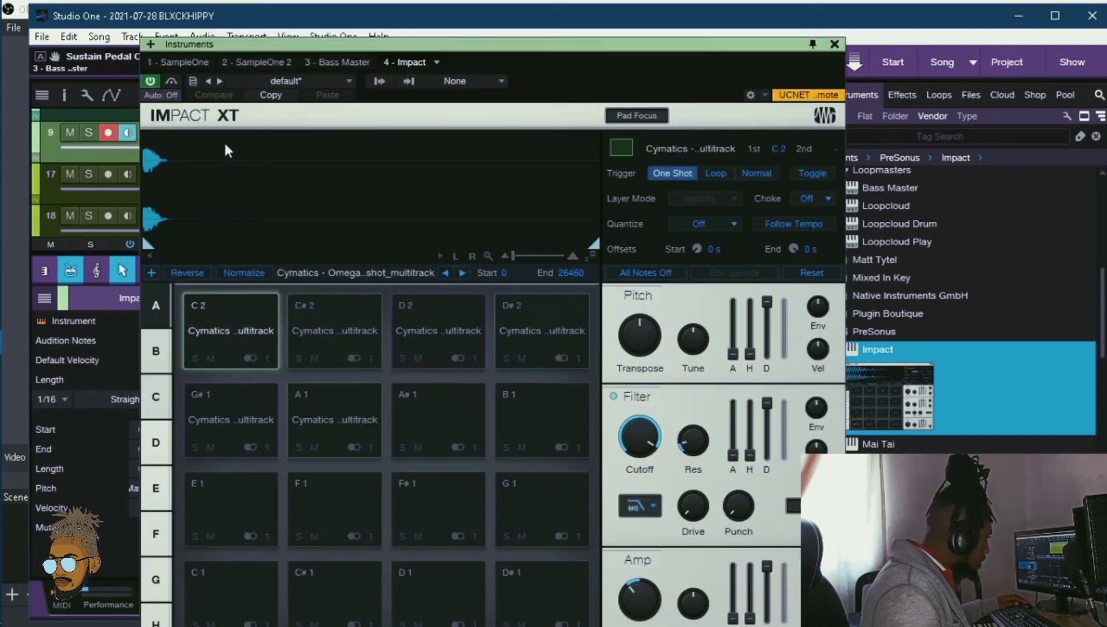
- Turn on the filter for the D# 2 pad in Impact XT, lower its cutoff to 6.62 kHz and audition the sample
{"action": "left_click", "coordinate": [215, 132]}
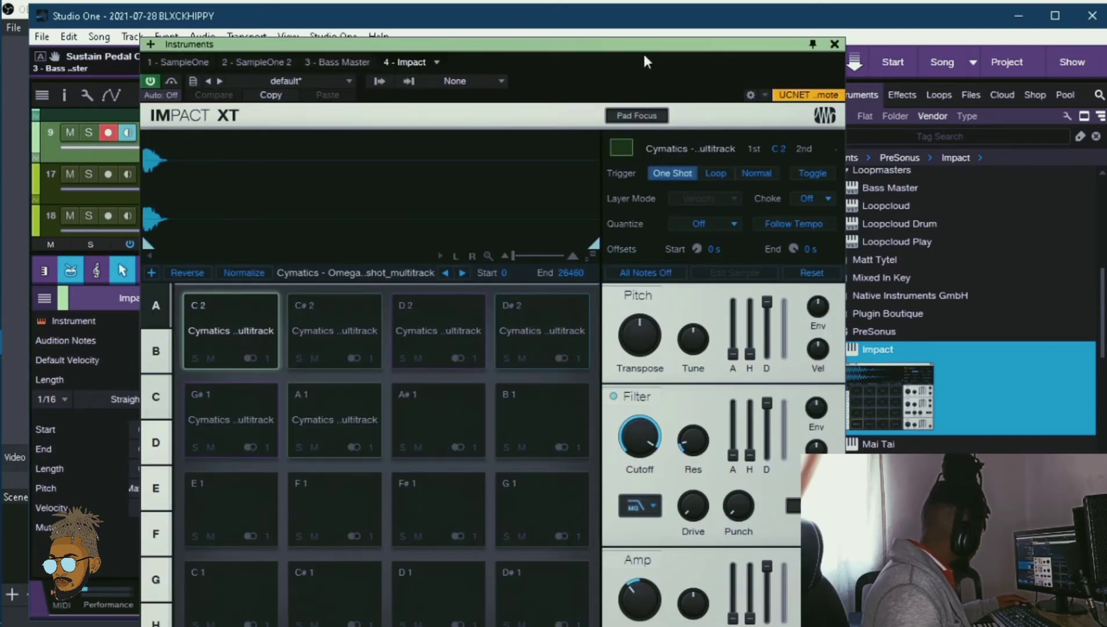
{"action": "left_click_drag", "start_coordinate": [643, 50], "coordinate": [656, 13]}
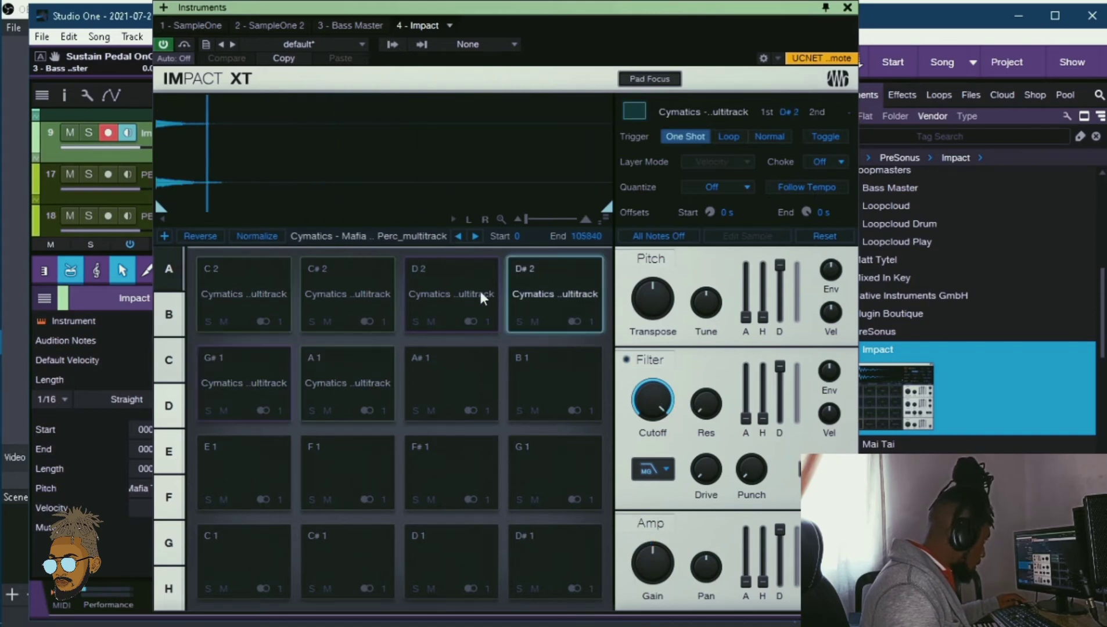
{"action": "left_click", "coordinate": [627, 360]}
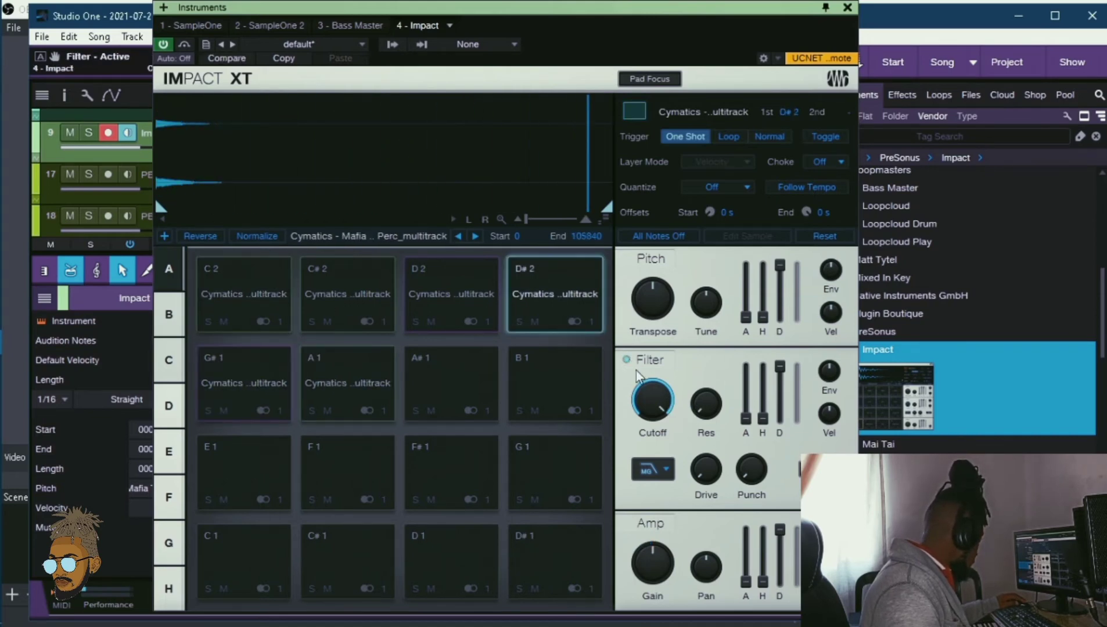
{"action": "mouse_move", "coordinate": [648, 388]}
{"action": "left_mouse_down"}
{"action": "mouse_move", "coordinate": [649, 417]}
{"action": "mouse_move", "coordinate": [649, 405]}
{"action": "left_mouse_up"}
{"action": "left_click", "coordinate": [563, 305]}
{"action": "left_click", "coordinate": [561, 306]}
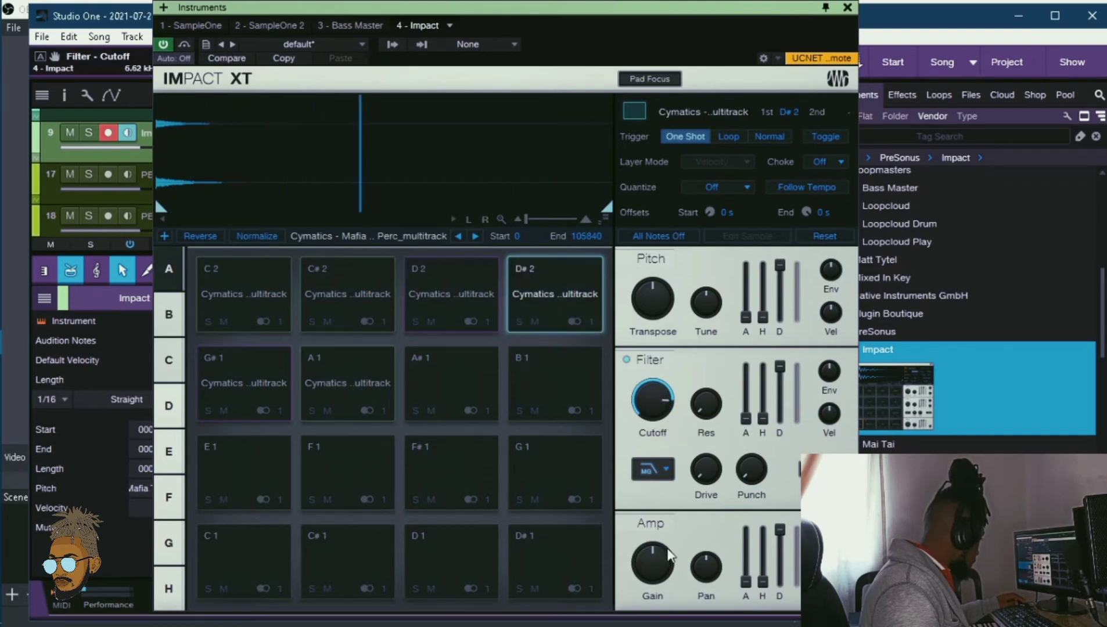
- Lower the D# 2 pad's amp gain, set its filter cutoff to 14.66 kHz and close the instrument window
{"action": "left_click_drag", "start_coordinate": [657, 556], "coordinate": [653, 575]}
{"action": "left_click", "coordinate": [564, 306]}
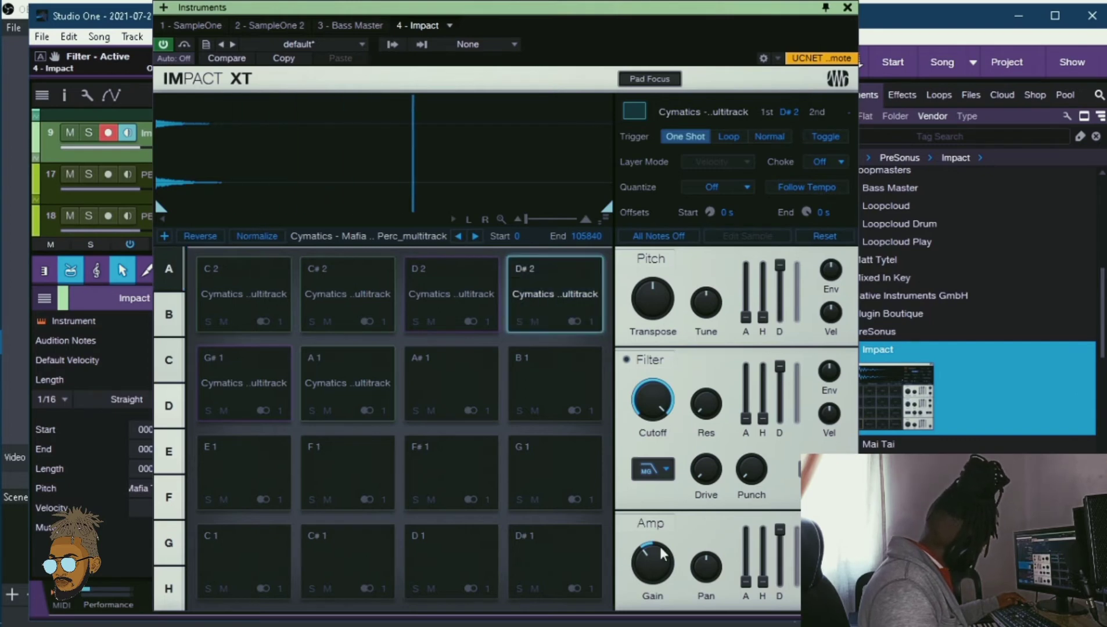
{"action": "left_click_drag", "start_coordinate": [641, 396], "coordinate": [642, 421]}
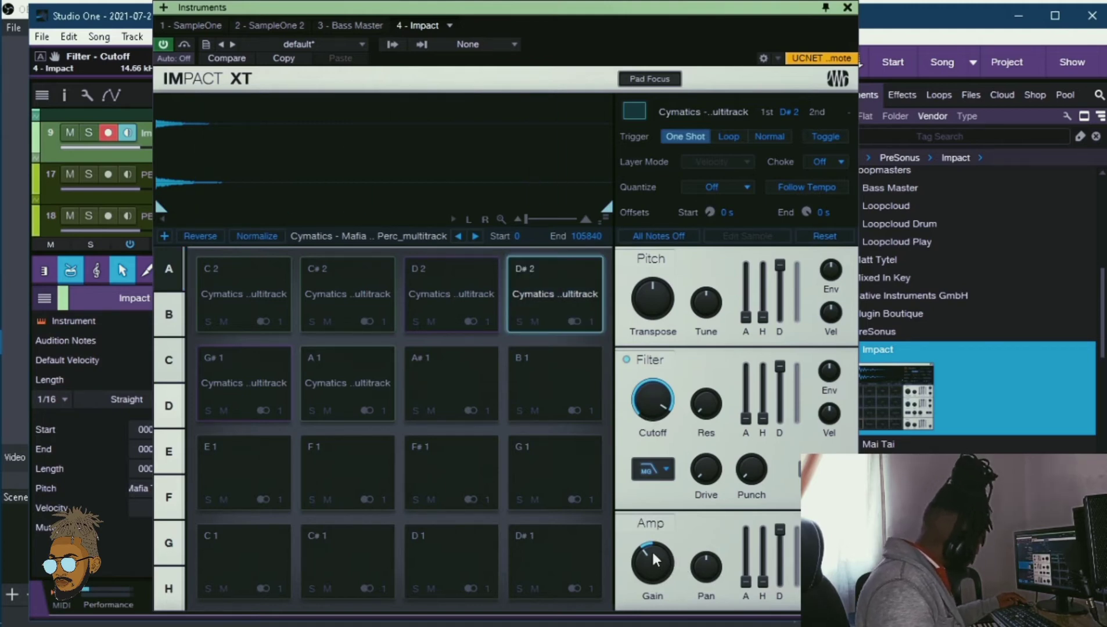
{"action": "left_click", "coordinate": [847, 7]}
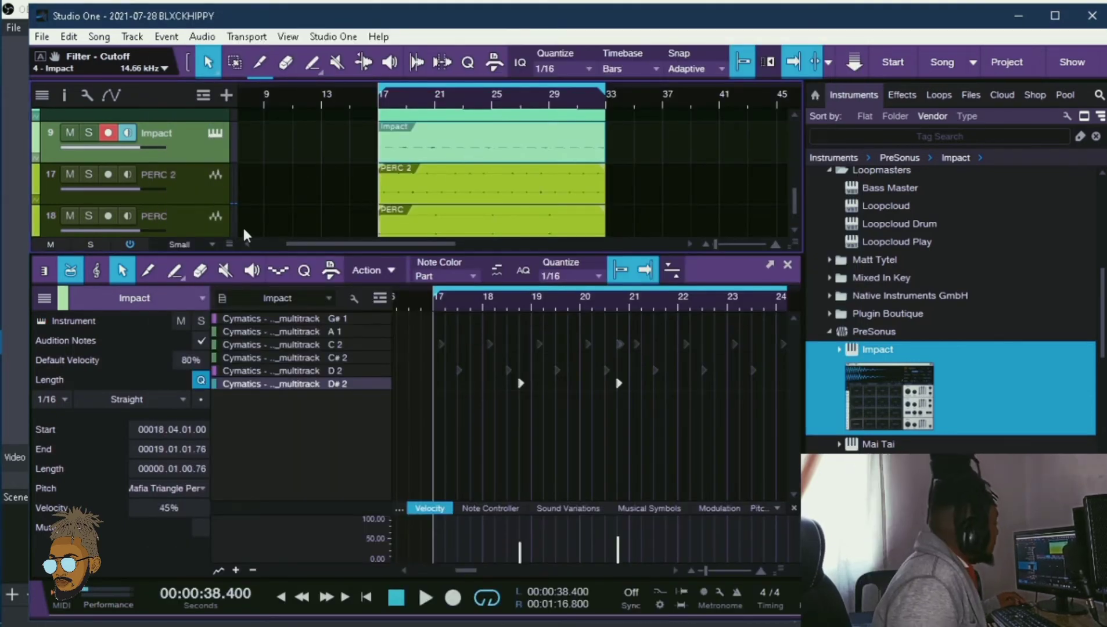
- Return to Studio One, duplicate the two D# 2 notes and move the copies so the first starts at 22.04.01.00
{"action": "right_click", "coordinate": [453, 140]}
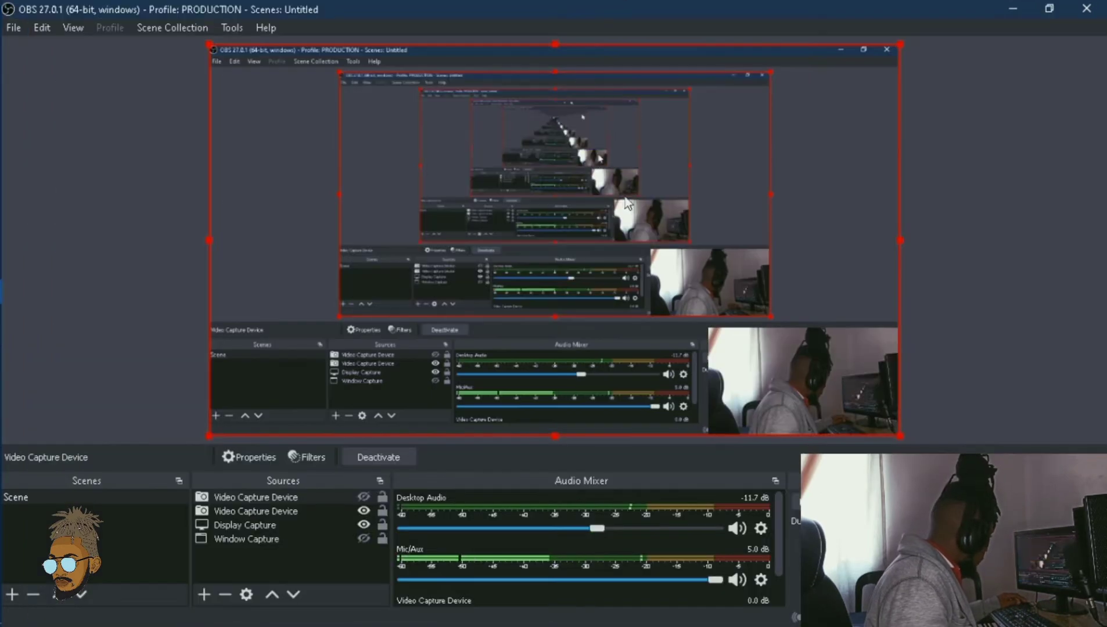
{"action": "left_click", "coordinate": [25, 335]}
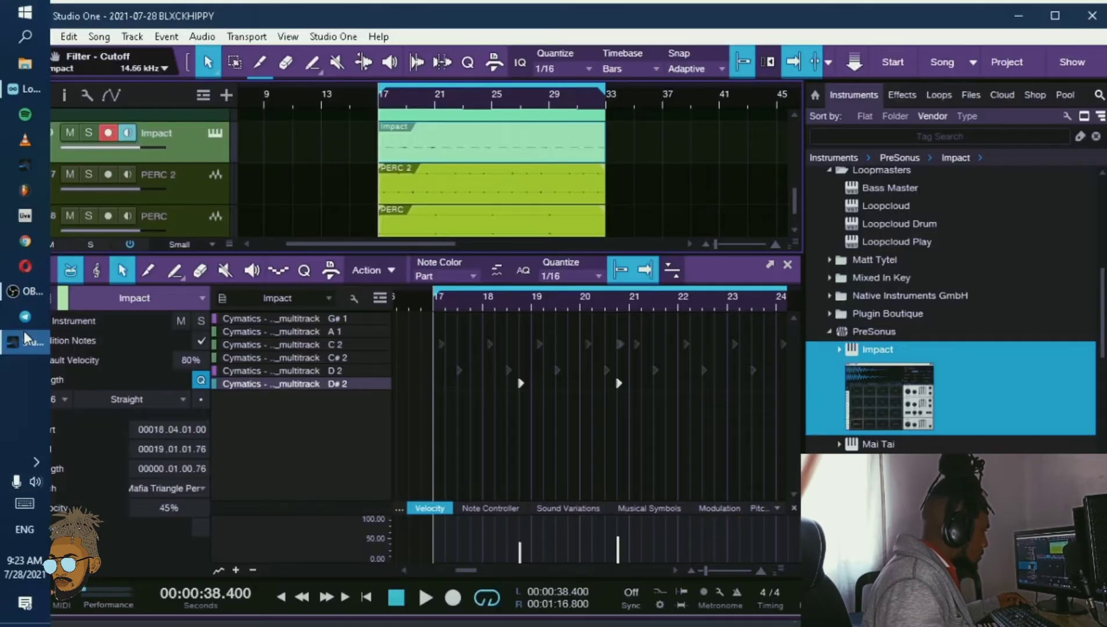
{"action": "left_click_drag", "start_coordinate": [649, 503], "coordinate": [505, 382]}
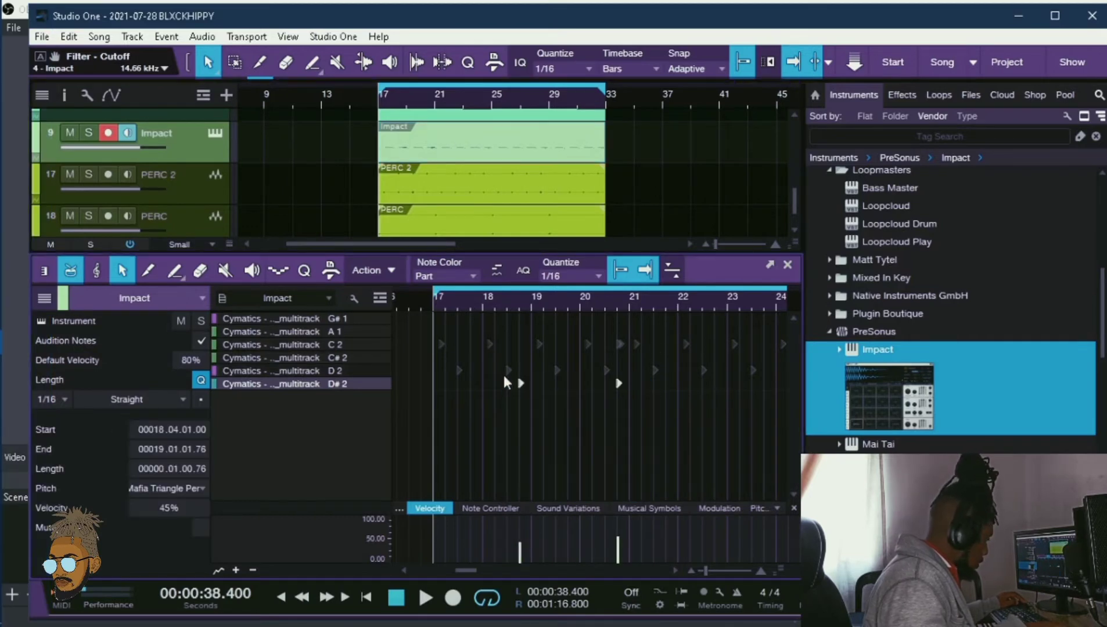
{"action": "key", "text": "ctrl+s"}
{"action": "mouse_move", "coordinate": [593, 298]}
{"action": "left_mouse_down"}
{"action": "mouse_move", "coordinate": [550, 280]}
{"action": "mouse_move", "coordinate": [588, 317]}
{"action": "left_mouse_up"}
{"action": "key", "text": "d"}
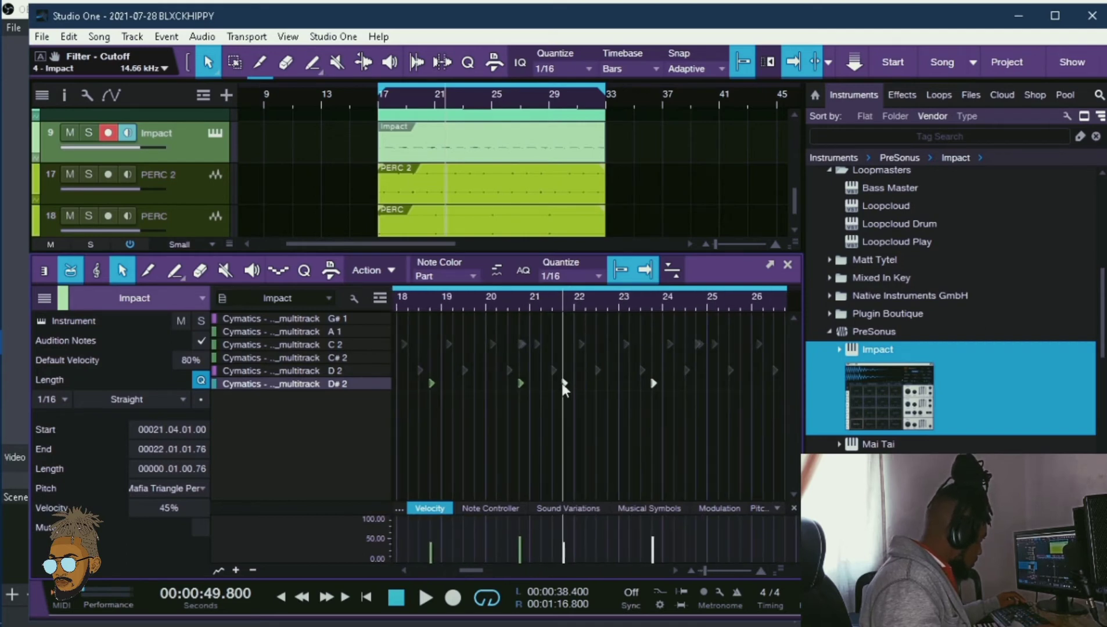
{"action": "left_click_drag", "start_coordinate": [562, 383], "coordinate": [608, 383]}
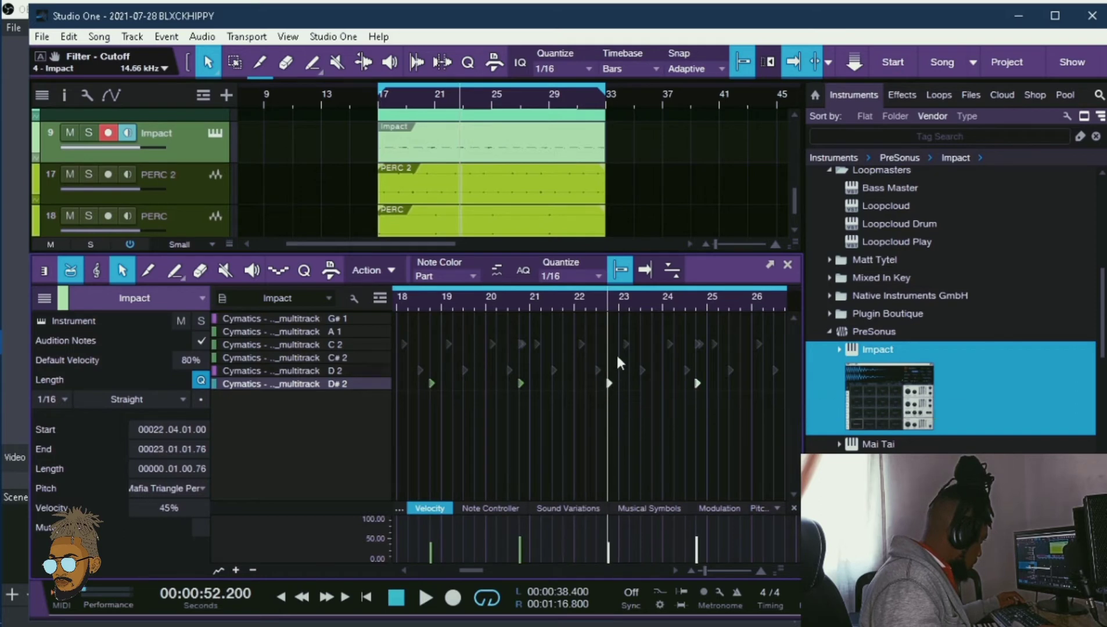
- Play the song from around bar 22 to check the timing of the copied D# 2 notes
{"action": "left_click", "coordinate": [594, 297]}
{"action": "key", "text": "space"}
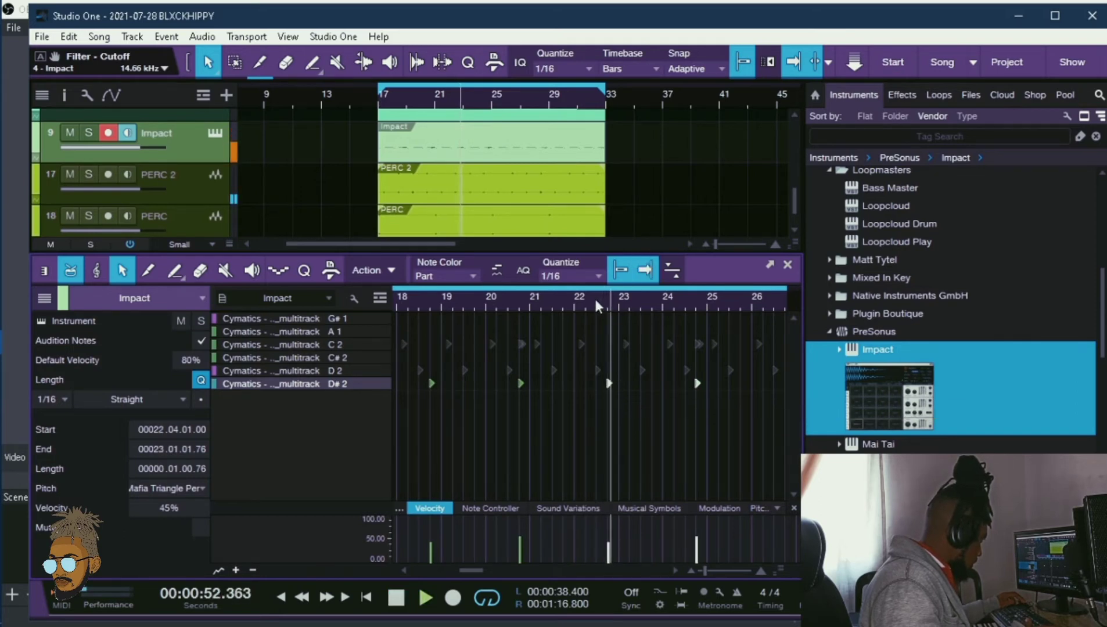
{"action": "scroll", "coordinate": [595, 300], "scroll_direction": "down", "scroll_amount": 3}
{"action": "key", "text": "space"}
{"action": "left_click_drag", "start_coordinate": [683, 409], "coordinate": [491, 375]}
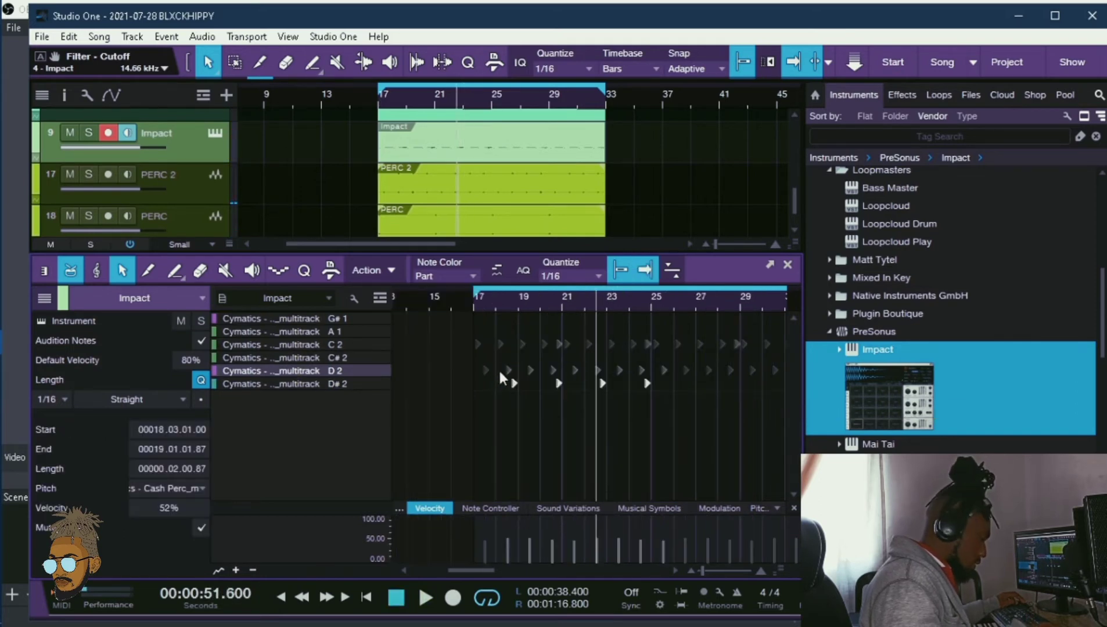
{"action": "key", "text": "d"}
{"action": "scroll", "coordinate": [498, 300], "scroll_direction": "down", "scroll_amount": 2}
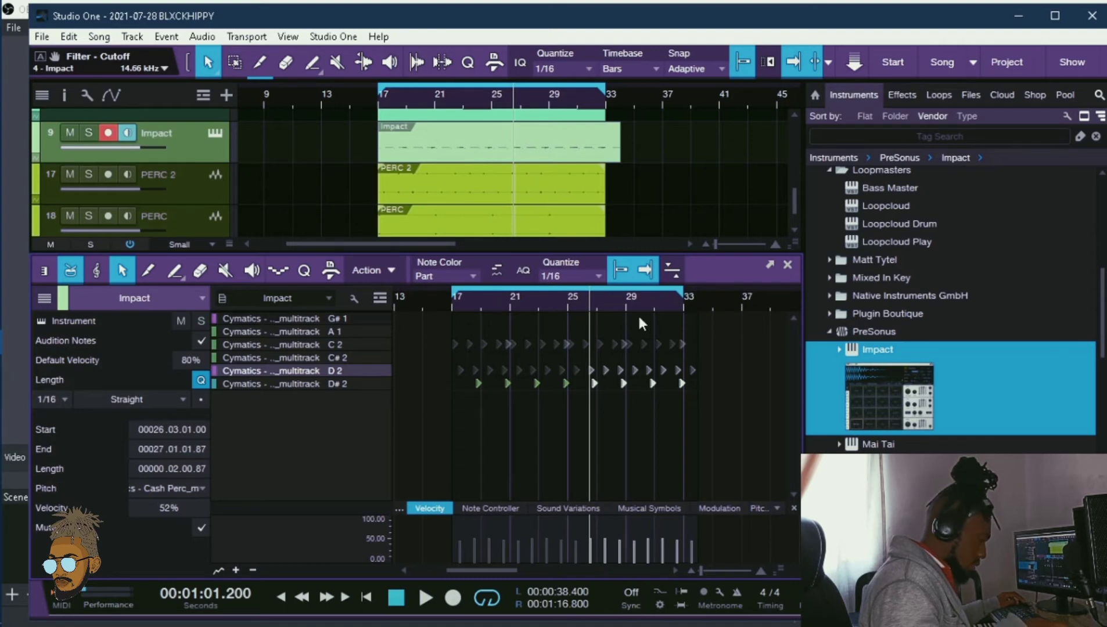
{"action": "key", "text": "ctrl+z"}
- Duplicate the four D# 2 notes, move the copies so the first starts at 26.04.01.00, and play them back
{"action": "left_click_drag", "start_coordinate": [609, 500], "coordinate": [469, 393]}
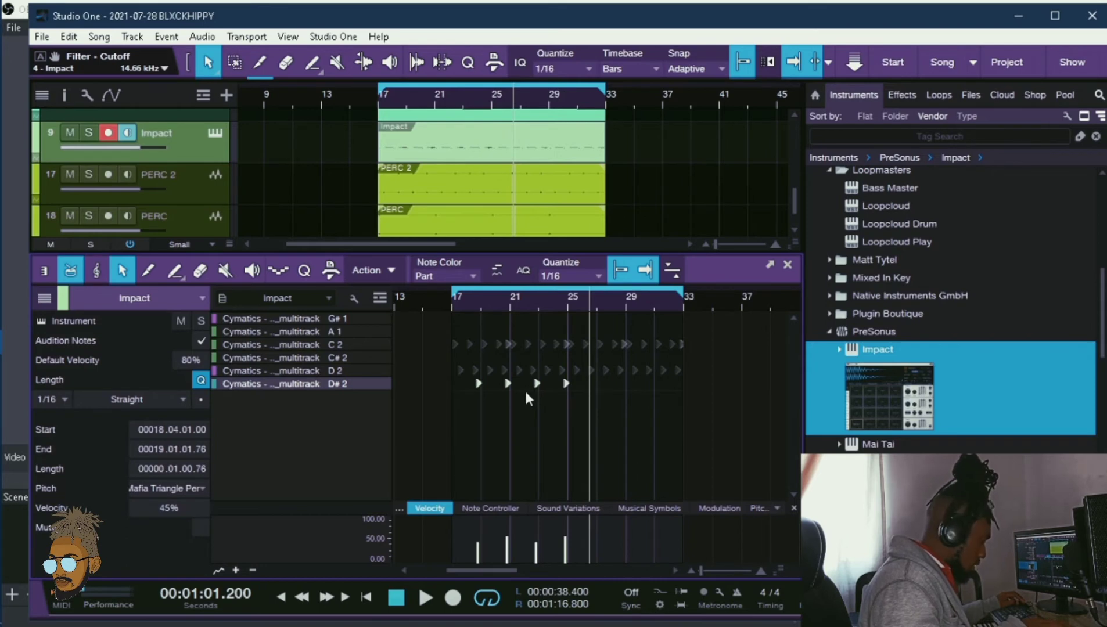
{"action": "key", "text": "d"}
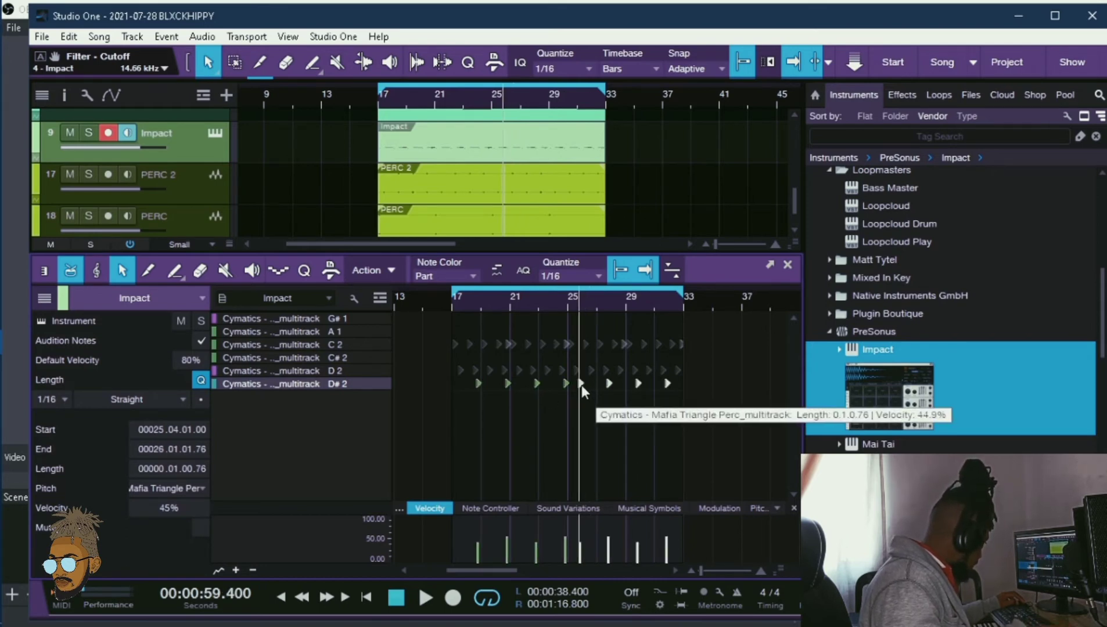
{"action": "left_click_drag", "start_coordinate": [581, 385], "coordinate": [594, 385]}
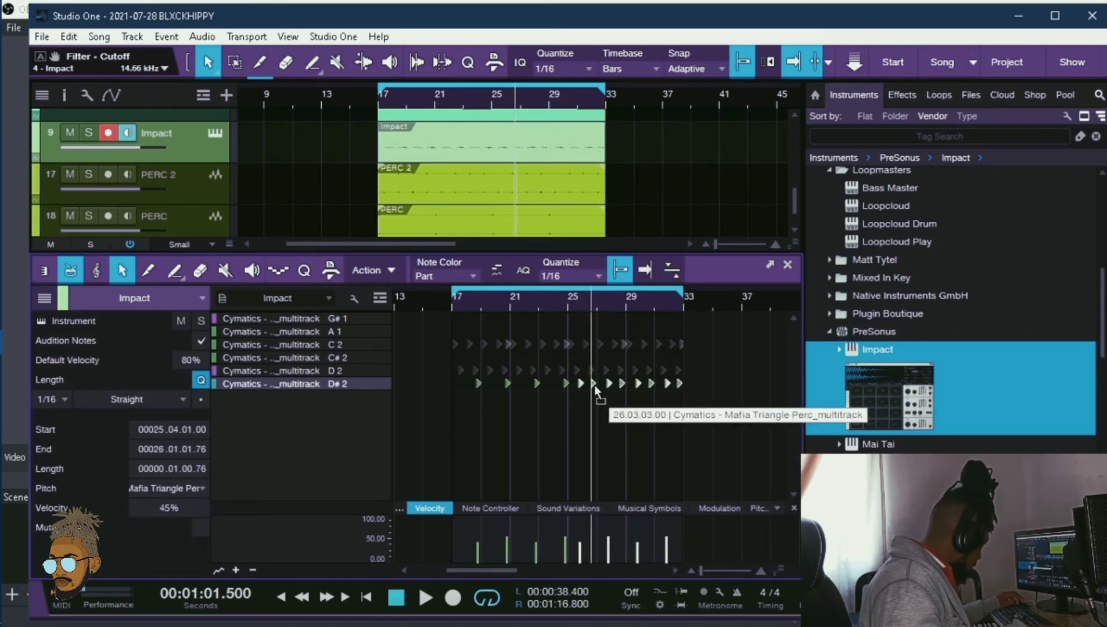
{"action": "left_click_drag", "start_coordinate": [590, 301], "coordinate": [582, 344]}
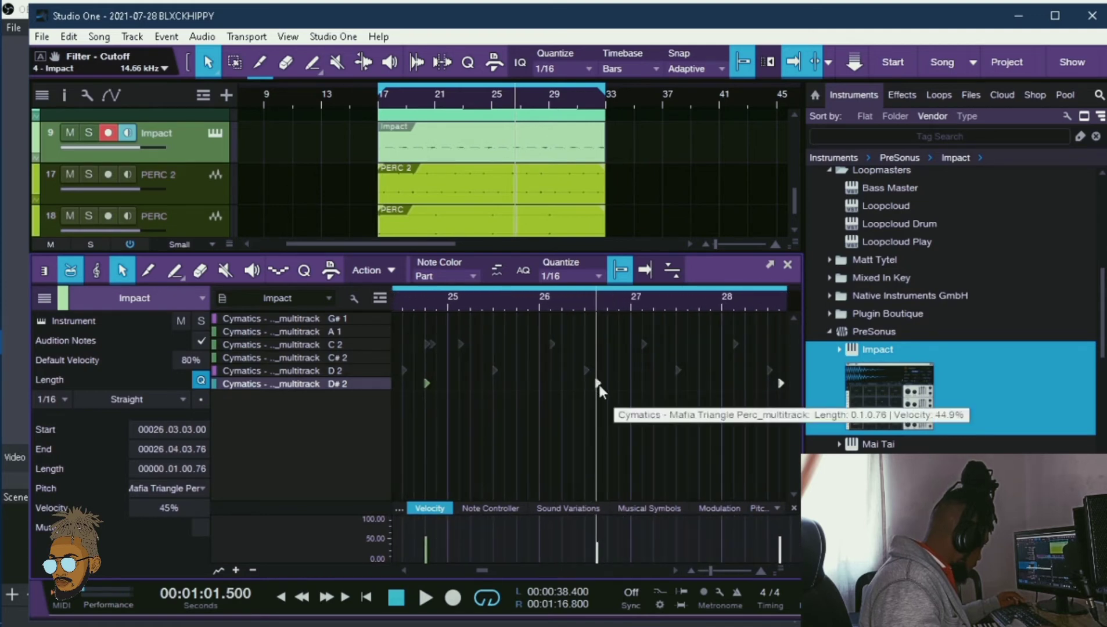
{"action": "left_click_drag", "start_coordinate": [598, 385], "coordinate": [609, 388]}
{"action": "left_click_drag", "start_coordinate": [593, 313], "coordinate": [552, 282]}
{"action": "key", "text": "space"}
{"action": "key", "text": "space"}
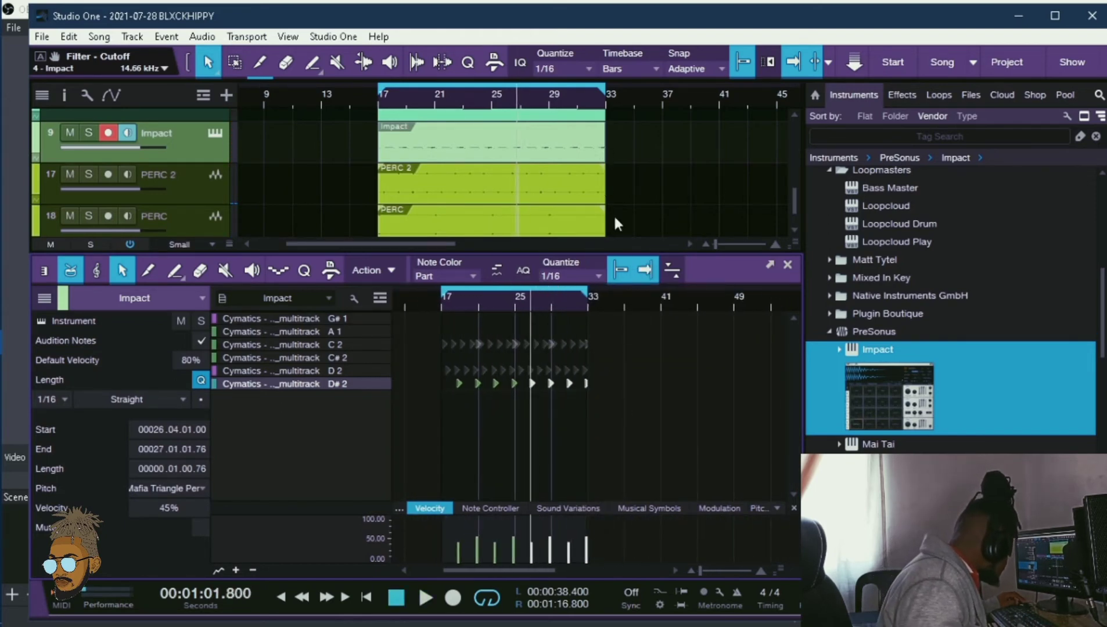
- Mix down the Impact part in bars 17 to 33 to a new audio track and close the note editor
{"action": "left_click_drag", "start_coordinate": [595, 106], "coordinate": [585, 172]}
{"action": "left_click_drag", "start_coordinate": [569, 307], "coordinate": [491, 353]}
{"action": "left_click_drag", "start_coordinate": [515, 343], "coordinate": [645, 323]}
{"action": "left_click_drag", "start_coordinate": [710, 501], "coordinate": [456, 384]}
{"action": "right_click", "coordinate": [366, 133]}
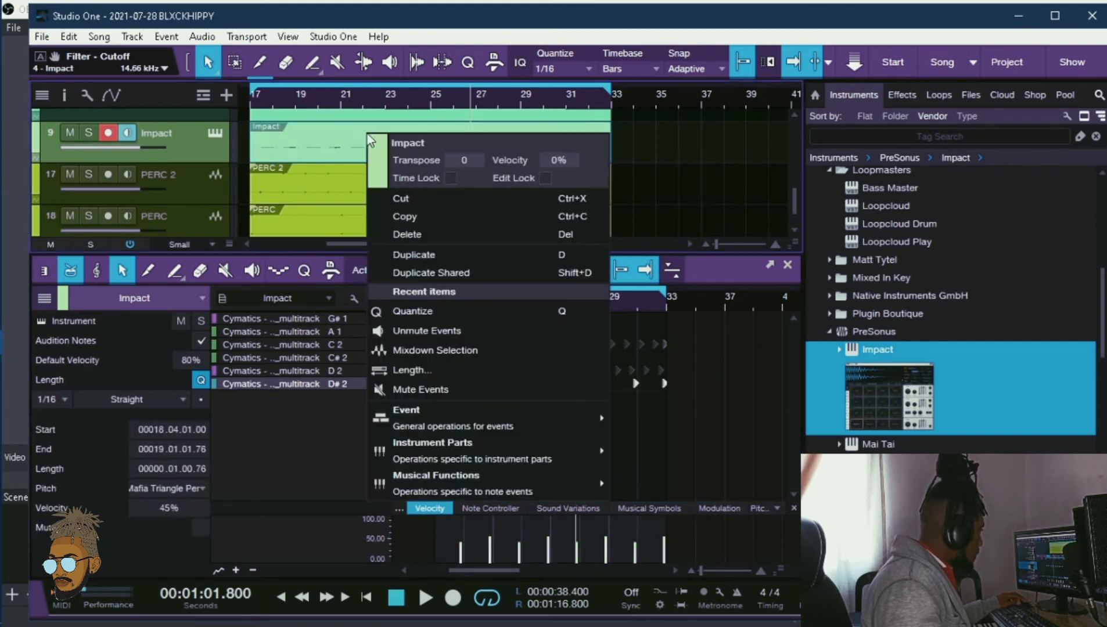
{"action": "left_click", "coordinate": [459, 349]}
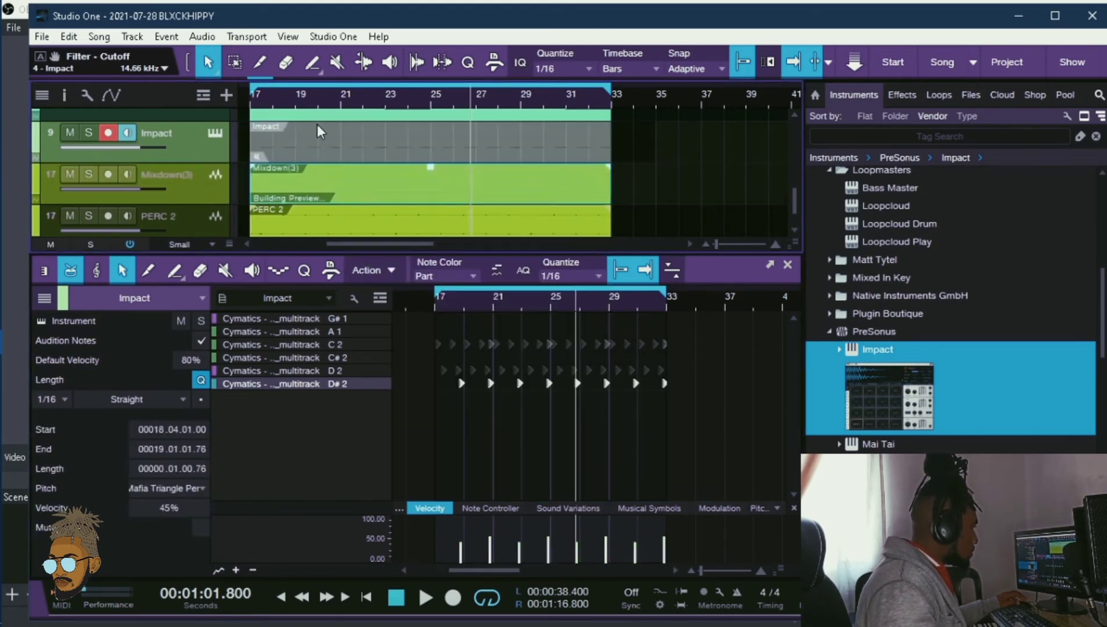
{"action": "key", "text": "F2"}
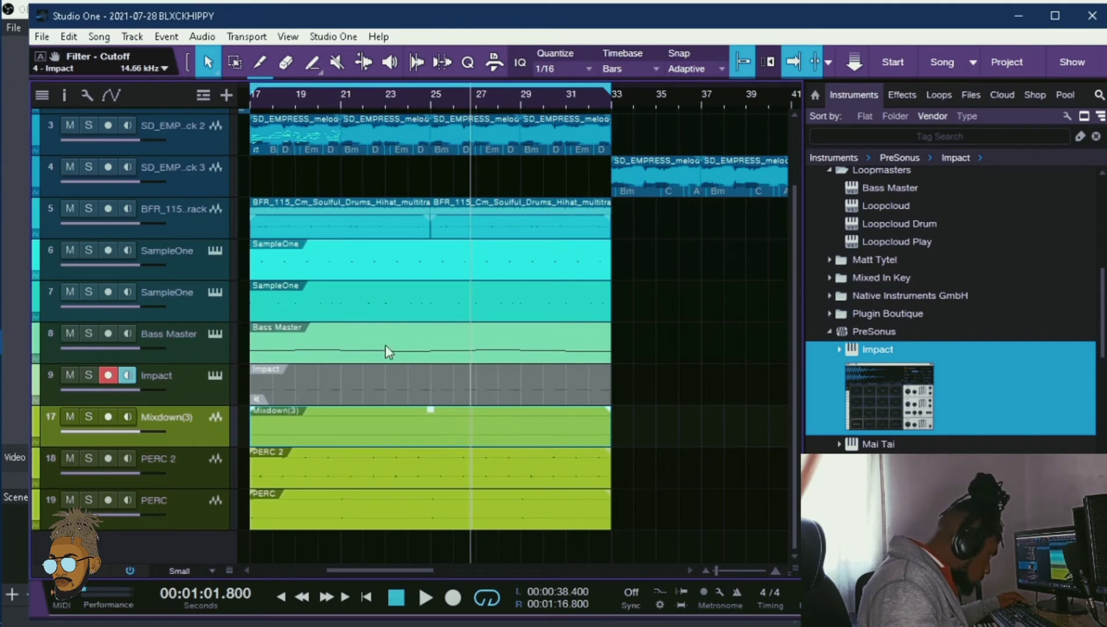
- Rename the new mixdown track as TRIANGLE
{"action": "left_click_drag", "start_coordinate": [415, 98], "coordinate": [451, 91]}
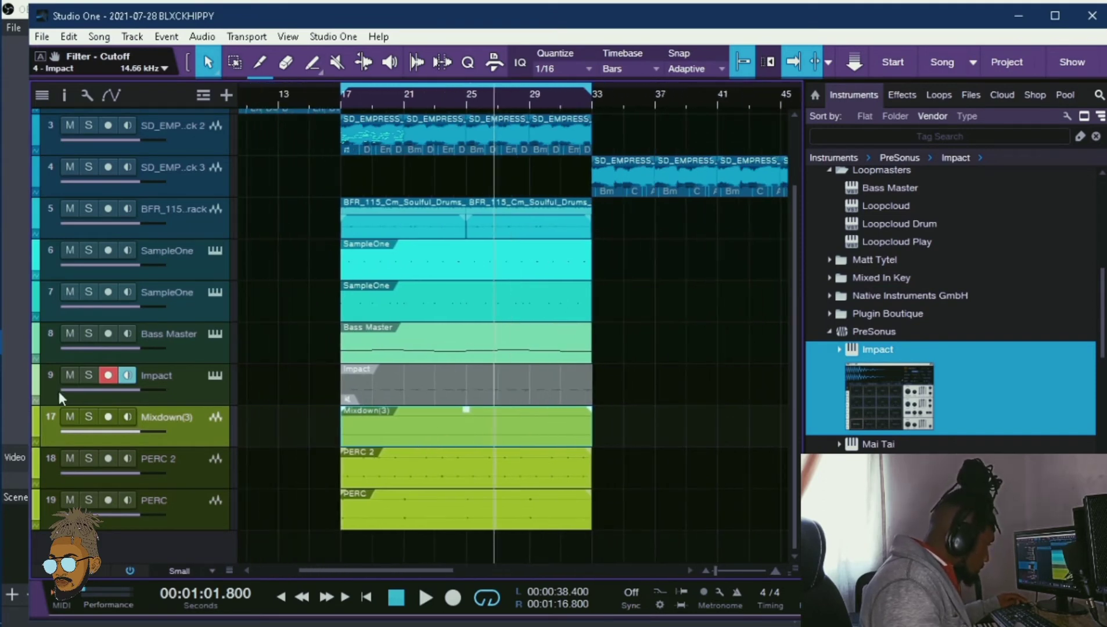
{"action": "double_click", "coordinate": [152, 418]}
{"action": "type", "text": "TRIN"}
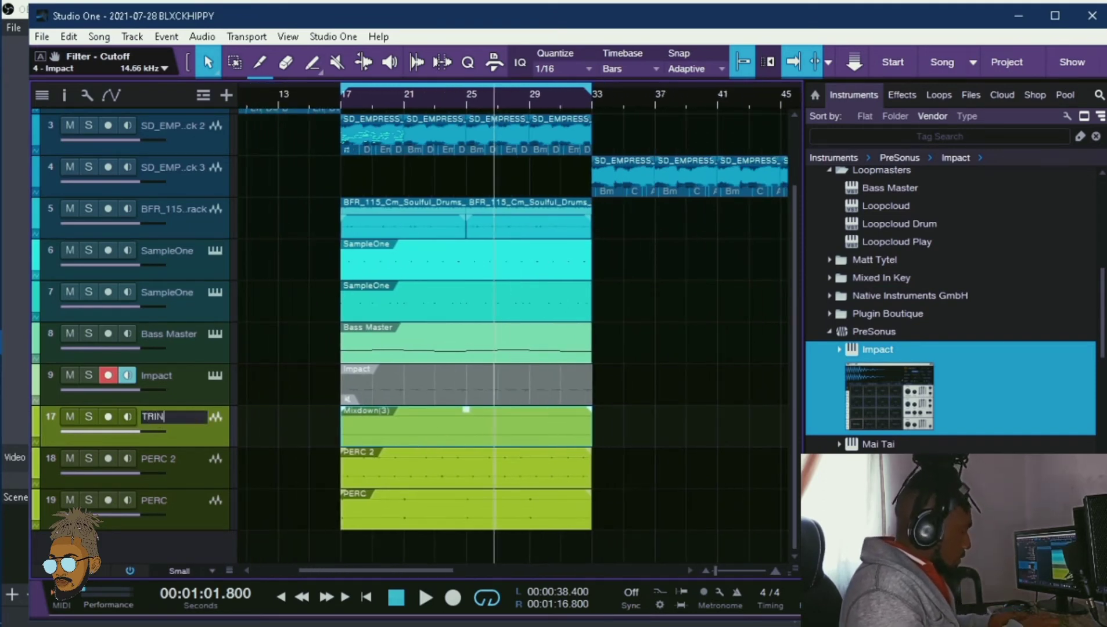
{"action": "key", "text": "BackSpace"}
{"action": "type", "text": "ANLE"}
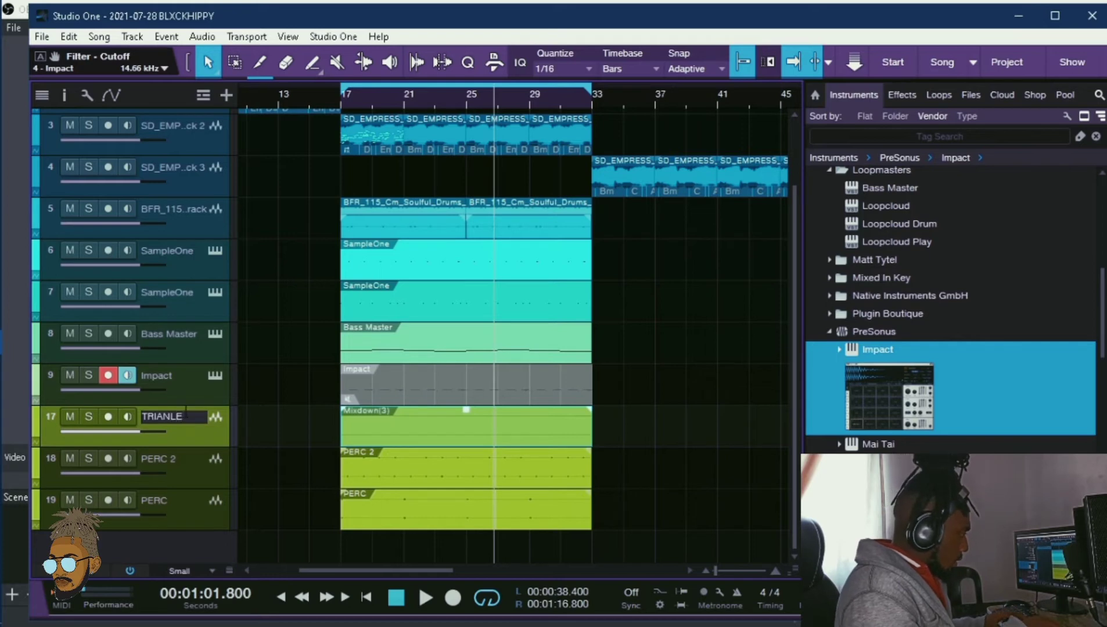
{"action": "key", "text": "BackSpace"}
{"action": "key", "text": "BackSpace"}
{"action": "type", "text": "GLE"}
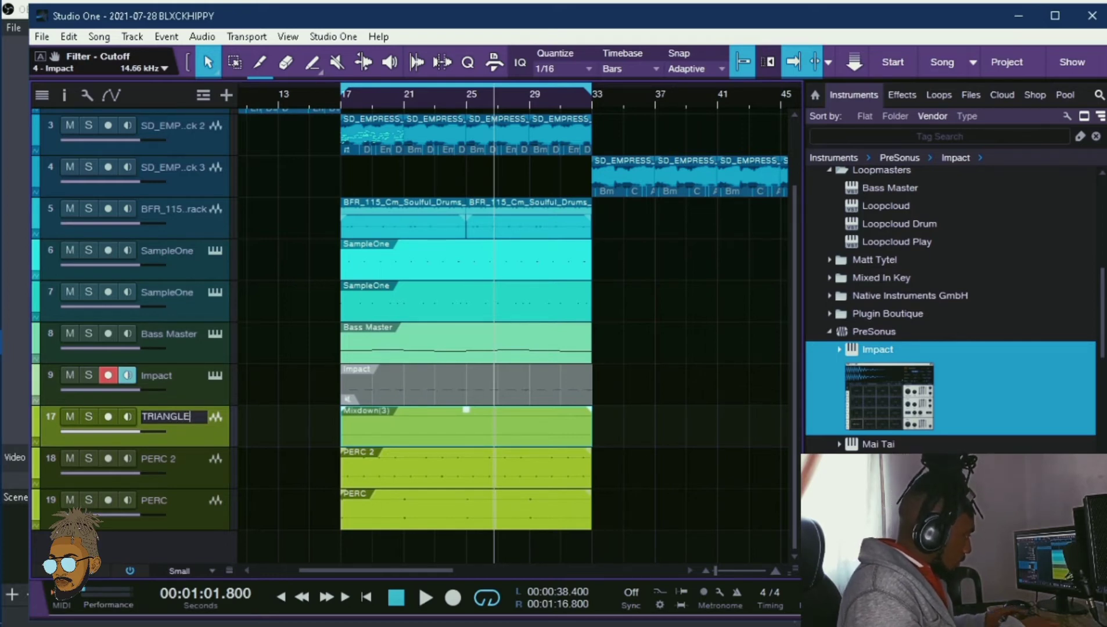
{"action": "key", "text": "Return"}
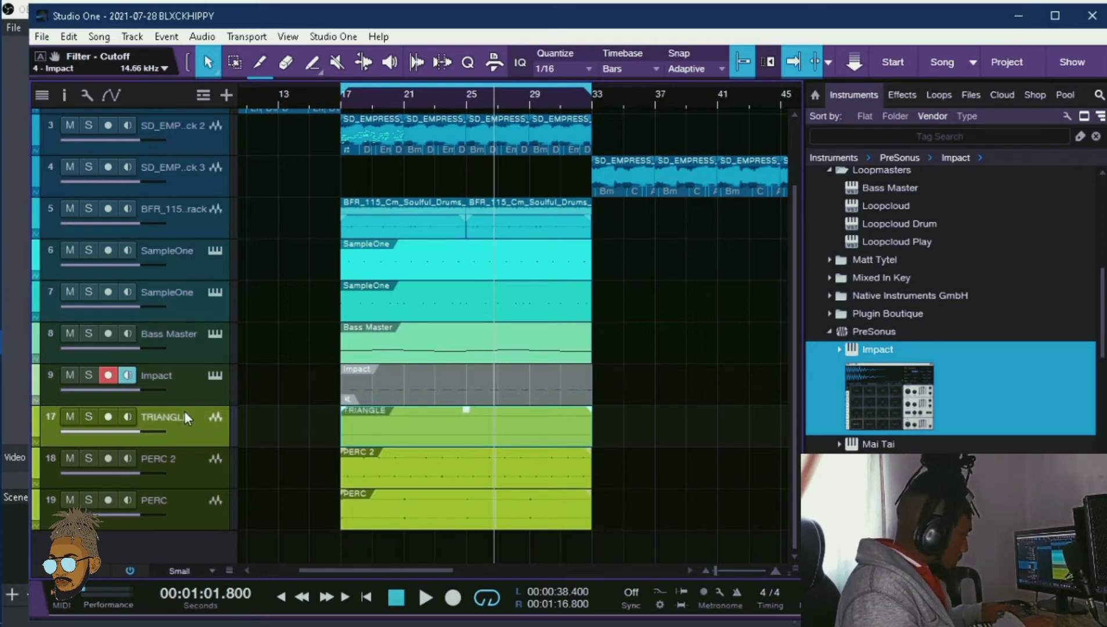
- Play the arrangement from bar 17 to hear the TRIANGLE track with the other layers
{"action": "left_click", "coordinate": [344, 101]}
{"action": "key", "text": "space"}
{"action": "scroll", "coordinate": [427, 104], "scroll_direction": "down", "scroll_amount": 3}
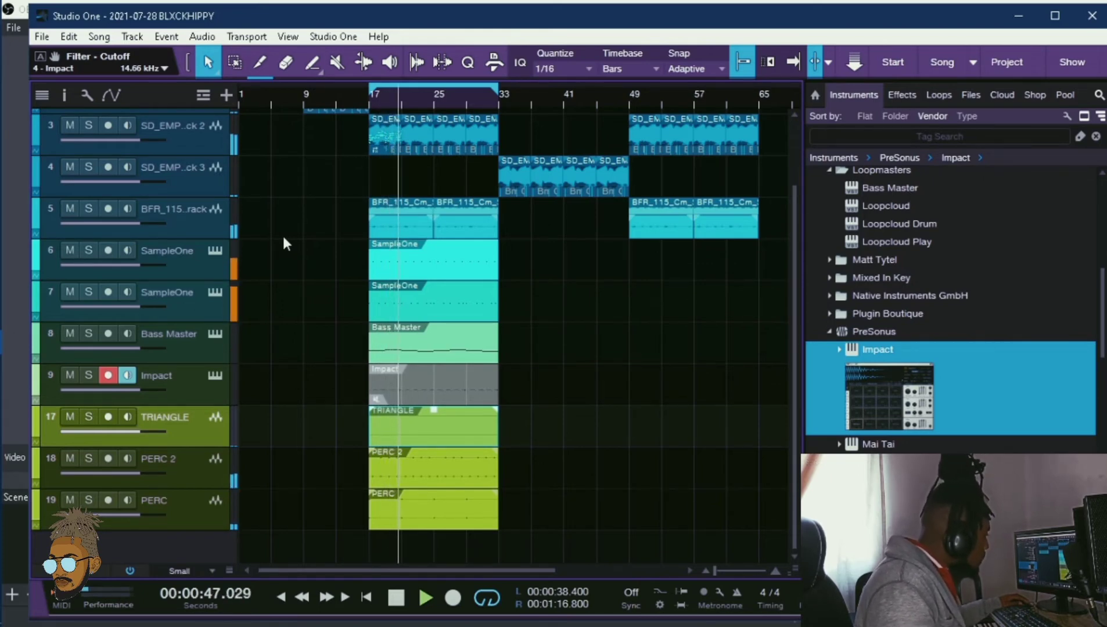
{"action": "key", "text": "space"}
- Rename the first SampleOne track as CLAP and the second as KICK, and apply the CLAP name to its part
{"action": "left_click", "coordinate": [200, 273]}
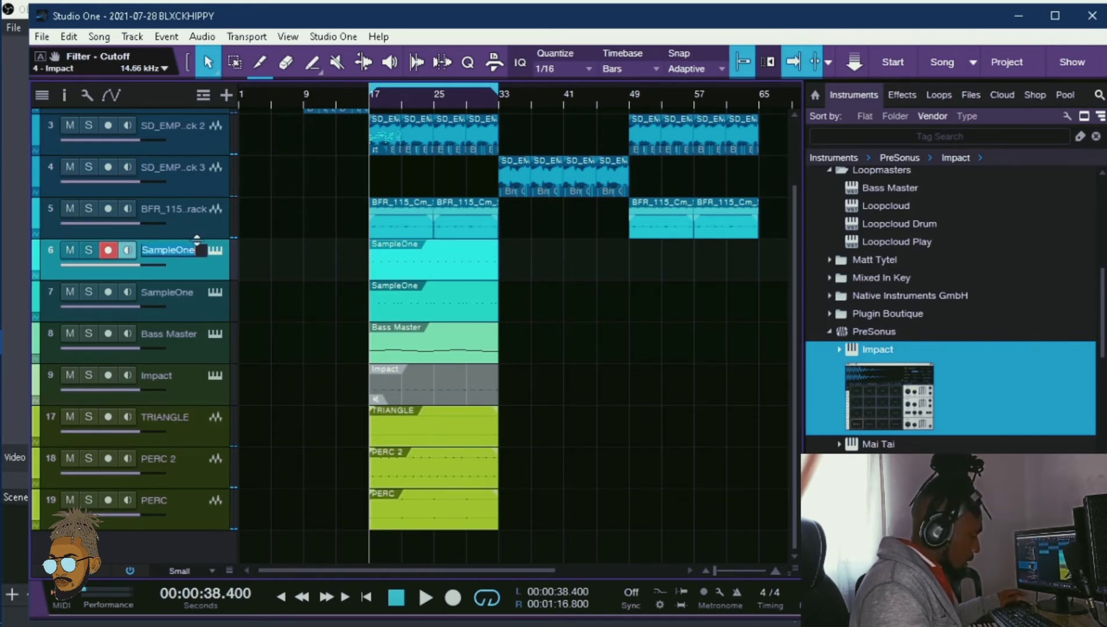
{"action": "type", "text": "CLAP"}
{"action": "key", "text": "Return"}
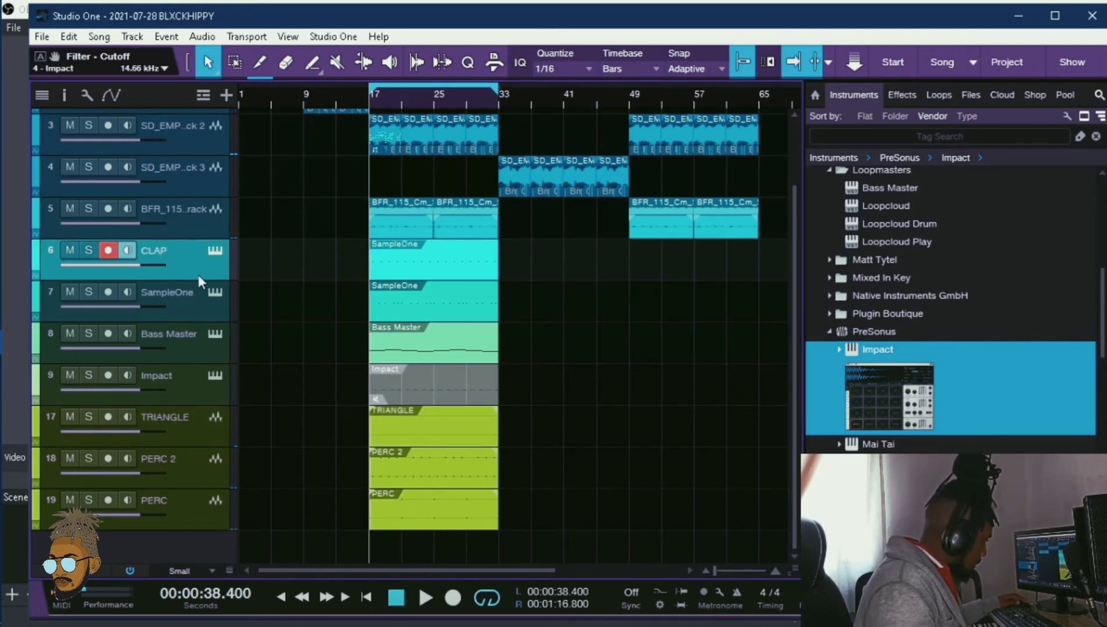
{"action": "double_click", "coordinate": [187, 285]}
{"action": "type", "text": "KI"}
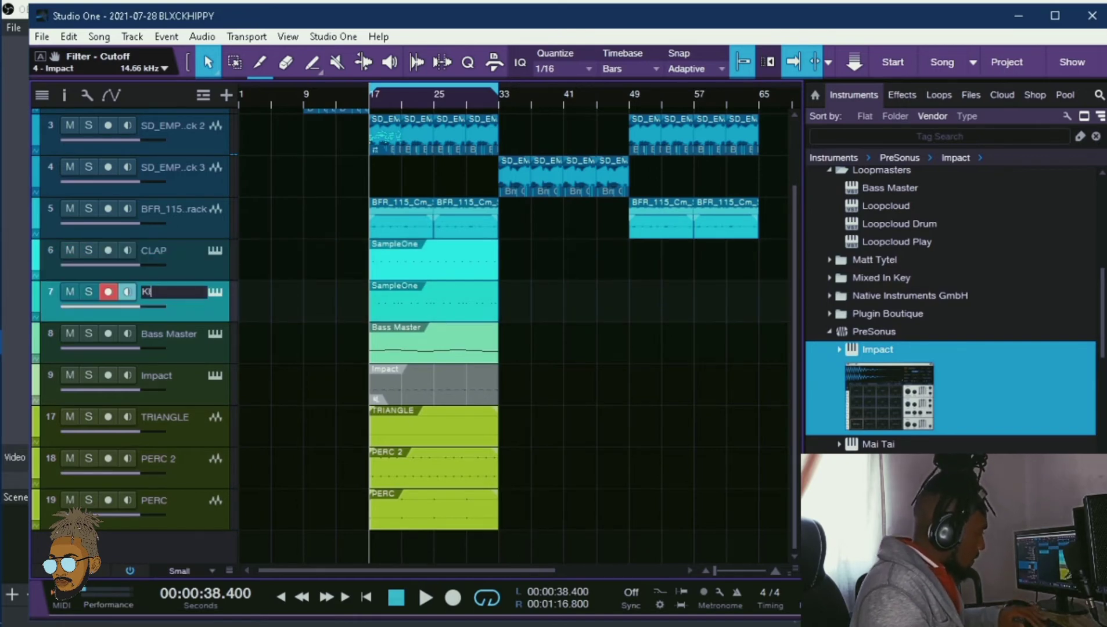
{"action": "type", "text": "CK"}
{"action": "key", "text": "Return"}
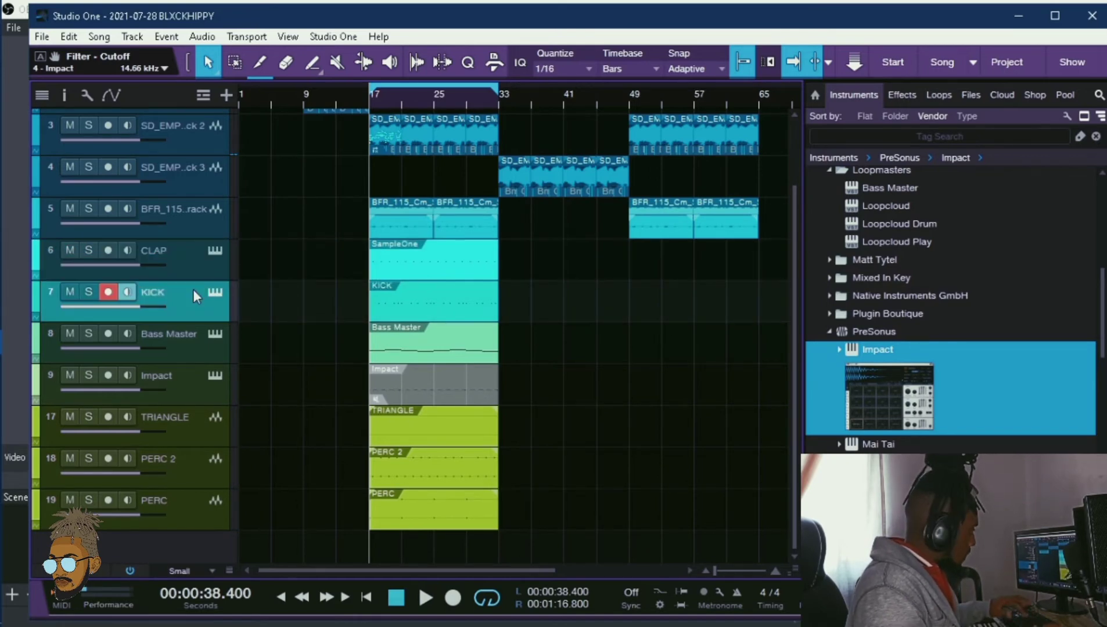
{"action": "double_click", "coordinate": [161, 254]}
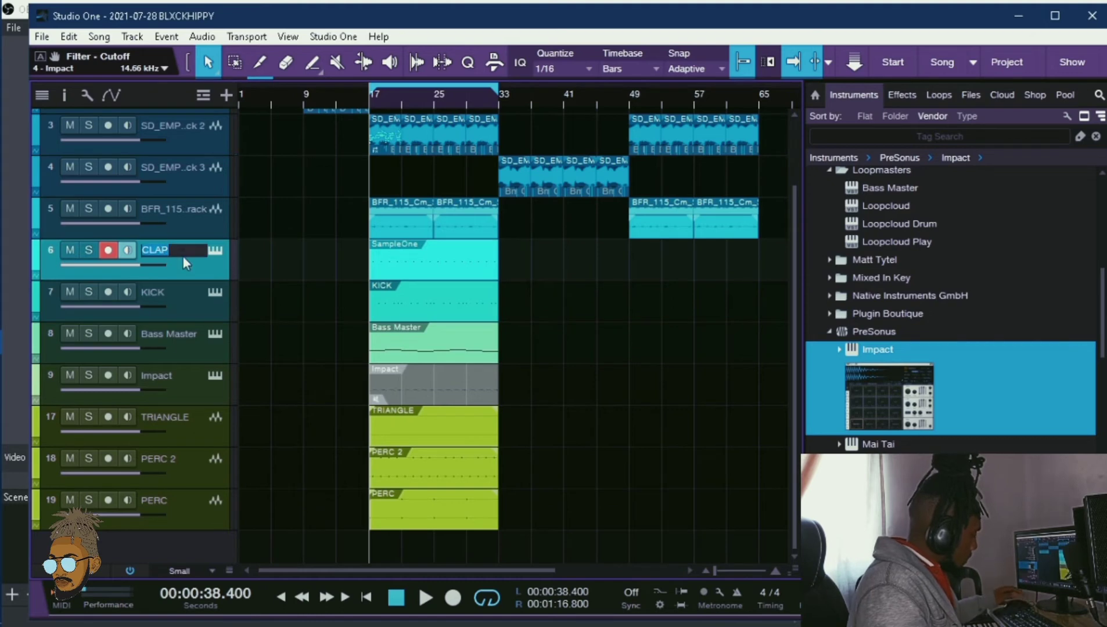
{"action": "key", "text": "Return"}
- Keep the Bass Master track name and transform the CLAP, KICK and Bass Master instrument tracks to audio, preserving track state and removing the instruments
{"action": "double_click", "coordinate": [192, 329]}
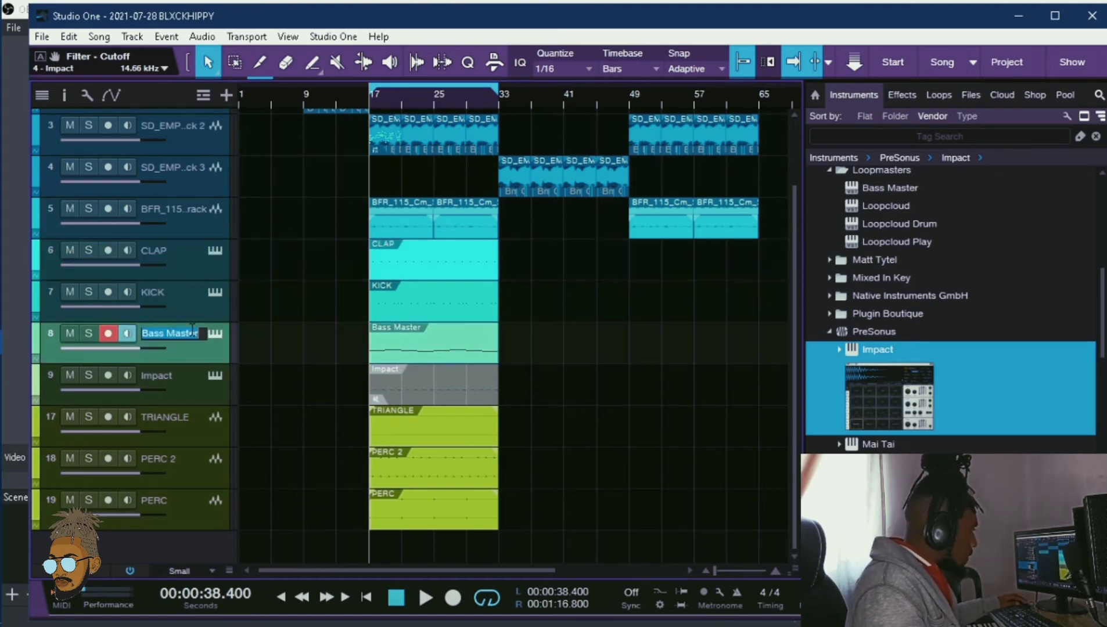
{"action": "key", "text": "Return"}
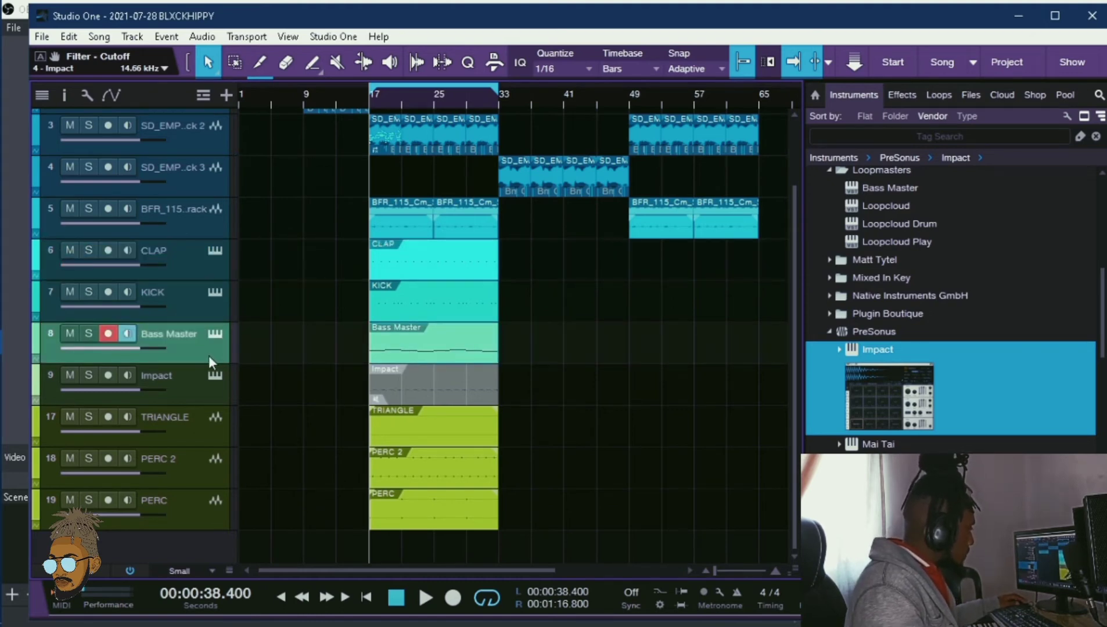
{"action": "left_click", "coordinate": [185, 253]}
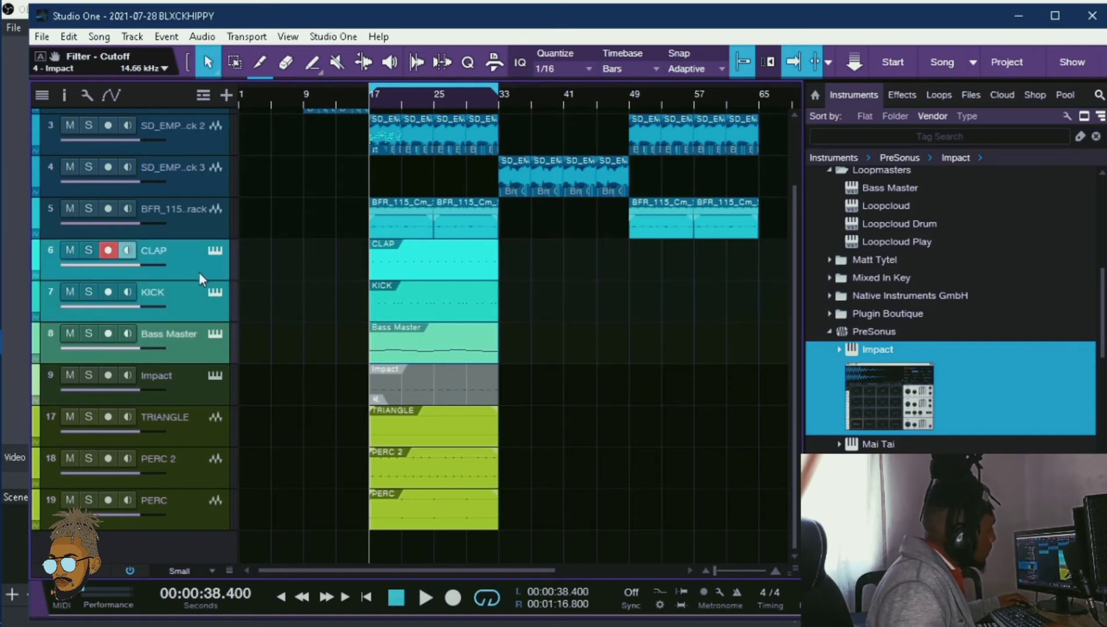
{"action": "right_click", "coordinate": [202, 268]}
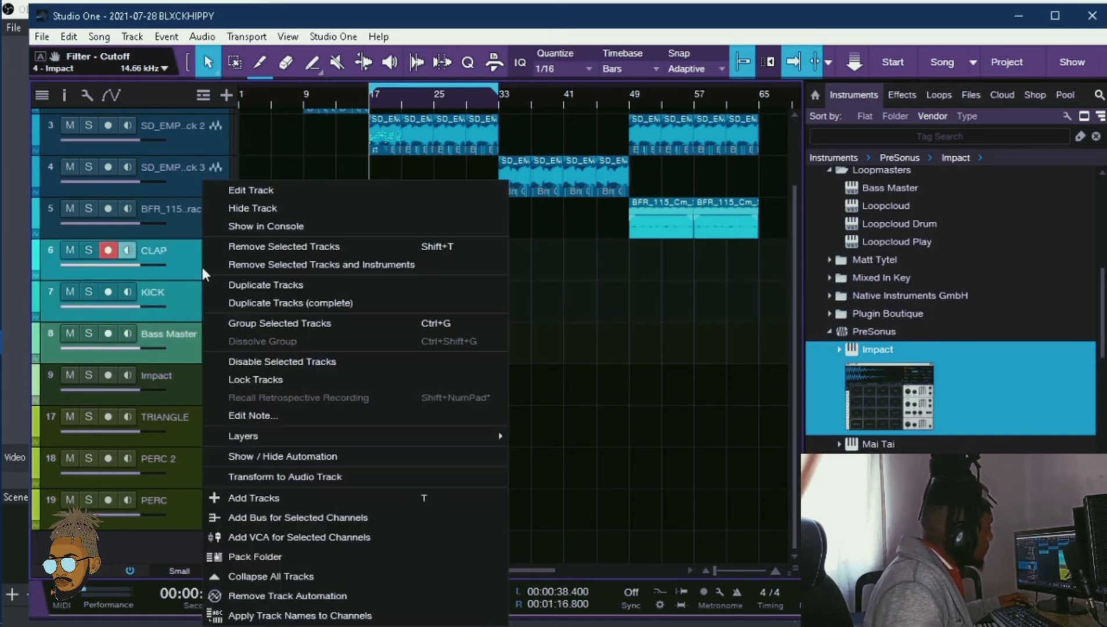
{"action": "left_click", "coordinate": [352, 476]}
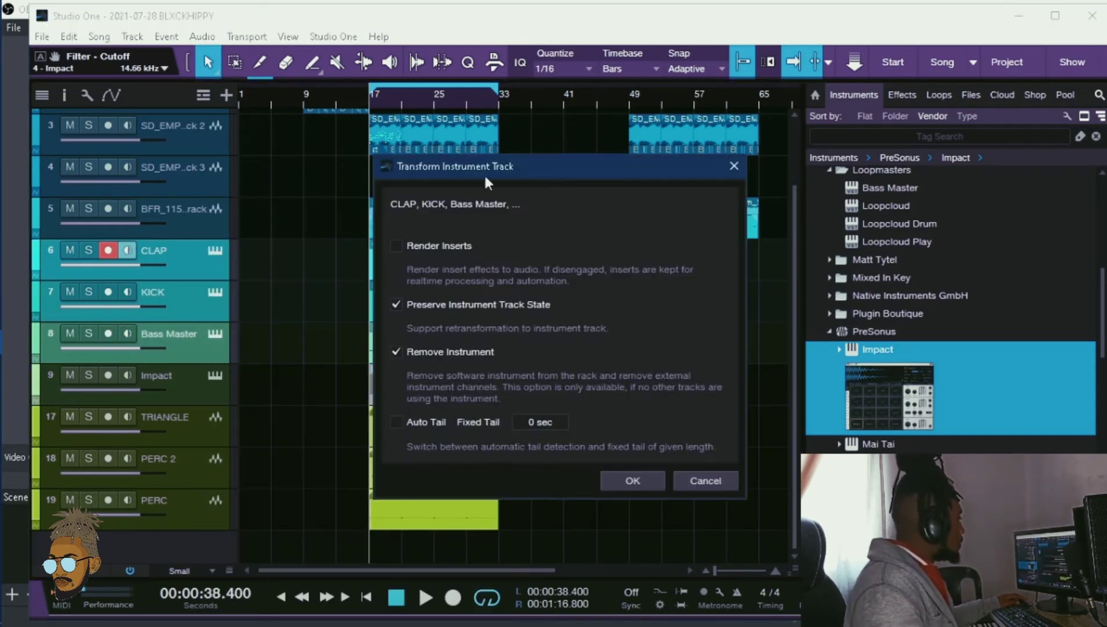
{"action": "left_click", "coordinate": [633, 481]}
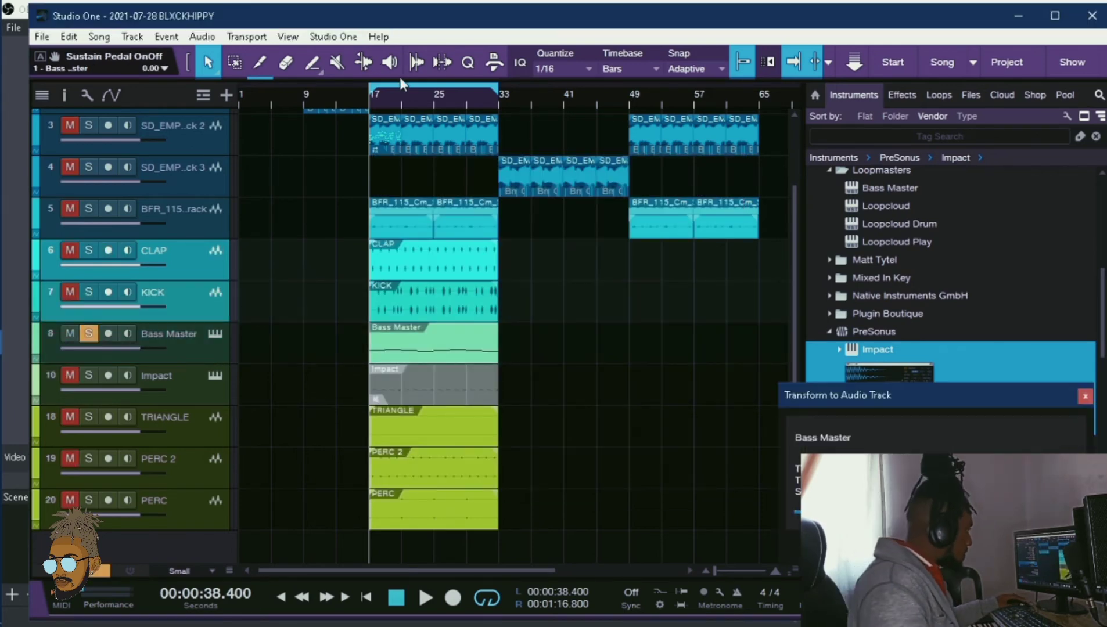
- Play the arrangement briefly from bar 17 to hear the tracks transformed to audio
{"action": "mouse_move", "coordinate": [400, 97]}
{"action": "left_mouse_down"}
{"action": "mouse_move", "coordinate": [452, 146]}
{"action": "mouse_move", "coordinate": [443, 128]}
{"action": "mouse_move", "coordinate": [390, 107]}
{"action": "left_mouse_up"}
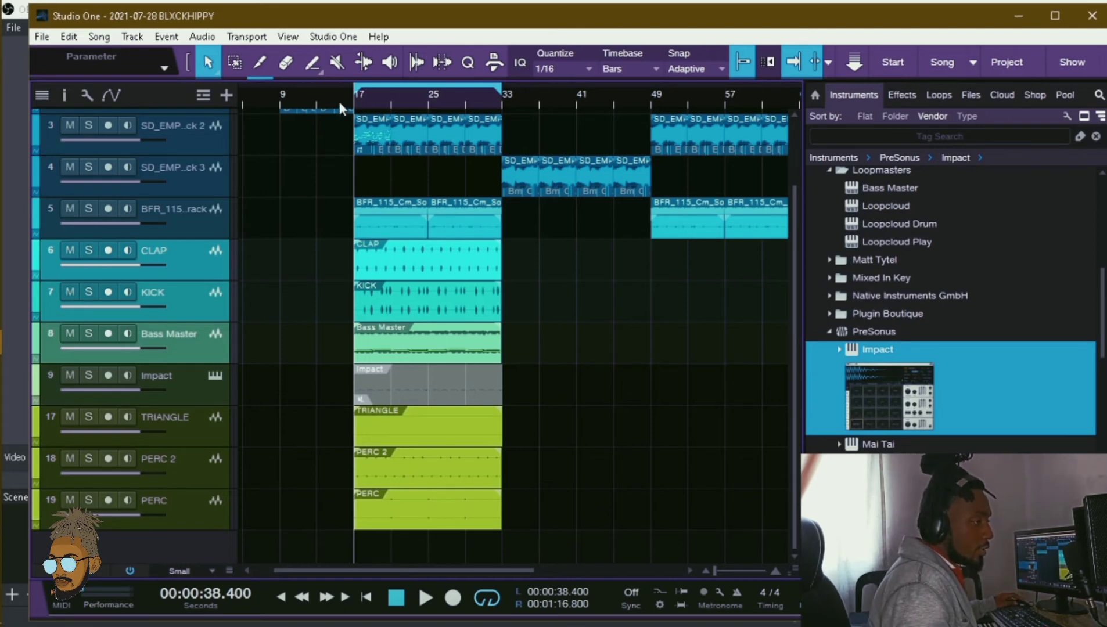
{"action": "key", "text": "space"}
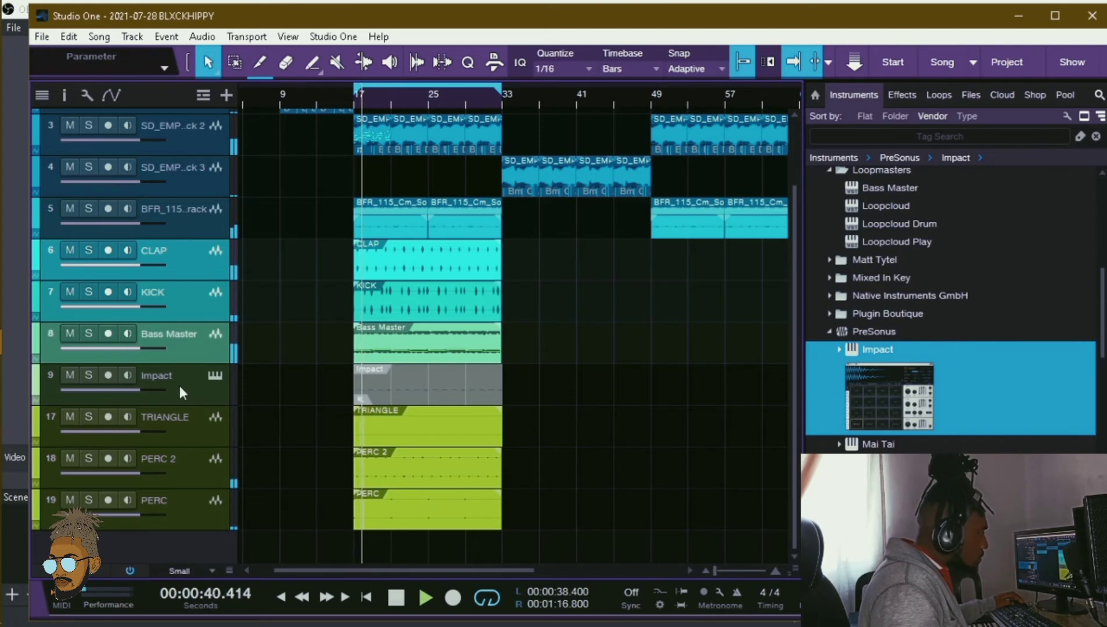
{"action": "key", "text": "space"}
- Open the Impact track's instrument and audition the G# 1, A 1 and C 2 pads
{"action": "left_click", "coordinate": [213, 380]}
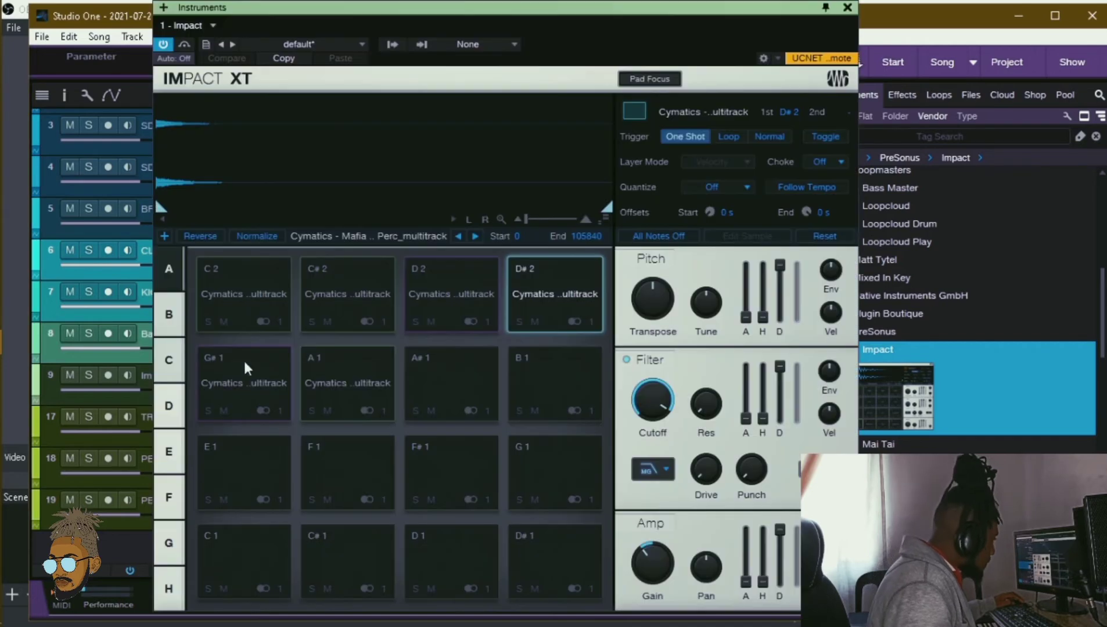
{"action": "left_click", "coordinate": [333, 378]}
{"action": "left_click", "coordinate": [247, 376]}
{"action": "left_click", "coordinate": [232, 273]}
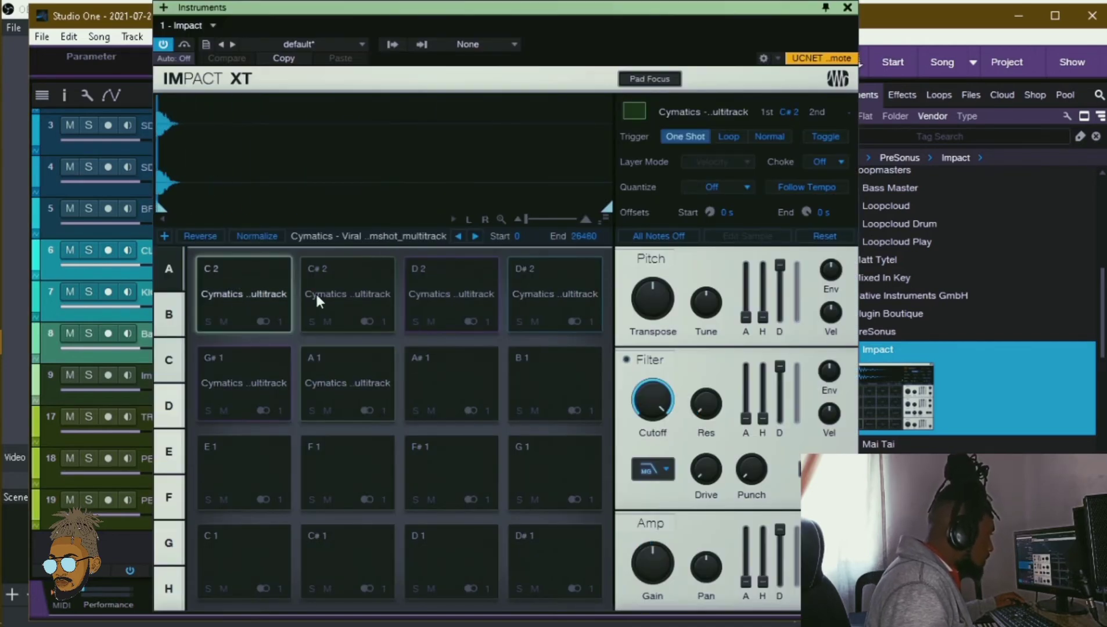
{"action": "left_click", "coordinate": [341, 373]}
{"action": "left_click", "coordinate": [343, 373]}
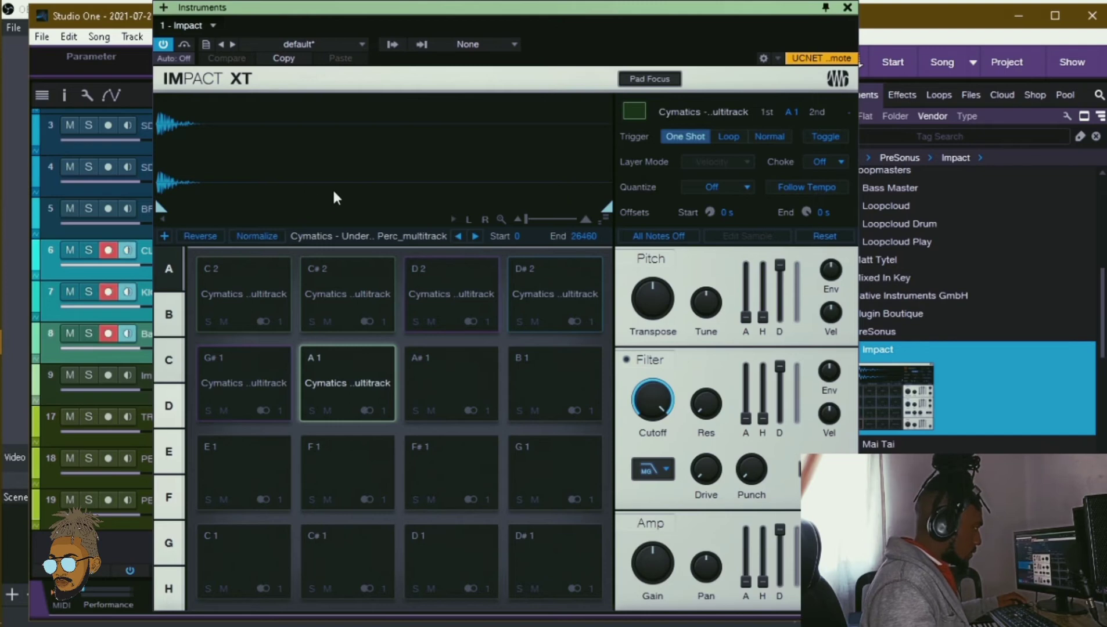
- Try the Impact track's record arm and monitoring with the A 1 pad, and close the Impact XT window
{"action": "left_click_drag", "start_coordinate": [334, 7], "coordinate": [510, 10]}
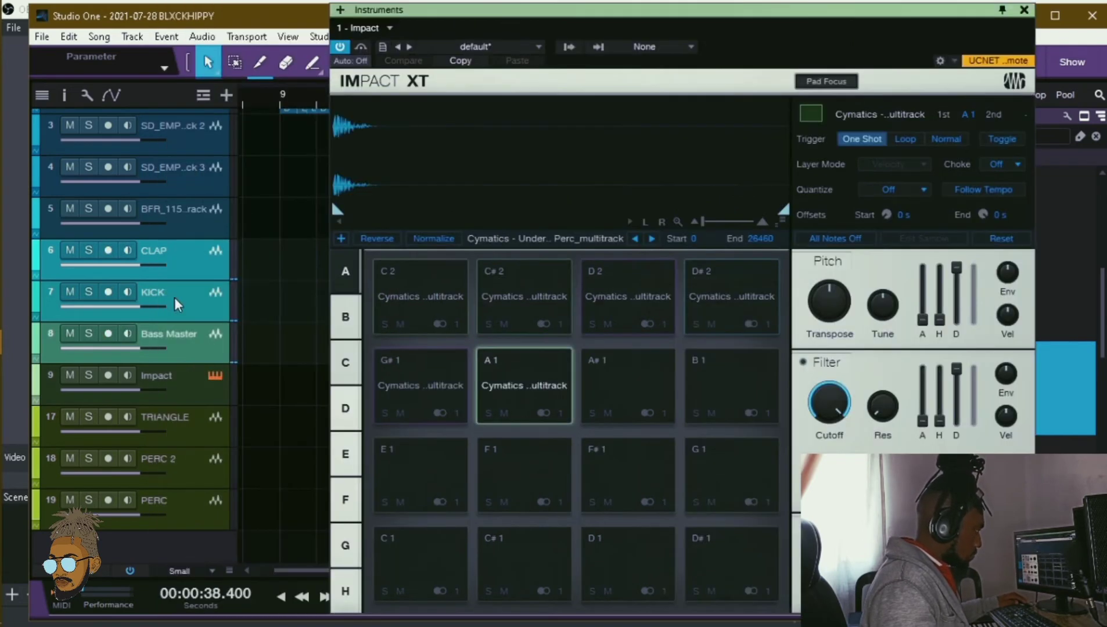
{"action": "left_click", "coordinate": [110, 376]}
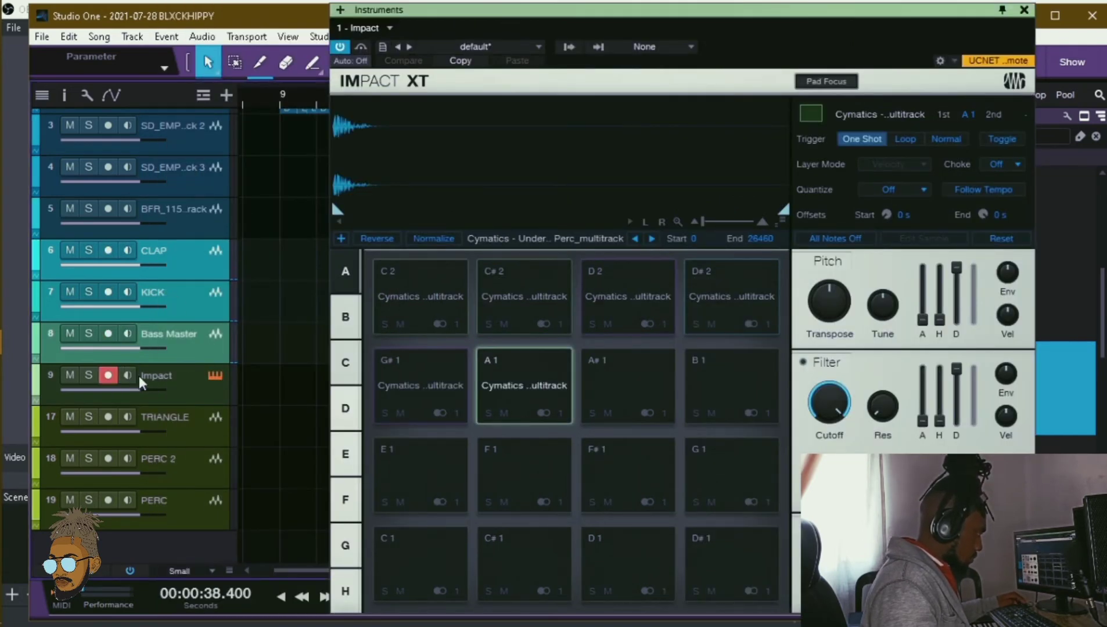
{"action": "left_click", "coordinate": [205, 399]}
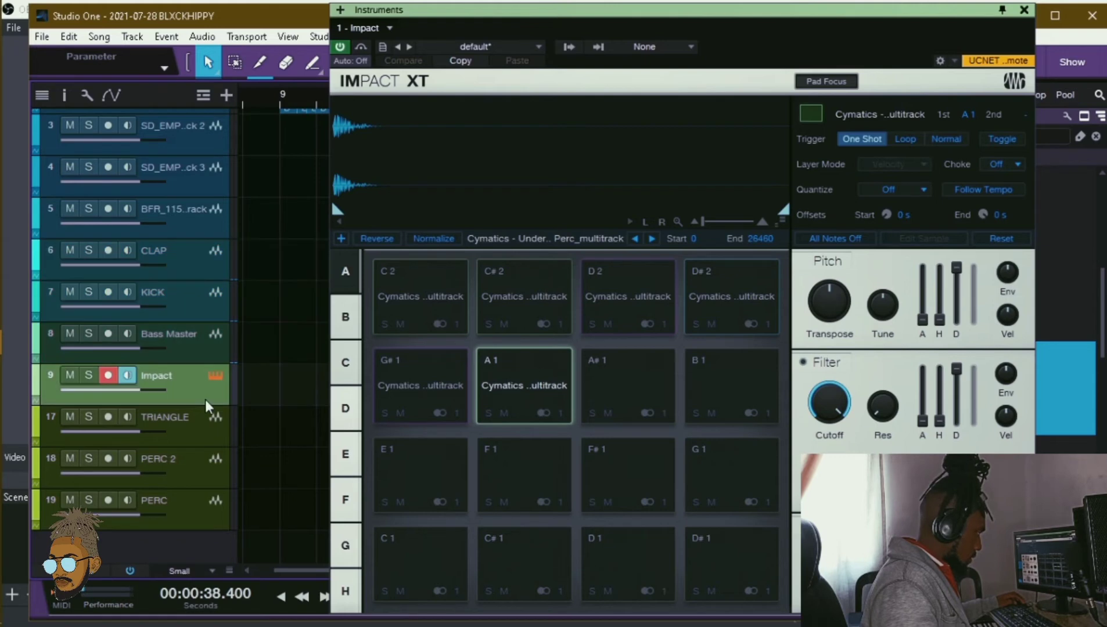
{"action": "left_click", "coordinate": [134, 377]}
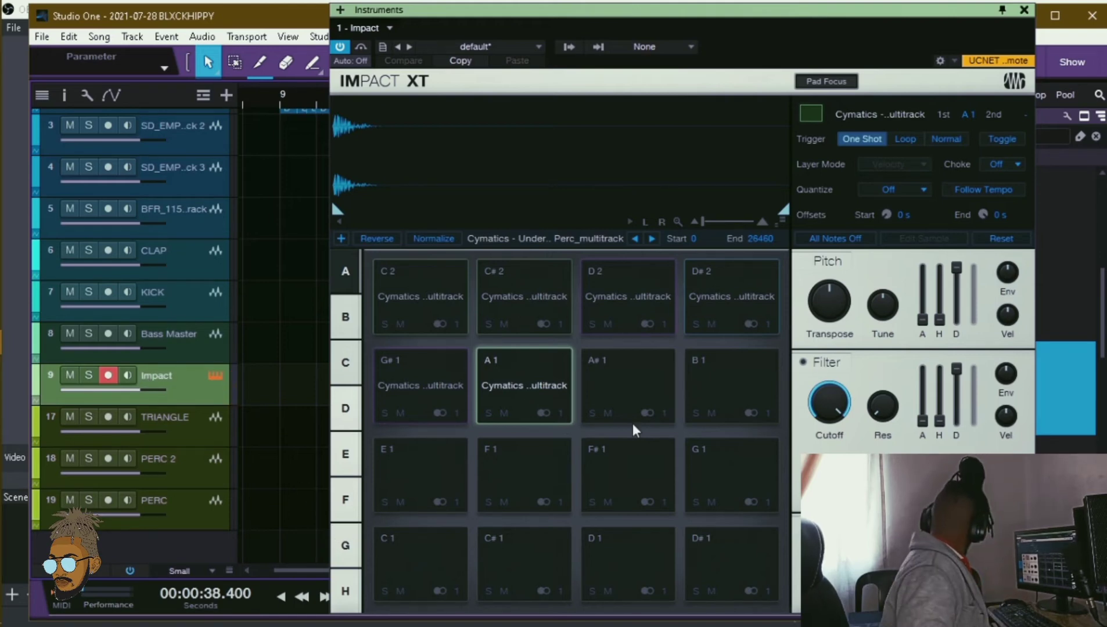
{"action": "left_click", "coordinate": [506, 352]}
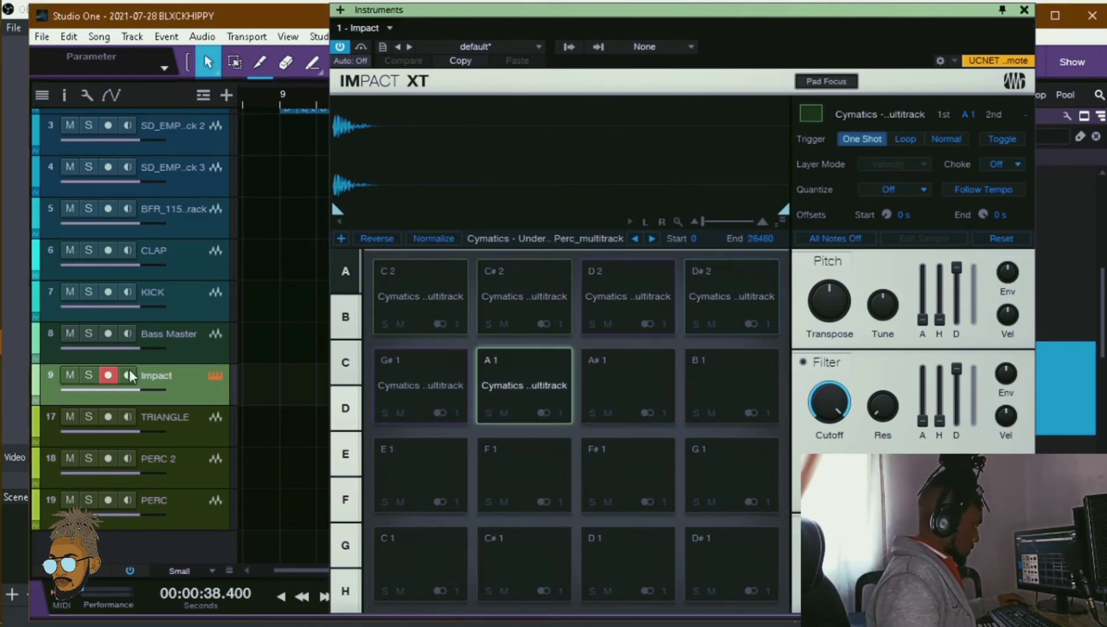
{"action": "left_click", "coordinate": [107, 375]}
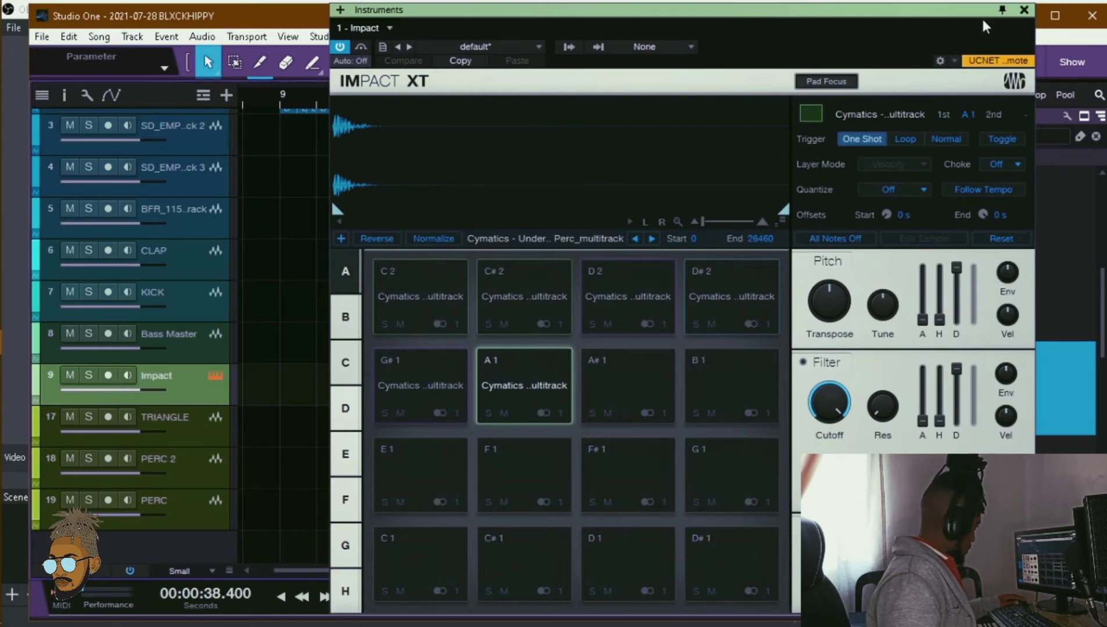
{"action": "left_click", "coordinate": [1024, 10]}
- Unmute the Impact part in bars 17 to 33 and record A 1 percussion hits into it from bar 17 to 25
{"action": "right_click", "coordinate": [484, 389]}
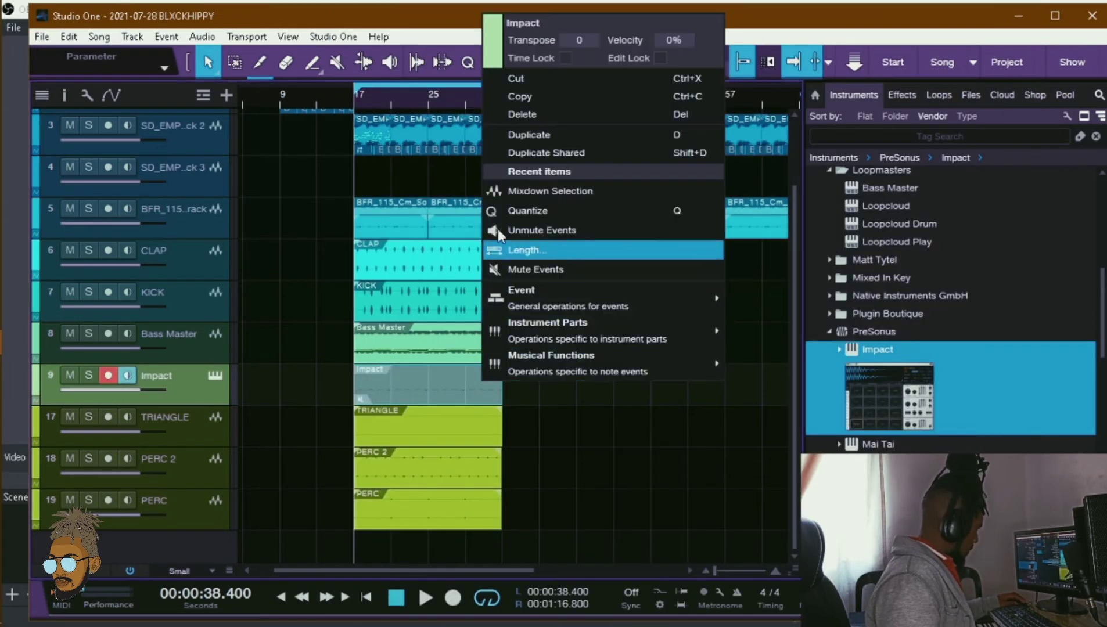
{"action": "left_click", "coordinate": [527, 224]}
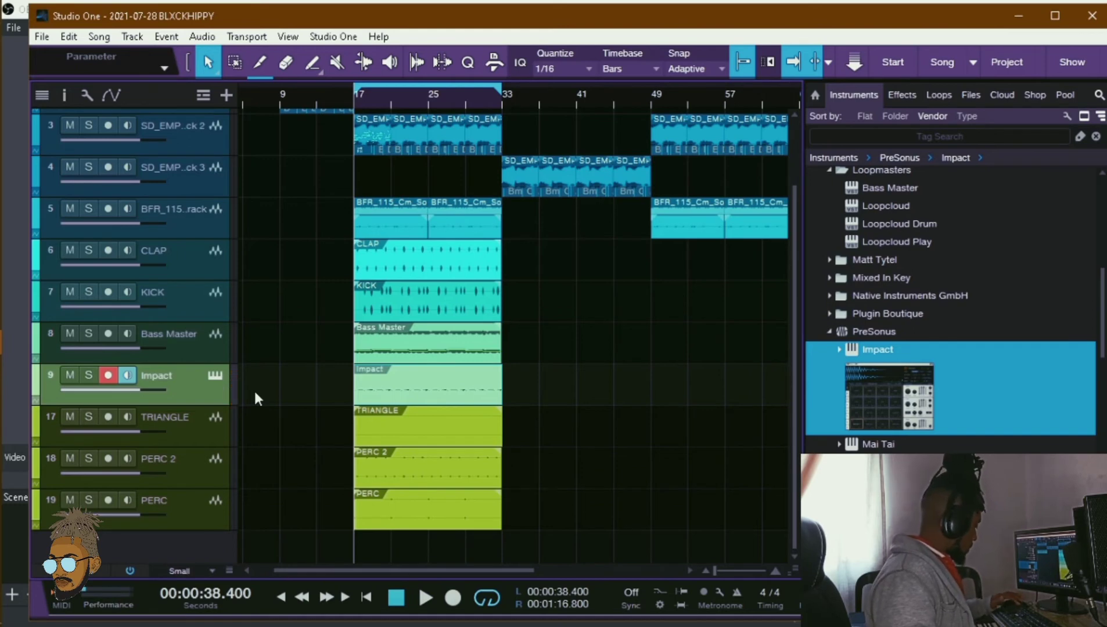
{"action": "key", "text": "space"}
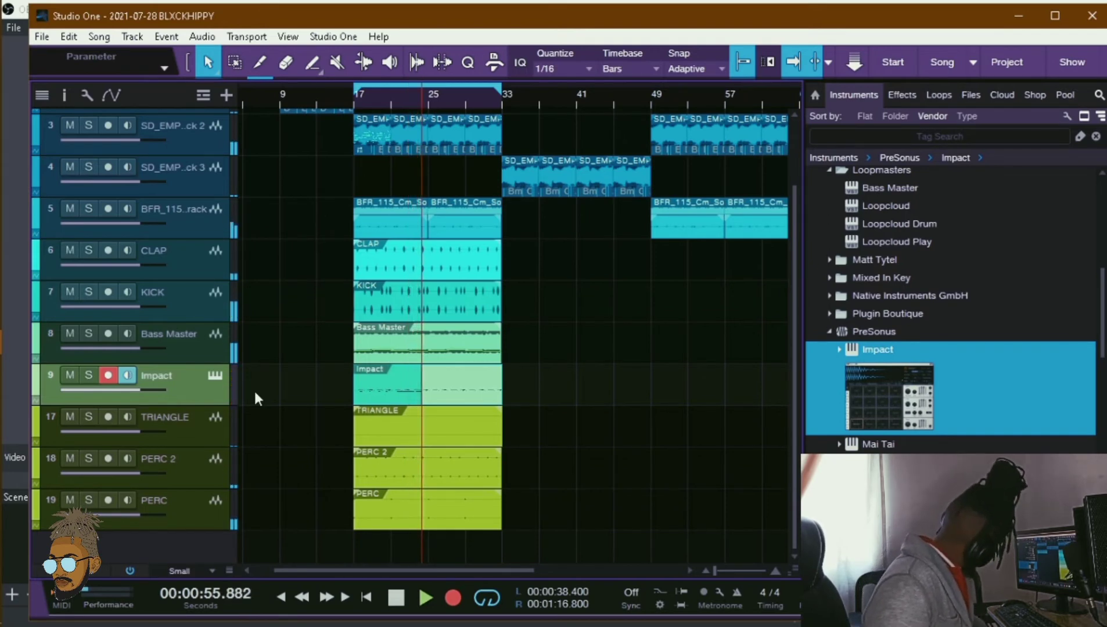
{"action": "key", "text": "KP_Multiply"}
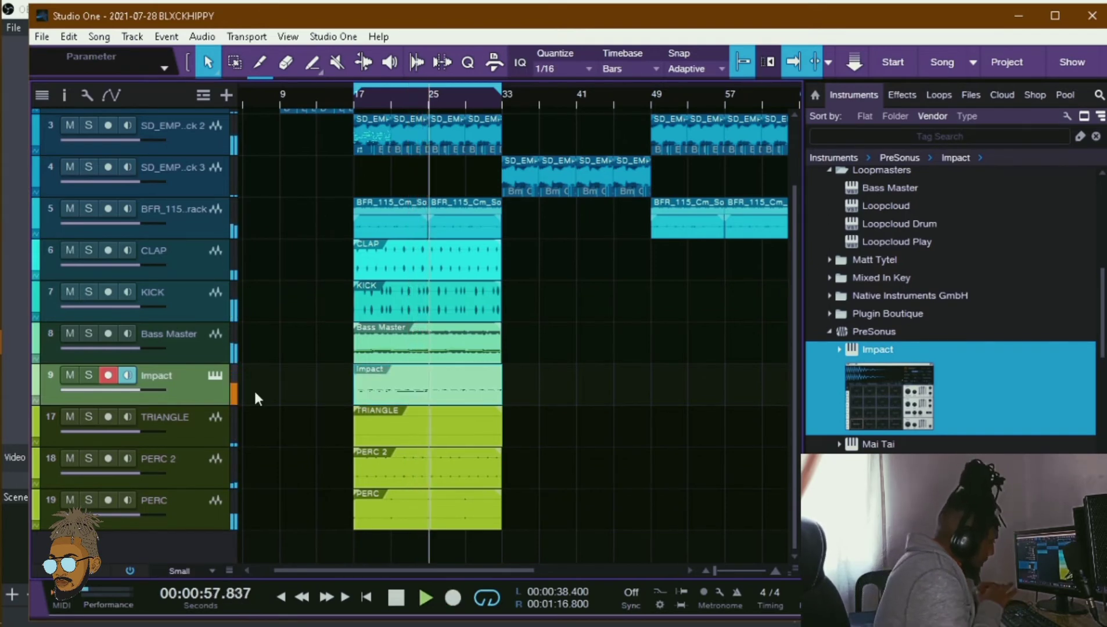
{"action": "key", "text": "space"}
- Open the Impact part for note editing and quantize only the recorded A 1 notes to 1/16
{"action": "double_click", "coordinate": [380, 394]}
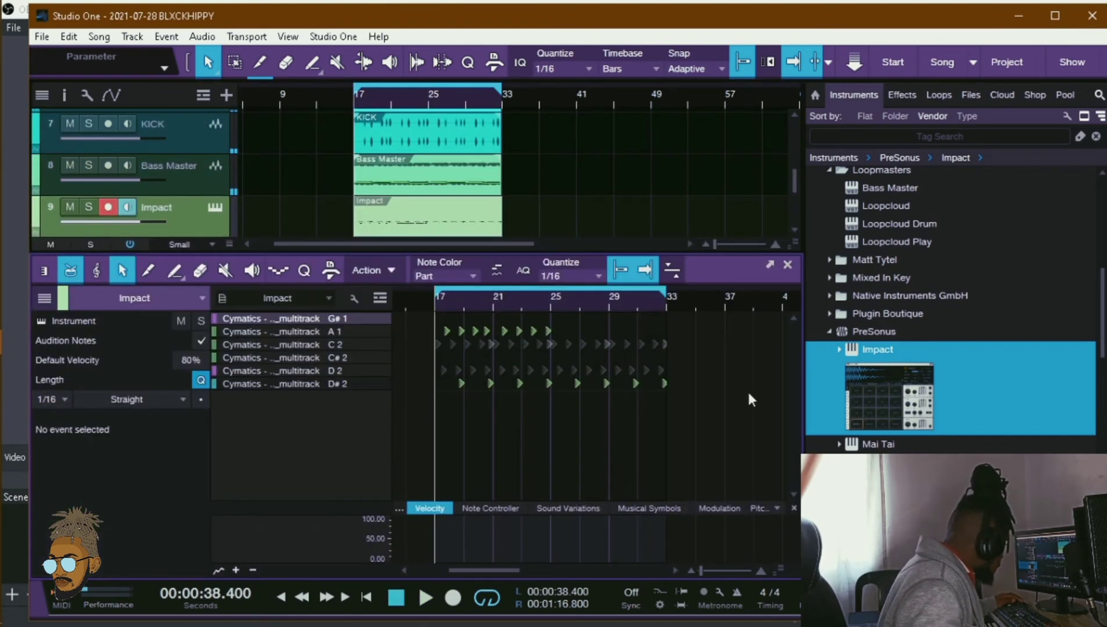
{"action": "scroll", "coordinate": [491, 305], "scroll_direction": "up", "scroll_amount": 3}
{"action": "left_click_drag", "start_coordinate": [645, 341], "coordinate": [471, 329]}
{"action": "scroll", "coordinate": [445, 305], "scroll_direction": "up", "scroll_amount": 3}
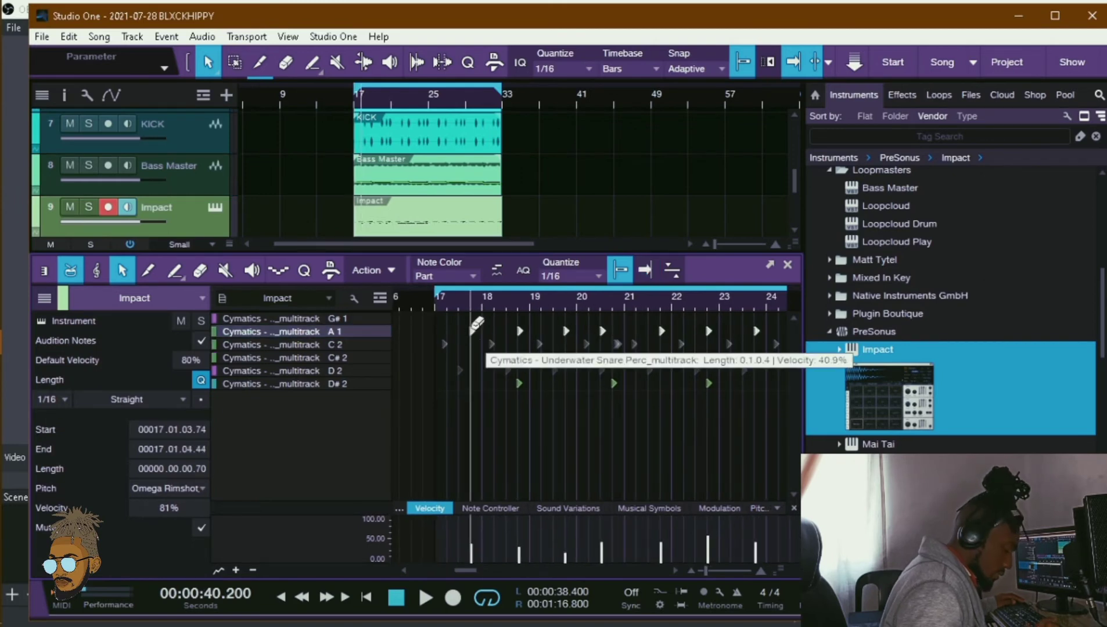
{"action": "key", "text": "ctrl+z"}
{"action": "scroll", "coordinate": [497, 310], "scroll_direction": "down", "scroll_amount": 2}
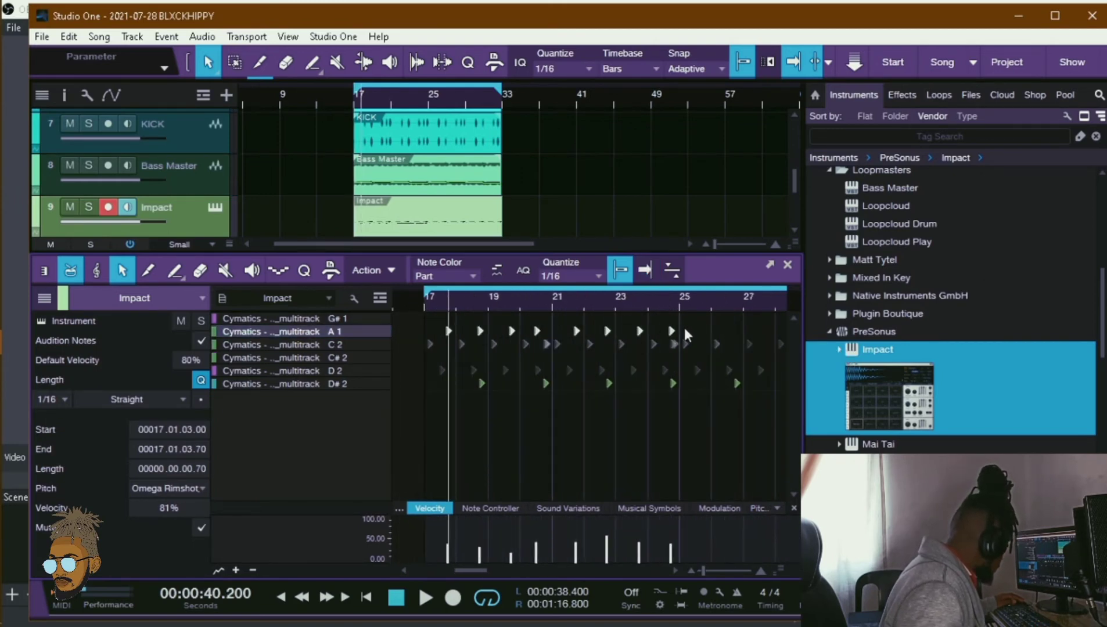
{"action": "left_click_drag", "start_coordinate": [684, 328], "coordinate": [498, 342]}
{"action": "left_click_drag", "start_coordinate": [432, 337], "coordinate": [433, 338]}
{"action": "scroll", "coordinate": [450, 329], "scroll_direction": "up", "scroll_amount": 2}
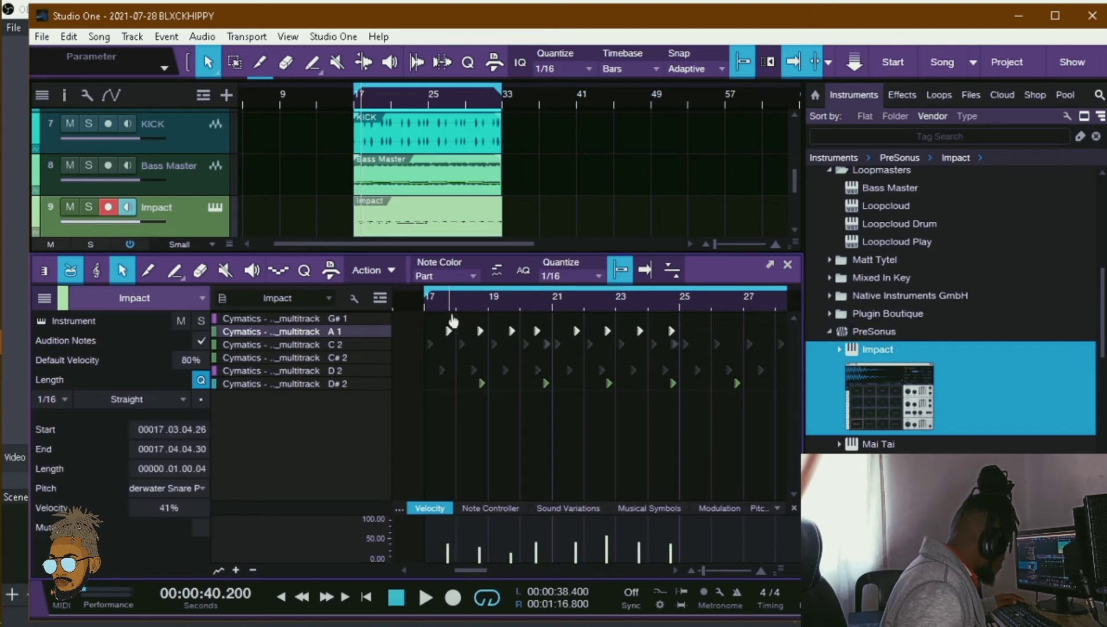
{"action": "key", "text": "q"}
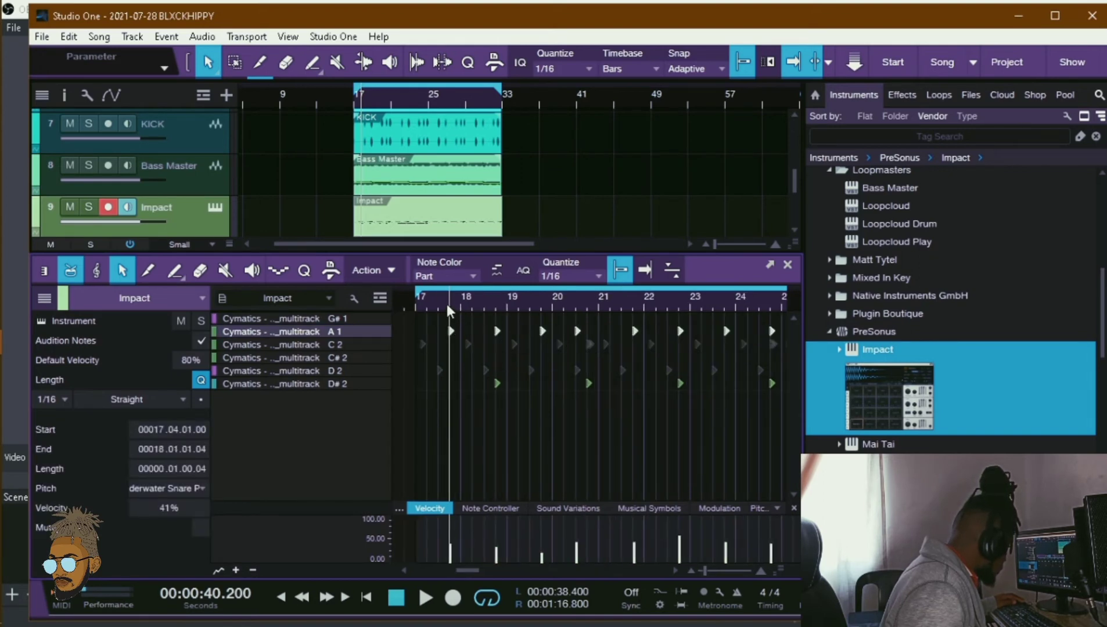
{"action": "scroll", "coordinate": [456, 331], "scroll_direction": "up", "scroll_amount": 2}
{"action": "scroll", "coordinate": [474, 305], "scroll_direction": "down", "scroll_amount": 2}
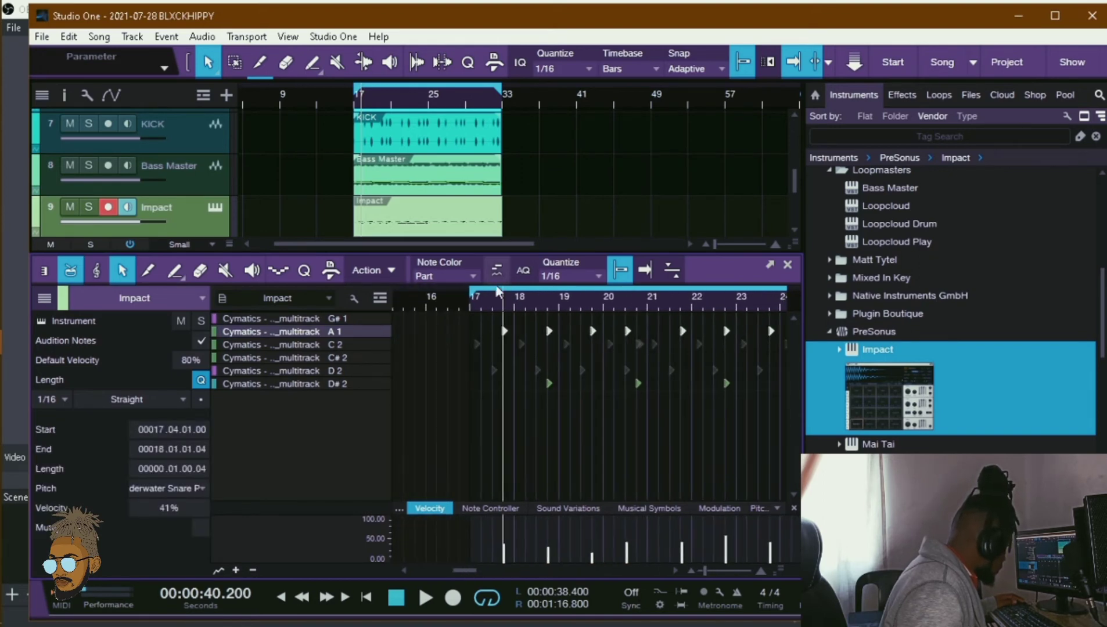
- Play the Impact part from bar 17 to check the timing of the quantized A 1 notes
{"action": "left_click", "coordinate": [465, 300]}
{"action": "key", "text": "space"}
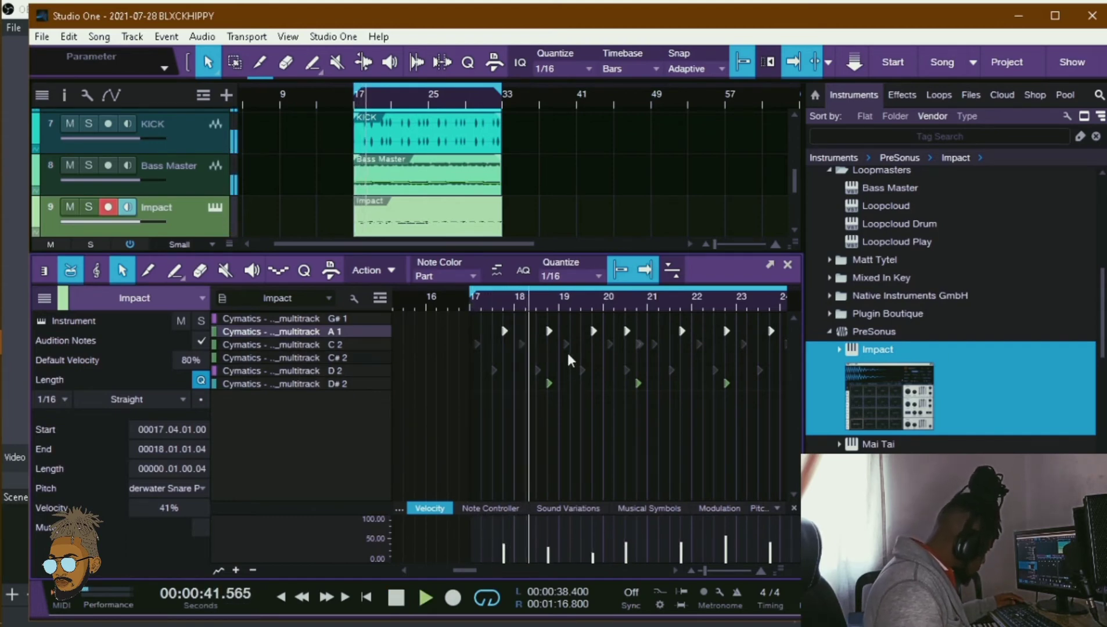
{"action": "scroll", "coordinate": [589, 306], "scroll_direction": "down", "scroll_amount": 3}
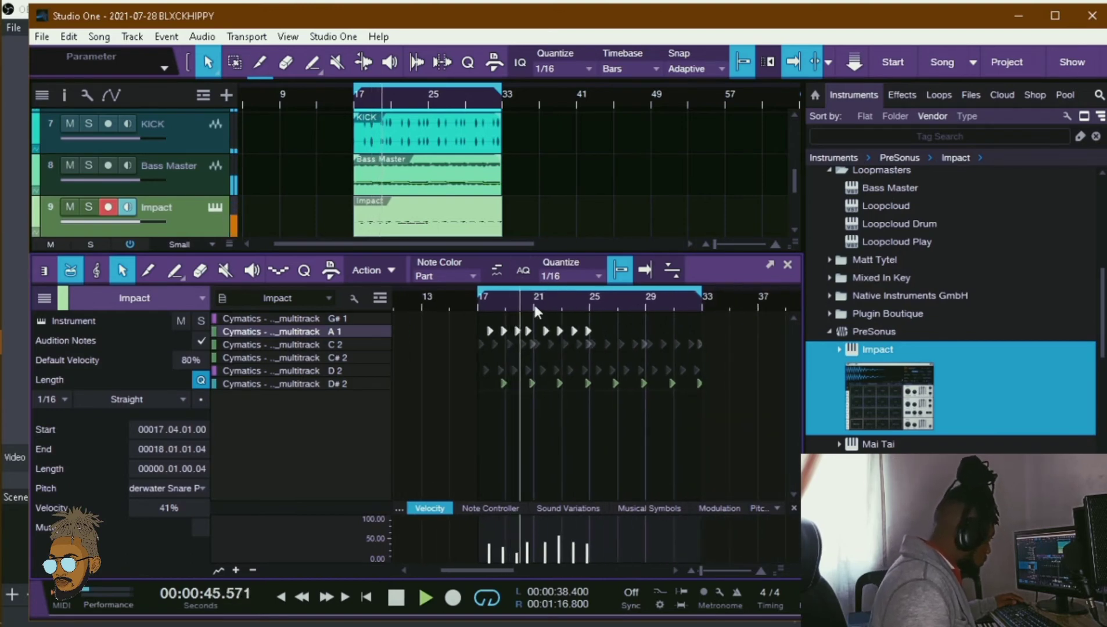
{"action": "scroll", "coordinate": [532, 302], "scroll_direction": "up", "scroll_amount": 3}
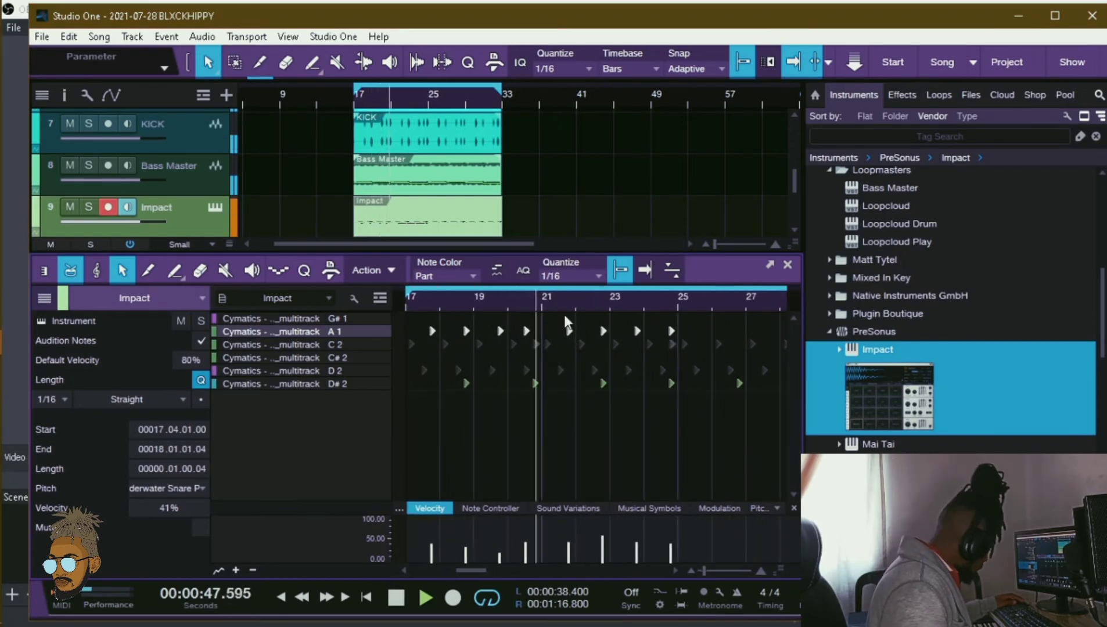
{"action": "key", "text": "space"}
{"action": "key", "text": "space"}
- Move the A 1 note in the second half of bar 20 to start at 20.04.01
{"action": "left_click", "coordinate": [527, 331]}
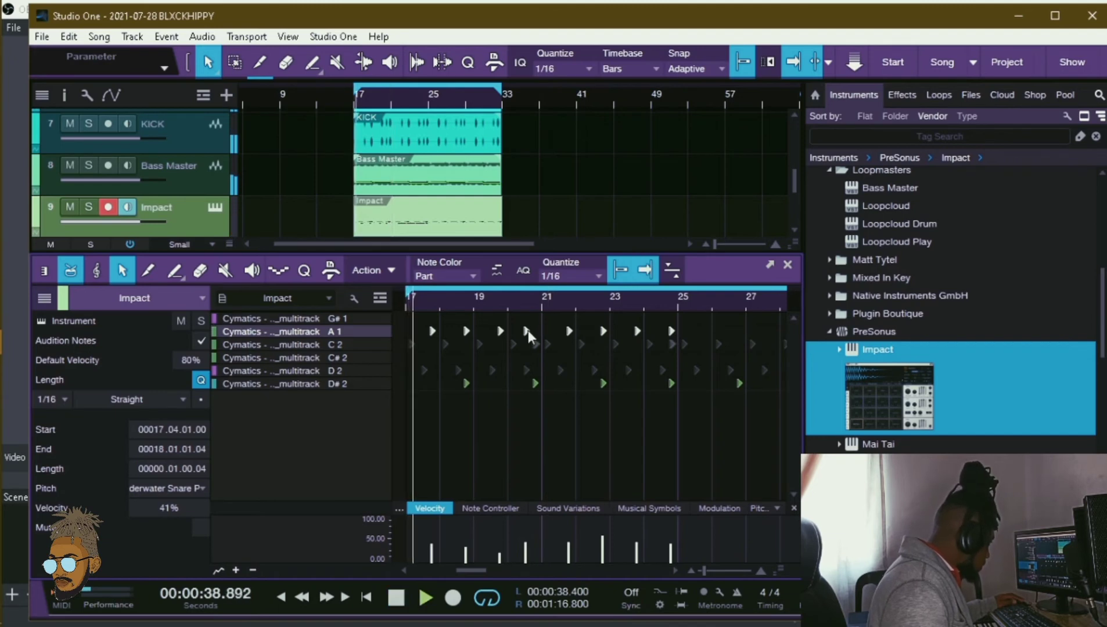
{"action": "scroll", "coordinate": [525, 316], "scroll_direction": "up", "scroll_amount": 2}
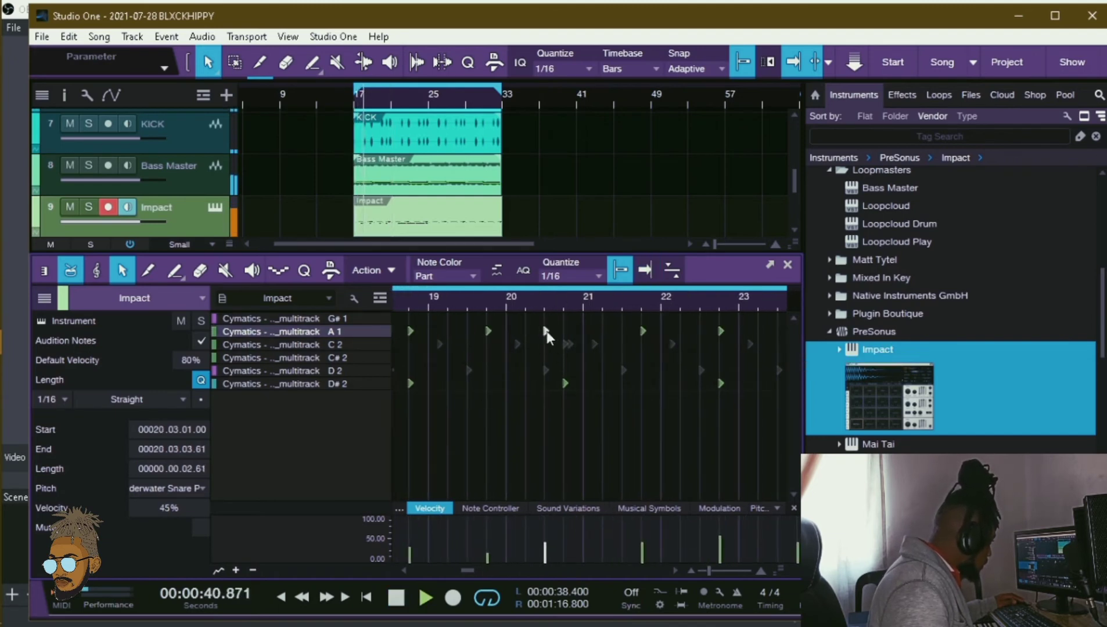
{"action": "left_click", "coordinate": [566, 331]}
{"action": "left_click_drag", "start_coordinate": [563, 298], "coordinate": [531, 320]}
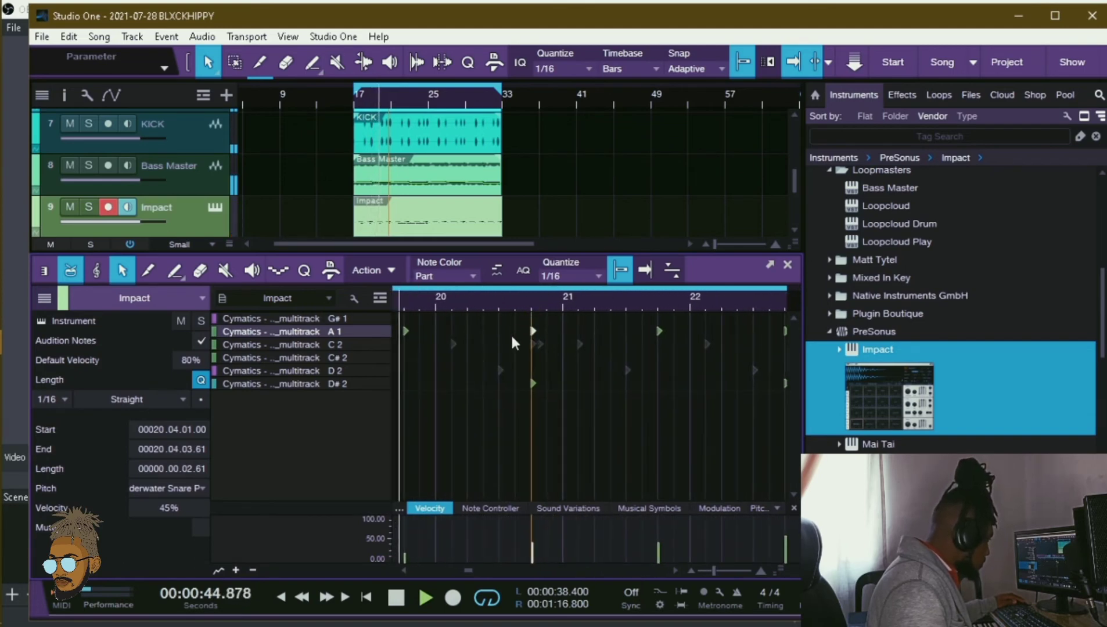
- Add an A 1 note at 20.01.03 and play from just before bar 20 to hear it
{"action": "left_click", "coordinate": [453, 330]}
{"action": "scroll", "coordinate": [441, 306], "scroll_direction": "left", "scroll_amount": 2}
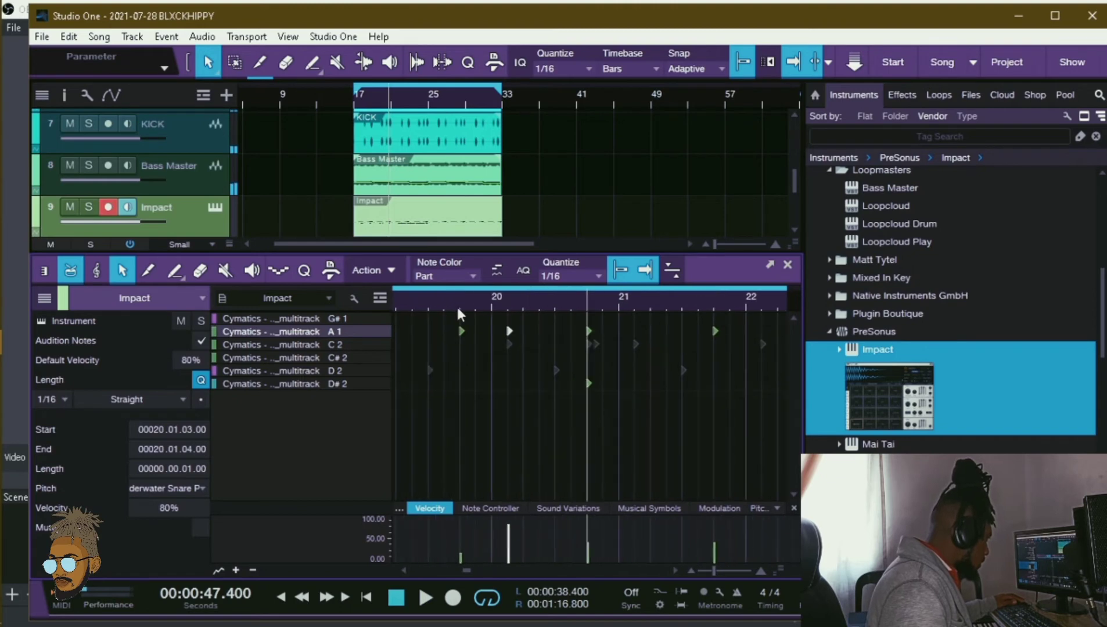
{"action": "left_click", "coordinate": [447, 299]}
{"action": "key", "text": "space"}
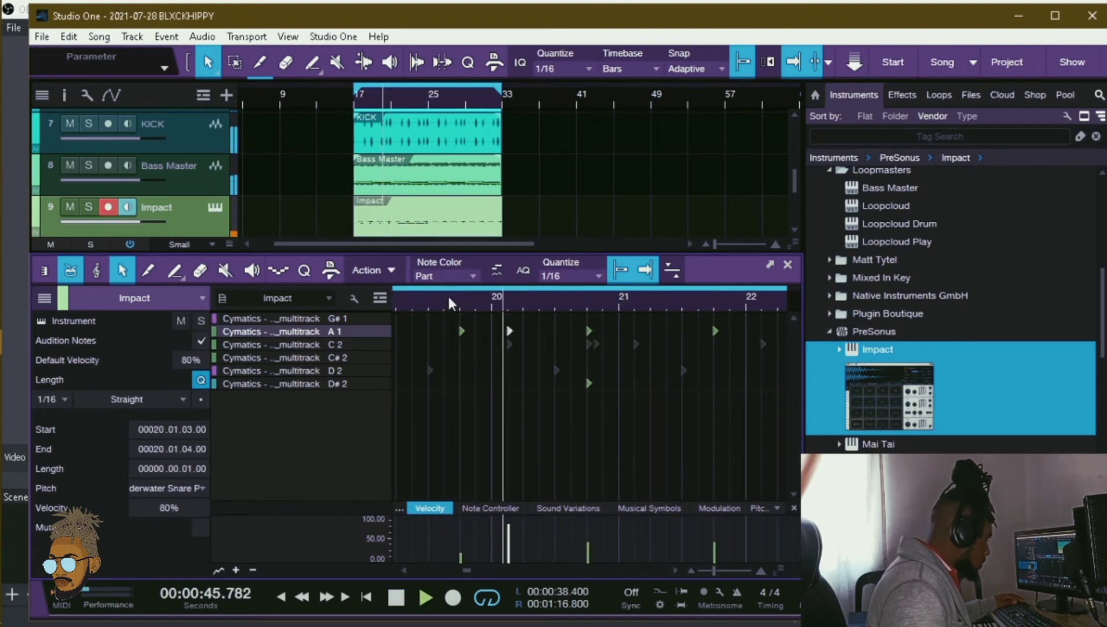
- Duplicate the A 1 notes of bars 17 to 25 so the pattern fills bars 25 to 33, and save the song
{"action": "left_click_drag", "start_coordinate": [478, 297], "coordinate": [480, 252]}
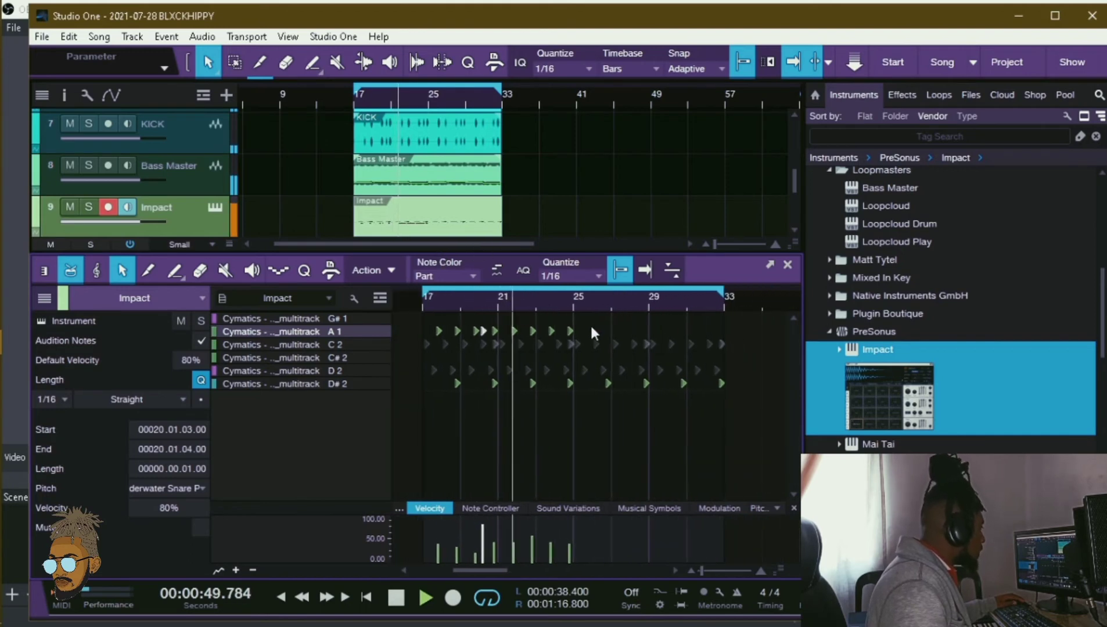
{"action": "left_click_drag", "start_coordinate": [591, 324], "coordinate": [407, 332]}
{"action": "key", "text": "d"}
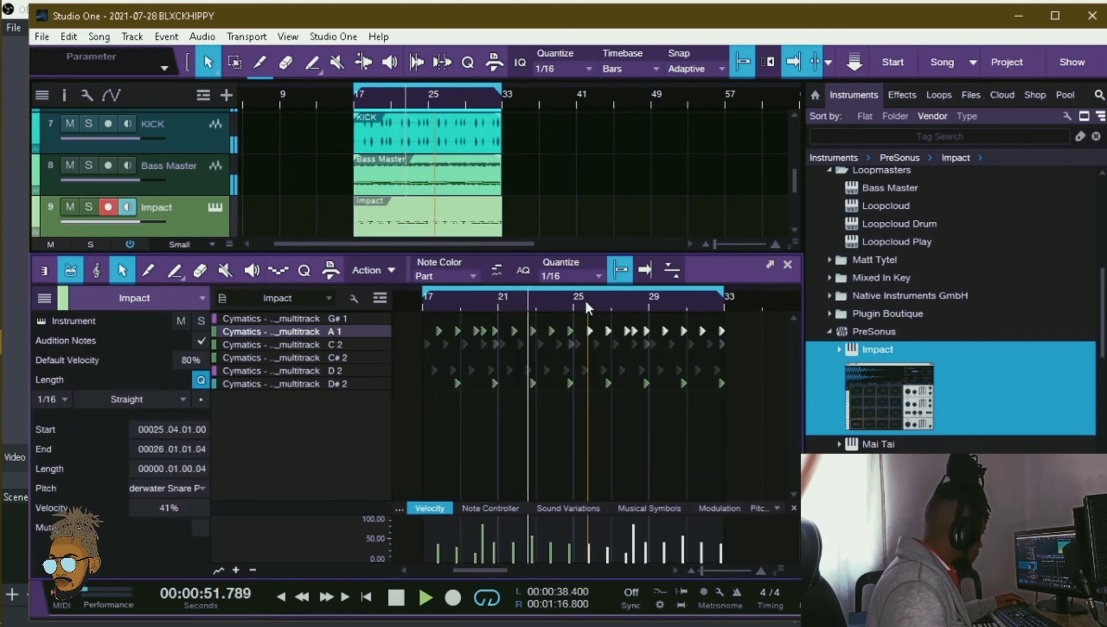
{"action": "key", "text": "ctrl+s"}
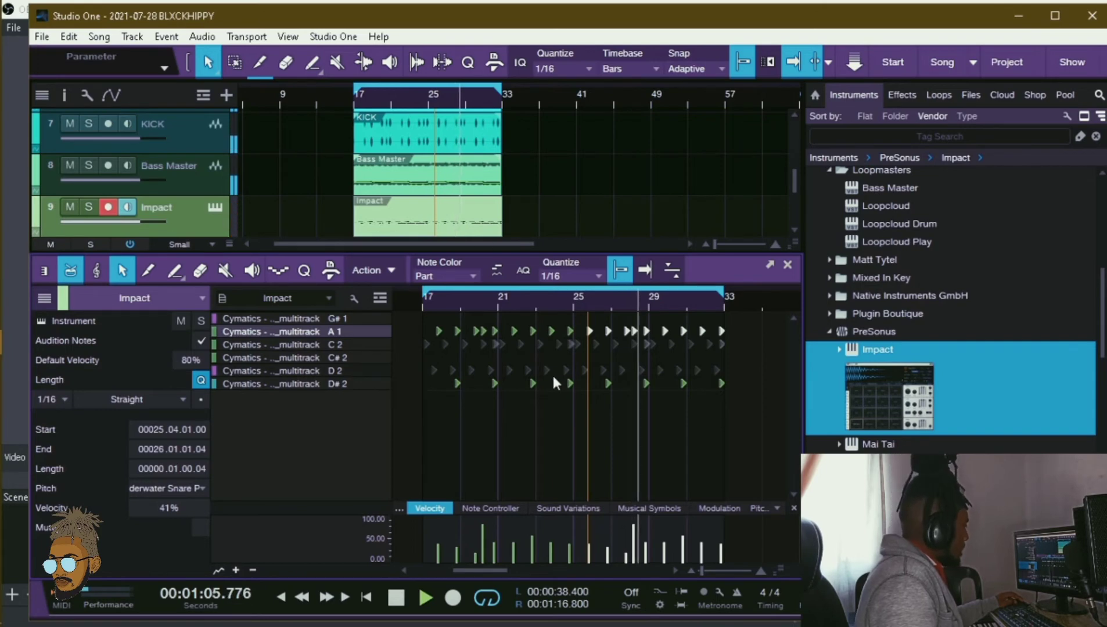
{"action": "key", "text": "space"}
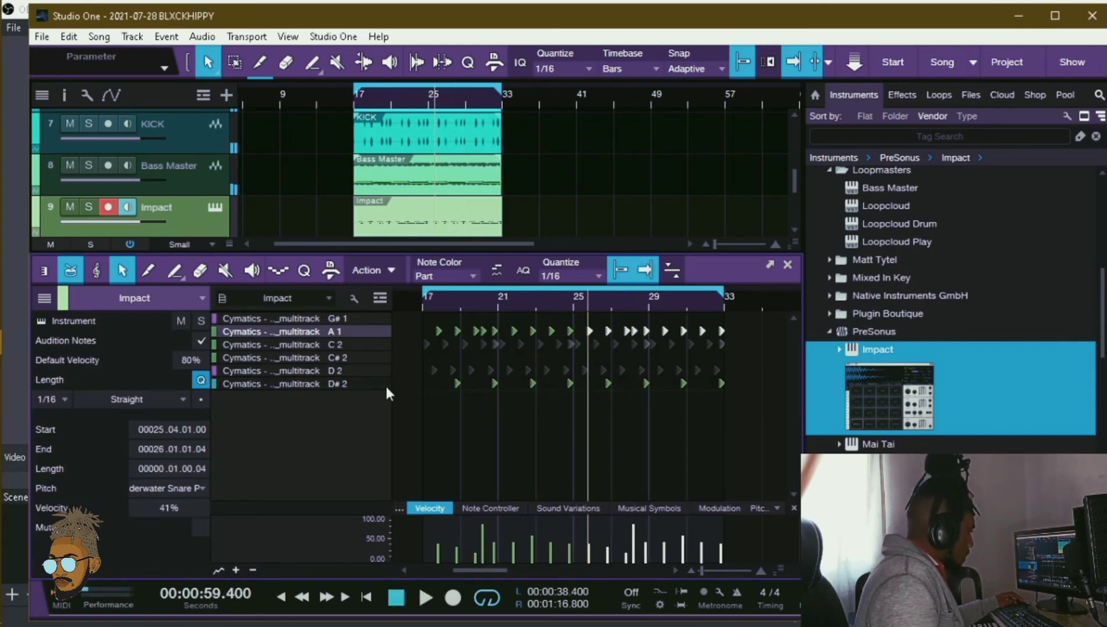
- Mute all D# 2 notes in the Impact part so that only the A 1 notes sound
{"action": "left_click", "coordinate": [354, 386]}
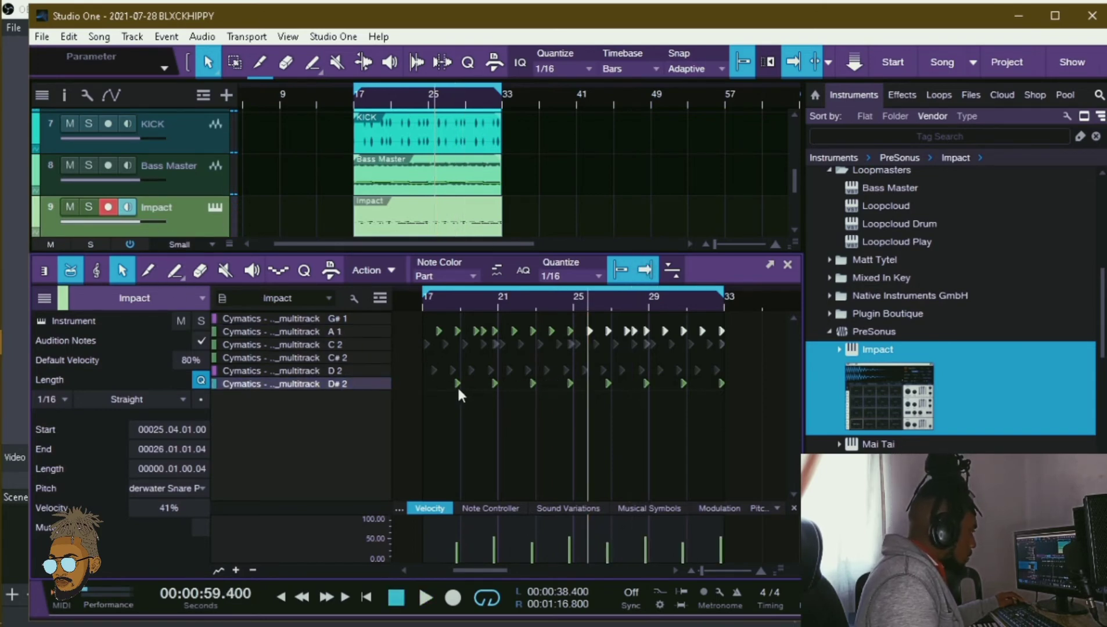
{"action": "left_click_drag", "start_coordinate": [442, 501], "coordinate": [766, 390]}
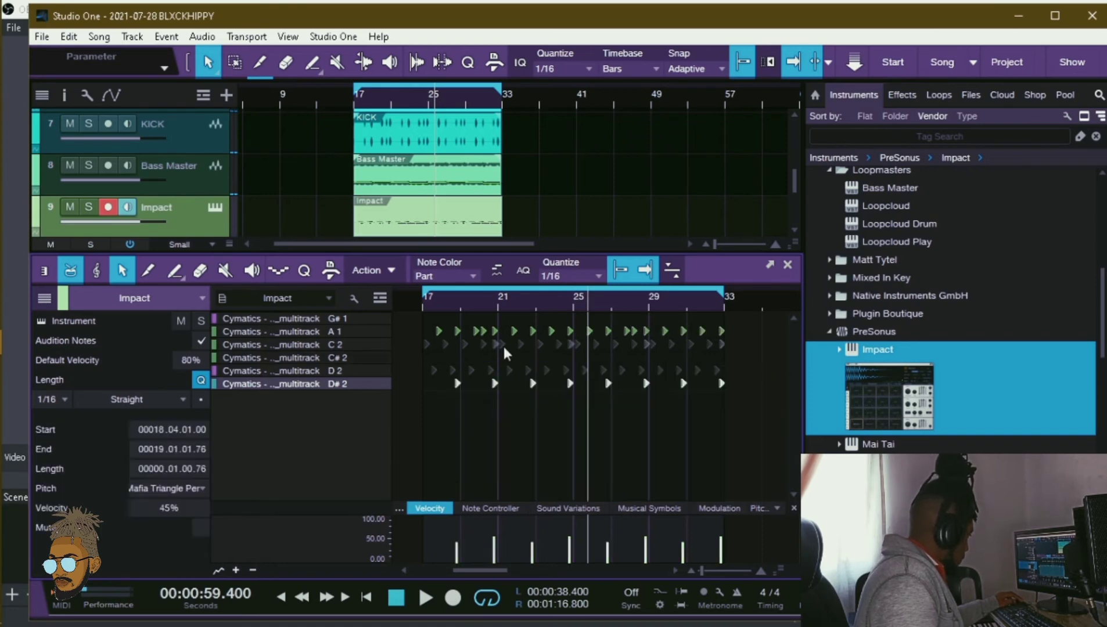
{"action": "left_click", "coordinate": [225, 273]}
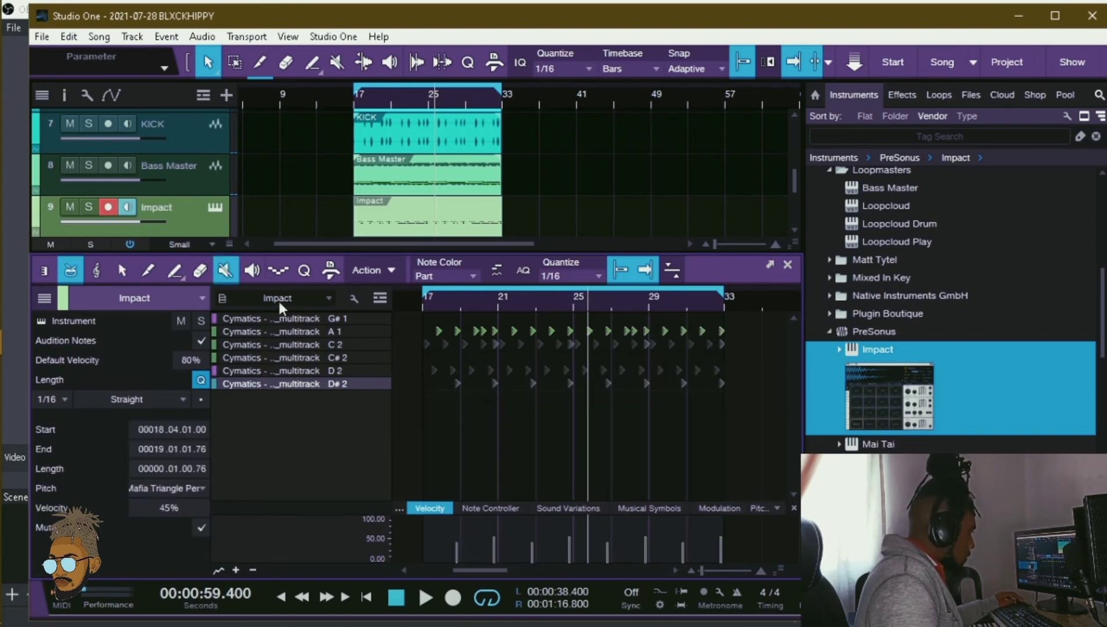
{"action": "left_click", "coordinate": [123, 272]}
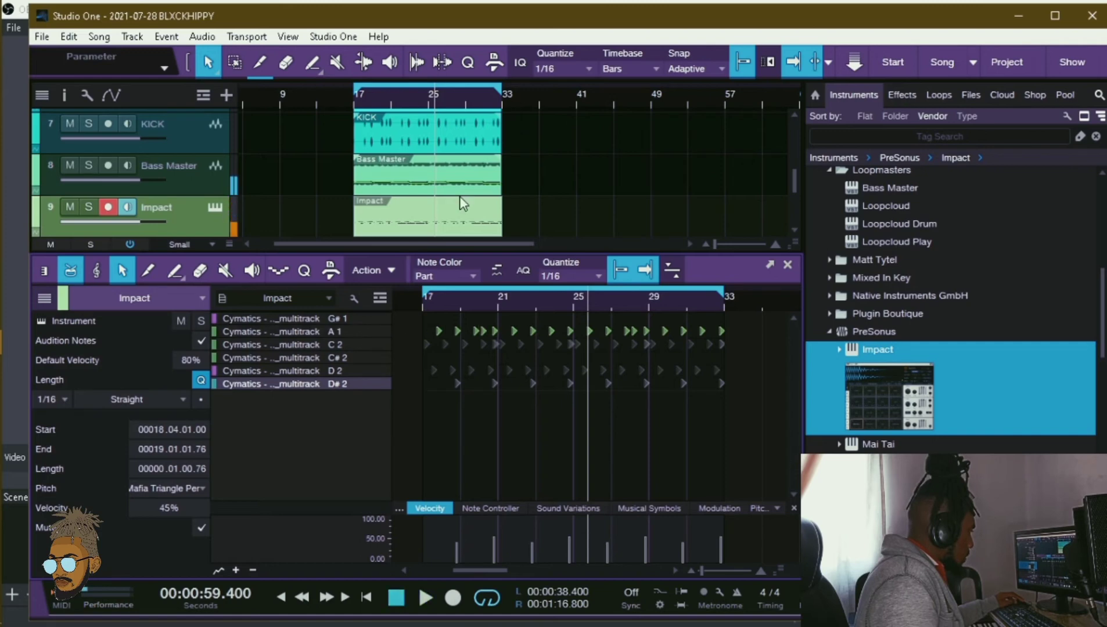
- Mix down the Impact part to a new audio track and name that track SNARE
{"action": "right_click", "coordinate": [457, 218]}
{"action": "left_click", "coordinate": [545, 431]}
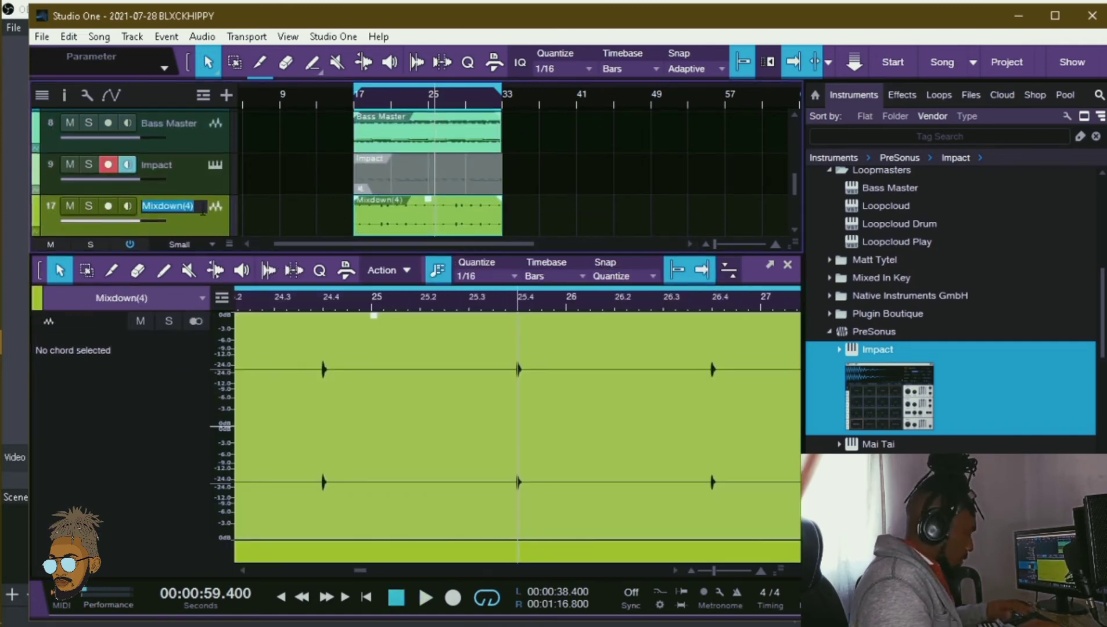
{"action": "type", "text": "SNARE"}
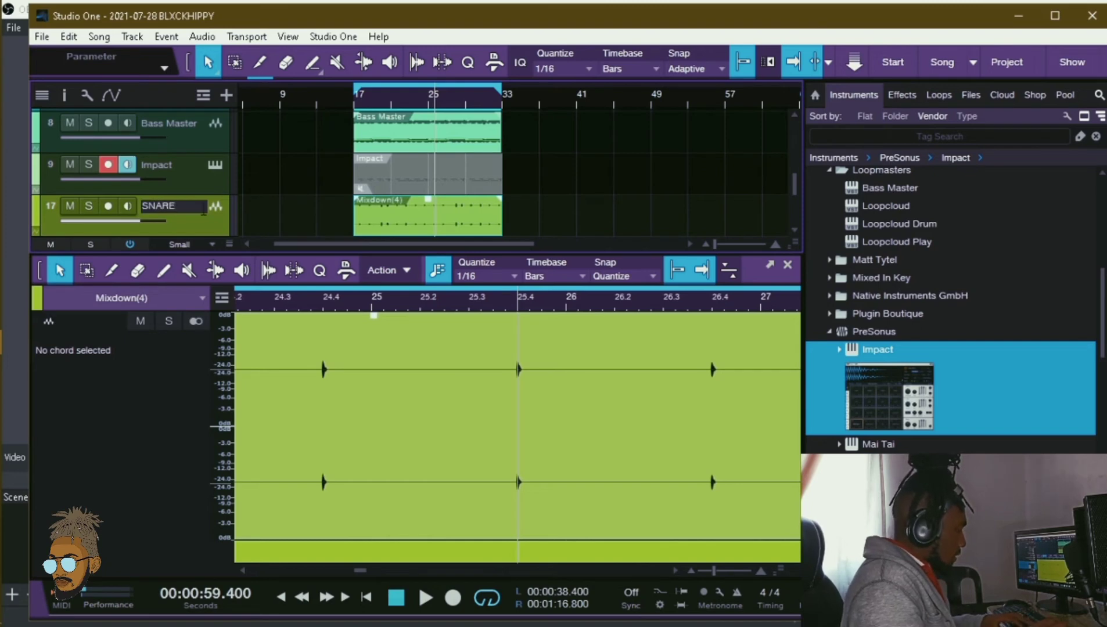
{"action": "key", "text": "Return"}
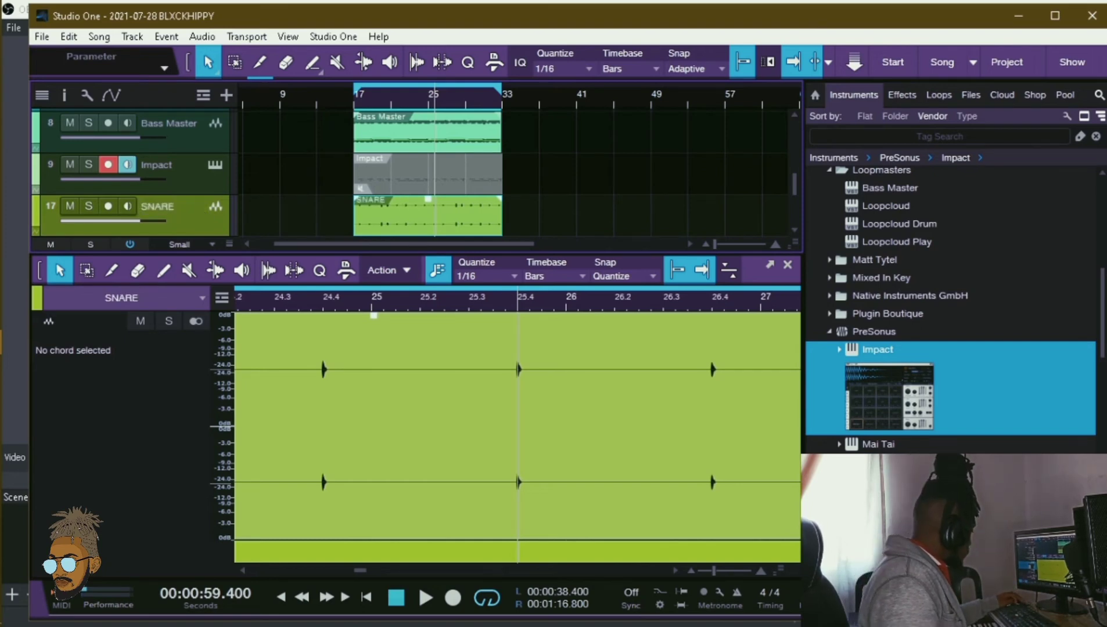
- Close the editor, move the Impact instrument track to the start of the track list and disable it
{"action": "key", "text": "F2"}
{"action": "scroll", "coordinate": [331, 350], "scroll_direction": "down", "scroll_amount": 3}
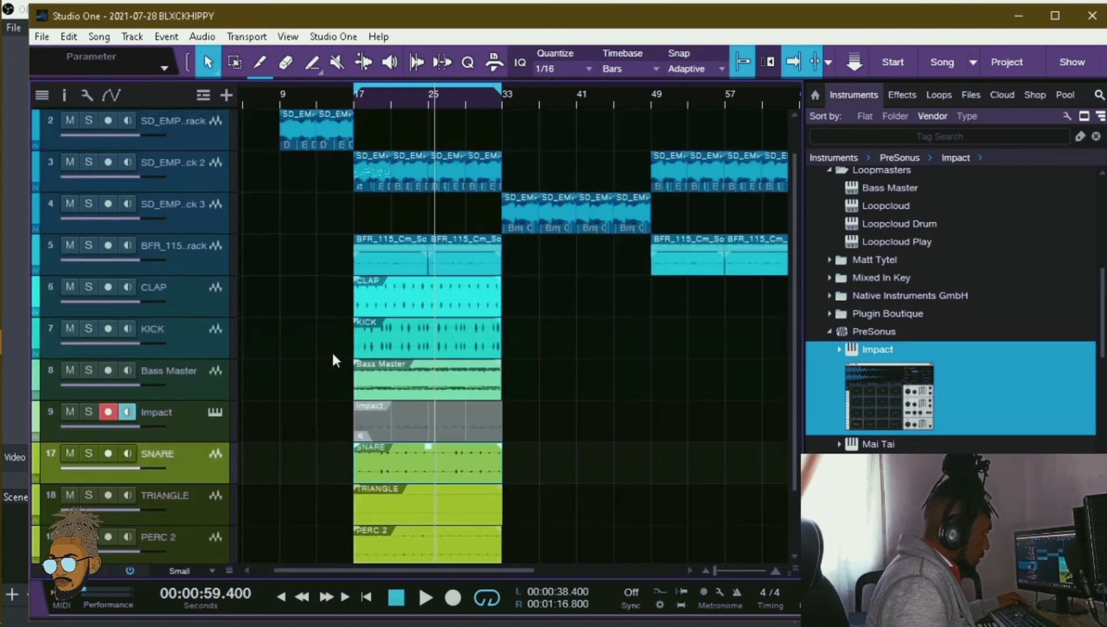
{"action": "scroll", "coordinate": [221, 413], "scroll_direction": "up", "scroll_amount": 3}
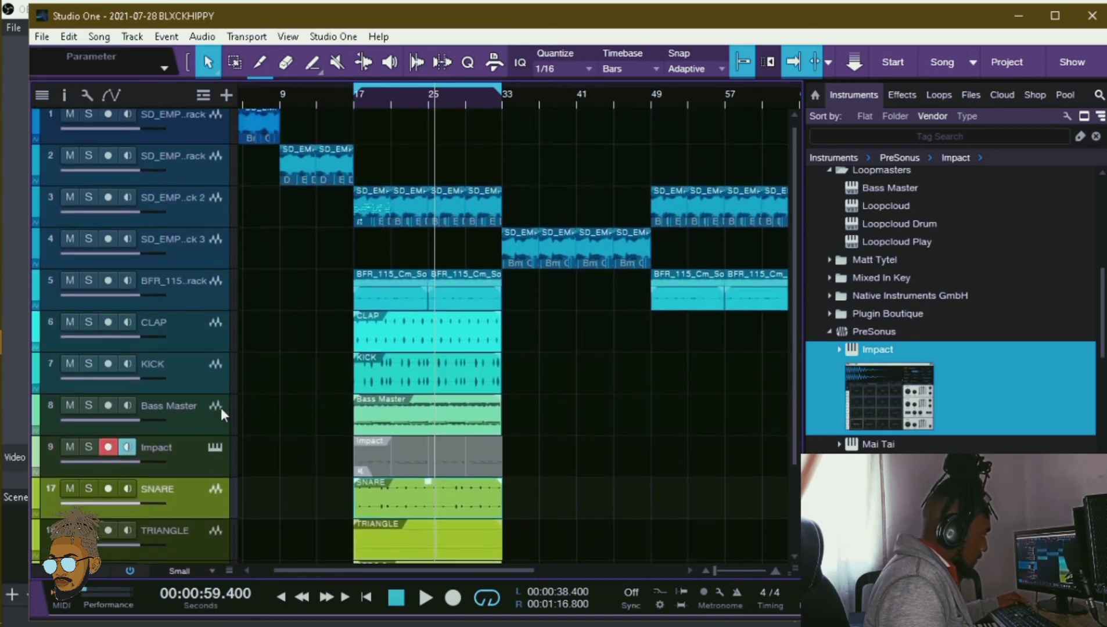
{"action": "left_click", "coordinate": [196, 460]}
{"action": "left_click_drag", "start_coordinate": [194, 130], "coordinate": [194, 124]}
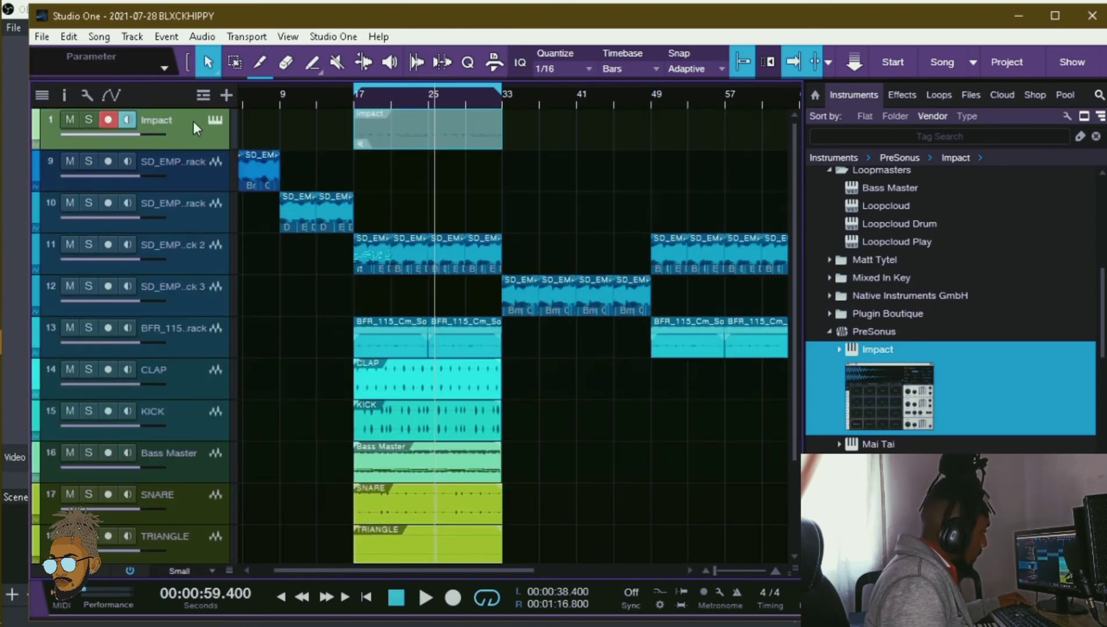
{"action": "right_click", "coordinate": [197, 137]}
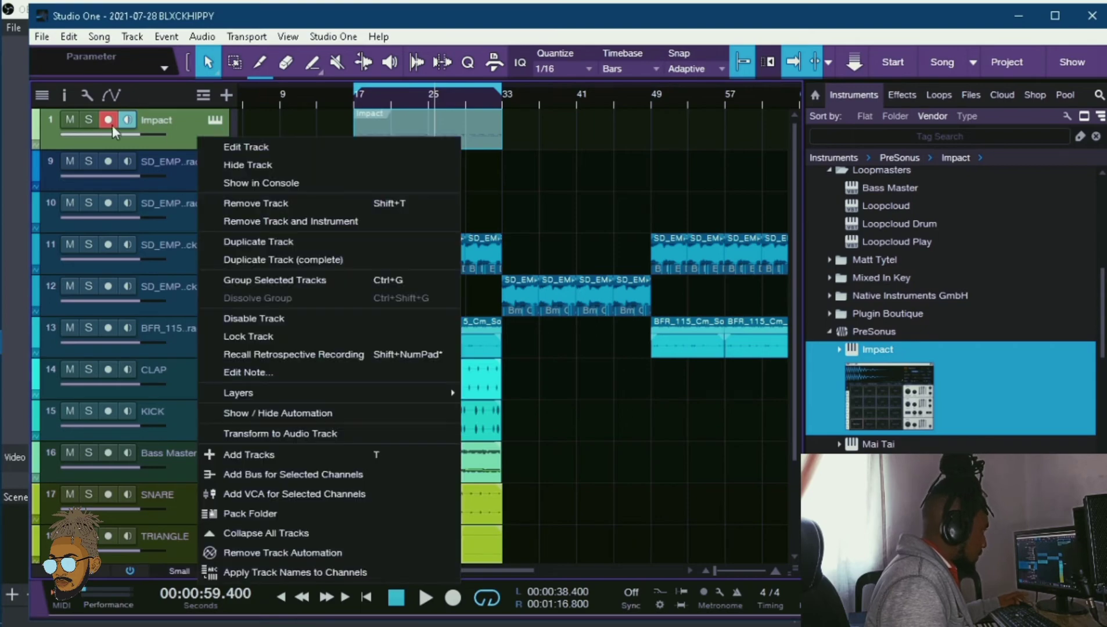
{"action": "left_click", "coordinate": [265, 320]}
- Return the playback position to bar 17, at the start of the loop range
{"action": "scroll", "coordinate": [443, 245], "scroll_direction": "down", "scroll_amount": 3}
{"action": "scroll", "coordinate": [325, 159], "scroll_direction": "up", "scroll_amount": 3}
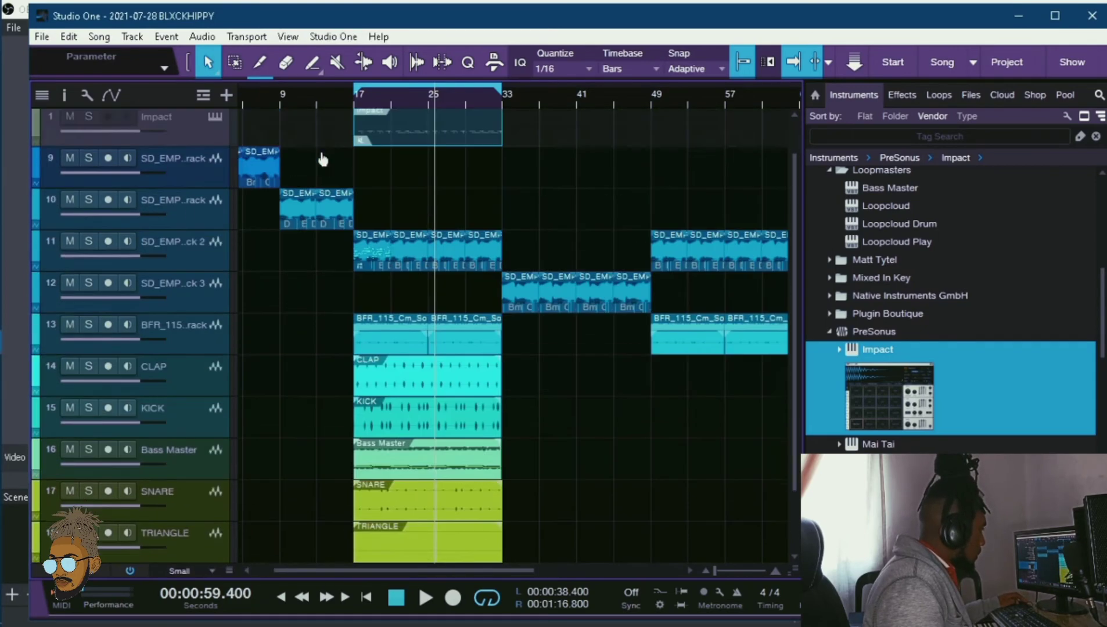
{"action": "scroll", "coordinate": [336, 153], "scroll_direction": "down", "scroll_amount": 3}
{"action": "scroll", "coordinate": [343, 145], "scroll_direction": "up", "scroll_amount": 1}
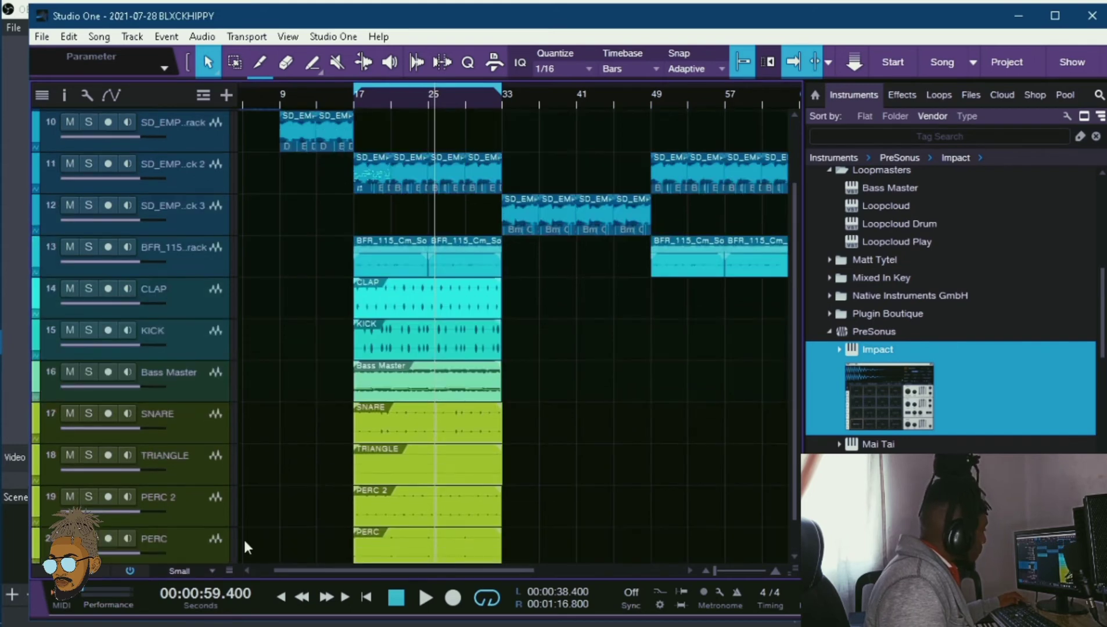
{"action": "scroll", "coordinate": [226, 535], "scroll_direction": "down", "scroll_amount": 2}
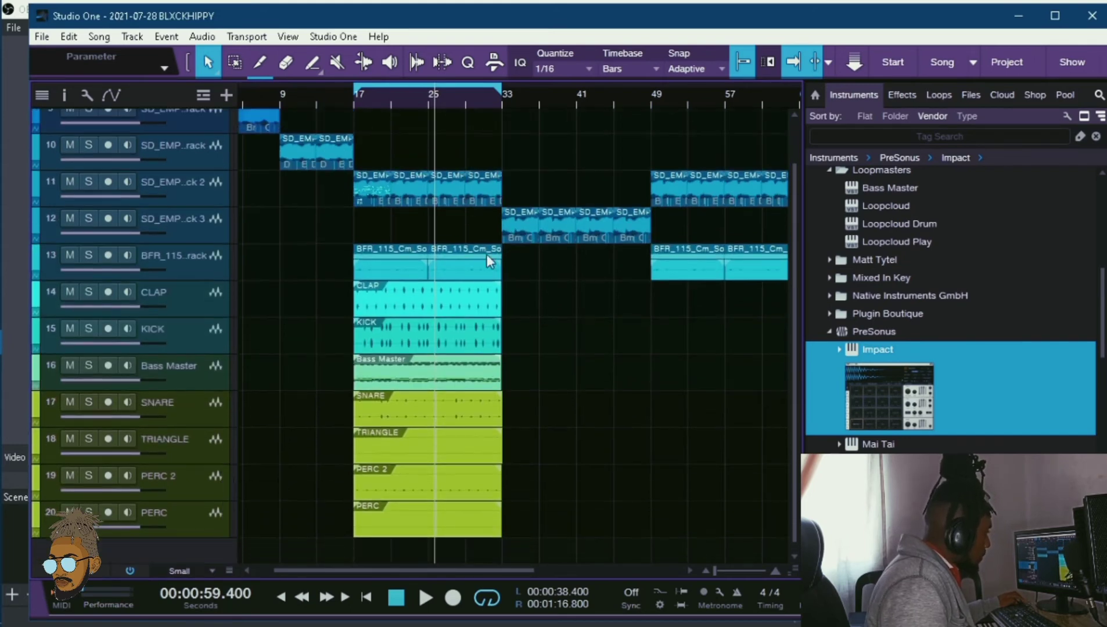
{"action": "scroll", "coordinate": [414, 231], "scroll_direction": "up", "scroll_amount": 1}
{"action": "scroll", "coordinate": [371, 275], "scroll_direction": "down", "scroll_amount": 2}
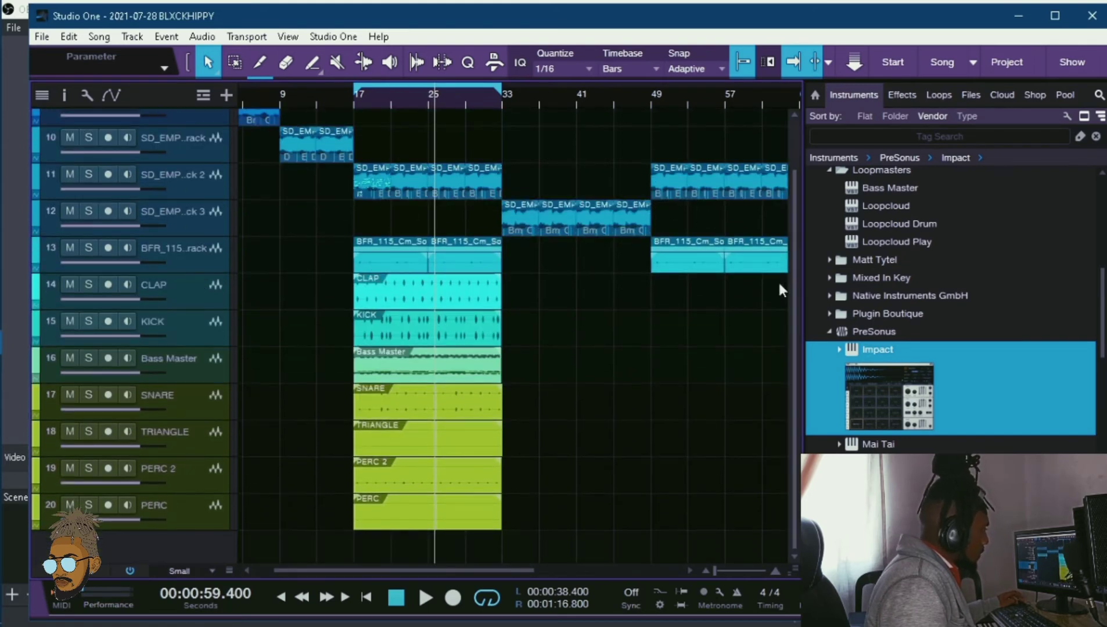
{"action": "left_click", "coordinate": [351, 98]}
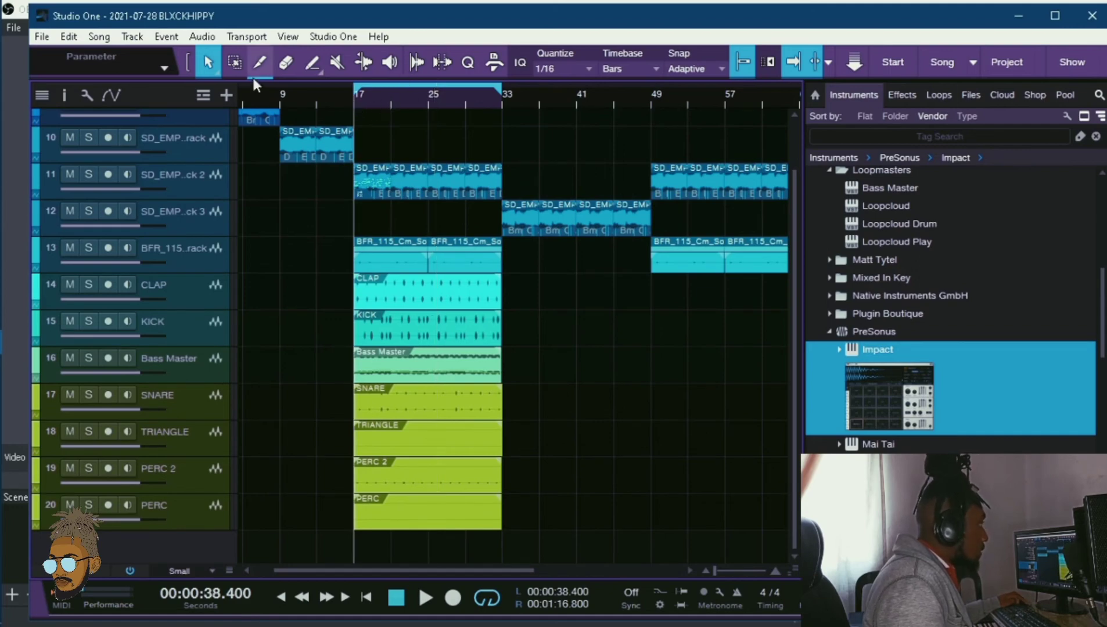
- Switch to Loopcloud and find the Hihats - Open folder among the Cymatics Cartel Hip Hop Drum Kit one shots
{"action": "left_click", "coordinate": [21, 89]}
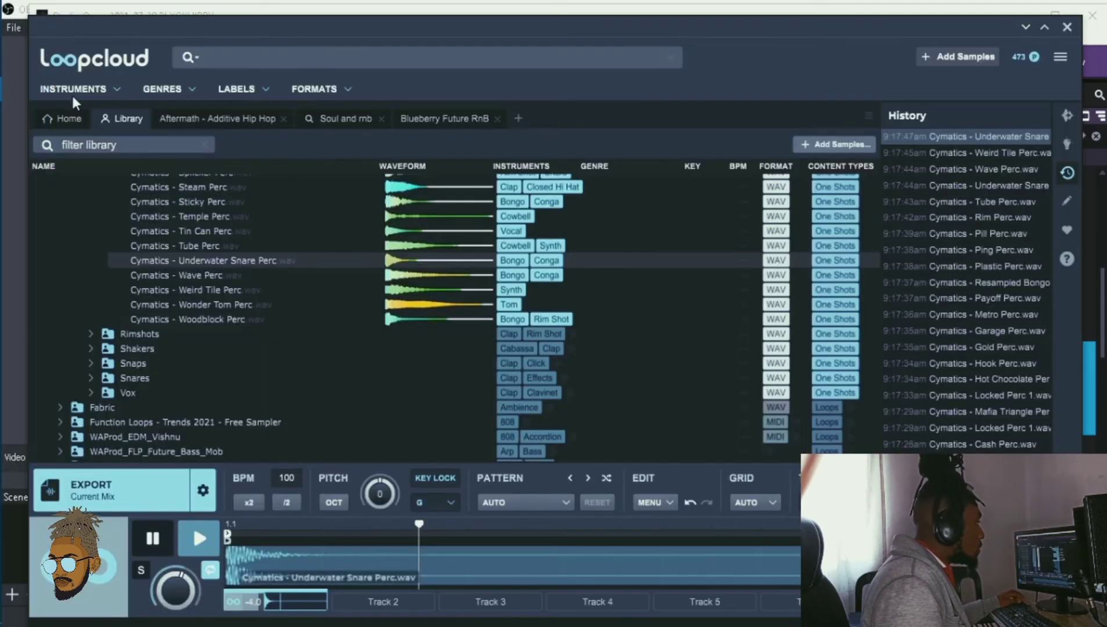
{"action": "scroll", "coordinate": [131, 355], "scroll_direction": "up", "scroll_amount": 15}
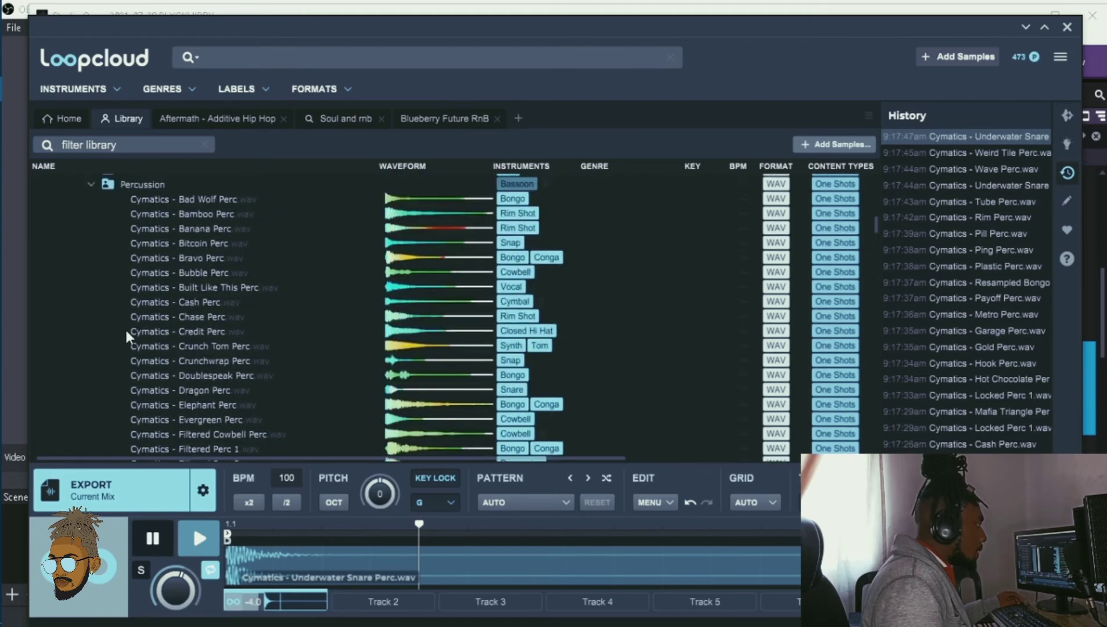
{"action": "left_click", "coordinate": [89, 308]}
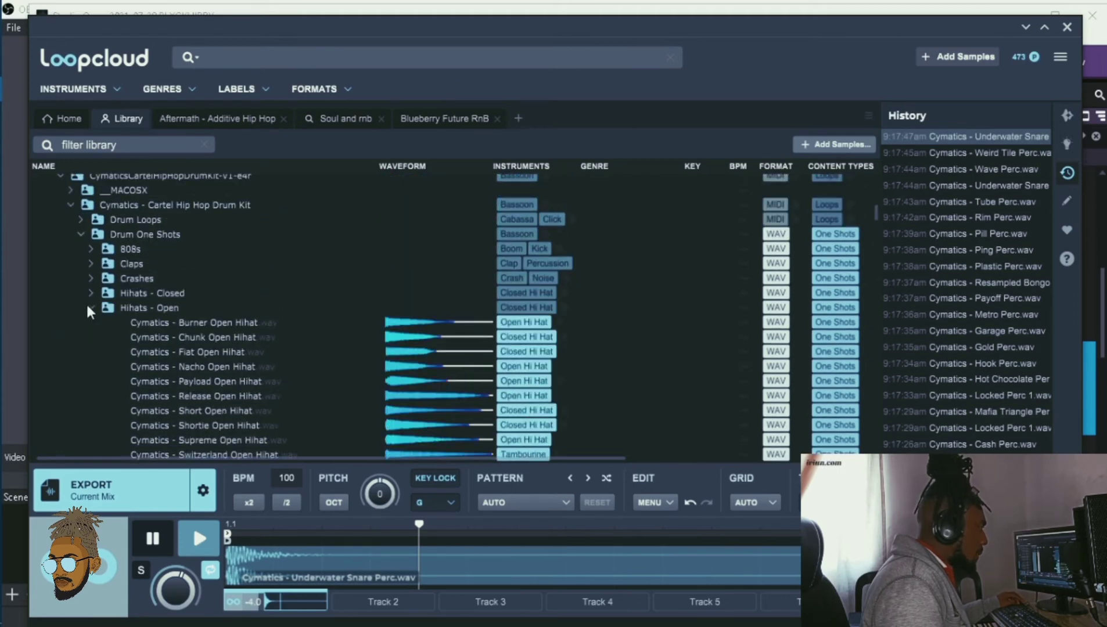
- Audition the Cymatics open hi-hat one shots, including Fiat, Payload, Chunk, Shortie, Switzerland, Taxin and Winter, to compare their sounds
{"action": "left_click", "coordinate": [154, 351]}
{"action": "left_click", "coordinate": [236, 380]}
{"action": "scroll", "coordinate": [236, 378], "scroll_direction": "down", "scroll_amount": 3}
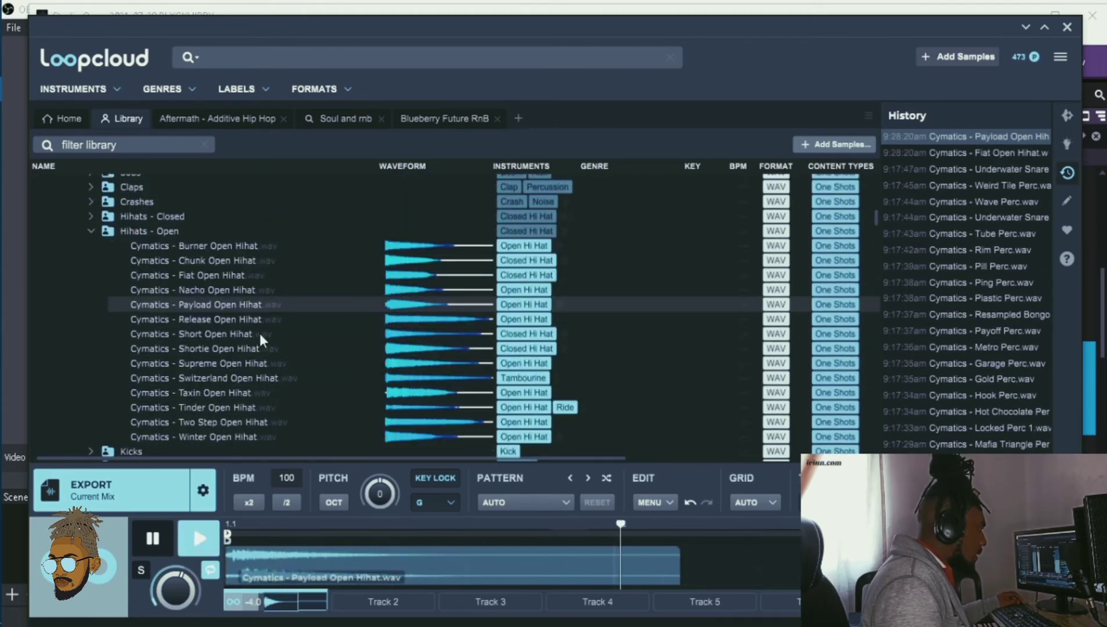
{"action": "left_click", "coordinate": [209, 270]}
{"action": "left_click", "coordinate": [216, 259]}
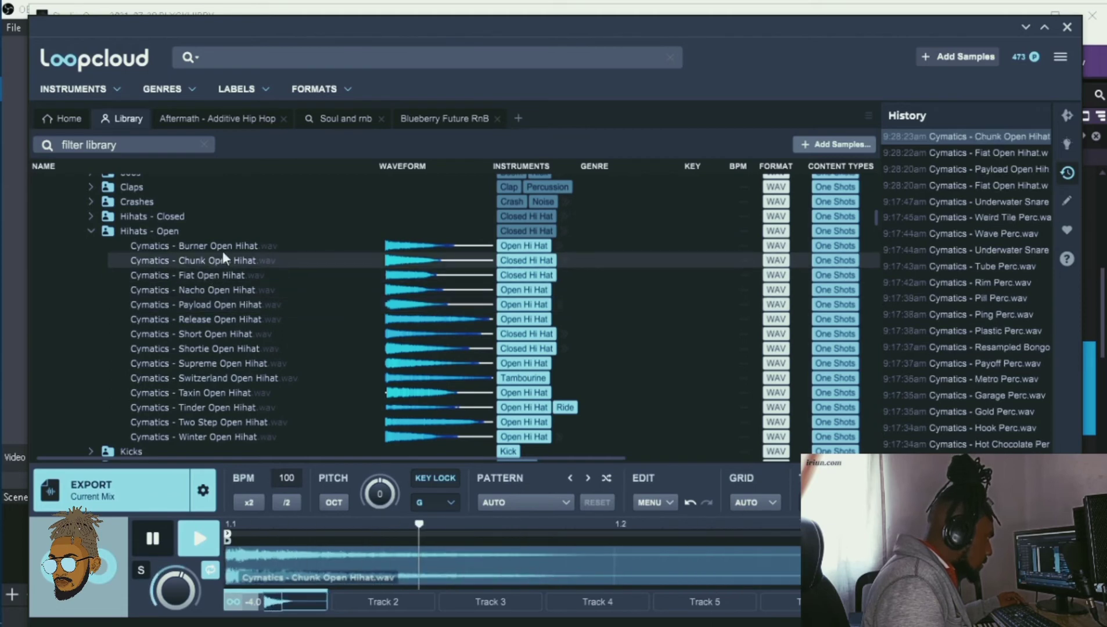
{"action": "left_click", "coordinate": [235, 348]}
{"action": "left_click", "coordinate": [239, 378]}
{"action": "left_click", "coordinate": [246, 393]}
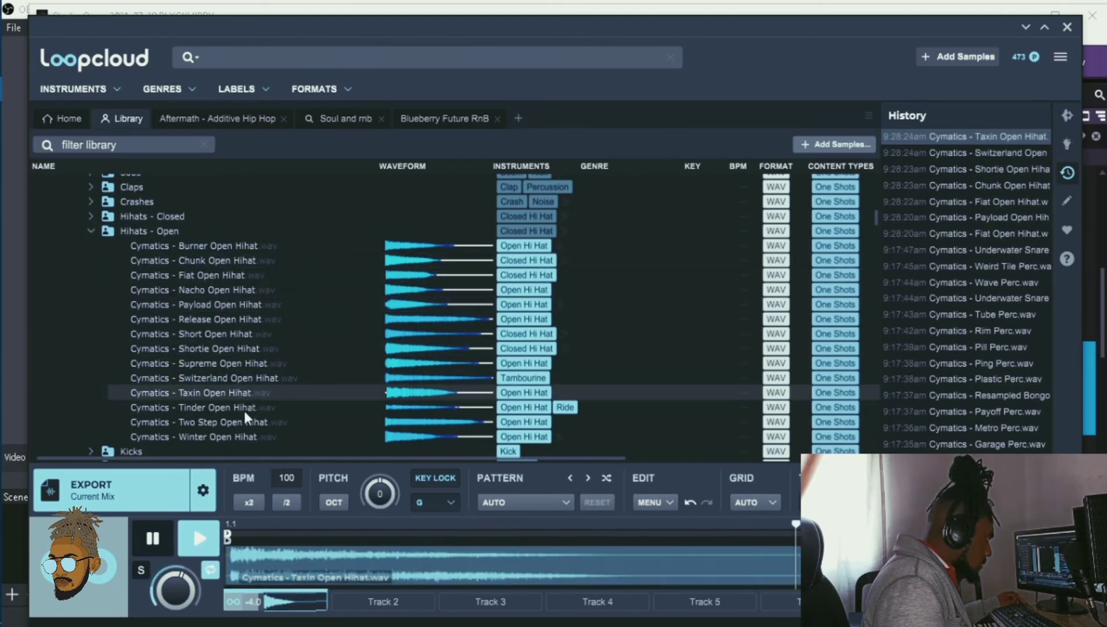
{"action": "left_click", "coordinate": [244, 409]}
{"action": "left_click", "coordinate": [247, 423]}
{"action": "left_click", "coordinate": [251, 435]}
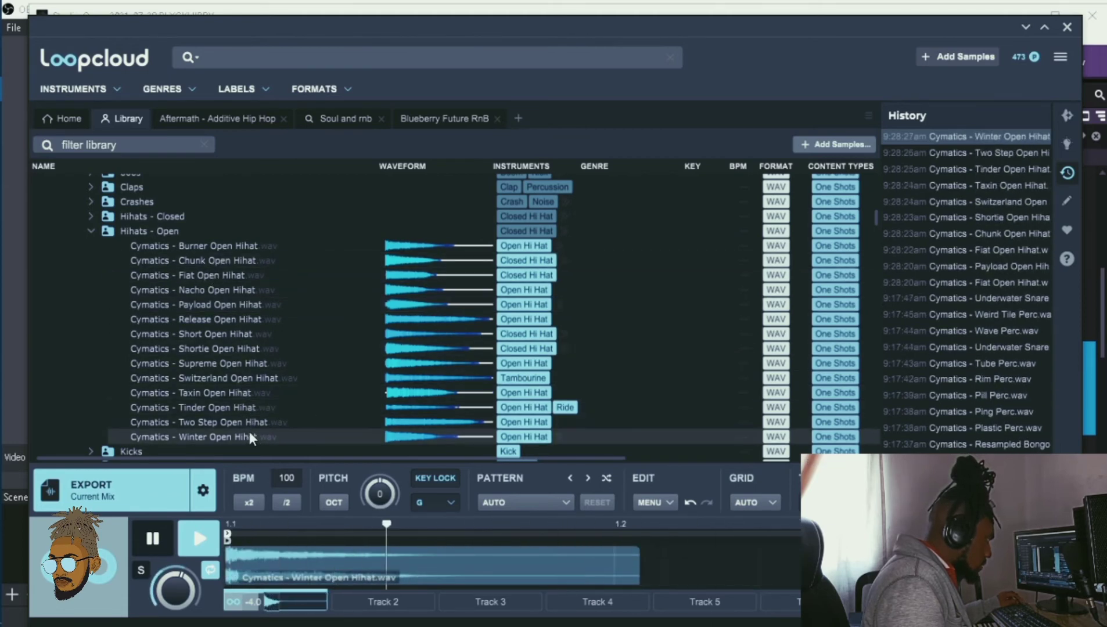
{"action": "left_click", "coordinate": [238, 378]}
{"action": "left_click", "coordinate": [236, 363]}
{"action": "left_click", "coordinate": [237, 347]}
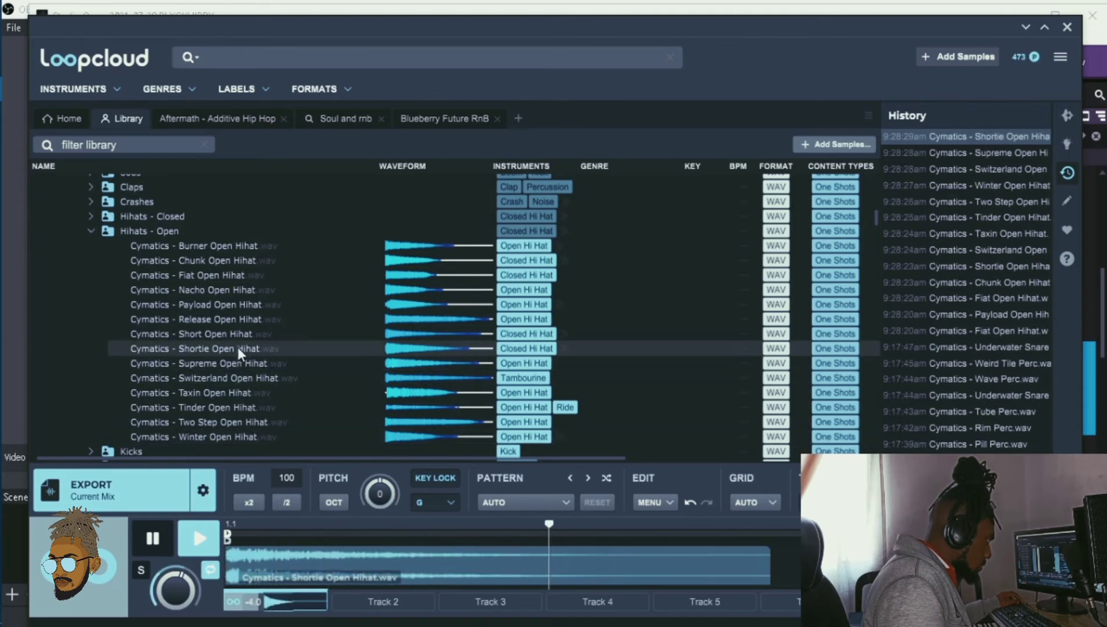
{"action": "left_click", "coordinate": [245, 386]}
{"action": "left_click", "coordinate": [243, 378]}
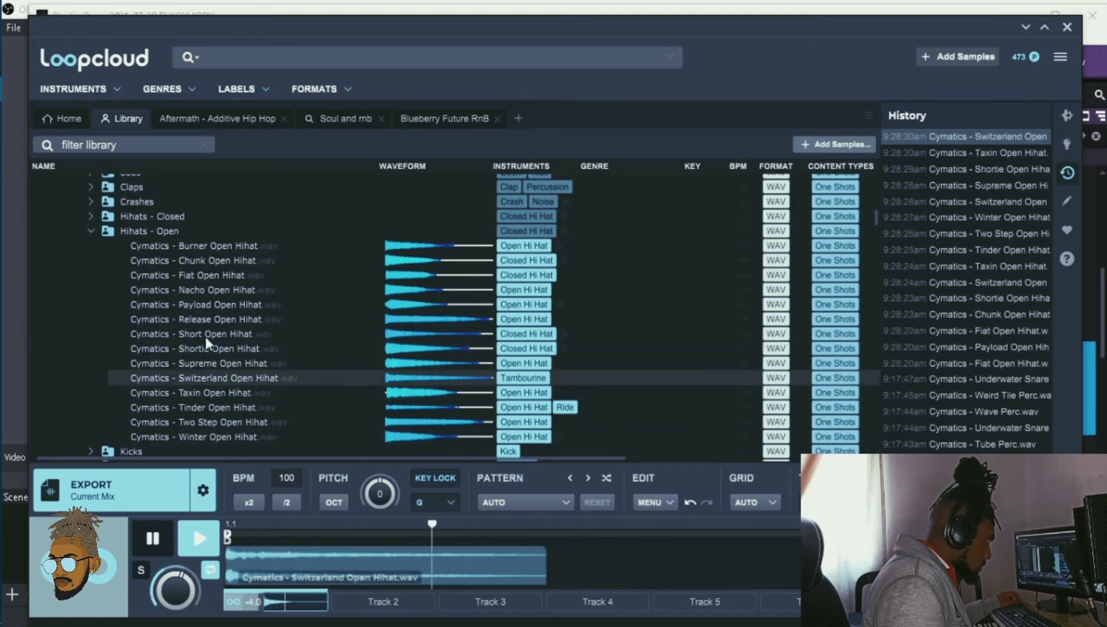
{"action": "left_click", "coordinate": [211, 307]}
{"action": "left_click", "coordinate": [227, 289]}
{"action": "left_click", "coordinate": [229, 275]}
{"action": "left_click", "coordinate": [230, 261]}
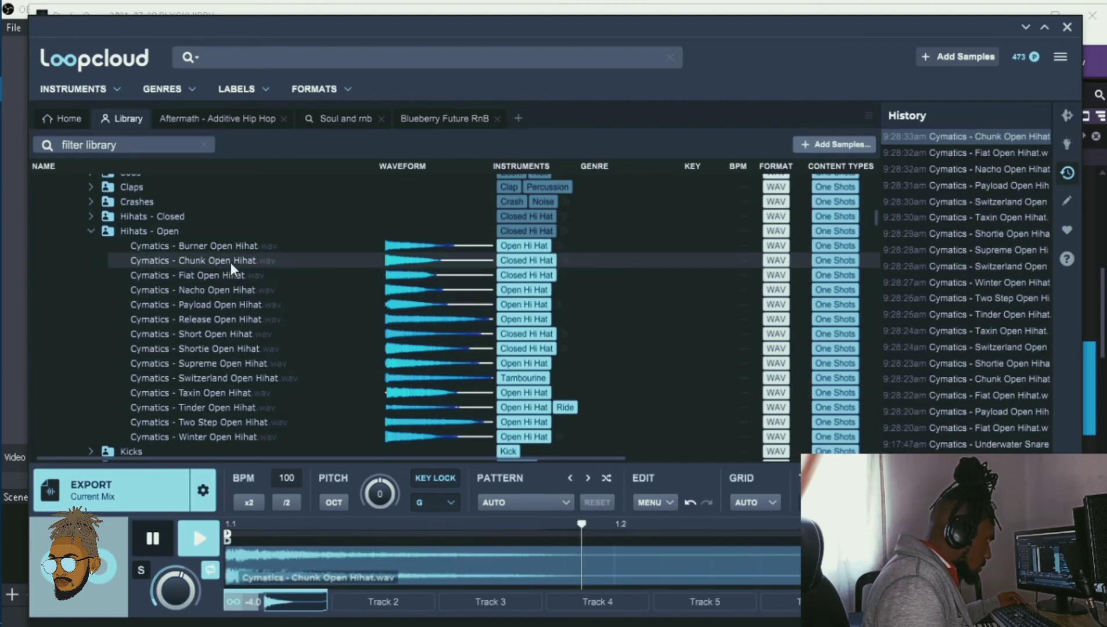
- Export the Cymatics - Burner Open Hihat sample to a new track below PERC at bar 18, and return to Studio One
{"action": "left_click", "coordinate": [238, 246]}
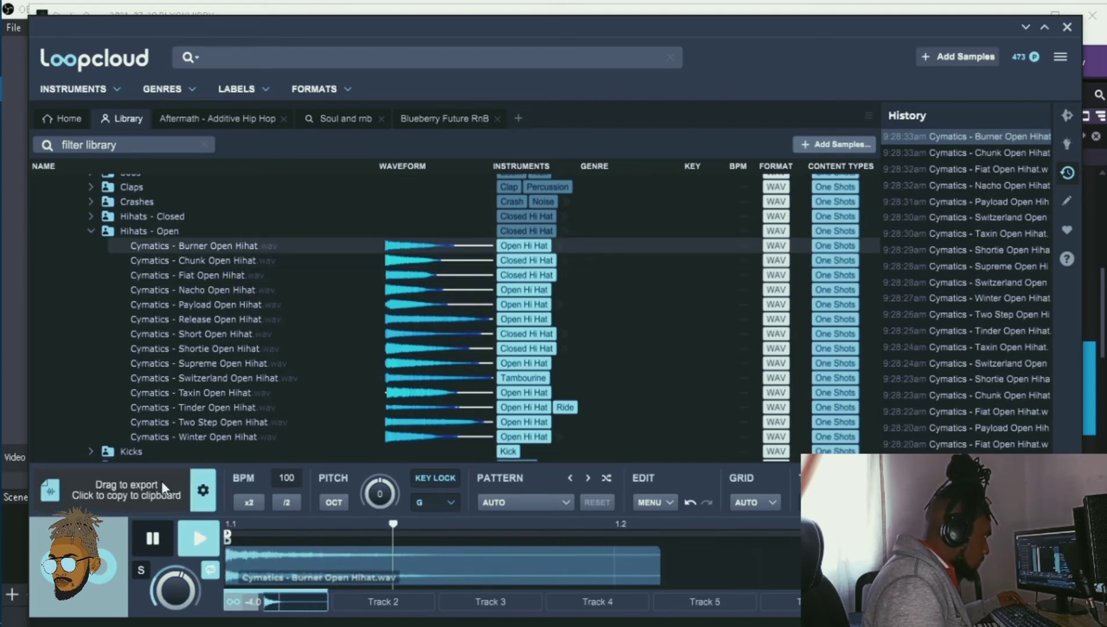
{"action": "left_click_drag", "start_coordinate": [98, 476], "coordinate": [365, 540]}
{"action": "mouse_move", "coordinate": [8, 321]}
{"action": "left_click", "coordinate": [23, 342]}
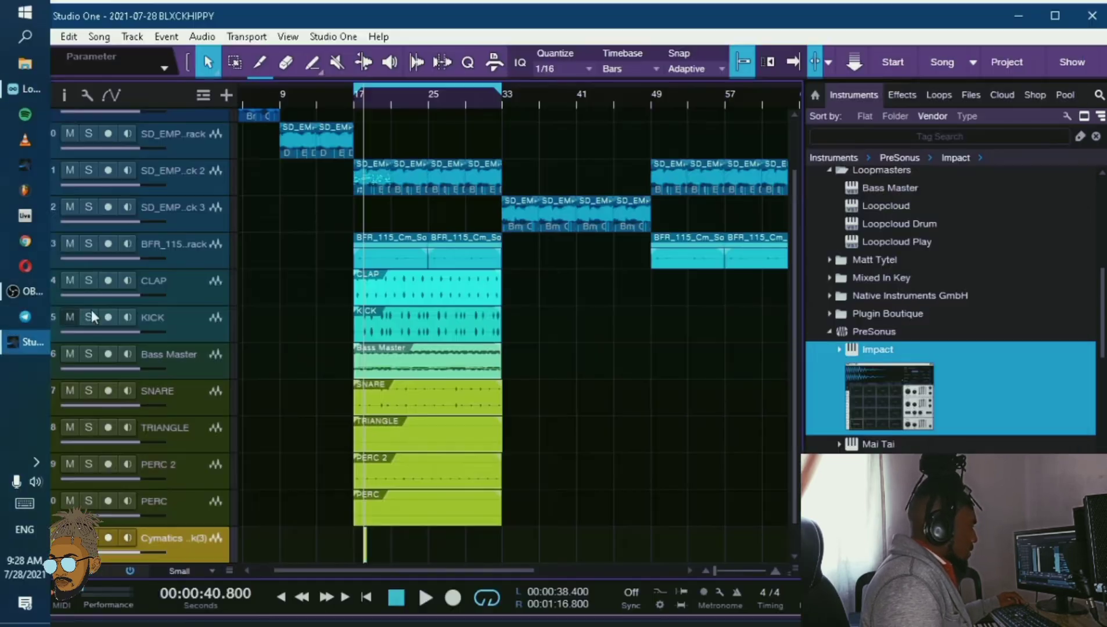
- Set the Speedup of the open hi-hat clip at bar 18 to 0.80
{"action": "left_click_drag", "start_coordinate": [409, 143], "coordinate": [523, 145]}
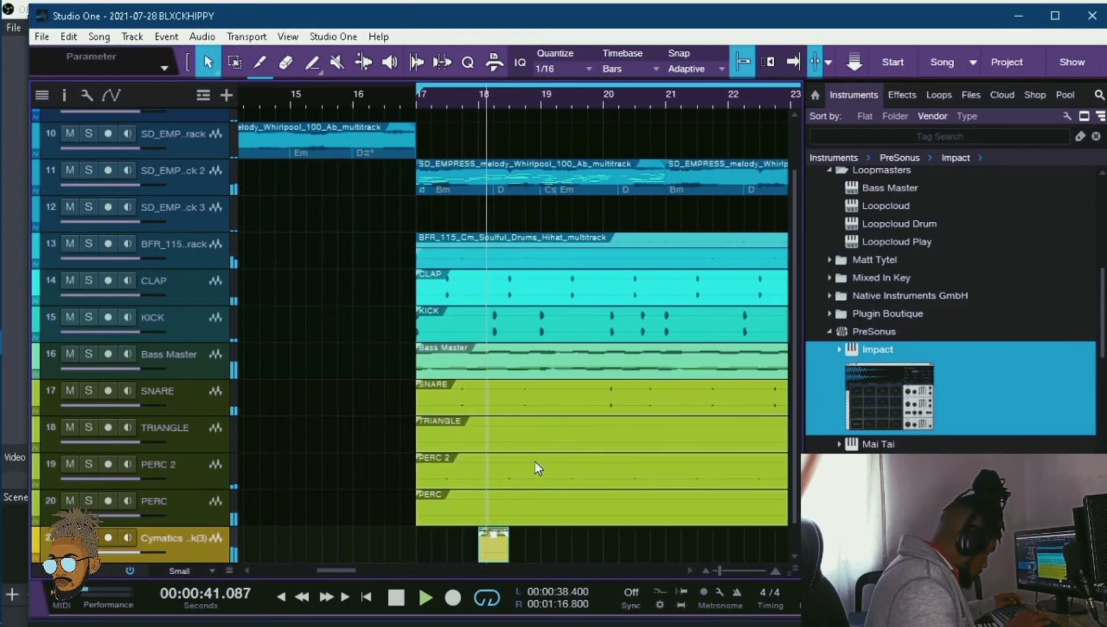
{"action": "left_click", "coordinate": [412, 96]}
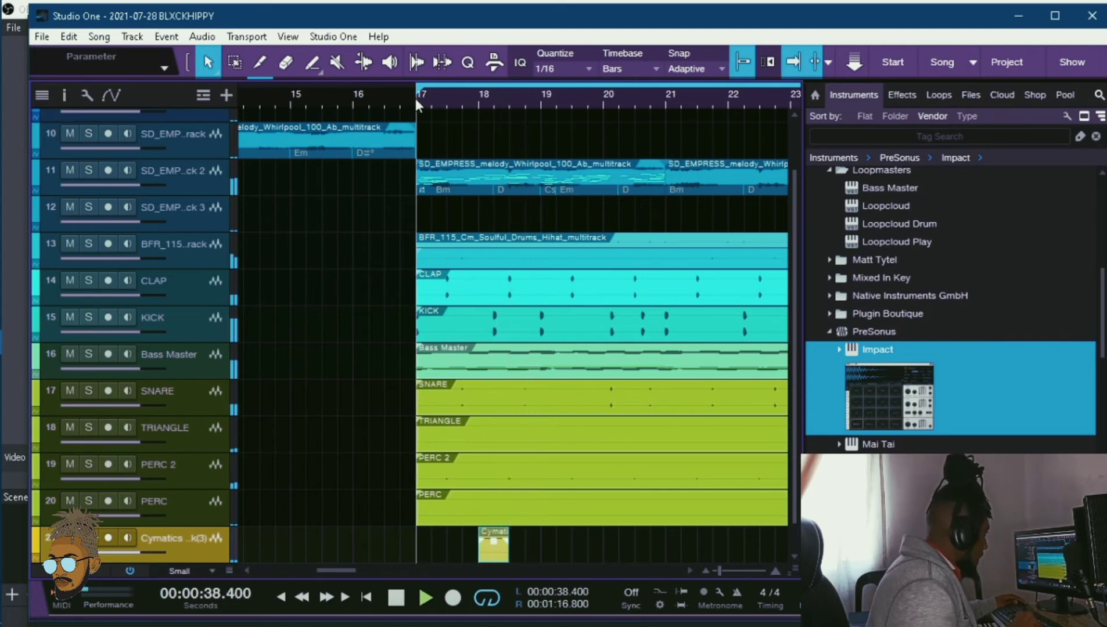
{"action": "right_click", "coordinate": [492, 556]}
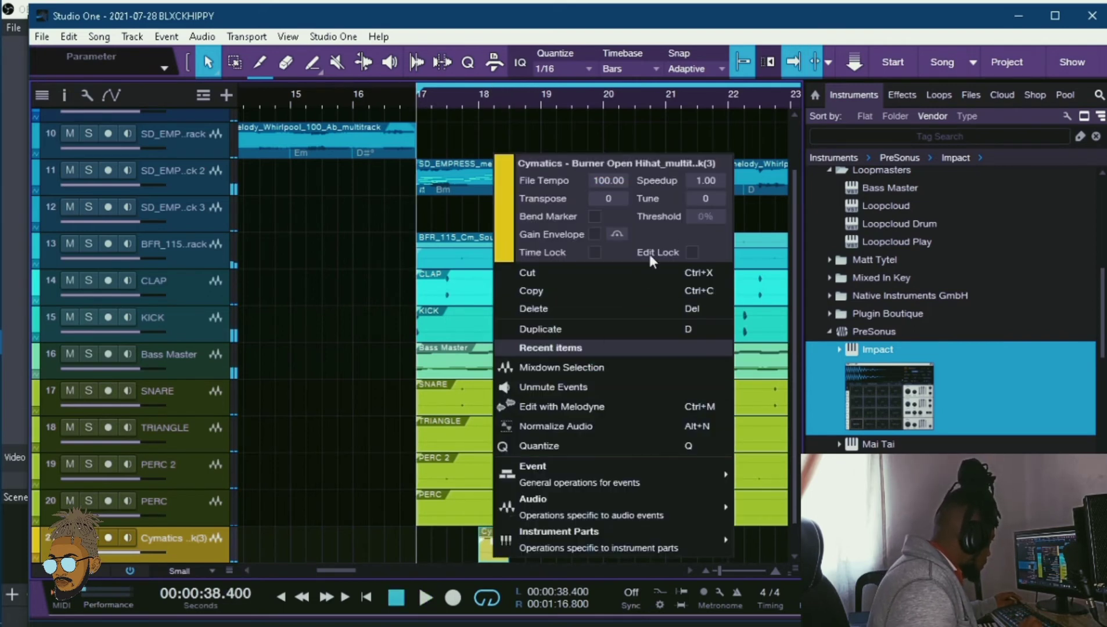
{"action": "mouse_move", "coordinate": [705, 185]}
{"action": "left_mouse_down"}
{"action": "mouse_move", "coordinate": [706, 196]}
{"action": "mouse_move", "coordinate": [713, 185]}
{"action": "left_mouse_up"}
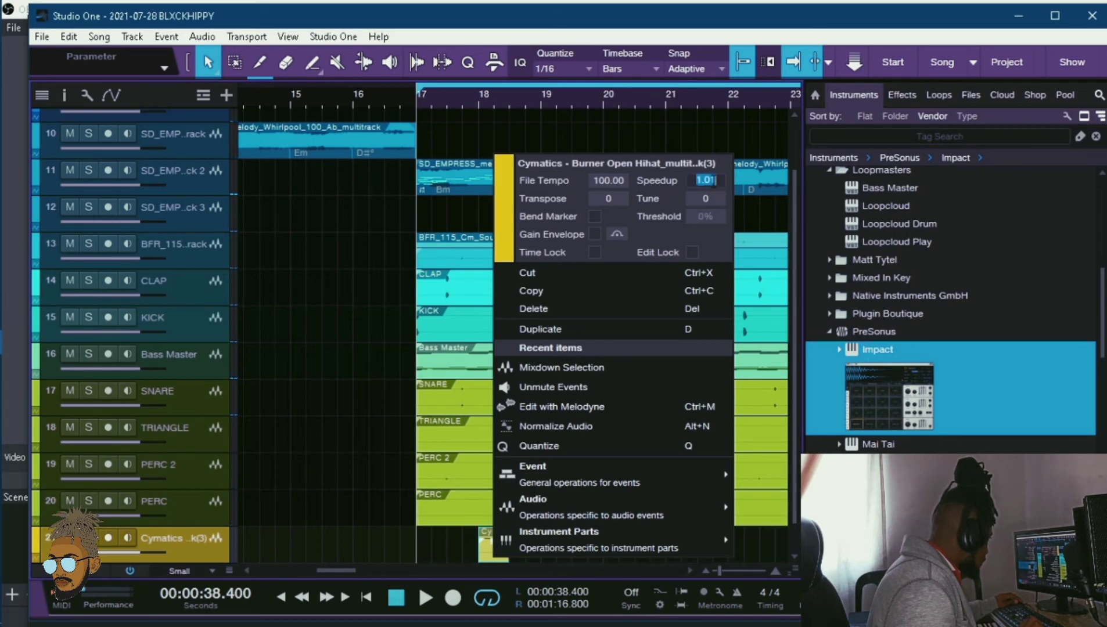
{"action": "type", "text": "0."}
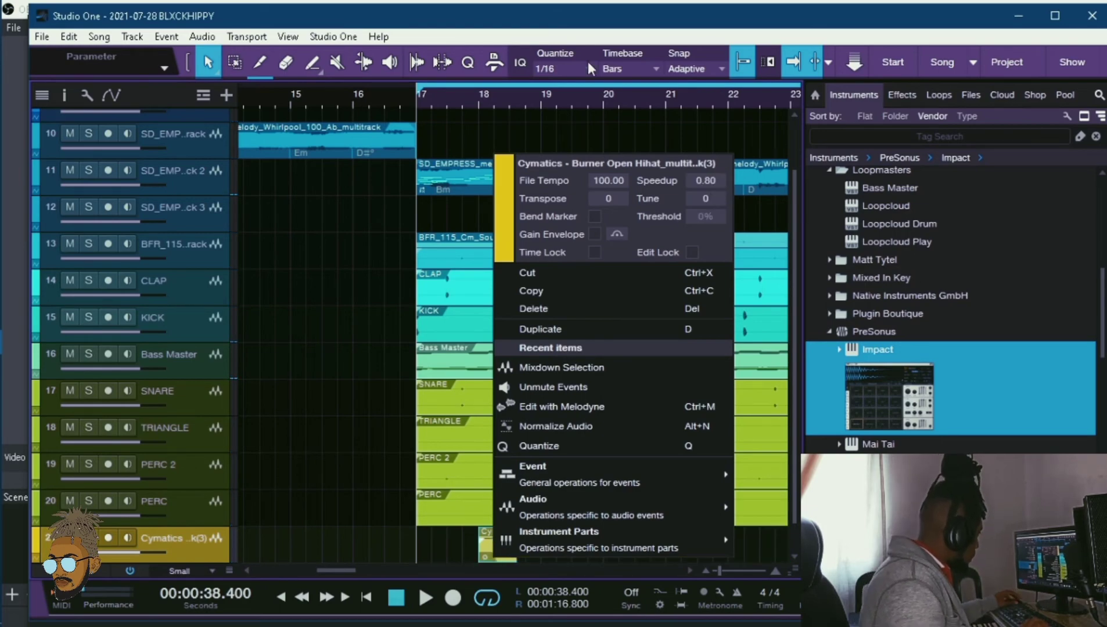
{"action": "left_click", "coordinate": [559, 2]}
{"action": "mouse_move", "coordinate": [2, 138]}
{"action": "left_click", "coordinate": [12, 344]}
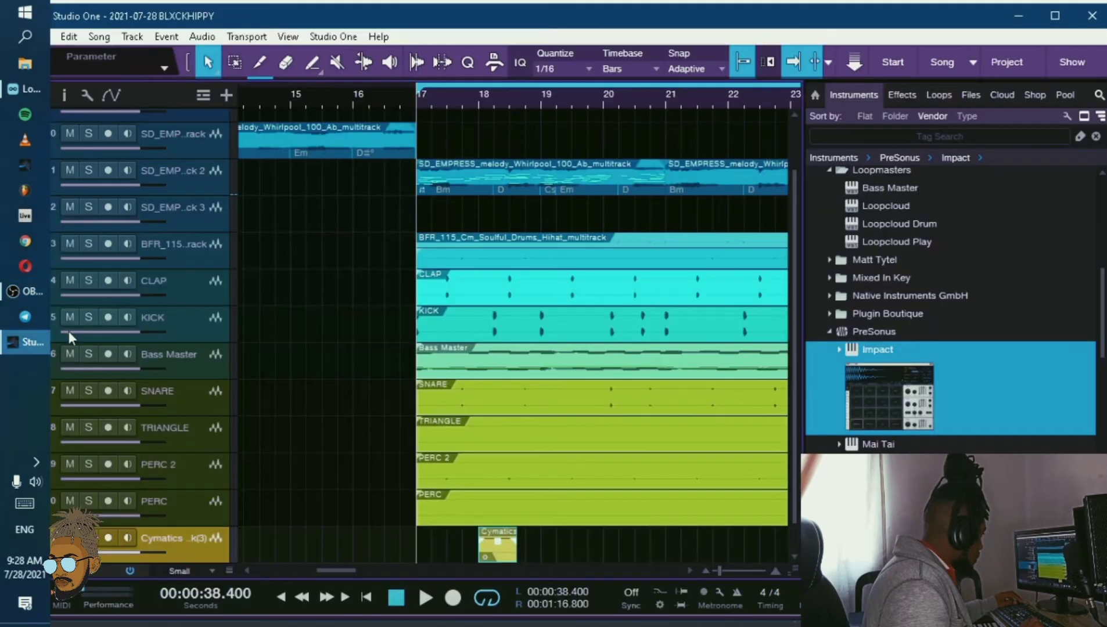
- Play the section from bar 17 and shorten the open hi-hat clip so it ends just after 18.2
{"action": "key", "text": "space"}
{"action": "left_click_drag", "start_coordinate": [545, 128], "coordinate": [621, 127]}
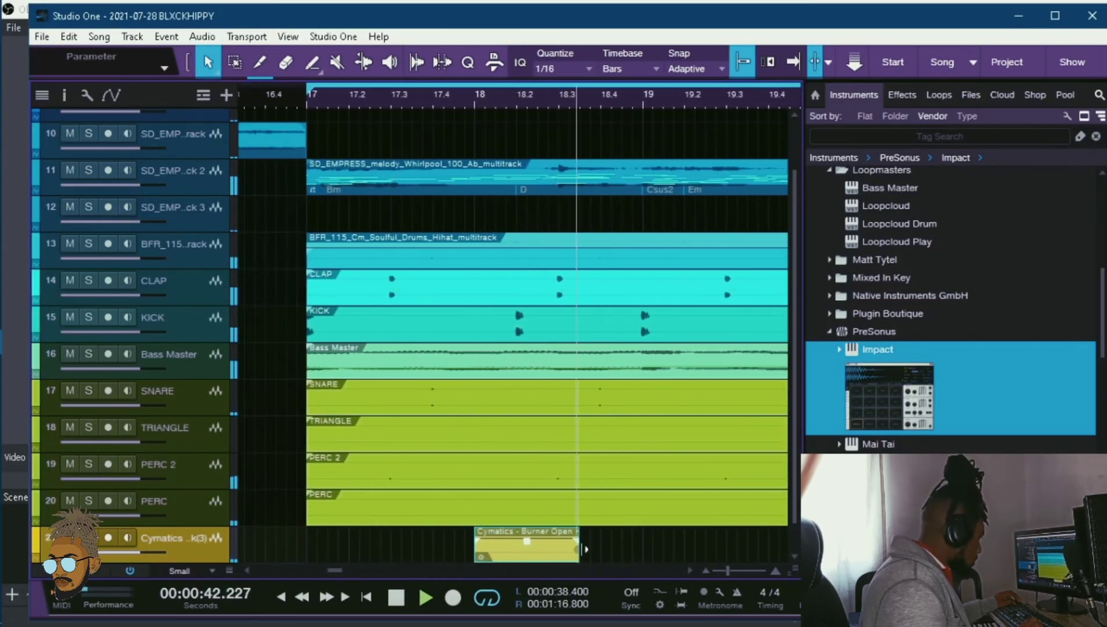
{"action": "left_click_drag", "start_coordinate": [578, 554], "coordinate": [519, 558]}
{"action": "key", "text": "space"}
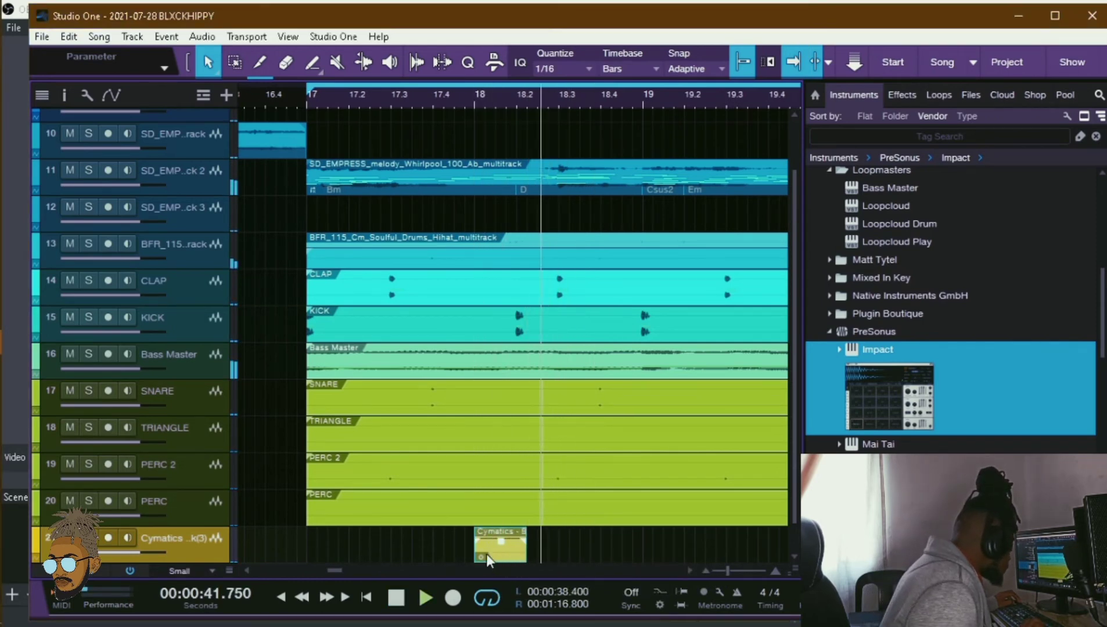
- Check the position of bar 18 and move the open hi-hat clip one beat earlier, so it starts at 17.4
{"action": "left_click", "coordinate": [447, 95]}
{"action": "left_click", "coordinate": [455, 99]}
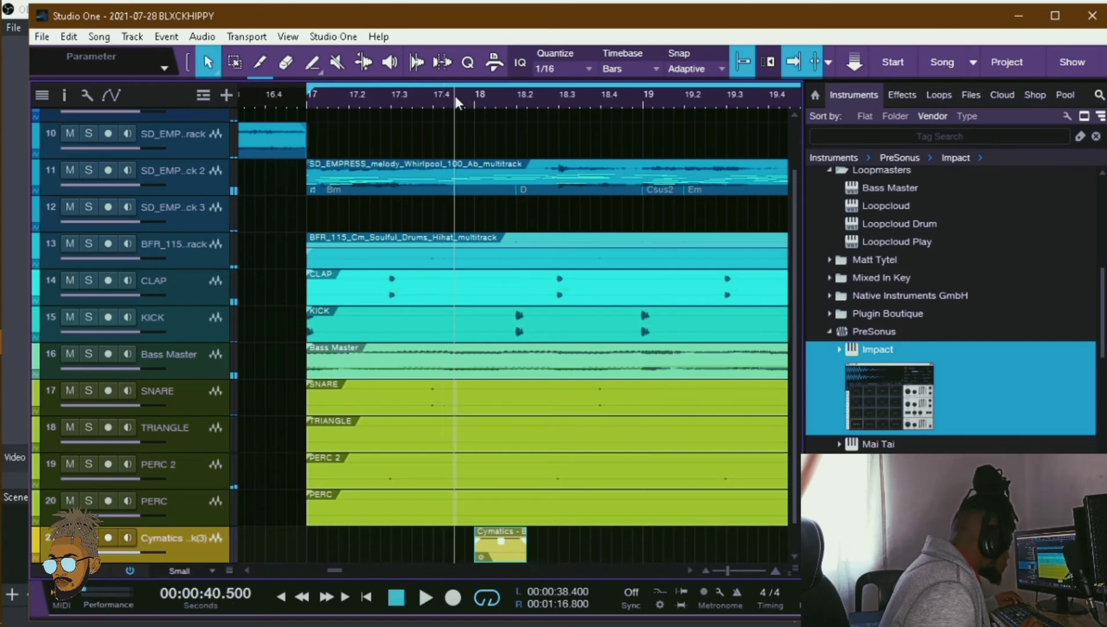
{"action": "left_click", "coordinate": [474, 100]}
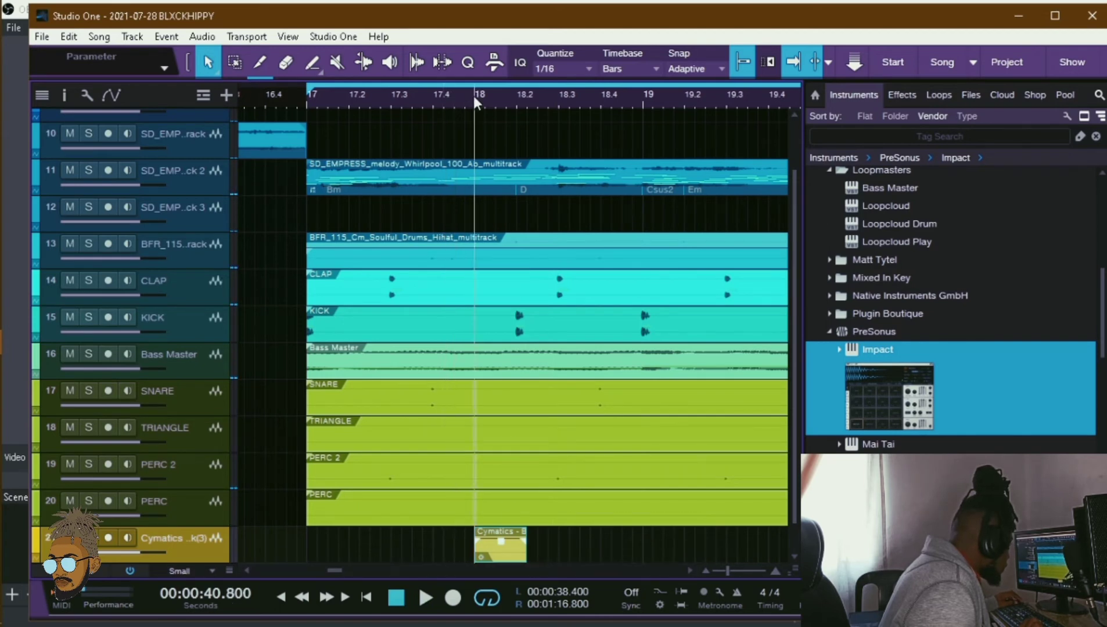
{"action": "left_click_drag", "start_coordinate": [500, 553], "coordinate": [458, 553]}
- Play the loop from bar 17 and lower the open hi-hat clip's volume, returning the playback position to bar 17
{"action": "left_click", "coordinate": [308, 103]}
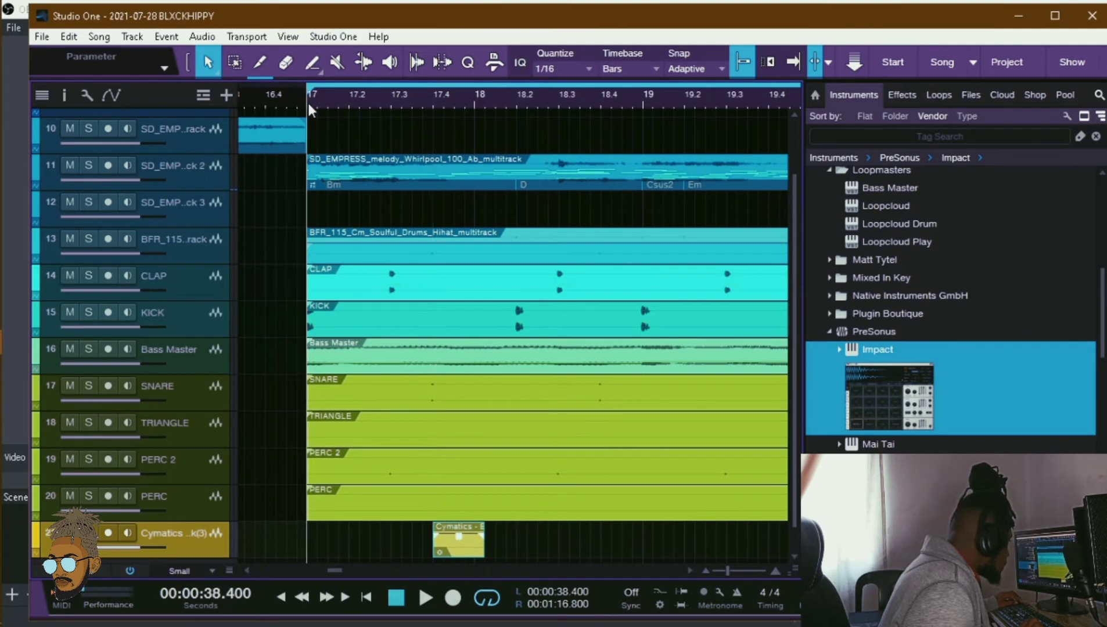
{"action": "key", "text": "f"}
{"action": "key", "text": "space"}
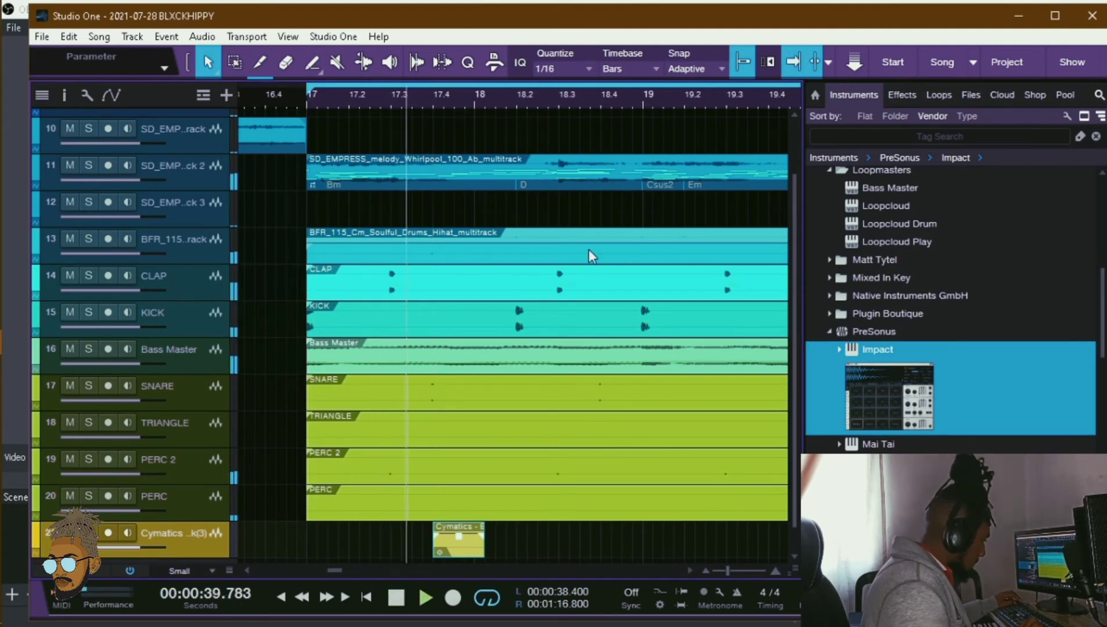
{"action": "key", "text": "space"}
{"action": "key", "text": "space"}
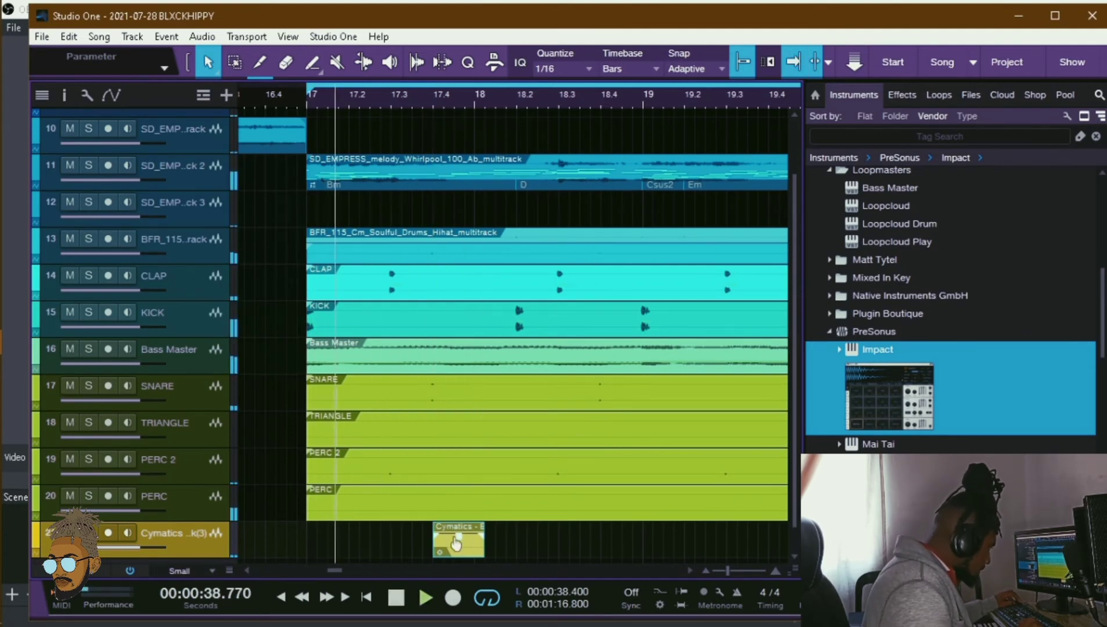
{"action": "key", "text": "f"}
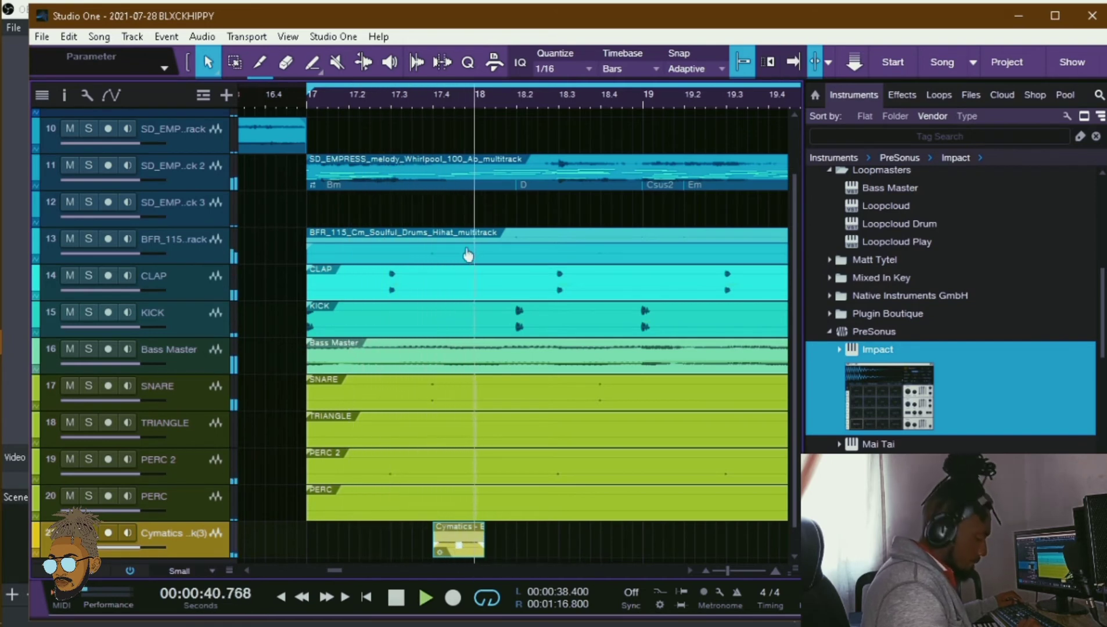
{"action": "key", "text": "space"}
{"action": "key", "text": "f"}
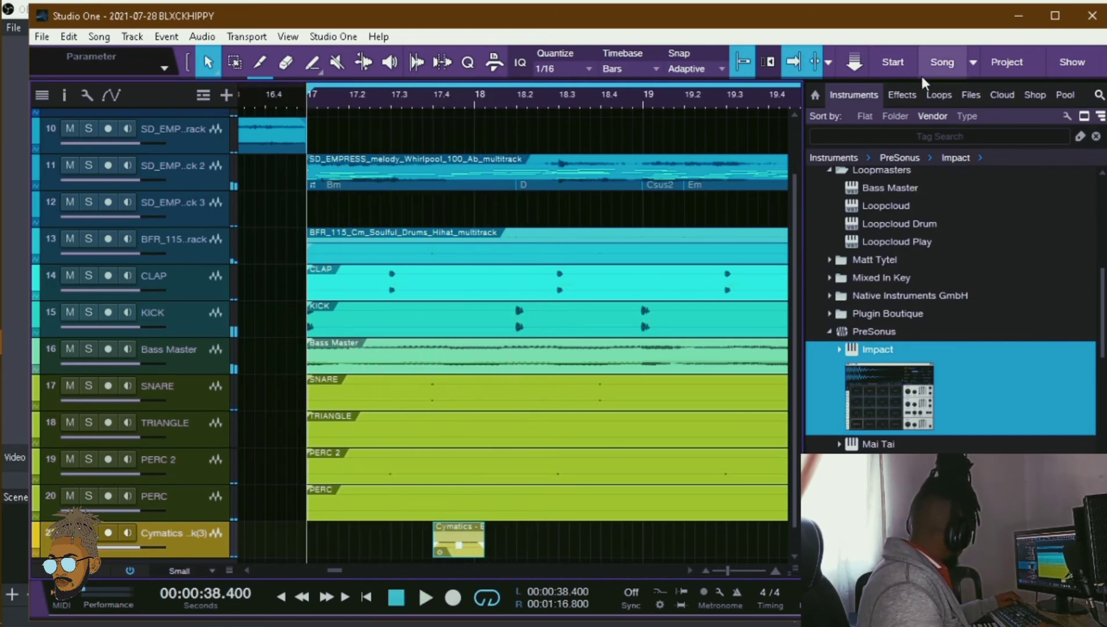
- Show the Effects browser with its search field
{"action": "left_click", "coordinate": [902, 95]}
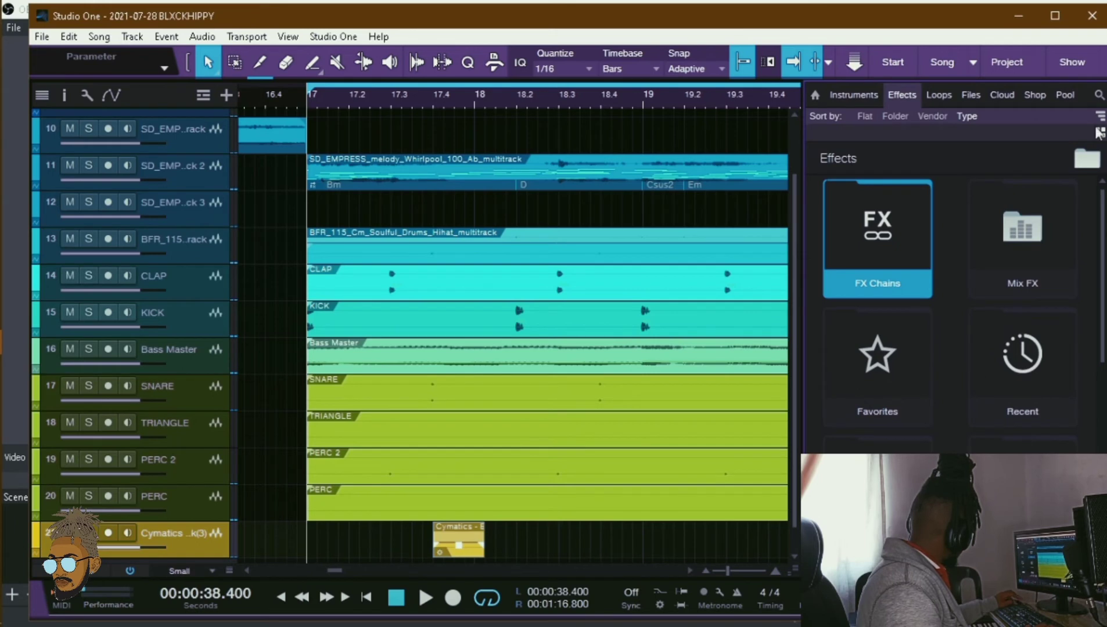
{"action": "left_click", "coordinate": [1100, 97]}
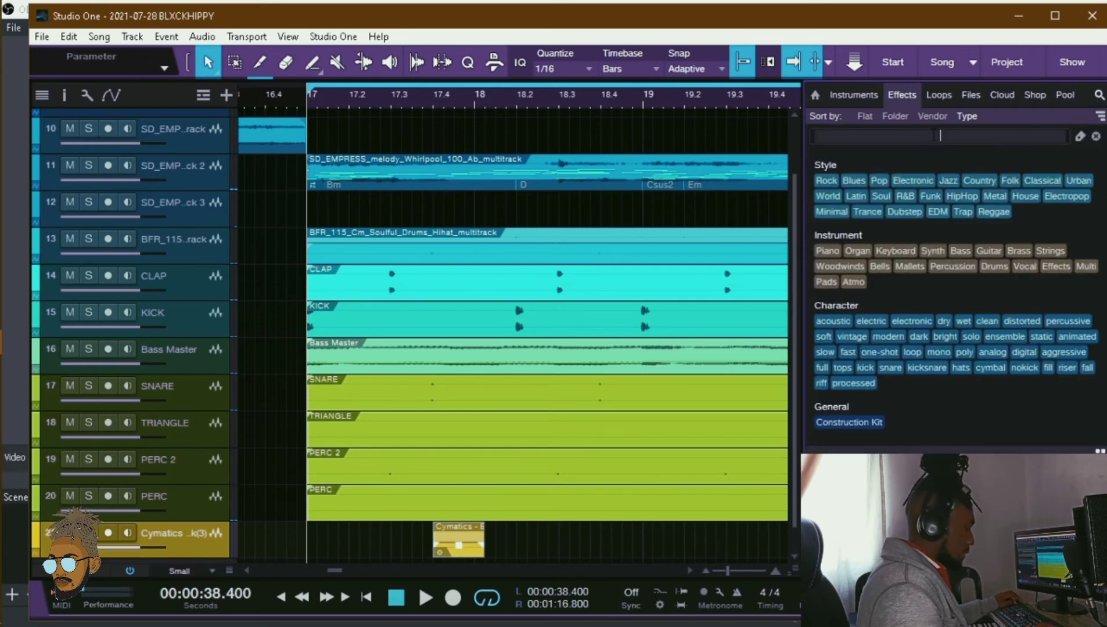
{"action": "type", "text": "G V"}
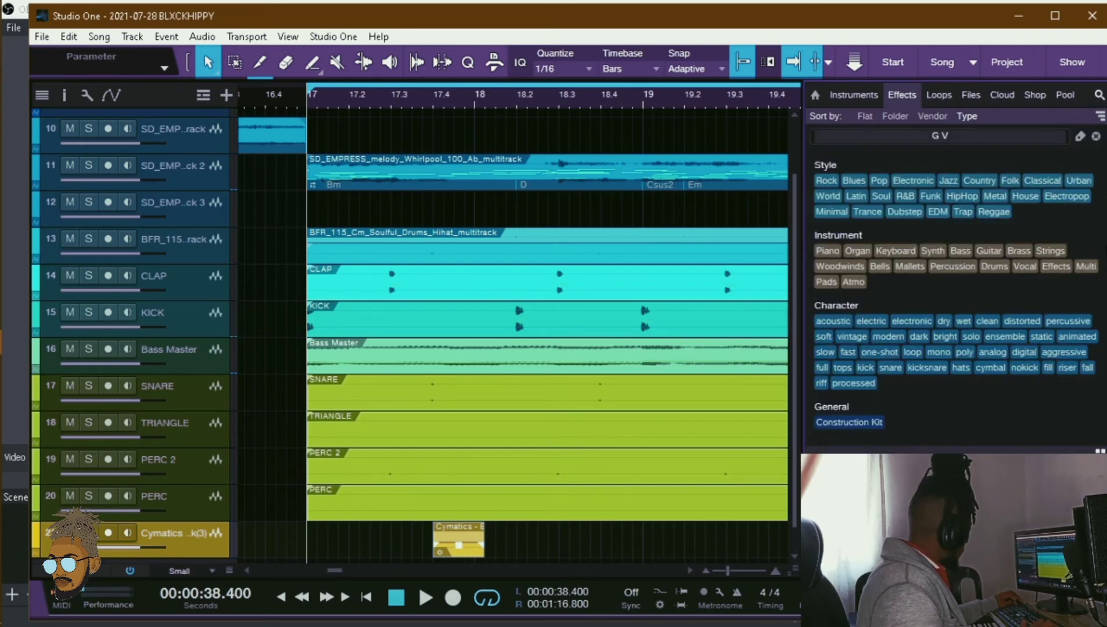
{"action": "left_click", "coordinate": [1095, 136]}
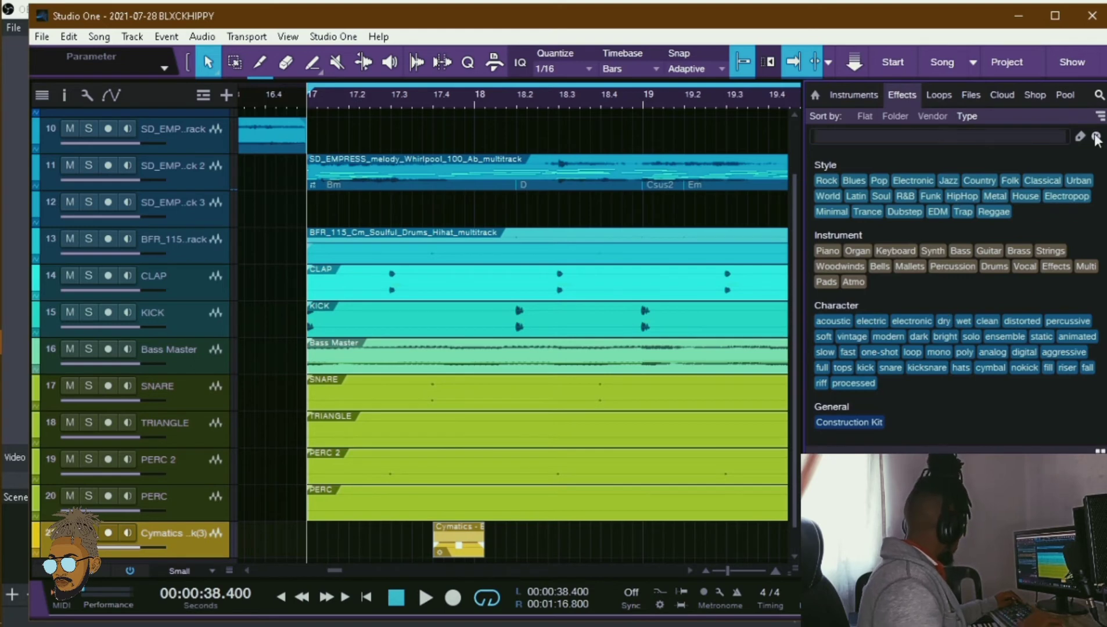
{"action": "left_click", "coordinate": [1097, 454]}
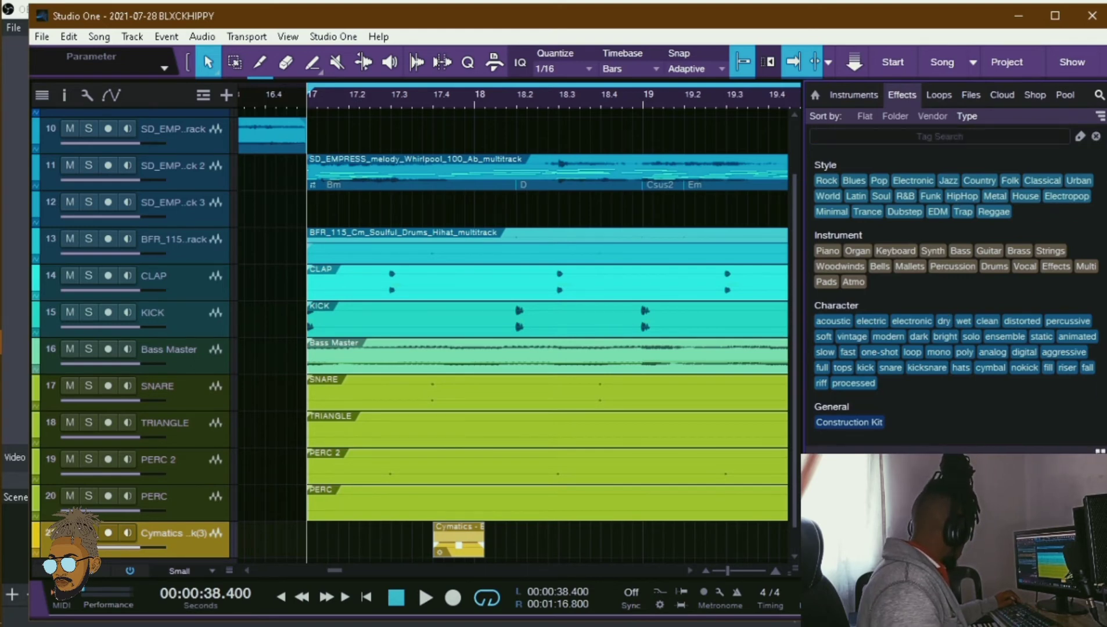
{"action": "left_click", "coordinate": [1078, 136]}
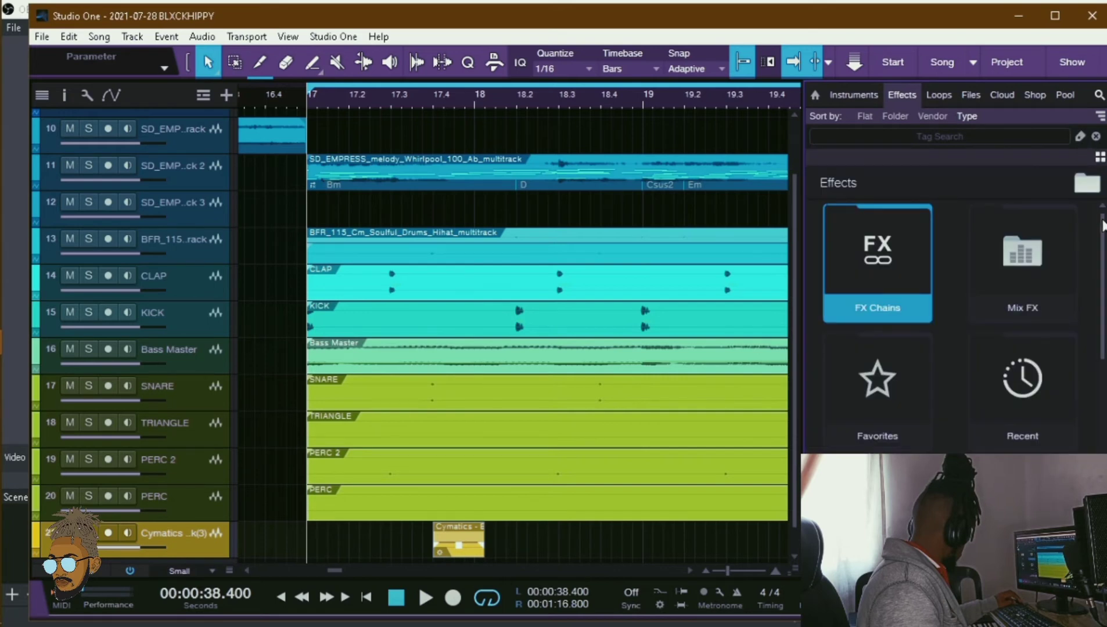
- Search the effects for REVERB and insert H-Reverb Stereo on the Cymatics open hi-hat channel in the mixer console
{"action": "scroll", "coordinate": [1103, 225], "scroll_direction": "down", "scroll_amount": 2}
{"action": "left_click", "coordinate": [940, 136]}
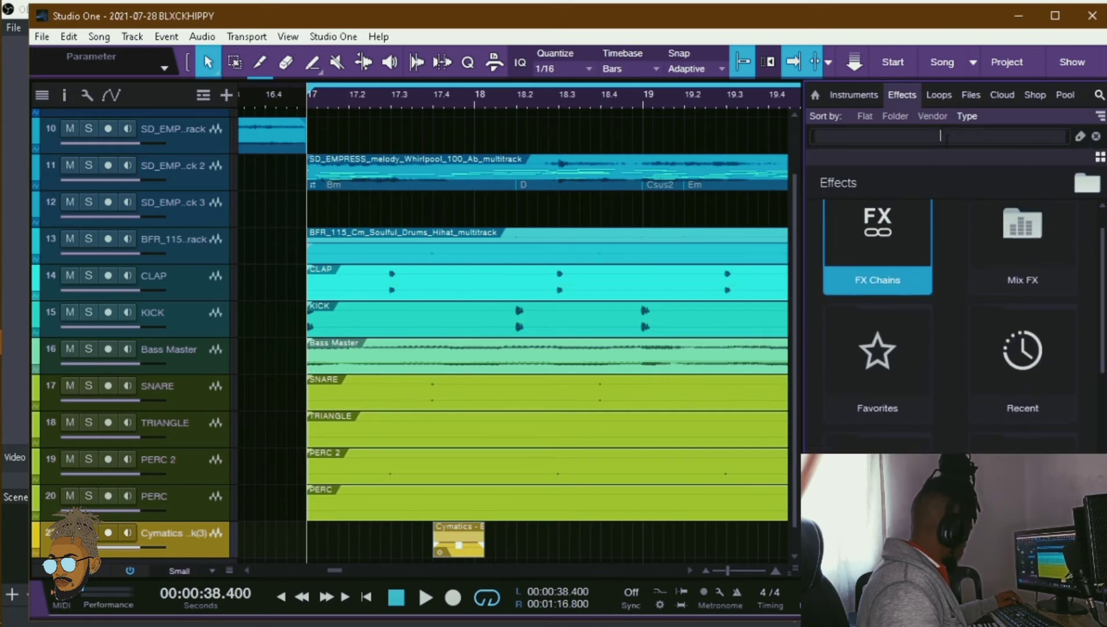
{"action": "type", "text": "REVERB"}
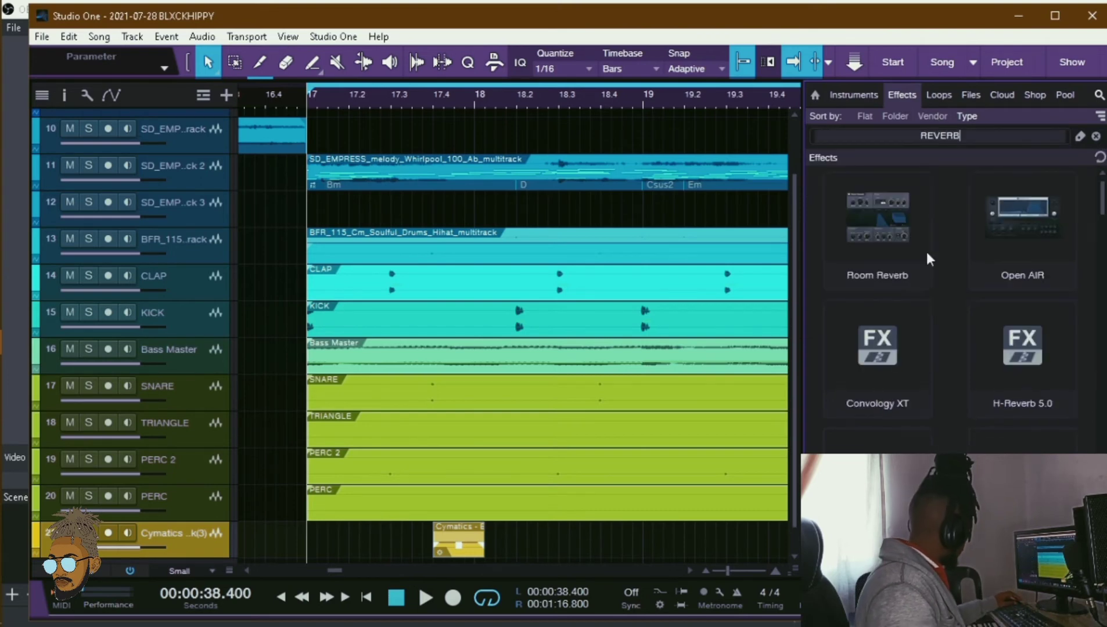
{"action": "left_click", "coordinate": [926, 251]}
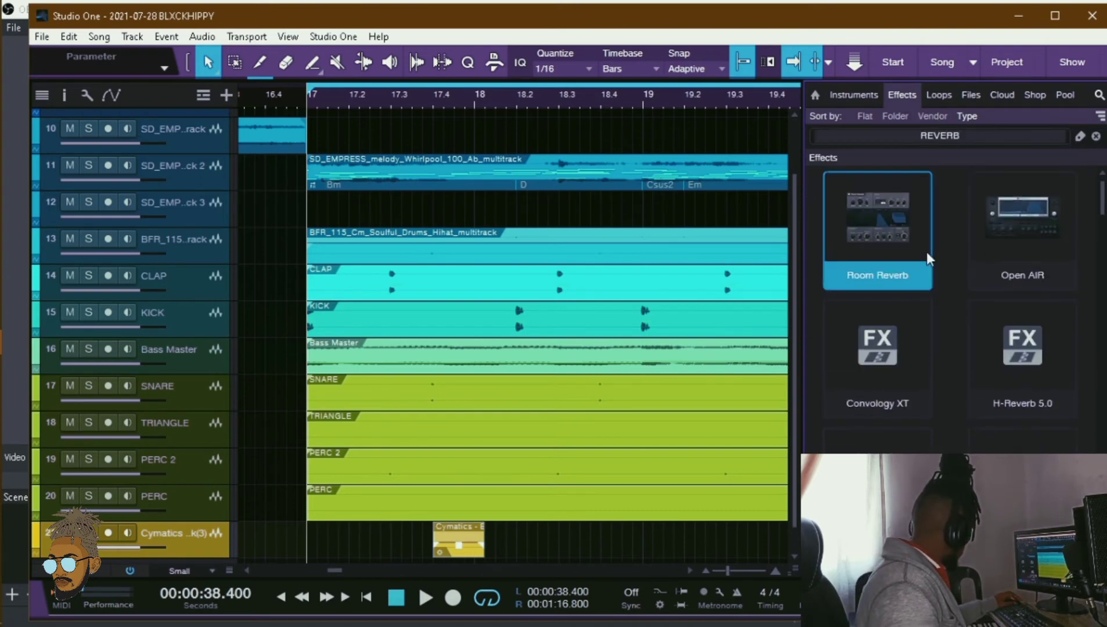
{"action": "scroll", "coordinate": [923, 251], "scroll_direction": "down", "scroll_amount": 2}
{"action": "scroll", "coordinate": [922, 249], "scroll_direction": "down", "scroll_amount": 2}
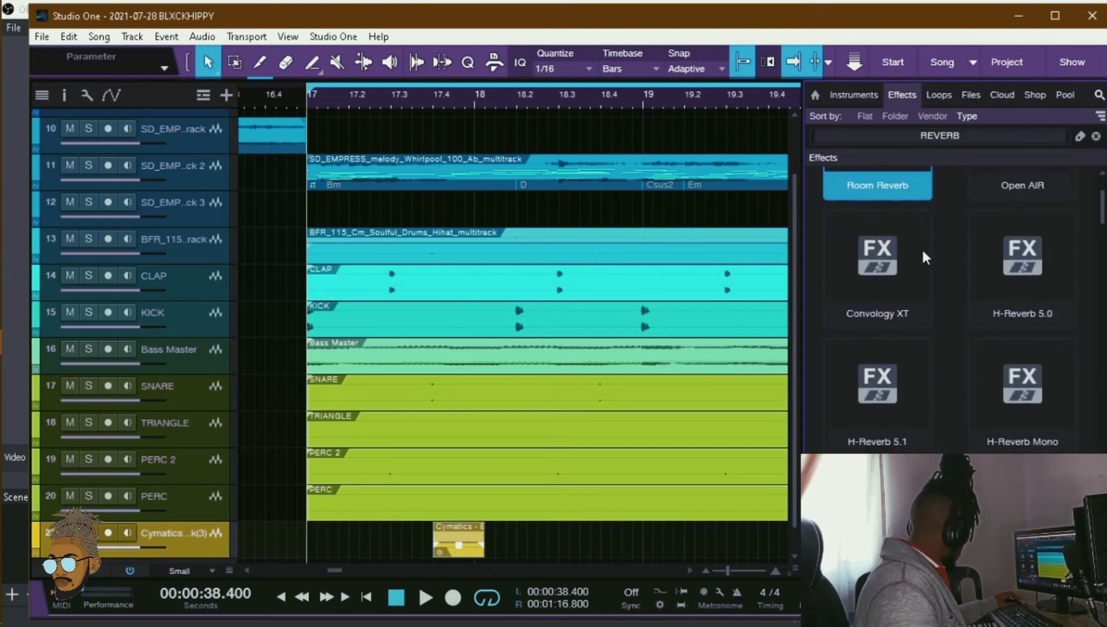
{"action": "scroll", "coordinate": [919, 247], "scroll_direction": "down", "scroll_amount": 1}
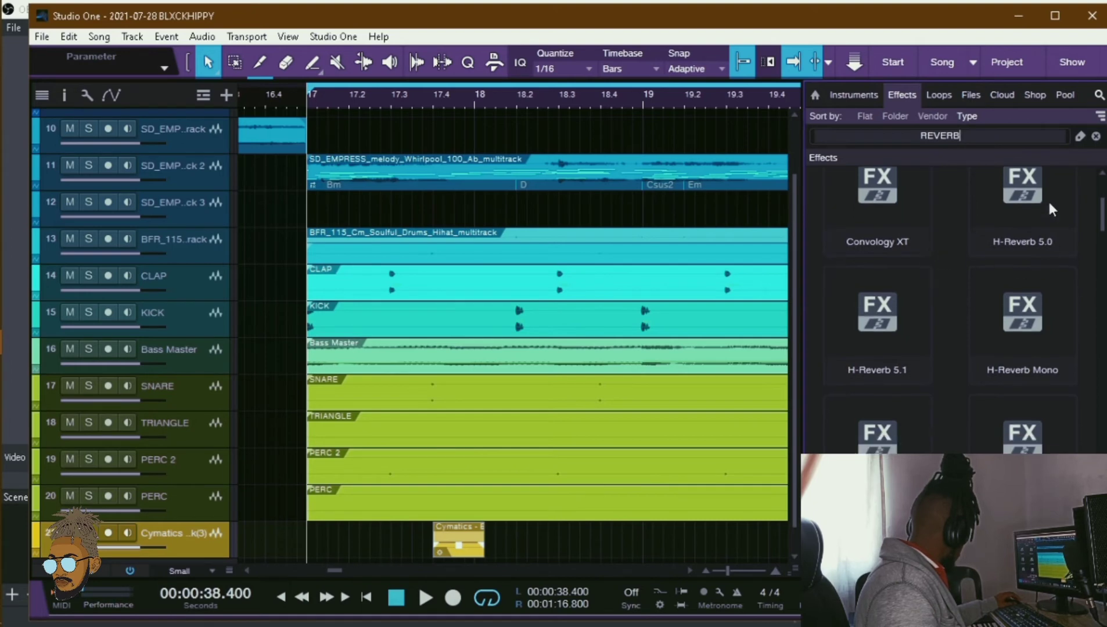
{"action": "scroll", "coordinate": [1033, 342], "scroll_direction": "down", "scroll_amount": 2}
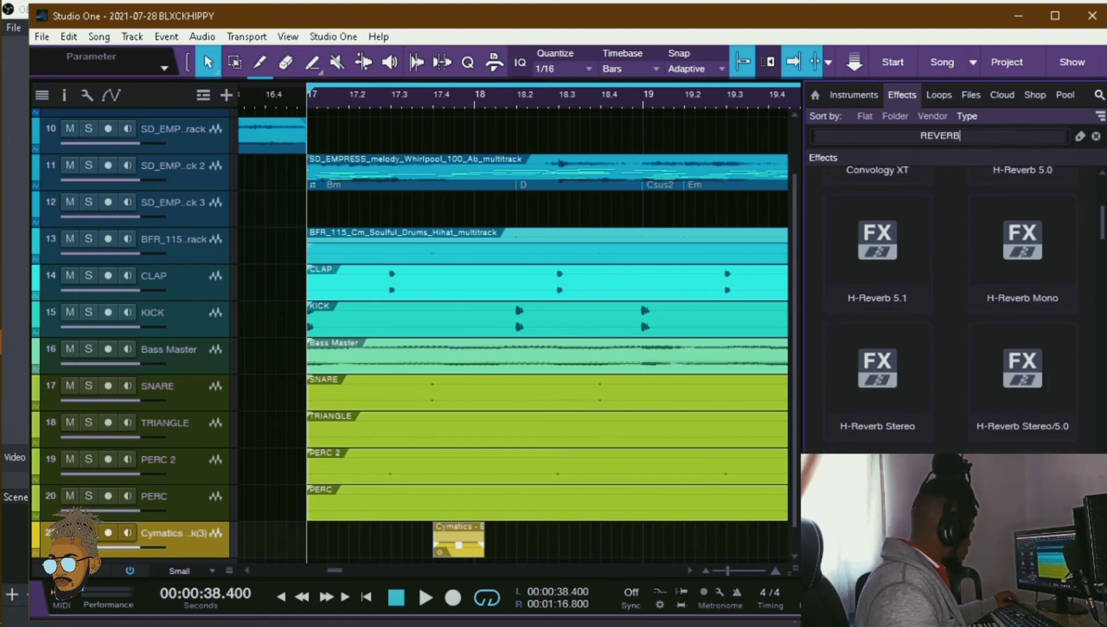
{"action": "key", "text": "F3"}
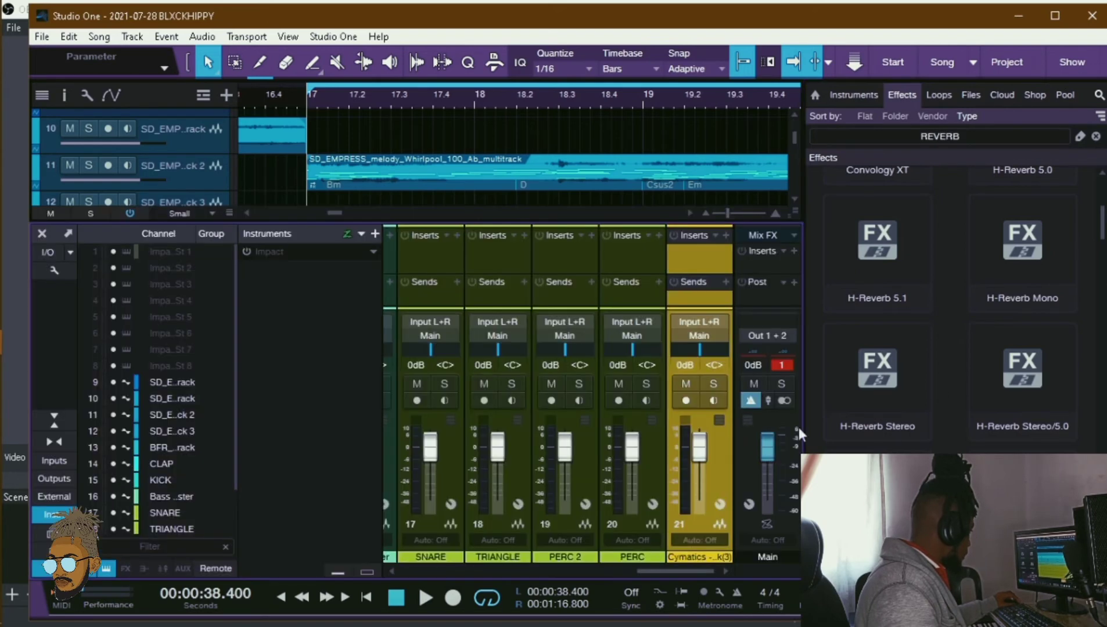
{"action": "left_click_drag", "start_coordinate": [876, 371], "coordinate": [775, 308]}
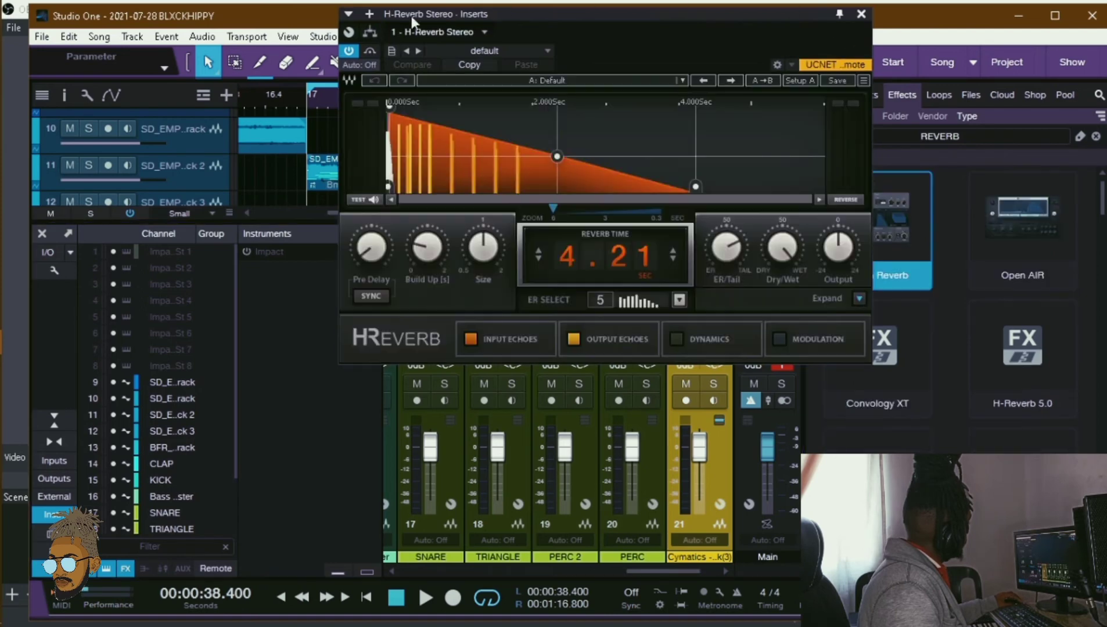
{"action": "left_click", "coordinate": [348, 12]}
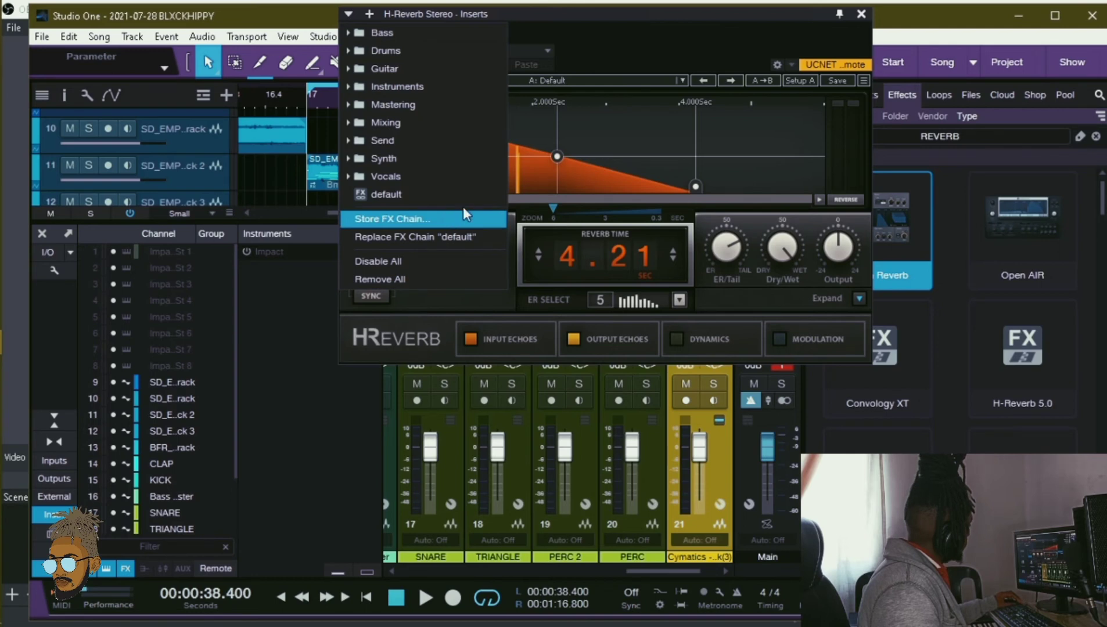
{"action": "left_click", "coordinate": [586, 16]}
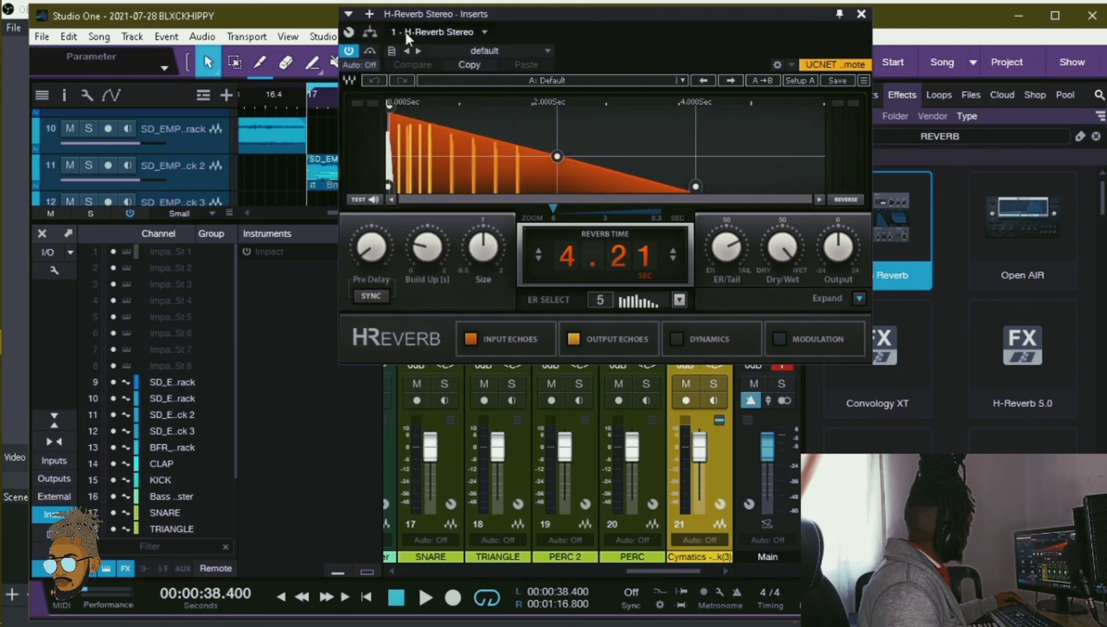
{"action": "left_click", "coordinate": [792, 64]}
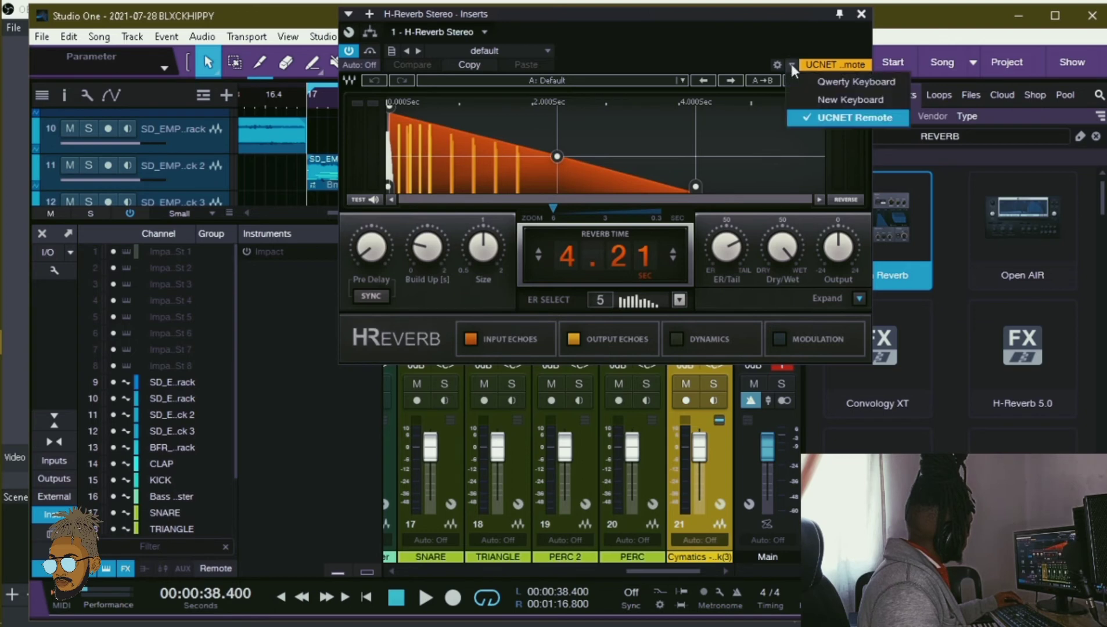
{"action": "left_click", "coordinate": [772, 64]}
{"action": "left_click", "coordinate": [775, 64]}
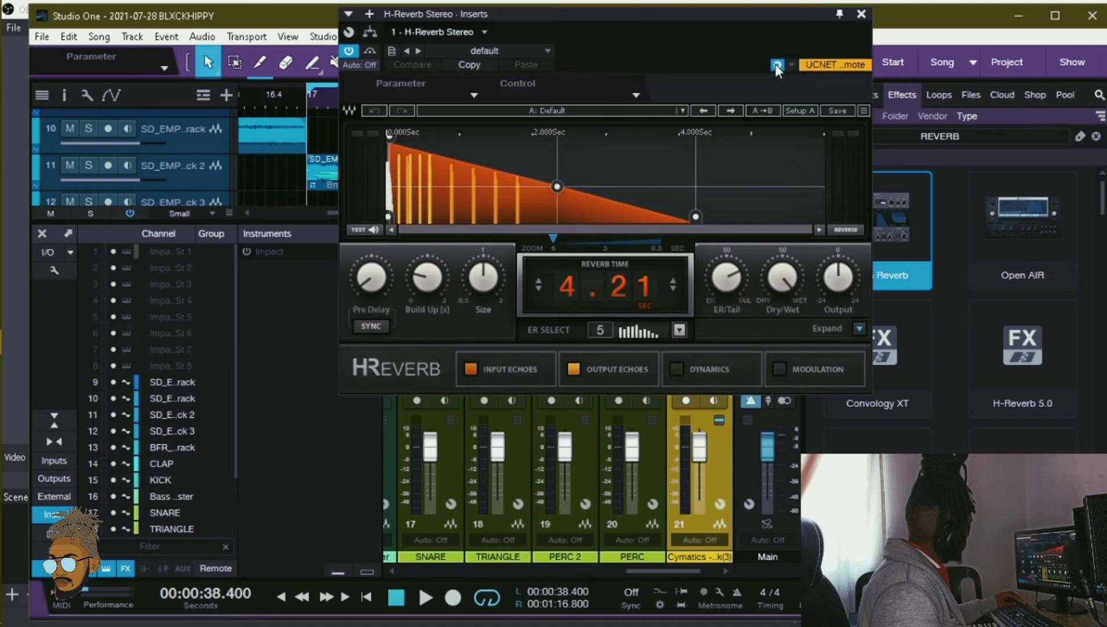
{"action": "left_click", "coordinate": [775, 63]}
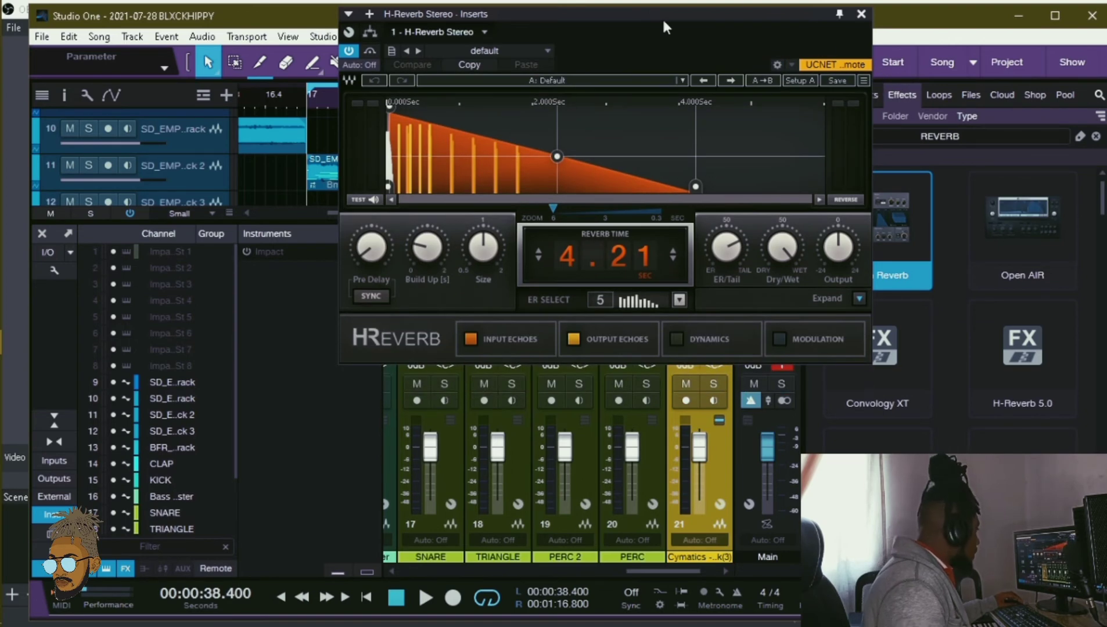
- Move the H-Reverb Stereo window clear of the effects browser and turn on Sync for its Pre Delay
{"action": "left_click_drag", "start_coordinate": [728, 9], "coordinate": [595, 62]}
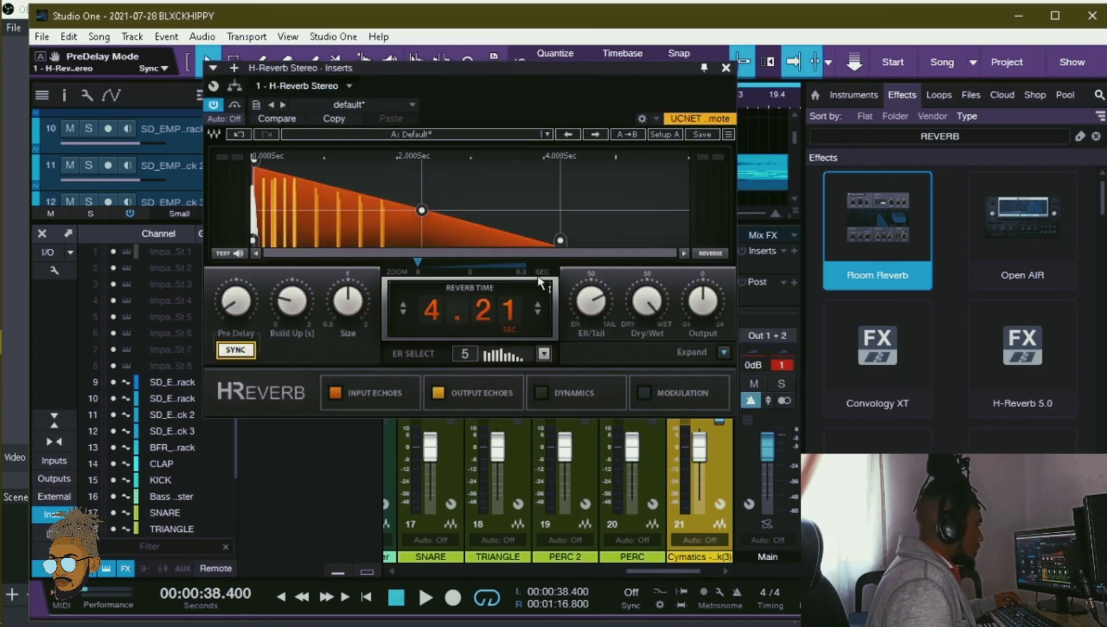
- Set H-Reverb's synced Pre Delay to 1/128, play the loop with it and close the plug-in window
{"action": "left_click_drag", "start_coordinate": [668, 76], "coordinate": [674, 173]}
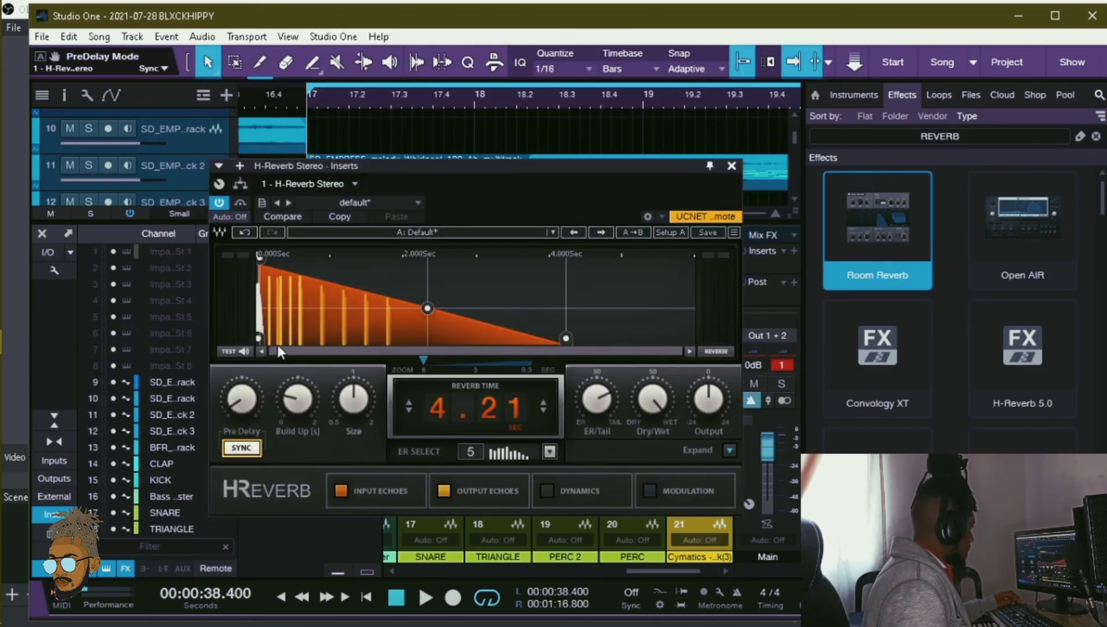
{"action": "mouse_move", "coordinate": [242, 399]}
{"action": "left_mouse_down"}
{"action": "mouse_move", "coordinate": [241, 381]}
{"action": "mouse_move", "coordinate": [241, 392]}
{"action": "left_mouse_up"}
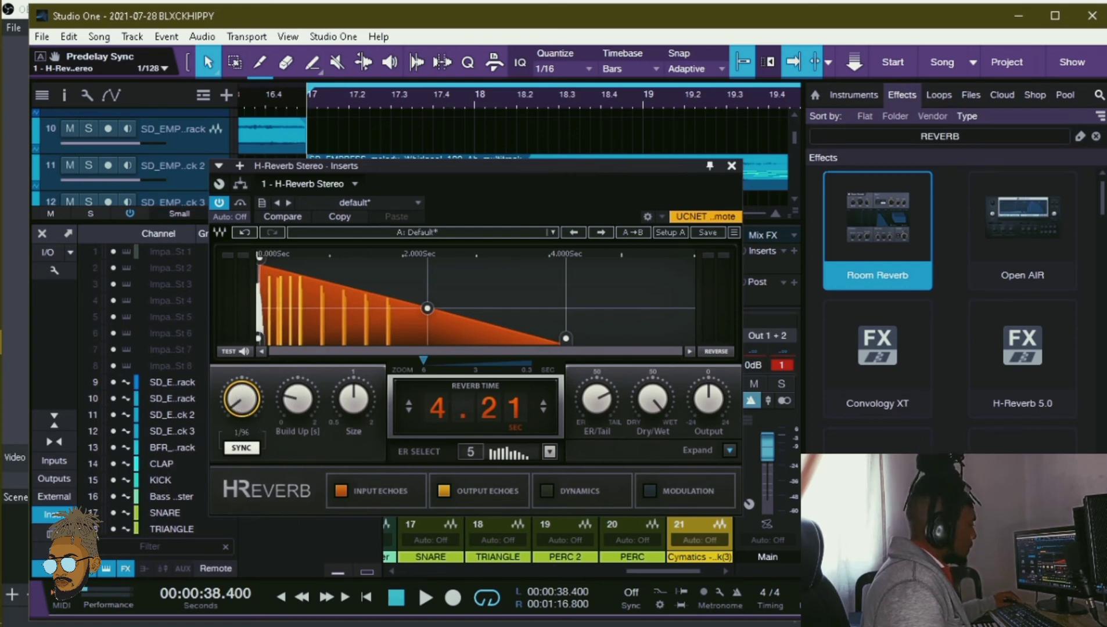
{"action": "left_click_drag", "start_coordinate": [241, 391], "coordinate": [242, 395]}
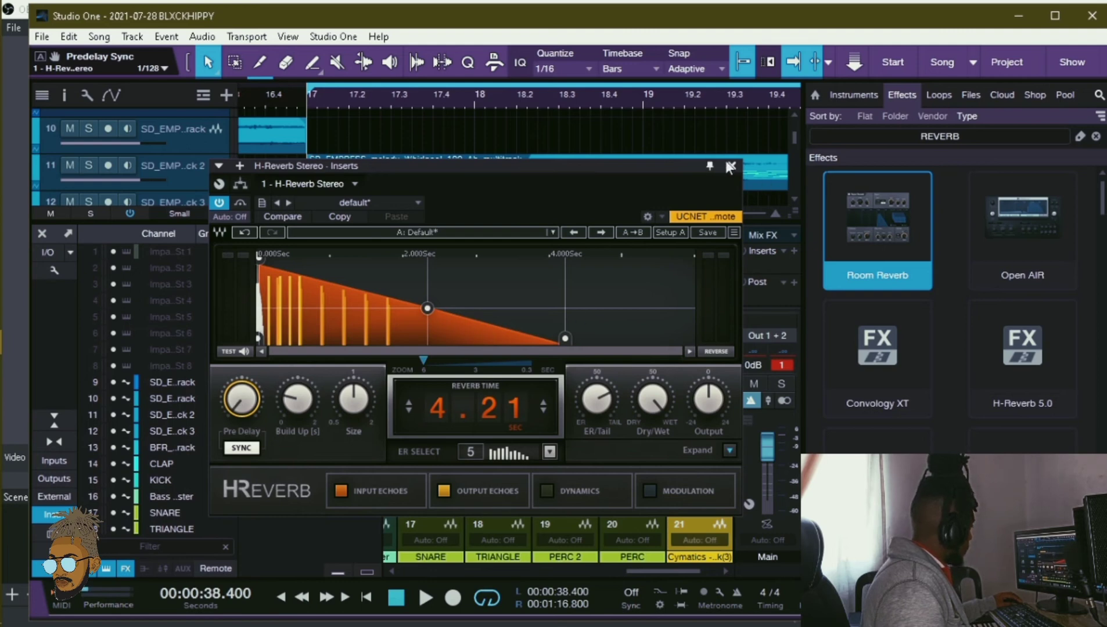
{"action": "key", "text": "space"}
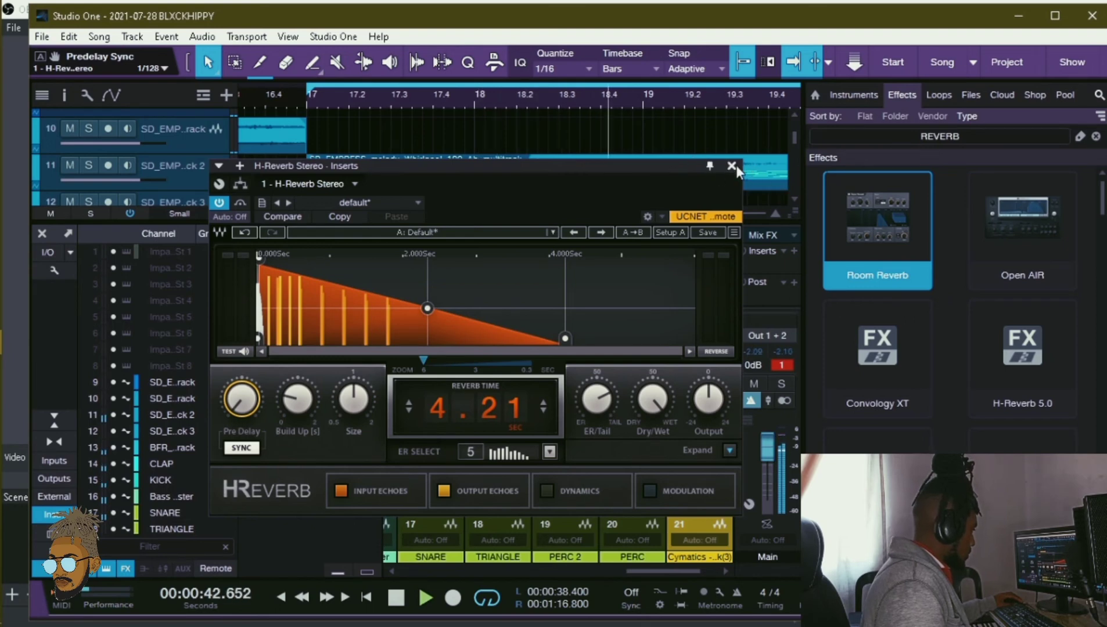
{"action": "left_click", "coordinate": [733, 166]}
- Replay the loop from bar 17 and open the Cymatics open hi-hat clip in the audio editor
{"action": "left_click_drag", "start_coordinate": [670, 572], "coordinate": [735, 568]}
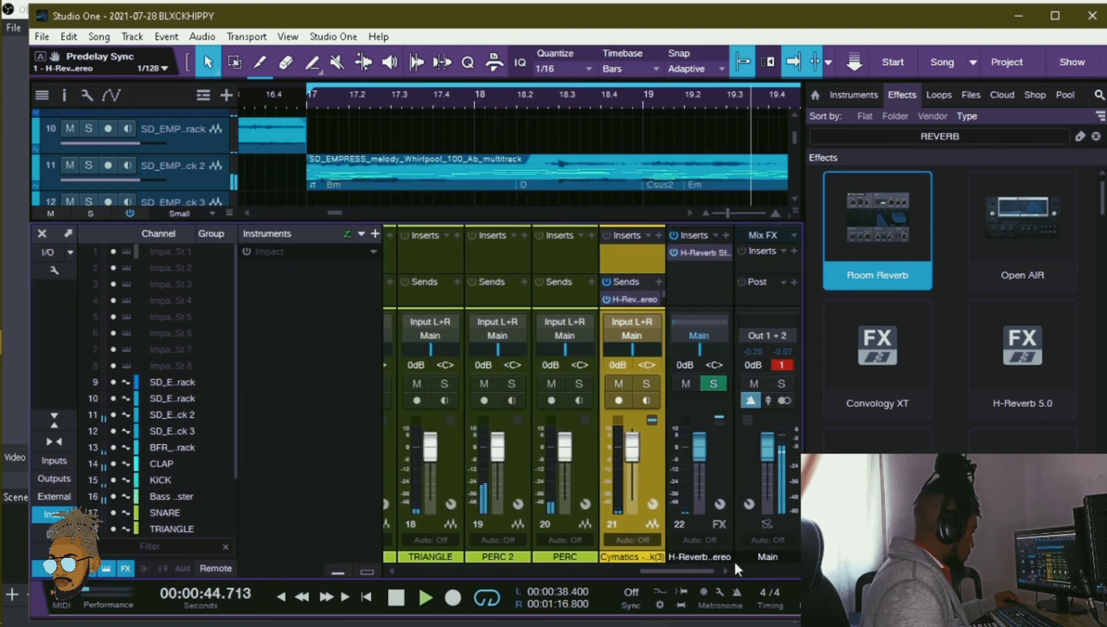
{"action": "key", "text": "space"}
{"action": "key", "text": "space"}
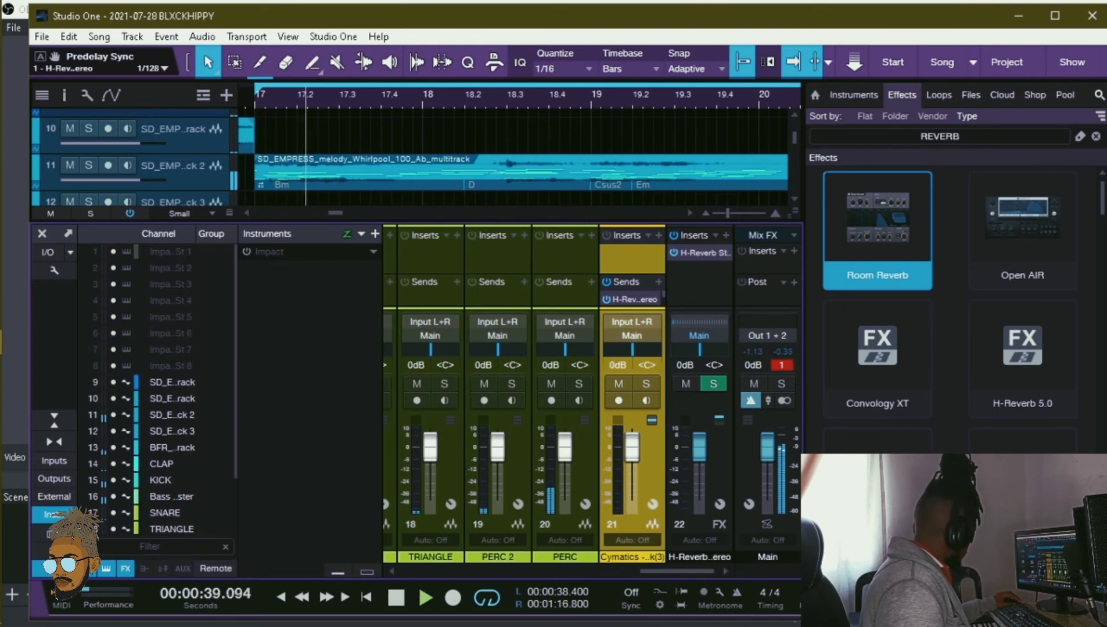
{"action": "key", "text": "F2"}
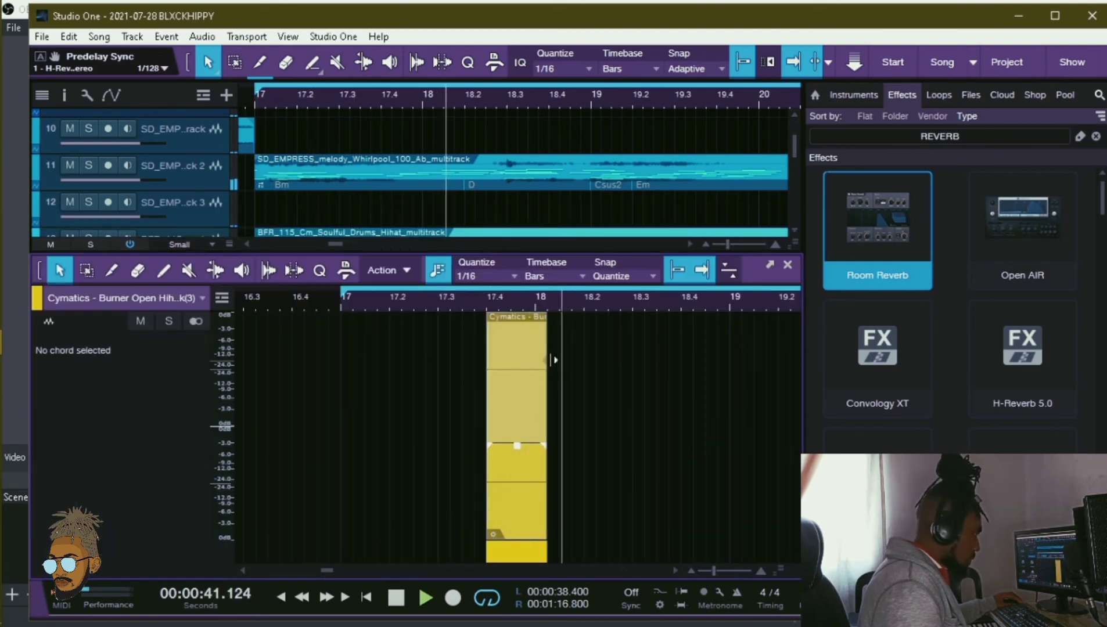
{"action": "left_click_drag", "start_coordinate": [531, 303], "coordinate": [456, 280]}
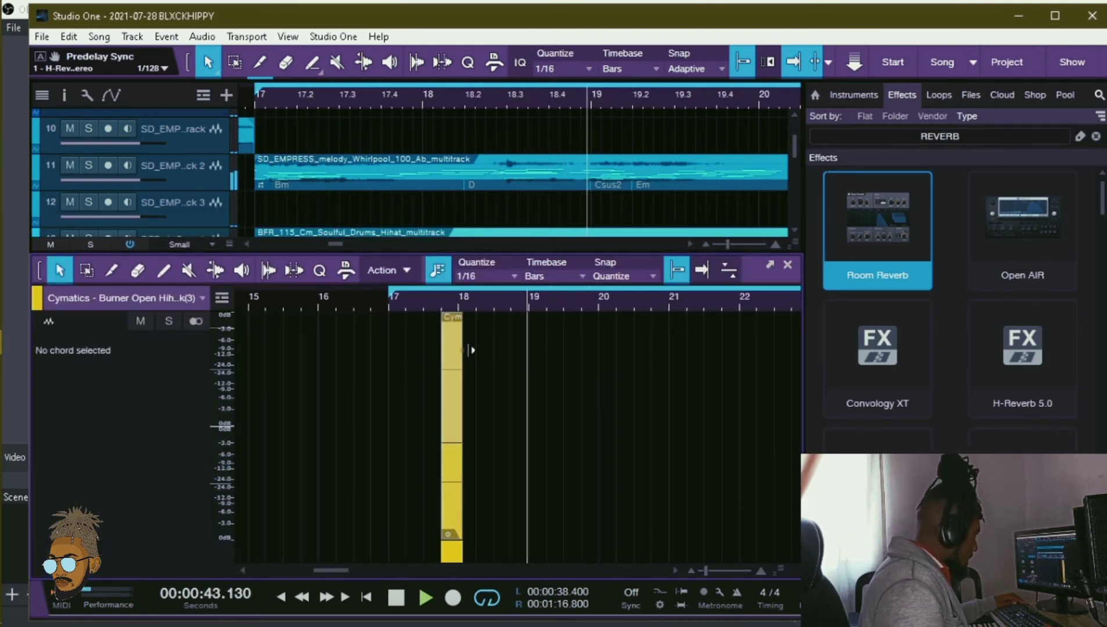
- Duplicate the open hi-hat clip so copies fall at the ends of bars 19, 20 and 22
{"action": "key", "text": "d"}
{"action": "left_click_drag", "start_coordinate": [490, 513], "coordinate": [397, 499]}
{"action": "key", "text": "d"}
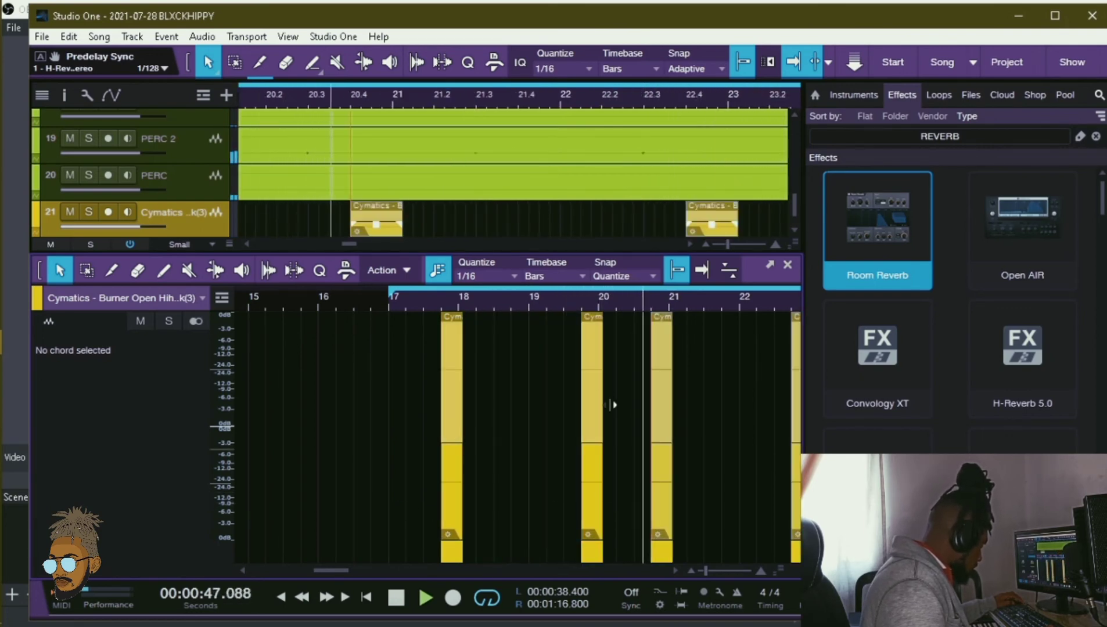
{"action": "left_click_drag", "start_coordinate": [619, 302], "coordinate": [497, 292]}
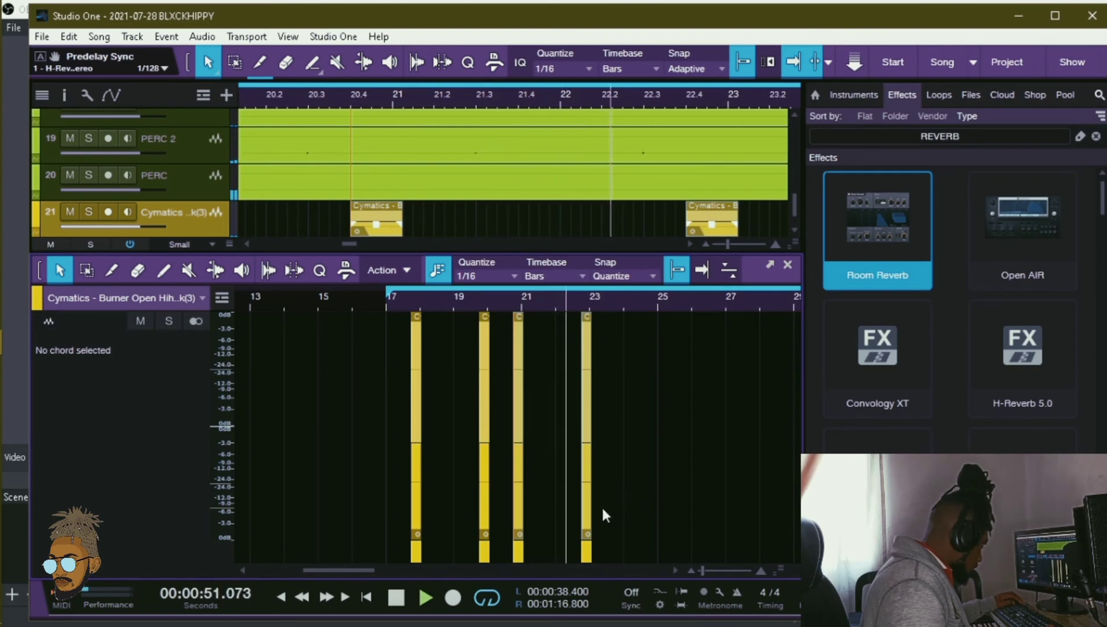
- Try to move the last two open hi-hat copies one bar earlier, and undo the move
{"action": "key", "text": "space"}
{"action": "key", "text": "space"}
{"action": "left_click_drag", "start_coordinate": [589, 508], "coordinate": [554, 505]}
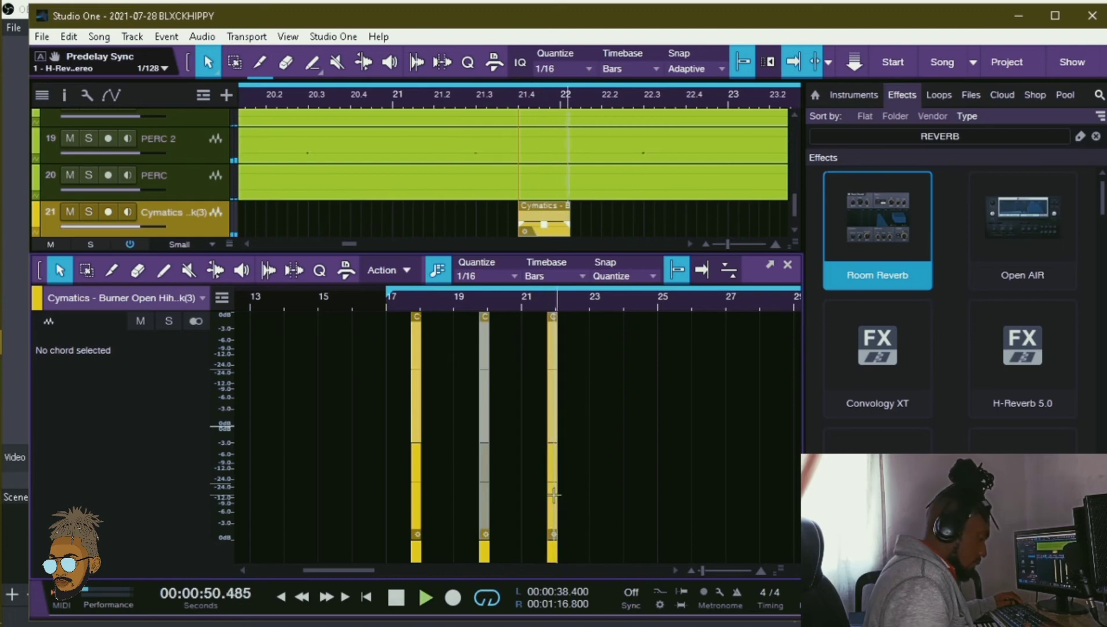
{"action": "key", "text": "ctrl+z"}
- Stop playback and delete the open hi-hat clip just before bar 23
{"action": "key", "text": "space"}
{"action": "mouse_move", "coordinate": [530, 303]}
{"action": "left_mouse_down"}
{"action": "mouse_move", "coordinate": [544, 336]}
{"action": "mouse_move", "coordinate": [550, 313]}
{"action": "left_mouse_up"}
{"action": "left_click_drag", "start_coordinate": [677, 455], "coordinate": [633, 451]}
{"action": "left_click", "coordinate": [677, 466]}
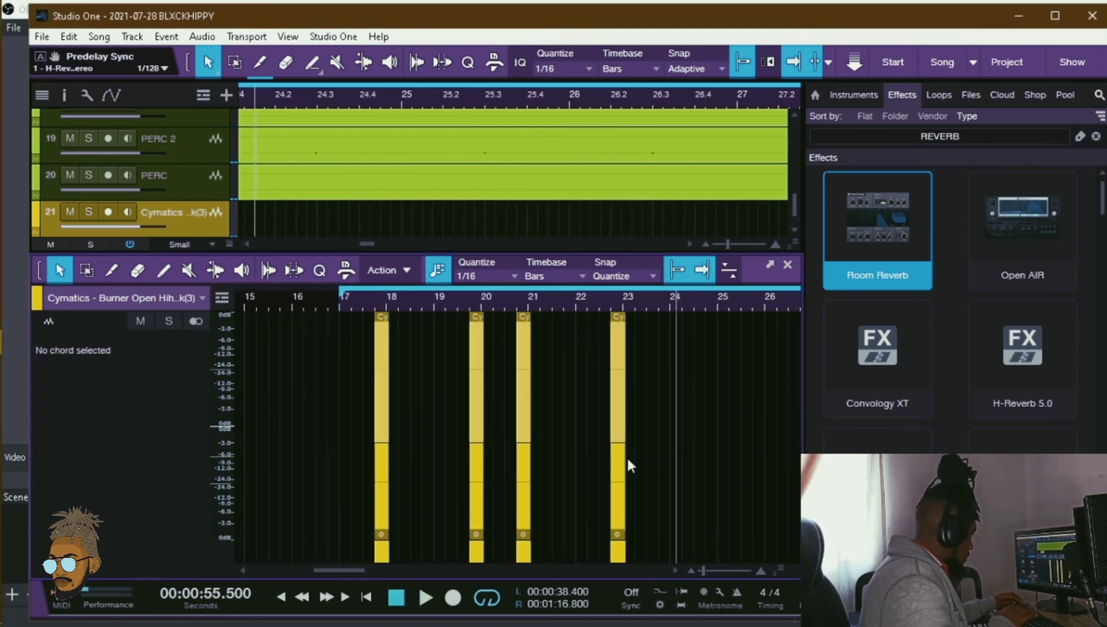
{"action": "left_click_drag", "start_coordinate": [686, 473], "coordinate": [327, 450]}
{"action": "key", "text": "Delete"}
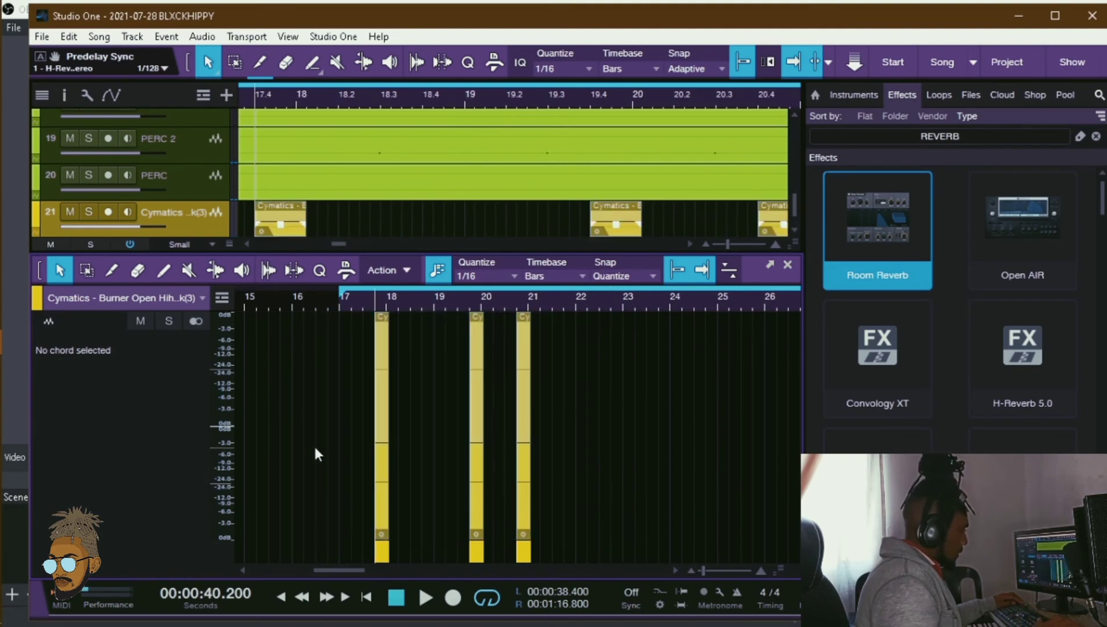
- Duplicate the three-clip open hi-hat pattern through to bar 33, and close the audio editor and the browser
{"action": "key", "text": "d"}
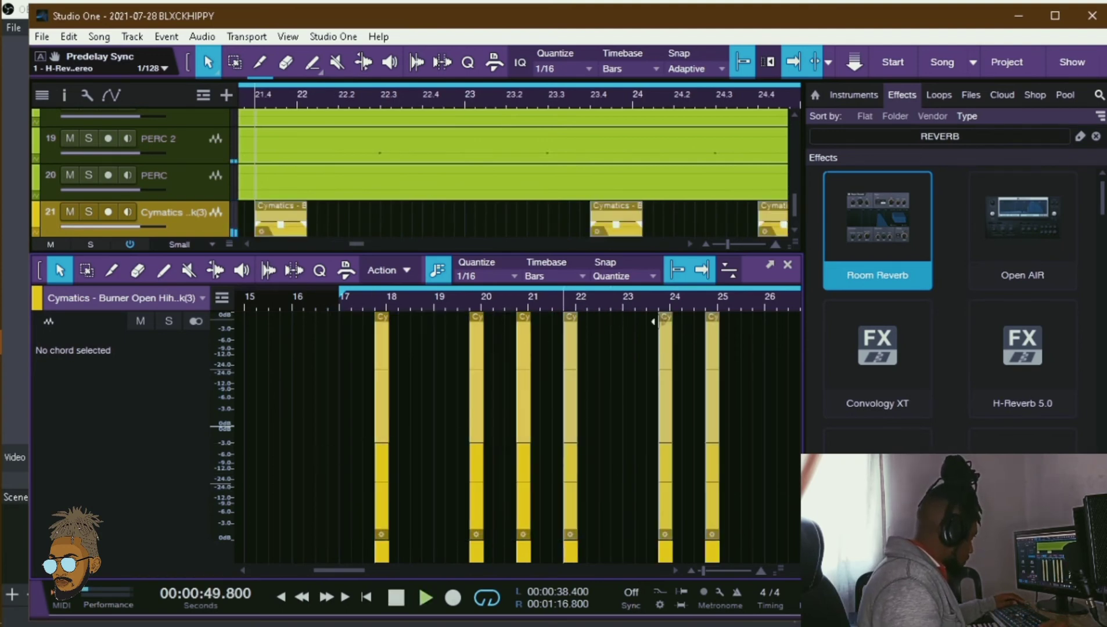
{"action": "key", "text": "space"}
{"action": "left_click_drag", "start_coordinate": [762, 466], "coordinate": [341, 499]}
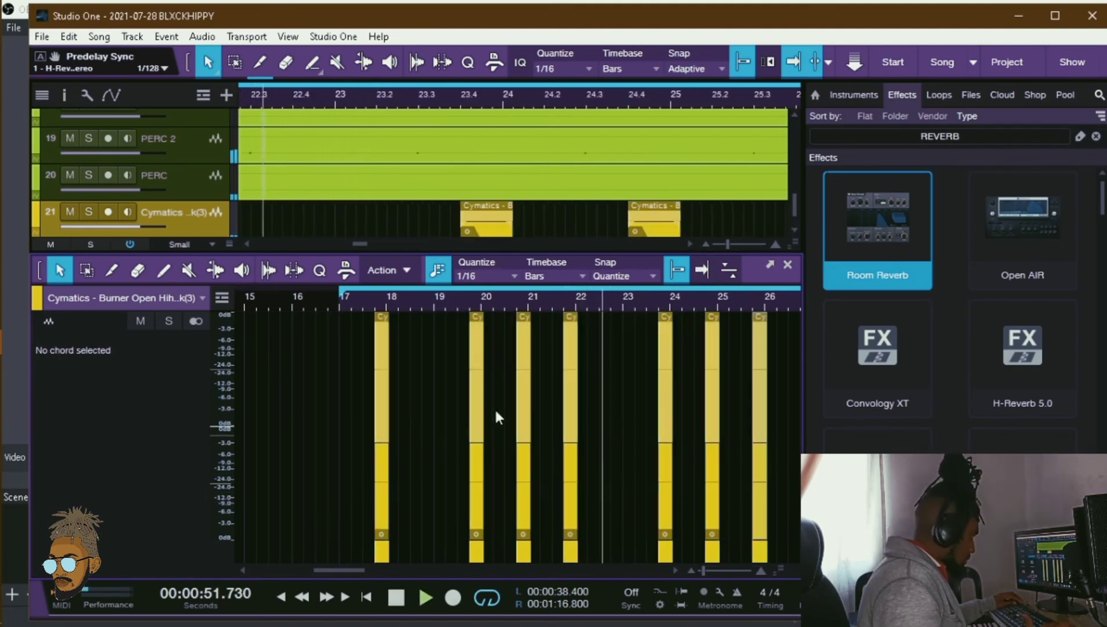
{"action": "left_click_drag", "start_coordinate": [547, 306], "coordinate": [460, 299]}
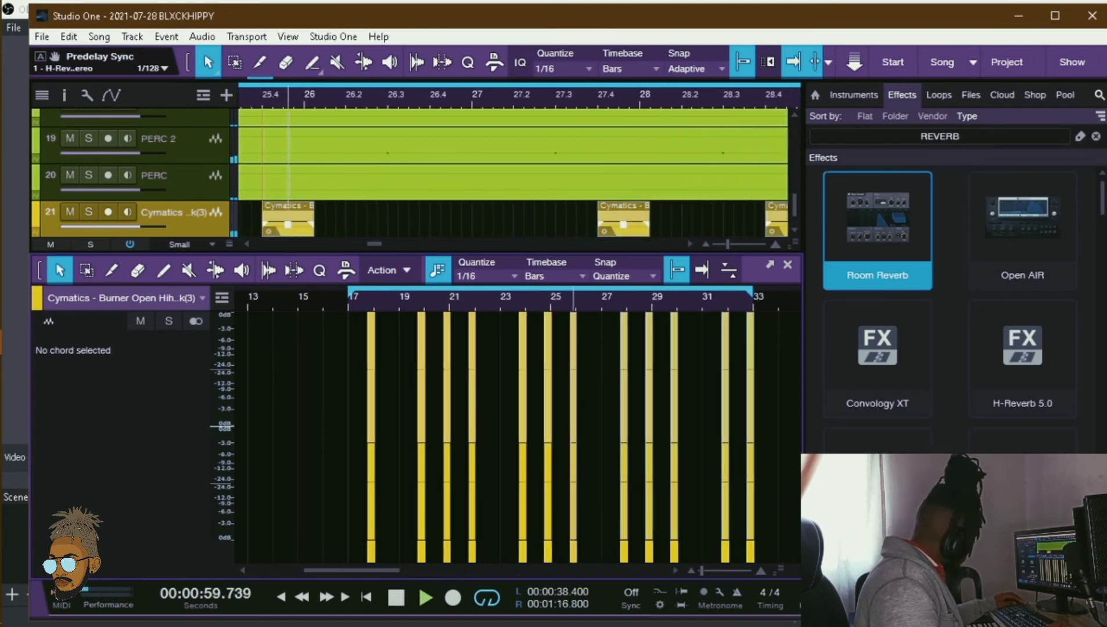
{"action": "key", "text": "F2"}
{"action": "key", "text": "F5"}
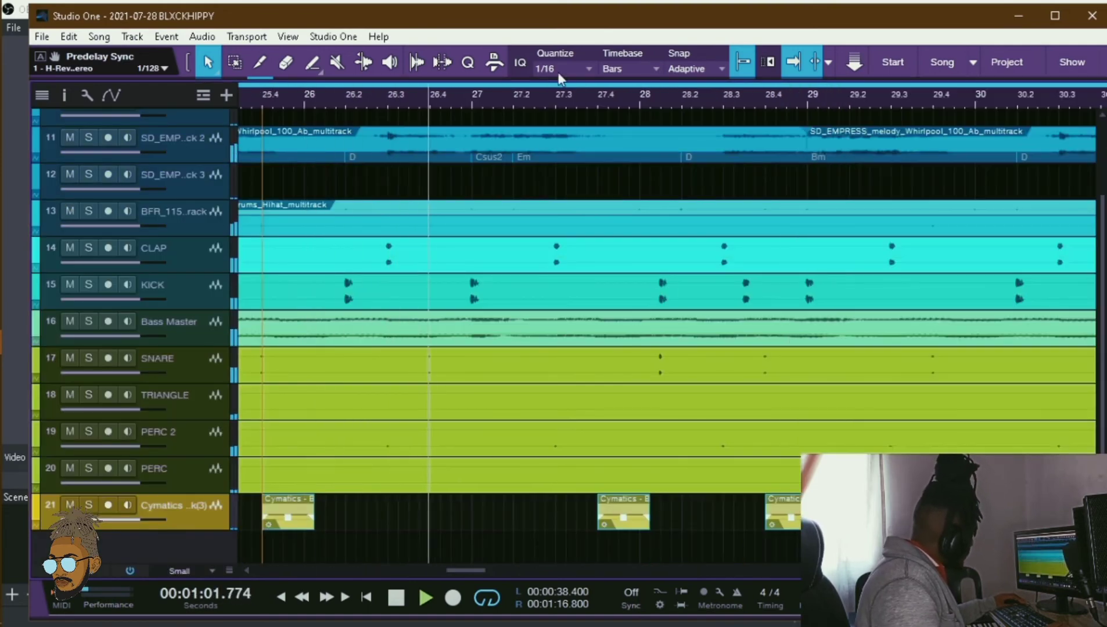
{"action": "left_click_drag", "start_coordinate": [577, 95], "coordinate": [565, 48]}
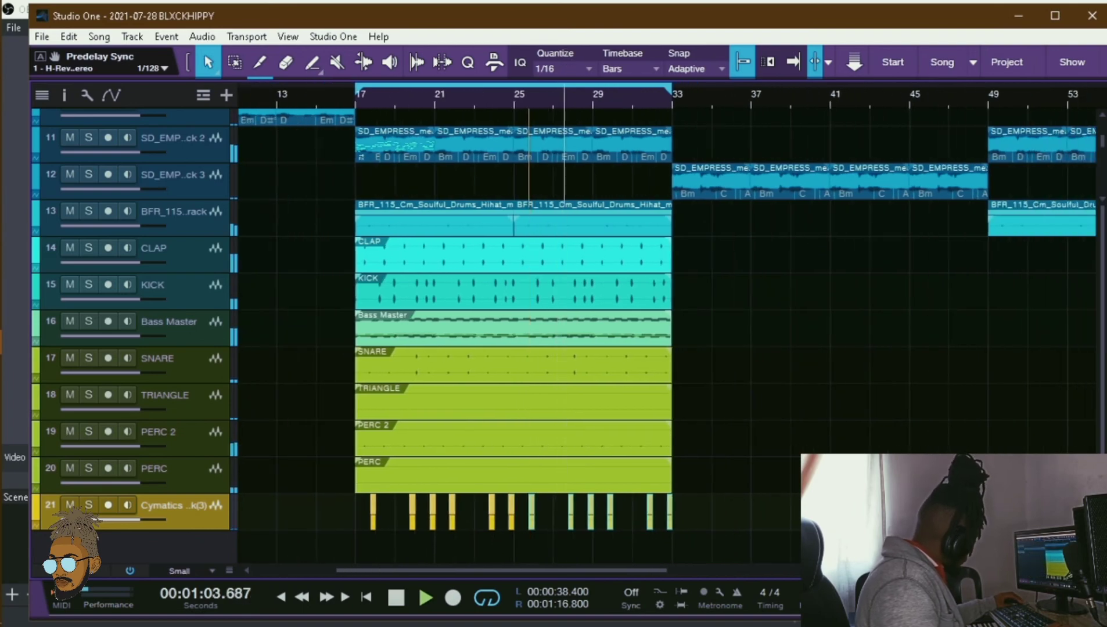
- Switch the open hi-hat channel's H-Reverb send to pre-fader and lower the channel volume to -5.4 dB
{"action": "key", "text": "F3"}
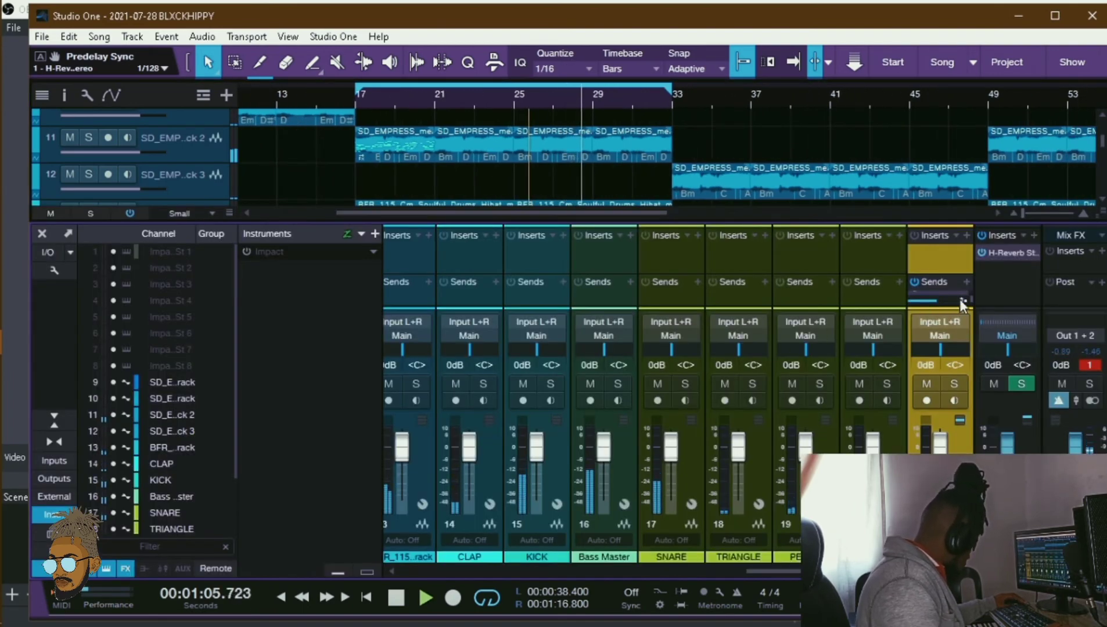
{"action": "left_click", "coordinate": [962, 301]}
{"action": "mouse_move", "coordinate": [940, 446]}
{"action": "left_mouse_down"}
{"action": "mouse_move", "coordinate": [940, 470]}
{"action": "mouse_move", "coordinate": [941, 448]}
{"action": "left_mouse_up"}
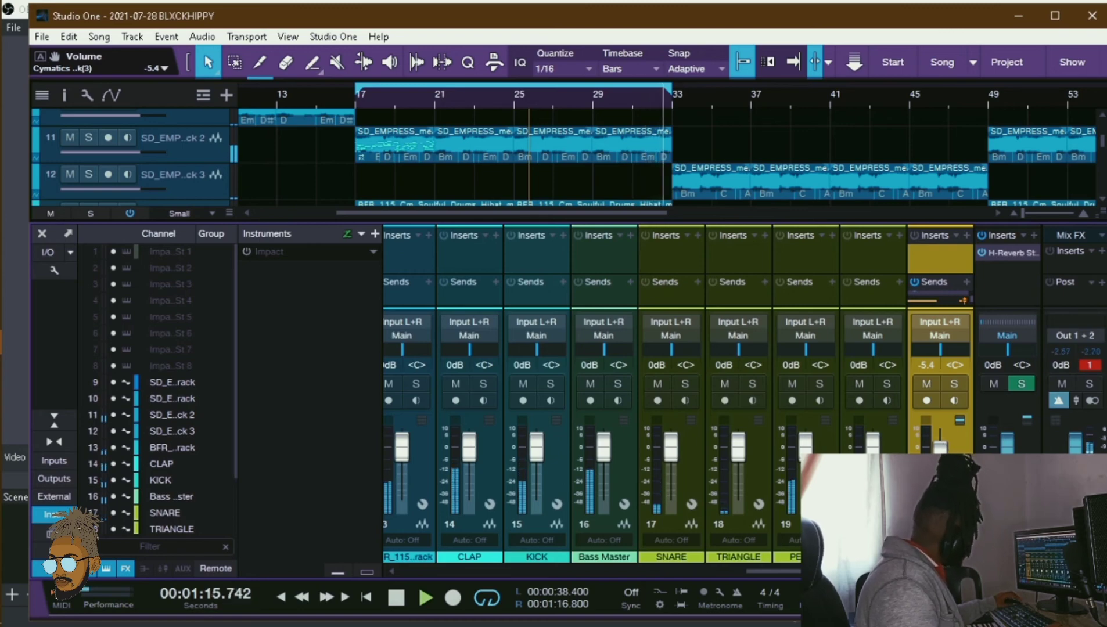
{"action": "key", "text": "F3"}
{"action": "key", "text": "space"}
- Copy the clap, kick, bass, snare, triangle, percussion and open hi-hat clips from bars 17–33 to bar 49
{"action": "scroll", "coordinate": [637, 102], "scroll_direction": "down", "scroll_amount": 3}
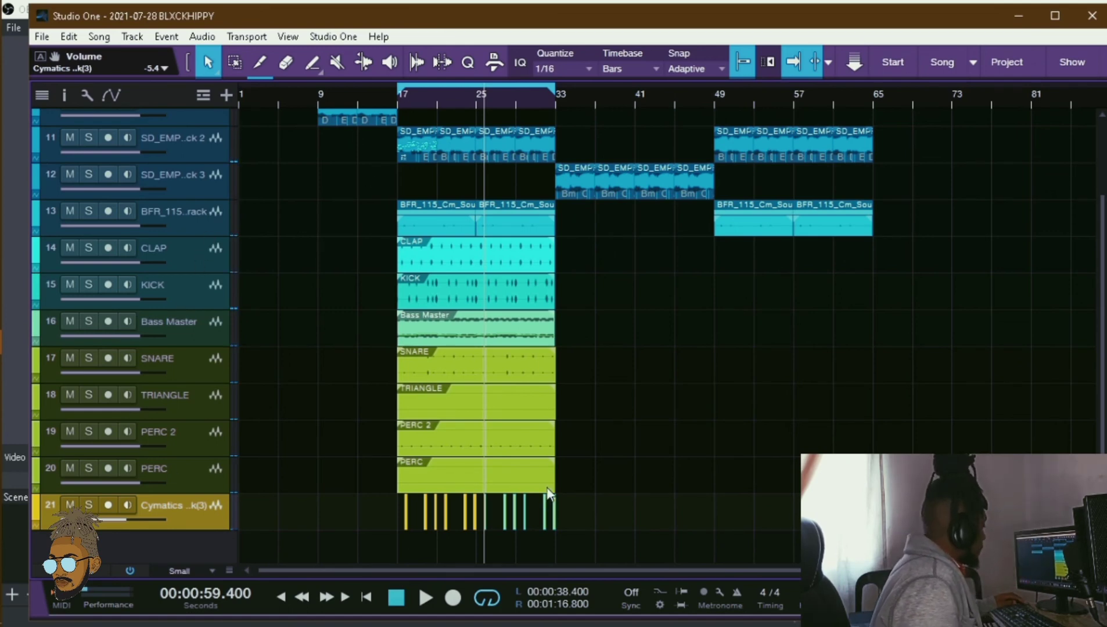
{"action": "left_click_drag", "start_coordinate": [595, 562], "coordinate": [361, 241]}
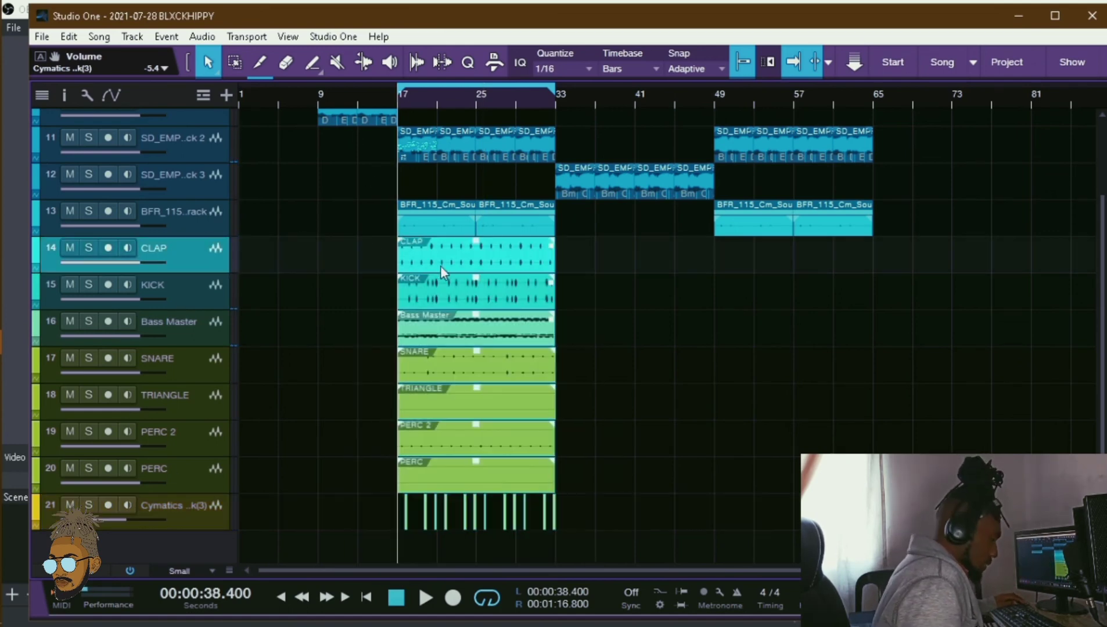
{"action": "left_click_drag", "start_coordinate": [506, 260], "coordinate": [807, 263]}
{"action": "scroll", "coordinate": [449, 101], "scroll_direction": "down", "scroll_amount": 1}
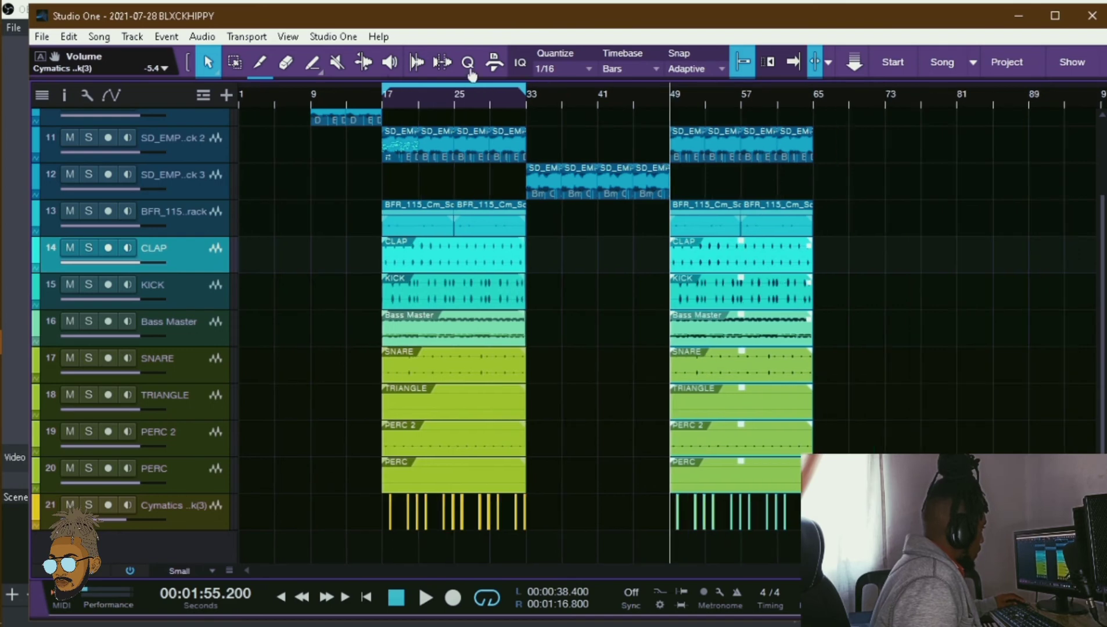
- Extend the loop's end to bar 48 and play the melody section from bar 33
{"action": "scroll", "coordinate": [581, 156], "scroll_direction": "up", "scroll_amount": 3}
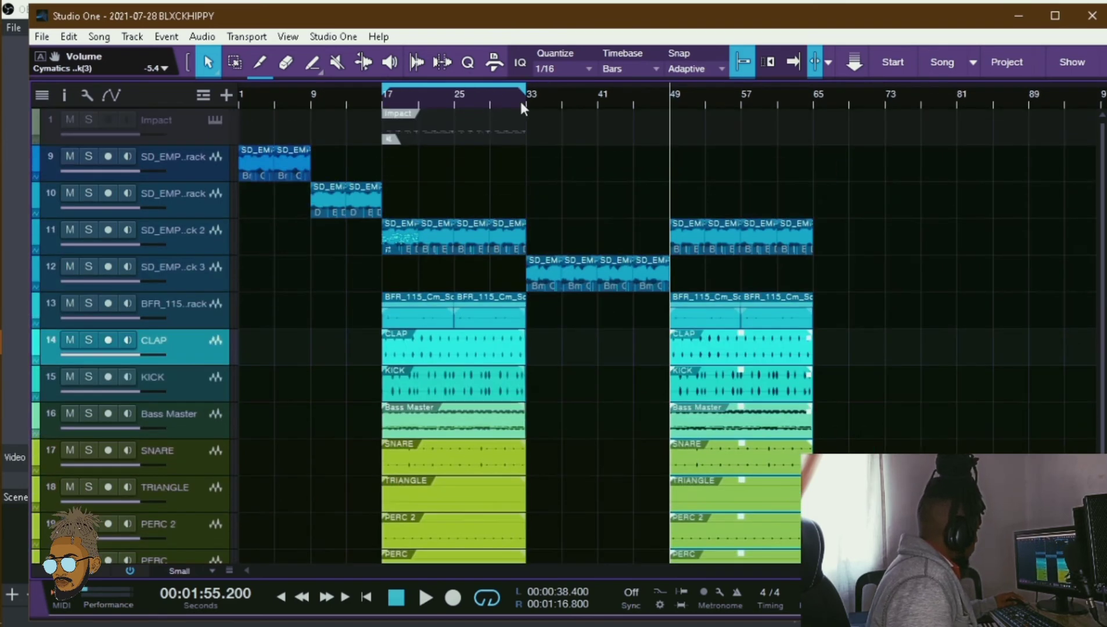
{"action": "left_click_drag", "start_coordinate": [530, 87], "coordinate": [681, 114]}
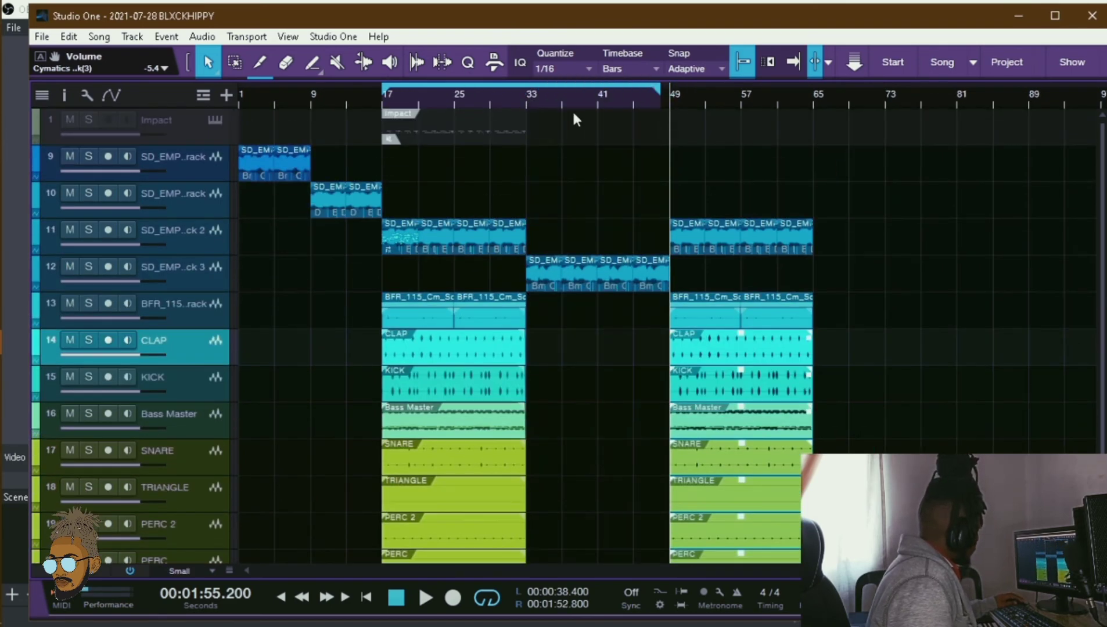
{"action": "left_click", "coordinate": [527, 94]}
{"action": "key", "text": "space"}
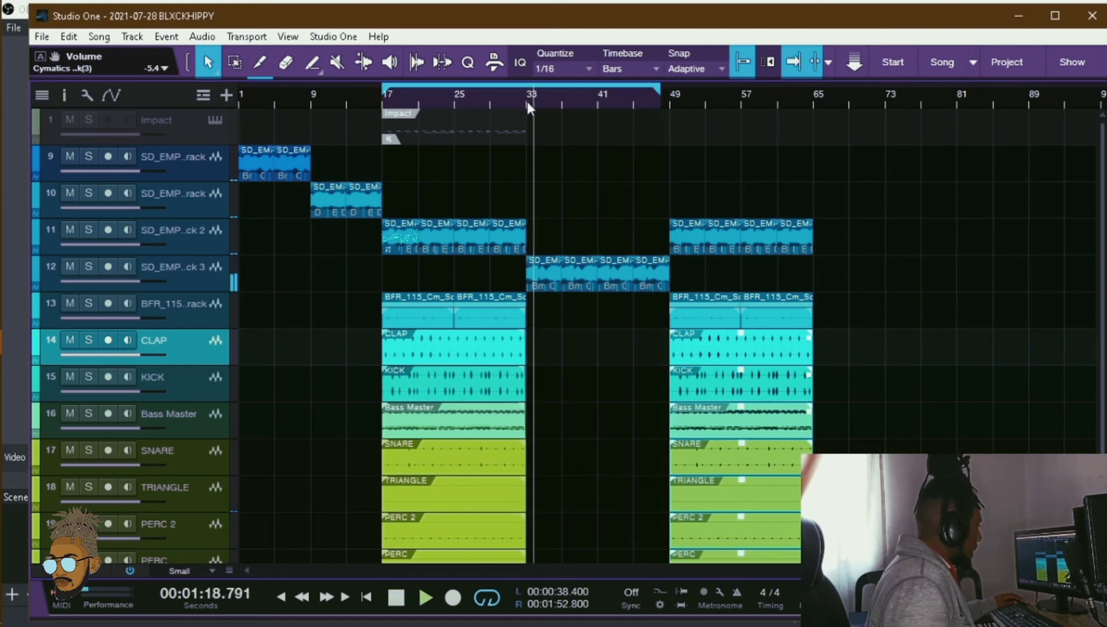
{"action": "key", "text": "space"}
- Select the melody clips, play from bar 33 and open the RC-20 Retro Color insert on track 12
{"action": "left_click_drag", "start_coordinate": [874, 273], "coordinate": [198, 174]}
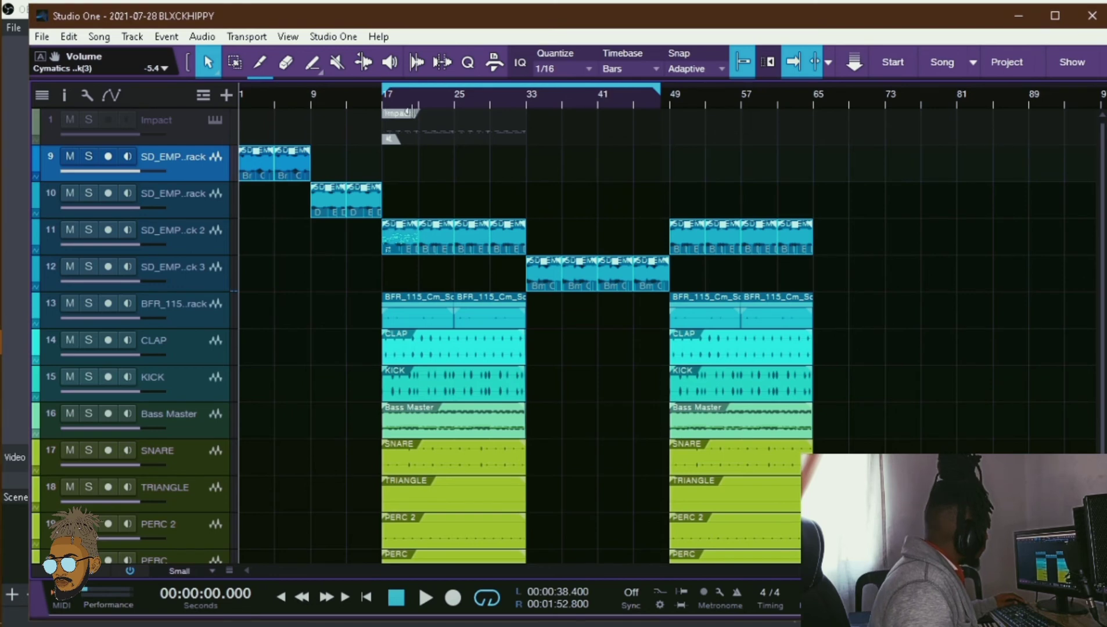
{"action": "left_click", "coordinate": [525, 97]}
{"action": "key", "text": "space"}
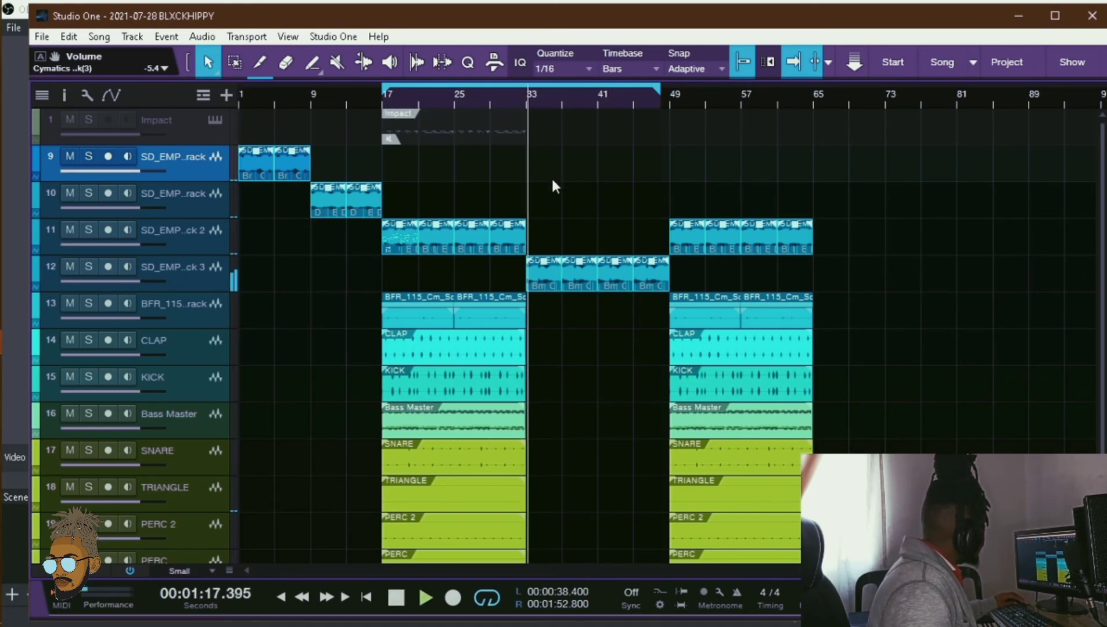
{"action": "left_click", "coordinate": [195, 285]}
{"action": "key", "text": "F3"}
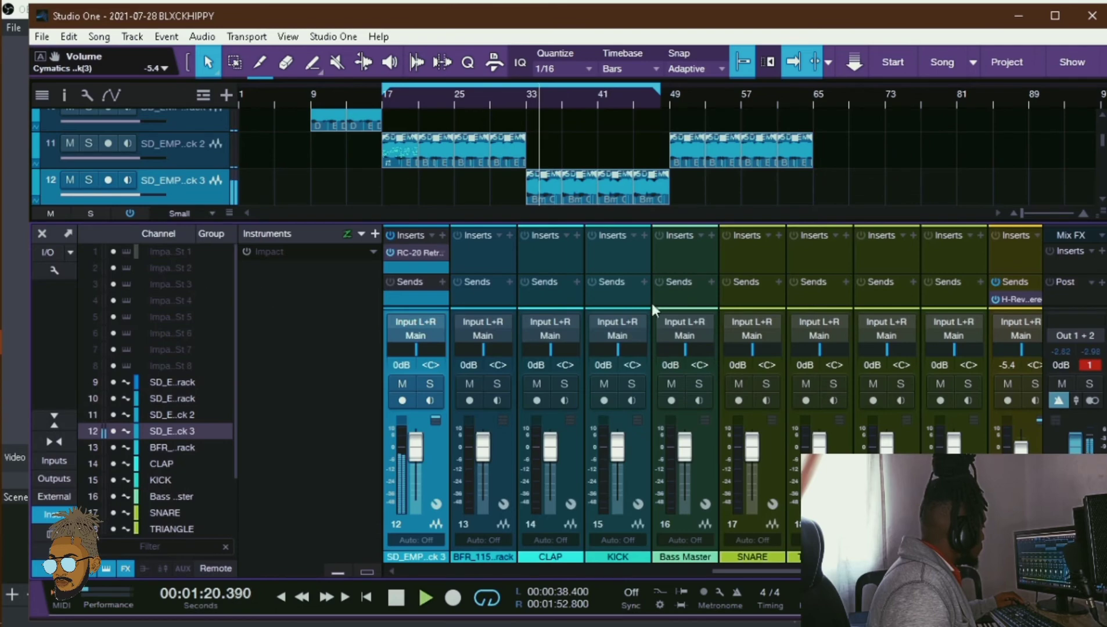
{"action": "left_click", "coordinate": [419, 251]}
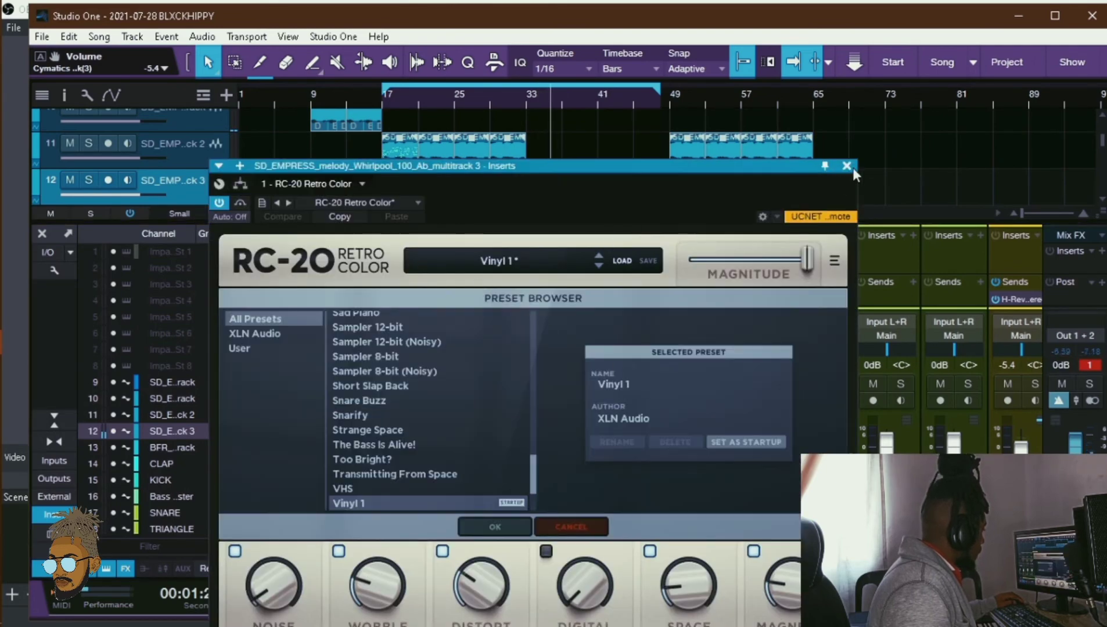
- Search for EQ3, insert smartEQ3 after RC-20 Retro Color on track 12 and run its learning with the Universal profile
{"action": "left_click", "coordinate": [239, 167]}
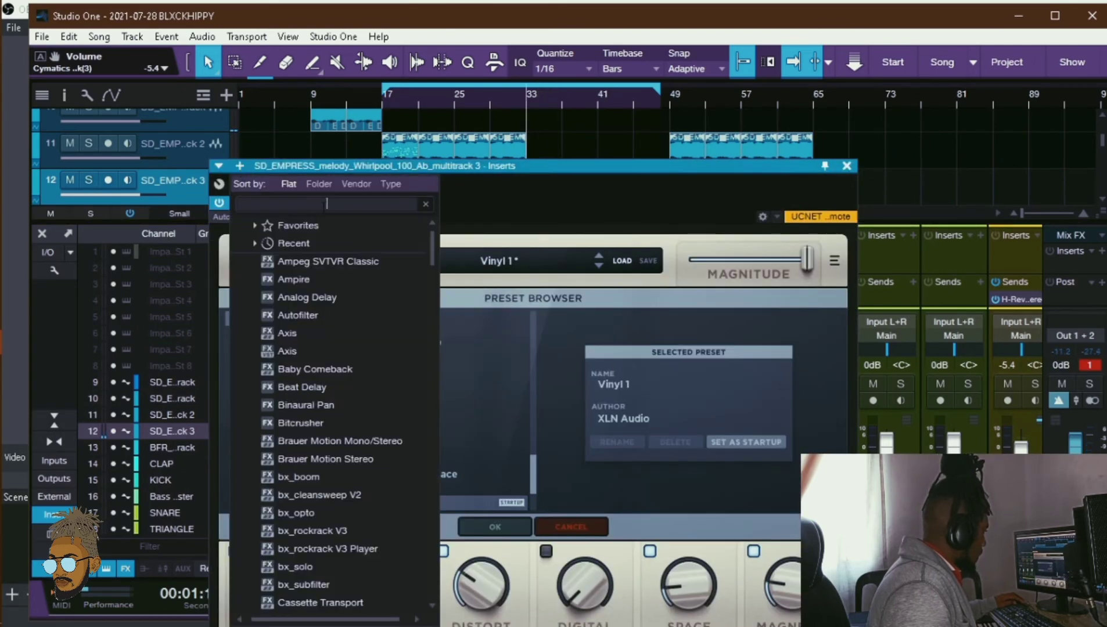
{"action": "type", "text": "EQ3"}
{"action": "left_click", "coordinate": [334, 262]}
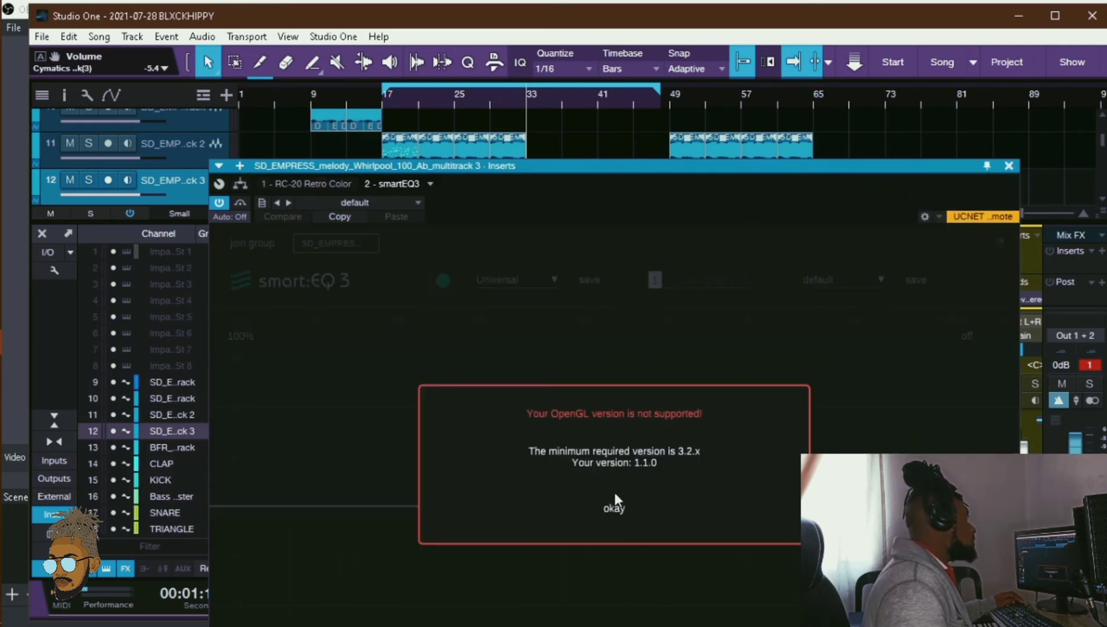
{"action": "left_click", "coordinate": [613, 505]}
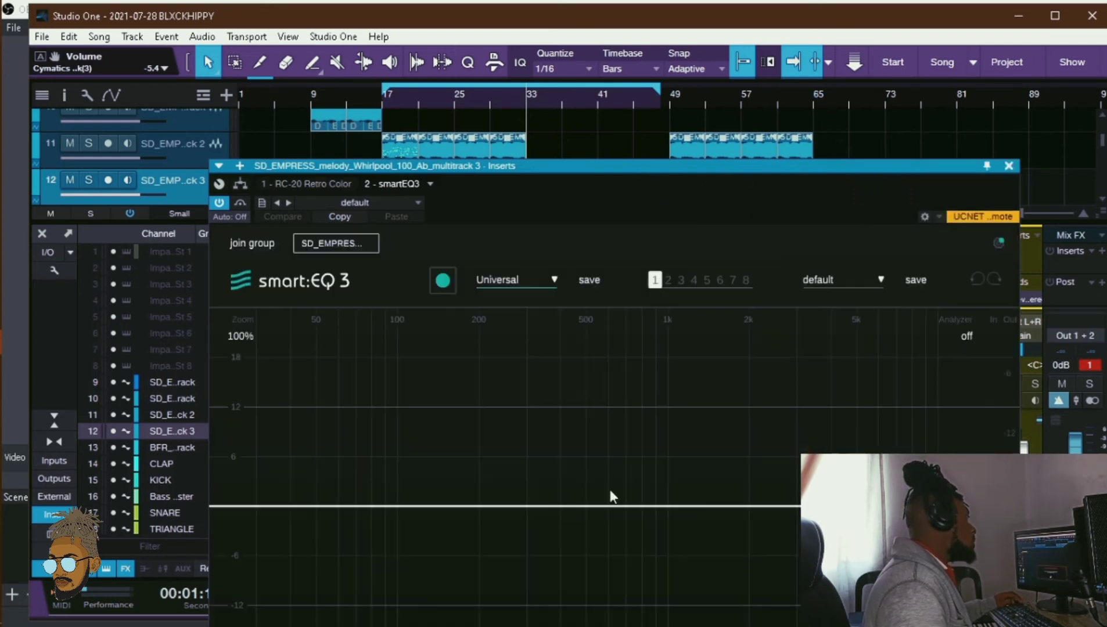
{"action": "left_click", "coordinate": [450, 284]}
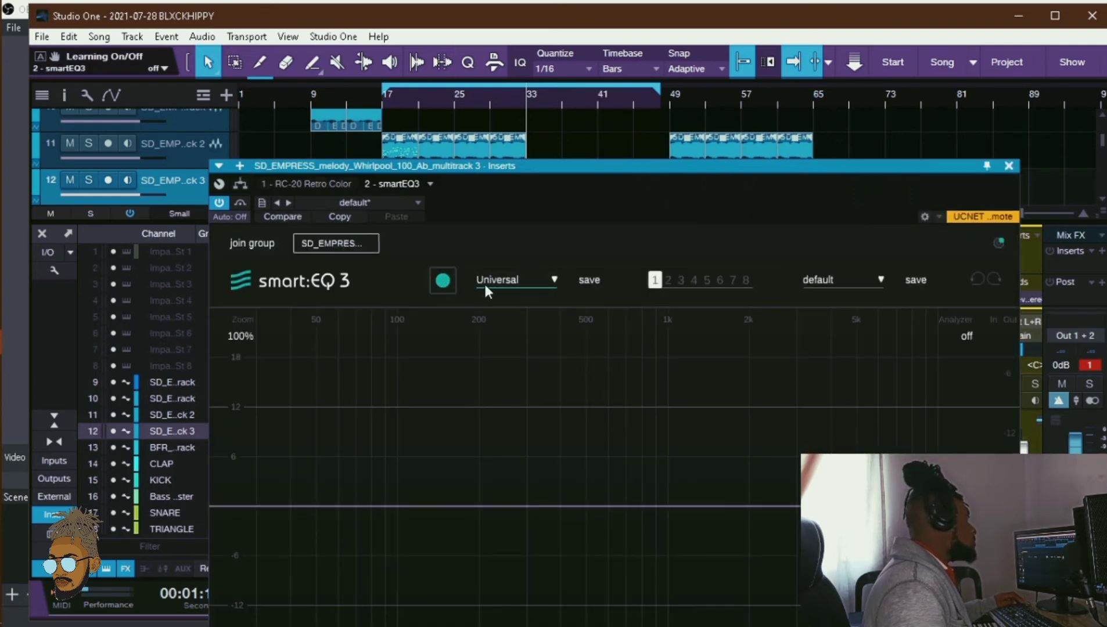
{"action": "left_click", "coordinate": [444, 283]}
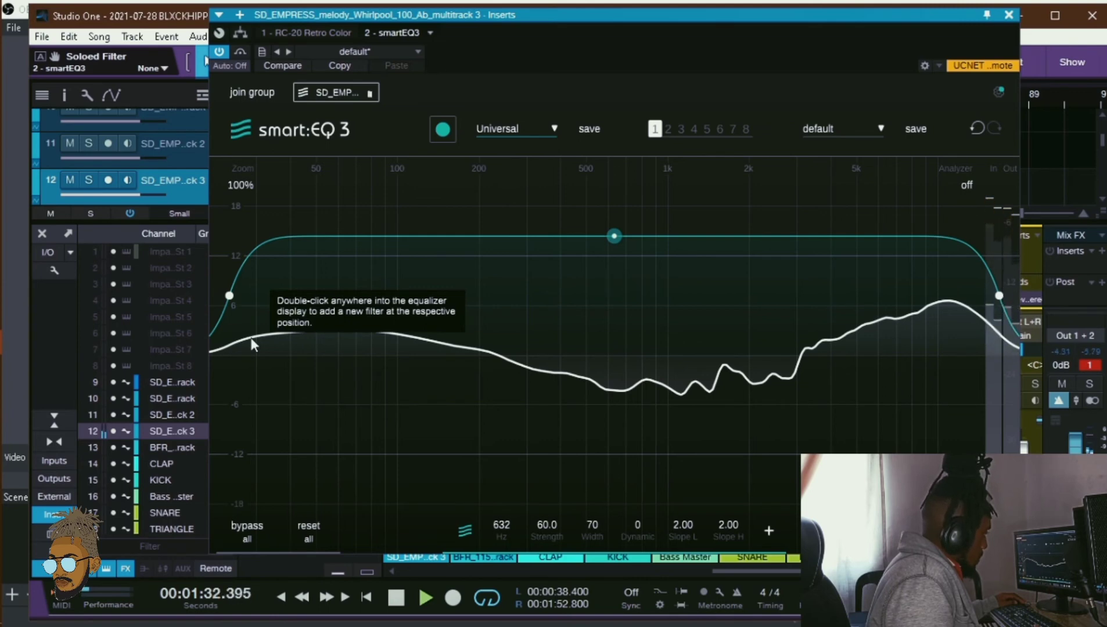
- Raise the smart filter strength in smartEQ3 to 76.0 and add a bell filter at about 60.7 Hz with -3.0 dB
{"action": "left_click_drag", "start_coordinate": [614, 235], "coordinate": [621, 203]}
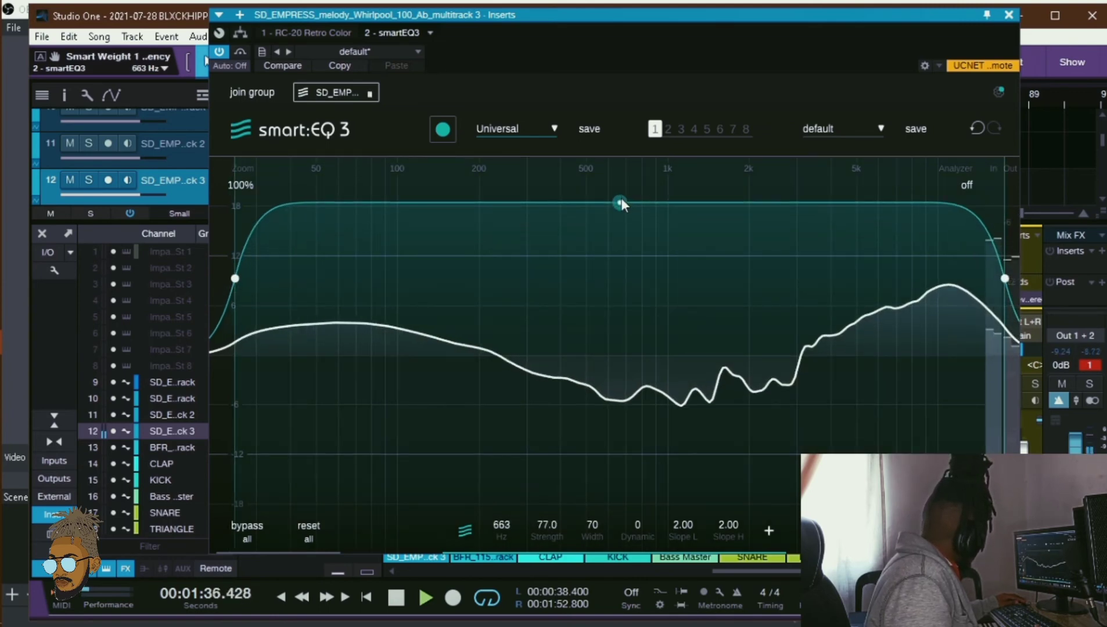
{"action": "left_click_drag", "start_coordinate": [621, 201], "coordinate": [621, 204]}
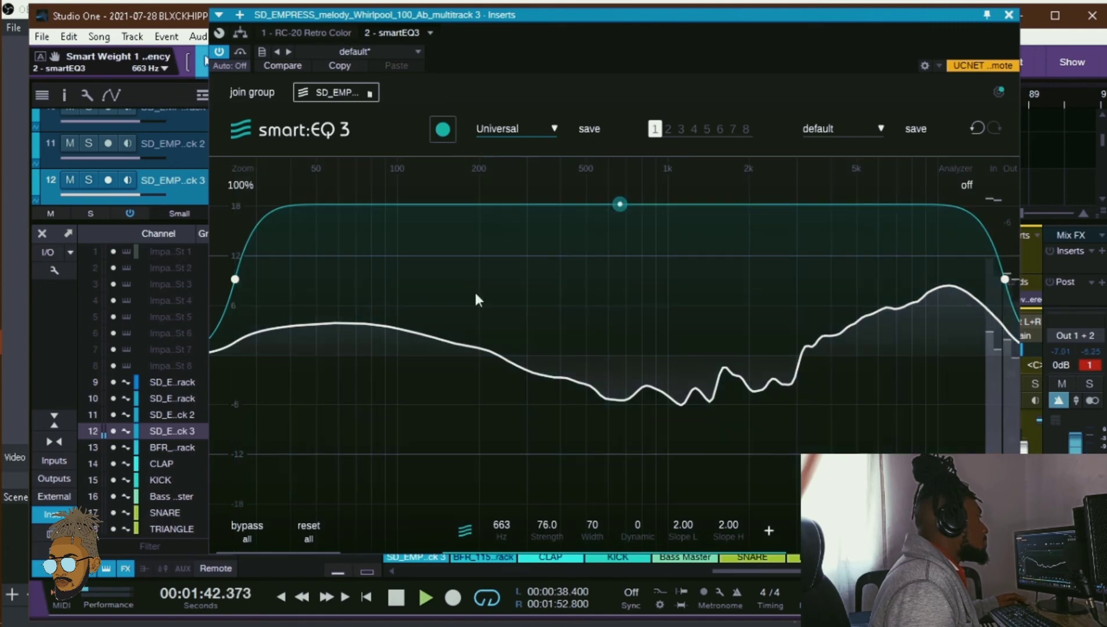
{"action": "double_click", "coordinate": [341, 333]}
{"action": "left_click_drag", "start_coordinate": [342, 334], "coordinate": [342, 382]}
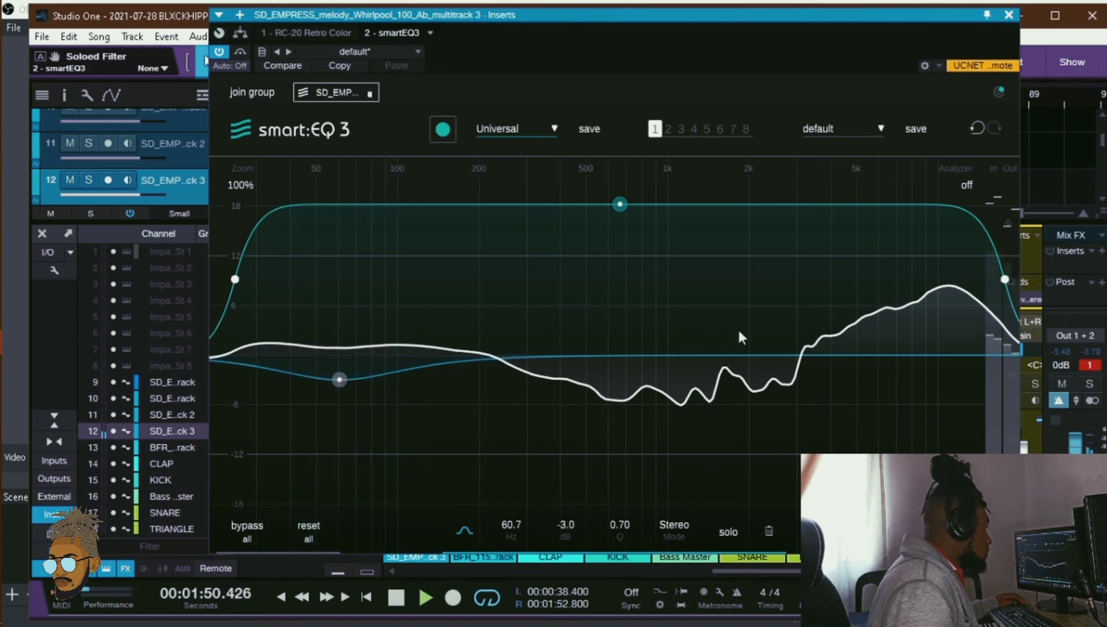
- Close the smartEQ3 window, hide the mixer and briefly play the song from bar 33
{"action": "left_click", "coordinate": [1012, 15]}
{"action": "key", "text": "space"}
{"action": "left_click", "coordinate": [540, 98]}
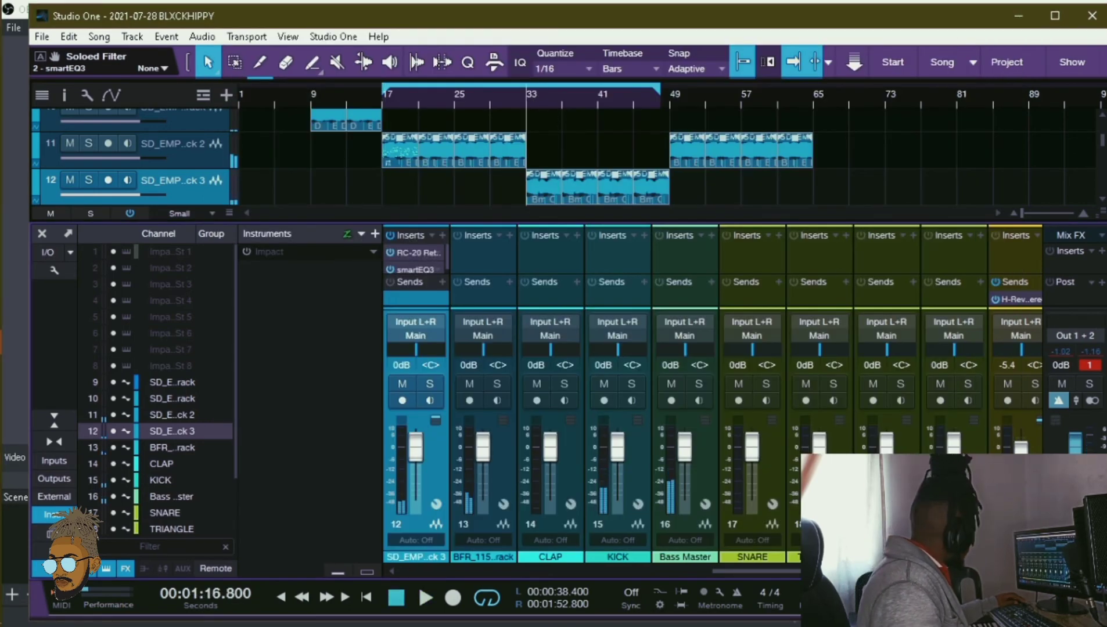
{"action": "key", "text": "F3"}
{"action": "key", "text": "space"}
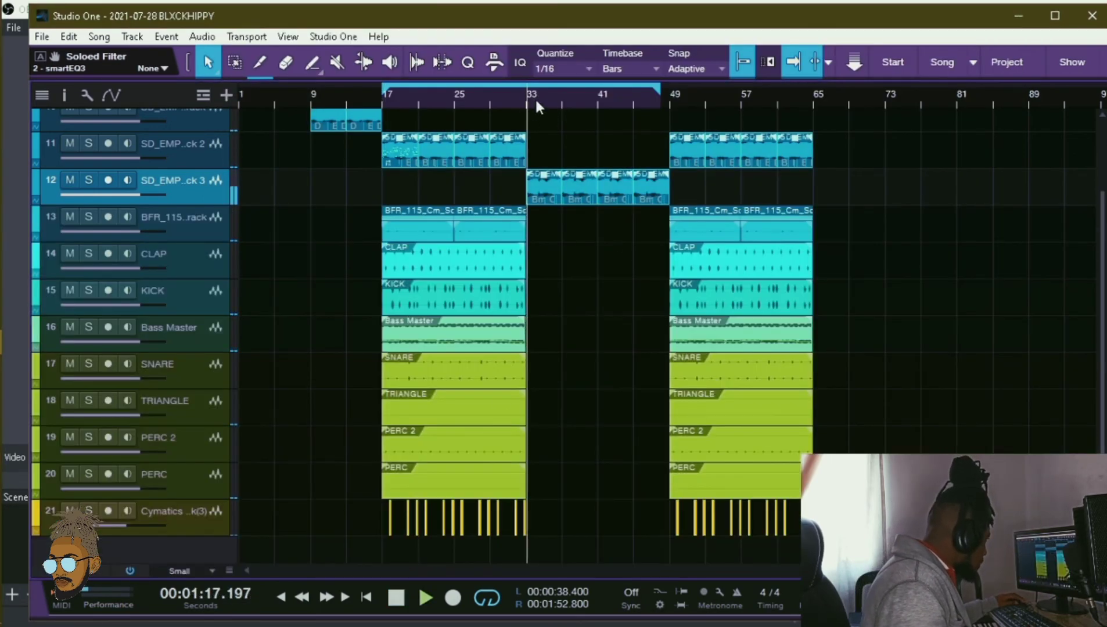
{"action": "key", "text": "space"}
- Select the clap, kick, bass, snare, triangle, PERC 2 and PERC clips and split those in bars 17–33 at bar 25
{"action": "left_click_drag", "start_coordinate": [451, 102], "coordinate": [471, 121]}
{"action": "left_click", "coordinate": [261, 63]}
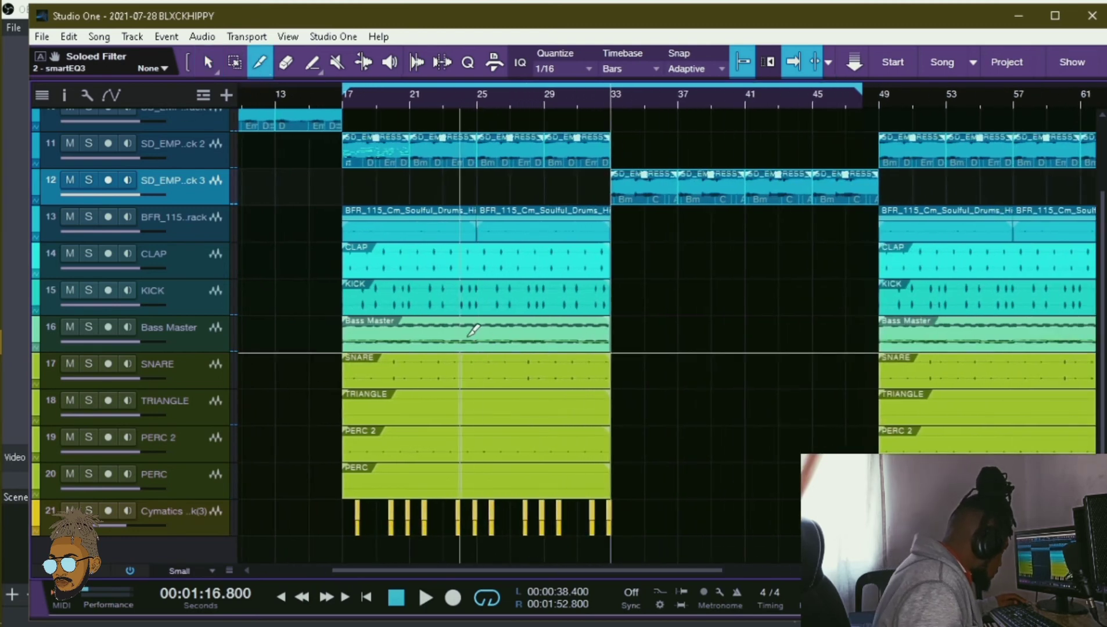
{"action": "left_click", "coordinate": [206, 59]}
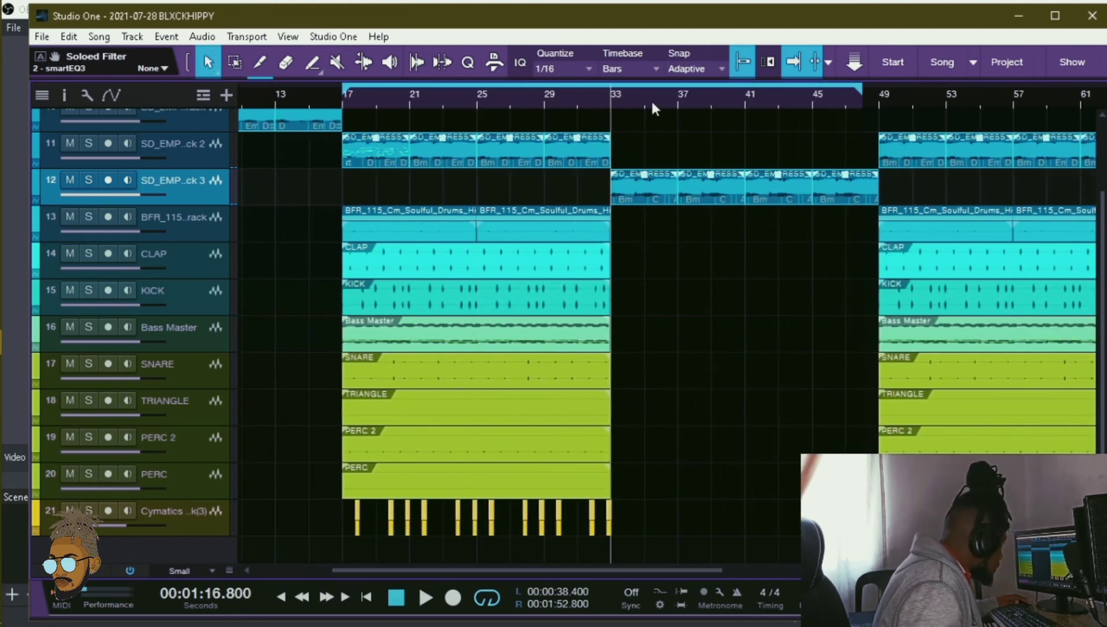
{"action": "key", "text": "w"}
{"action": "left_click_drag", "start_coordinate": [961, 499], "coordinate": [334, 356]}
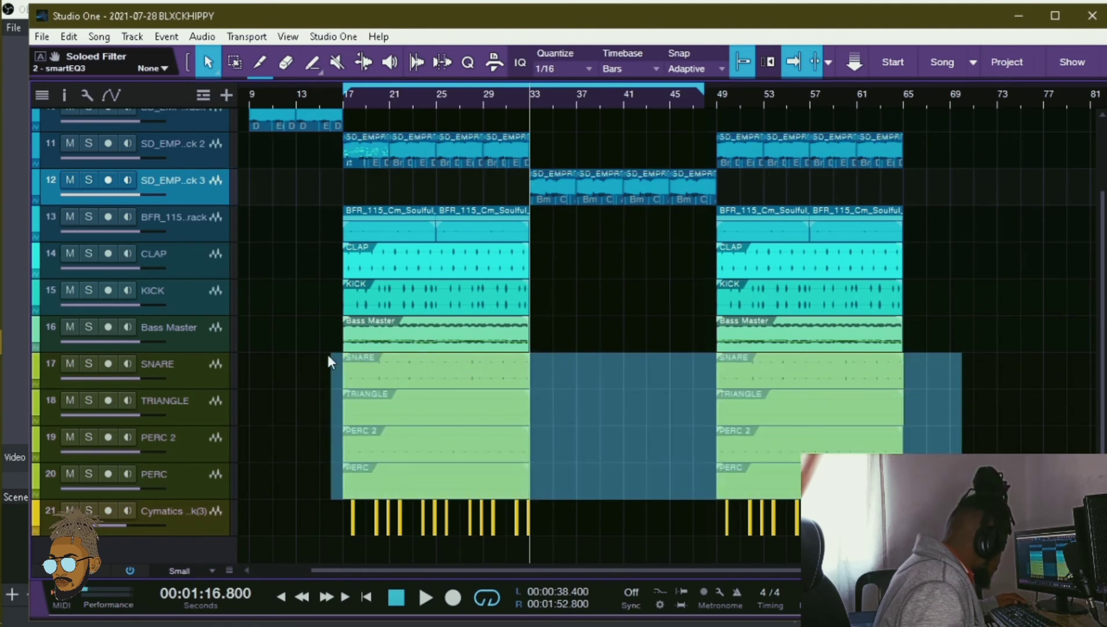
{"action": "left_click_drag", "start_coordinate": [328, 357], "coordinate": [344, 259]}
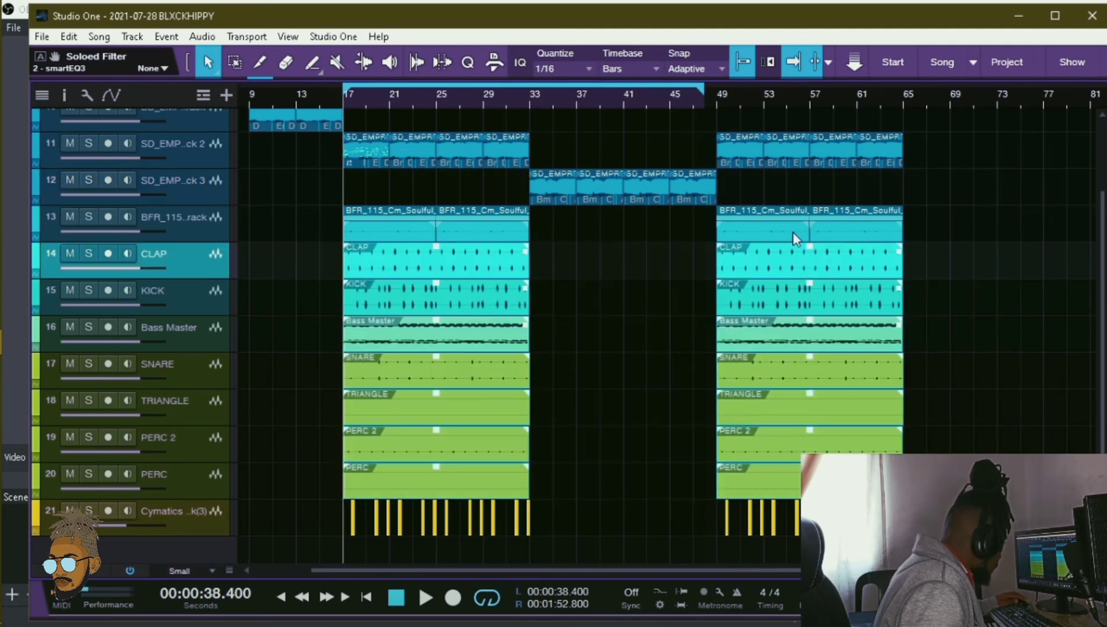
{"action": "left_click", "coordinate": [306, 61]}
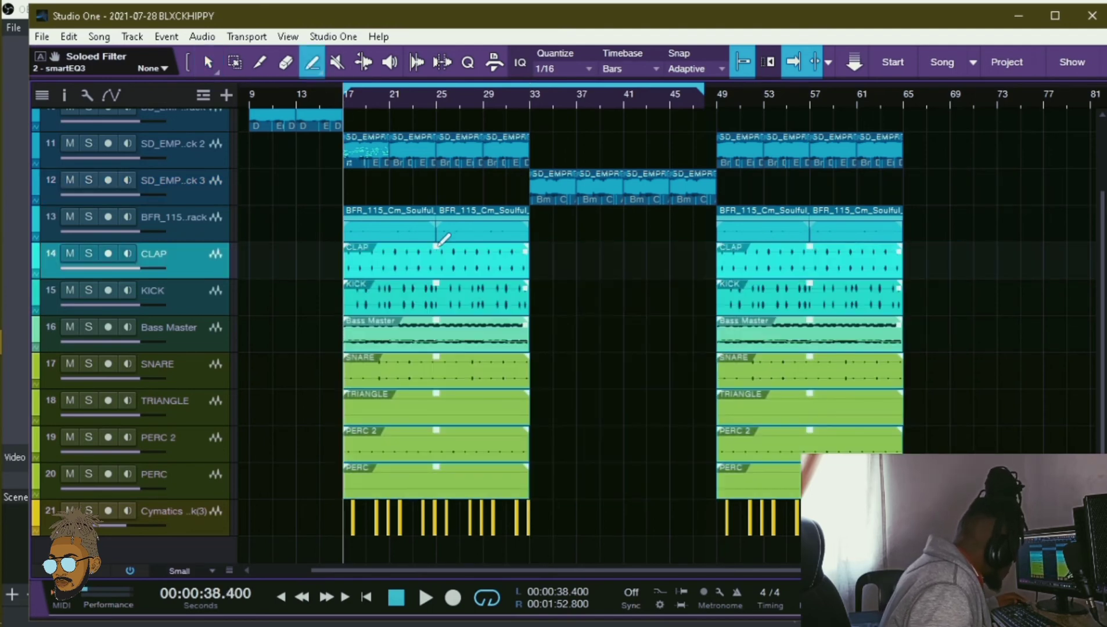
{"action": "left_click", "coordinate": [260, 62]}
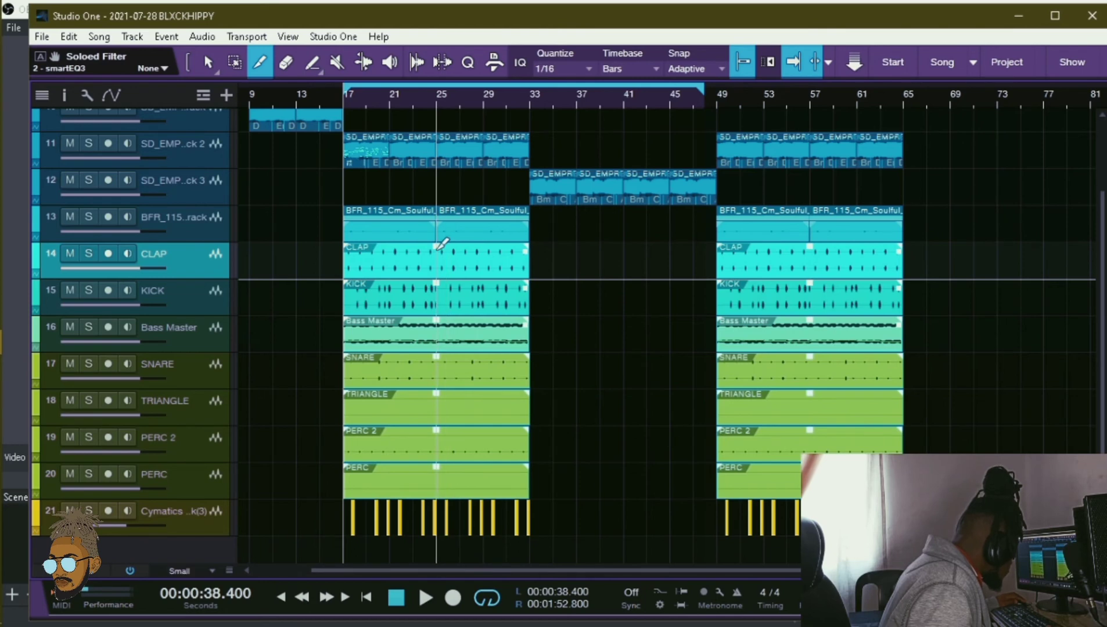
{"action": "left_click", "coordinate": [436, 251]}
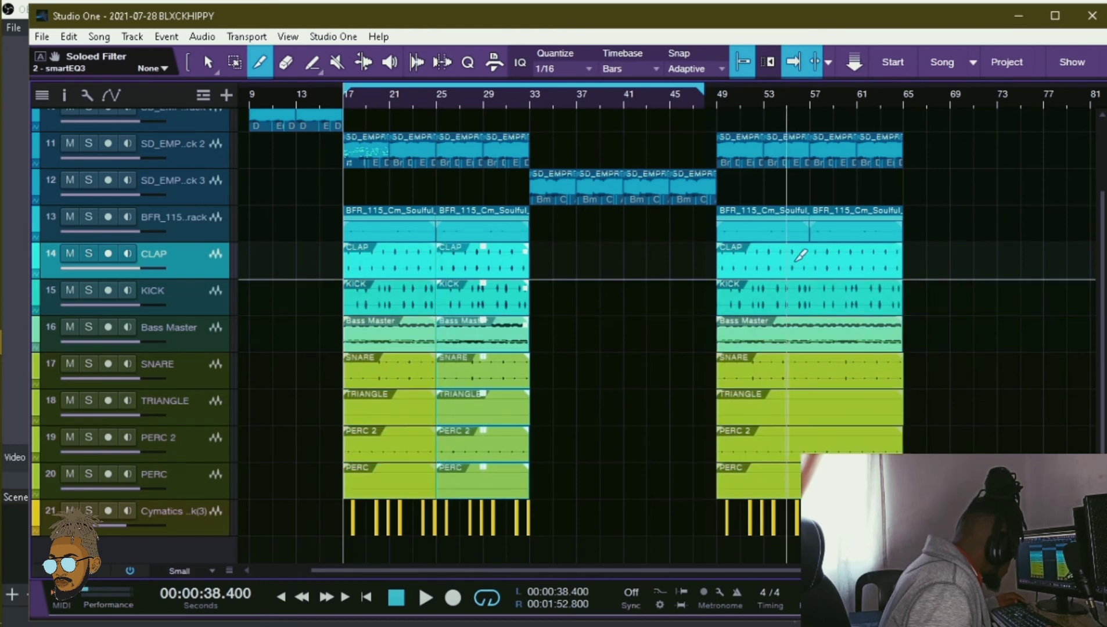
- Split the repeated clap, kick, bass, snare, triangle, PERC 2 and PERC clips at bar 57
{"action": "left_click", "coordinate": [810, 264]}
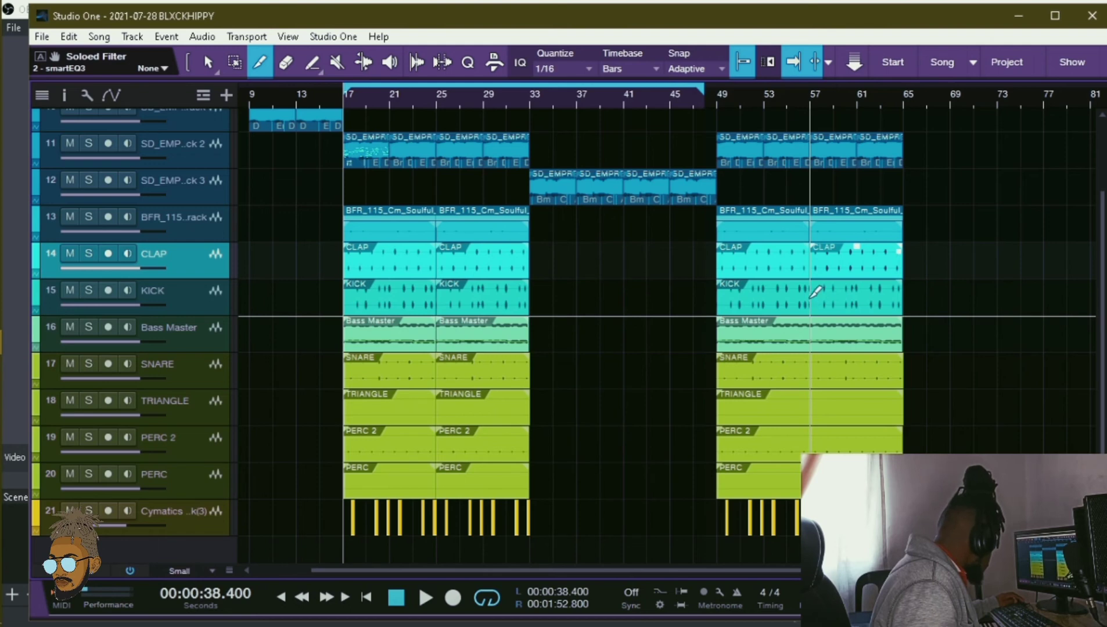
{"action": "left_click", "coordinate": [813, 296]}
{"action": "left_click", "coordinate": [813, 334]}
{"action": "left_click", "coordinate": [813, 366]}
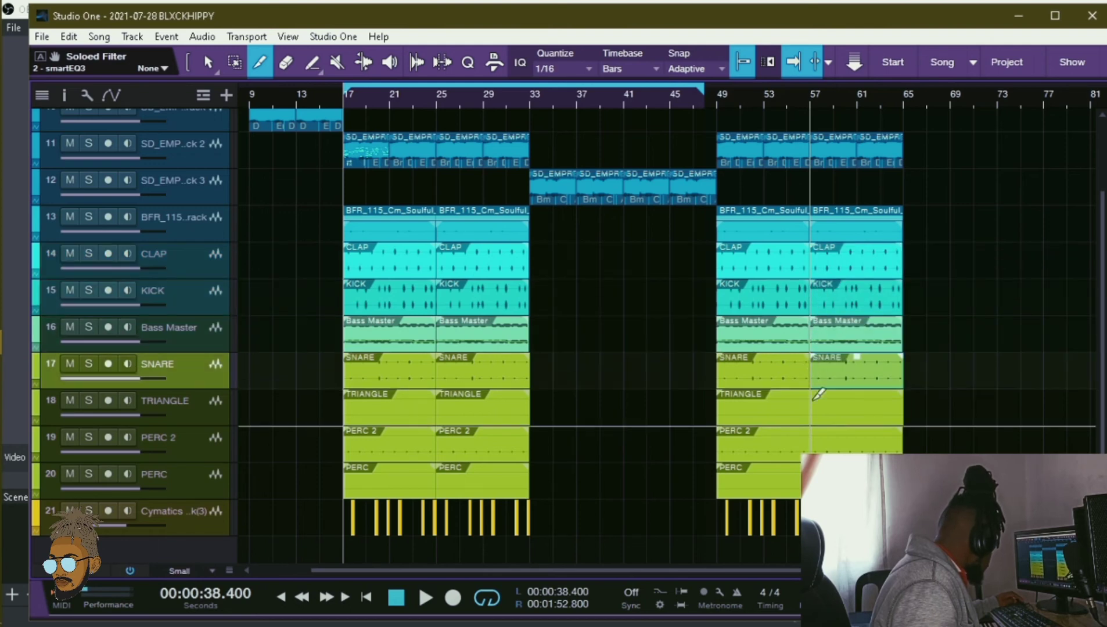
{"action": "left_click", "coordinate": [813, 400]}
{"action": "left_click", "coordinate": [813, 436]}
{"action": "left_click", "coordinate": [813, 475]}
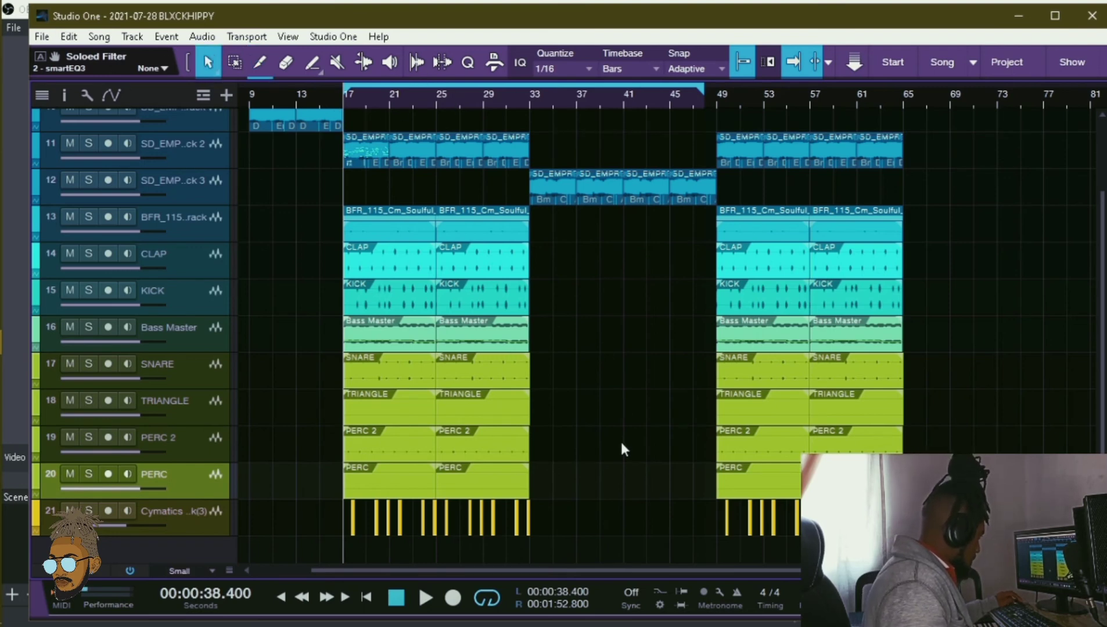
- Copy the triangle, PERC 2 and PERC clips into bars 41–49 and extend the loop's end to bar 49
{"action": "left_click_drag", "start_coordinate": [562, 492], "coordinate": [653, 408]}
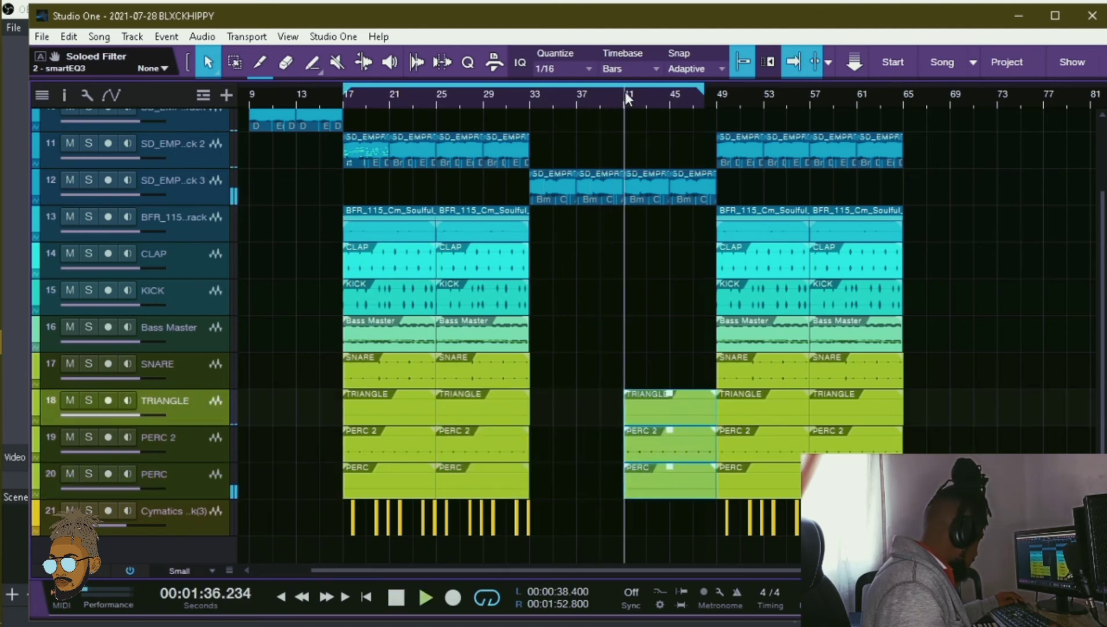
{"action": "left_click_drag", "start_coordinate": [703, 88], "coordinate": [720, 96]}
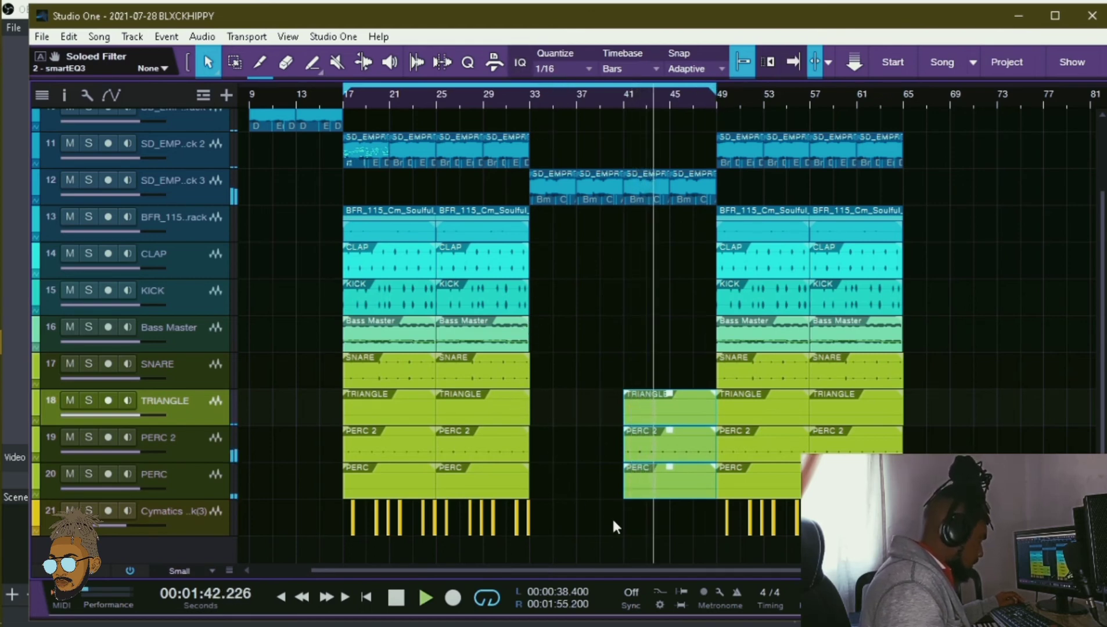
- Duplicate the last five open hi-hat clips before bar 33 on track 21 and align the copies between bars 44 and 49
{"action": "left_click_drag", "start_coordinate": [610, 516], "coordinate": [469, 524]}
{"action": "key", "text": "d"}
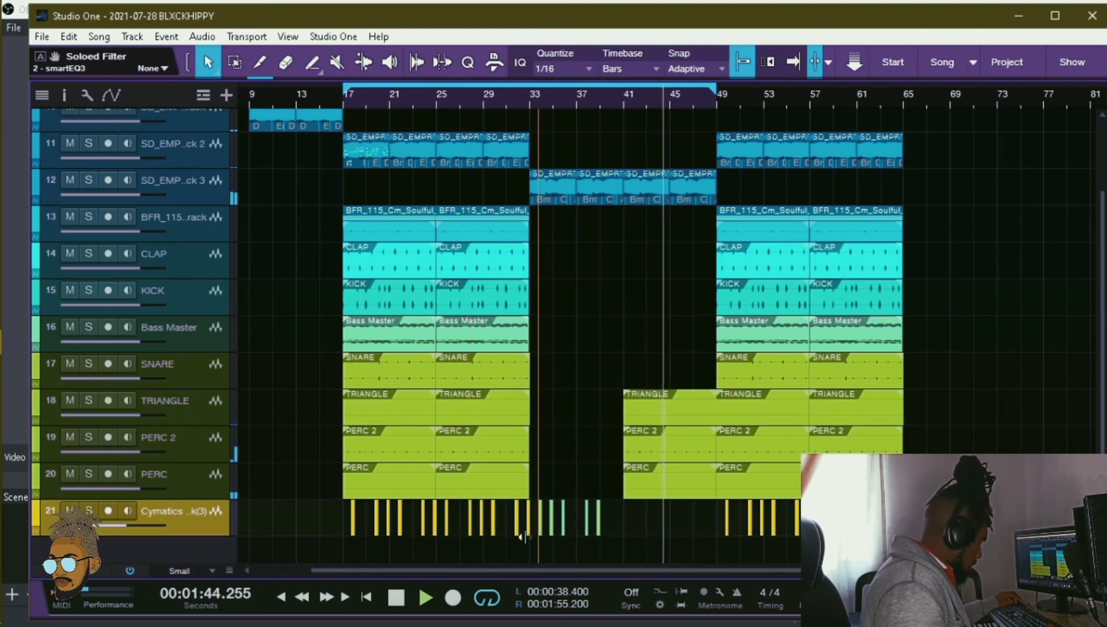
{"action": "left_click_drag", "start_coordinate": [539, 522], "coordinate": [658, 522]}
{"action": "left_click_drag", "start_coordinate": [702, 104], "coordinate": [724, 258]}
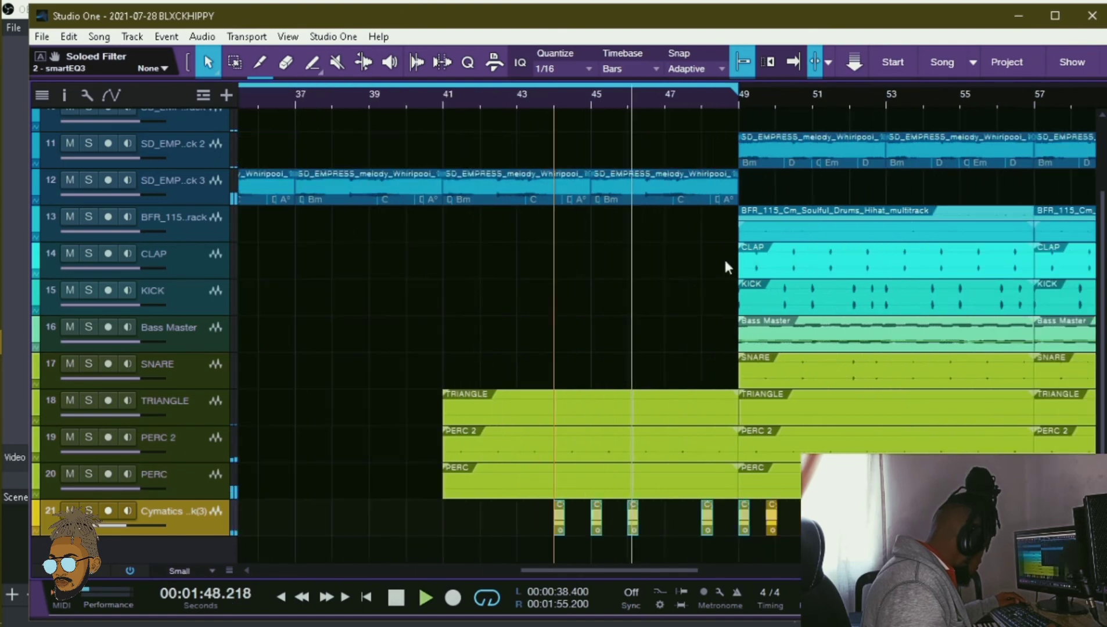
{"action": "left_click_drag", "start_coordinate": [744, 517], "coordinate": [735, 512]}
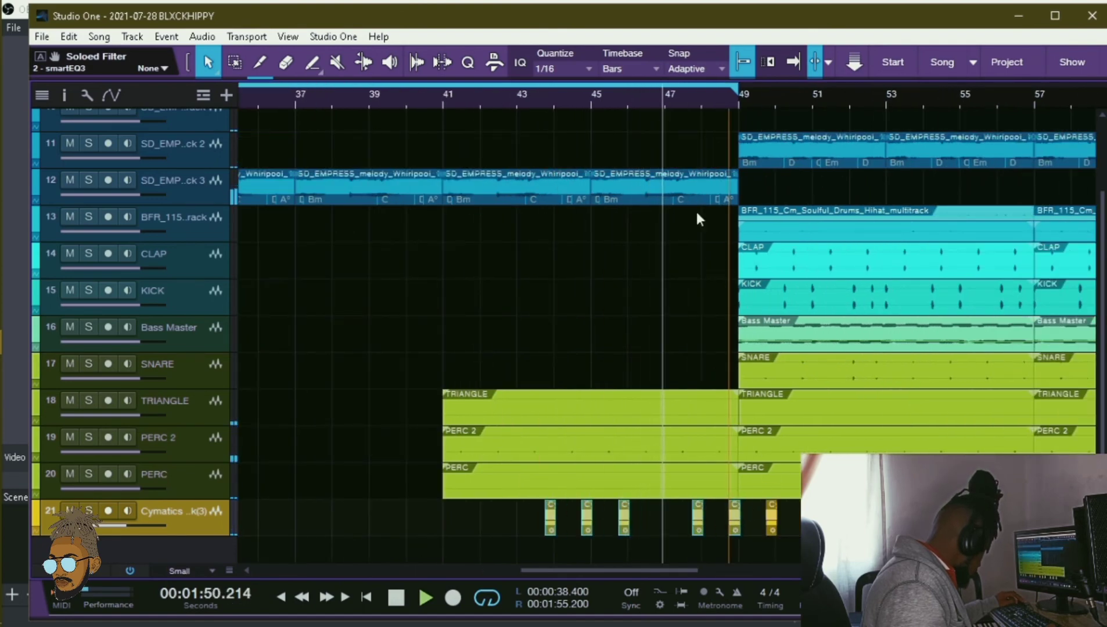
- Extend the loop's end to bar 65 and lower the clip volume of all the snare clips
{"action": "left_click_drag", "start_coordinate": [674, 97], "coordinate": [882, 90]}
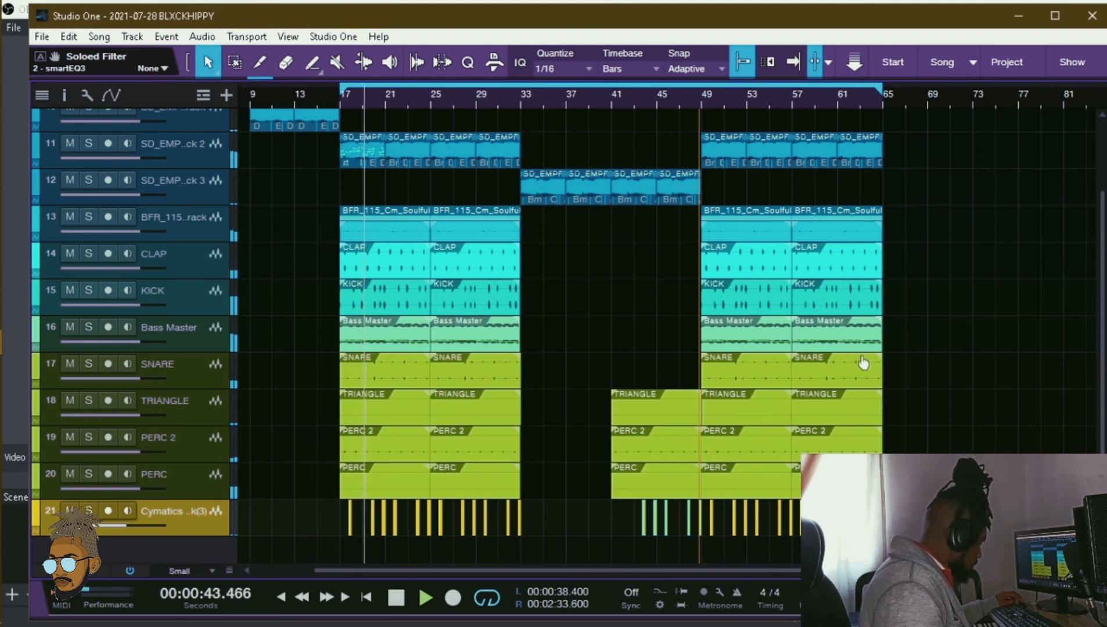
{"action": "left_click_drag", "start_coordinate": [958, 385], "coordinate": [356, 360]}
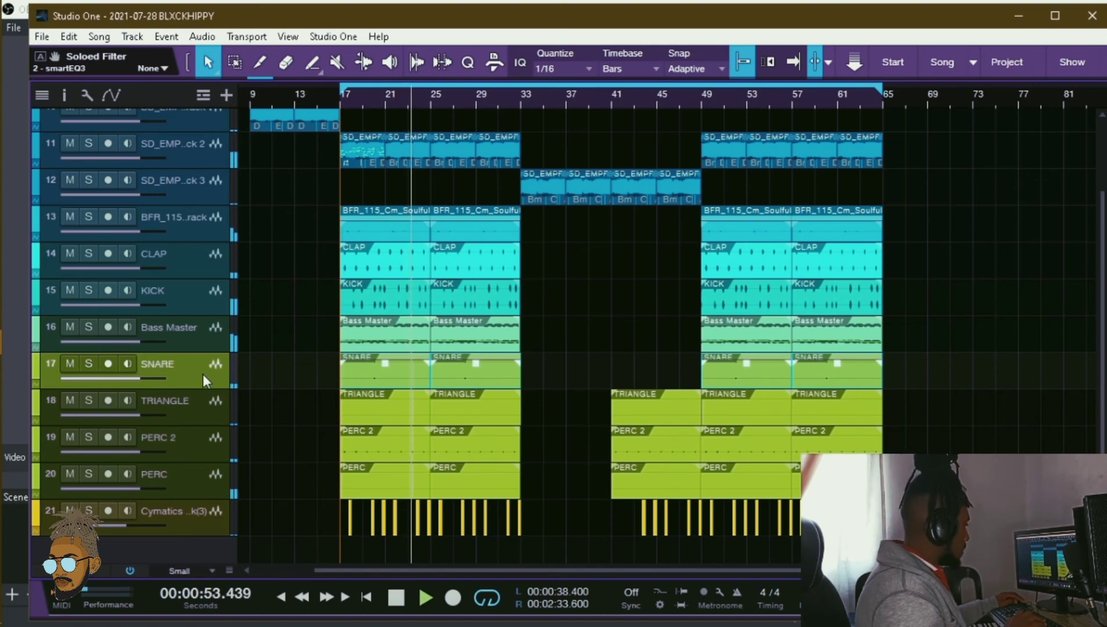
- Add a send to the H-Reverb channel on the SNARE track and hide the mixer again
{"action": "key", "text": "F3"}
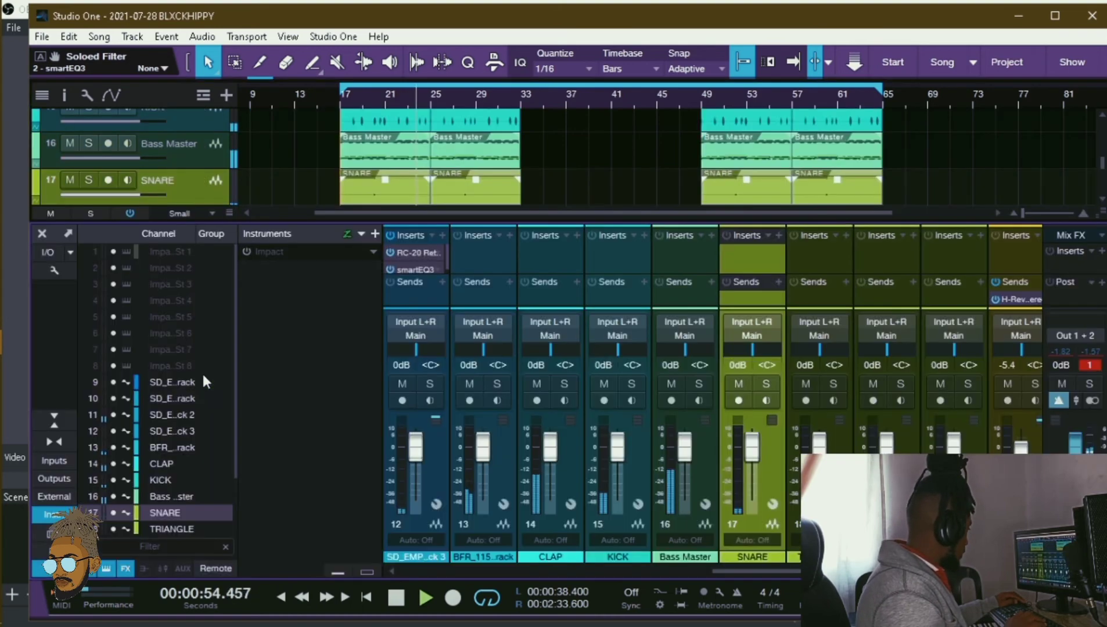
{"action": "left_click", "coordinate": [778, 283]}
{"action": "left_click", "coordinate": [813, 322]}
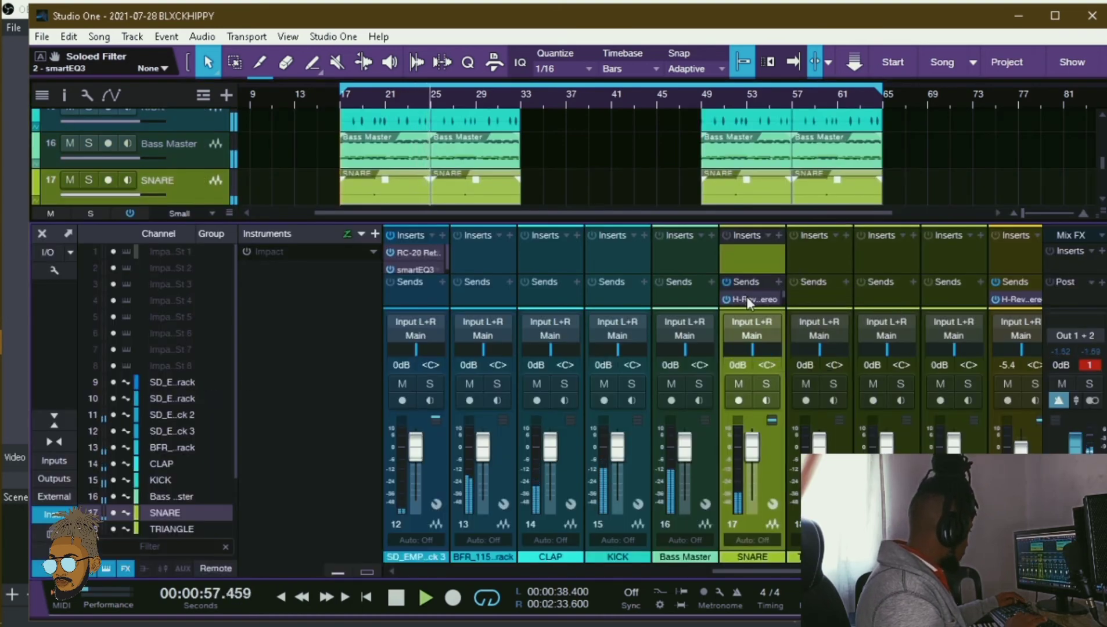
{"action": "left_click_drag", "start_coordinate": [859, 572], "coordinate": [900, 571]}
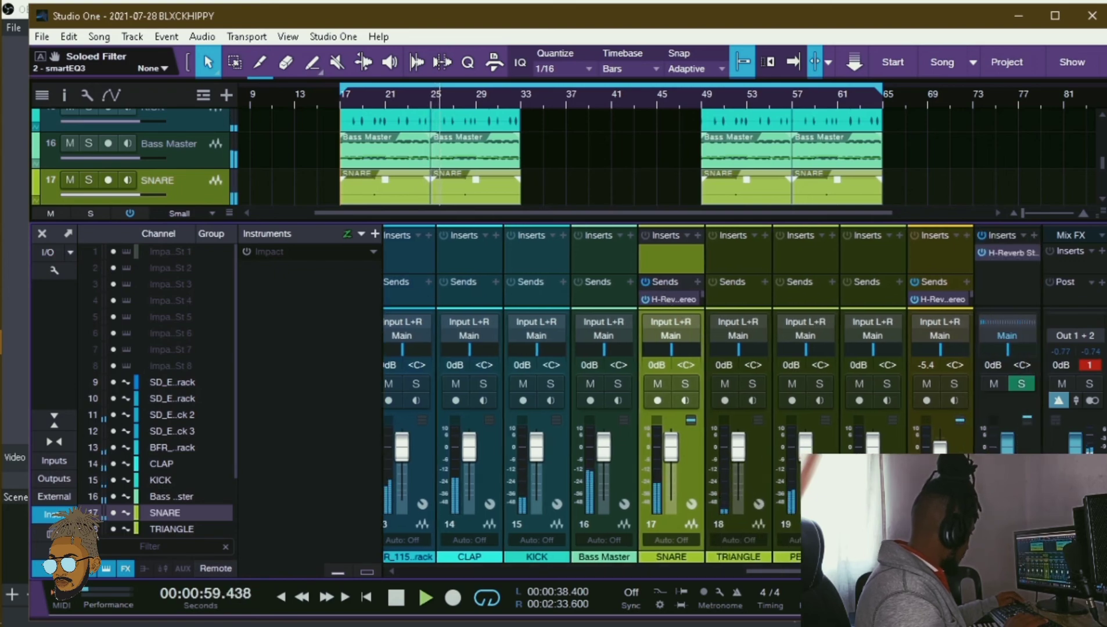
{"action": "key", "text": "F3"}
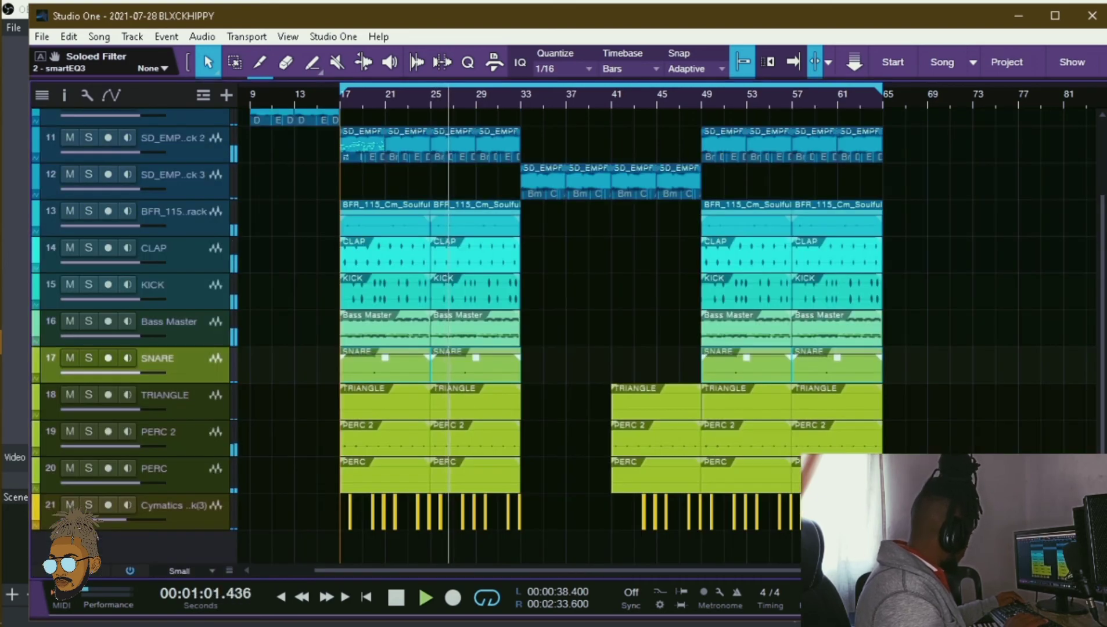
- Stop playback and extend the loop's end to bar 81
{"action": "key", "text": "space"}
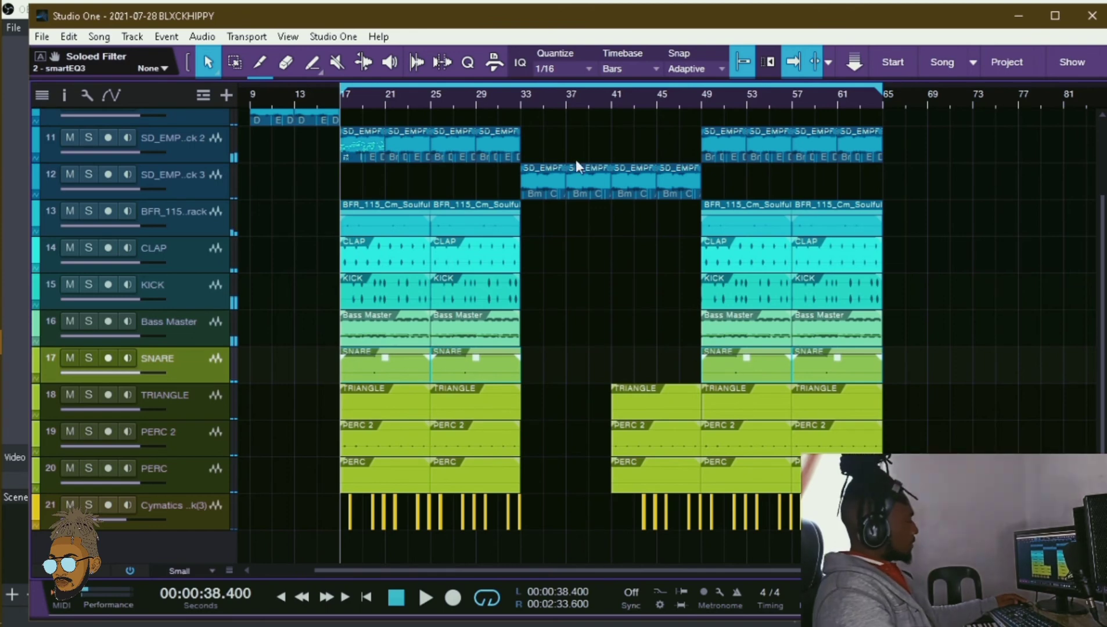
{"action": "mouse_move", "coordinate": [882, 89]}
{"action": "left_mouse_down"}
{"action": "mouse_move", "coordinate": [1008, 96]}
{"action": "mouse_move", "coordinate": [1066, 123]}
{"action": "left_mouse_up"}
{"action": "scroll", "coordinate": [968, 93], "scroll_direction": "down", "scroll_amount": 1}
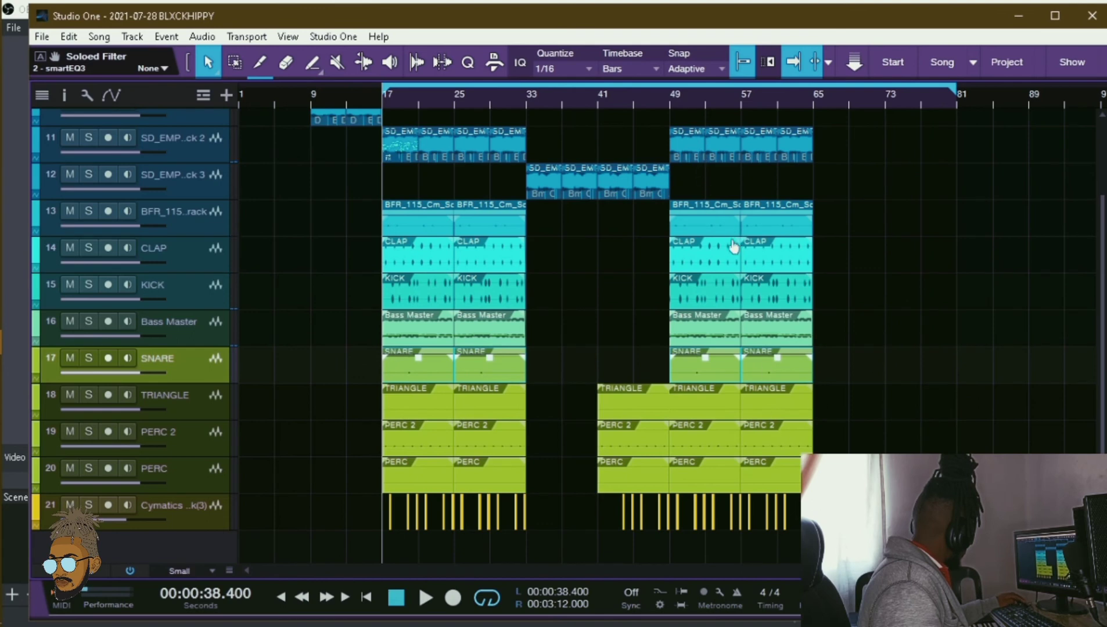
{"action": "left_click_drag", "start_coordinate": [858, 494], "coordinate": [671, 314]}
{"action": "left_click_drag", "start_coordinate": [849, 532], "coordinate": [673, 257]}
{"action": "key", "text": "d"}
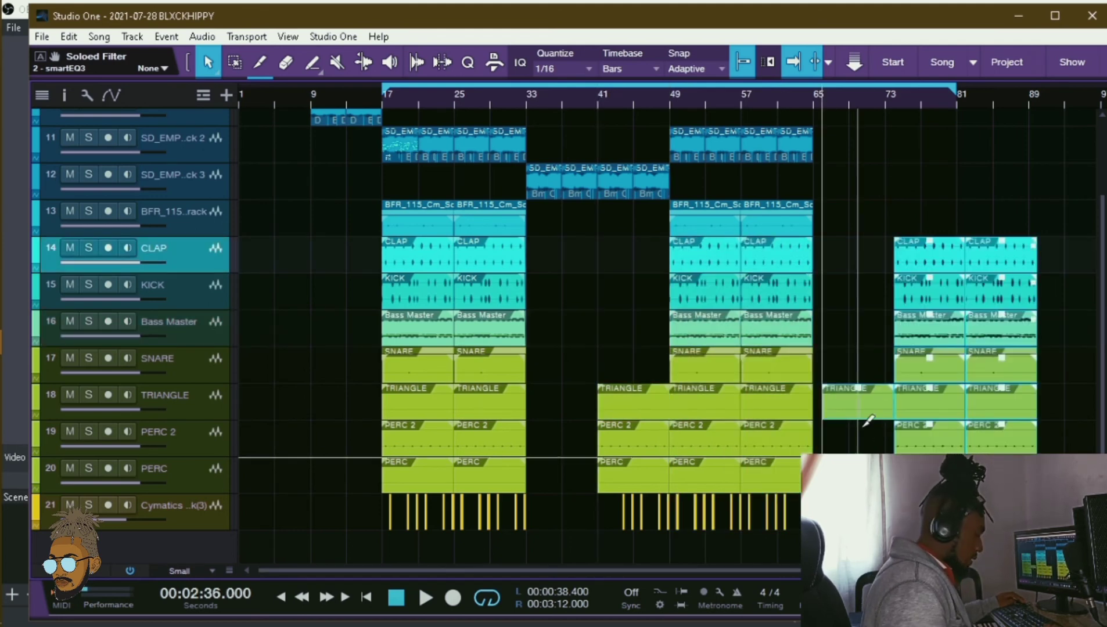
{"action": "key", "text": "ctrl+z"}
- Duplicate the clap, kick, bass, snare, triangle, percussion and open hi-hat clips of bars 49–65 and align the copies to start at bar 65
{"action": "left_click_drag", "start_coordinate": [857, 564], "coordinate": [673, 247]}
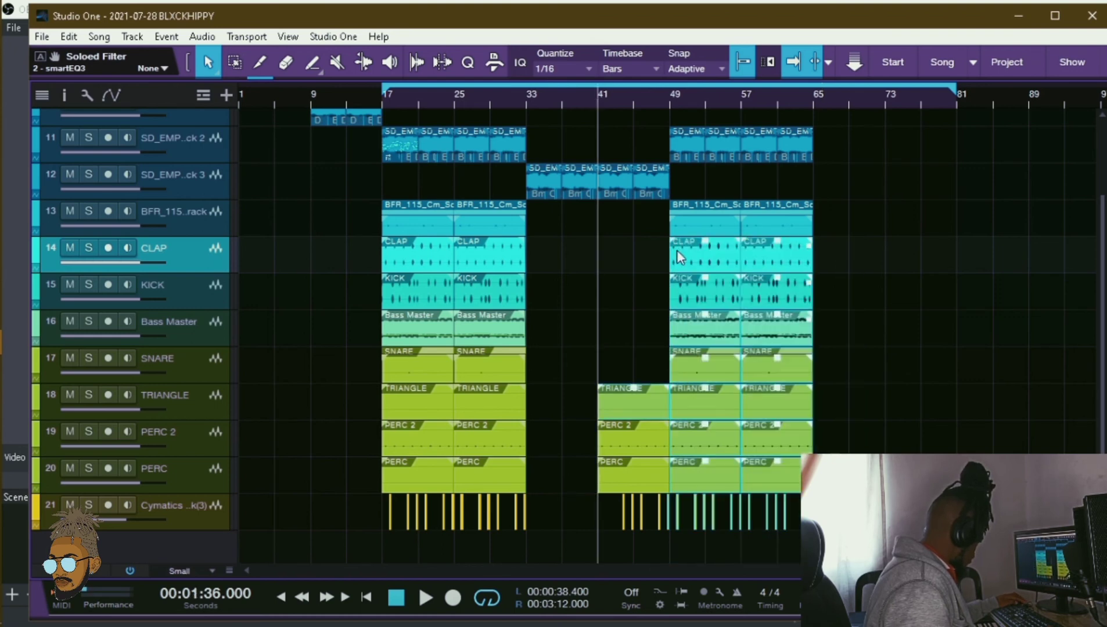
{"action": "left_click", "coordinate": [649, 405], "text": "shift"}
{"action": "key", "text": "d"}
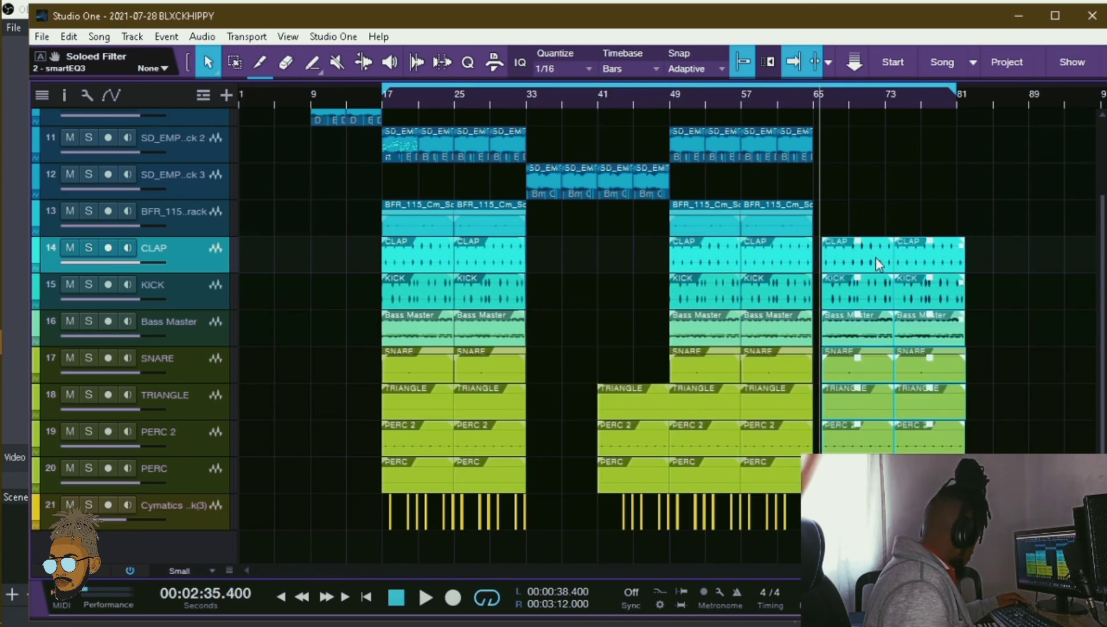
{"action": "left_click_drag", "start_coordinate": [875, 257], "coordinate": [867, 257]}
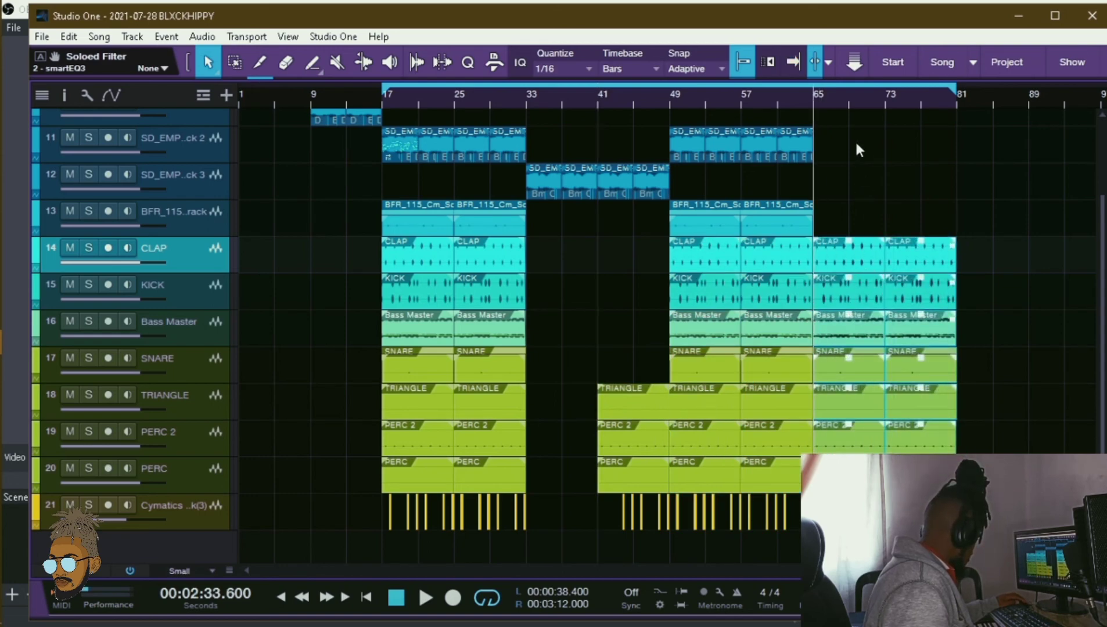
{"action": "key", "text": "space"}
{"action": "key", "text": "space"}
- Trim the ends of the last snare and triangle clips to bar 81
{"action": "left_click_drag", "start_coordinate": [931, 95], "coordinate": [666, 178]}
{"action": "left_click", "coordinate": [939, 362]}
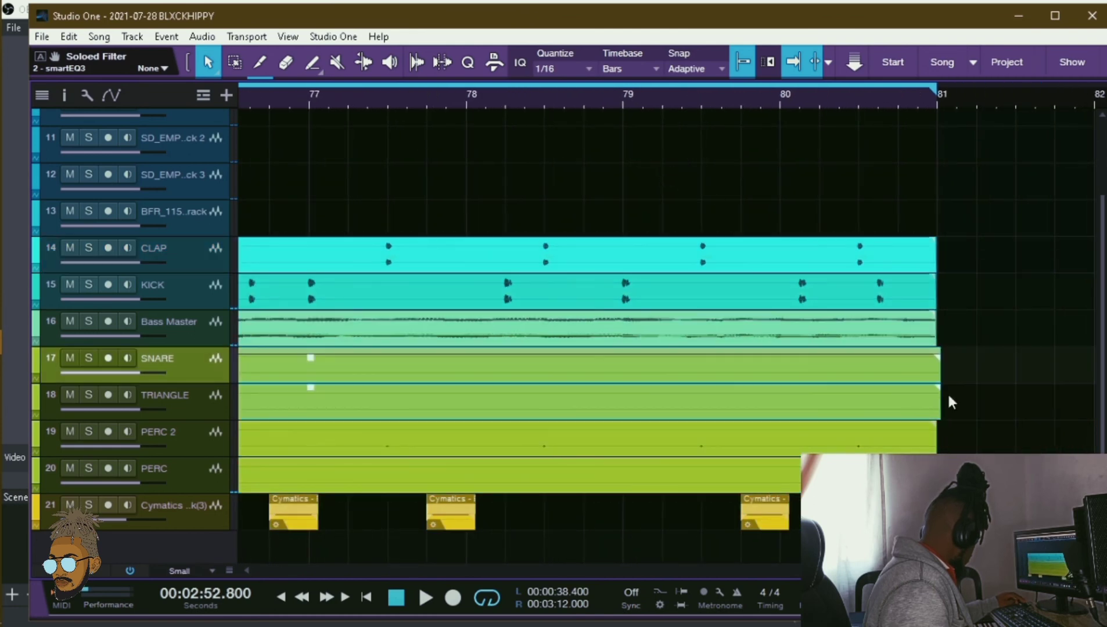
{"action": "left_click_drag", "start_coordinate": [944, 371], "coordinate": [935, 370]}
{"action": "left_click", "coordinate": [941, 510]}
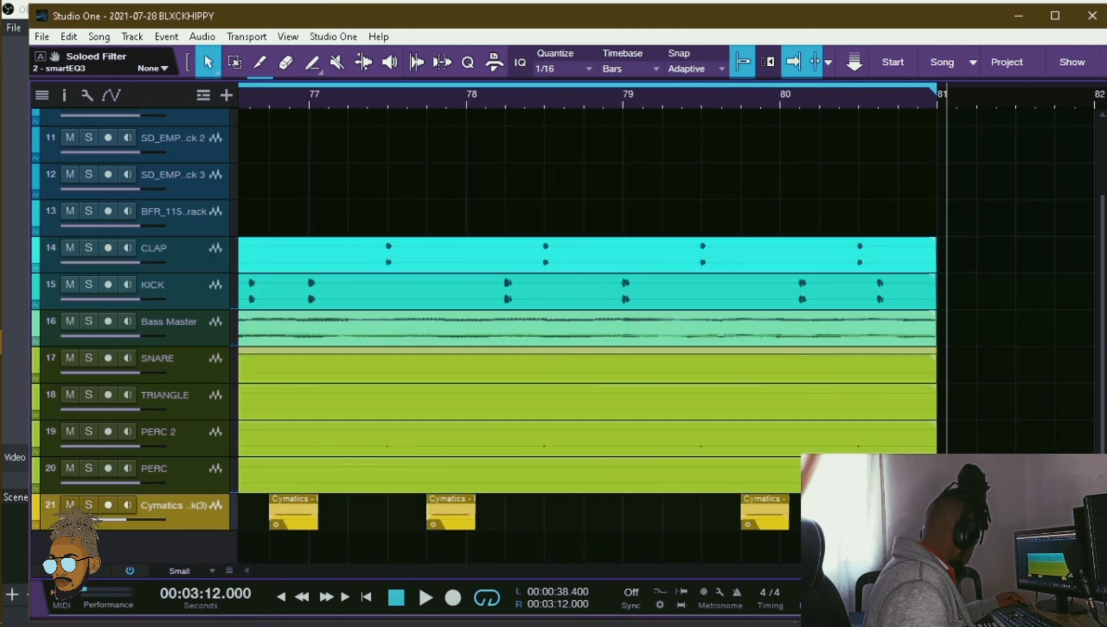
{"action": "left_click_drag", "start_coordinate": [772, 102], "coordinate": [937, 77]}
{"action": "key", "text": "space"}
{"action": "key", "text": "space"}
{"action": "left_click_drag", "start_coordinate": [645, 102], "coordinate": [834, 76]}
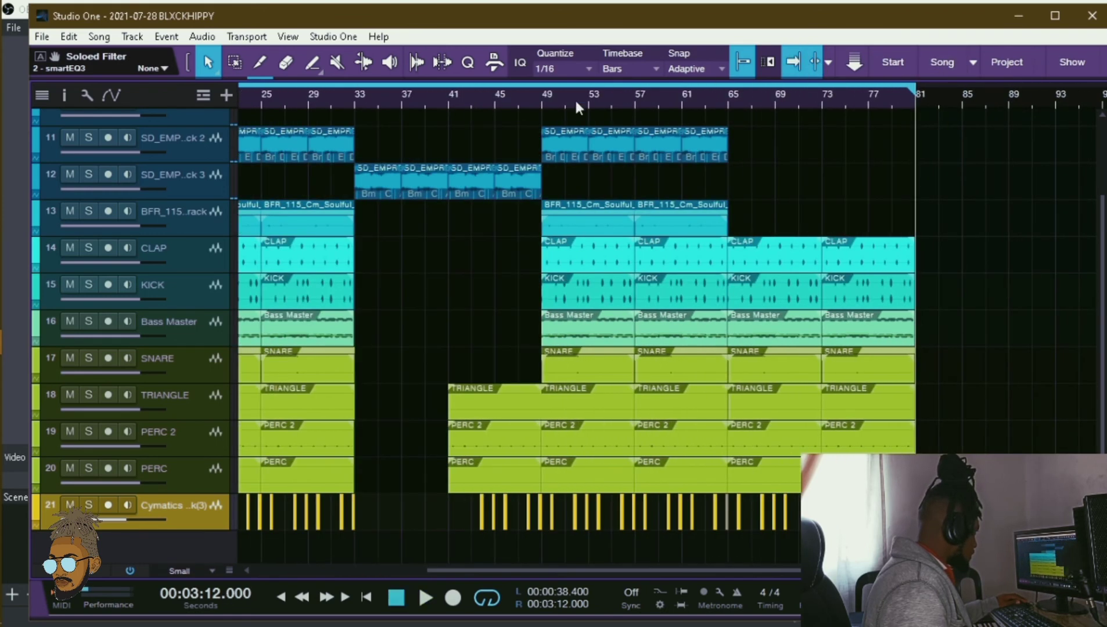
- Play the arrangement from bar 65 and reduce the track height to Tiny
{"action": "left_click", "coordinate": [725, 94]}
{"action": "key", "text": "space"}
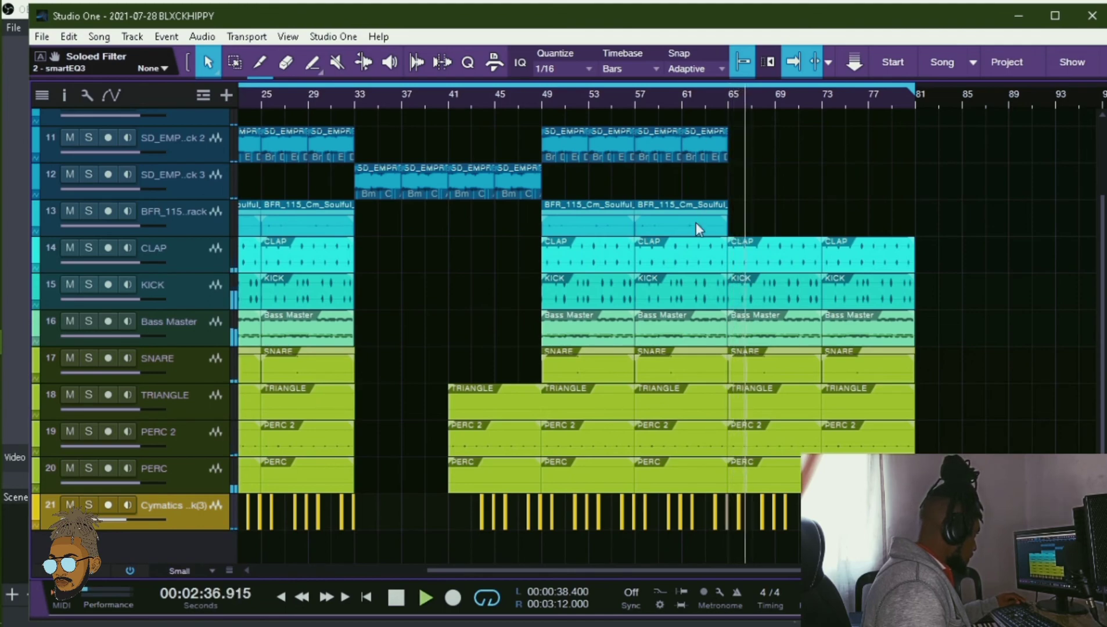
{"action": "scroll", "coordinate": [928, 212], "scroll_direction": "up", "scroll_amount": 1}
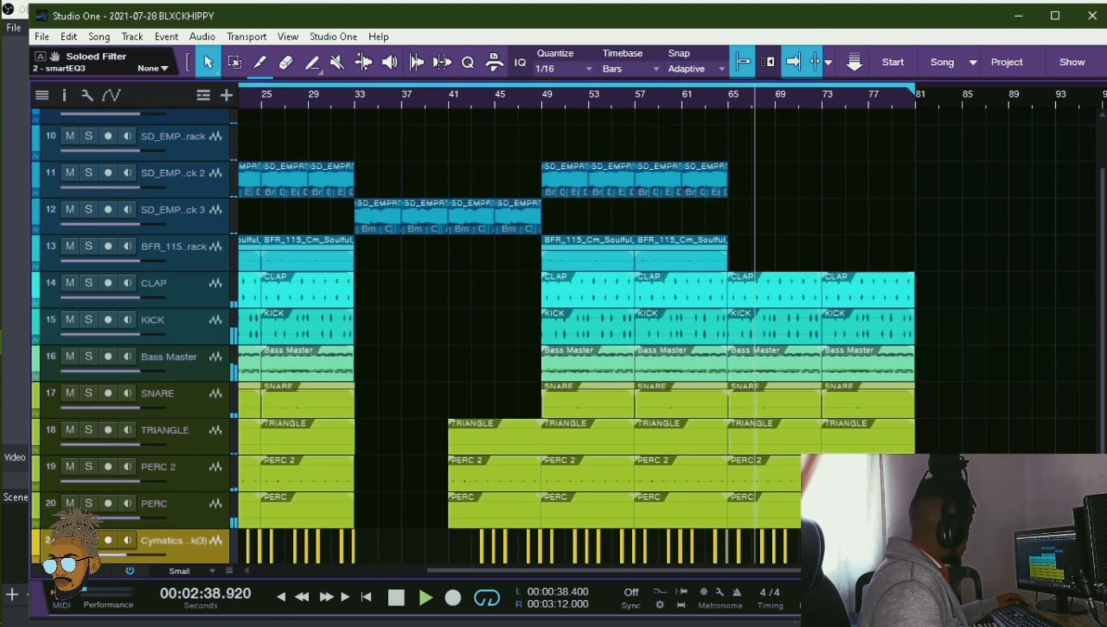
{"action": "mouse_move", "coordinate": [229, 571]}
{"action": "left_mouse_down"}
{"action": "mouse_move", "coordinate": [228, 547]}
{"action": "mouse_move", "coordinate": [237, 593]}
{"action": "mouse_move", "coordinate": [244, 583]}
{"action": "left_mouse_up"}
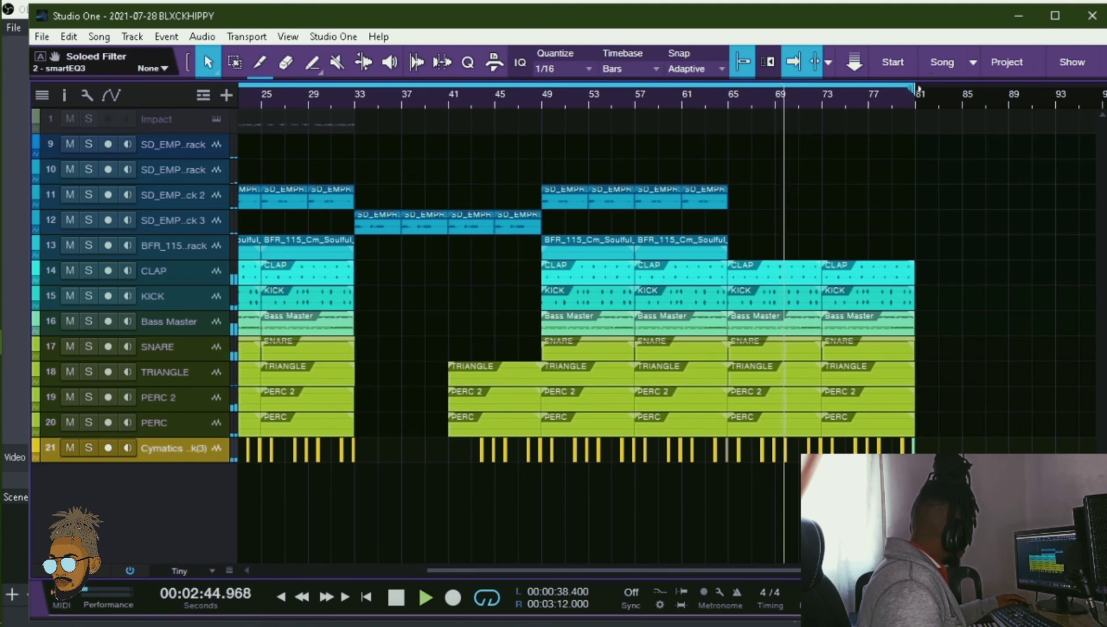
- Extend the loop's end to 00:03:50.400 while the song plays
{"action": "key", "text": "f"}
{"action": "left_click_drag", "start_coordinate": [936, 102], "coordinate": [1028, 102]}
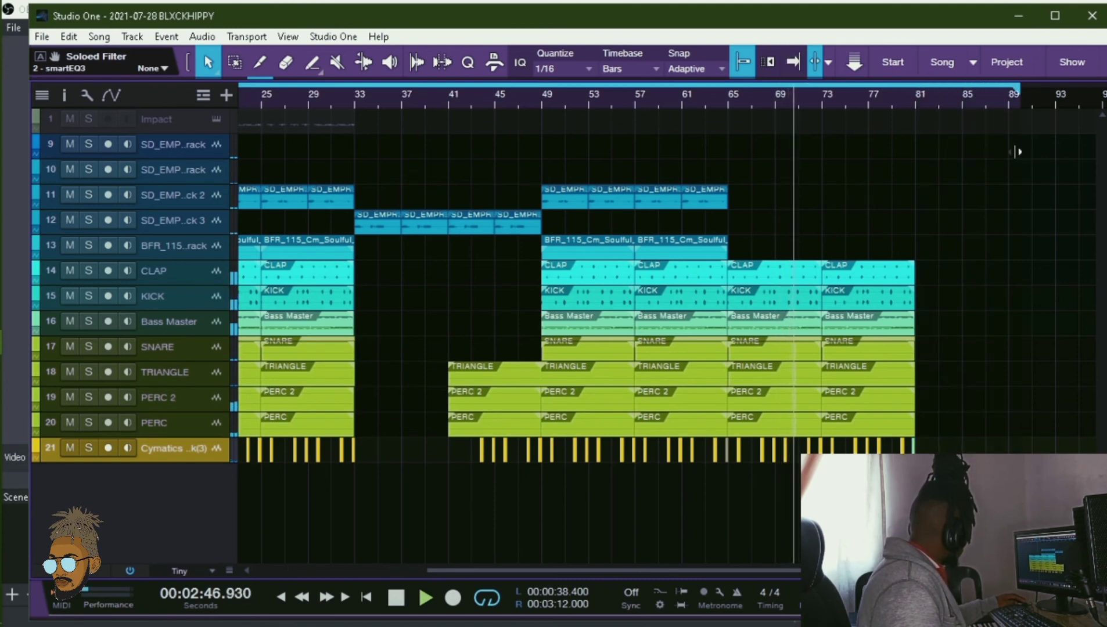
{"action": "left_click_drag", "start_coordinate": [1069, 161], "coordinate": [1101, 166]}
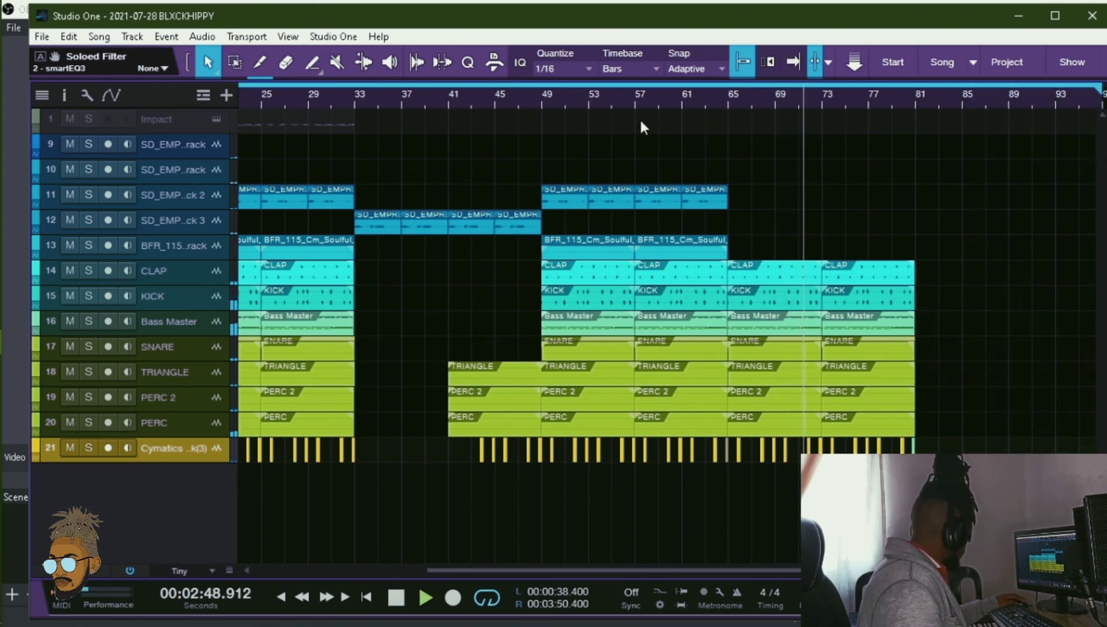
- Stop playback and copy the second melody clip of track 9 to bar 65
{"action": "key", "text": "space"}
{"action": "left_click", "coordinate": [717, 205]}
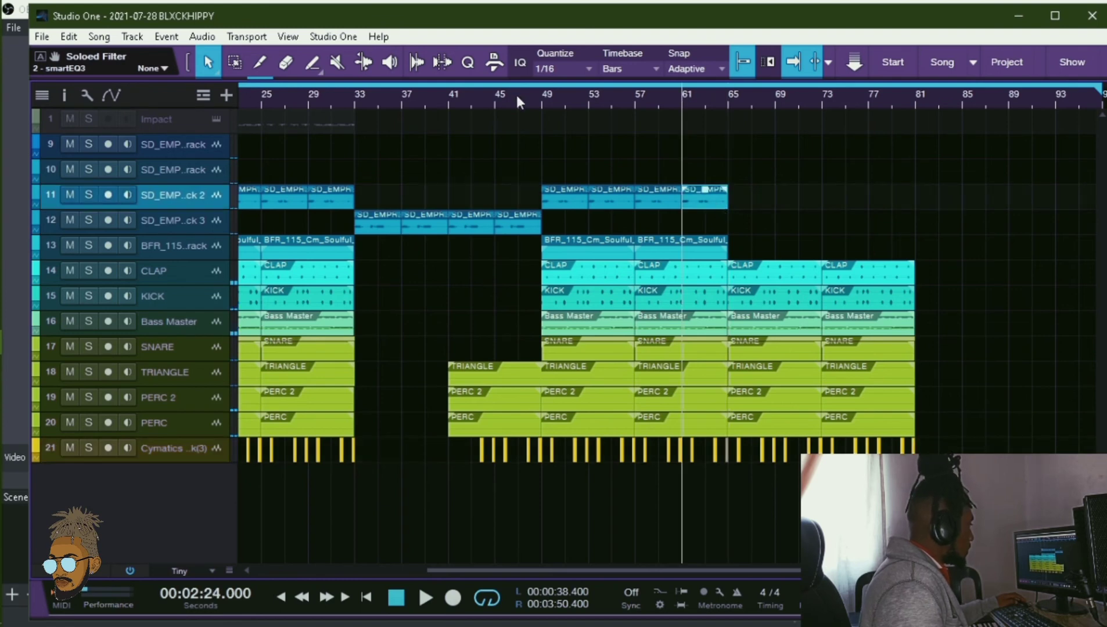
{"action": "scroll", "coordinate": [554, 106], "scroll_direction": "down", "scroll_amount": 2}
{"action": "left_click", "coordinate": [258, 155]}
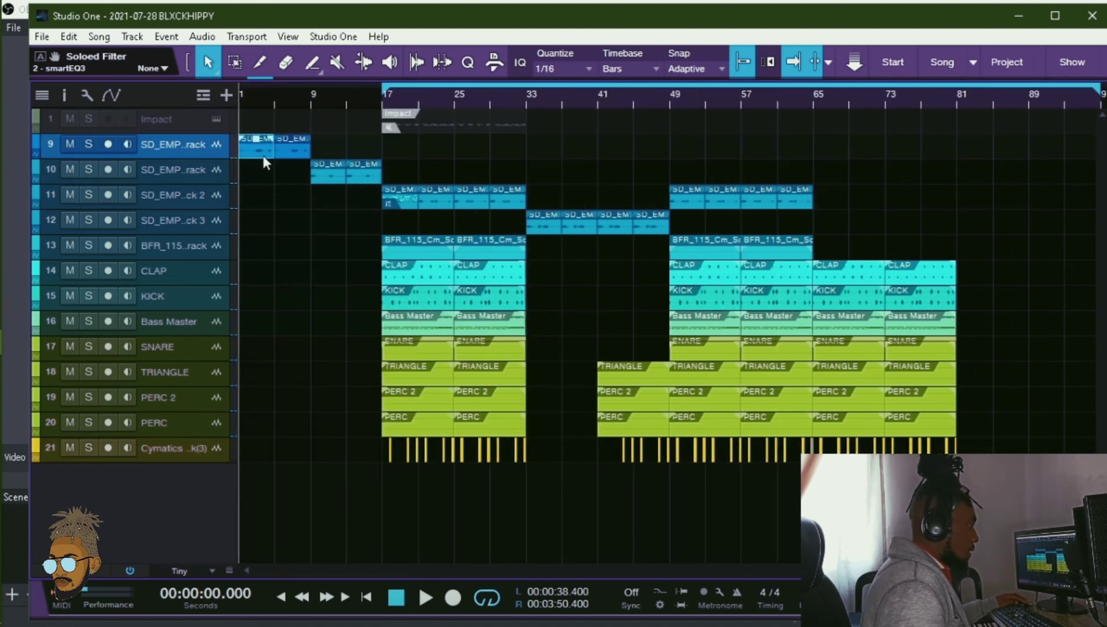
{"action": "left_click", "coordinate": [287, 157]}
{"action": "left_click_drag", "start_coordinate": [301, 148], "coordinate": [831, 148]}
- Set the Speedup of the melody copy at bar 65 to 0.25
{"action": "right_click", "coordinate": [831, 148]}
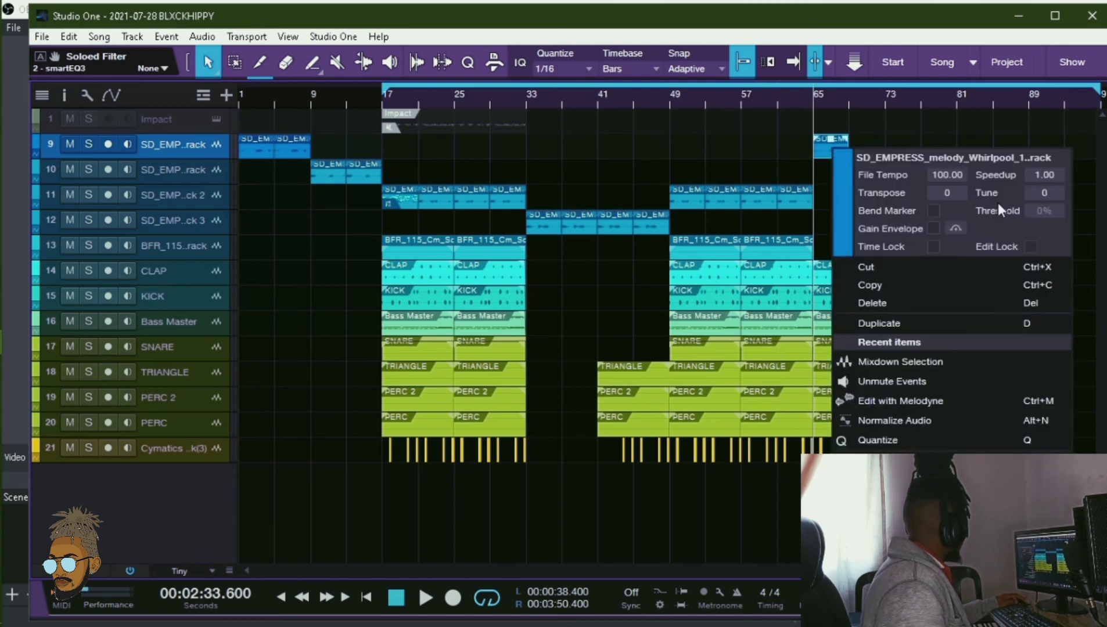
{"action": "left_click", "coordinate": [1026, 174]}
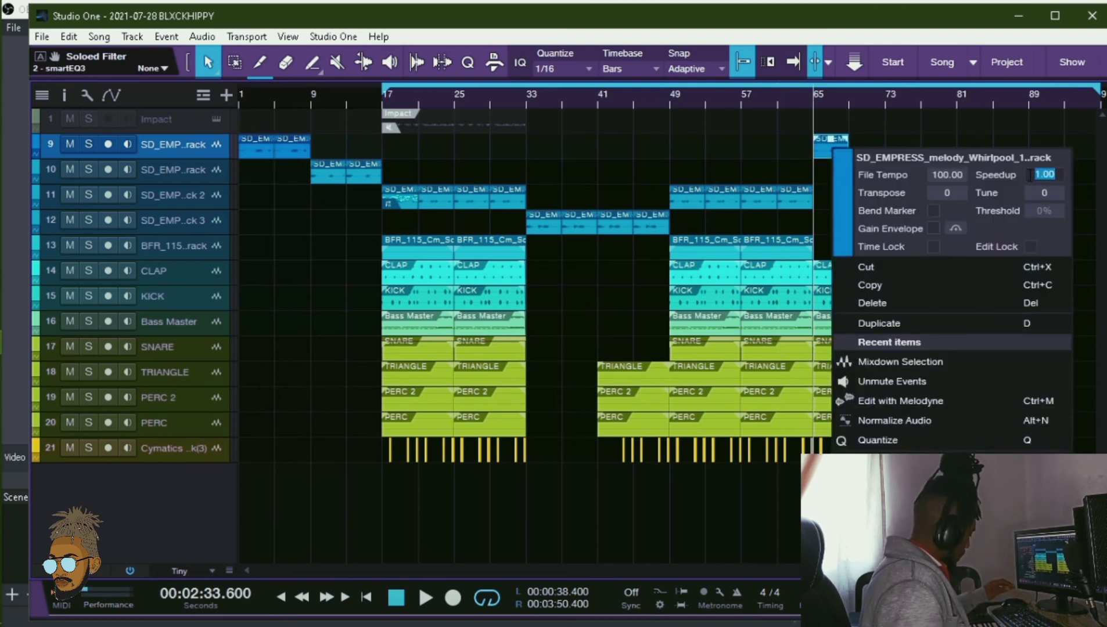
{"action": "type", "text": "0.25"}
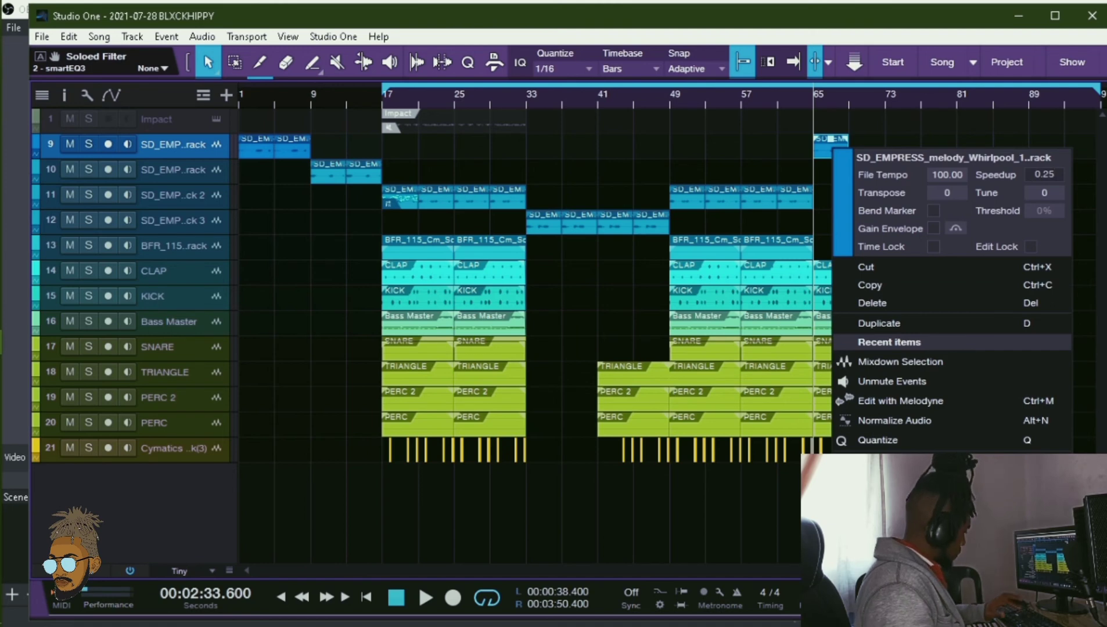
{"action": "key", "text": "Return"}
{"action": "left_click", "coordinate": [887, 141]}
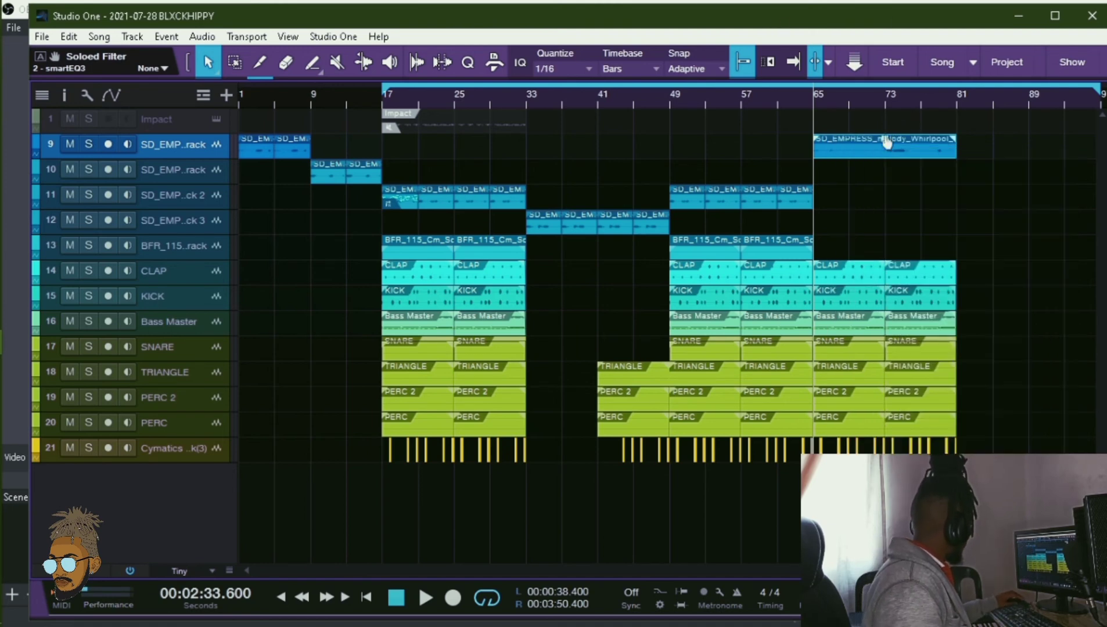
- Fade in the stretched melody clip over its full length to bar 81 and play it from bar 65
{"action": "left_click_drag", "start_coordinate": [838, 97], "coordinate": [782, 103]}
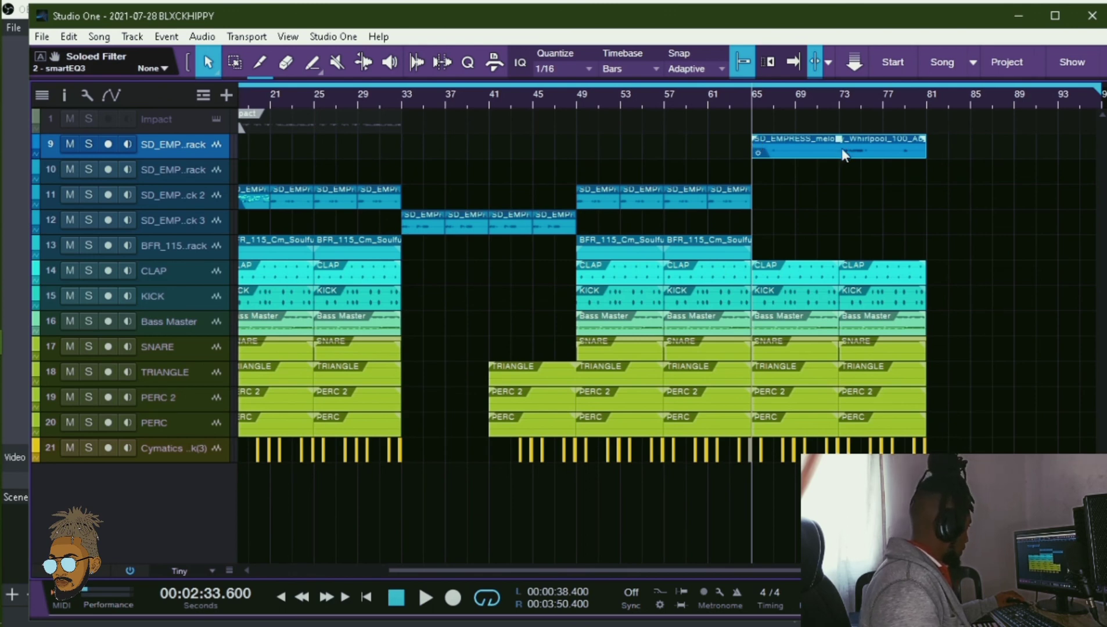
{"action": "left_click_drag", "start_coordinate": [837, 143], "coordinate": [840, 149]}
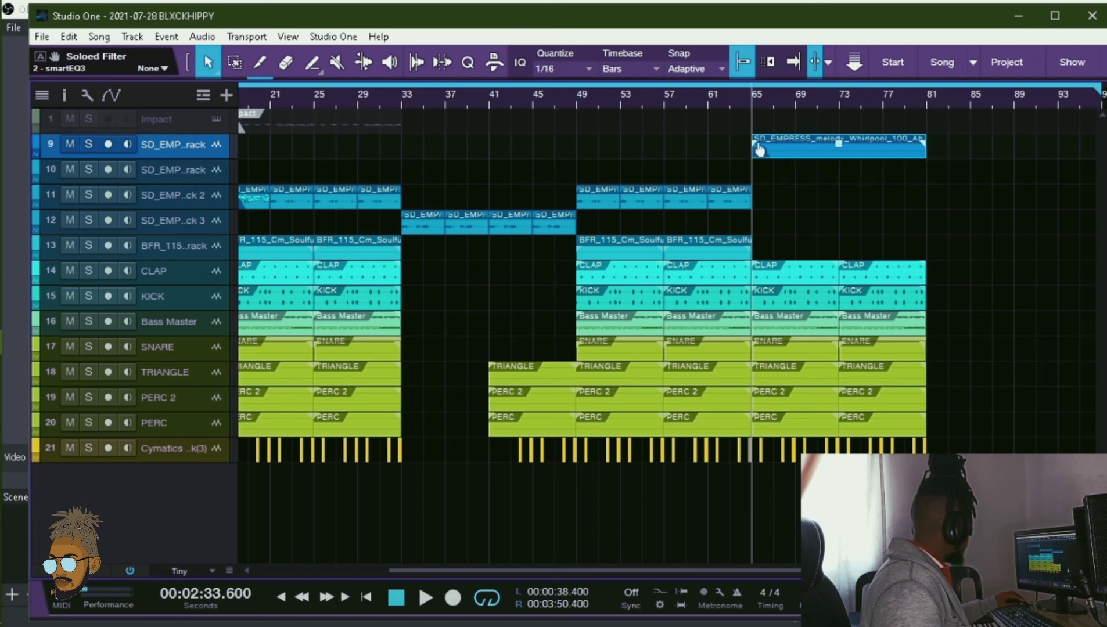
{"action": "left_click_drag", "start_coordinate": [755, 150], "coordinate": [936, 158]}
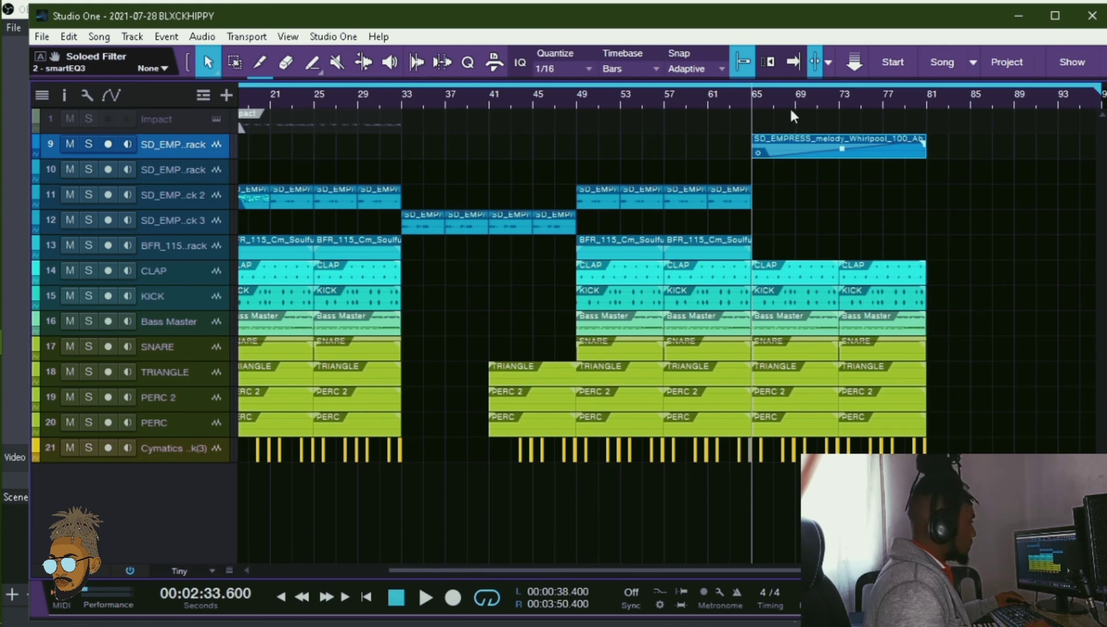
{"action": "key", "text": "f"}
{"action": "key", "text": "space"}
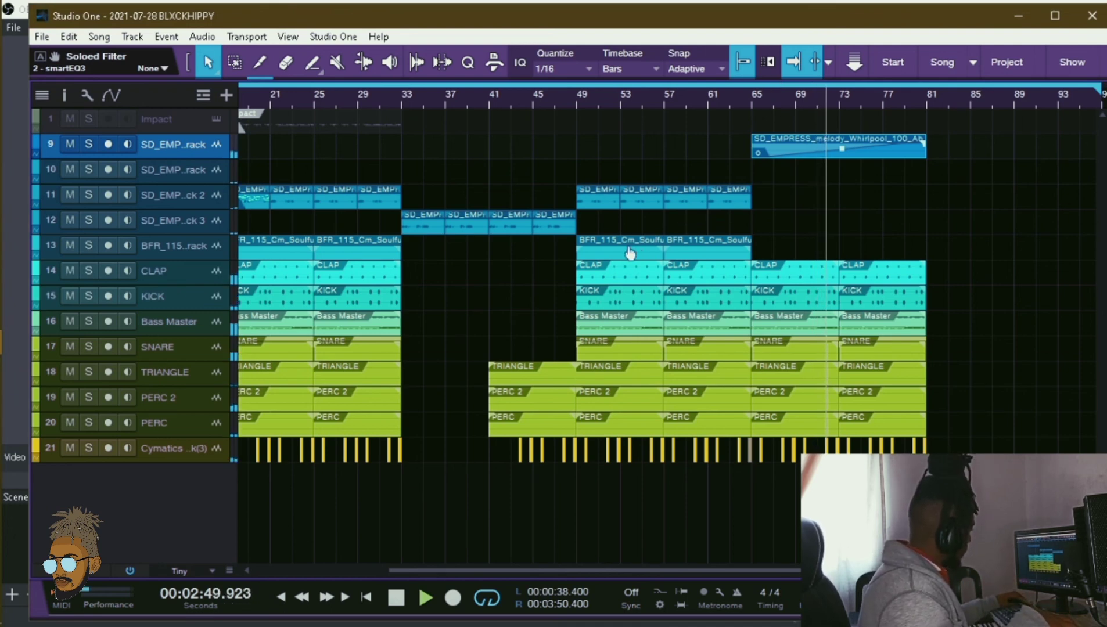
- Copy the BFR_115 clip of bars 57–65 to bar 73 and try to adjust the fade at the melody clip's end
{"action": "left_click", "coordinate": [691, 246]}
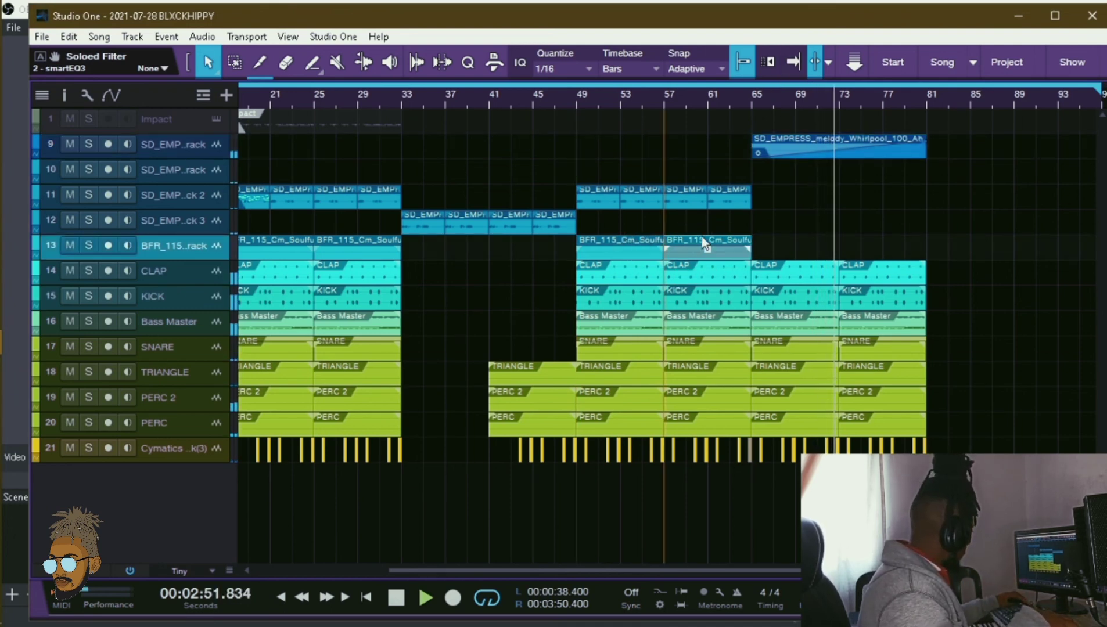
{"action": "left_click_drag", "start_coordinate": [701, 238], "coordinate": [878, 244]}
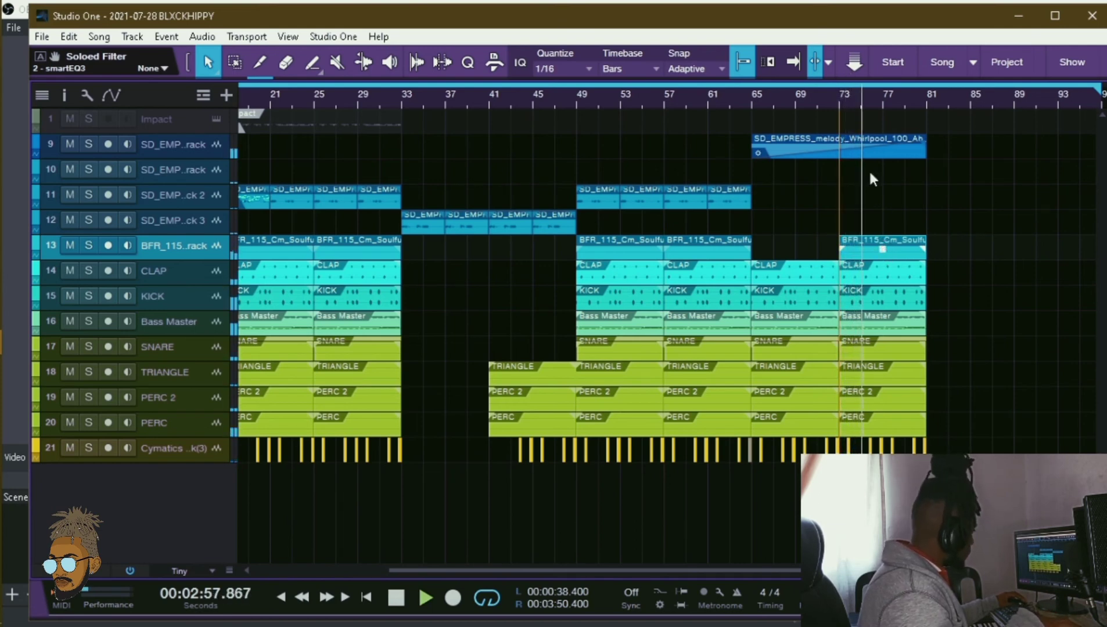
{"action": "left_click", "coordinate": [894, 150]}
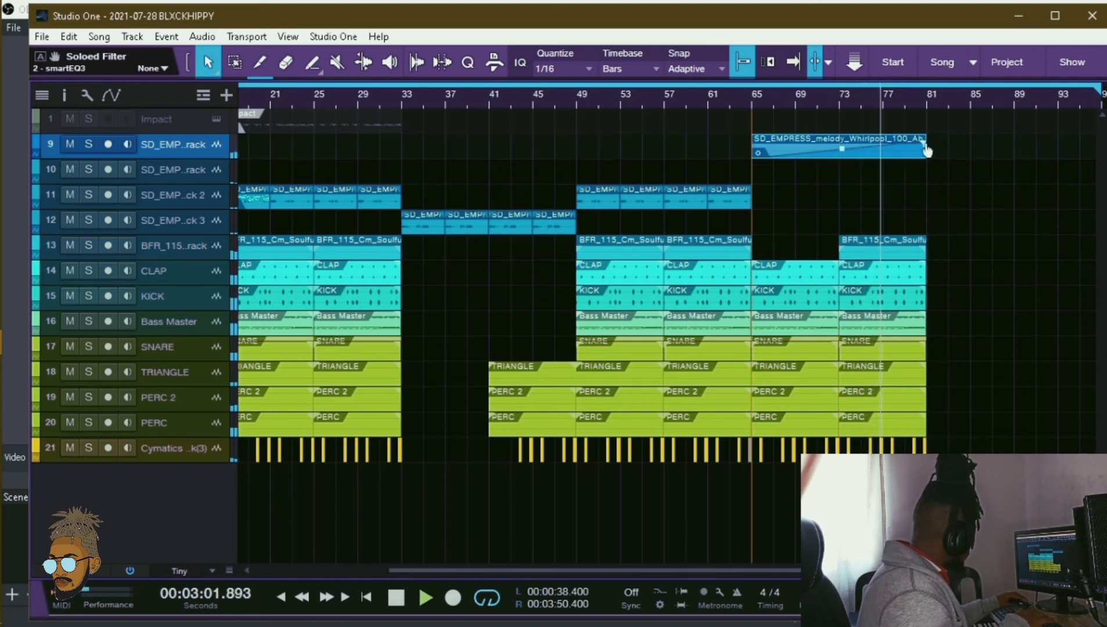
{"action": "left_click_drag", "start_coordinate": [923, 152], "coordinate": [926, 155]}
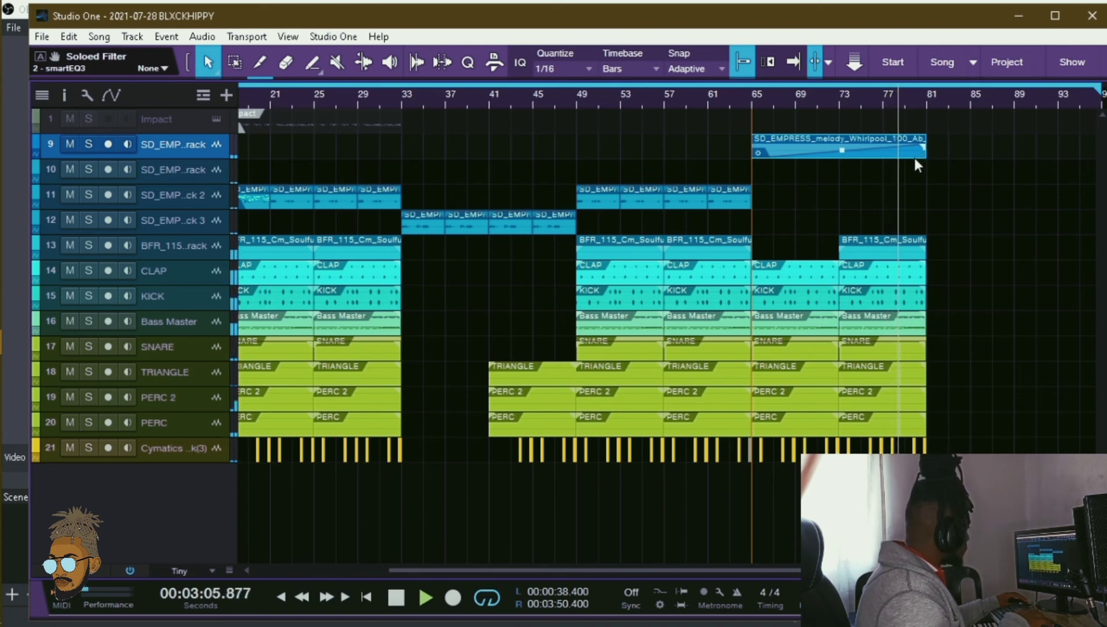
- Save the song and stop playback
{"action": "scroll", "coordinate": [895, 95], "scroll_direction": "down", "scroll_amount": 2}
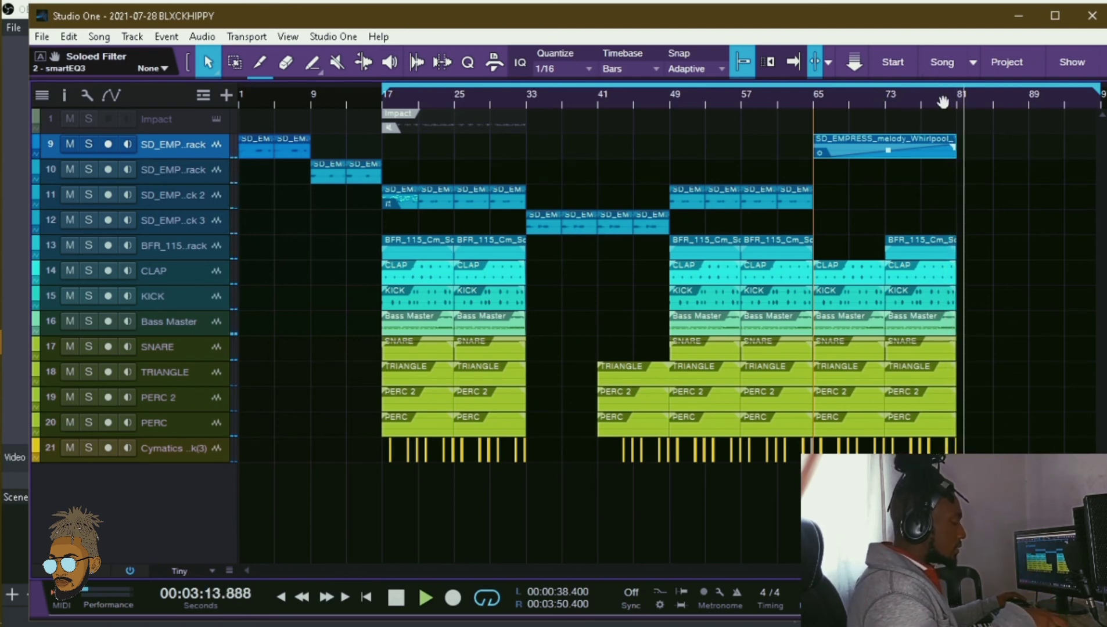
{"action": "key", "text": "ctrl+s"}
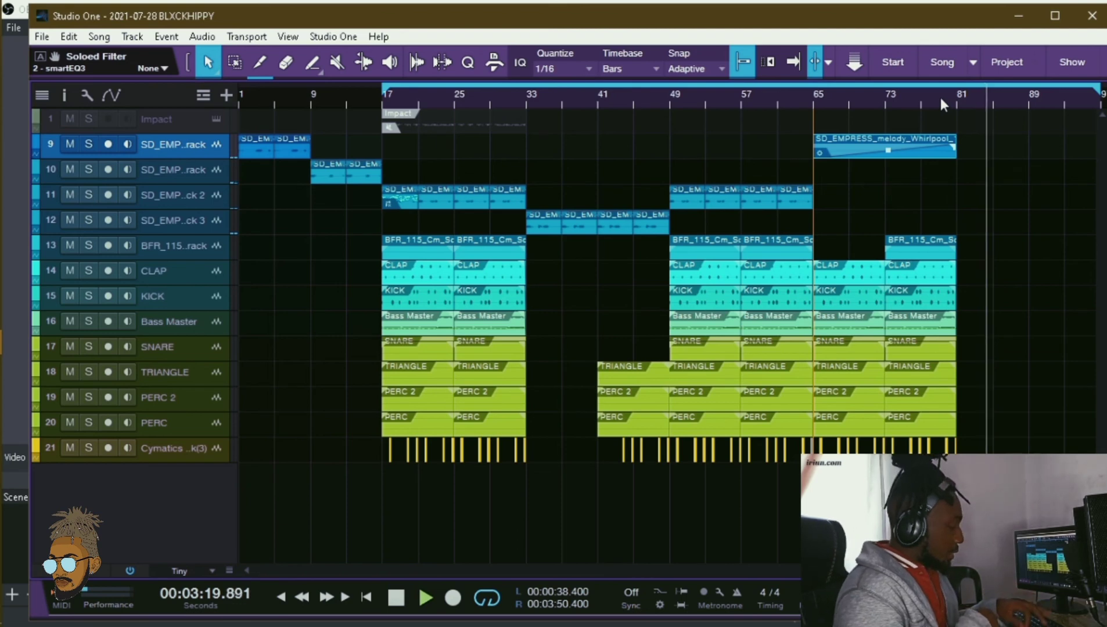
{"action": "key", "text": "space"}
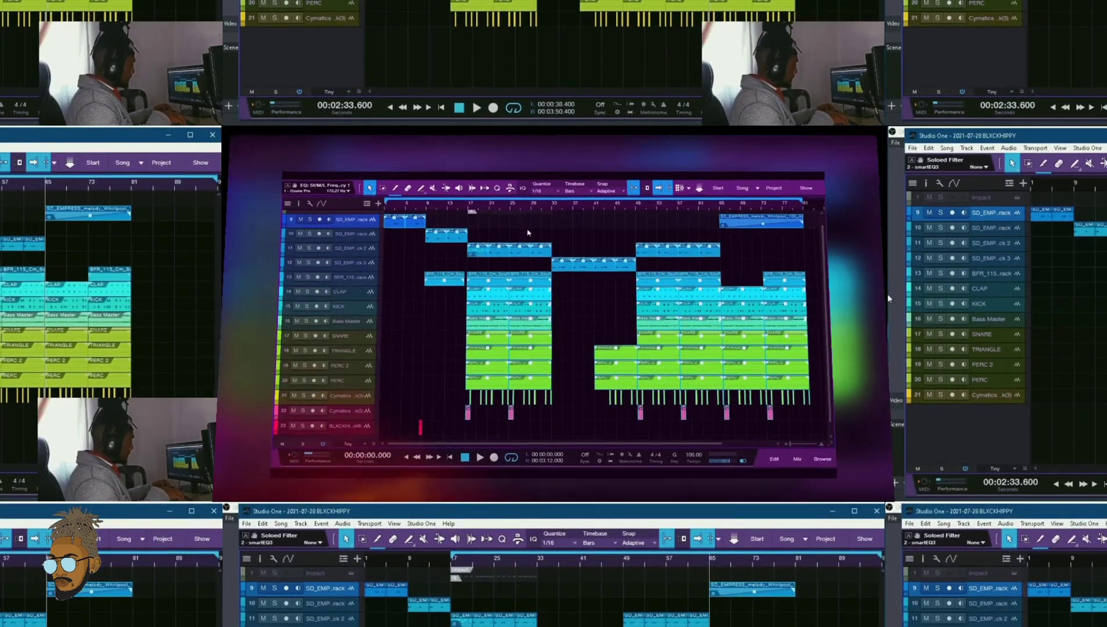
- Play the finished arrangement from the start and extend the loop's end to 00:03:16.800
{"action": "key", "text": "space"}
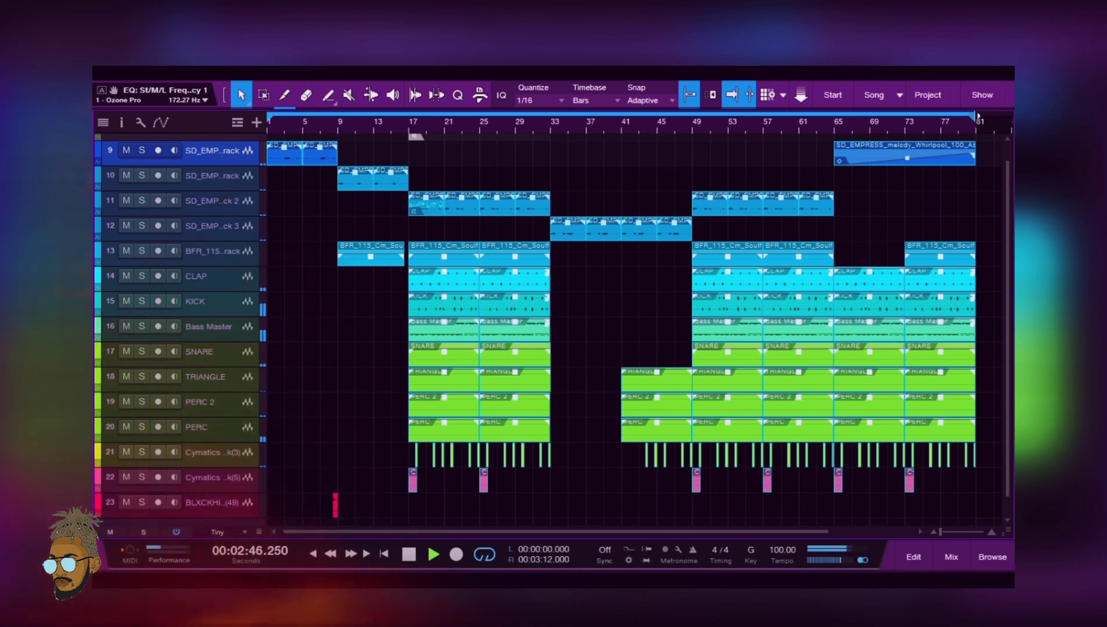
{"action": "left_click_drag", "start_coordinate": [982, 111], "coordinate": [988, 110]}
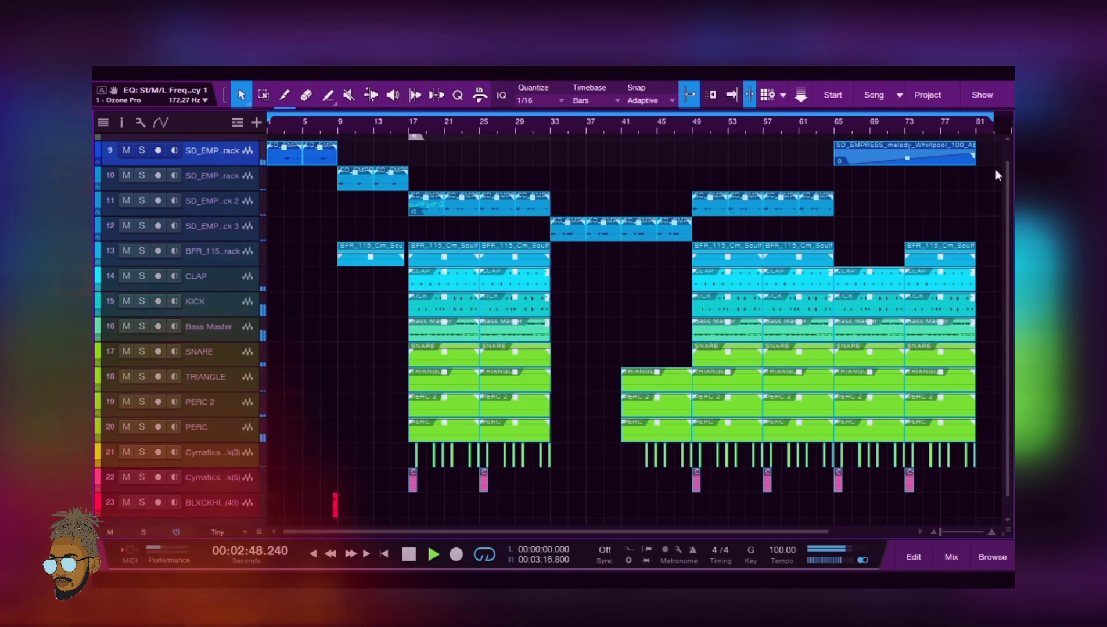